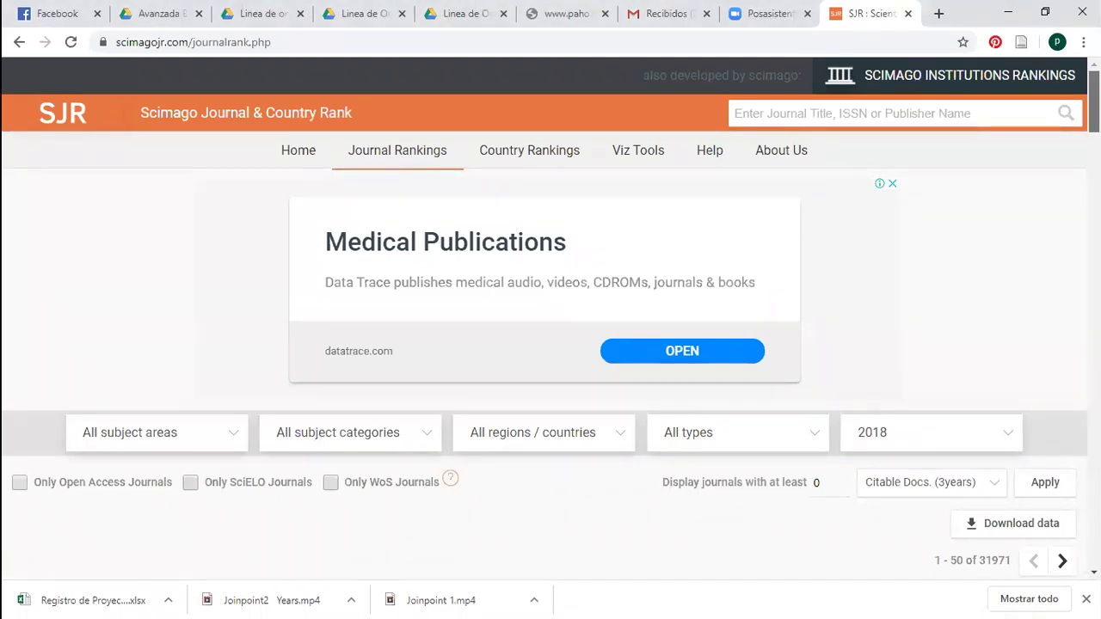
Filter the 2018 journal rankings to the Cardiology and Cardiovascular Medicine subject category
scroll(1093, 103, down, 1)
scroll(550, 318, down, 2)
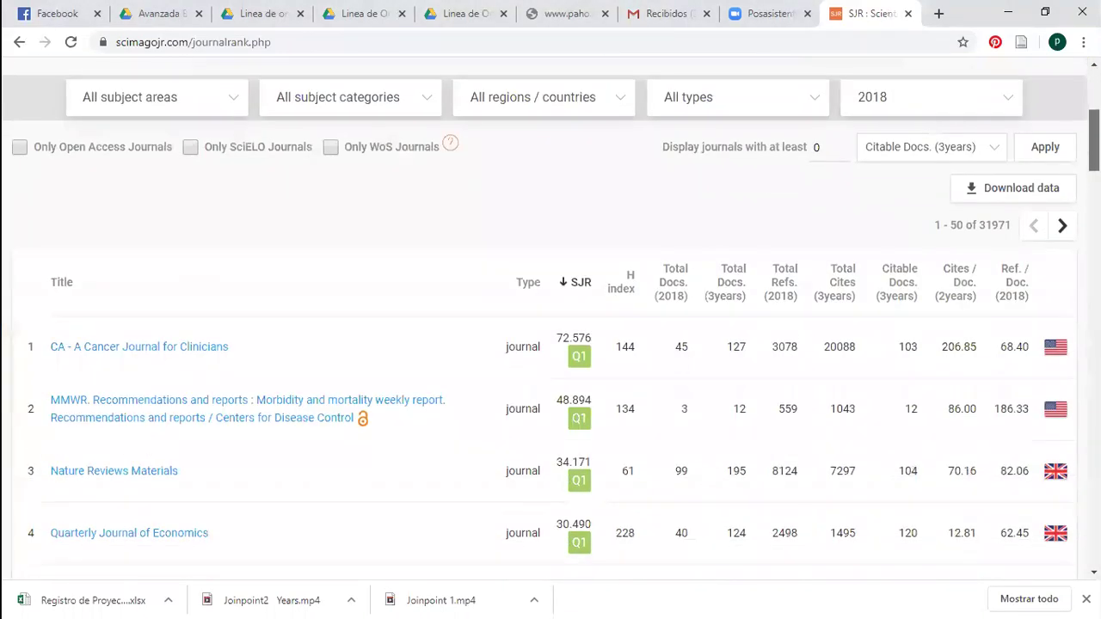
scroll(550, 318, up, 3)
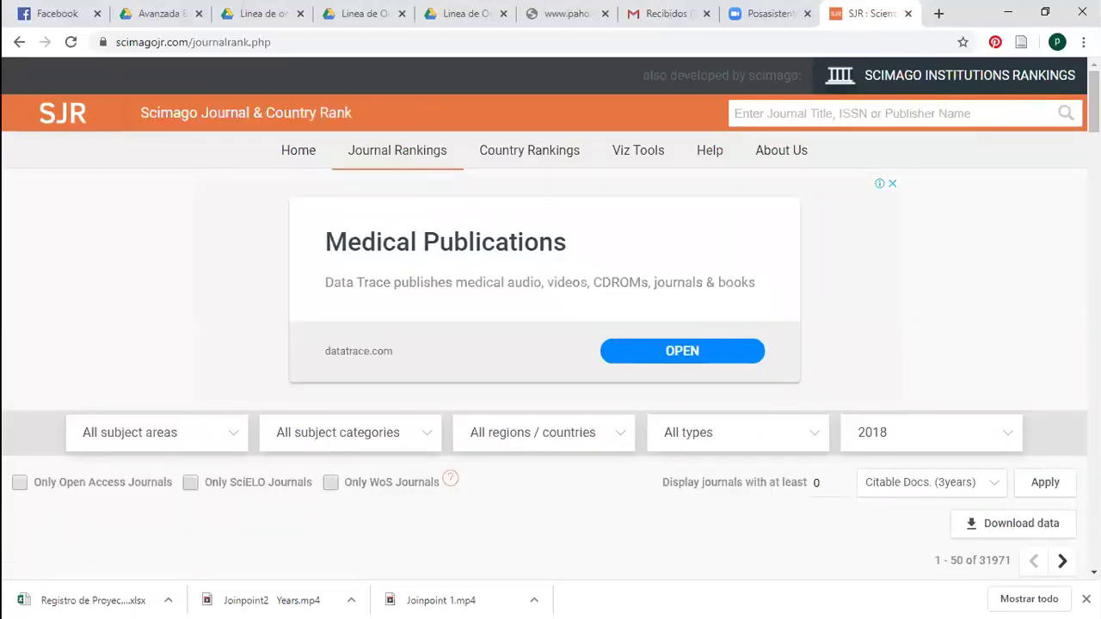
scroll(1019, 247, down, 2)
scroll(550, 319, down, 1)
scroll(550, 318, up, 1)
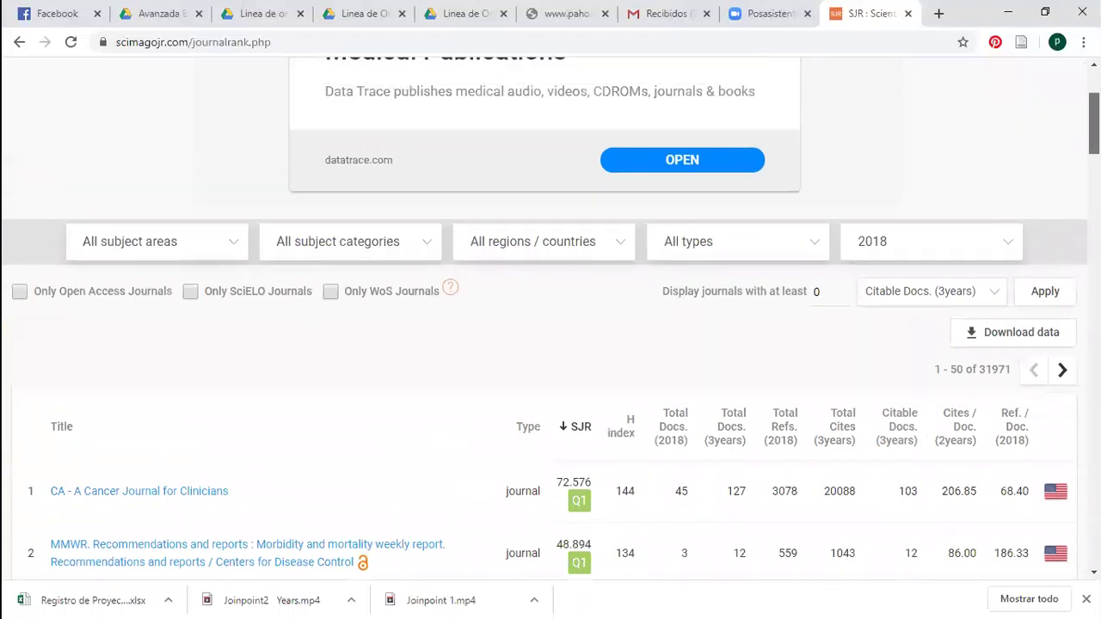
click(432, 251)
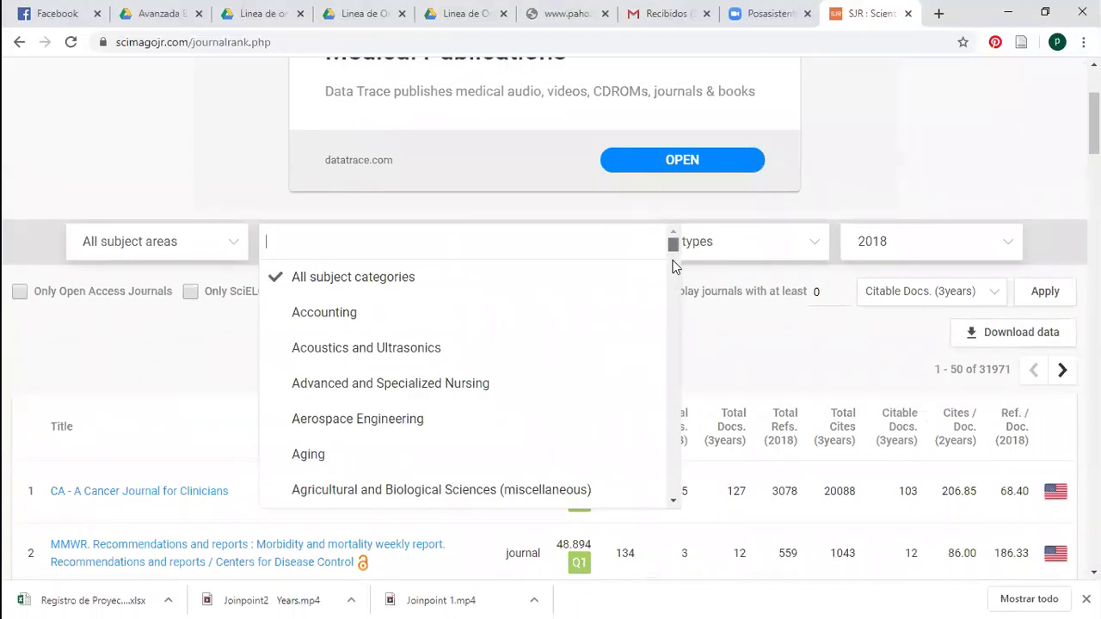
scroll(676, 267, down, 5)
drag(675, 273, 676, 275)
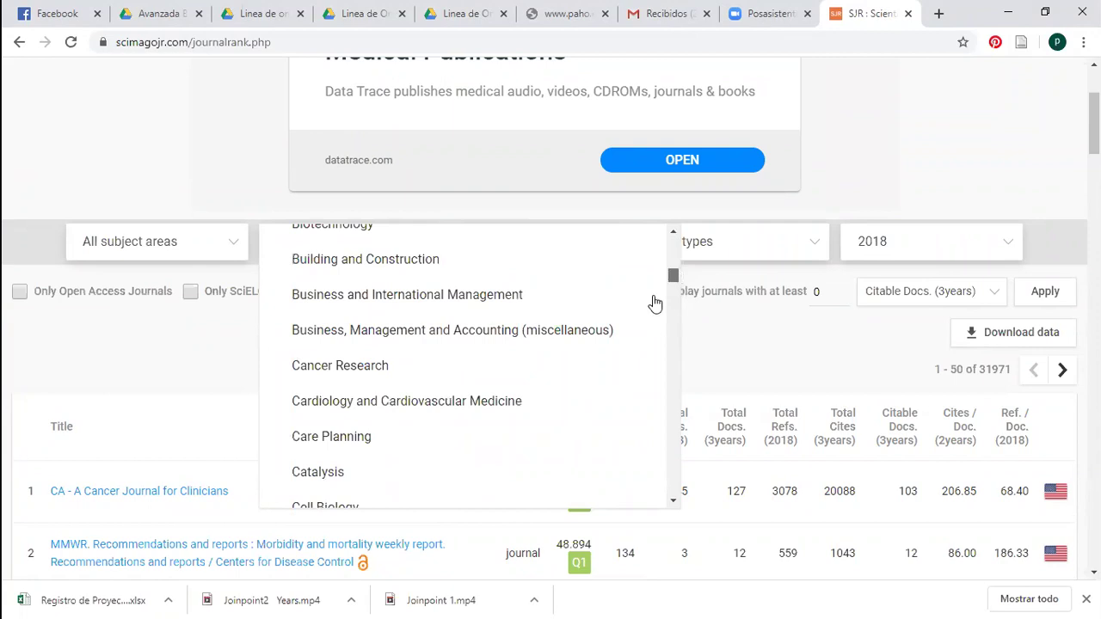
click(472, 413)
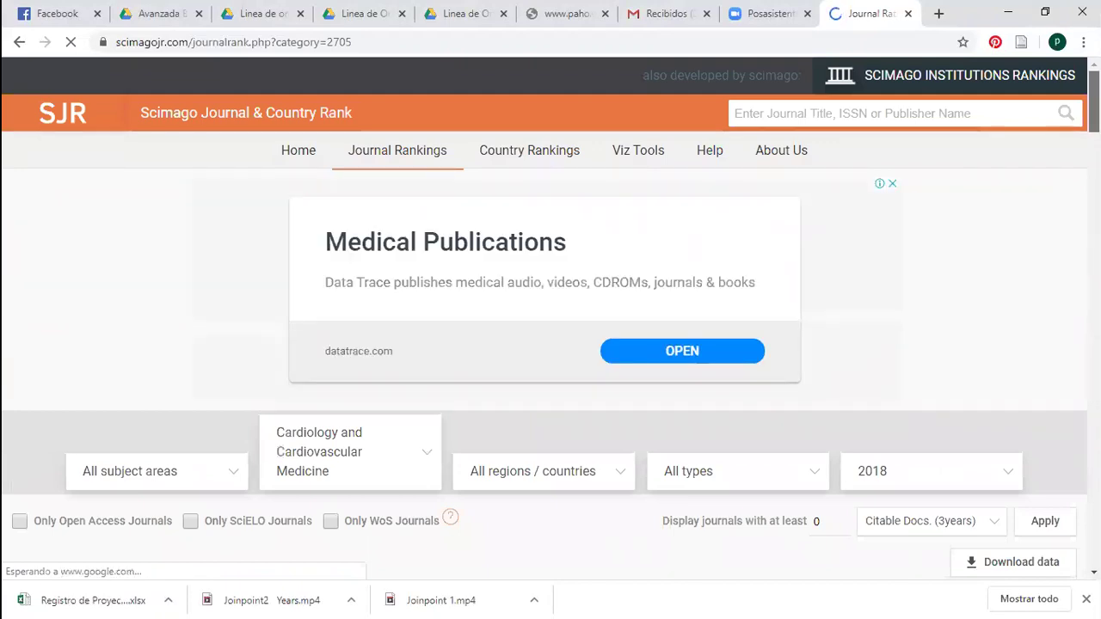
Open the Journal of Heart and Lung Transplantation, ranked 10th in the cardiology results
scroll(551, 344, down, 3)
scroll(550, 344, down, 3)
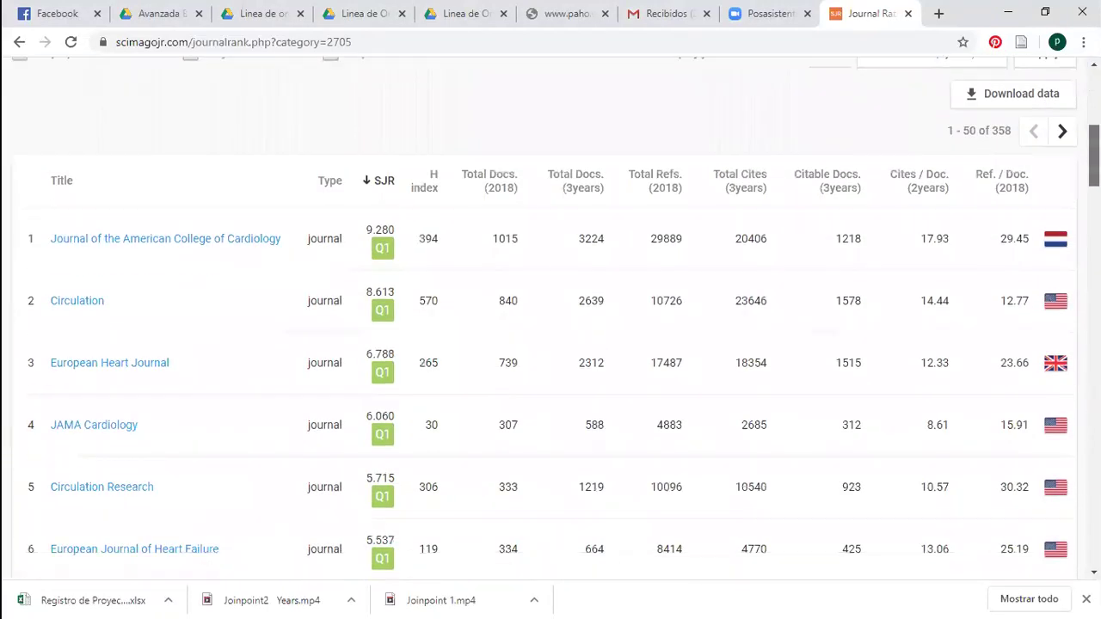
scroll(550, 344, down, 1)
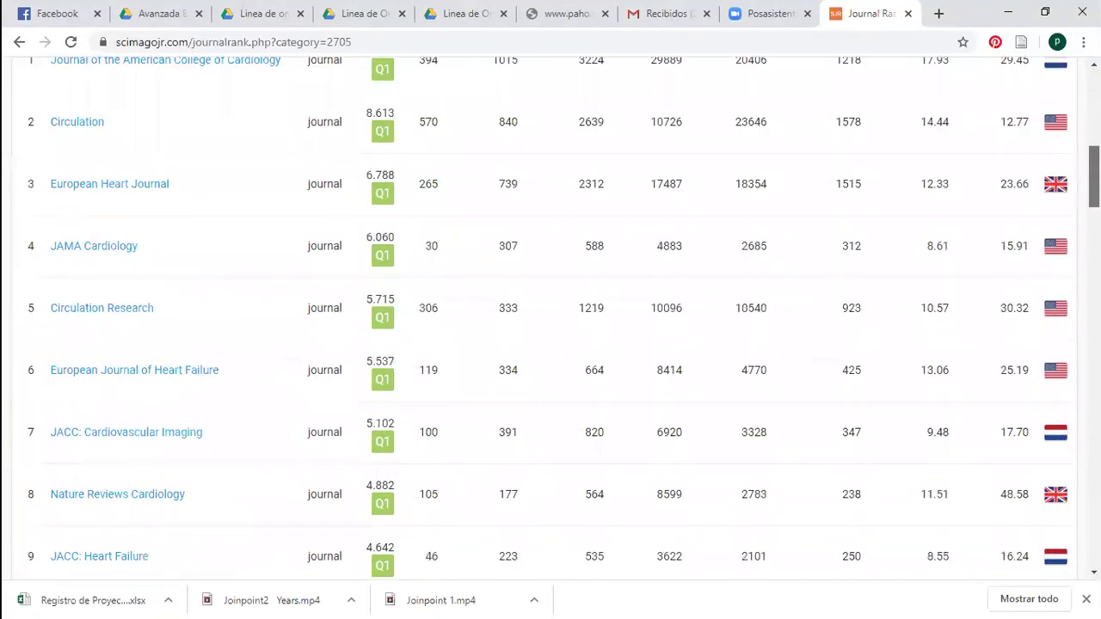
scroll(551, 344, down, 2)
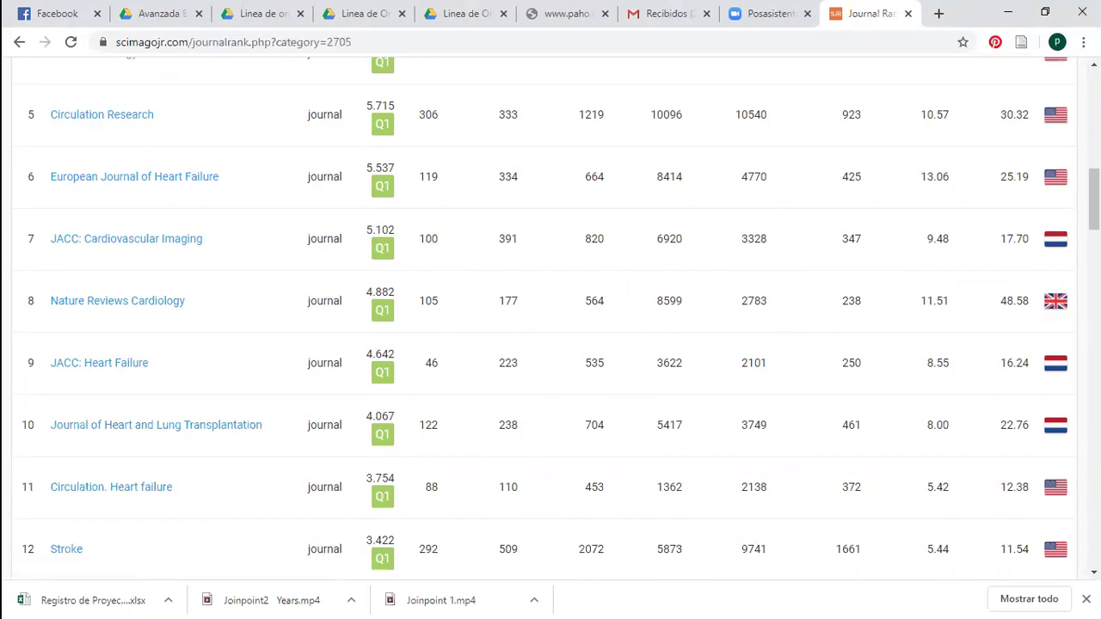
scroll(188, 434, up, 2)
scroll(550, 344, up, 3)
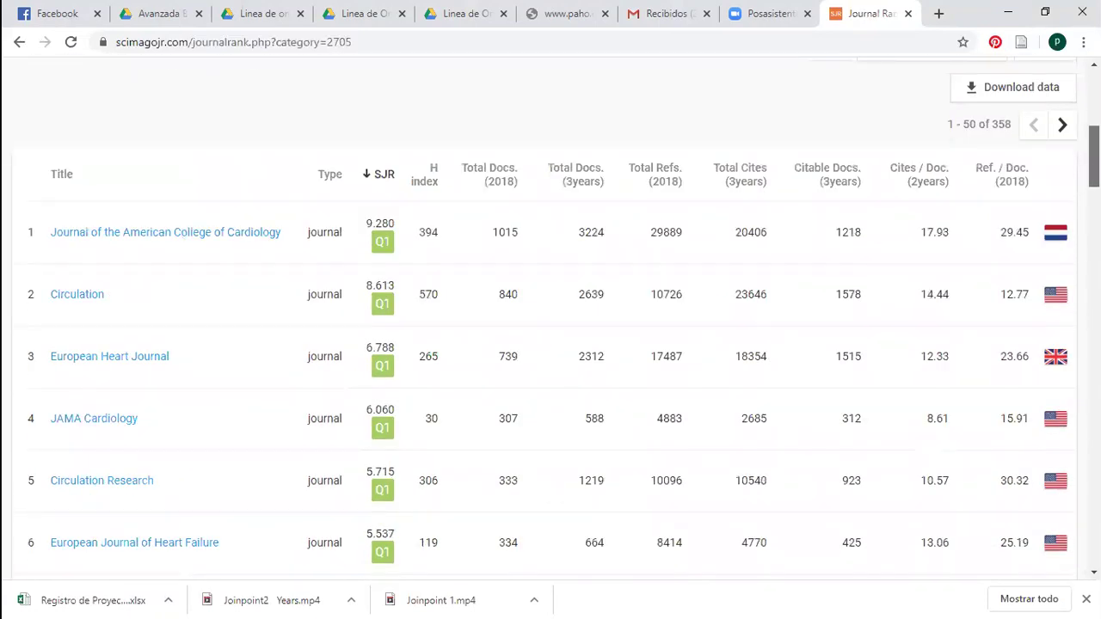
scroll(551, 344, down, 3)
scroll(249, 473, down, 1)
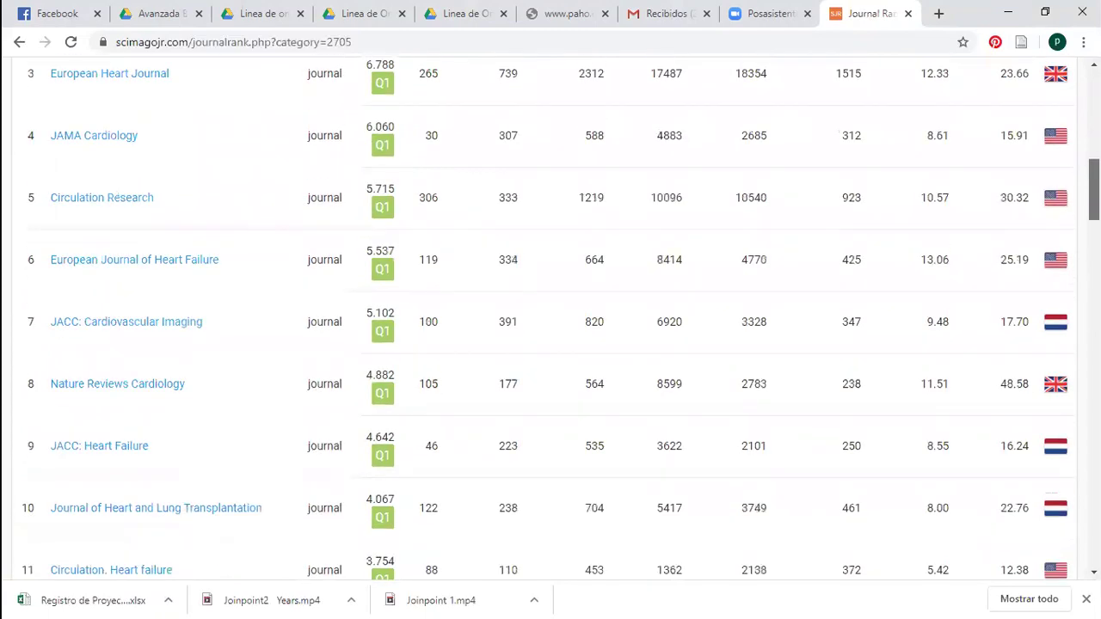
click(233, 480)
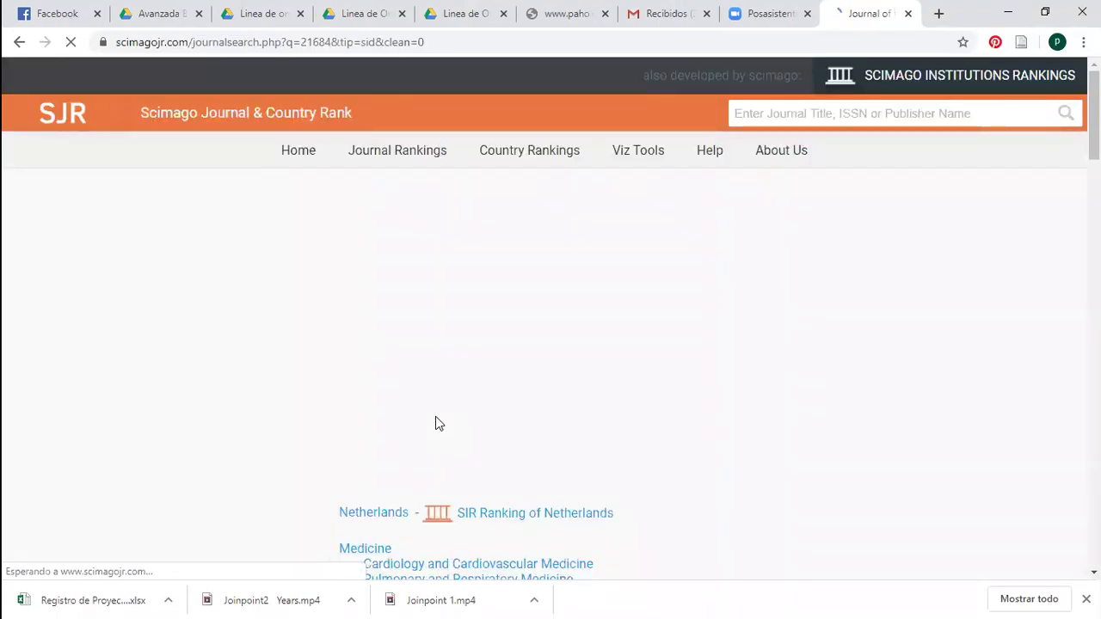
Read the journal's country, subject area, publisher Elsevier BV, ISSN, scope and Q1 quartiles
scroll(437, 422, down, 1)
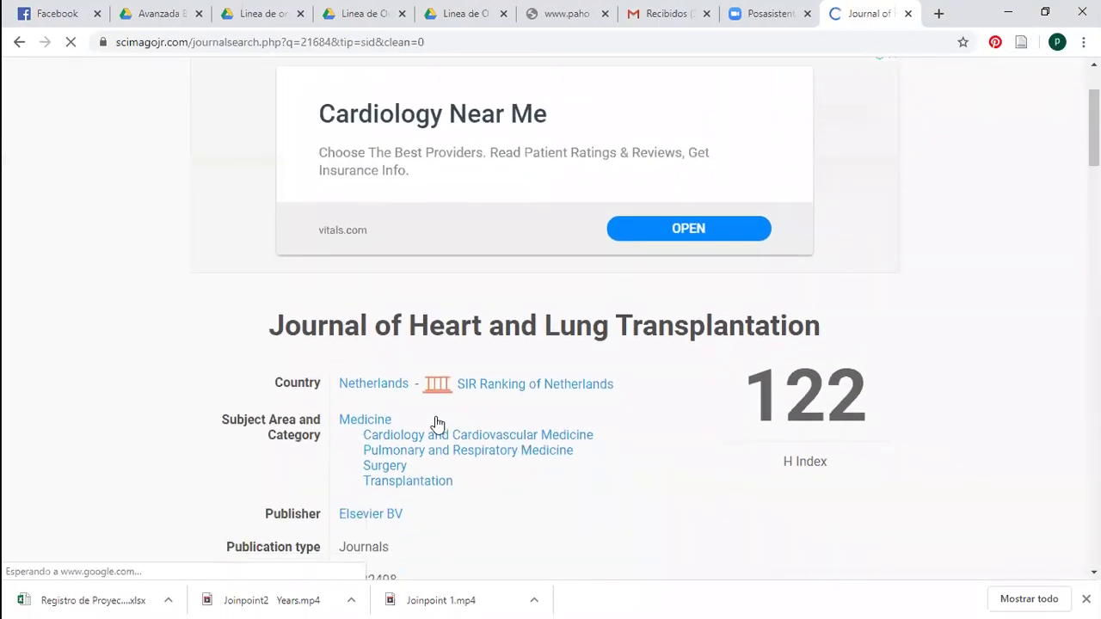
scroll(436, 419, down, 3)
scroll(524, 215, up, 1)
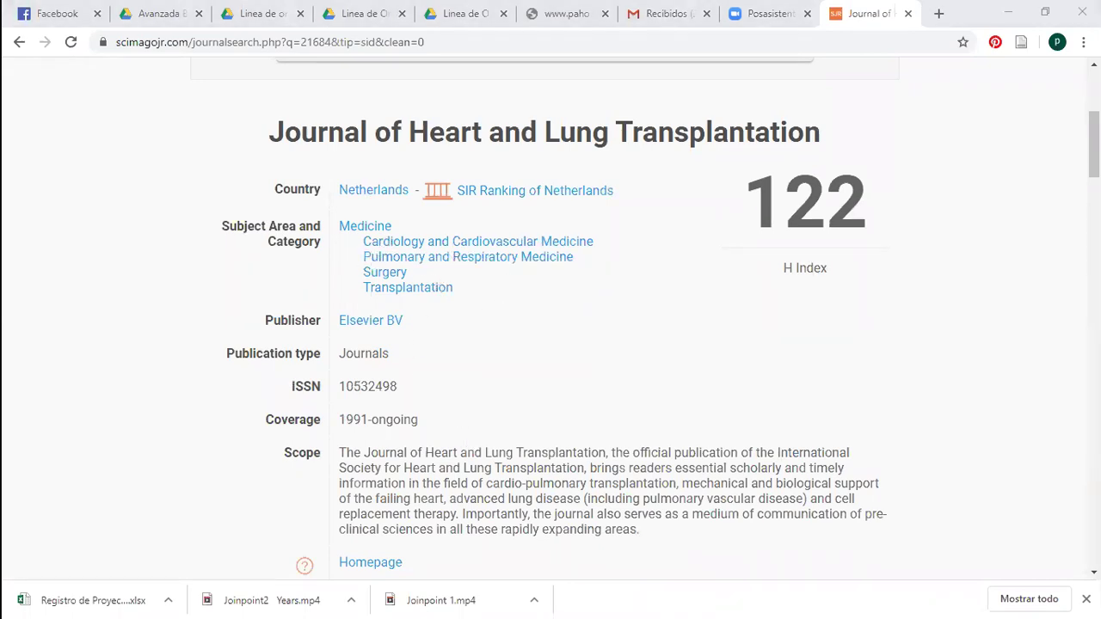
scroll(968, 140, down, 2)
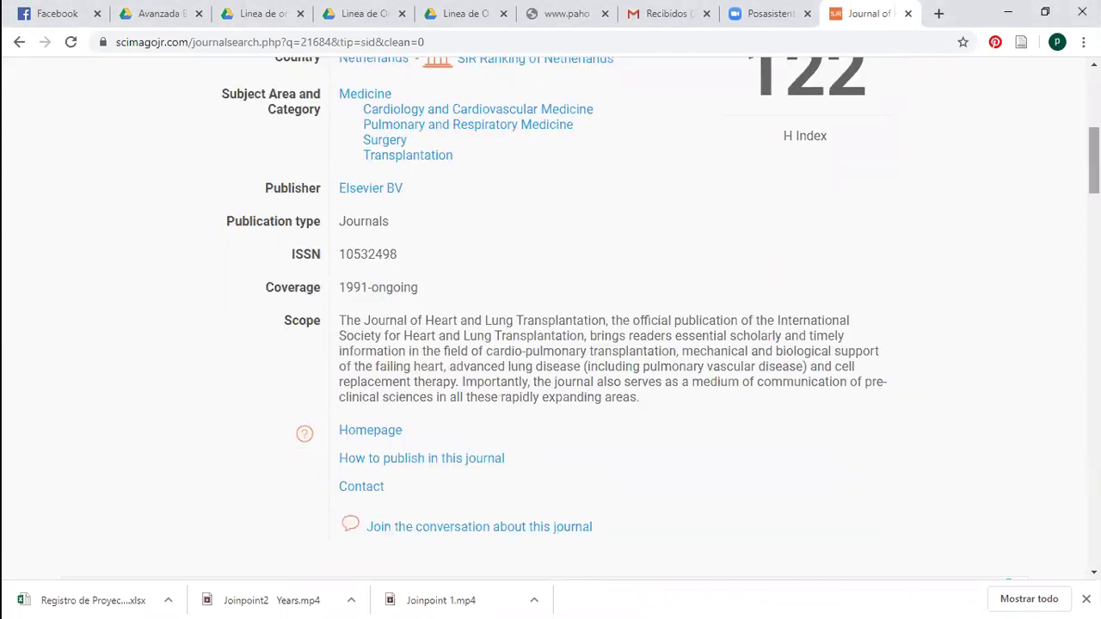
scroll(580, 318, down, 1)
scroll(581, 318, up, 2)
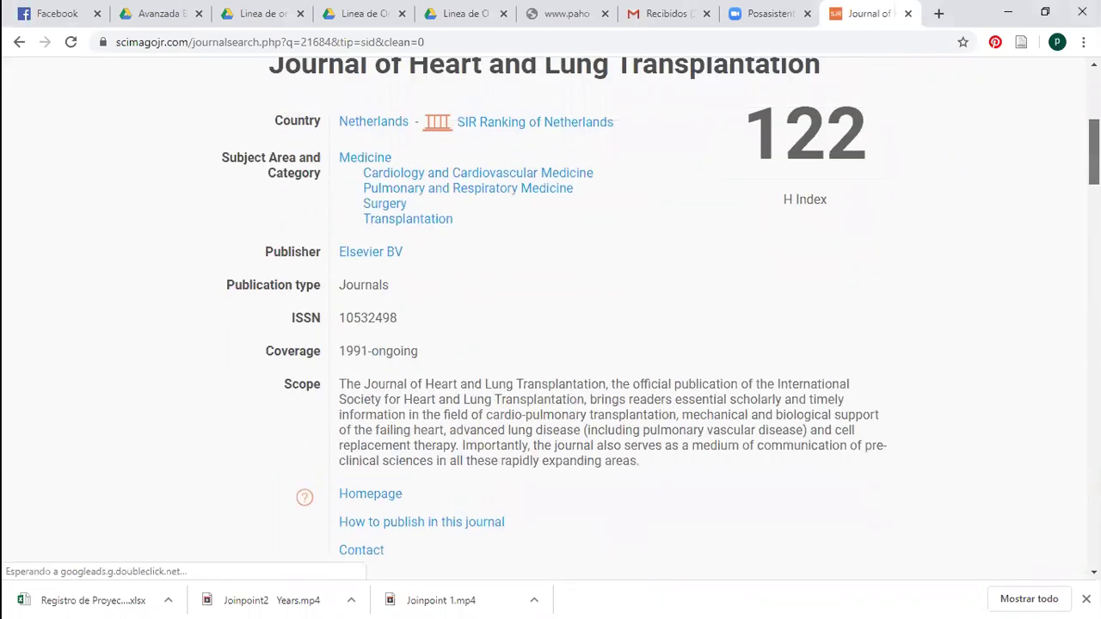
scroll(551, 310, down, 1)
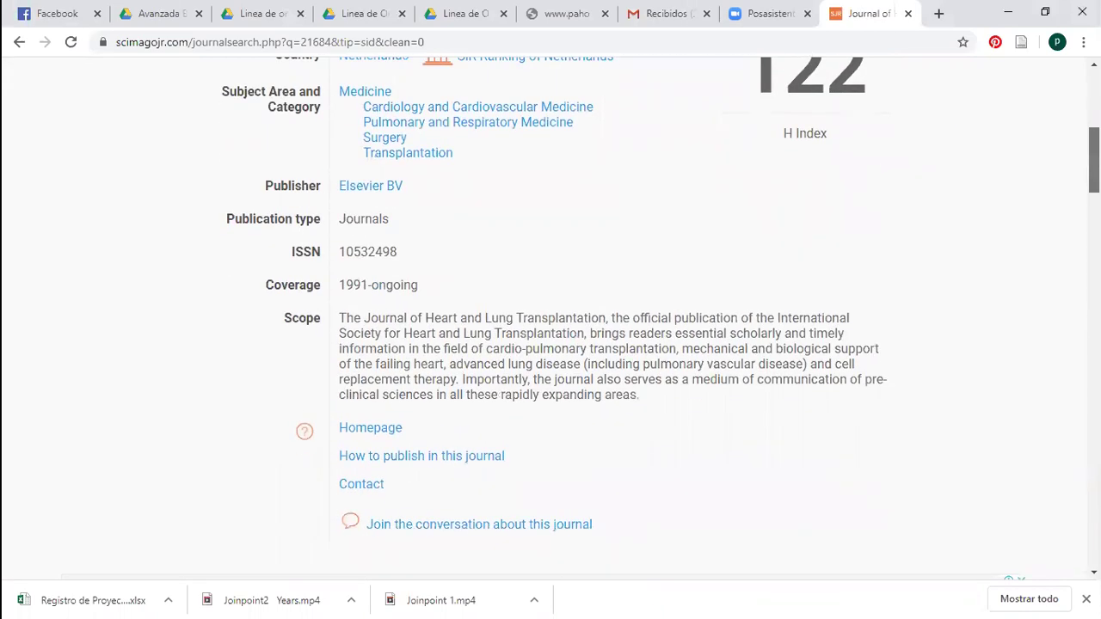
scroll(550, 309, down, 1)
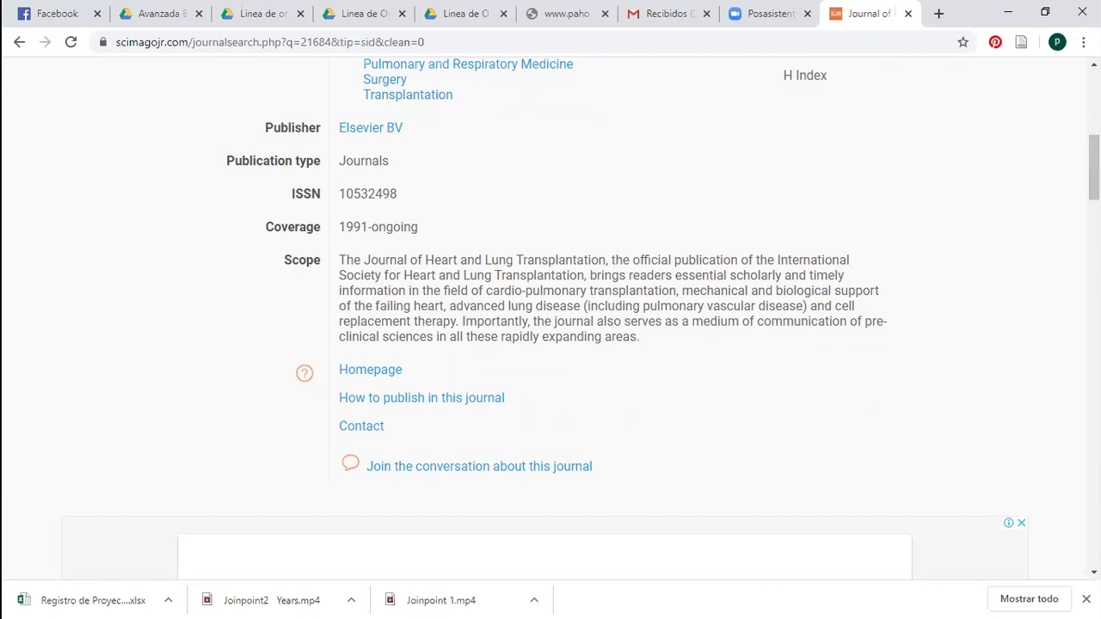
scroll(550, 318, down, 1)
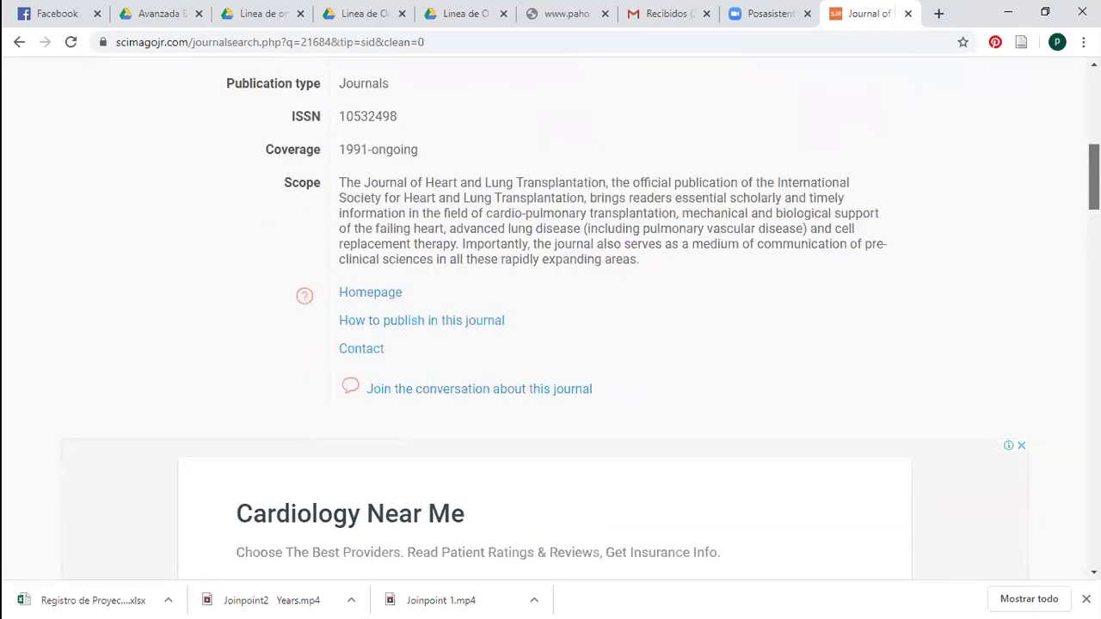
scroll(550, 318, up, 1)
scroll(550, 318, down, 1)
scroll(663, 318, down, 5)
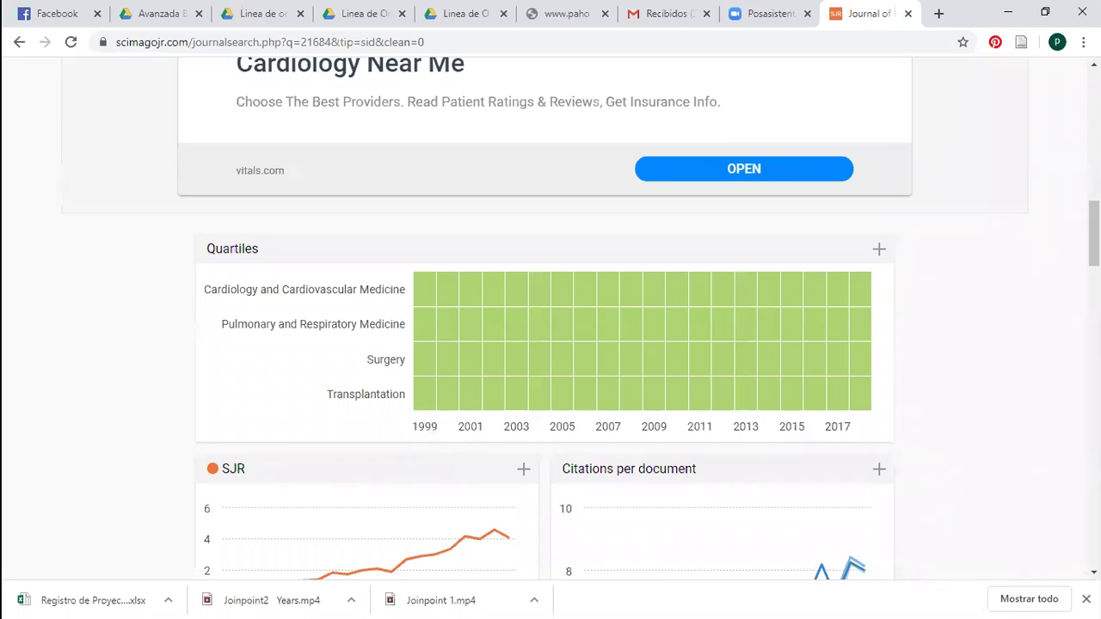
Review the journal's SJR and citation charts, including its 2018 SJR of 4.07
scroll(550, 309, up, 5)
scroll(550, 310, up, 2)
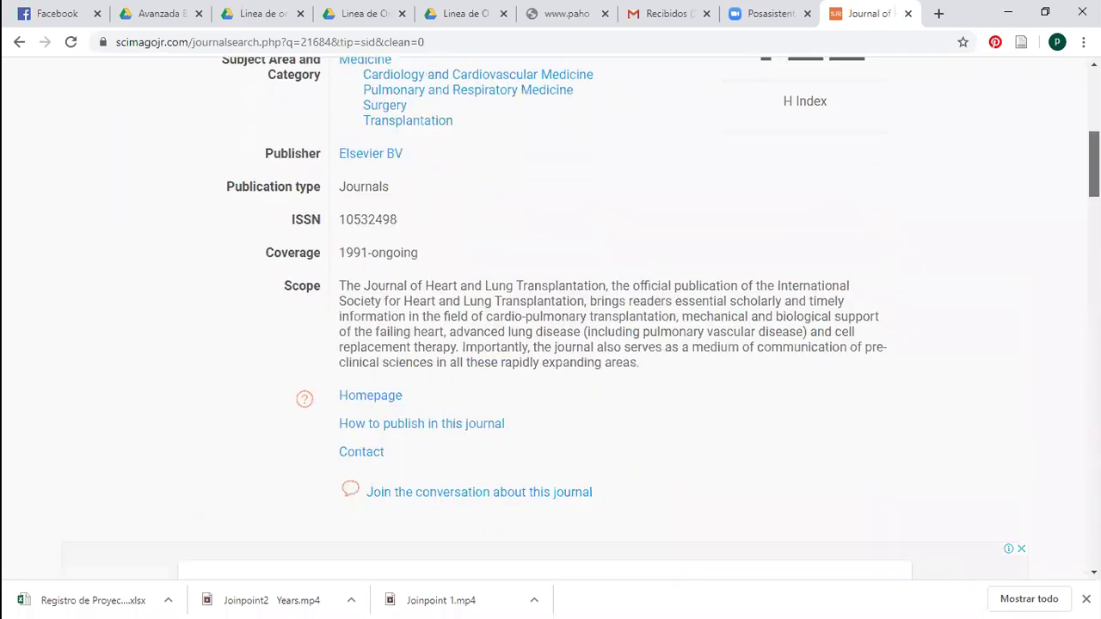
scroll(412, 332, down, 6)
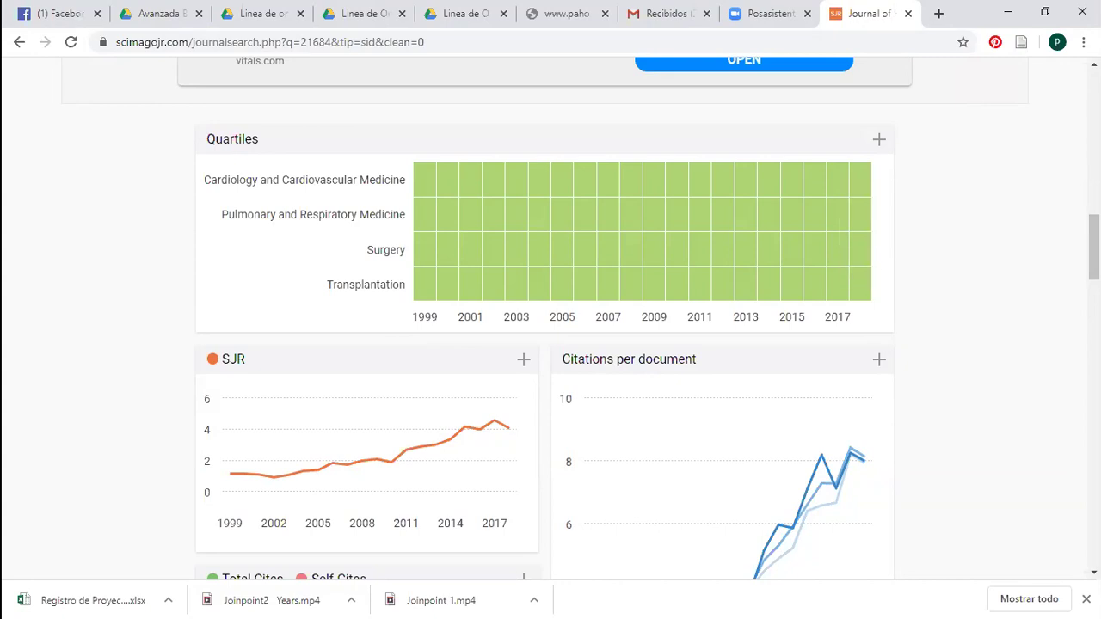
scroll(1094, 250, down, 7)
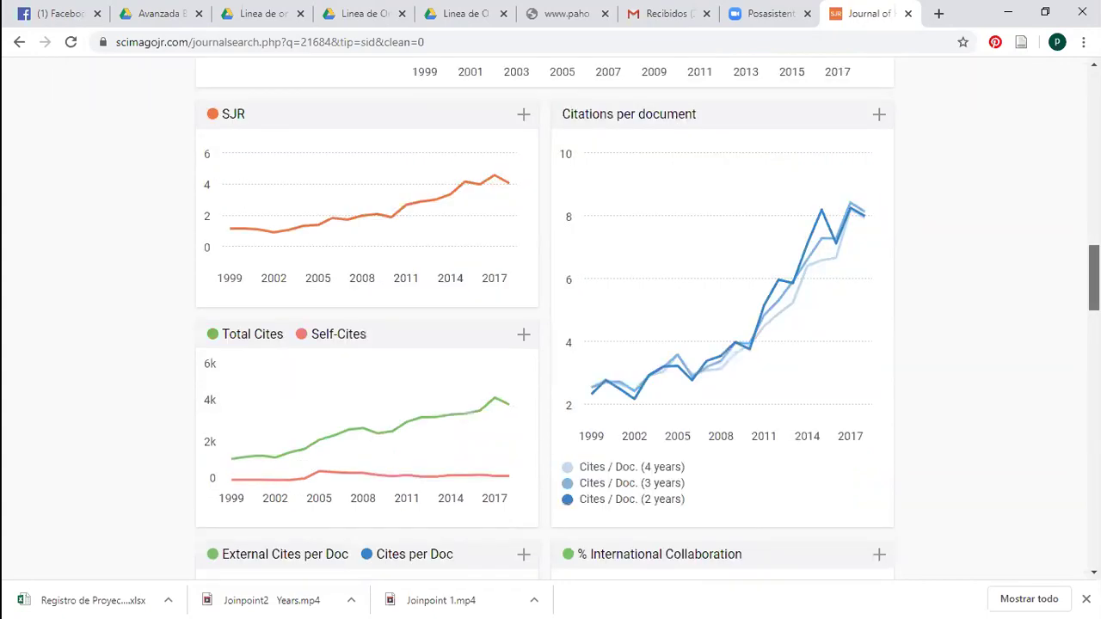
scroll(332, 214, down, 5)
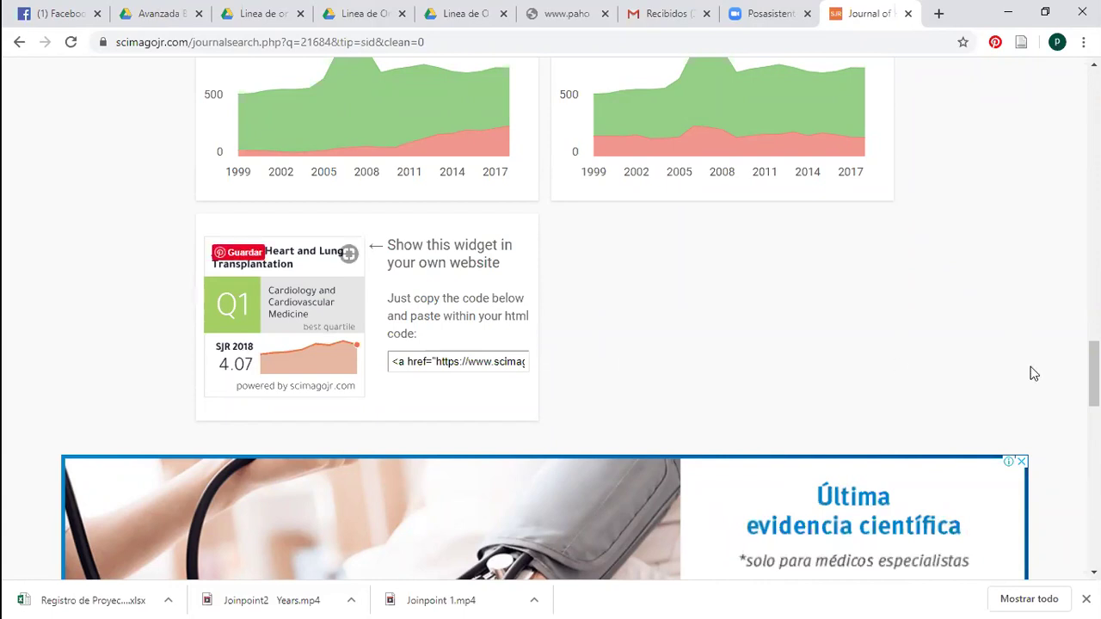
drag(1093, 372, 1093, 368)
scroll(472, 464, up, 2)
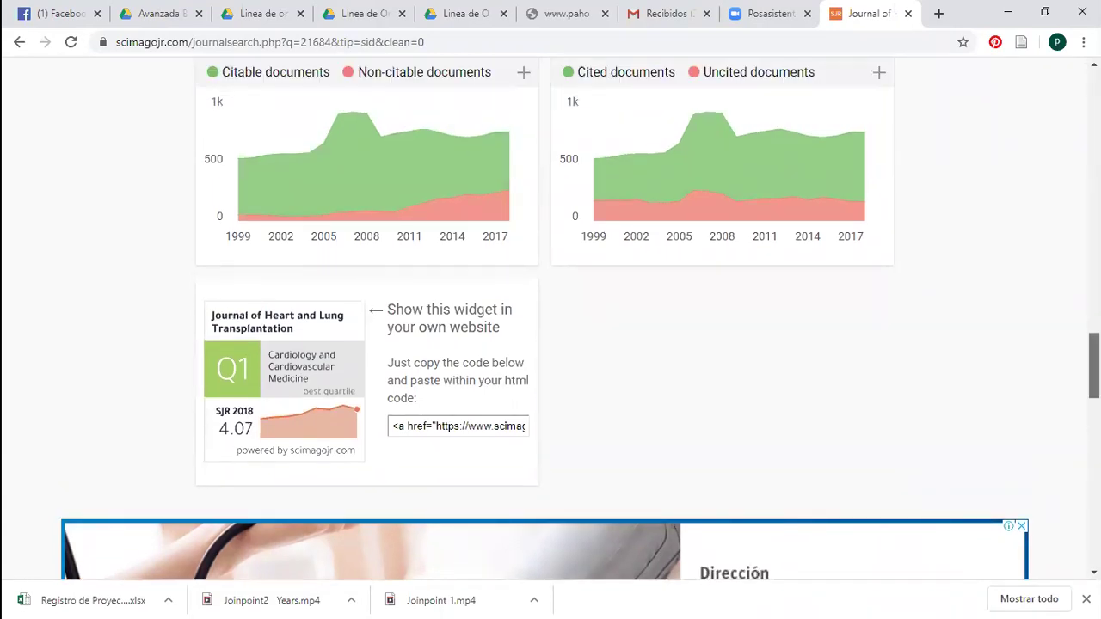
scroll(472, 464, down, 1)
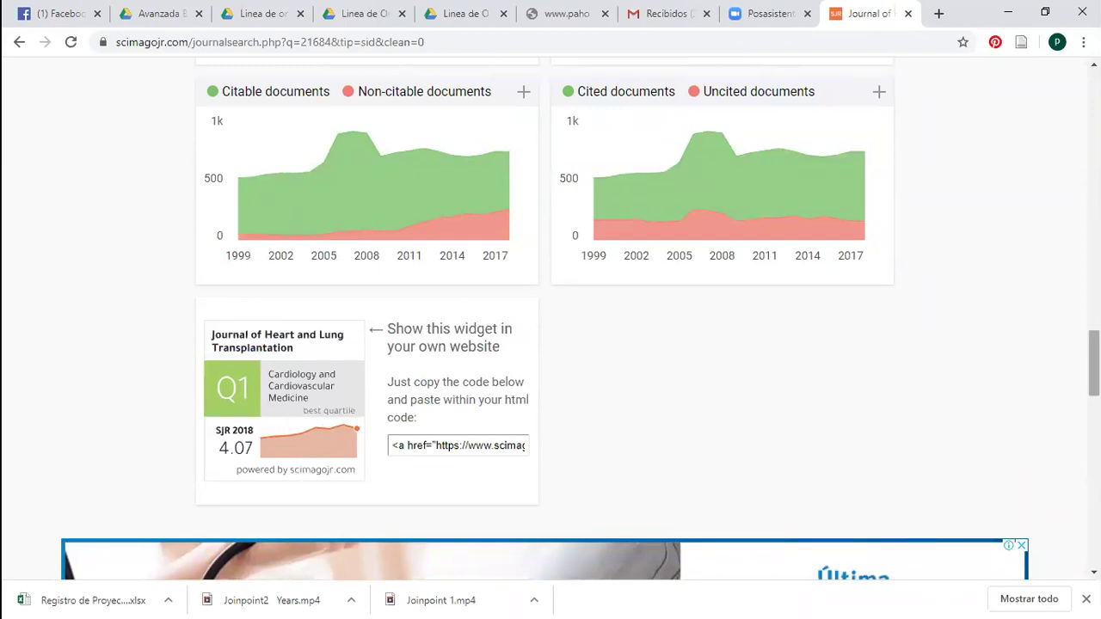
Go back up the profile and open the journal's Elsevier homepage
scroll(1093, 363, up, 15)
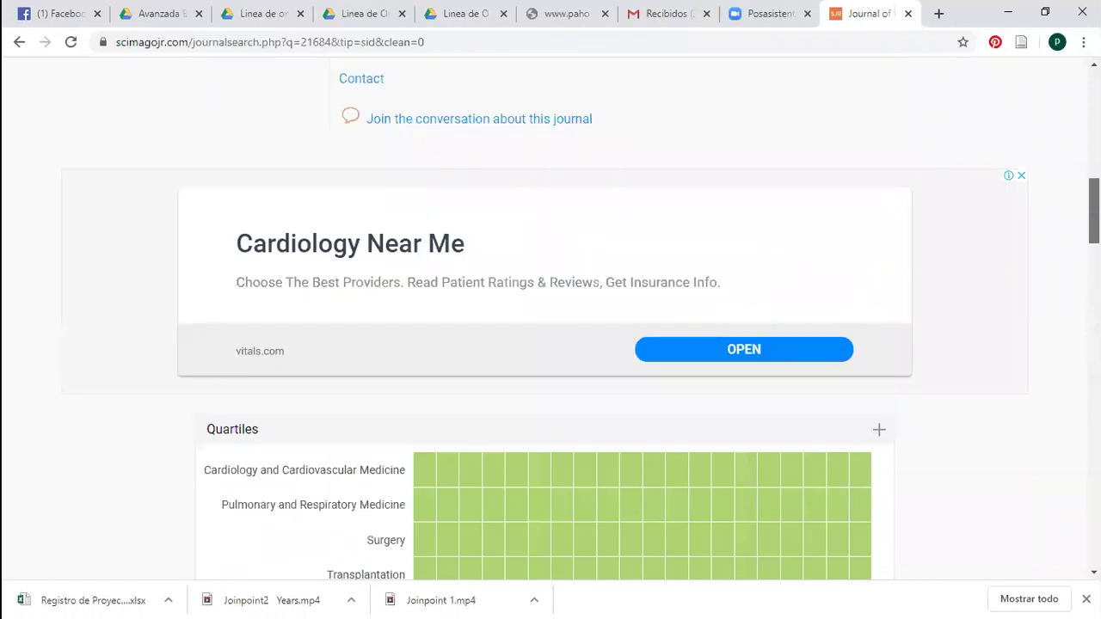
scroll(1027, 153, up, 2)
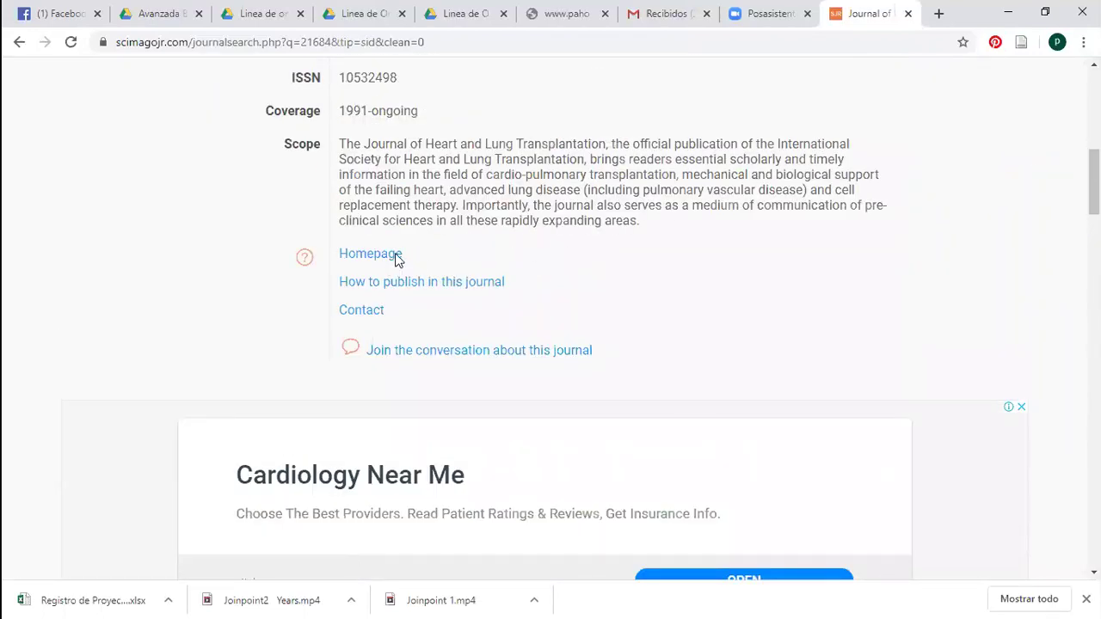
click(395, 258)
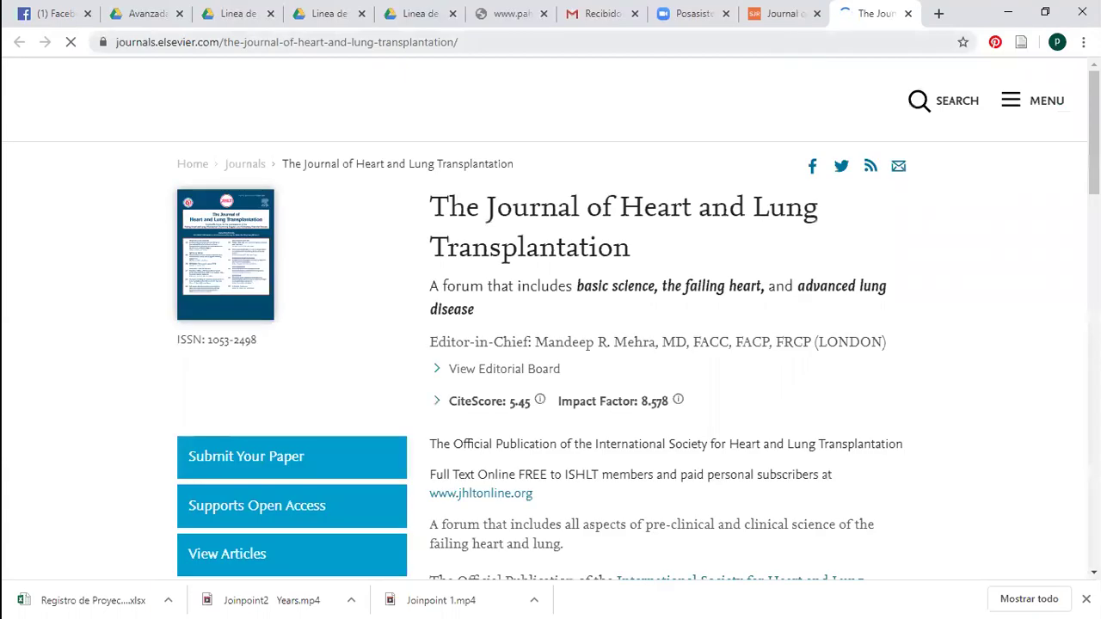
Browse the Elsevier homepage metrics: CiteScore 5.45, Impact Factor 8.578, 5-Year Impact Factor 8.319
scroll(1023, 152, down, 2)
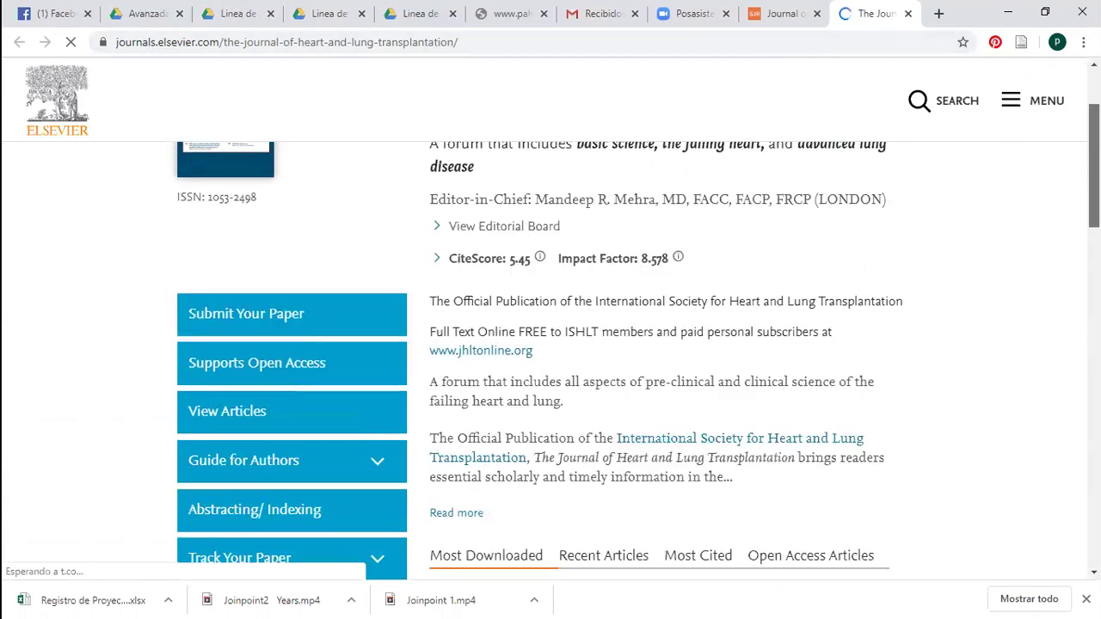
scroll(550, 318, up, 2)
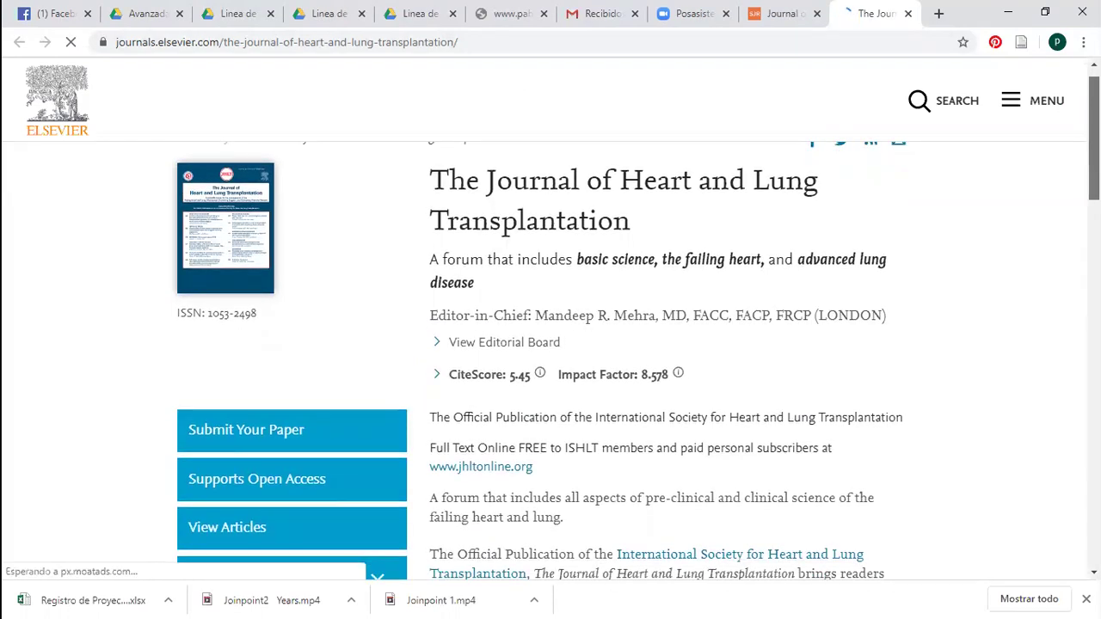
scroll(550, 344, down, 1)
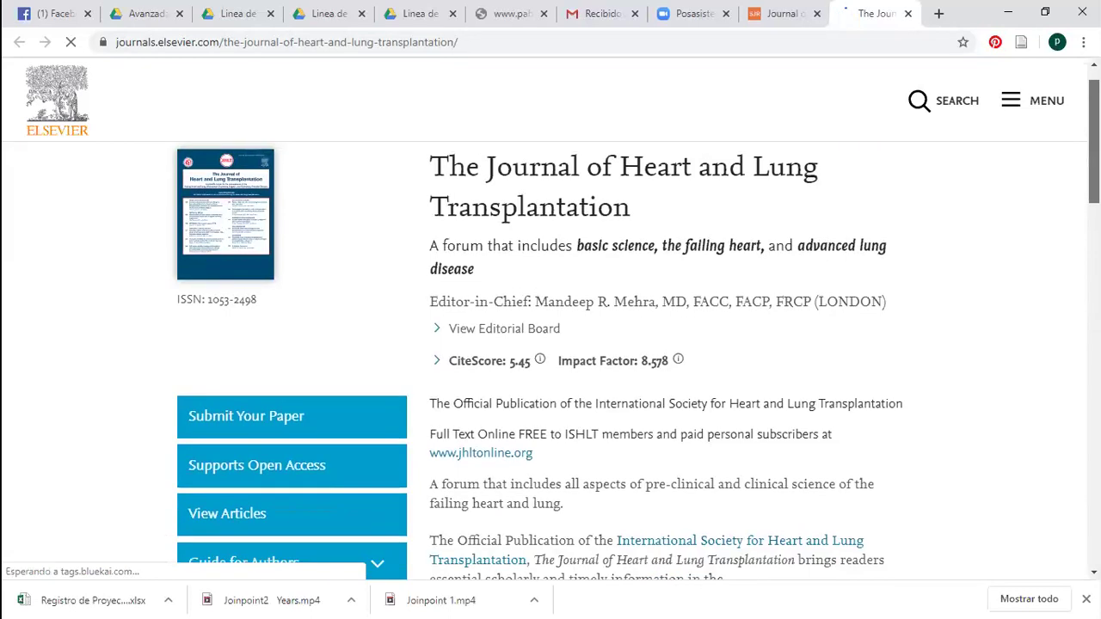
scroll(550, 344, down, 1)
scroll(550, 344, down, 1)
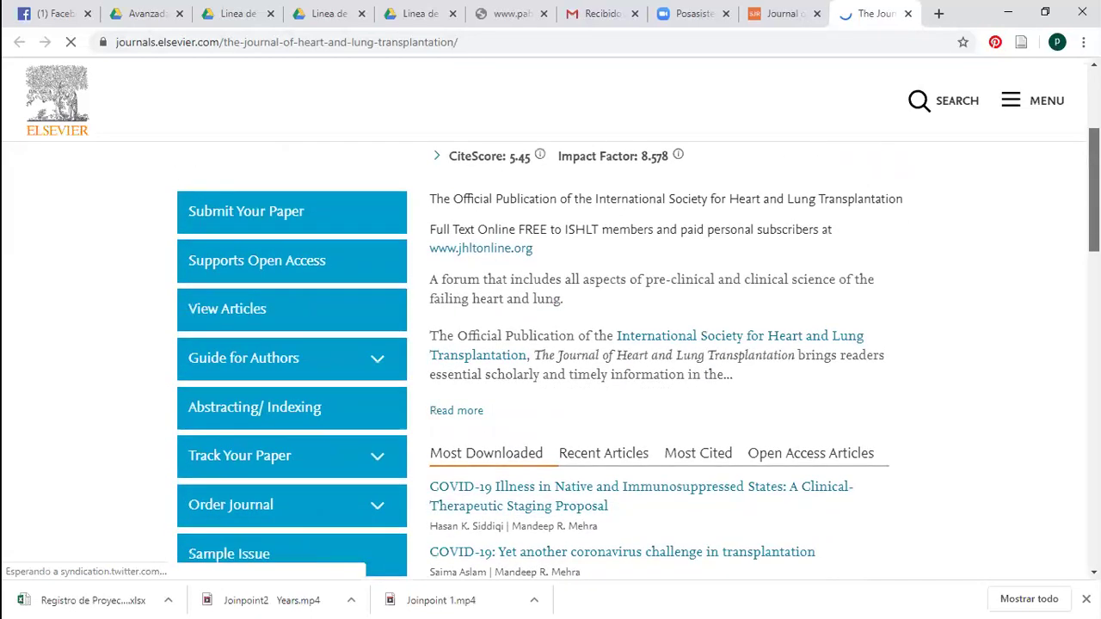
scroll(551, 344, down, 2)
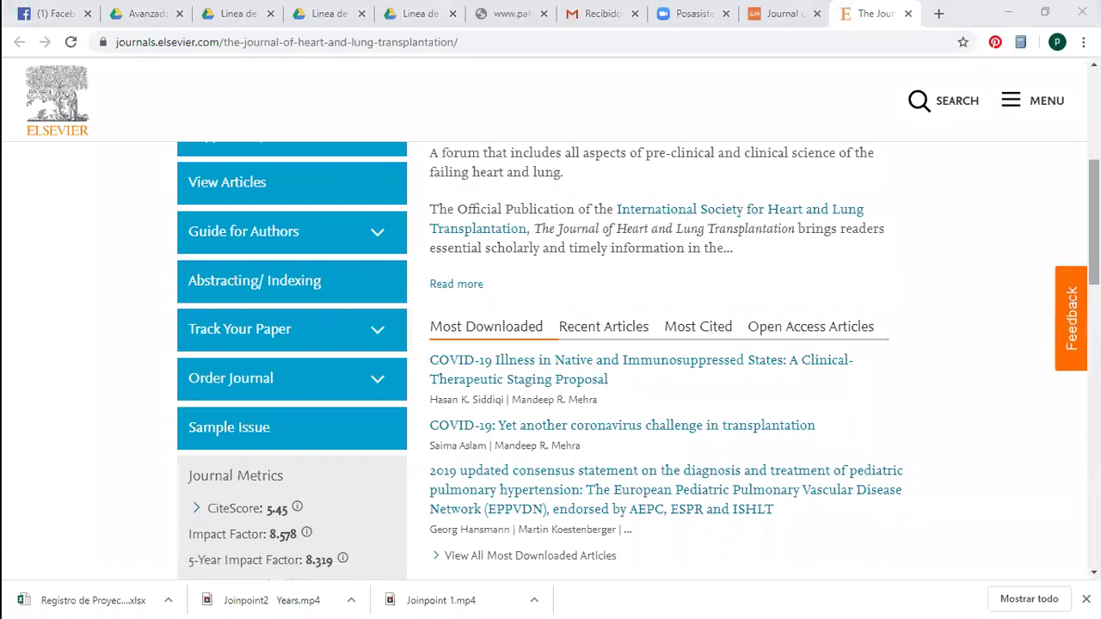
scroll(637, 361, up, 1)
scroll(637, 361, down, 1)
scroll(637, 361, down, 1)
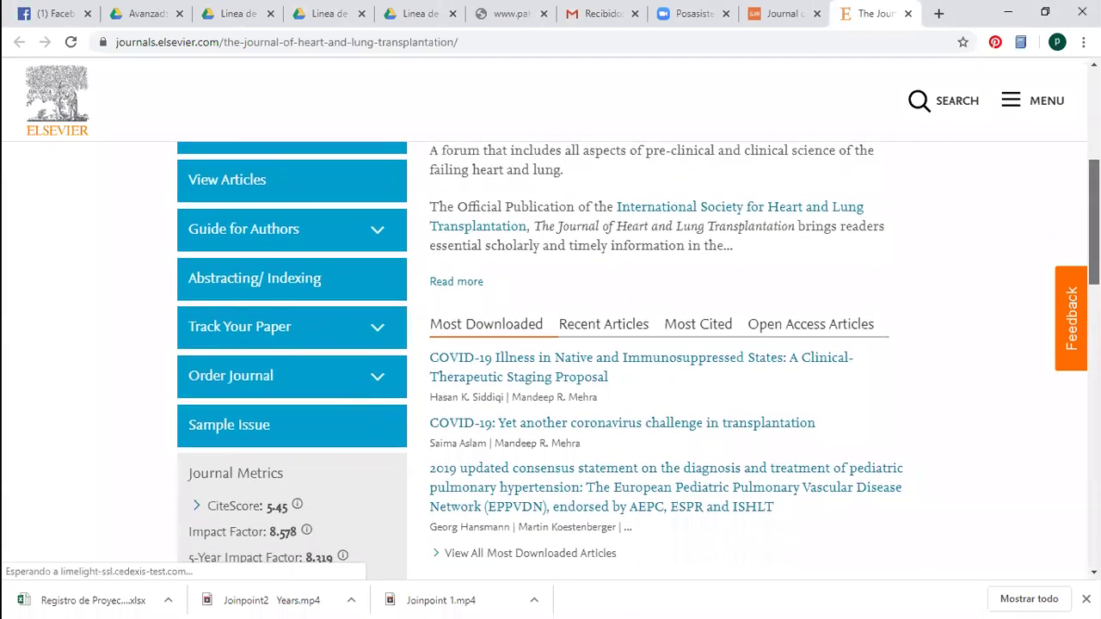
scroll(636, 361, down, 1)
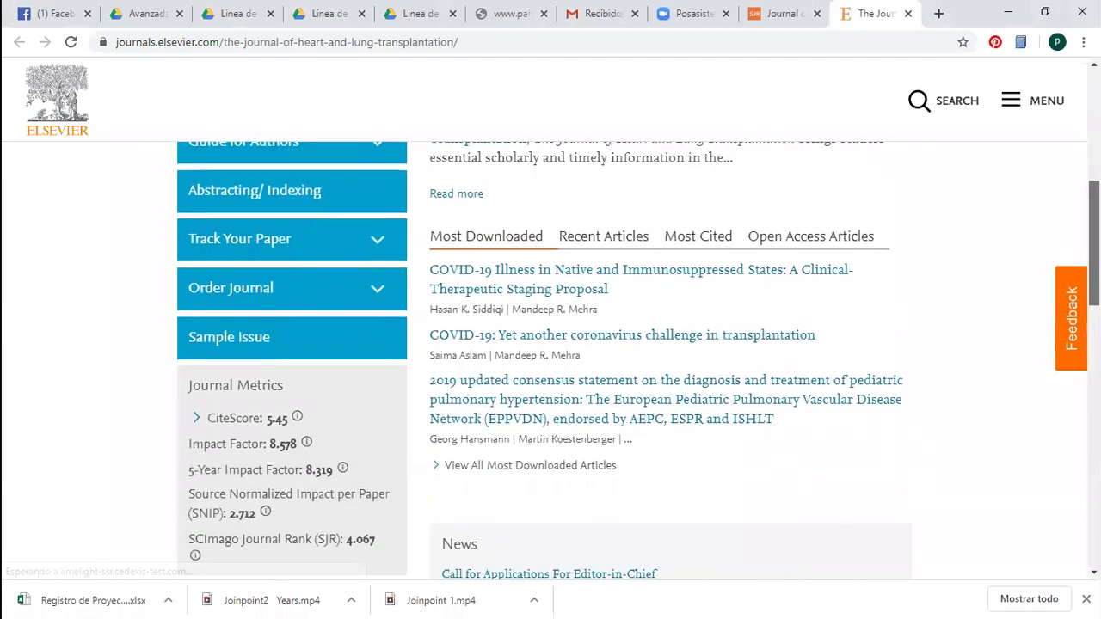
scroll(637, 361, up, 2)
scroll(636, 361, up, 1)
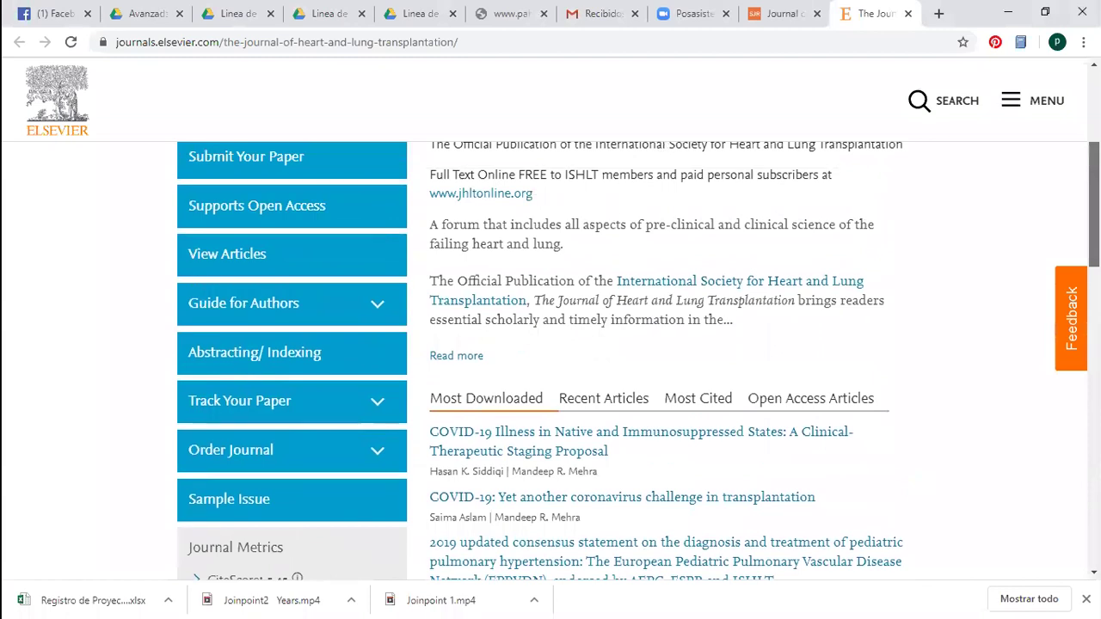
Open the first Most Downloaded COVID-19 article in a background tab
scroll(636, 361, down, 1)
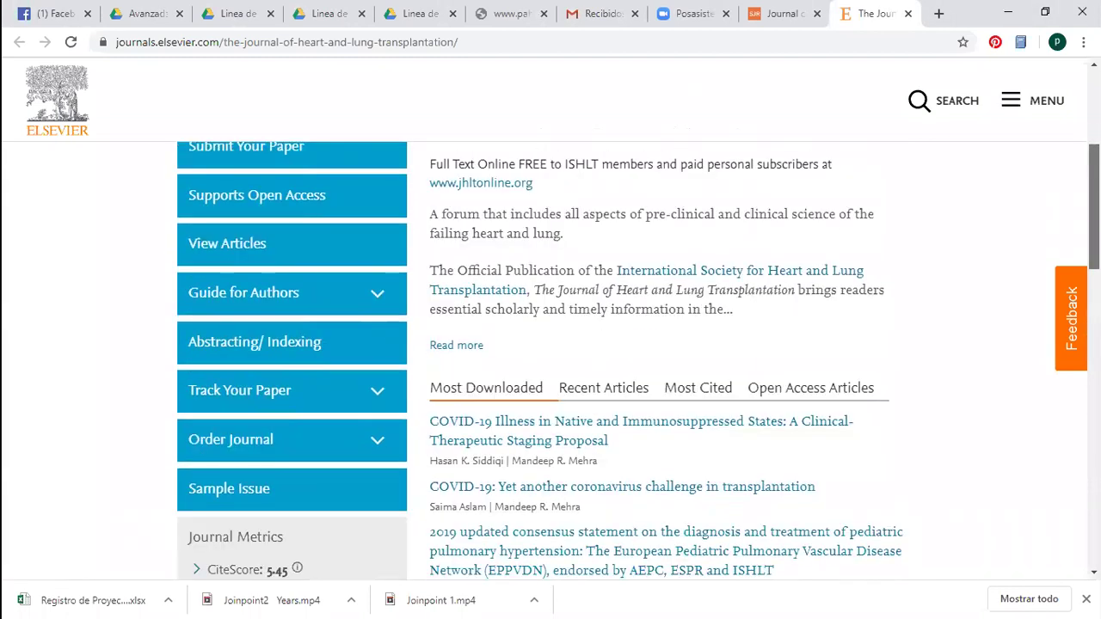
scroll(636, 361, down, 1)
scroll(636, 361, down, 2)
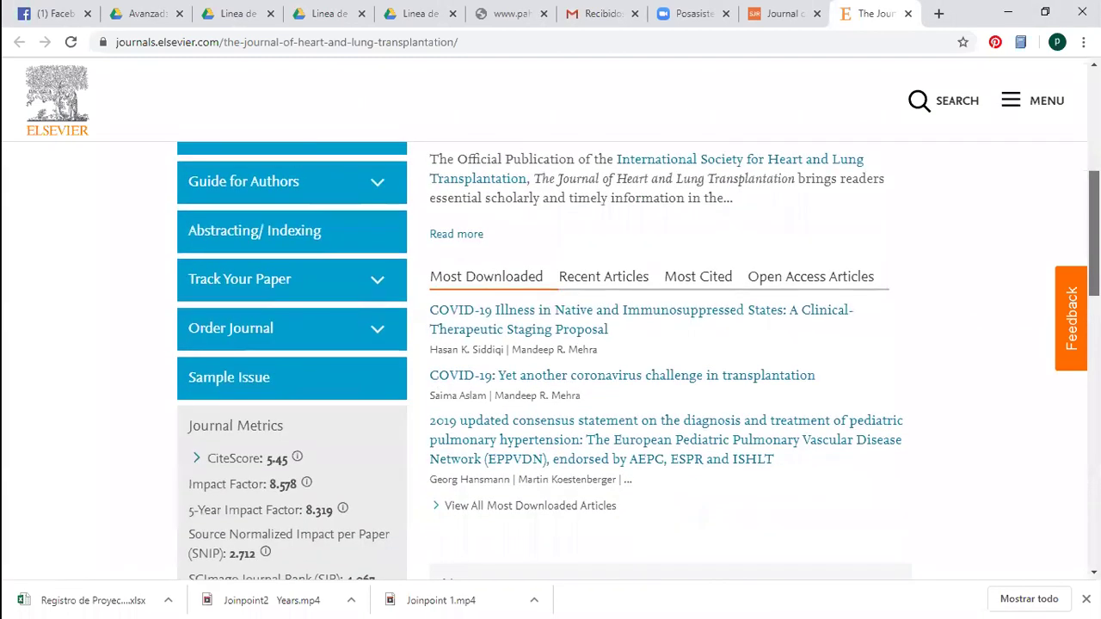
scroll(636, 361, up, 1)
scroll(636, 361, down, 1)
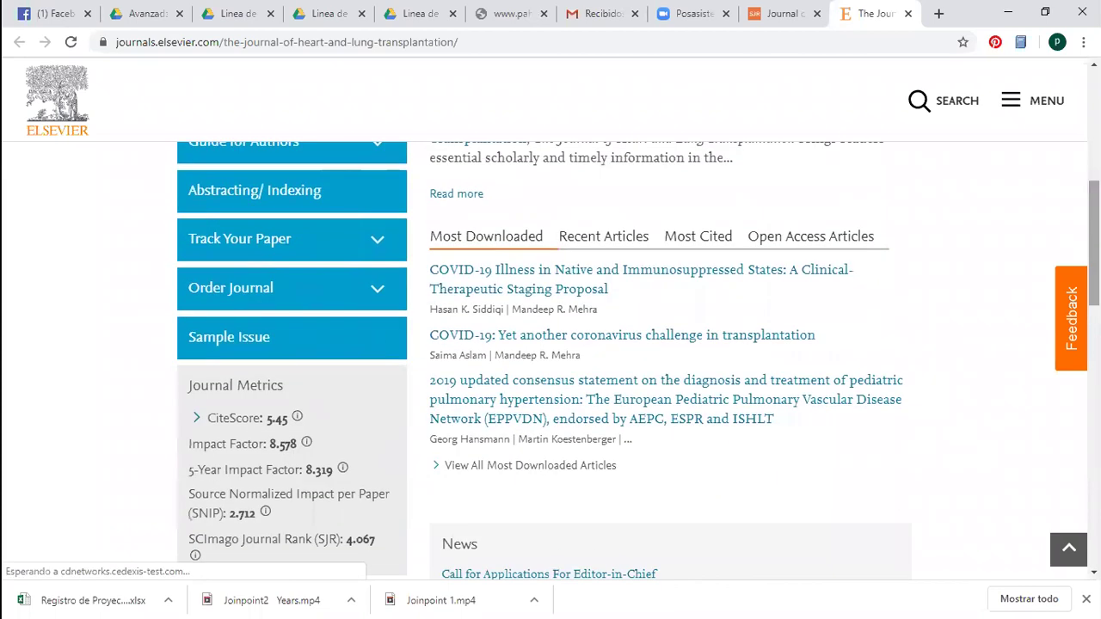
scroll(636, 361, up, 2)
scroll(637, 361, up, 3)
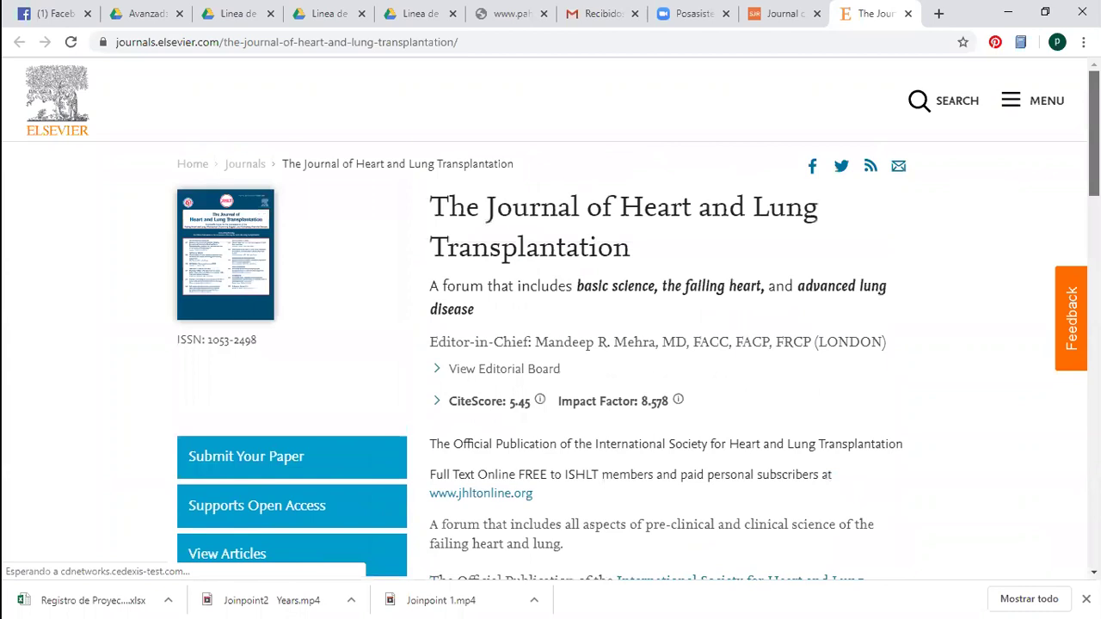
scroll(550, 326, down, 1)
scroll(899, 346, up, 1)
scroll(749, 336, down, 2)
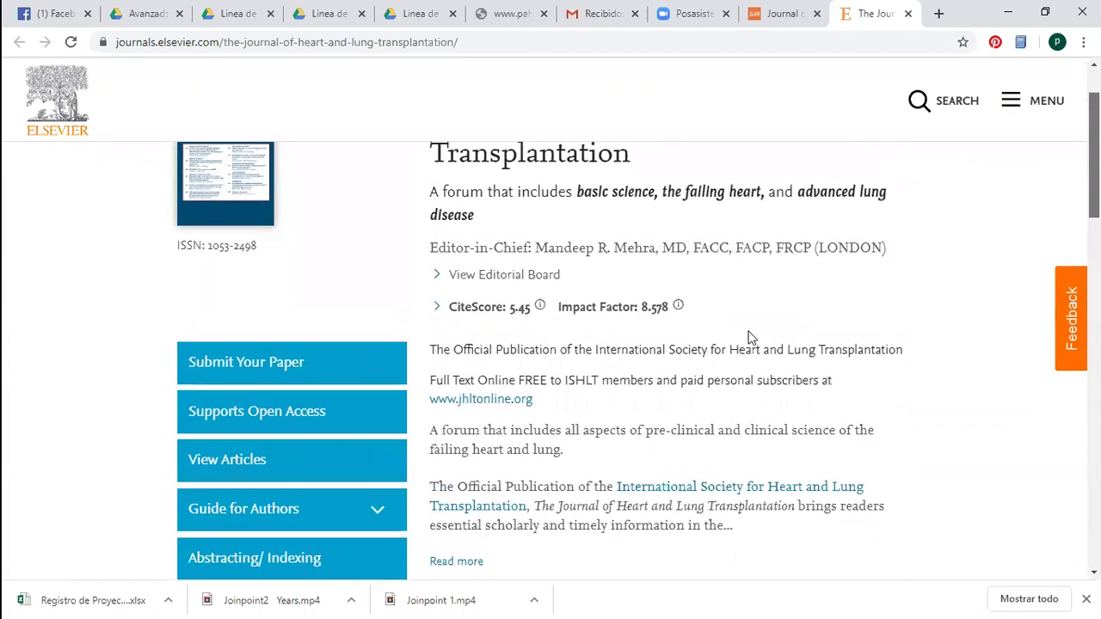
scroll(731, 329, down, 2)
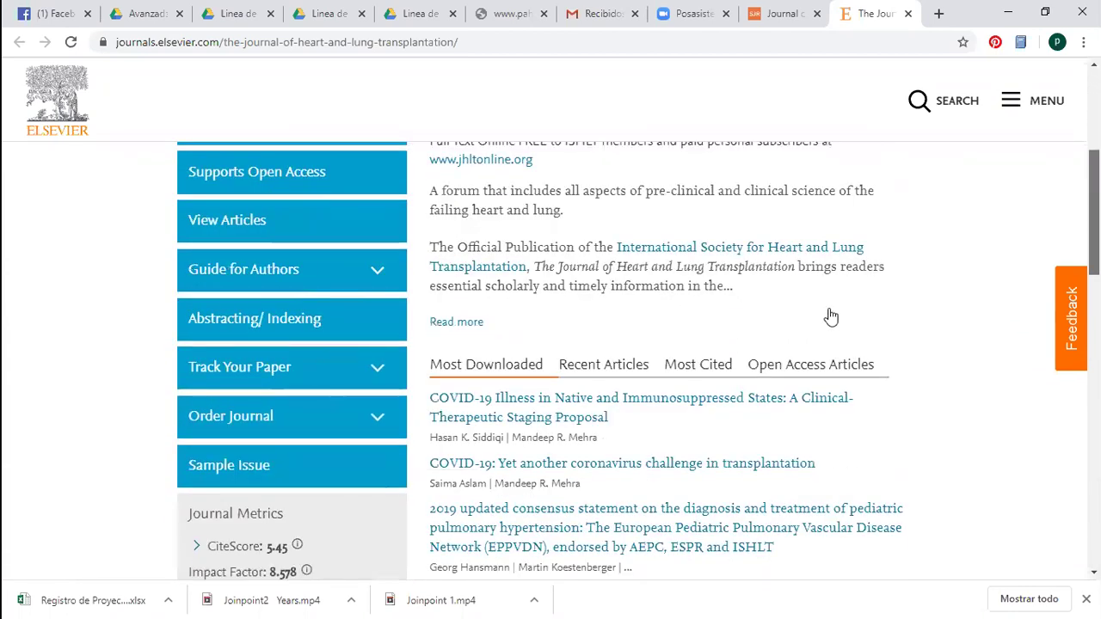
scroll(830, 315, down, 1)
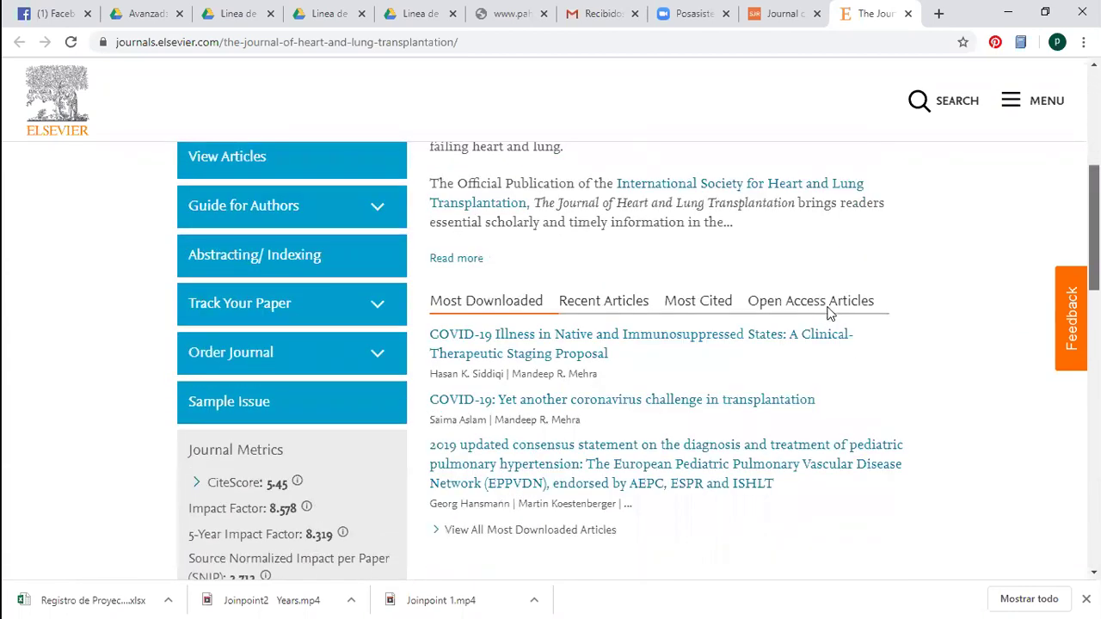
right_click(582, 348)
key(p)
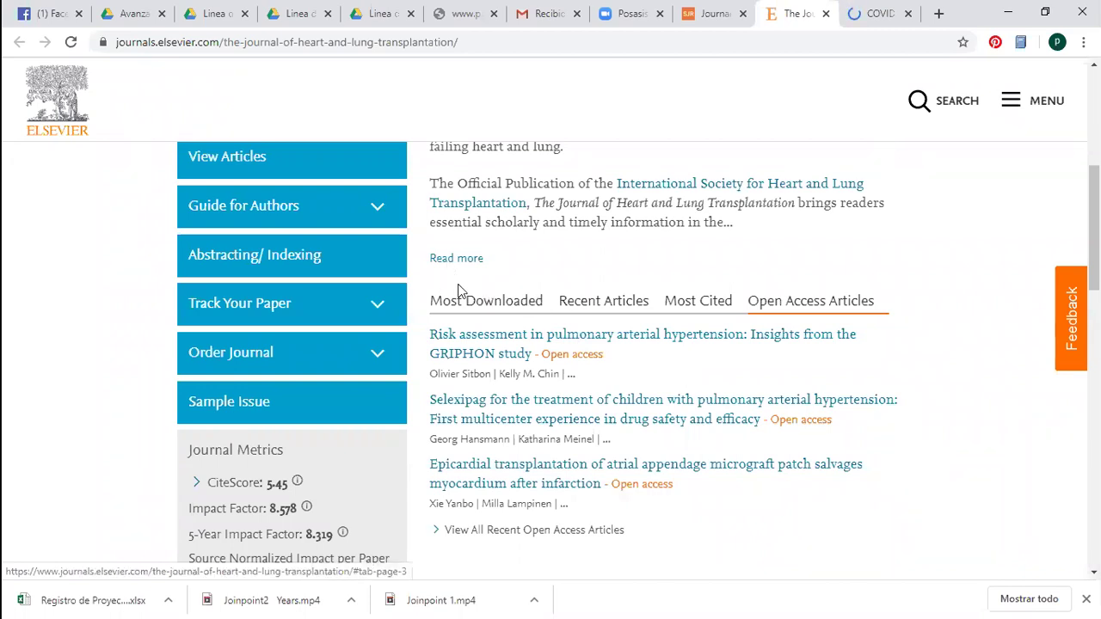
Scroll back up the homepage to the Open Access Articles and Guide for Authors links
scroll(637, 362, up, 1)
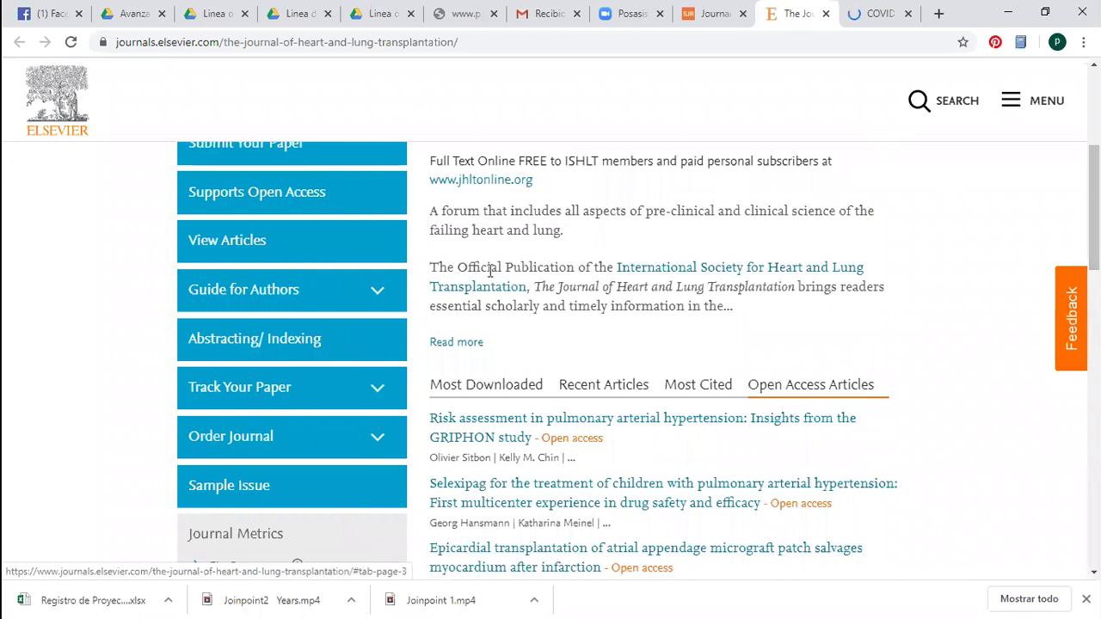
scroll(636, 361, up, 1)
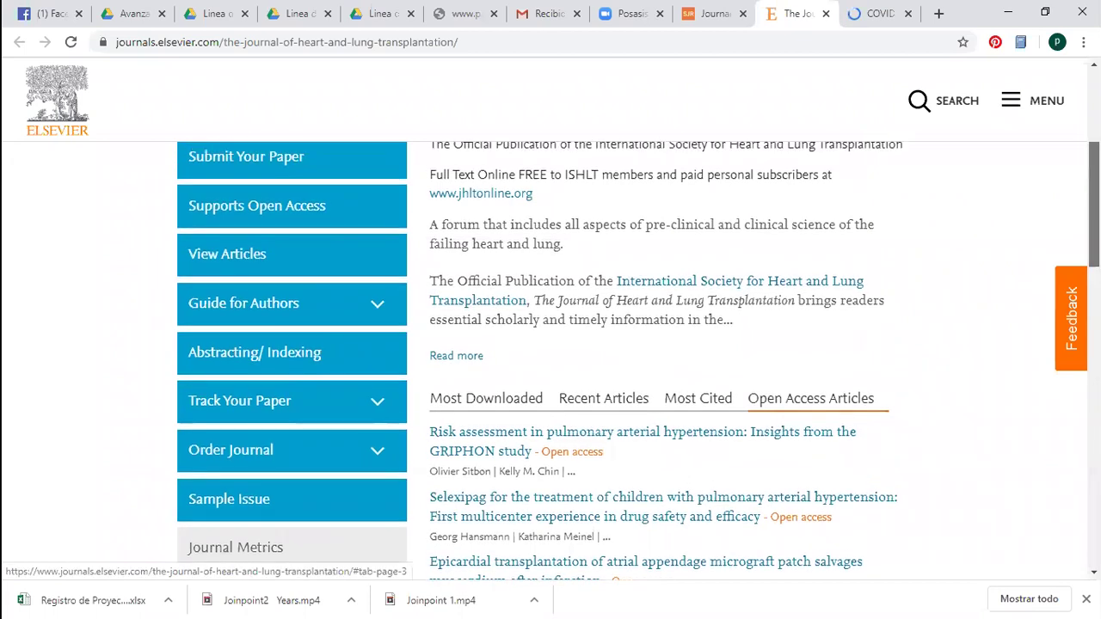
scroll(637, 361, down, 1)
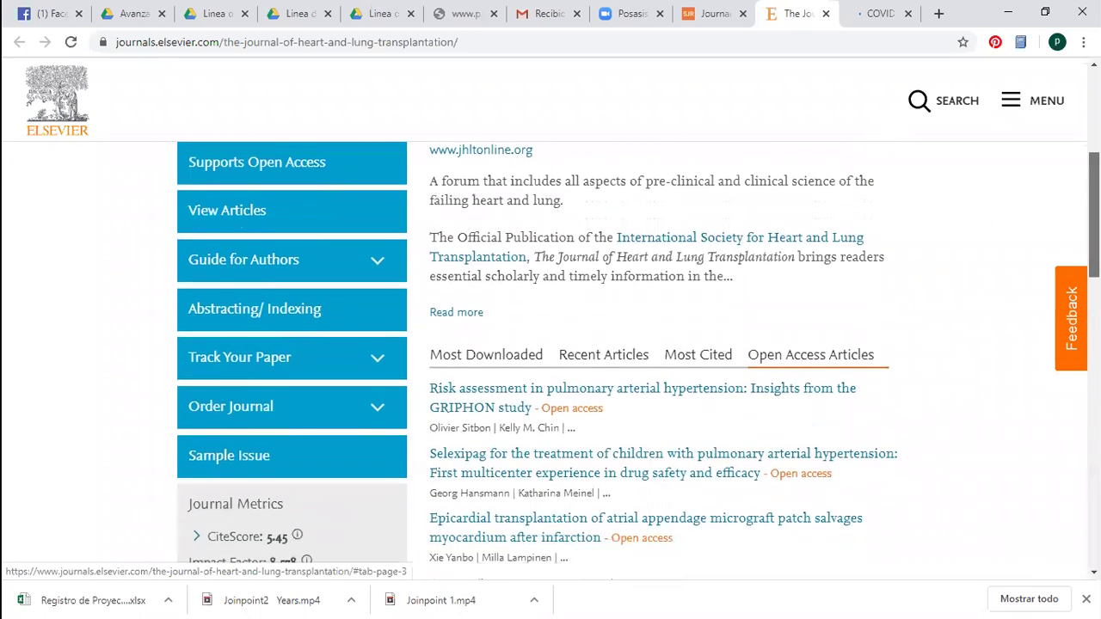
scroll(636, 361, down, 5)
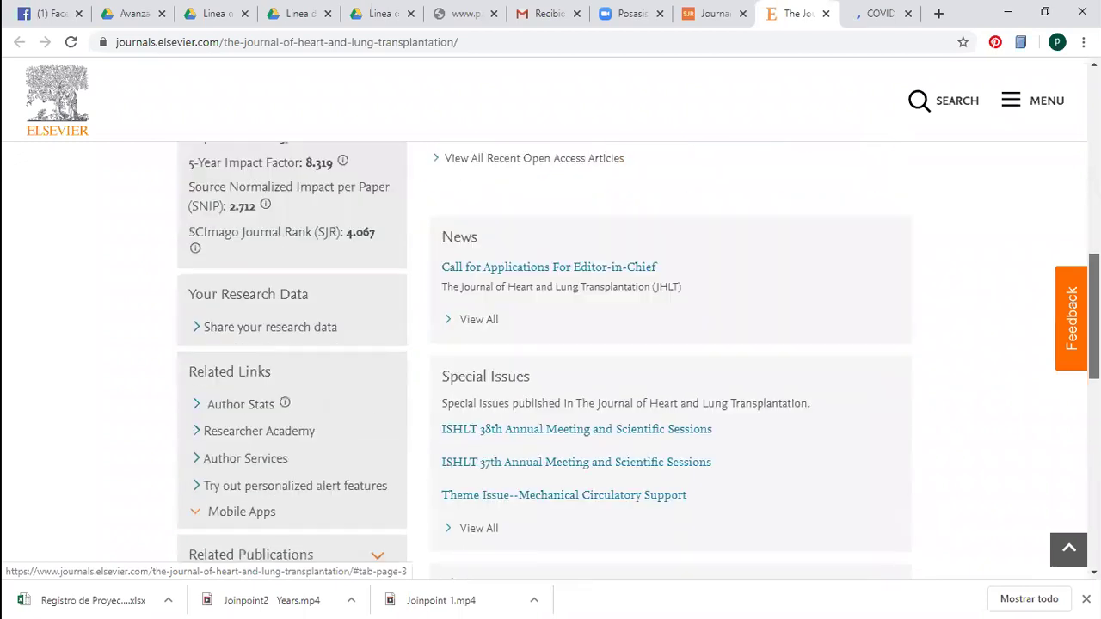
scroll(636, 361, down, 2)
scroll(637, 362, up, 5)
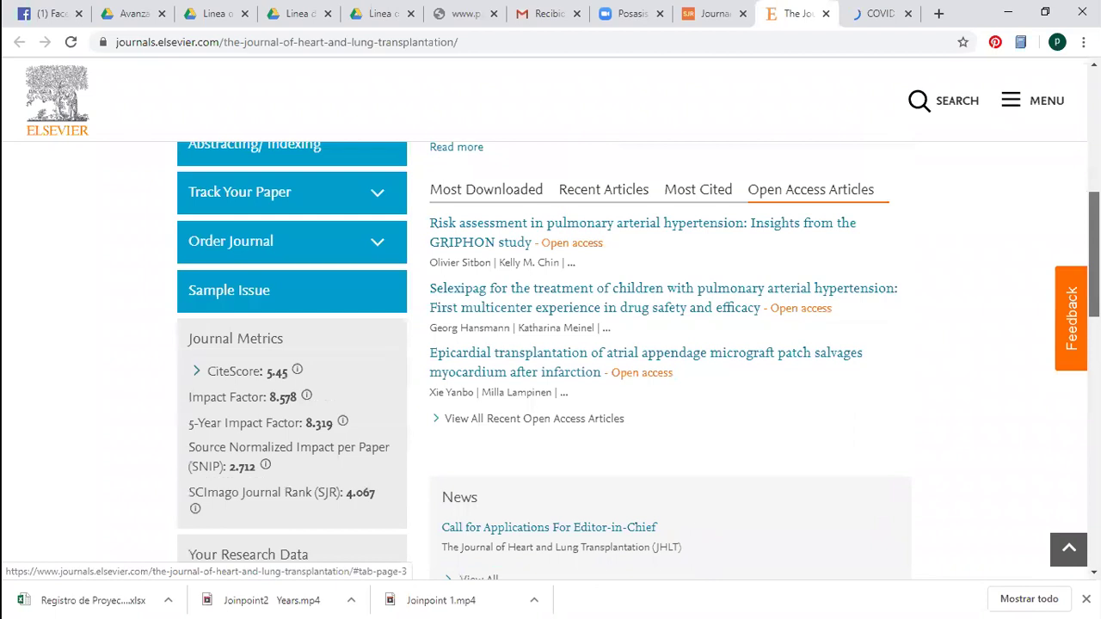
scroll(381, 249, up, 2)
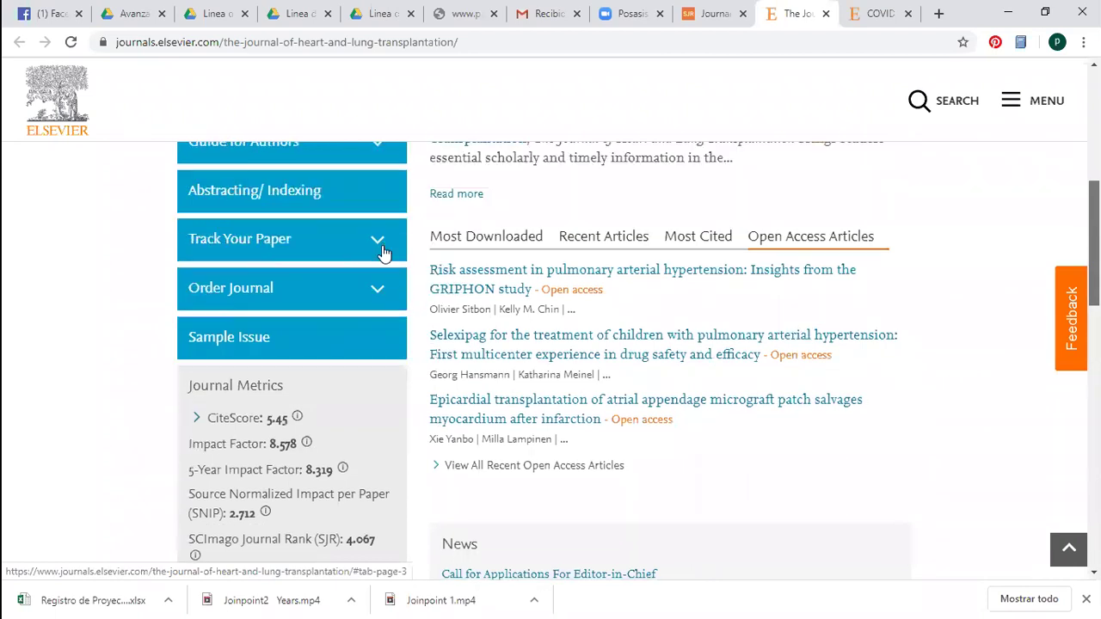
scroll(318, 315, up, 1)
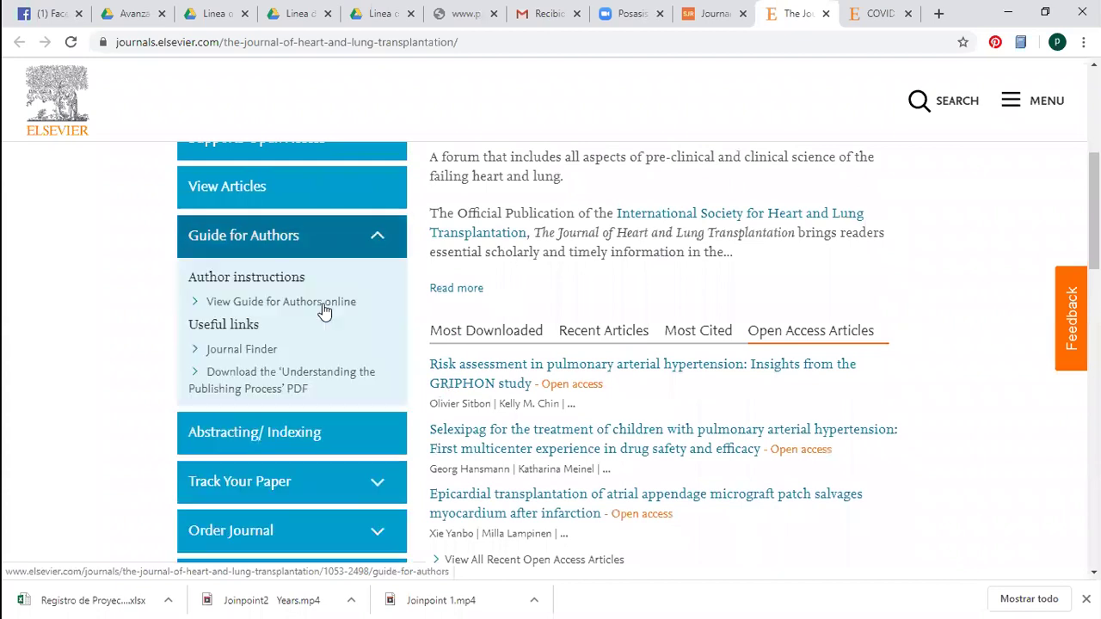
Open the journal's Guide for Authors page
click(331, 308)
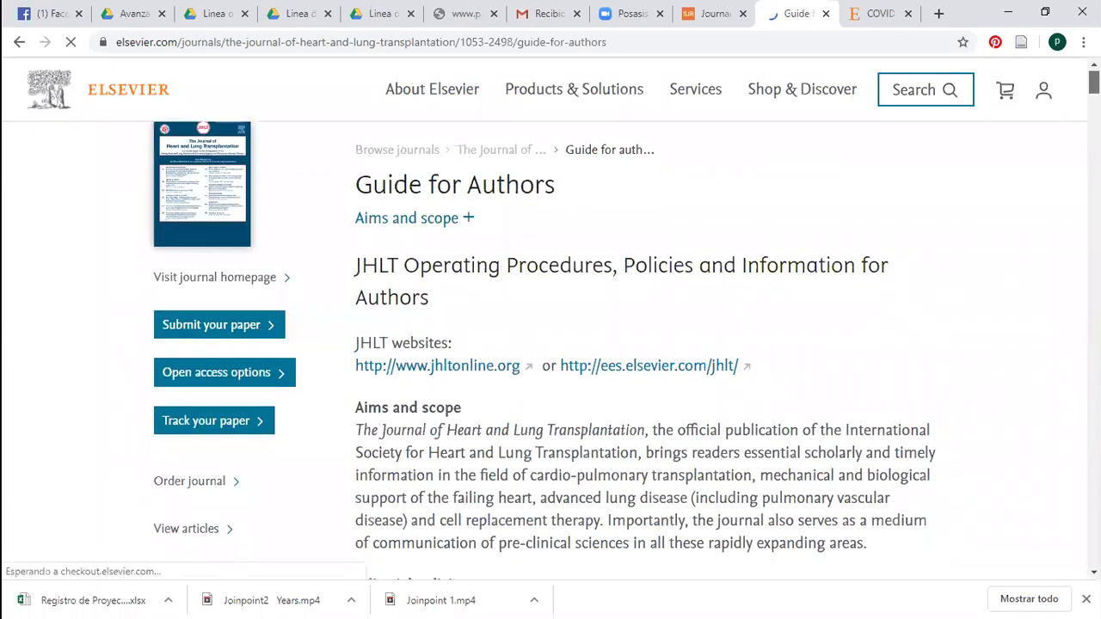
scroll(624, 344, down, 2)
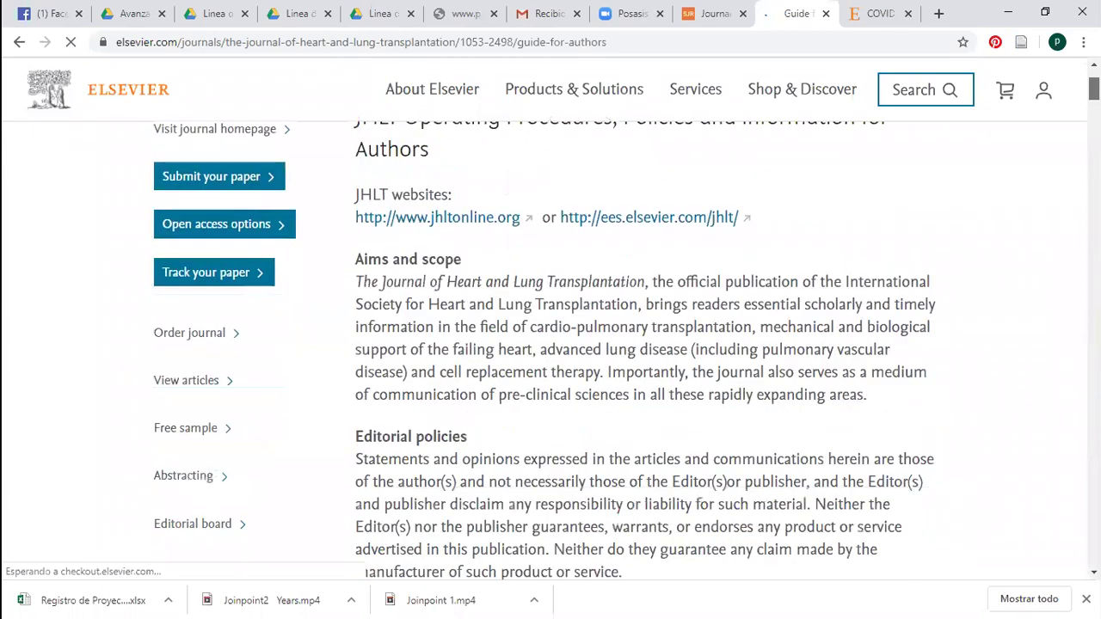
scroll(624, 344, down, 1)
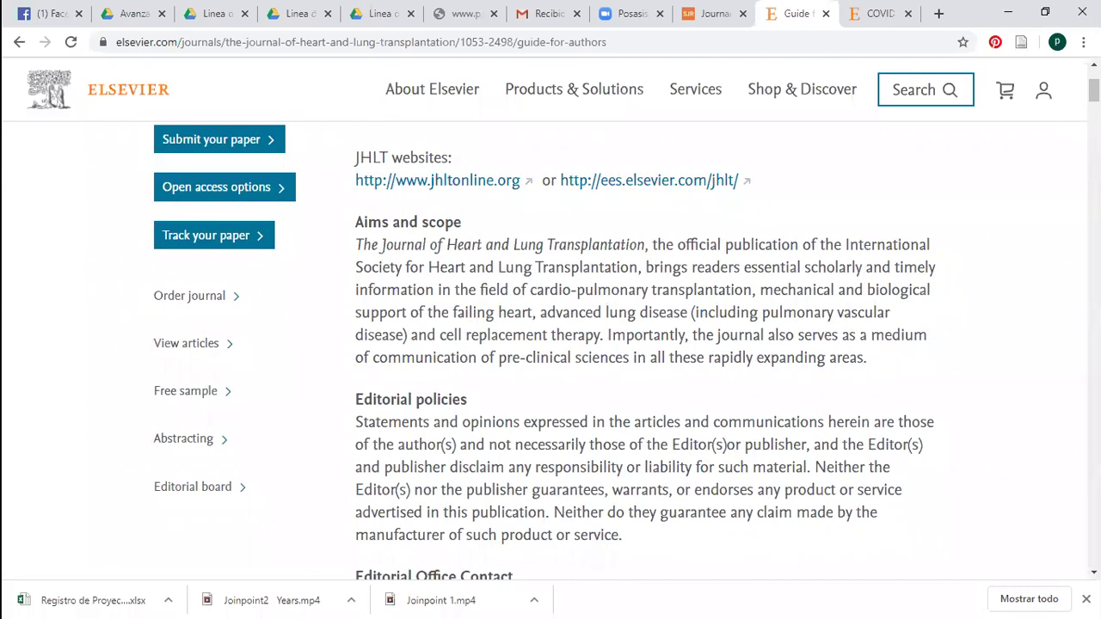
scroll(645, 343, down, 6)
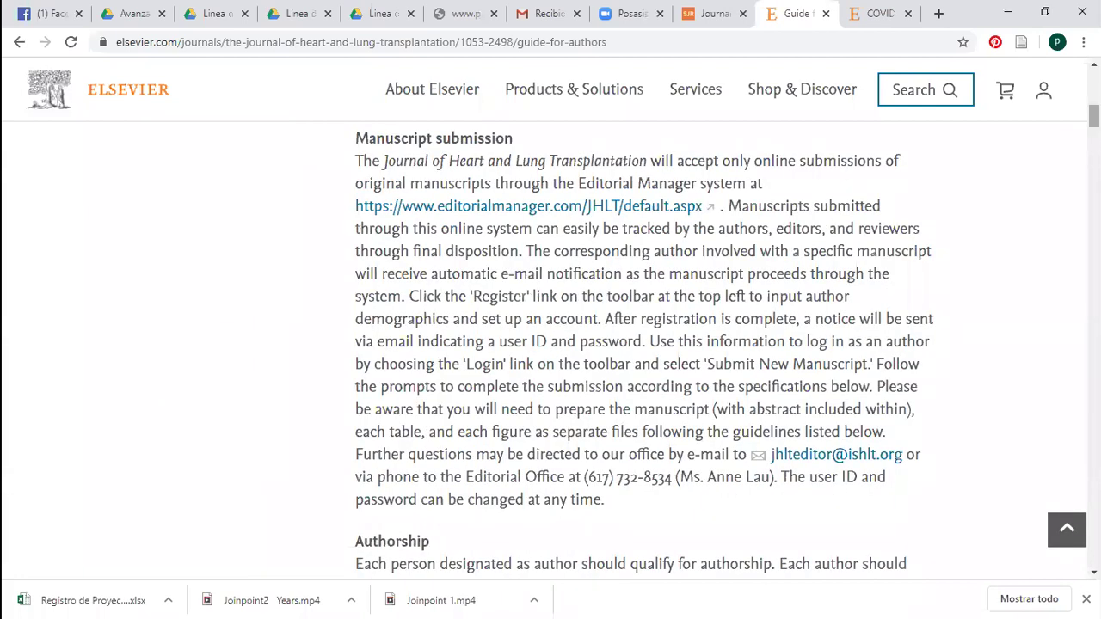
scroll(645, 344, down, 2)
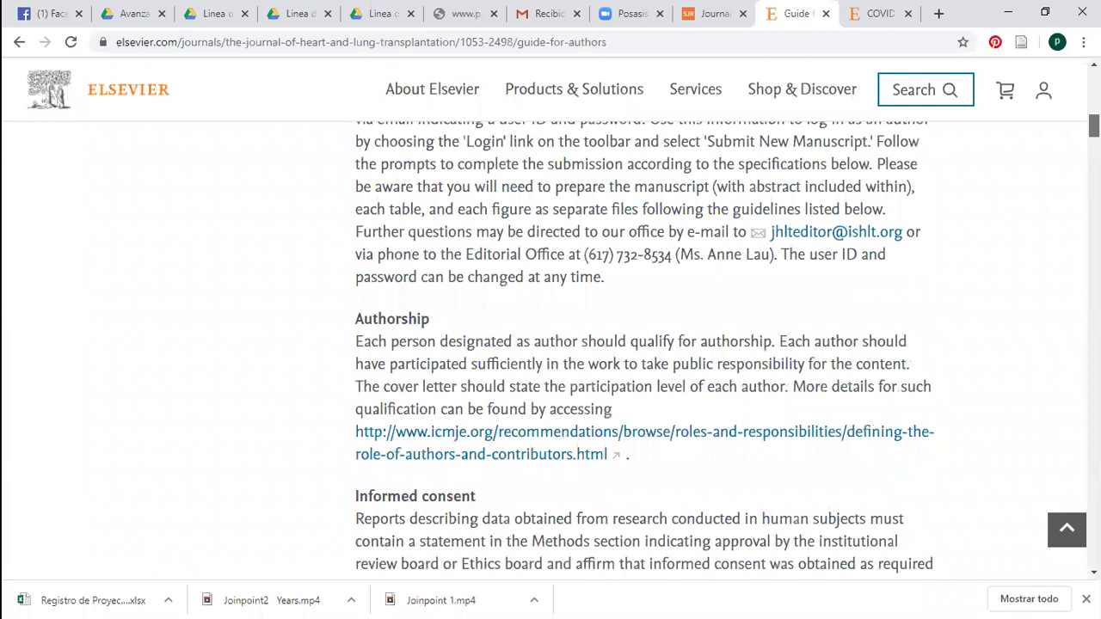
Read the Manuscript Categories word limits and the Supplementary Appendix section
scroll(645, 344, down, 4)
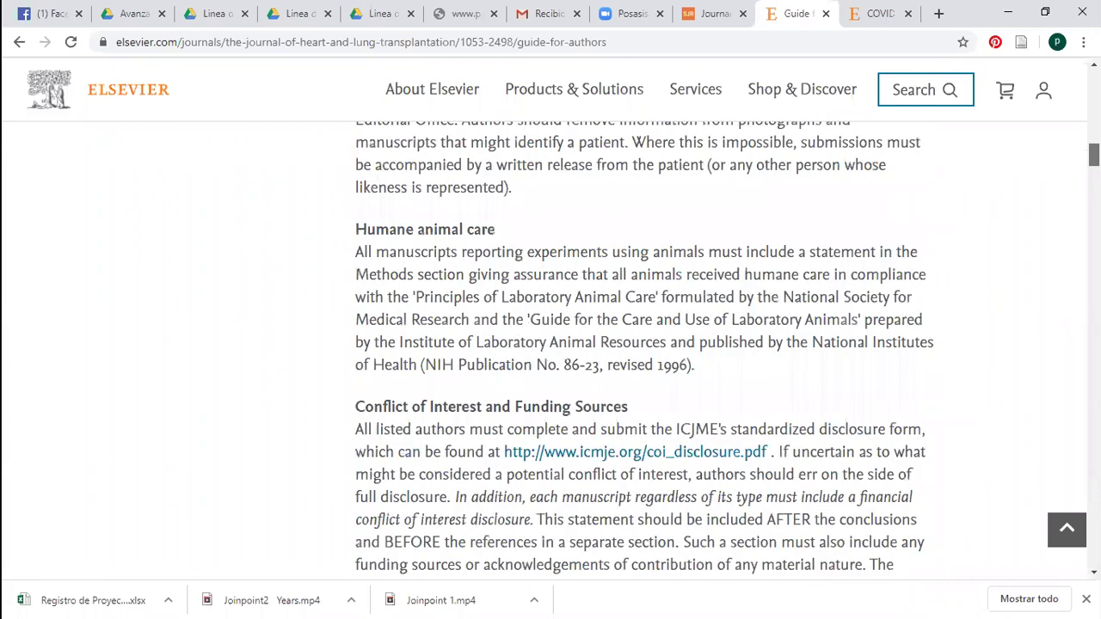
scroll(644, 344, down, 4)
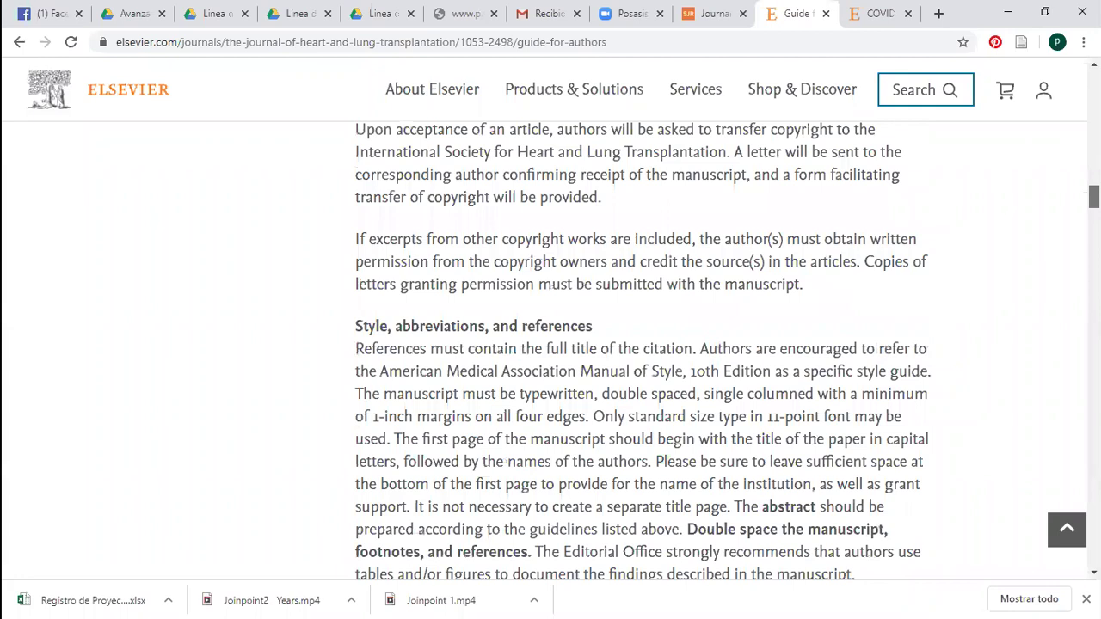
scroll(645, 344, down, 5)
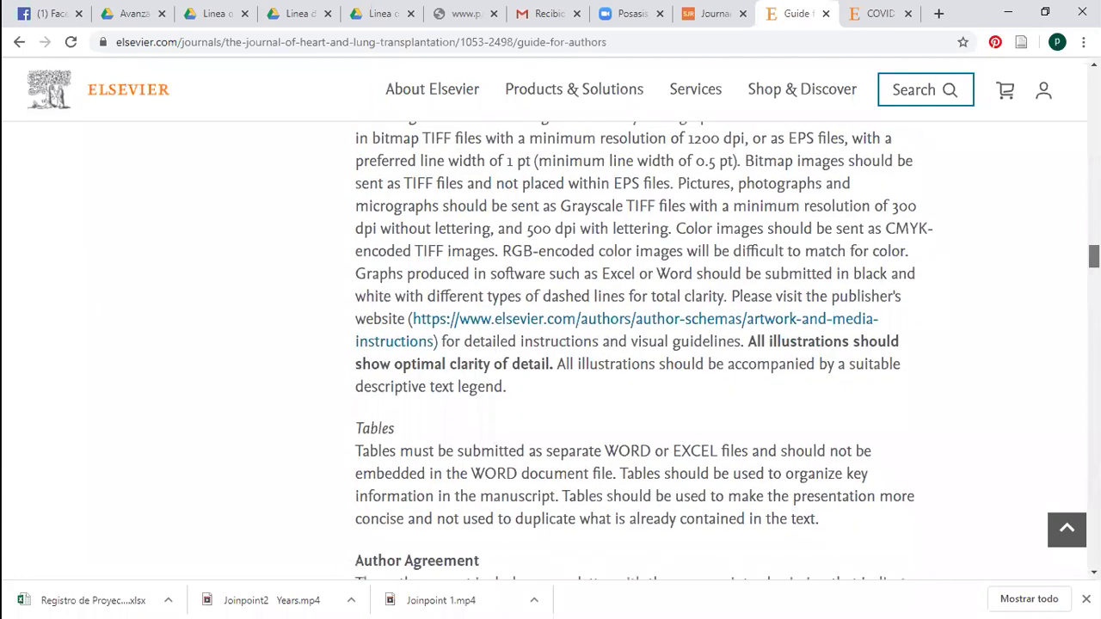
scroll(644, 344, down, 5)
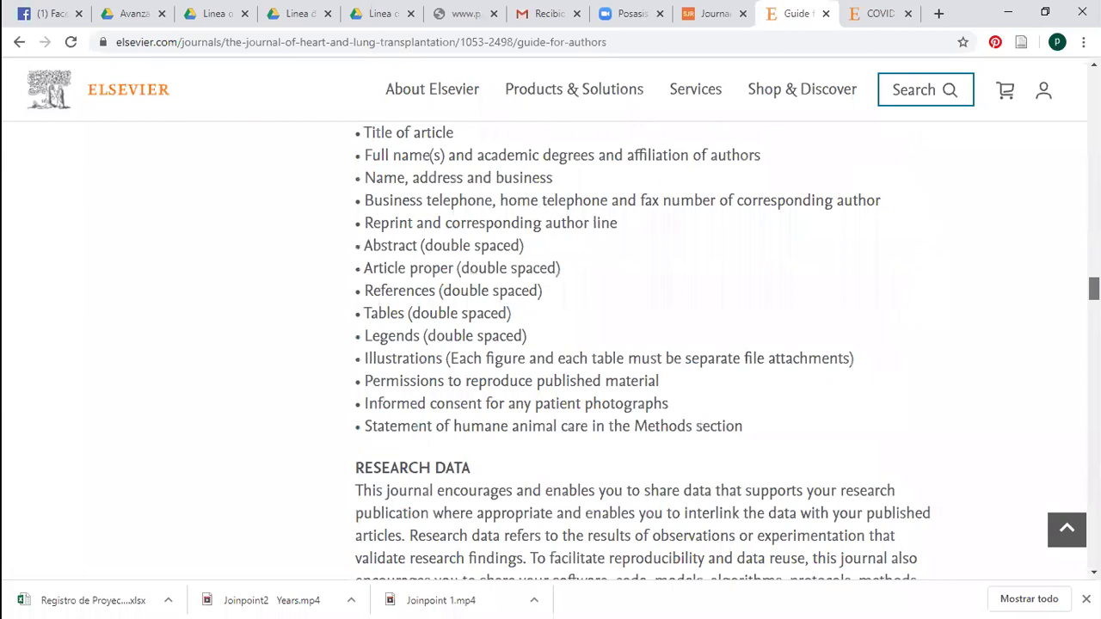
scroll(644, 344, down, 10)
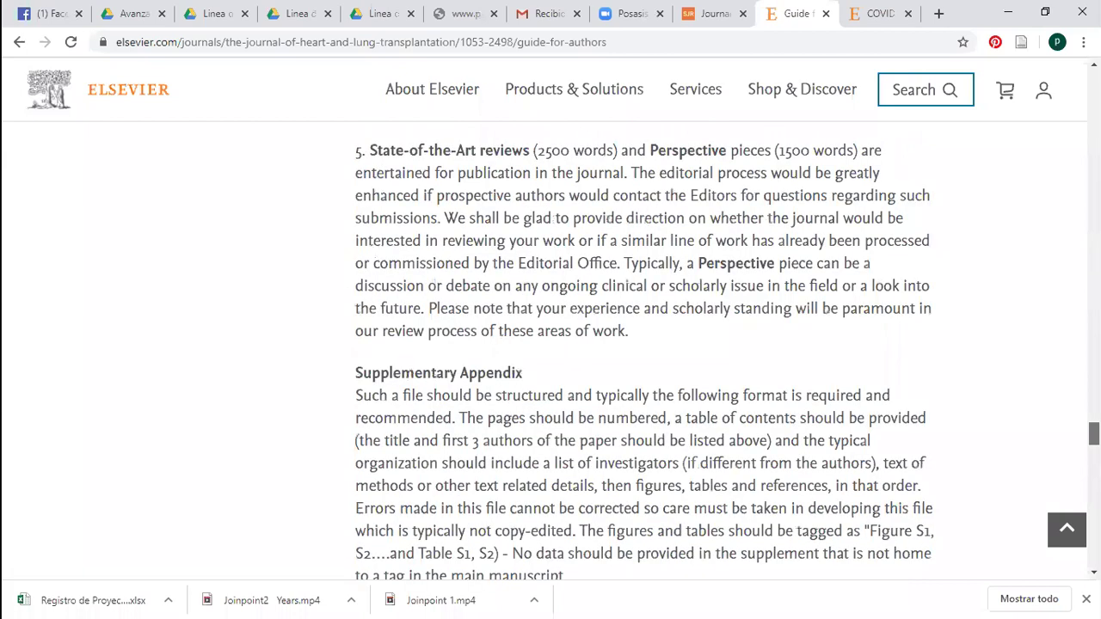
scroll(986, 24, up, 10)
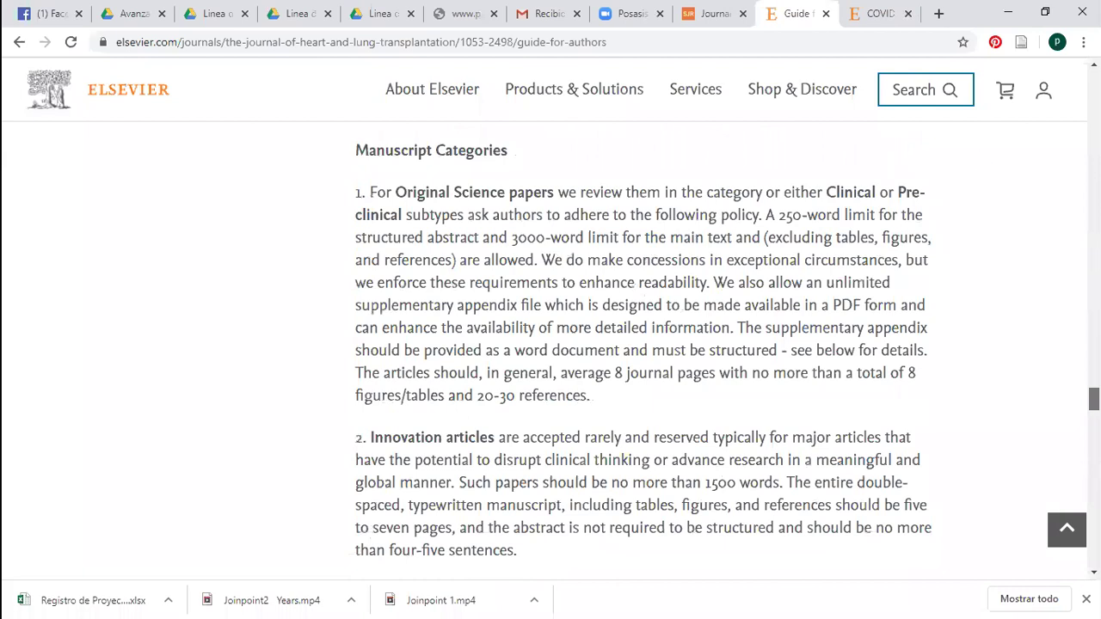
scroll(983, 163, down, 10)
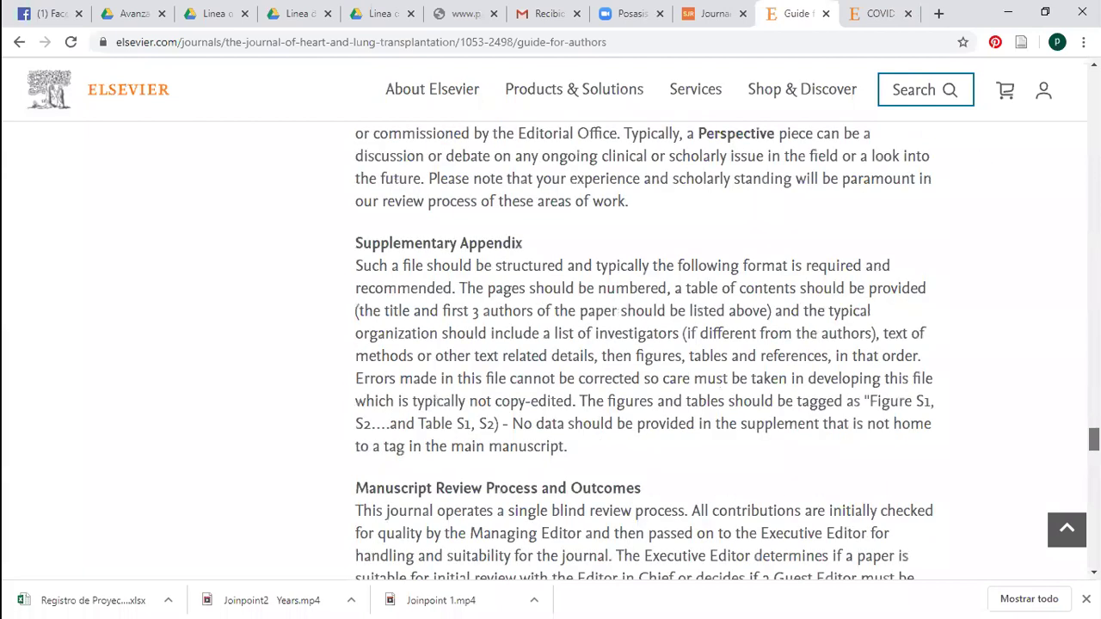
Select the DOI of the COVID-19 illness editorial in the ScienceDirect tab
key(ctrl+Tab)
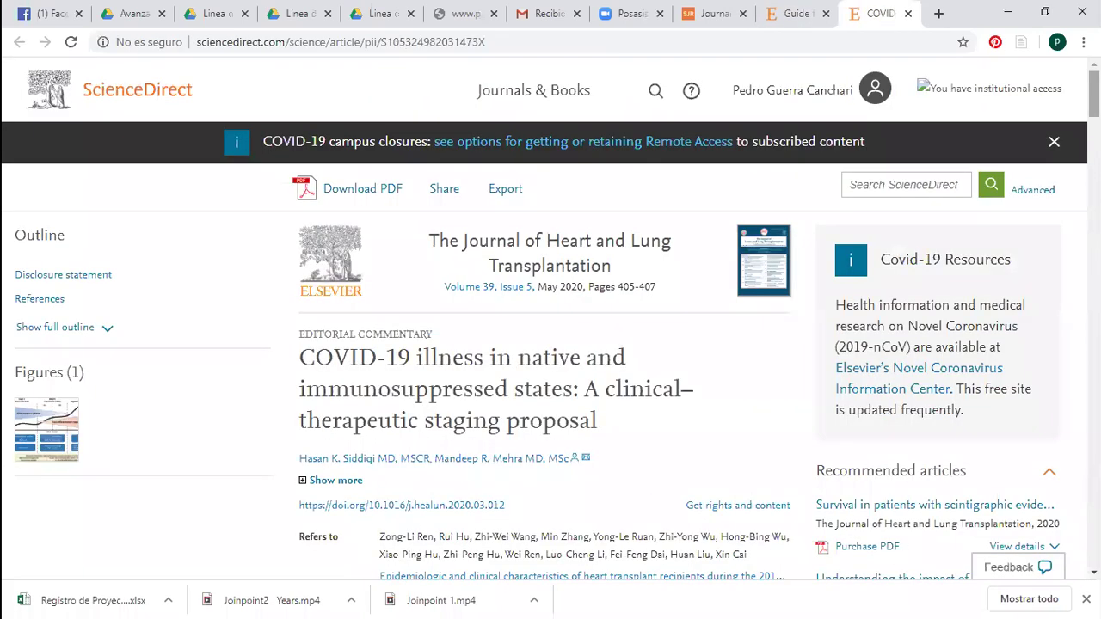
scroll(551, 327, down, 2)
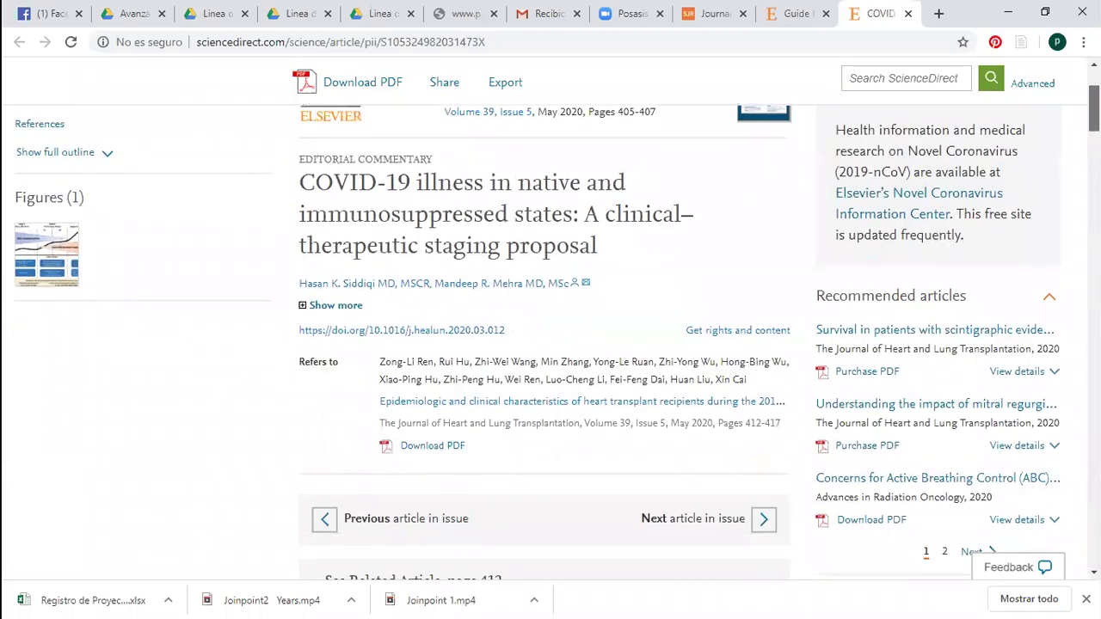
scroll(550, 327, up, 1)
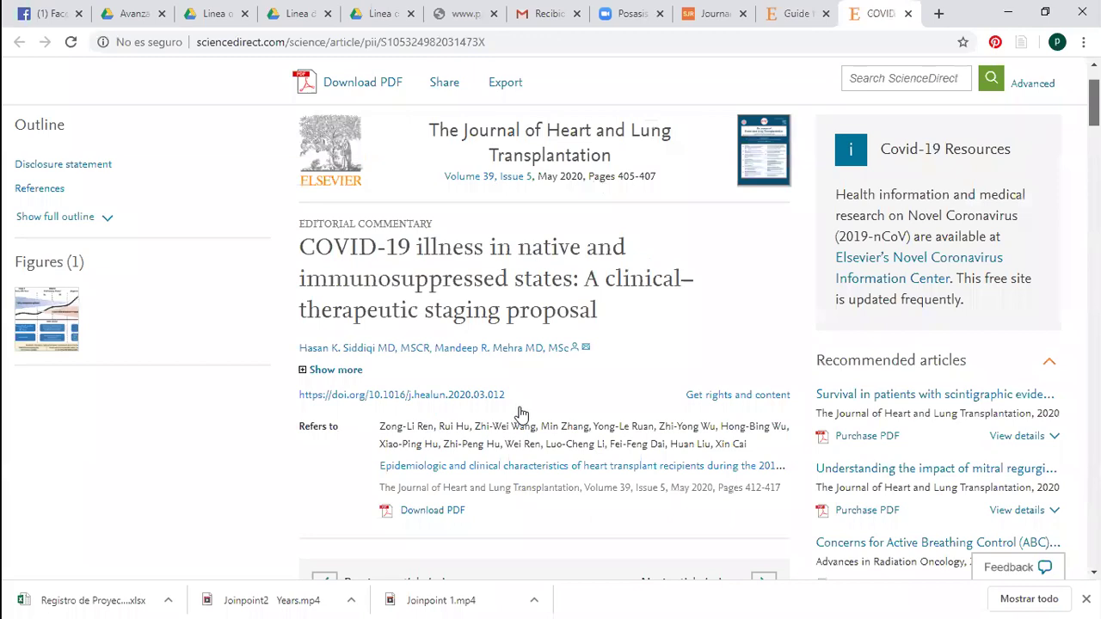
scroll(535, 450, up, 1)
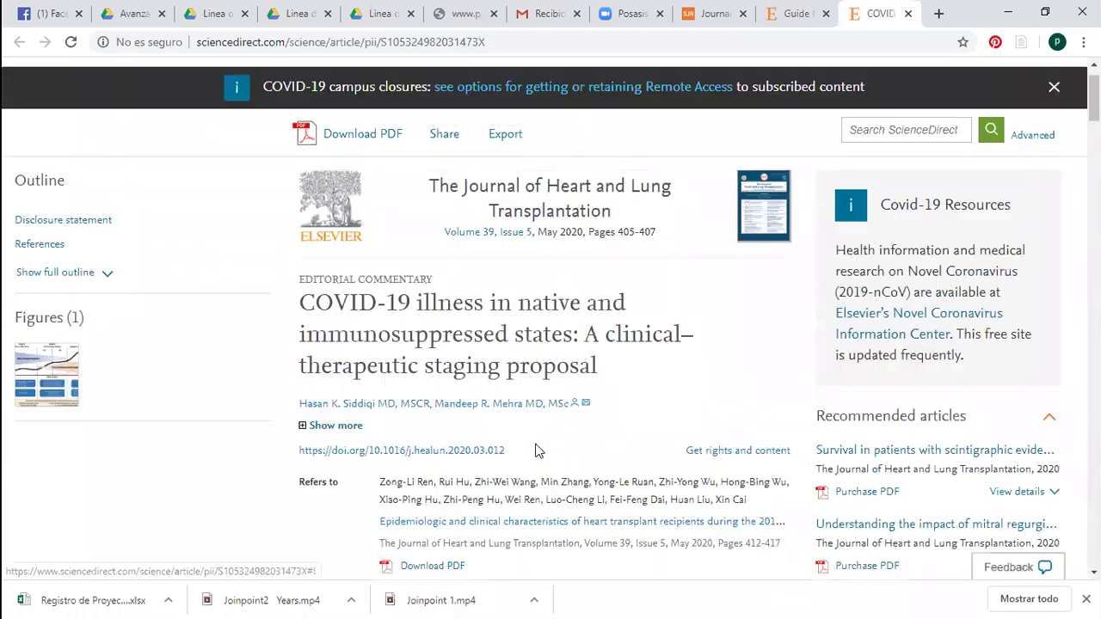
drag(317, 444, 294, 453)
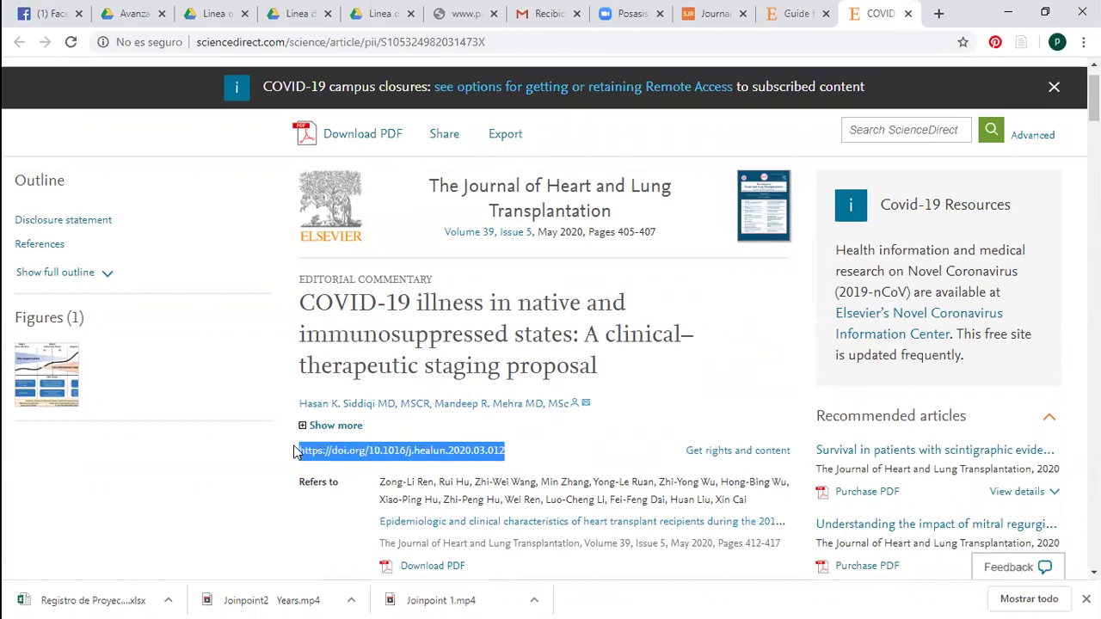
Go to sci-hub.tw and look up the article by its copied DOI
click(779, 41)
text(s)
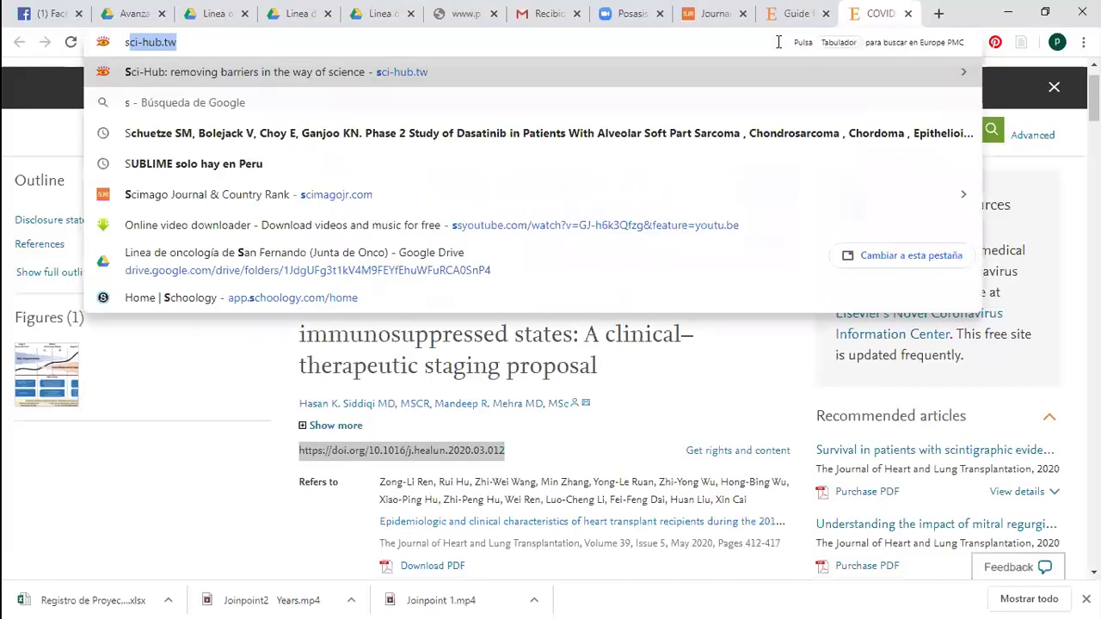
text(c)
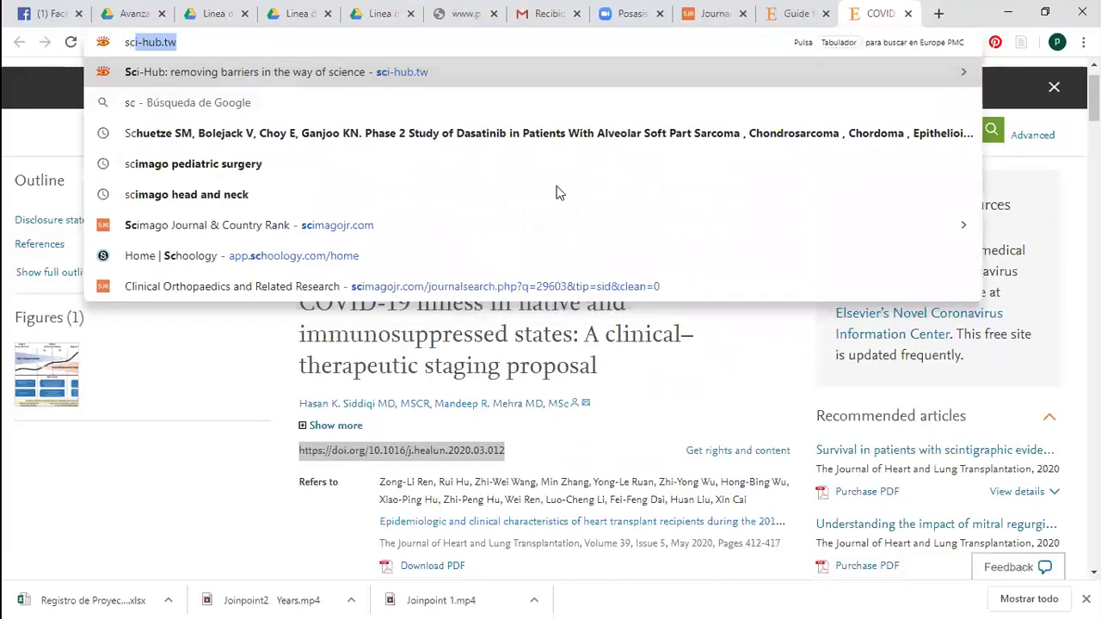
key(Return)
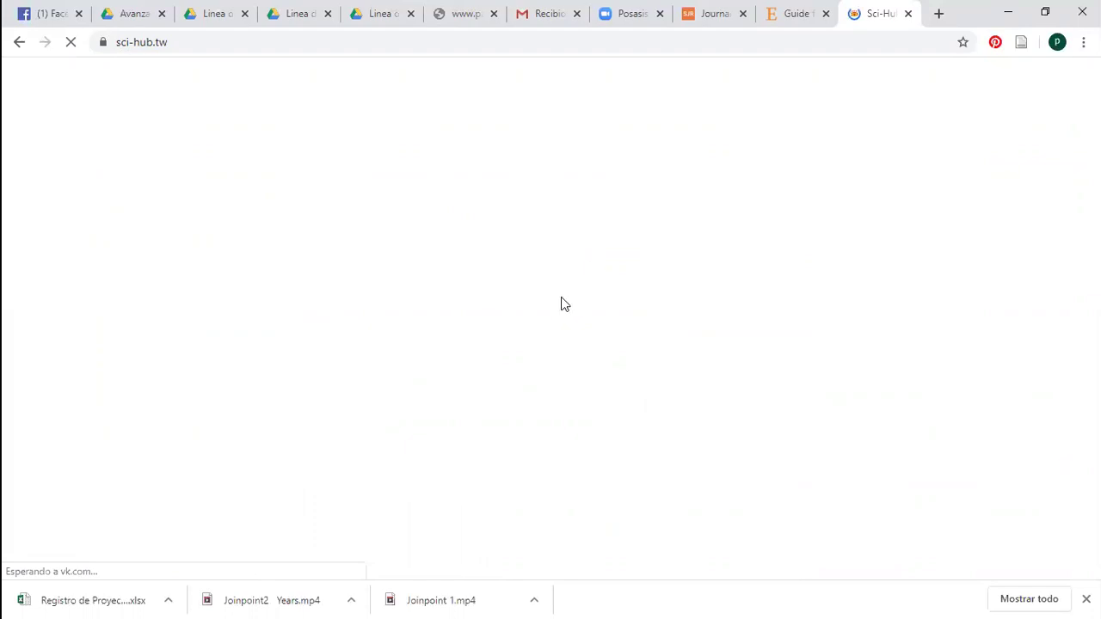
text(https://doi.org/10.1016/j.healun.2020.03.012})
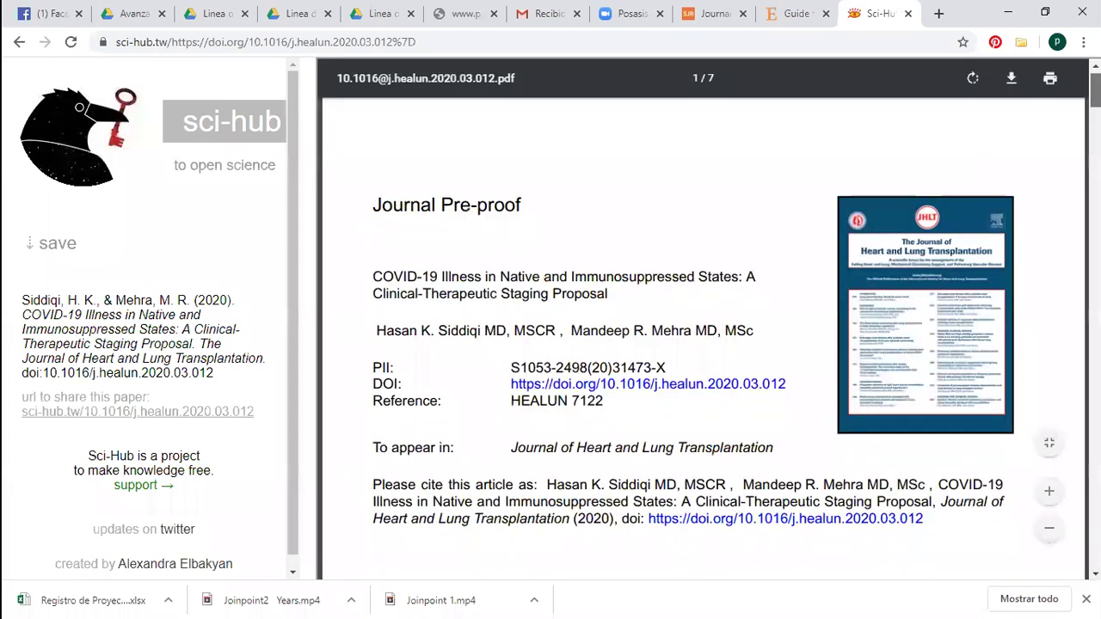
Read through the seven-page article PDF down to page 7
scroll(703, 335, down, 7)
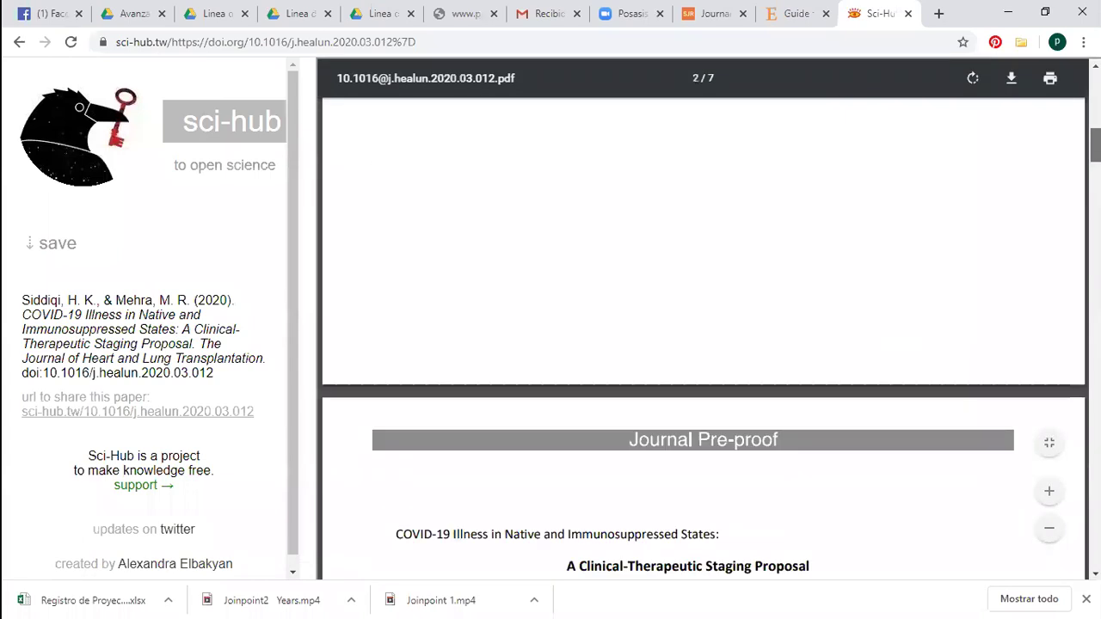
scroll(704, 336, down, 4)
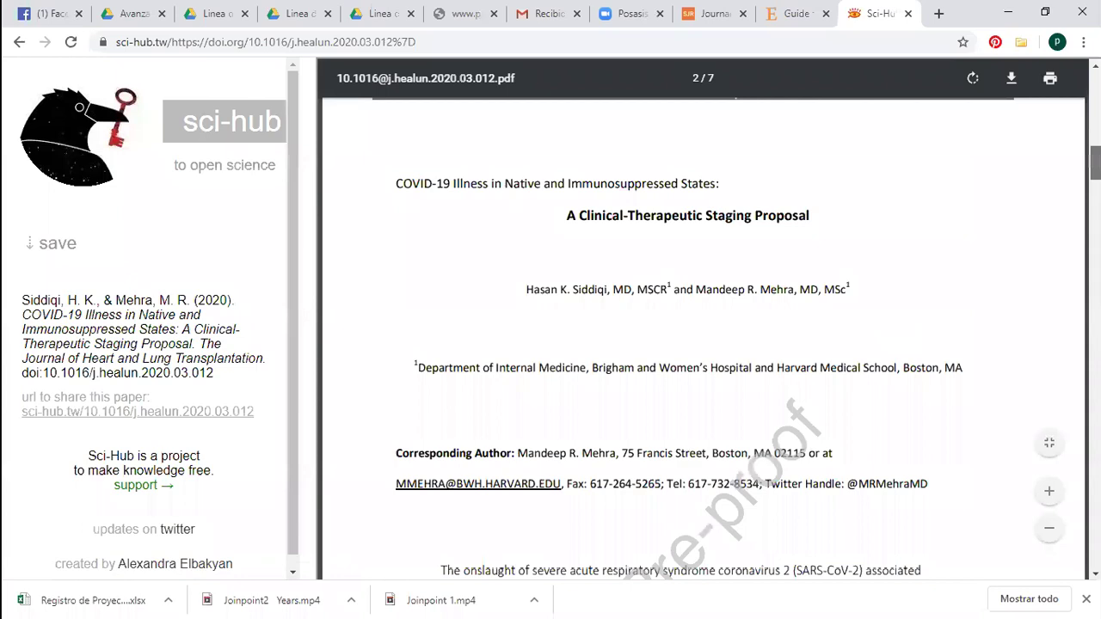
scroll(704, 335, down, 5)
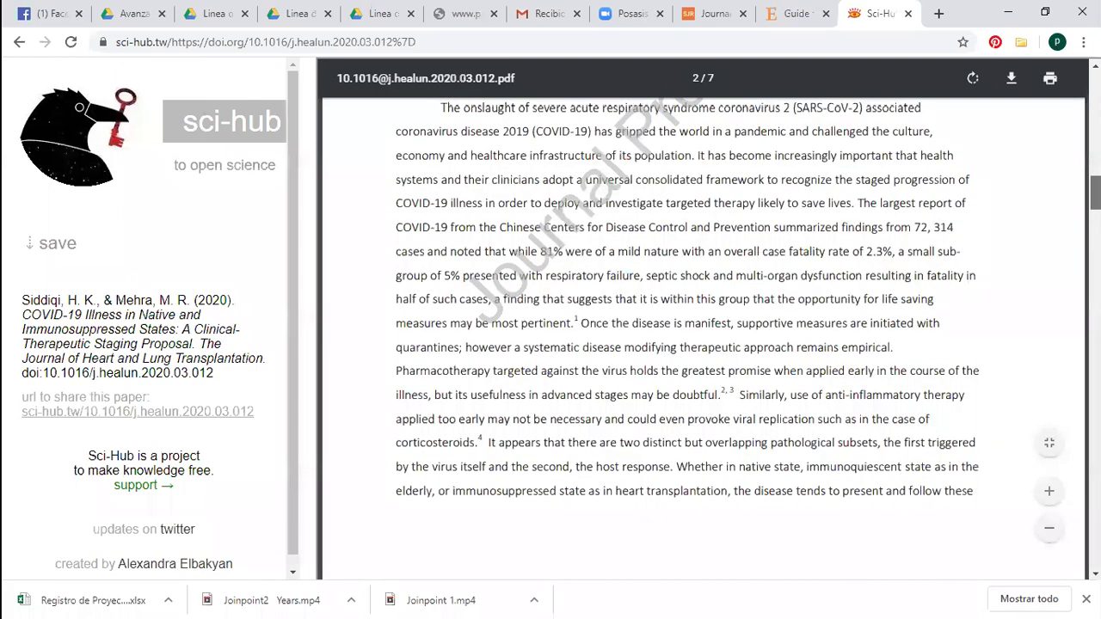
scroll(704, 336, down, 5)
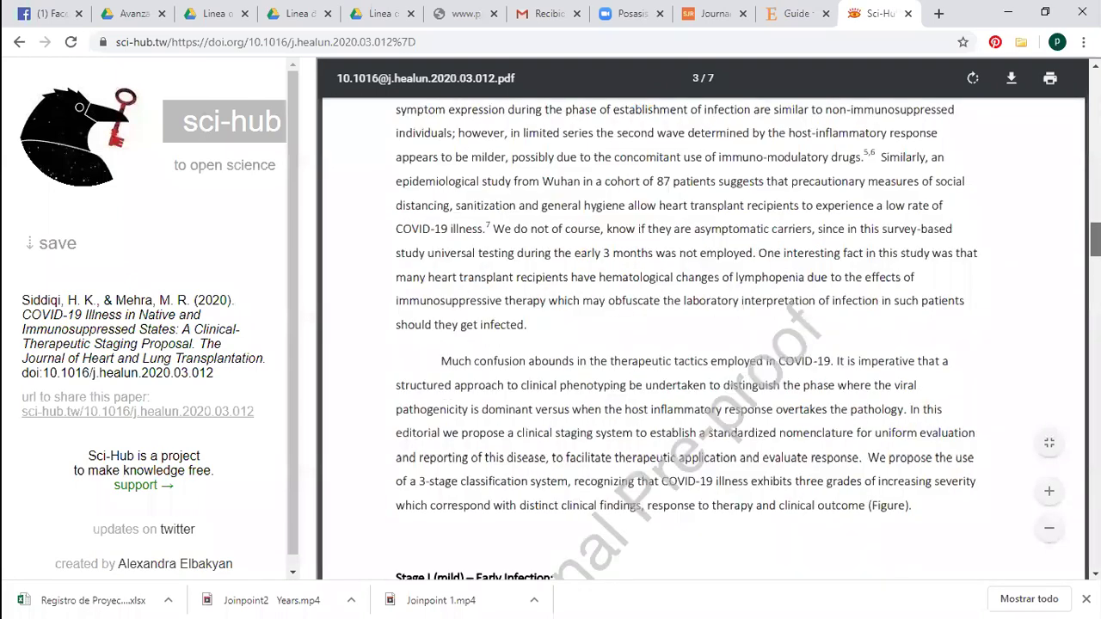
scroll(1012, 385, down, 15)
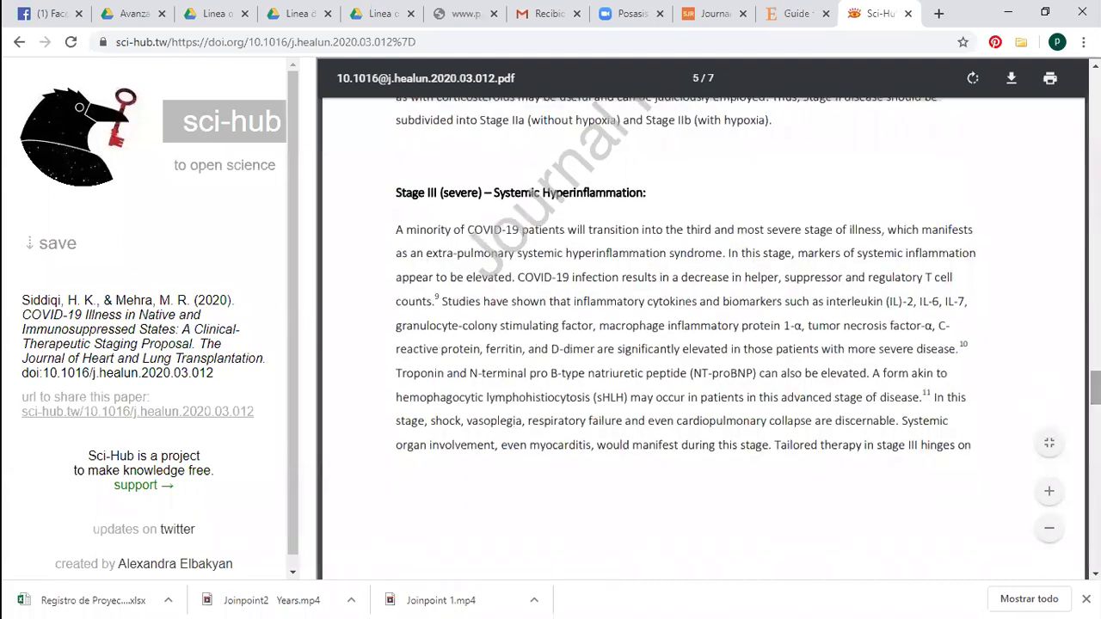
scroll(704, 335, down, 20)
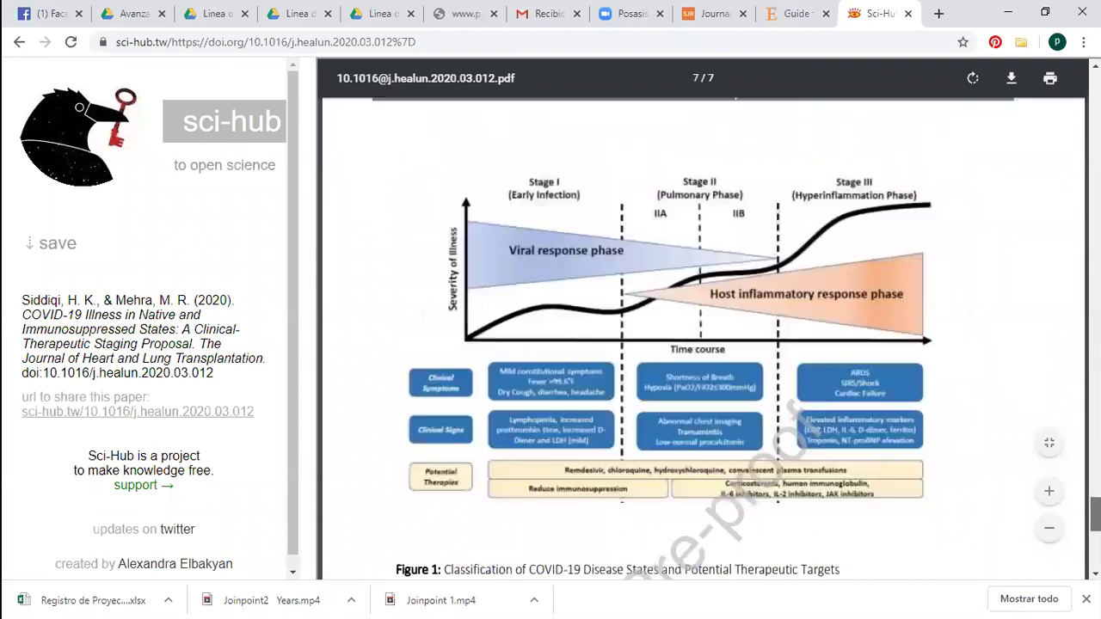
scroll(704, 335, down, 6)
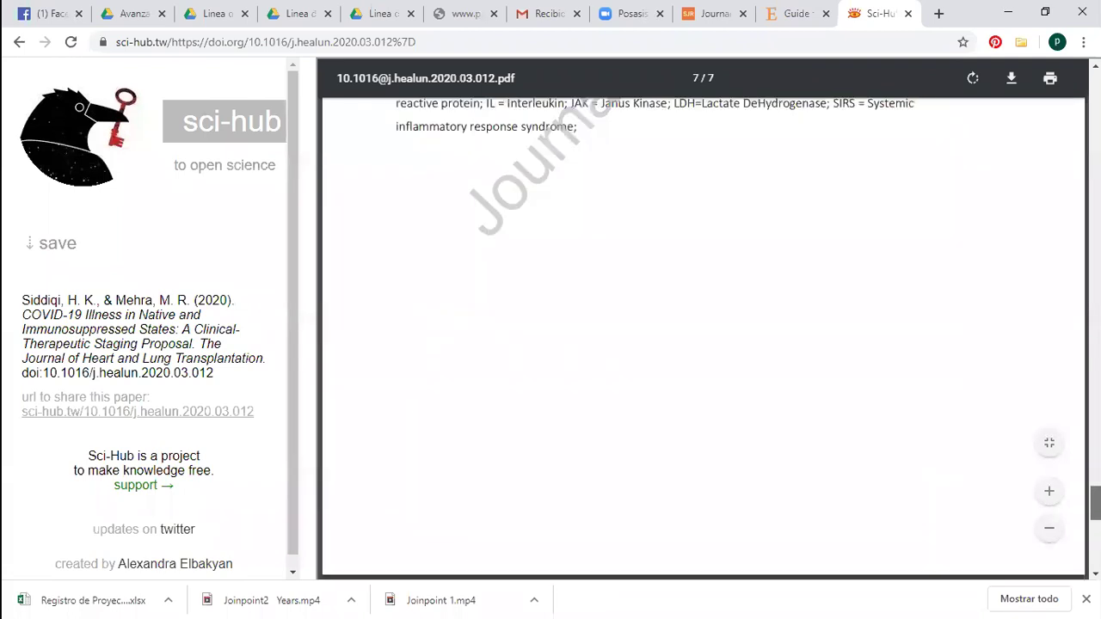
scroll(704, 335, up, 20)
scroll(704, 335, up, 2)
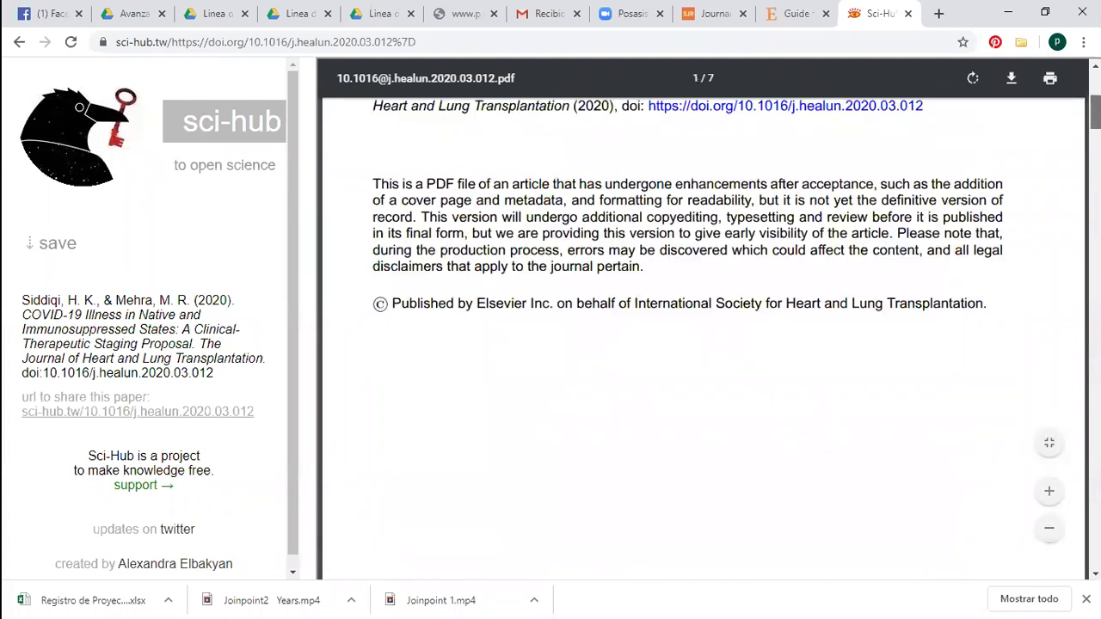
Return from the Elsevier Guide for Authors to the journal homepage
scroll(719, 142, up, 4)
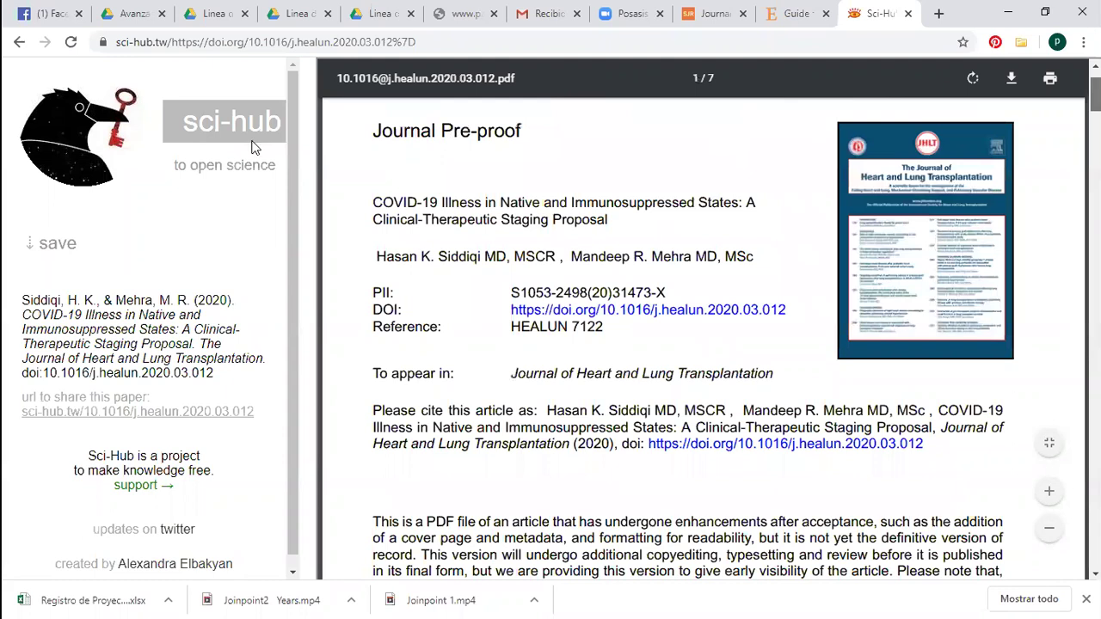
scroll(467, 69, down, 2)
scroll(467, 69, up, 3)
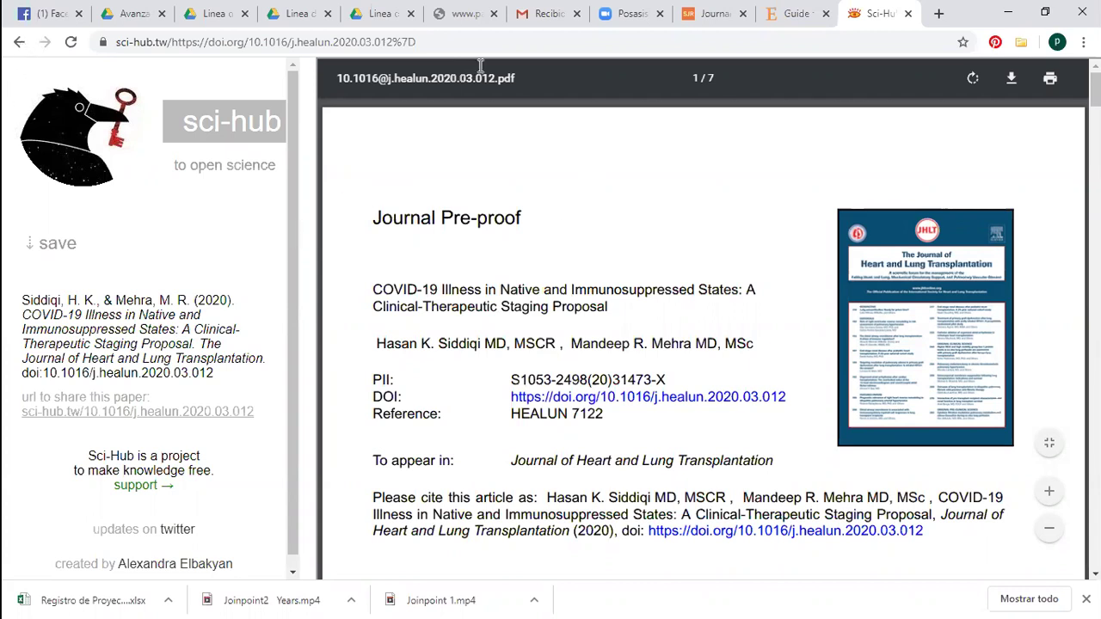
key(ctrl+shift+Tab)
click(17, 45)
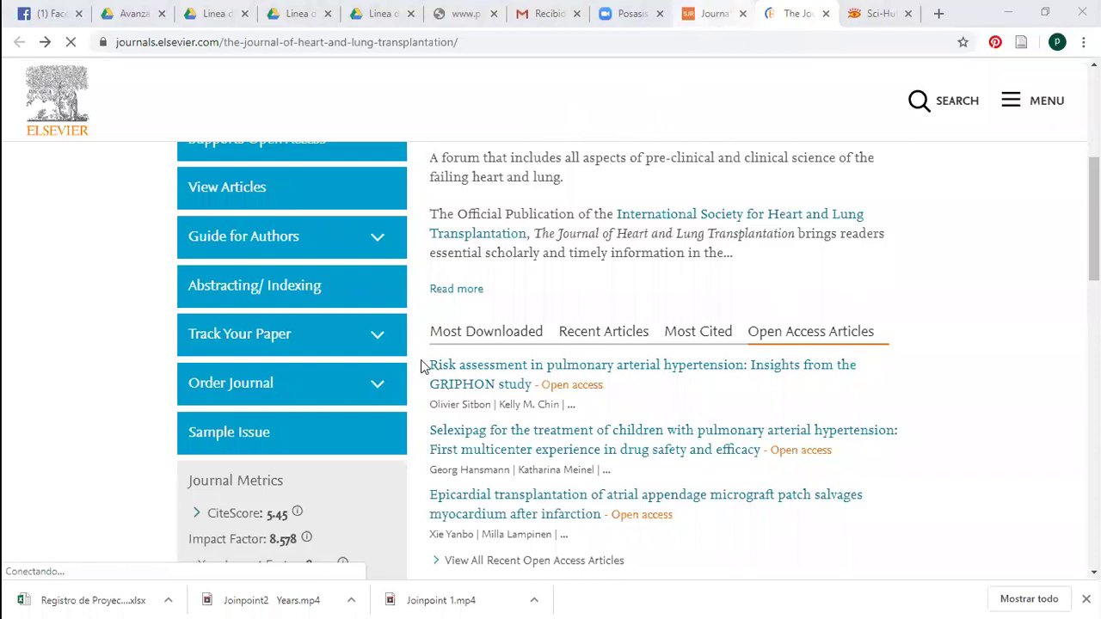
Open the Thirty-fourth Adult Heart Transplantation Report from the journal's Most Cited list
key(ctrl+shift+Tab)
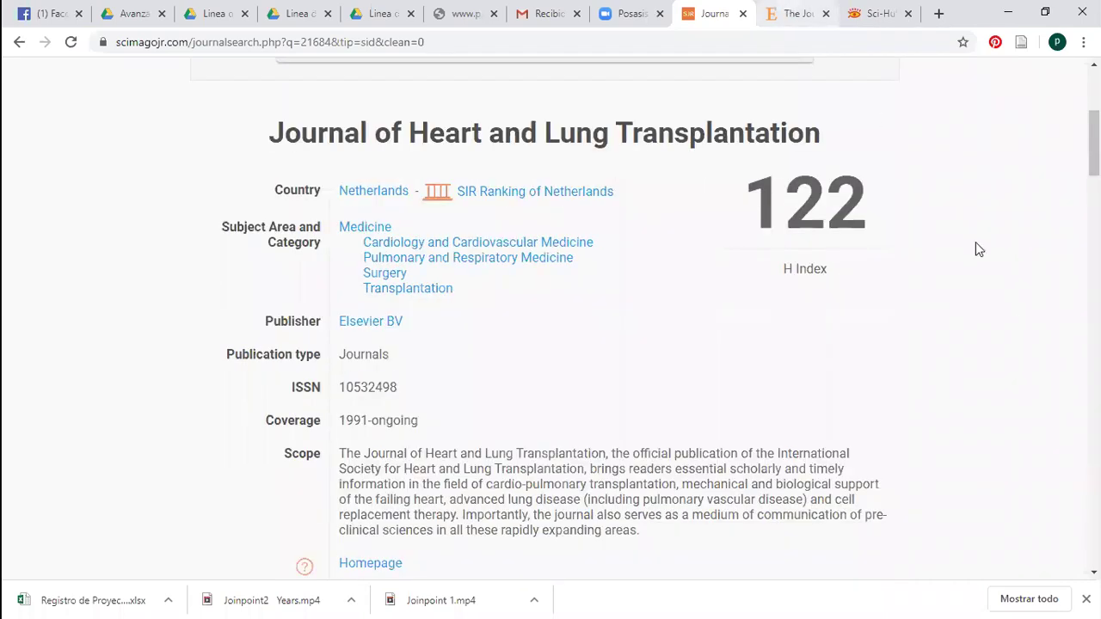
key(ctrl+Tab)
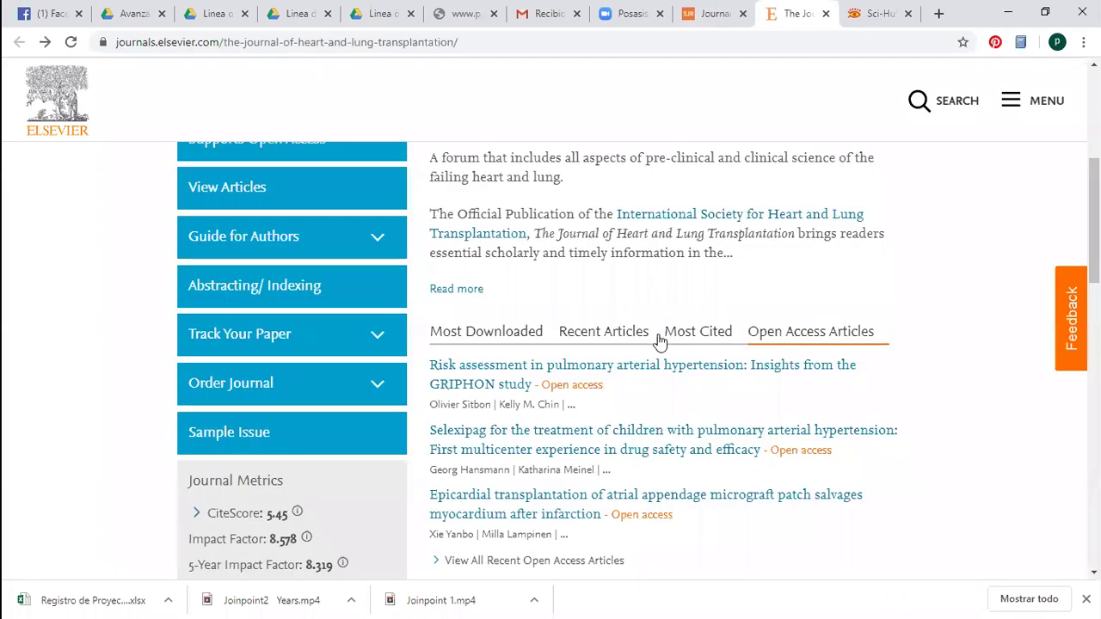
click(674, 335)
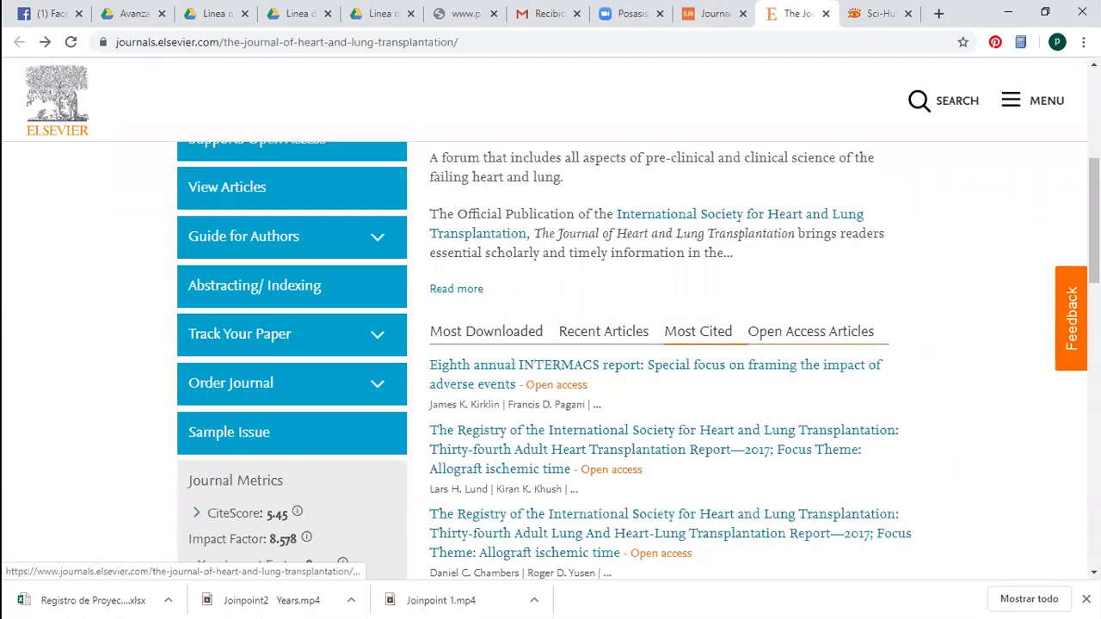
scroll(662, 379, down, 1)
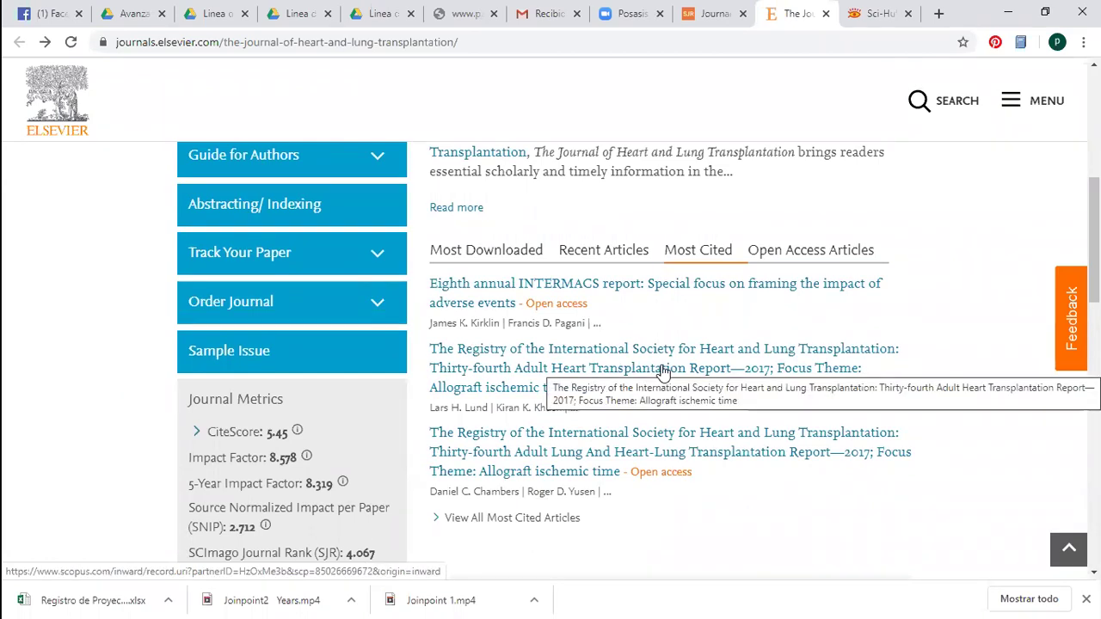
click(662, 371)
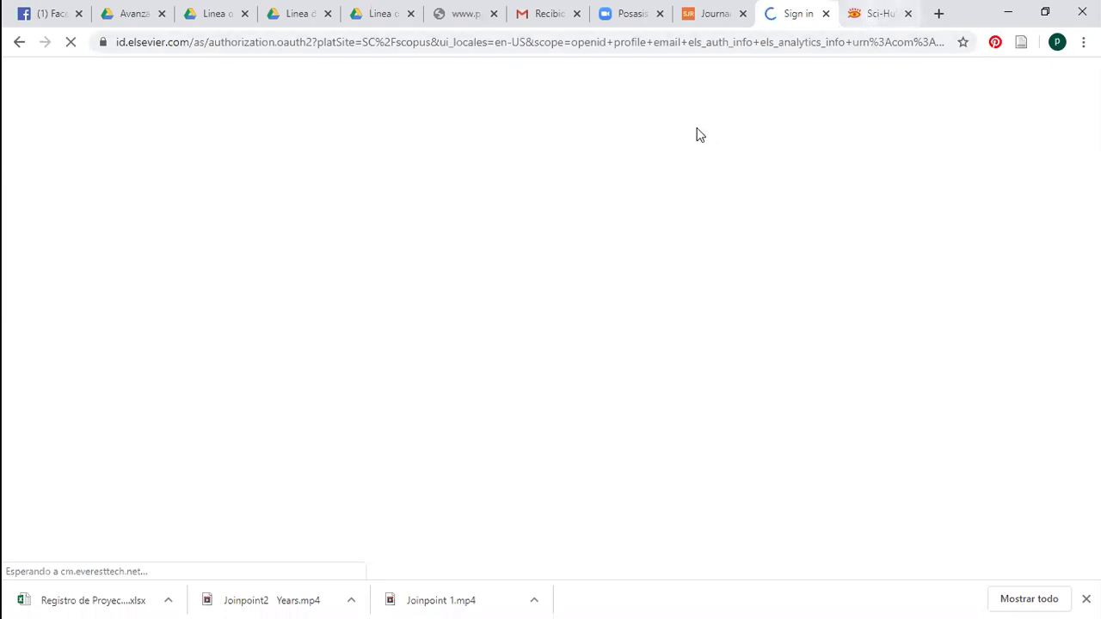
Glance at the Sci-Hub PDF tab, then go back from the SJR journal page to the Cardiology ranking list
key(ctrl+Tab)
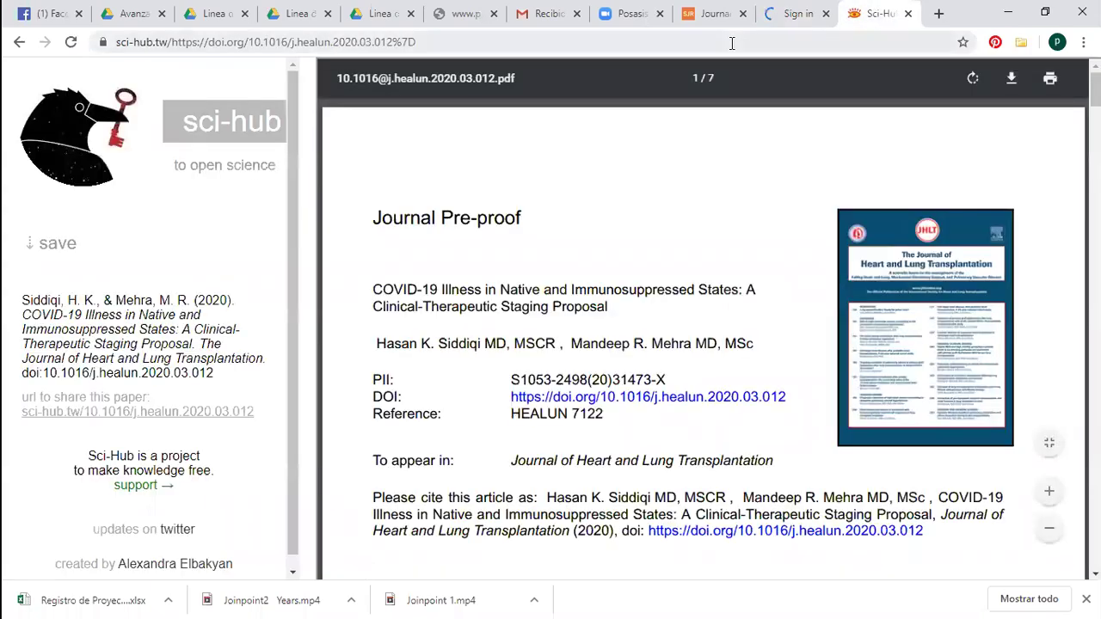
key(ctrl+shift+Tab)
key(ctrl+shift+Tab)
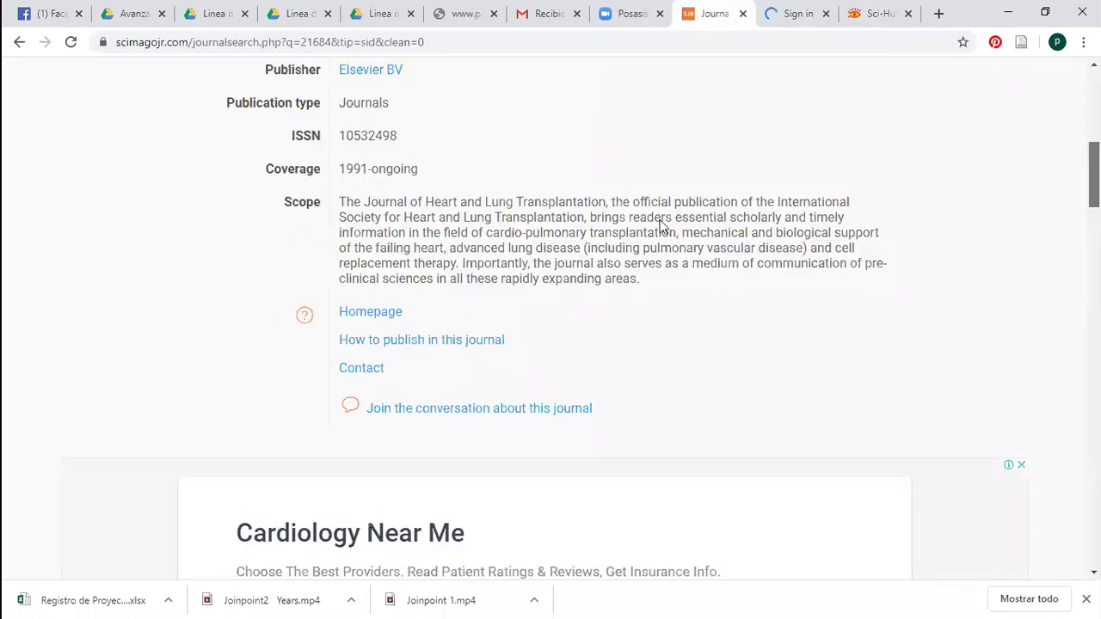
scroll(270, 138, down, 2)
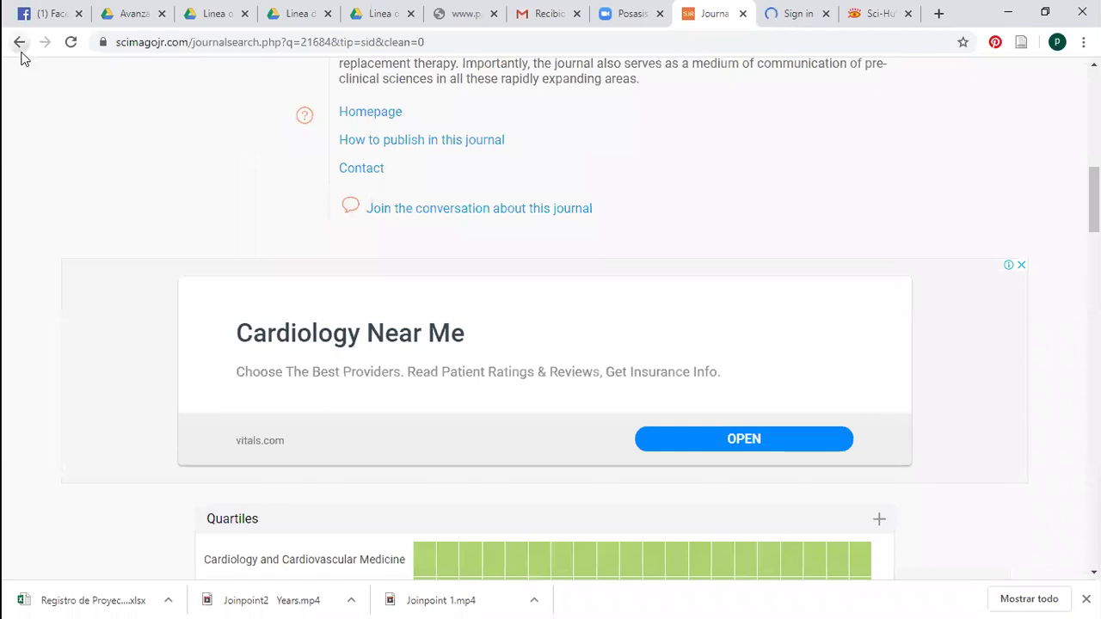
key(alt+Left)
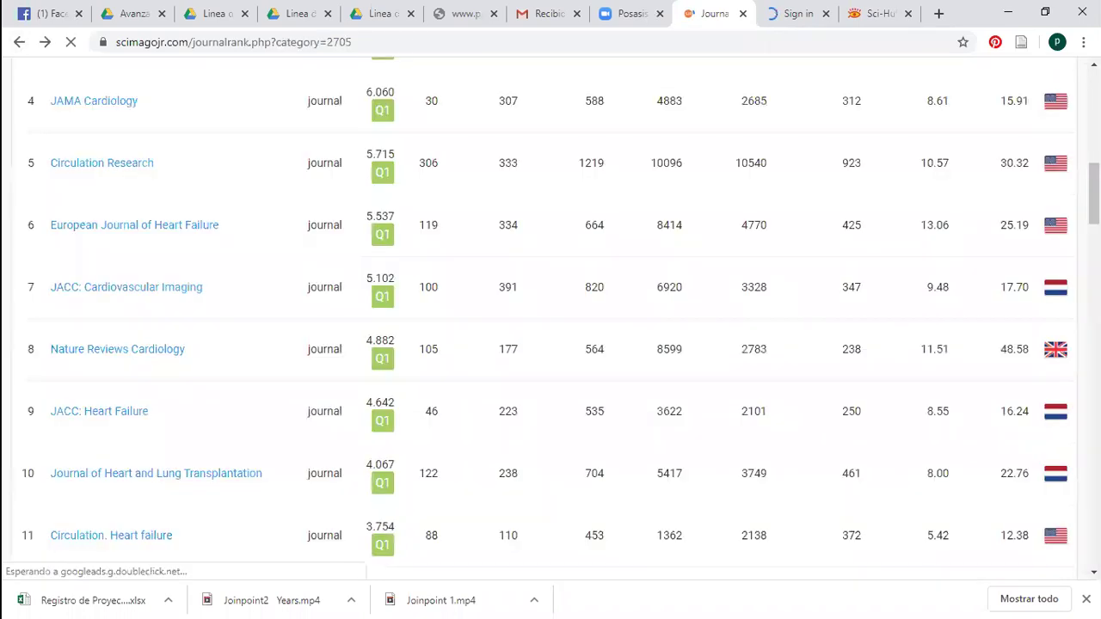
Scroll through the Cardiology and Cardiovascular Medicine rankings and back up to the filter bar
scroll(670, 245, down, 4)
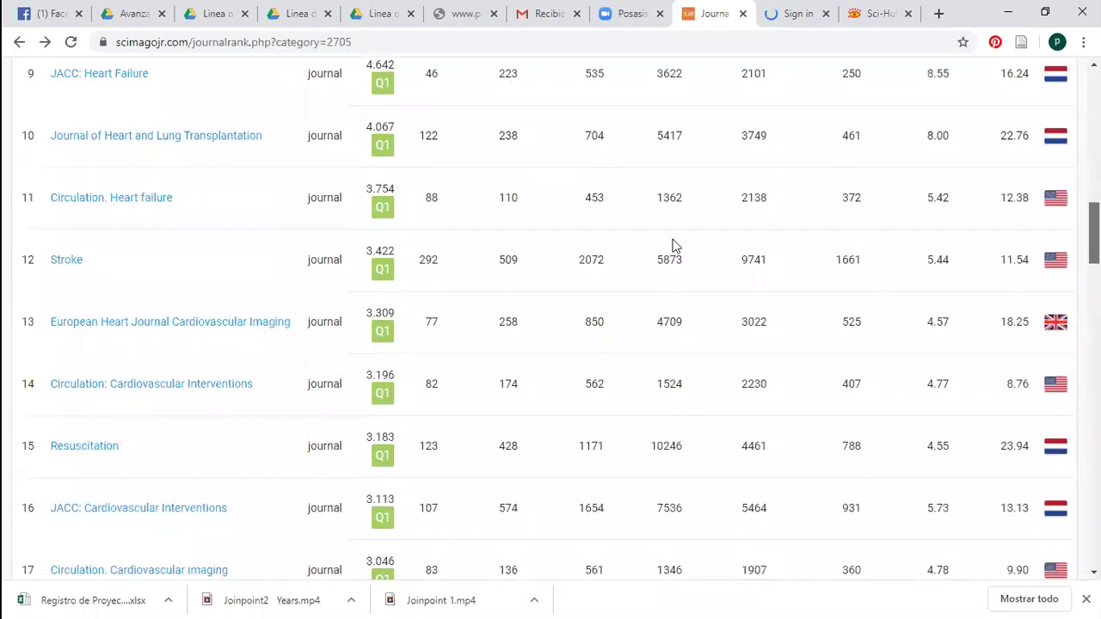
scroll(899, 283, down, 1)
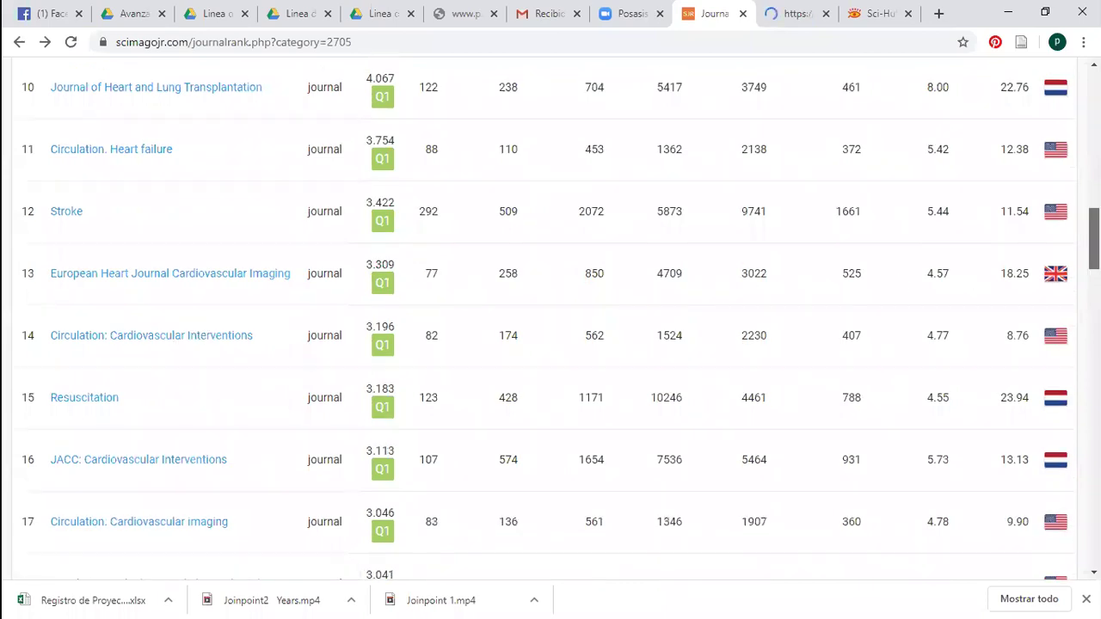
scroll(550, 318, down, 1)
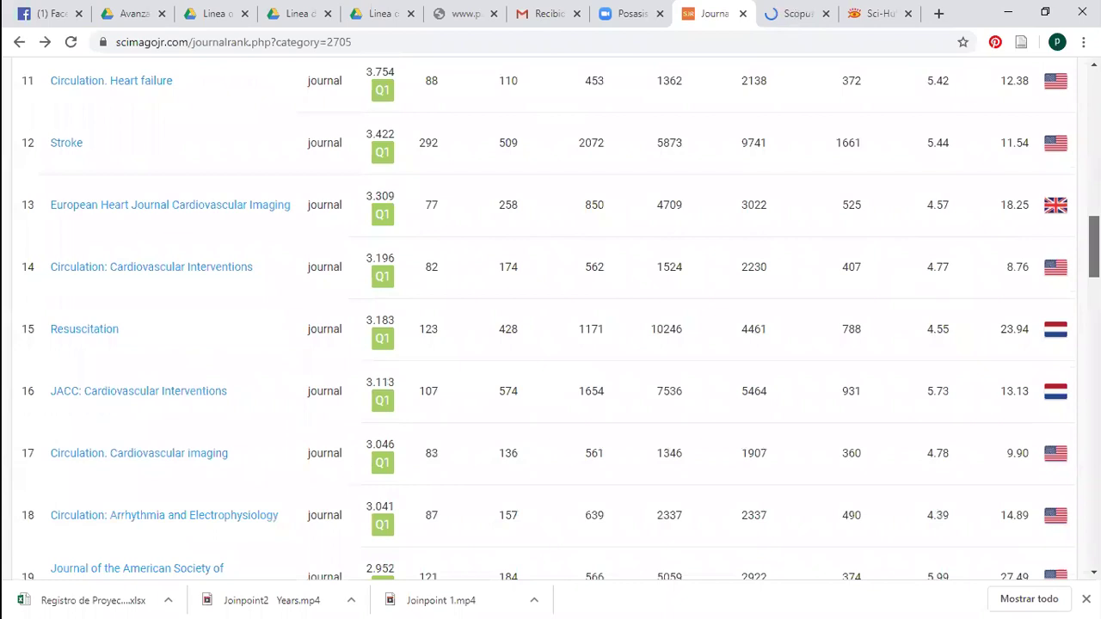
scroll(171, 557, down, 3)
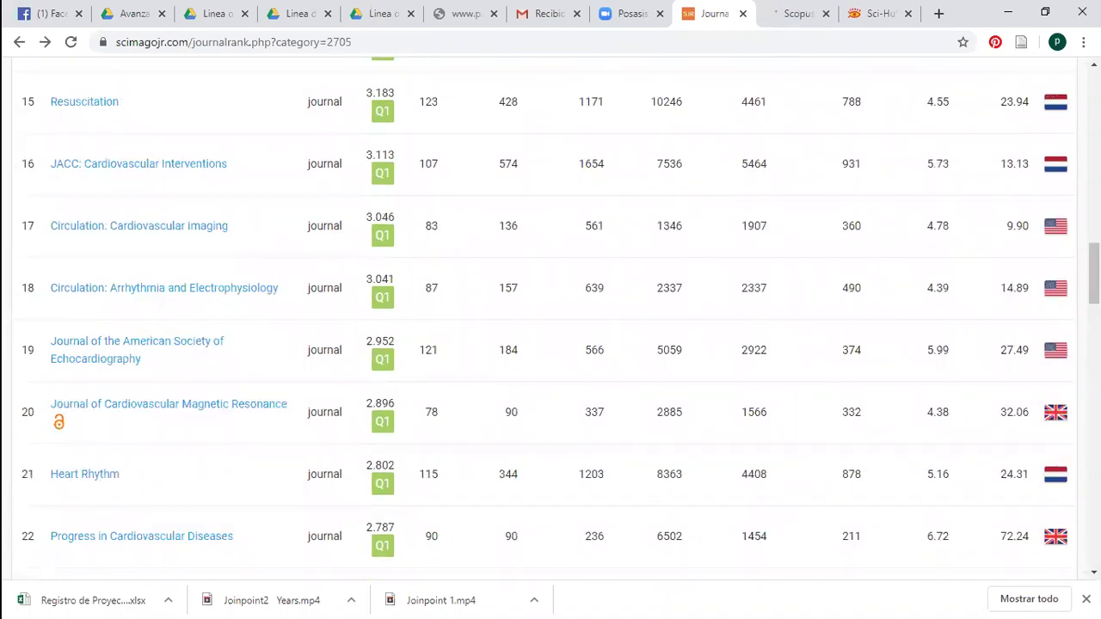
scroll(550, 318, down, 1)
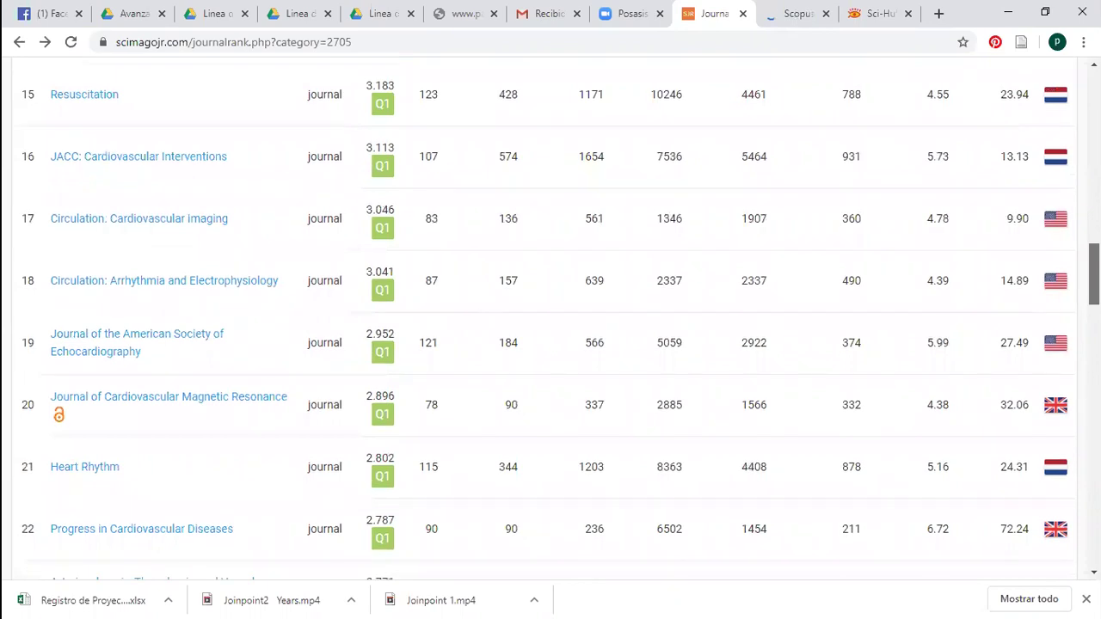
scroll(550, 318, down, 2)
scroll(550, 318, down, 2)
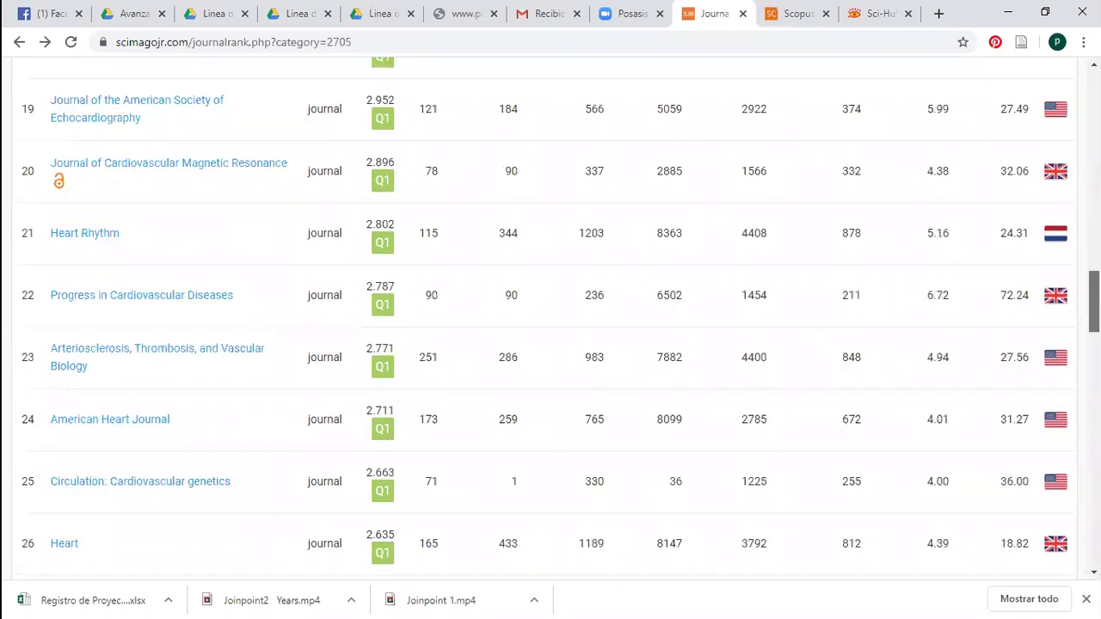
scroll(550, 318, up, 2)
scroll(551, 318, up, 6)
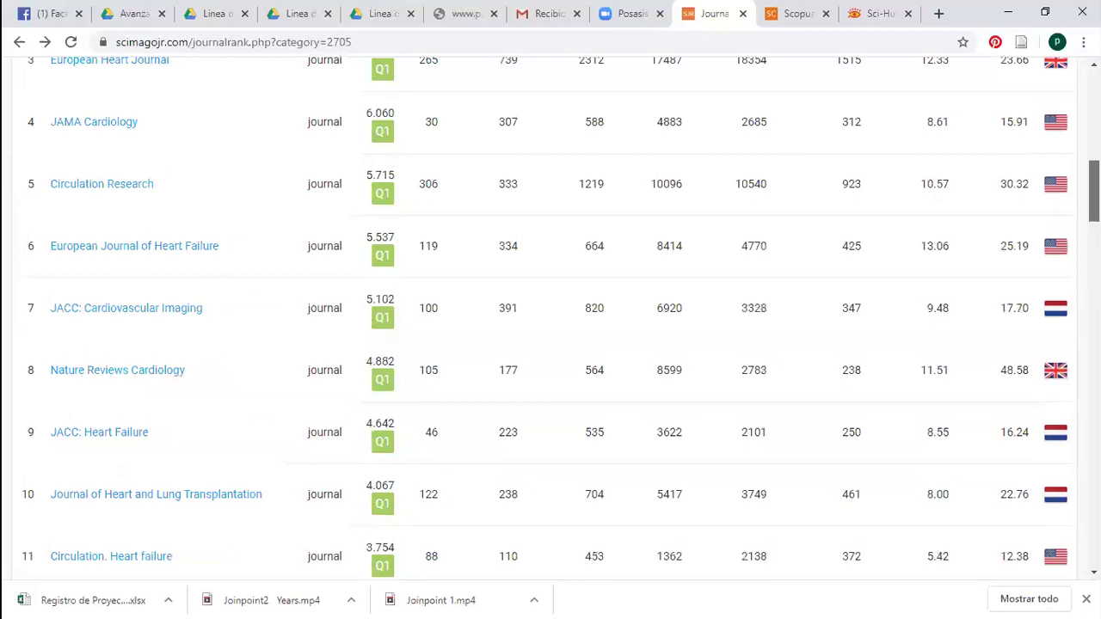
scroll(550, 318, up, 7)
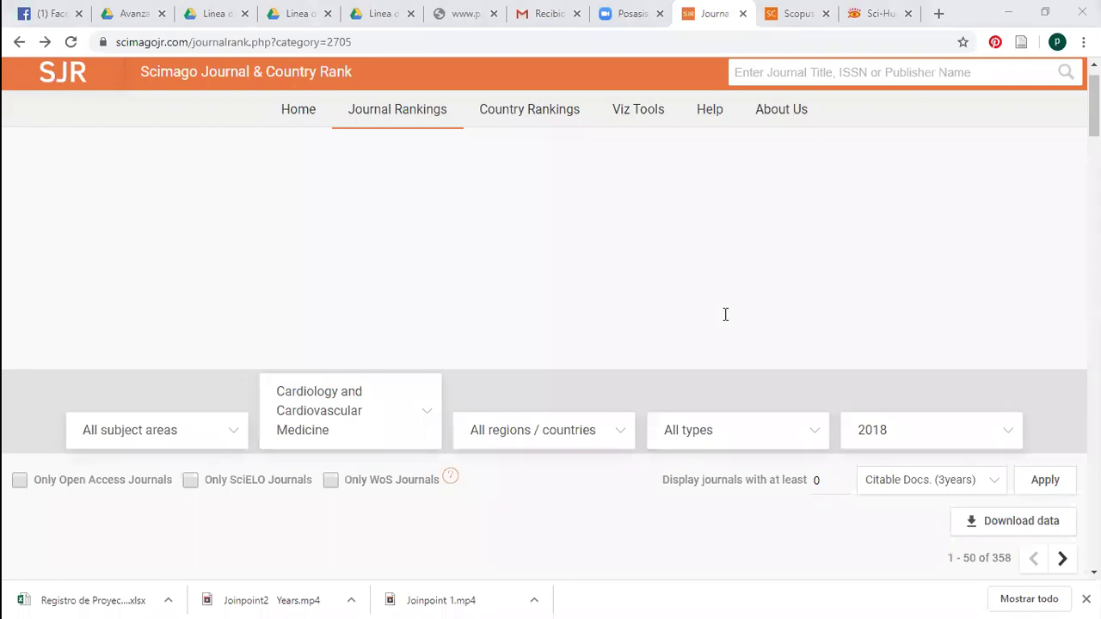
Switch the subject category filter to Geriatrics and Gerontology
click(422, 429)
scroll(679, 421, down, 15)
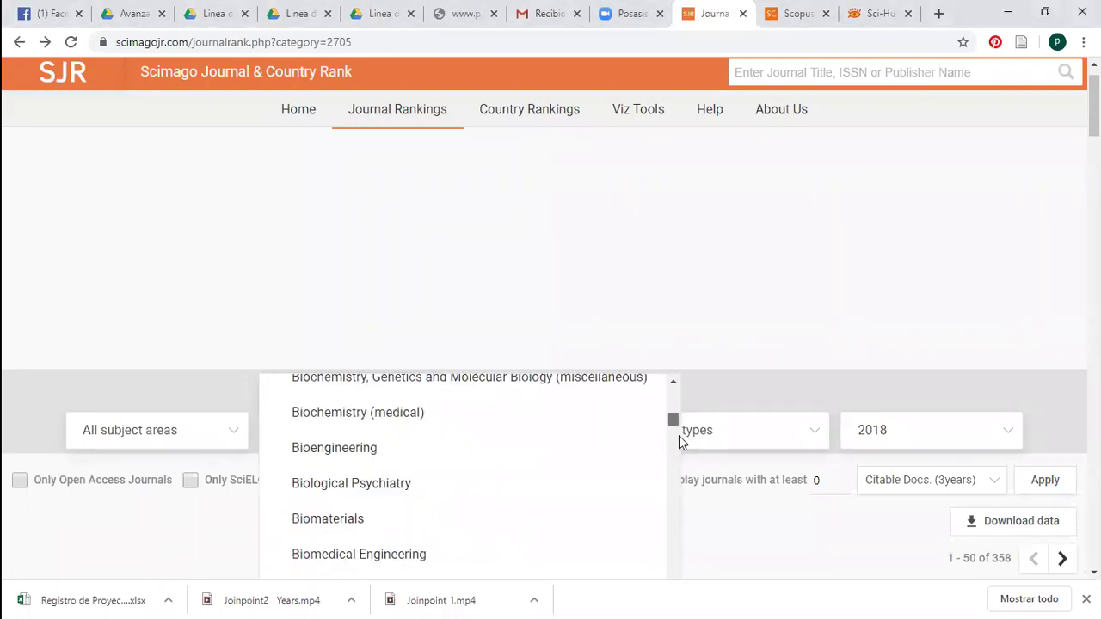
scroll(681, 460, down, 20)
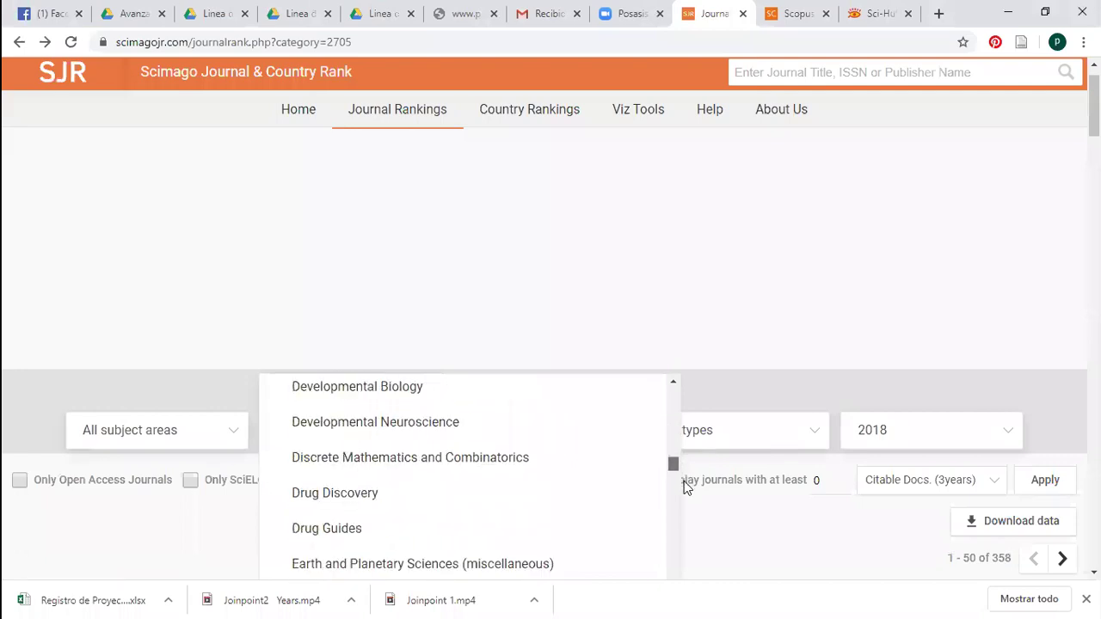
scroll(688, 501, down, 15)
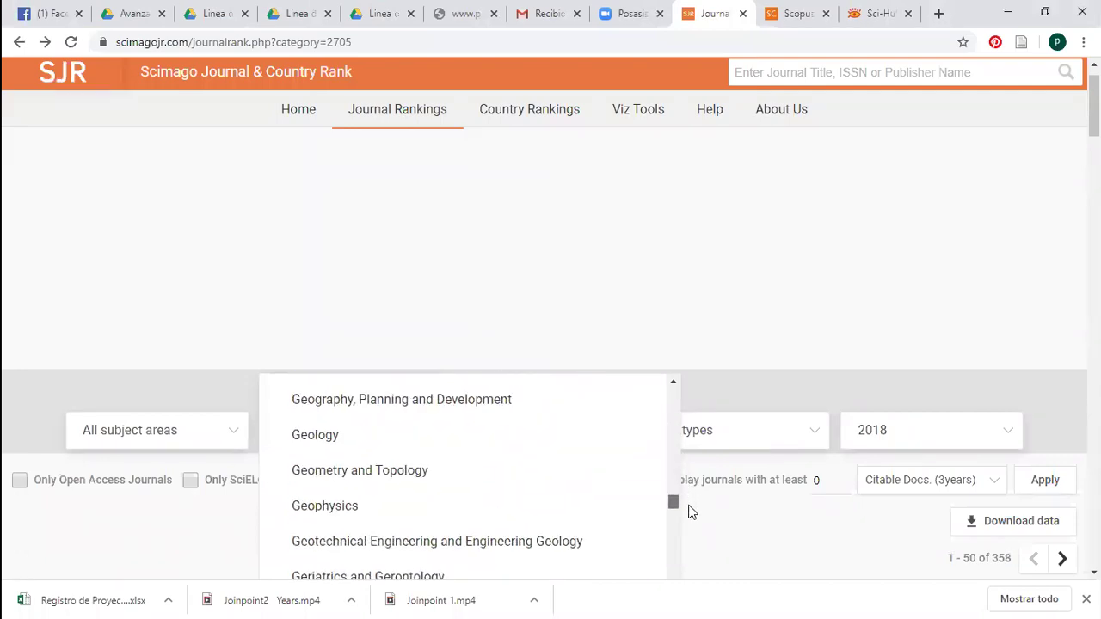
scroll(691, 511, down, 3)
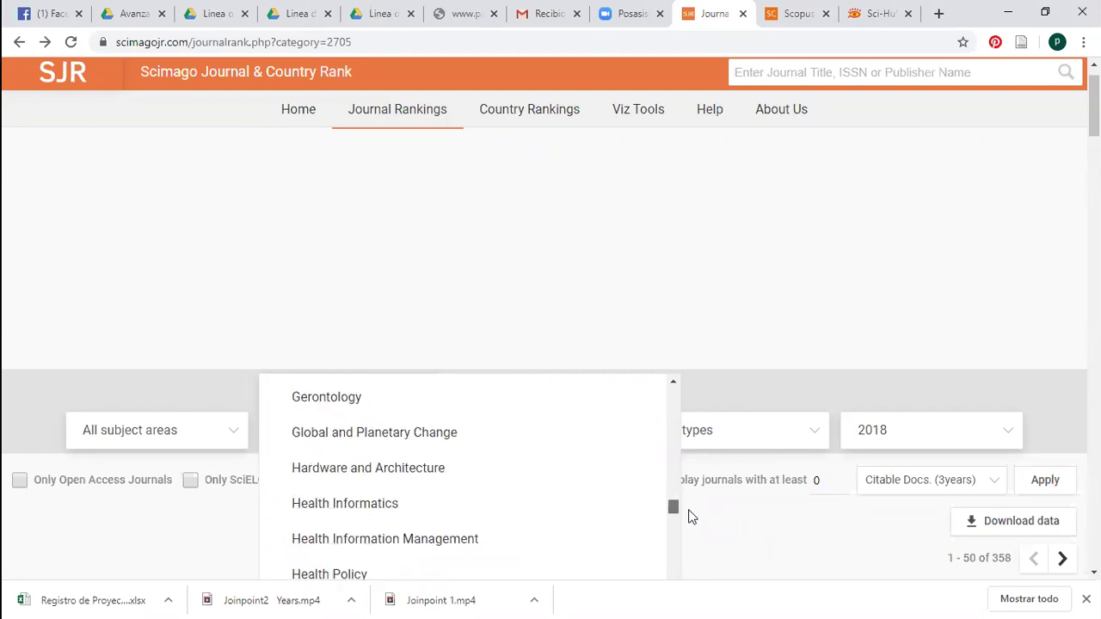
scroll(687, 516, up, 2)
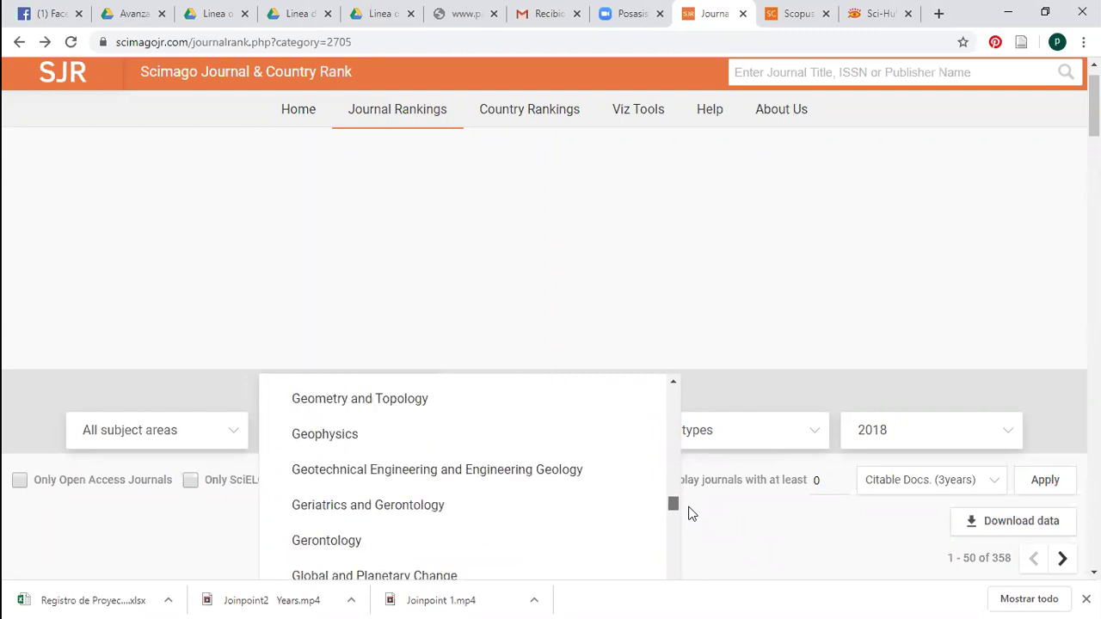
click(479, 517)
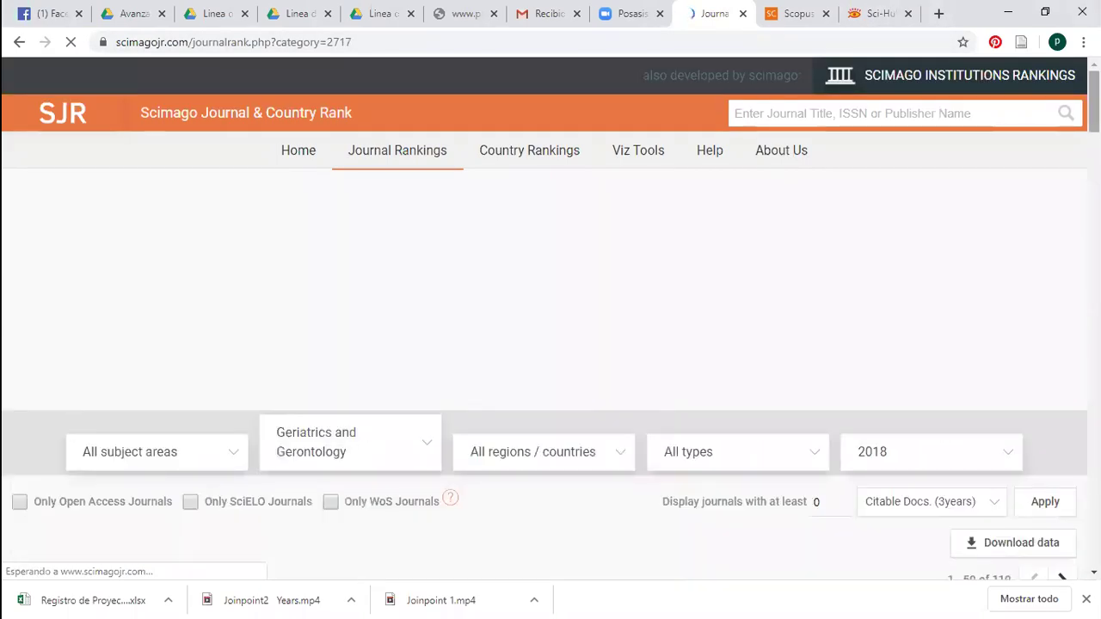
Open Journal of the American Geriatrics Society in a new tab and switch to it
scroll(550, 344, down, 5)
scroll(550, 344, down, 3)
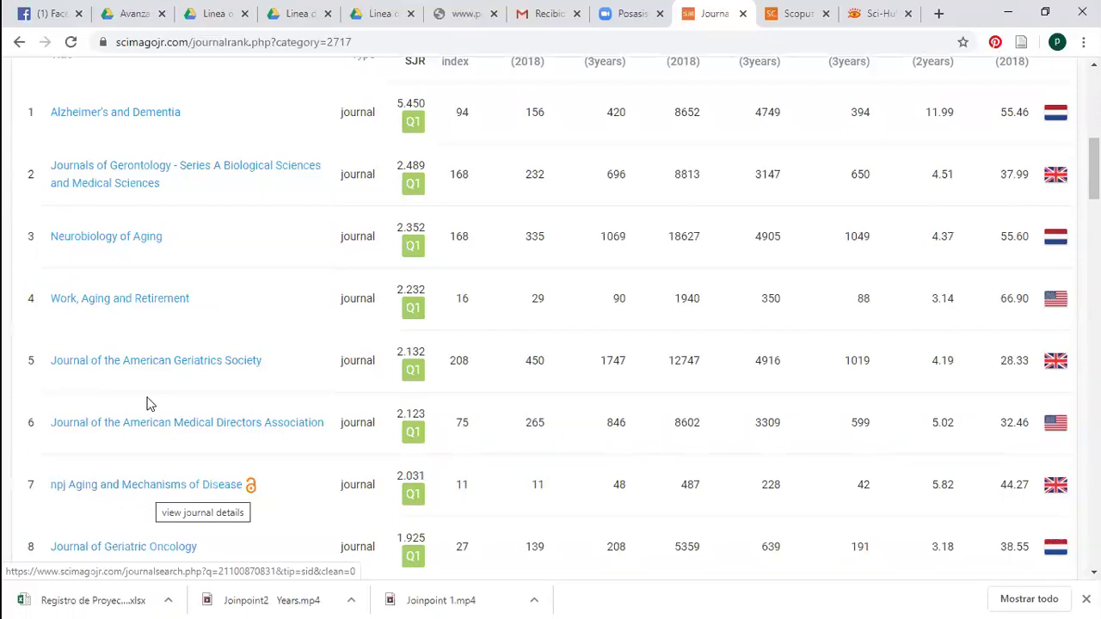
right_click(196, 364)
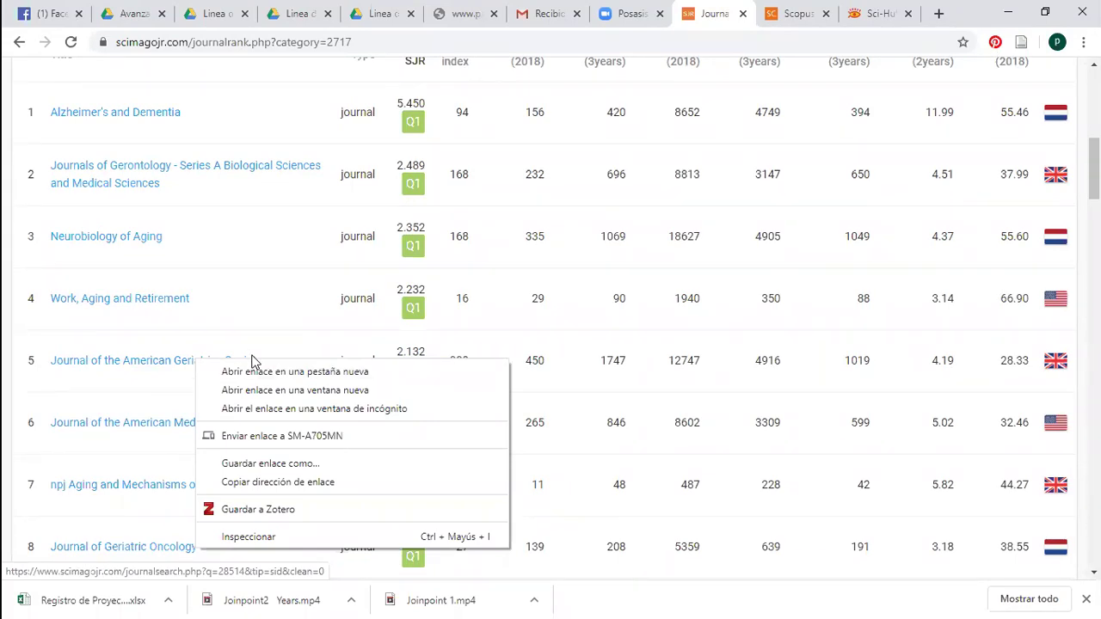
click(253, 372)
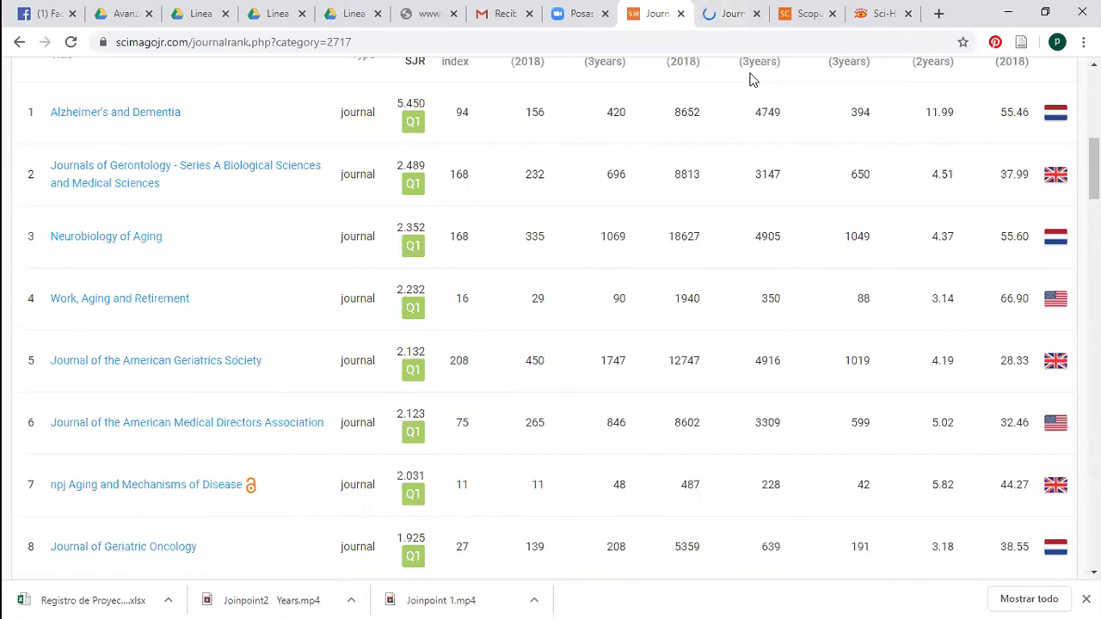
key(ctrl+Tab)
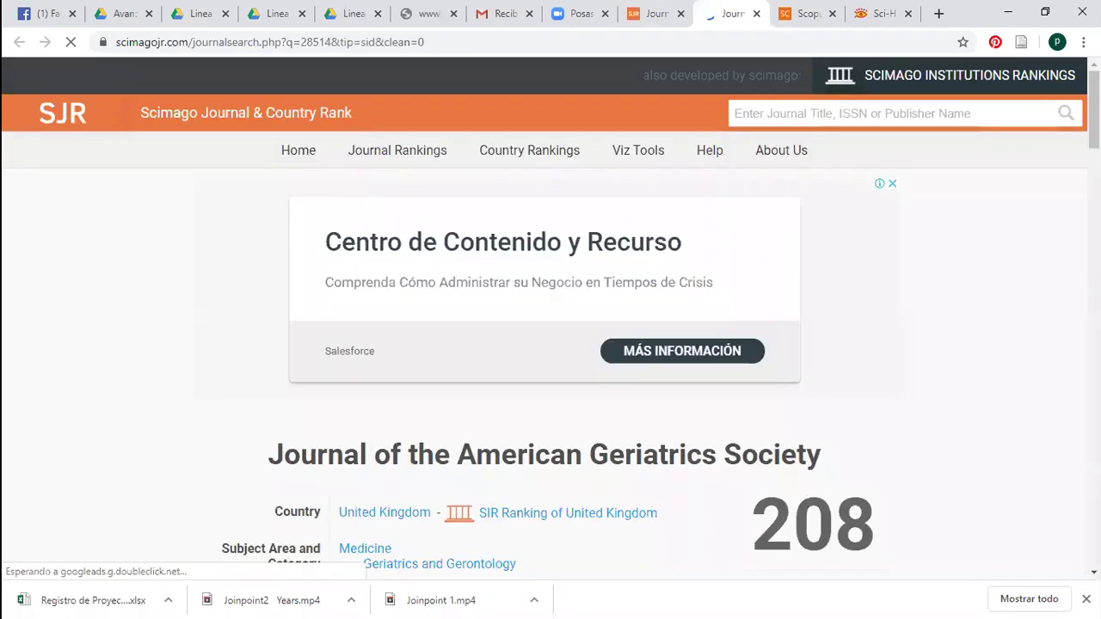
Scroll through the open journal's details page
scroll(550, 344, down, 3)
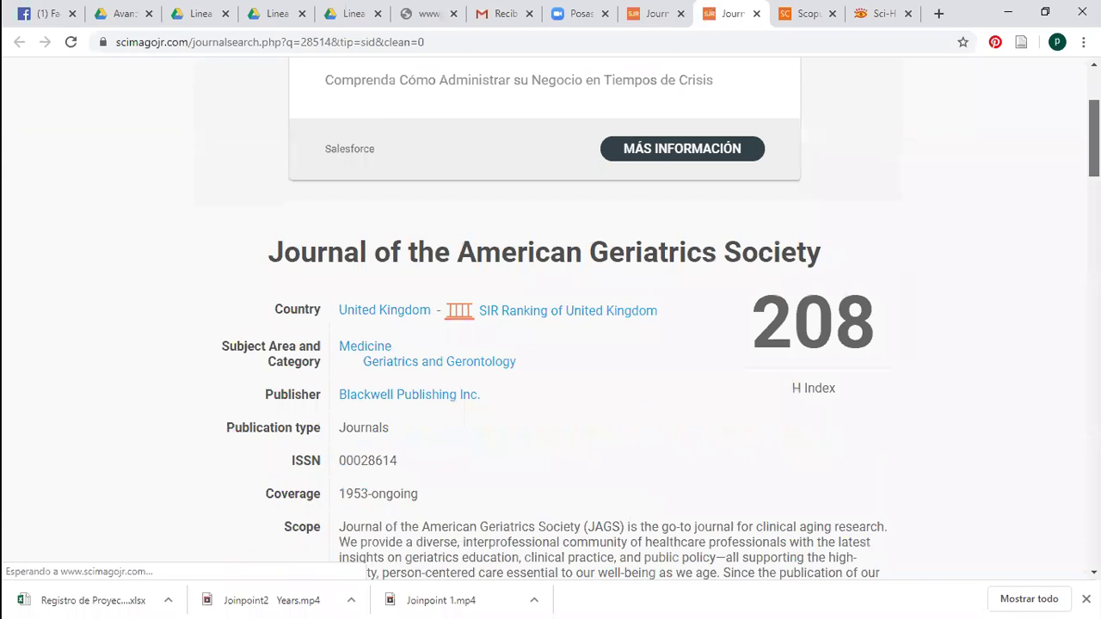
scroll(550, 343, down, 2)
scroll(550, 344, down, 1)
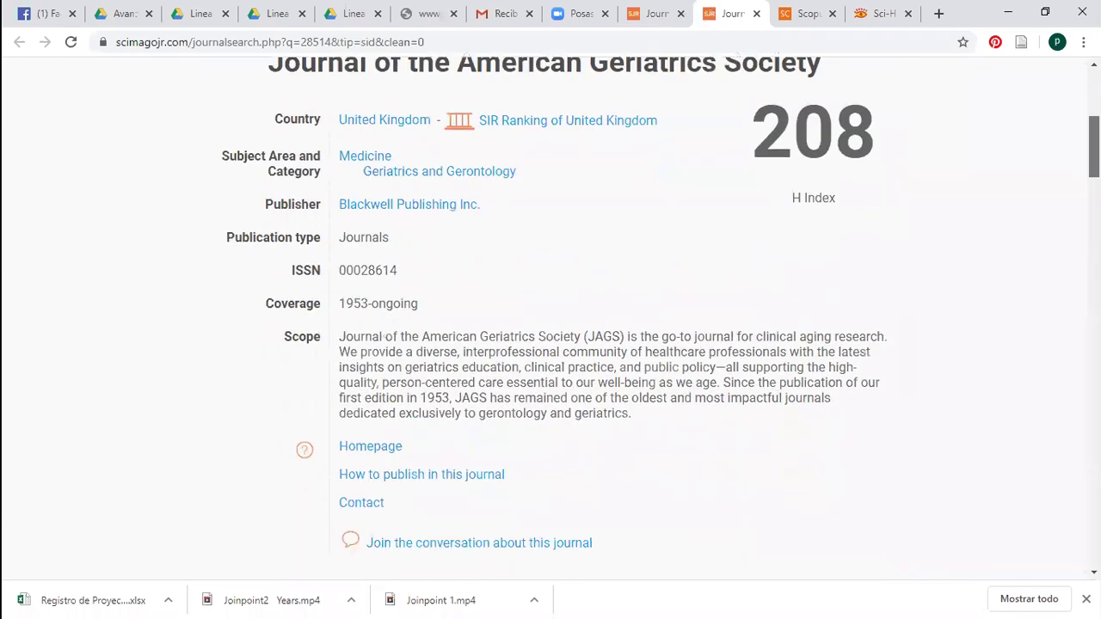
scroll(550, 344, down, 1)
scroll(550, 344, up, 2)
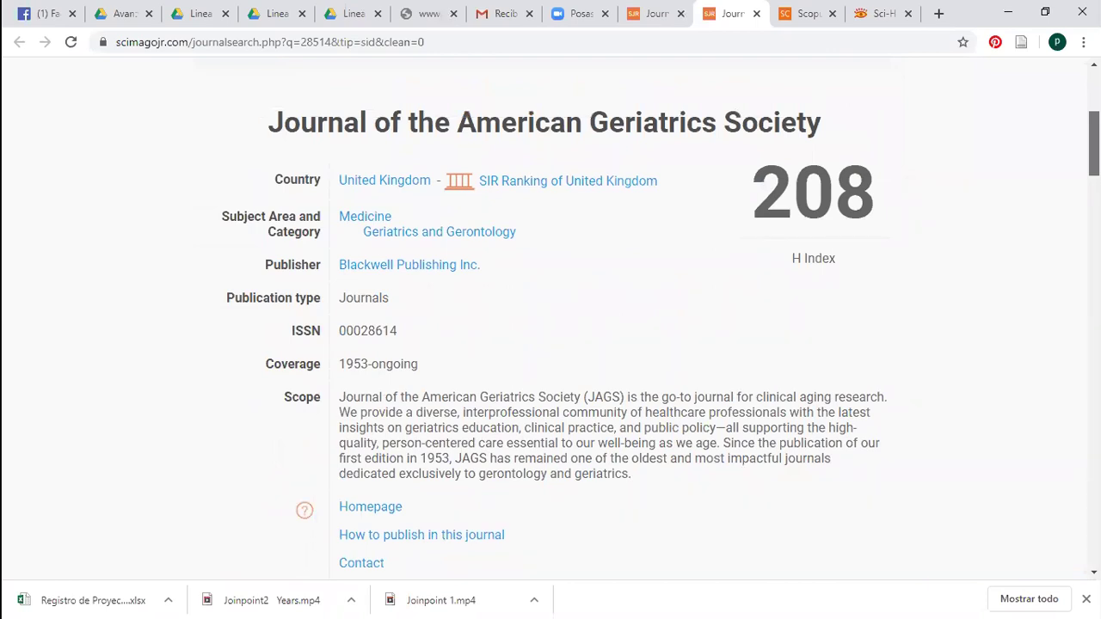
scroll(550, 344, down, 1)
scroll(550, 344, up, 1)
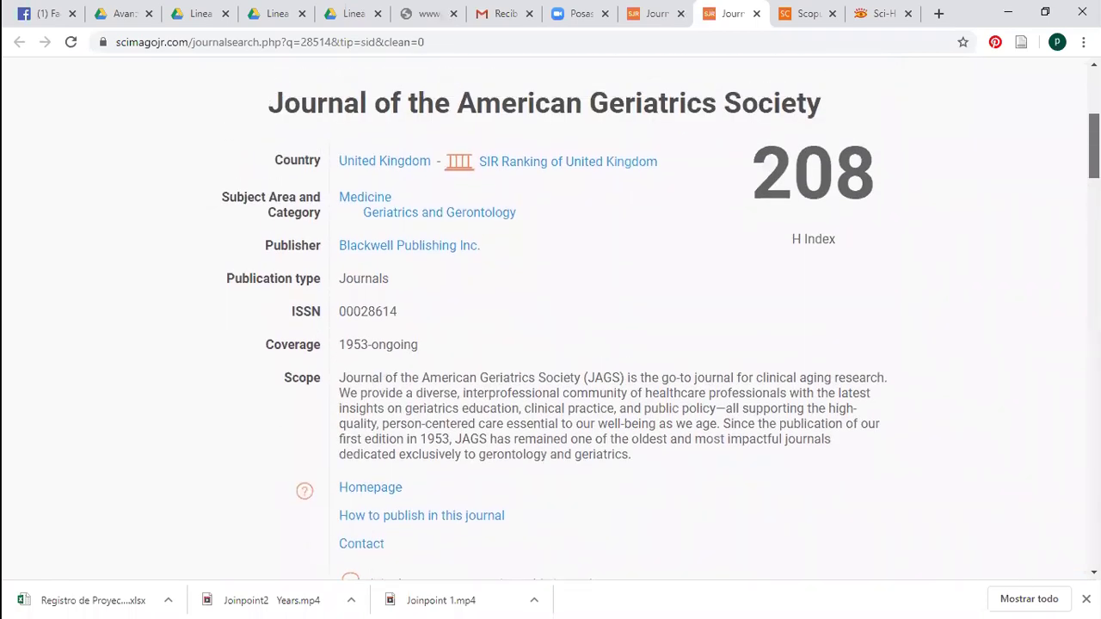
scroll(550, 344, down, 1)
scroll(550, 344, up, 1)
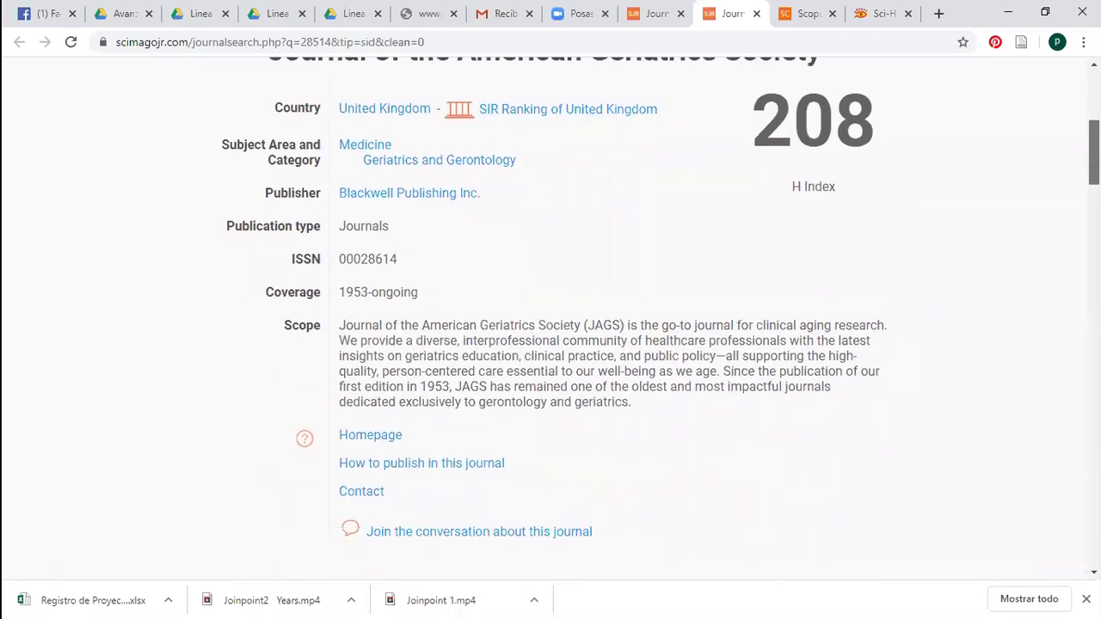
scroll(550, 344, up, 1)
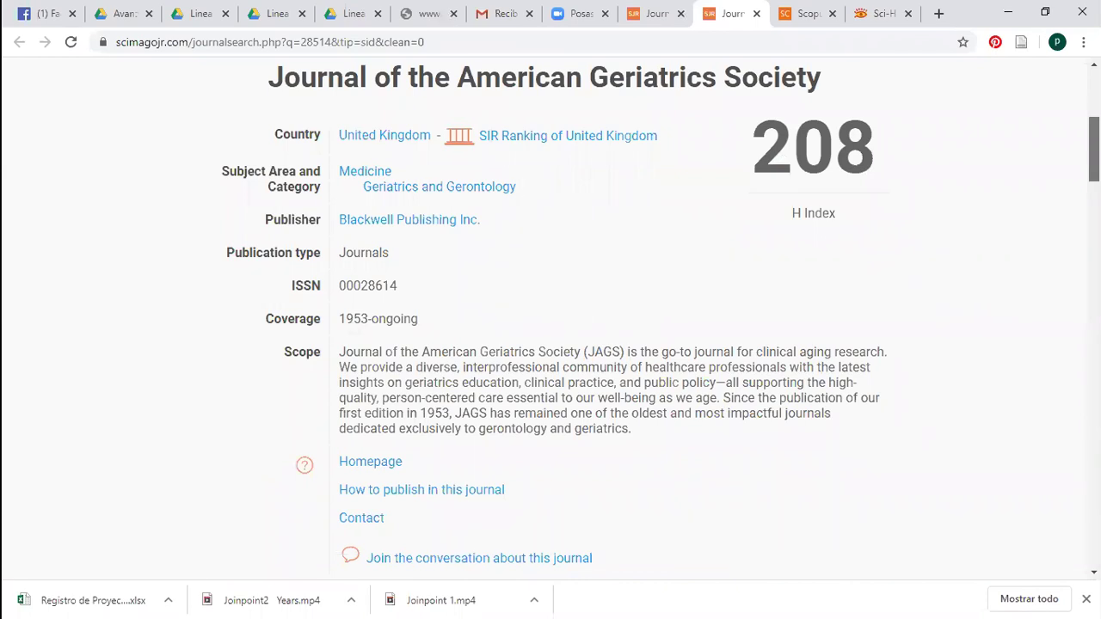
scroll(550, 344, up, 1)
scroll(550, 344, down, 3)
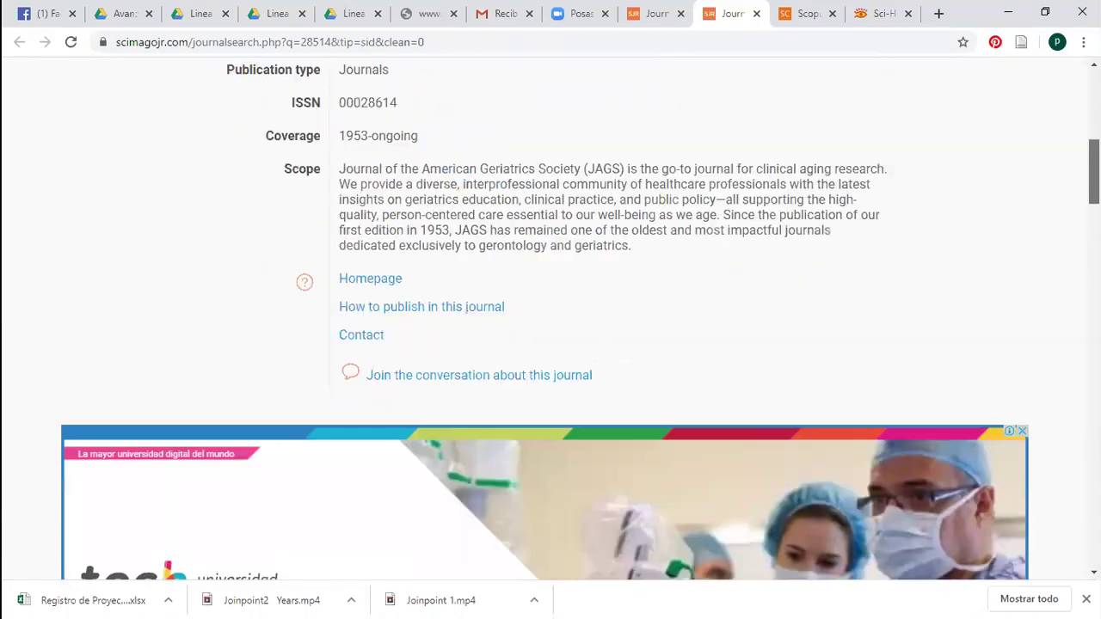
scroll(550, 344, down, 8)
scroll(550, 344, up, 3)
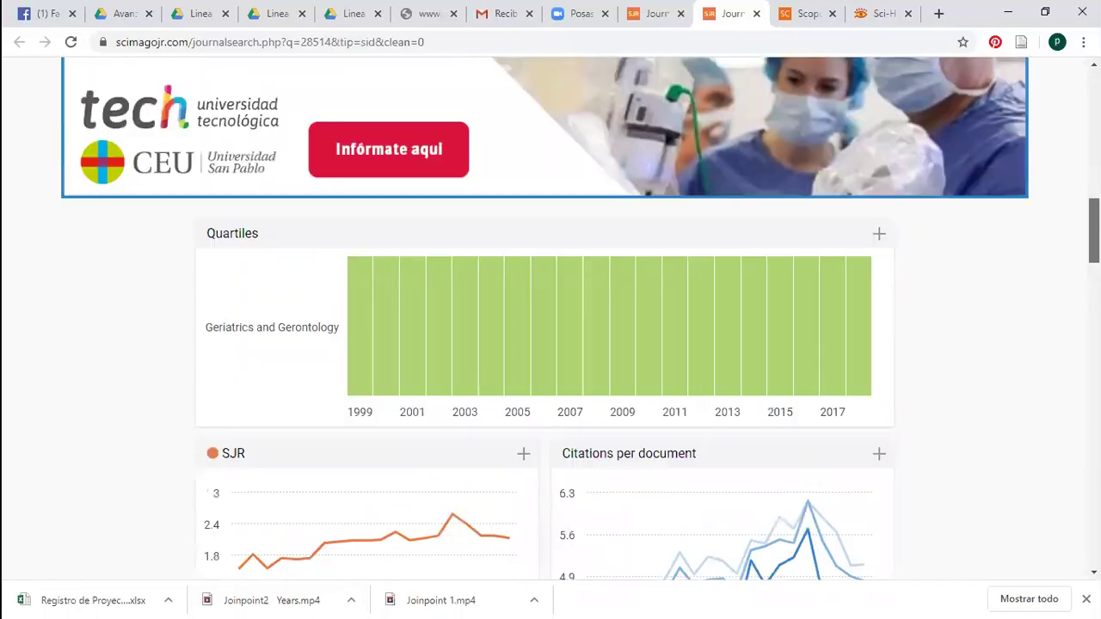
scroll(419, 217, up, 6)
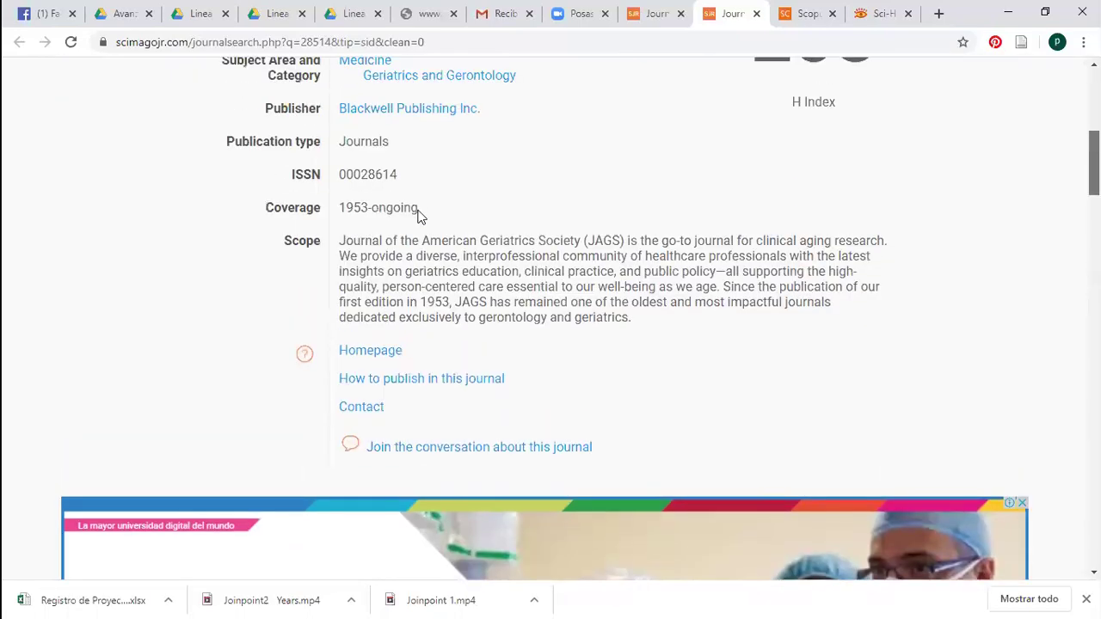
Highlight the coverage start year 1953, then close the journal page
drag(339, 260, 370, 261)
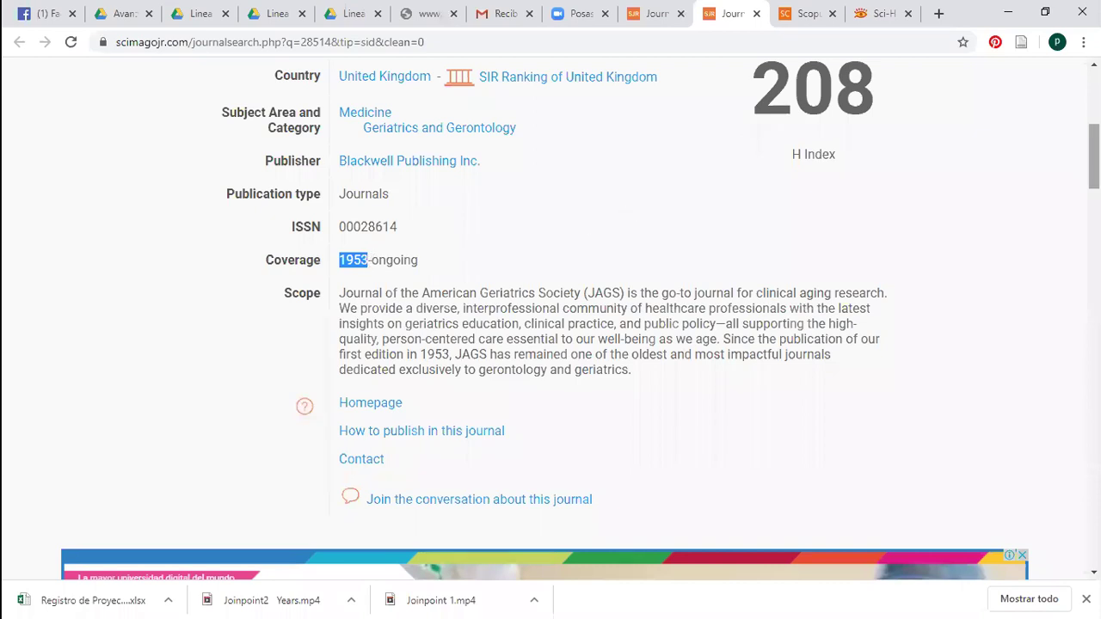
scroll(1093, 163, down, 1)
scroll(1094, 215, down, 9)
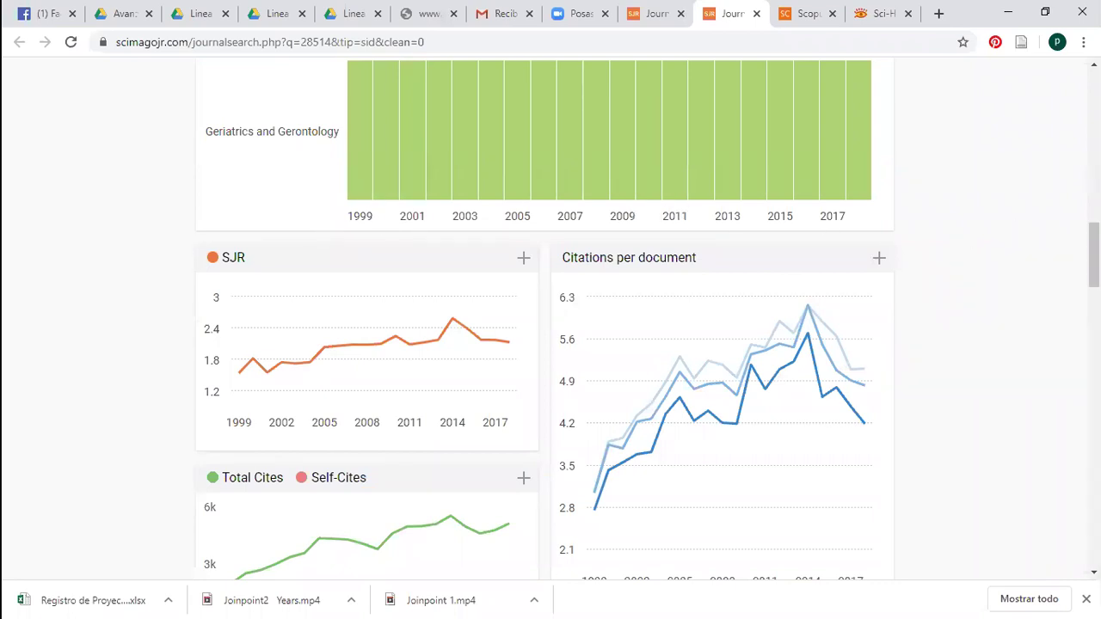
scroll(561, 318, down, 3)
scroll(550, 318, down, 3)
scroll(550, 318, up, 10)
scroll(929, 125, up, 4)
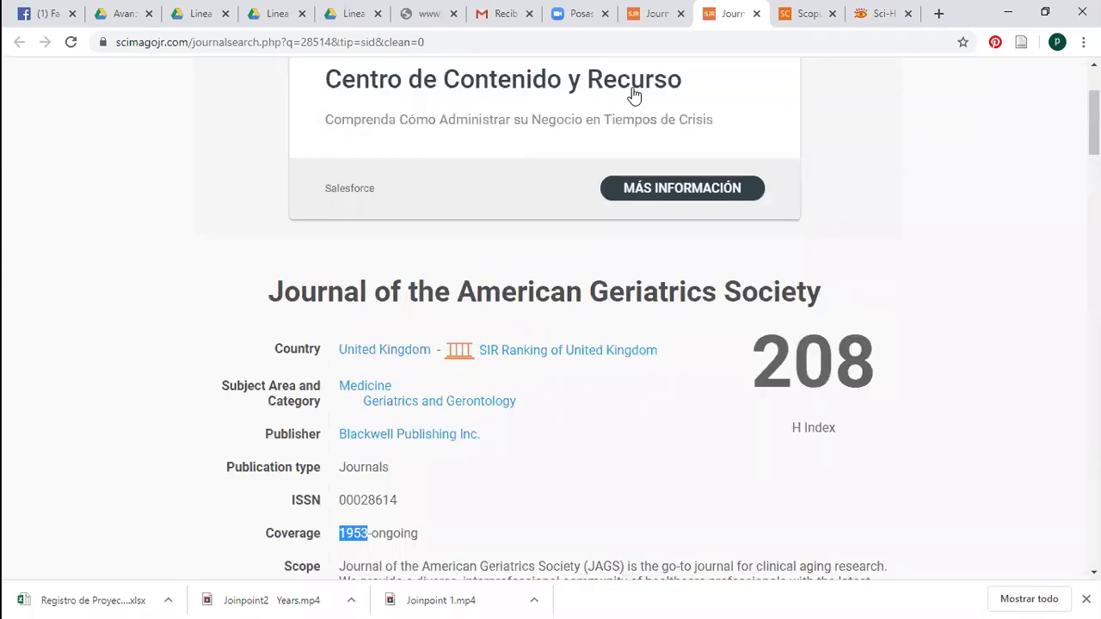
key(ctrl+w)
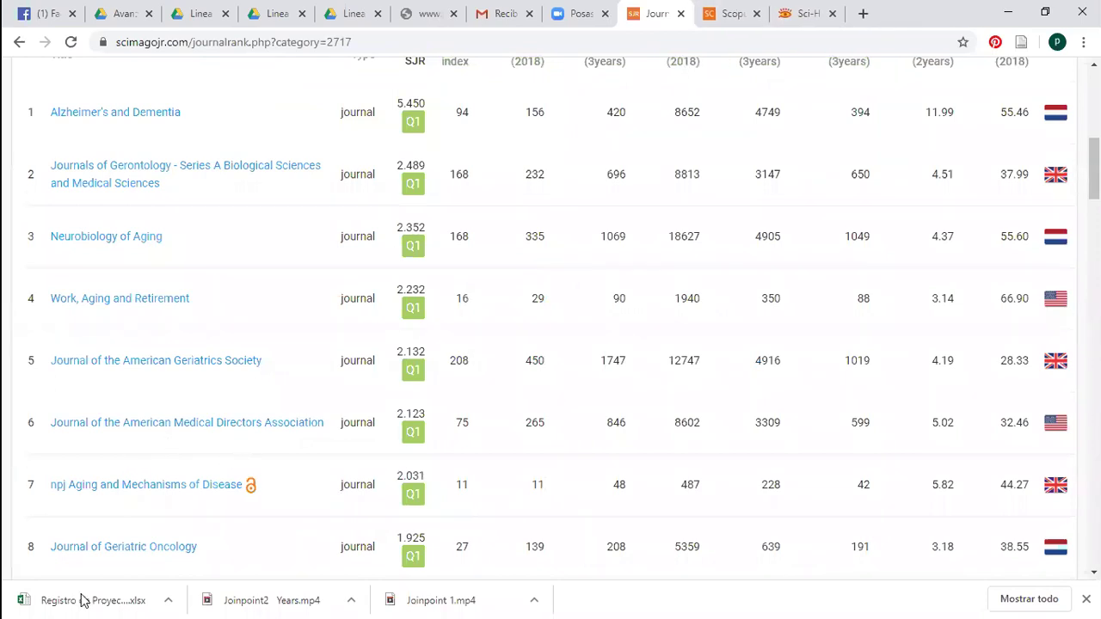
Open Journal of Geriatric Oncology in a new tab, review it, and close it
right_click(130, 550)
click(215, 371)
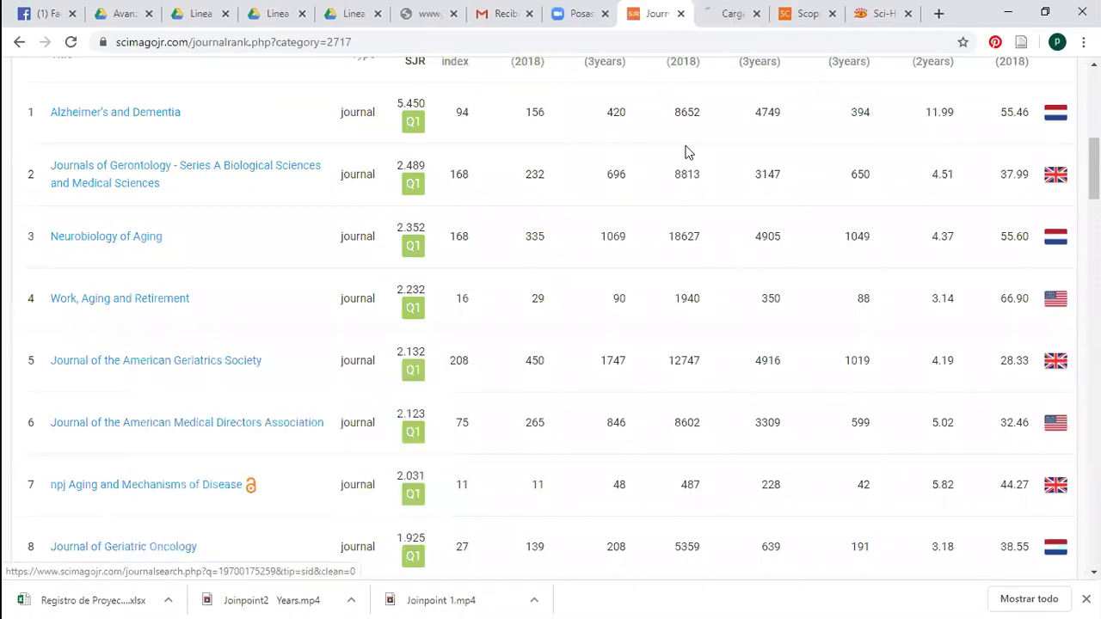
scroll(892, 226, down, 3)
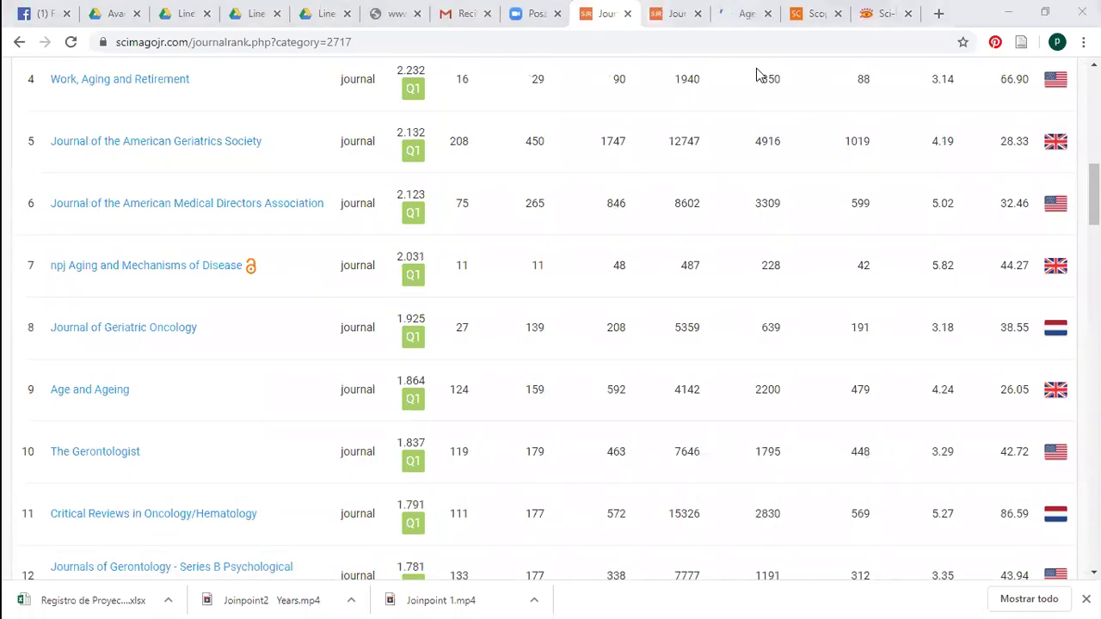
key(ctrl+Tab)
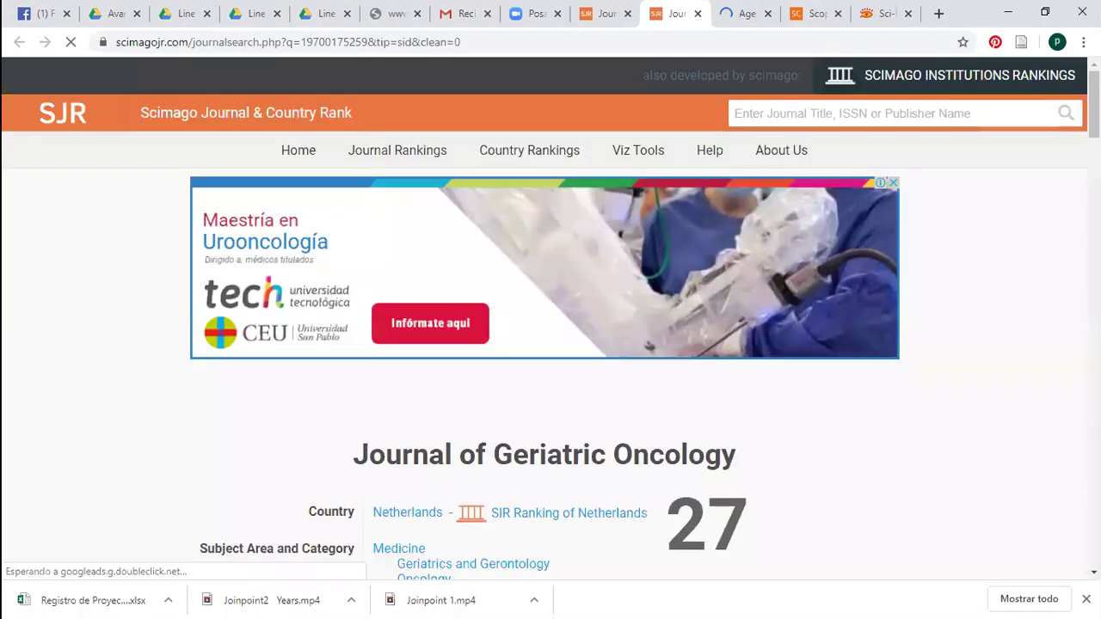
scroll(958, 192, down, 4)
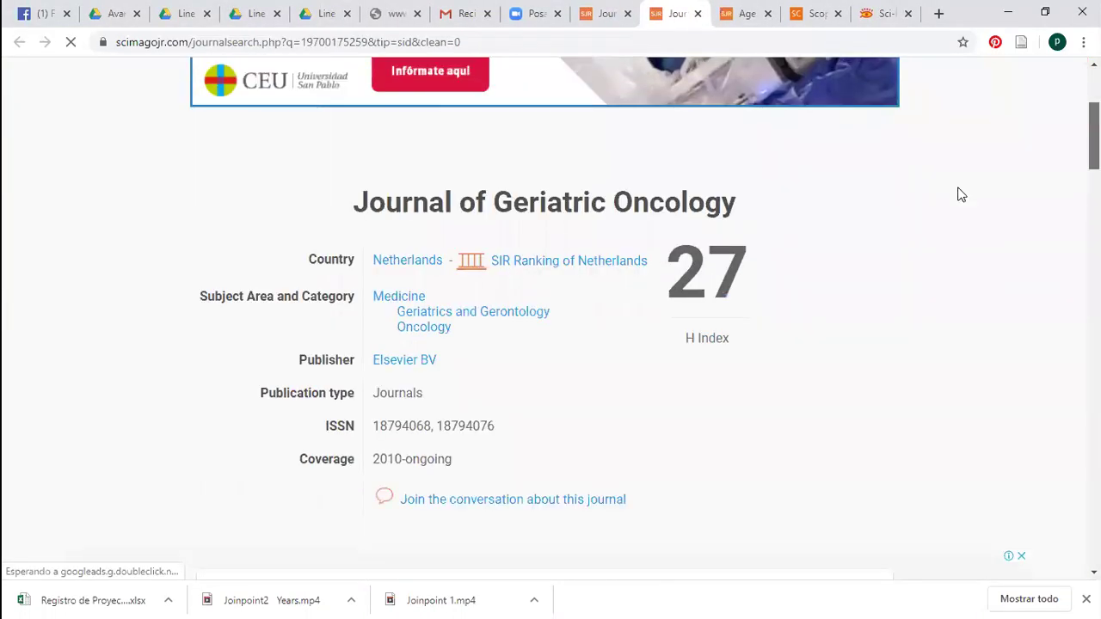
click(697, 13)
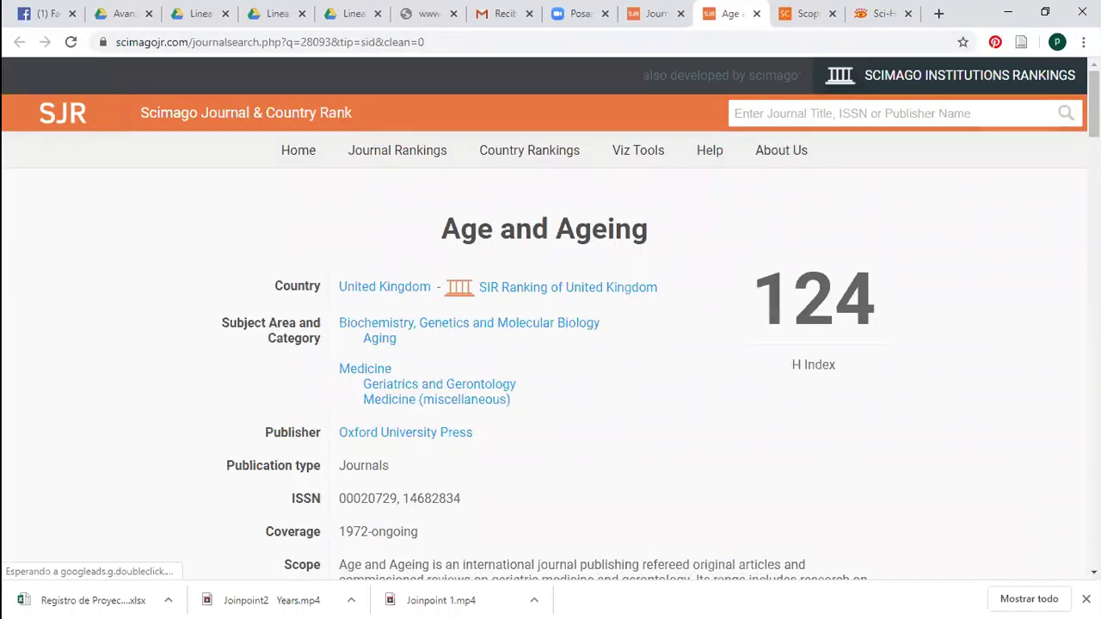
Close the Age and Ageing details tab to return to the Geriatrics and Gerontology list
scroll(550, 318, down, 3)
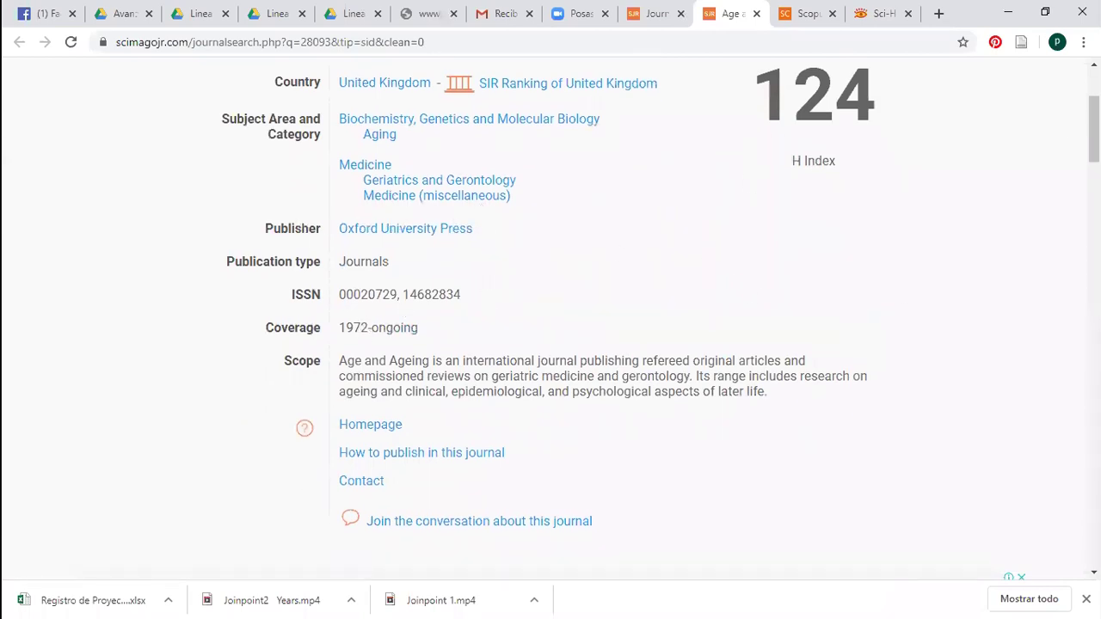
scroll(550, 324, up, 1)
scroll(447, 197, down, 5)
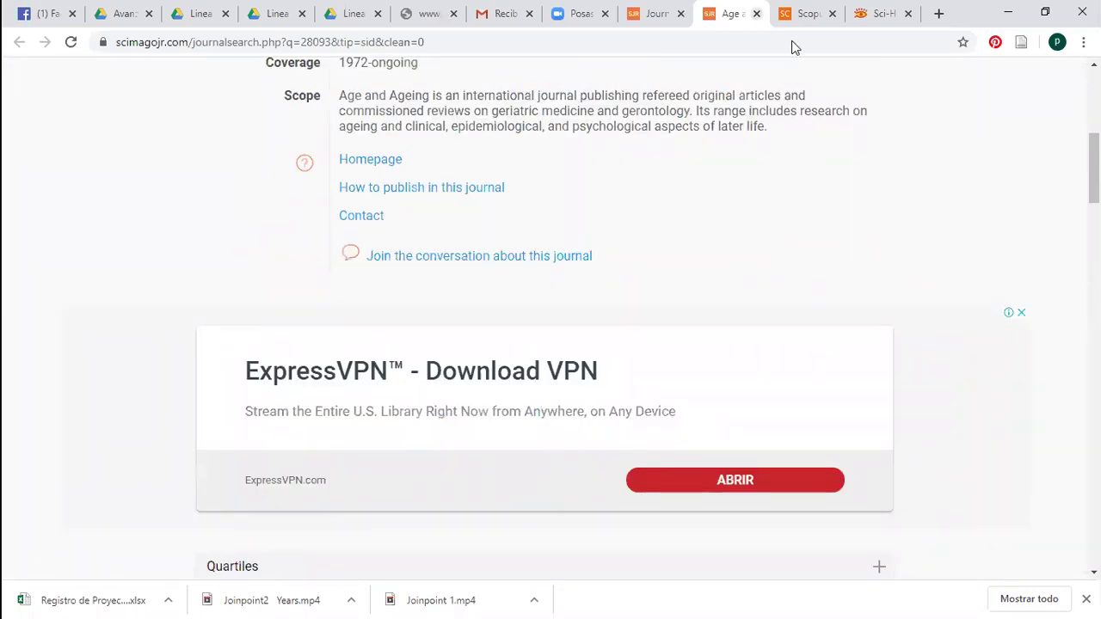
click(755, 13)
scroll(550, 318, down, 2)
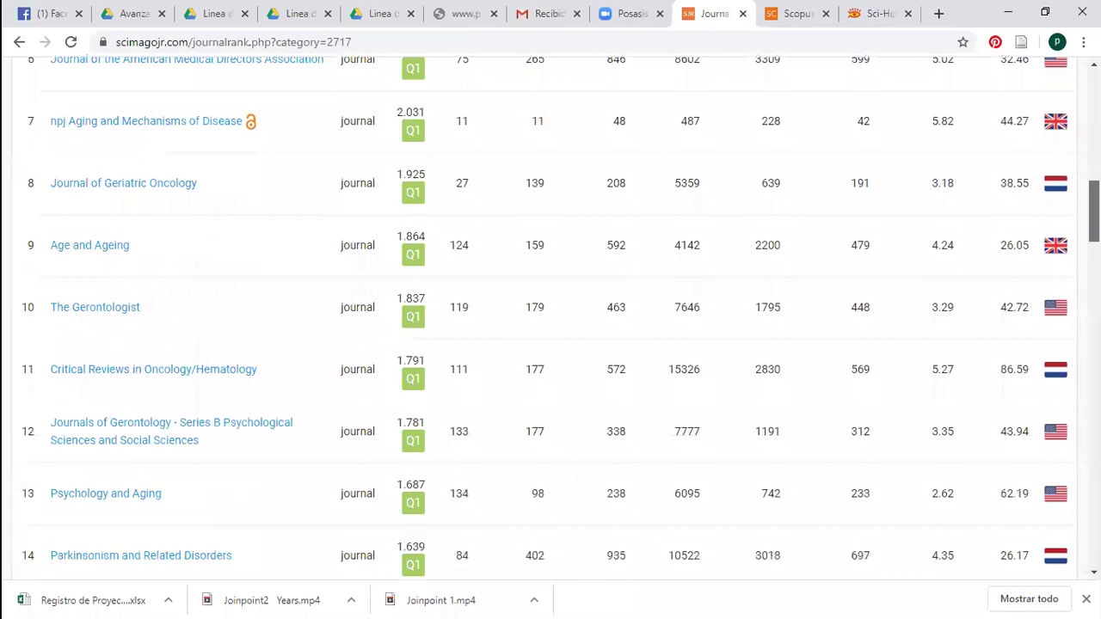
scroll(551, 319, down, 1)
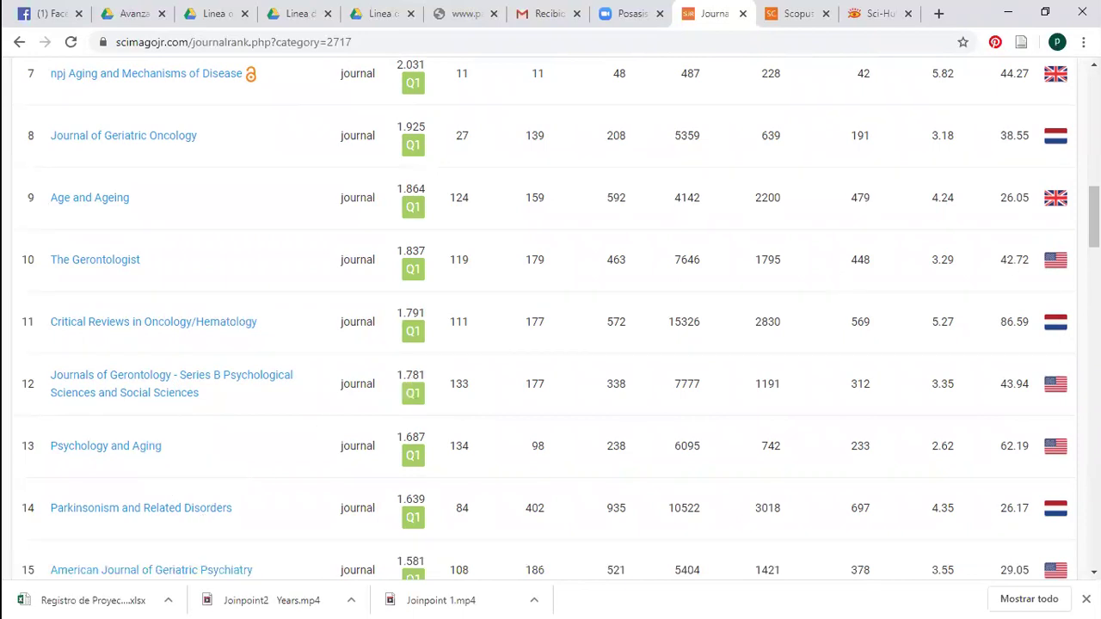
scroll(421, 438, down, 3)
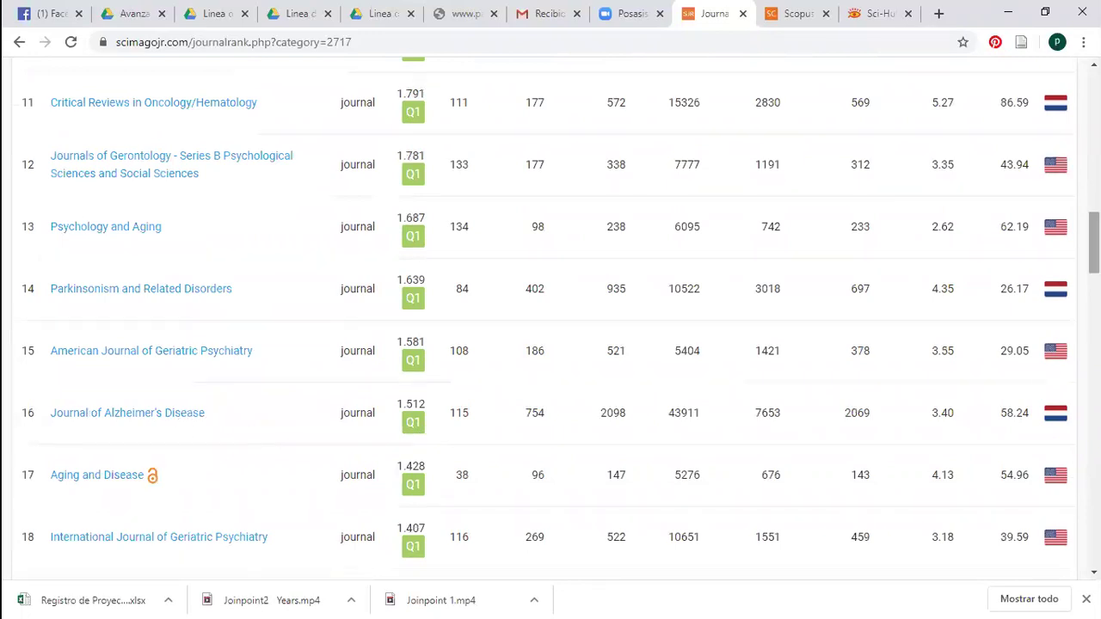
scroll(550, 319, down, 3)
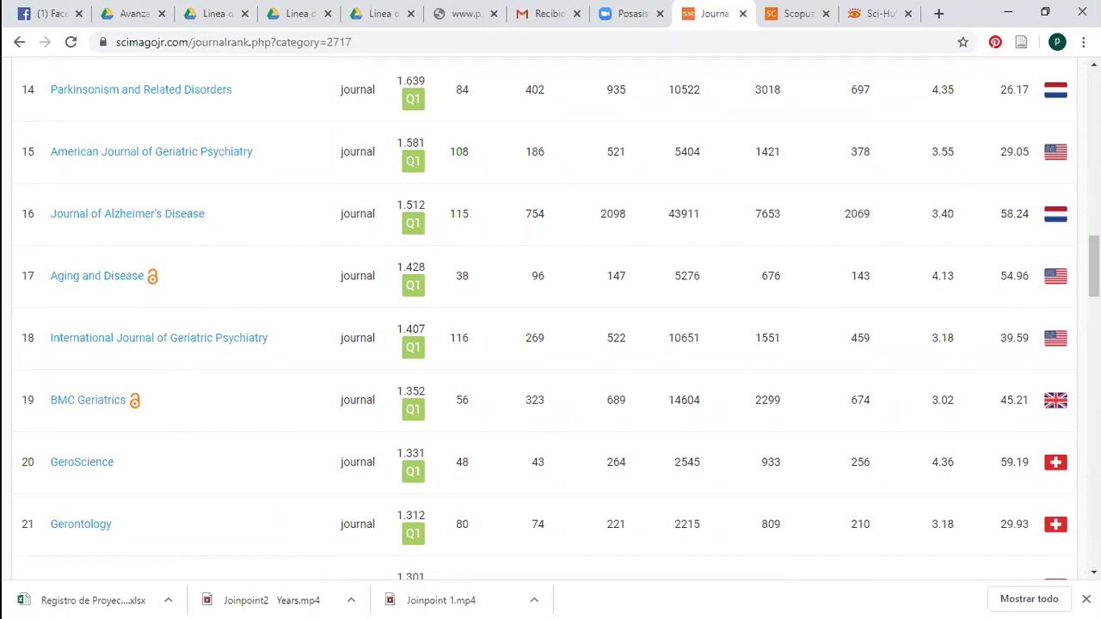
scroll(550, 318, down, 2)
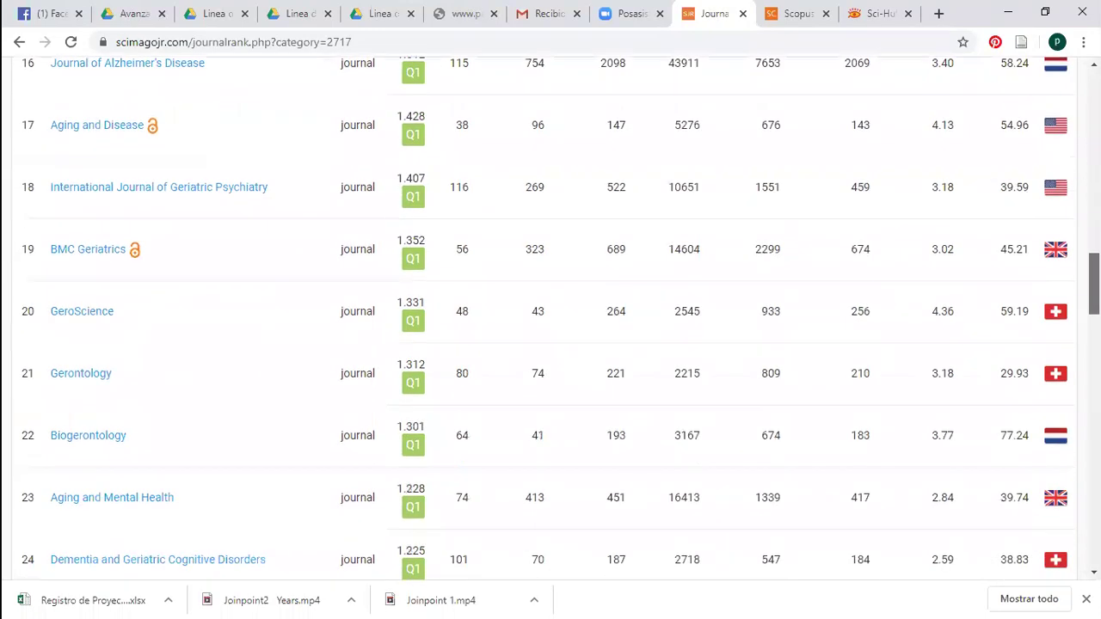
scroll(1061, 284, up, 1)
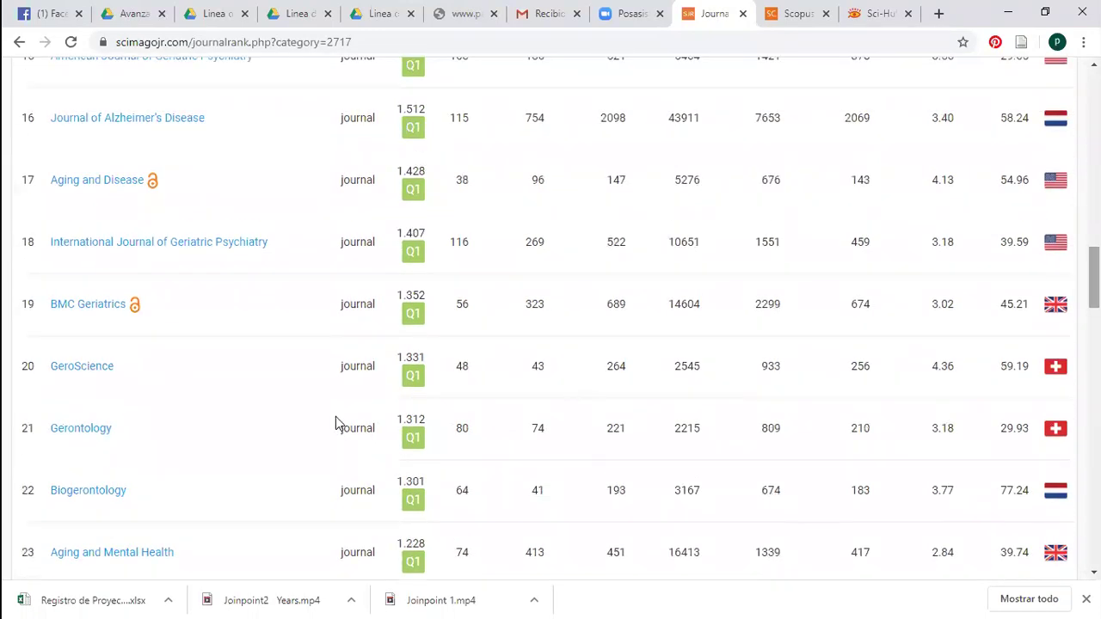
Open International Journal of Geriatric Psychiatry in a new tab and review its profile (H index 116)
right_click(236, 245)
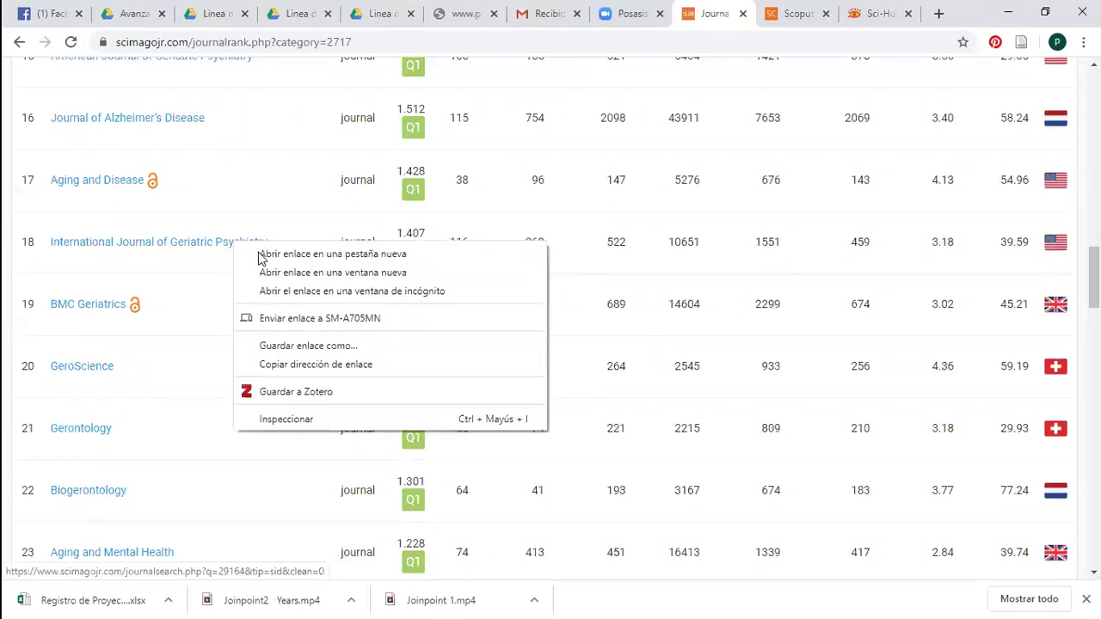
key(Return)
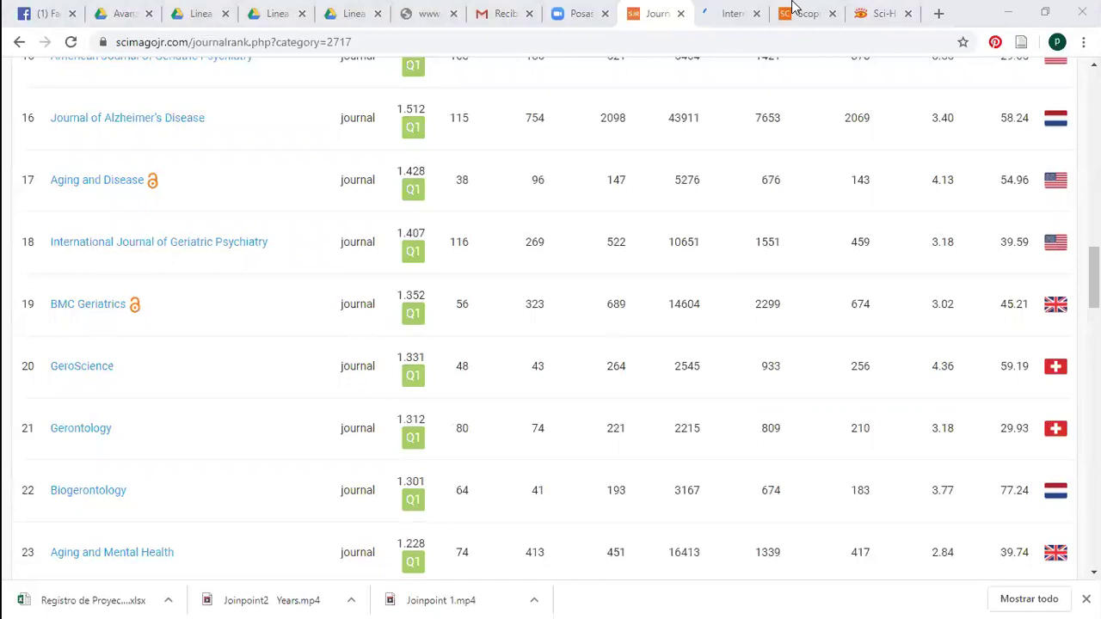
key(ctrl+Tab)
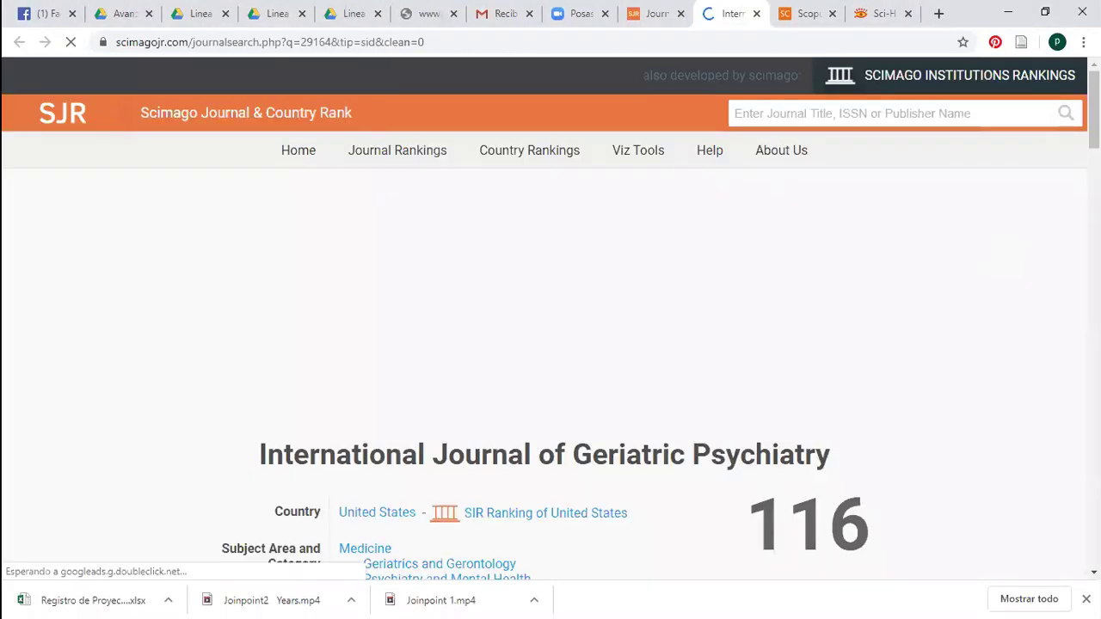
scroll(550, 318, down, 4)
scroll(496, 238, down, 3)
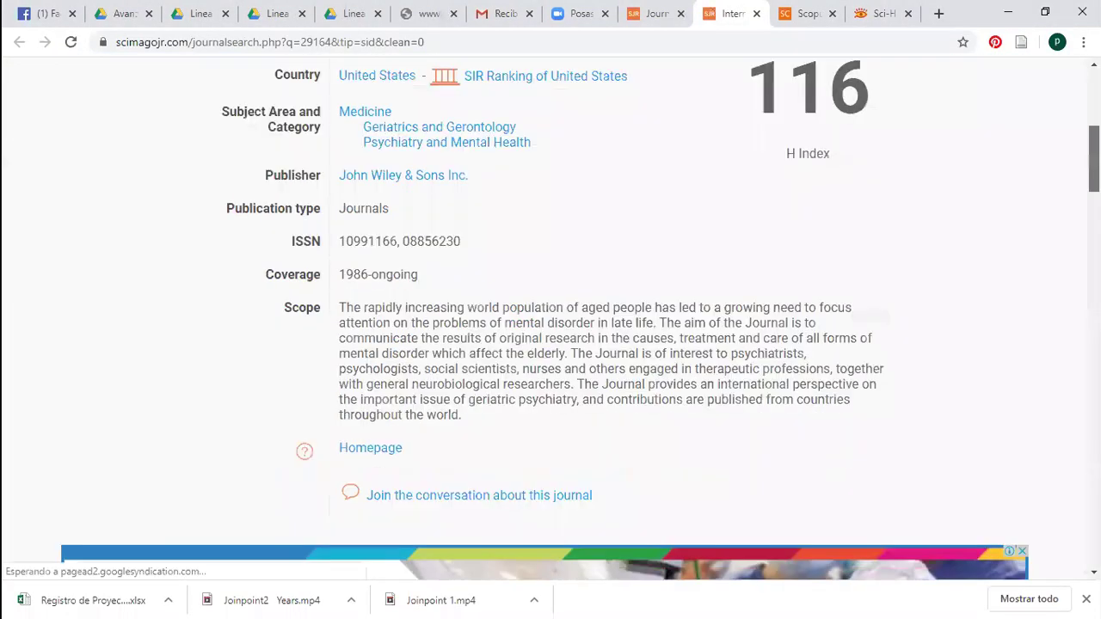
scroll(688, 198, up, 2)
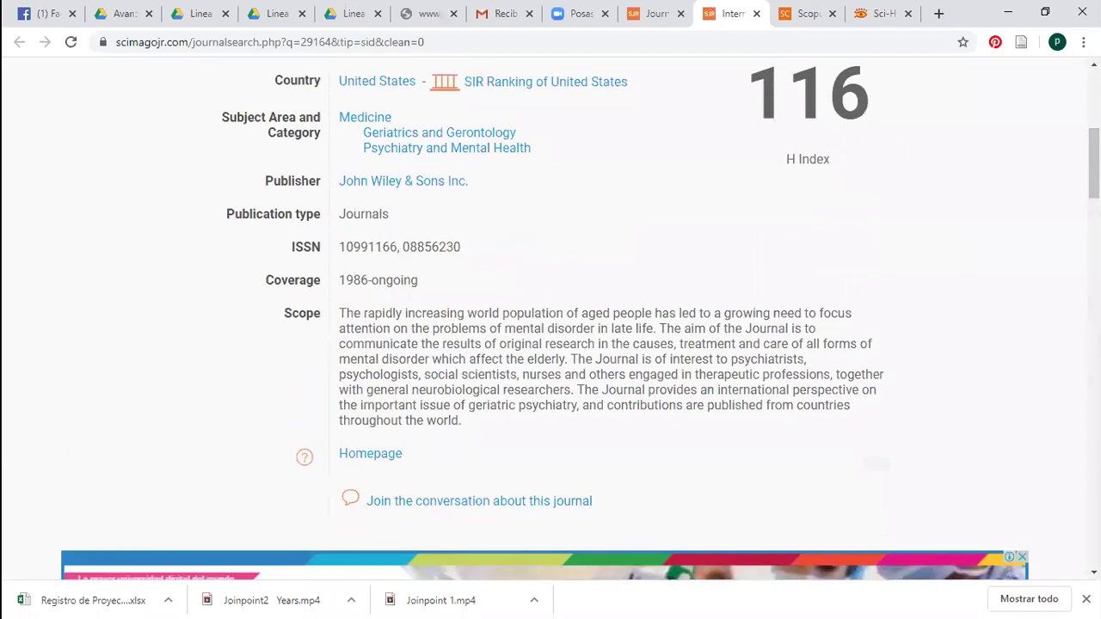
scroll(897, 151, up, 3)
scroll(898, 151, down, 2)
scroll(550, 318, down, 3)
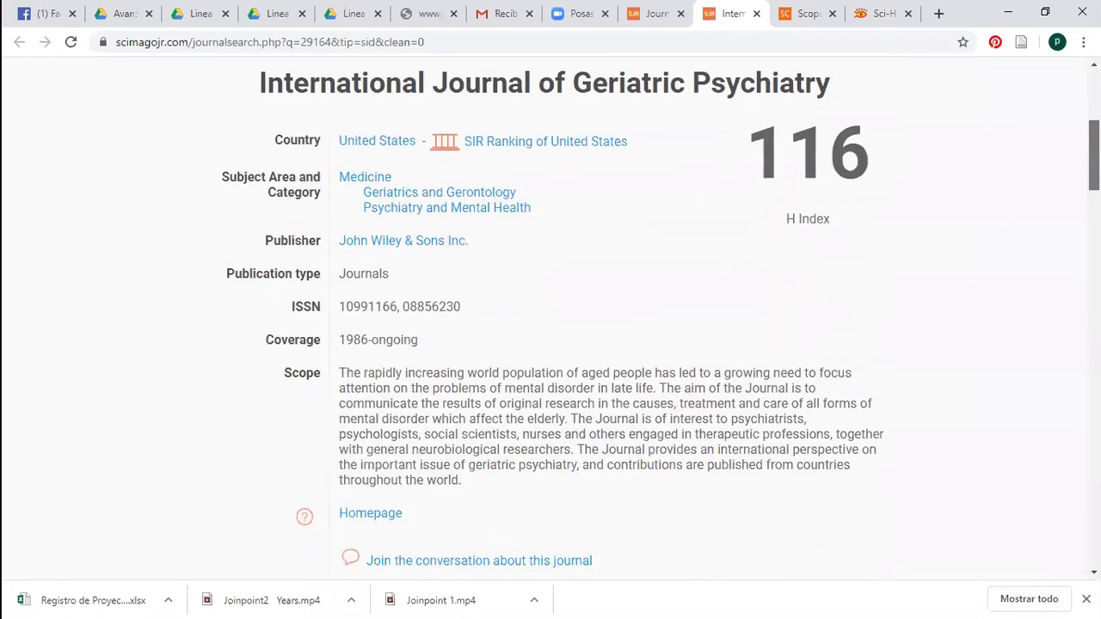
scroll(446, 379, down, 7)
scroll(446, 379, up, 5)
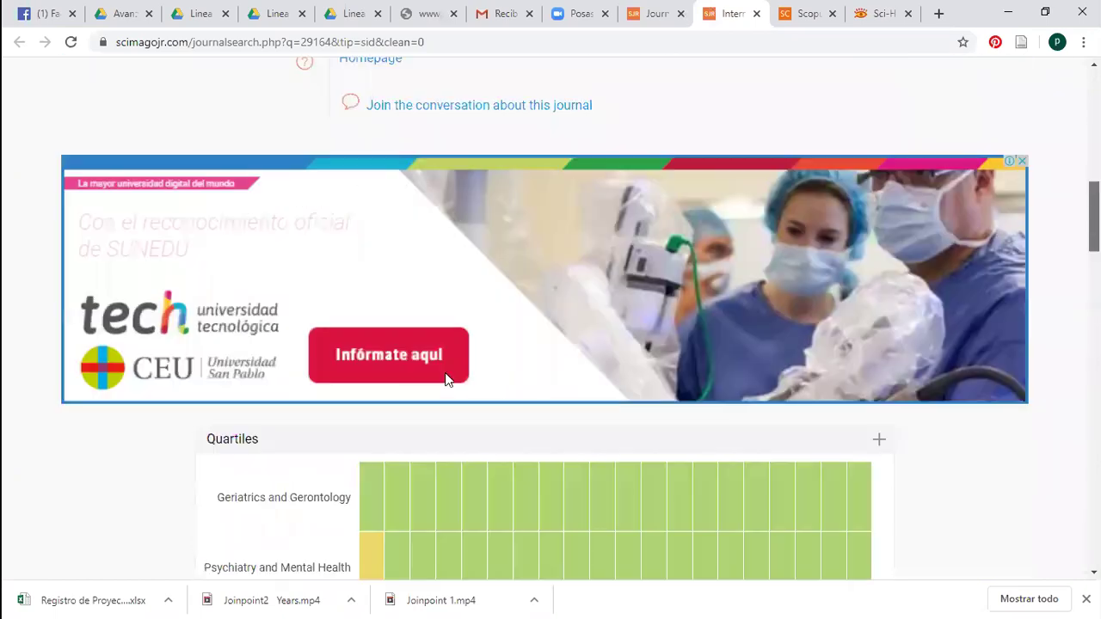
scroll(369, 410, up, 4)
Try the journal's Homepage link, close the 403 Wiley page, and select the journal title
click(370, 395)
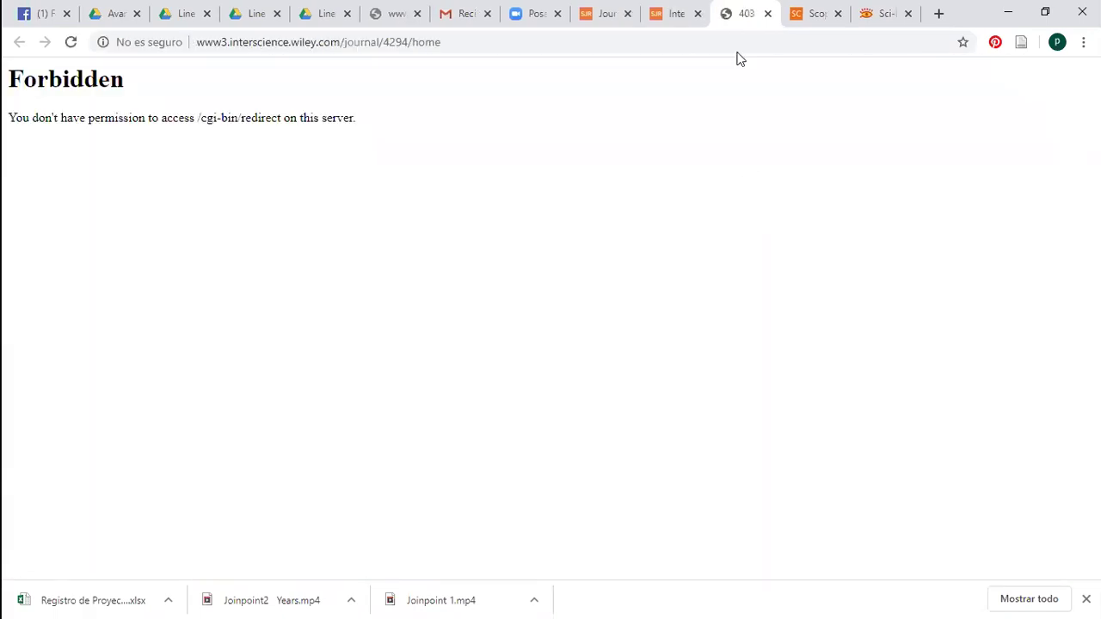
key(ctrl+w)
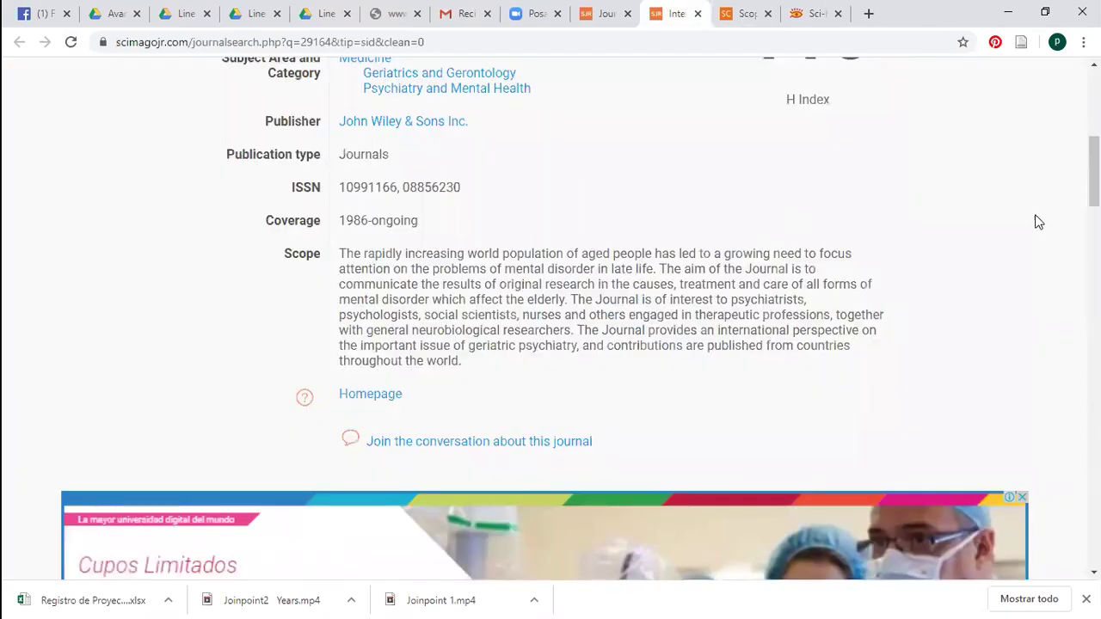
scroll(241, 349, up, 5)
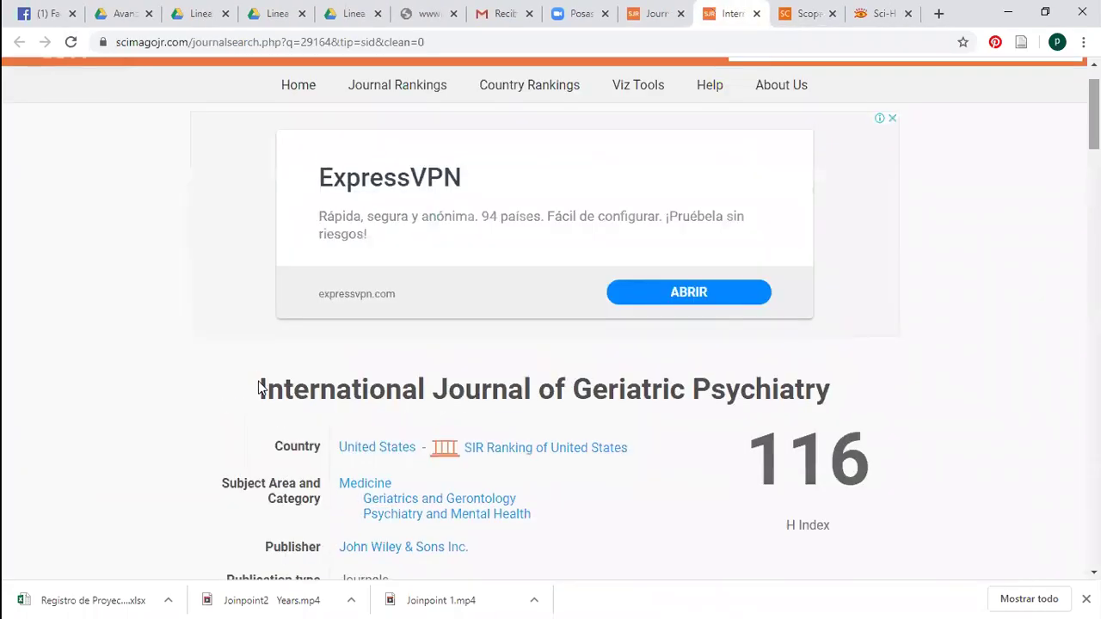
drag(258, 389, 853, 392)
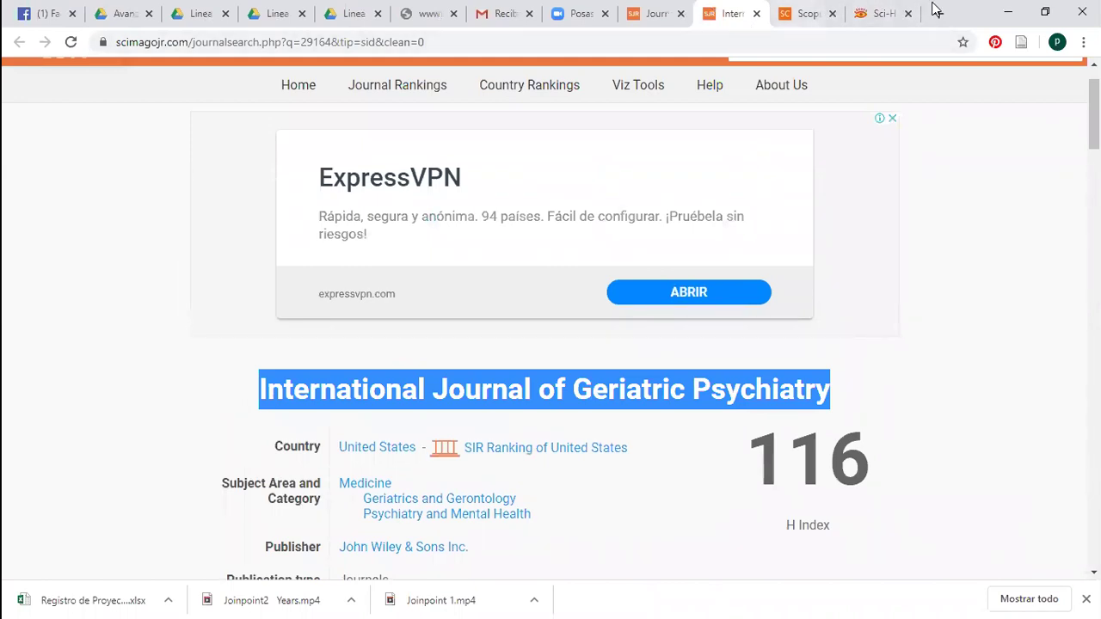
Search the web for 'International Journal of Geriatric Psychiatry' in a new tab
key(ctrl+c)
key(ctrl+t)
key(ctrl+v)
key(Return)
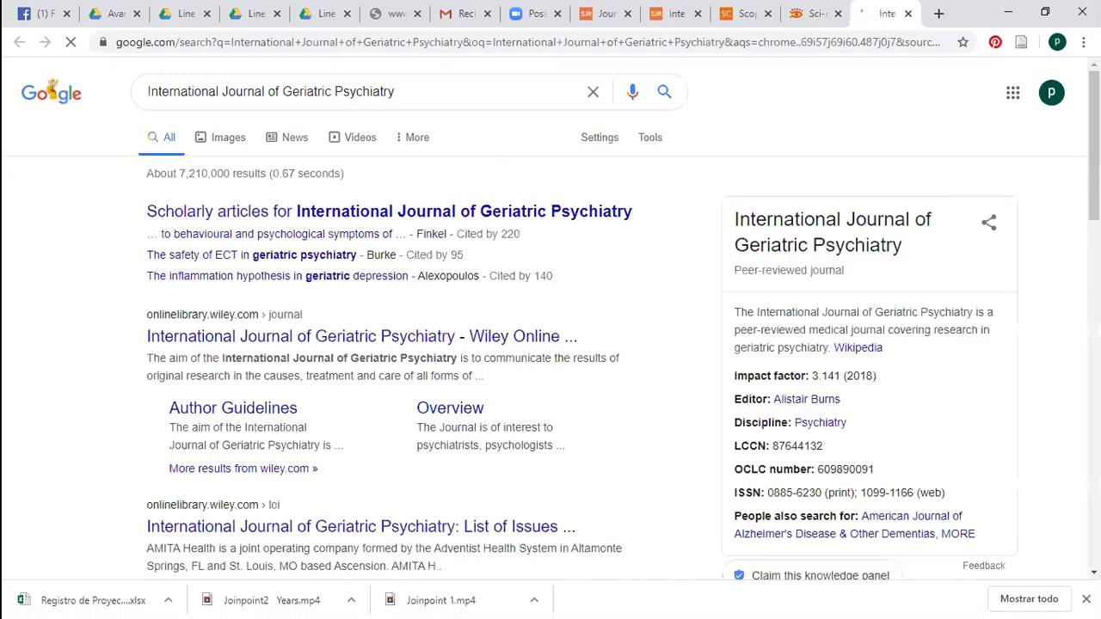
Open the journal's Wiley Online Library page, showing impact factor 3.141
scroll(550, 344, down, 3)
scroll(652, 237, up, 3)
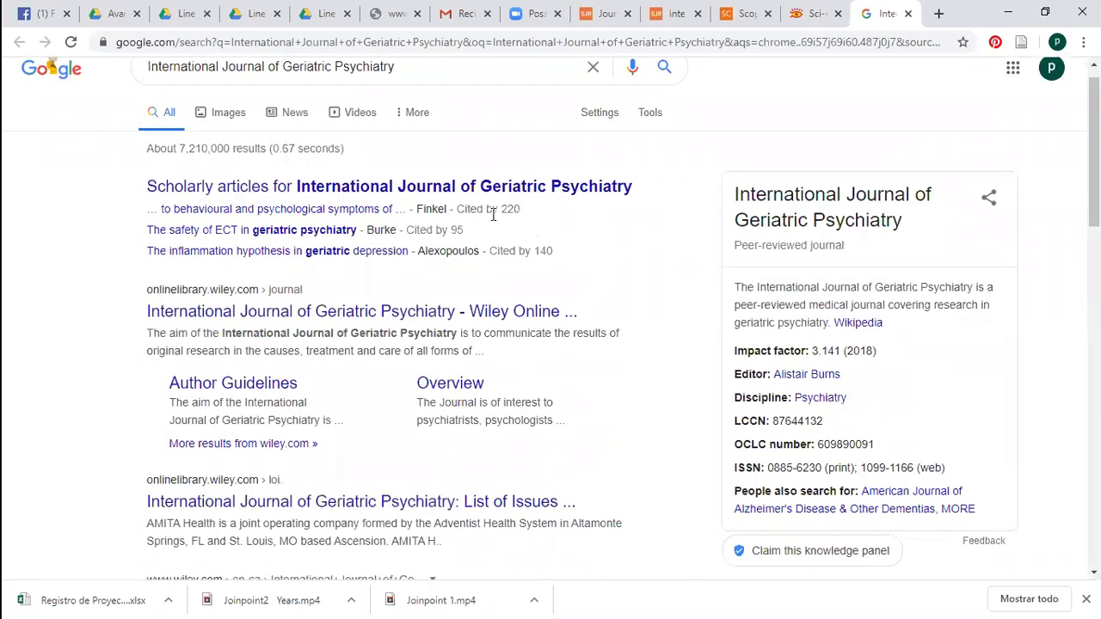
click(454, 314)
scroll(560, 319, down, 1)
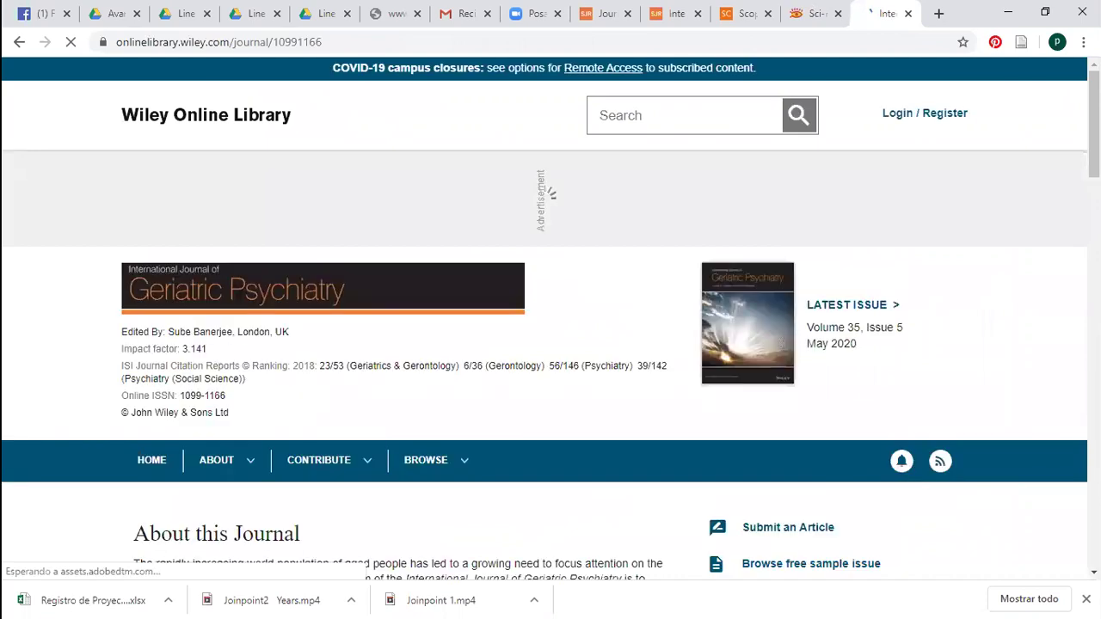
Open the Barts dementia inventory article (gps.5313), paywalled with access from $8.00 to $49.00
scroll(551, 344, down, 5)
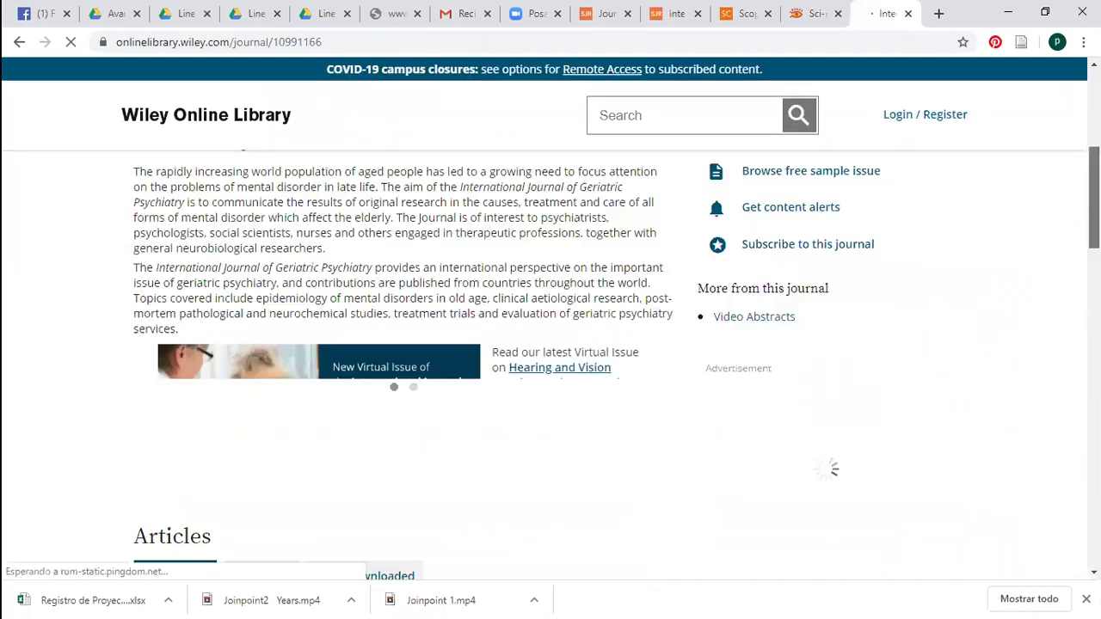
scroll(278, 233, down, 4)
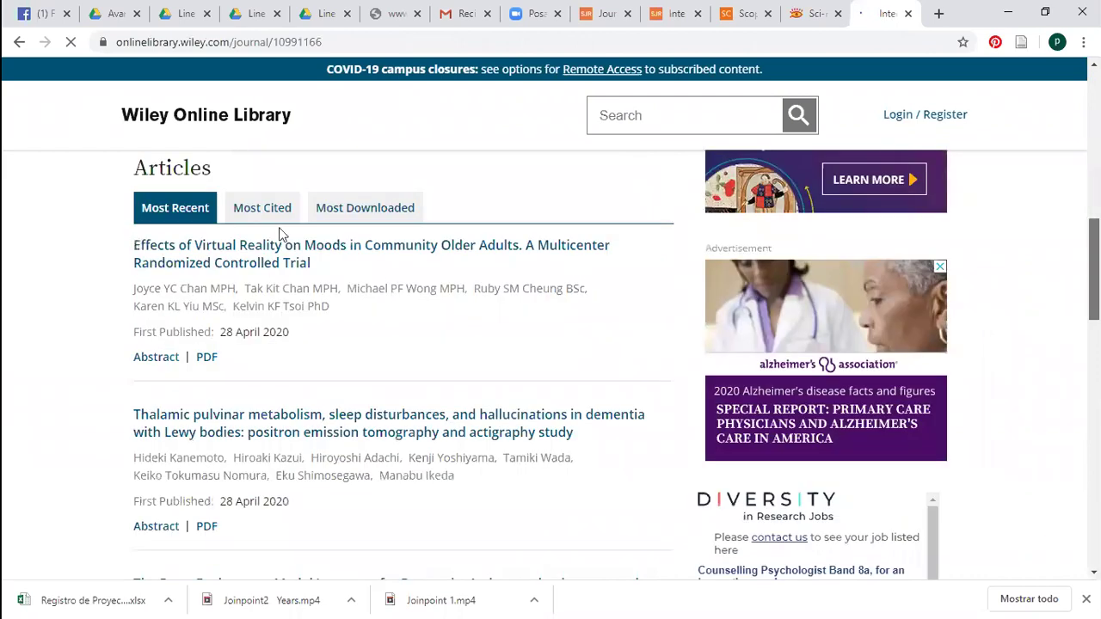
scroll(152, 203, down, 2)
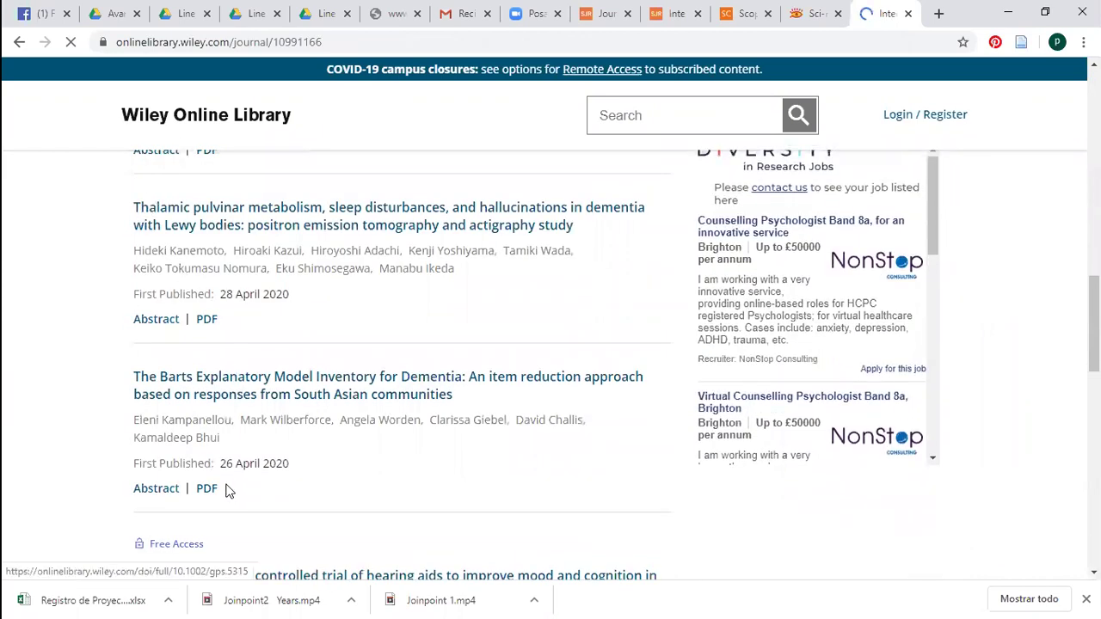
click(214, 496)
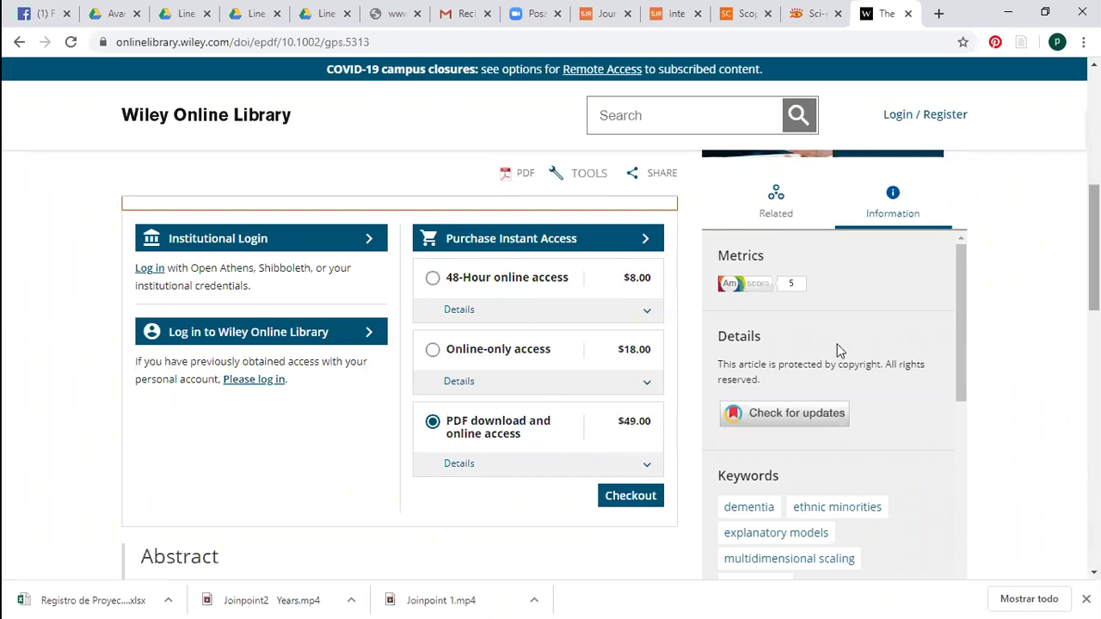
Try the Barts article's DOI on Sci-Hub, then return to the Wiley journal page after it loads blank
scroll(1094, 241, up, 1)
scroll(640, 345, up, 4)
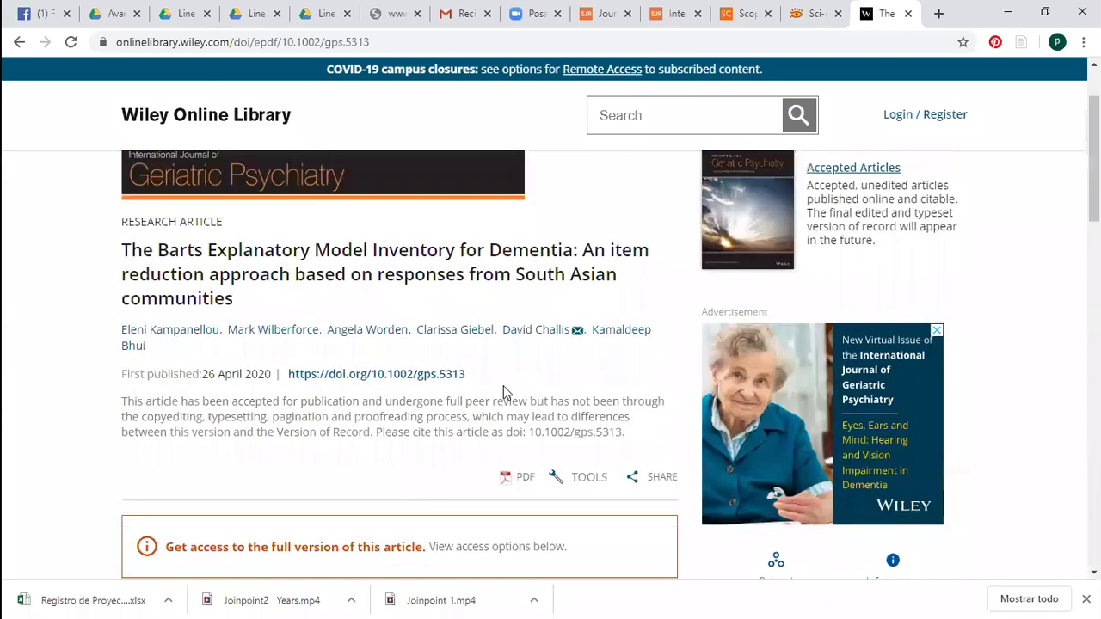
drag(277, 387, 494, 374)
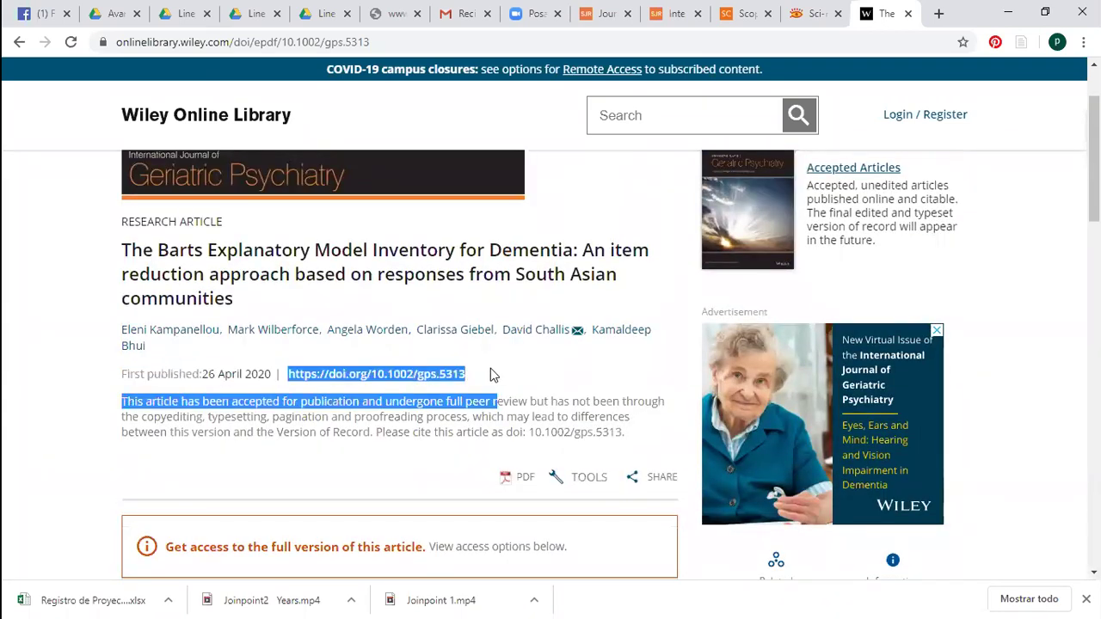
triple_click(298, 370)
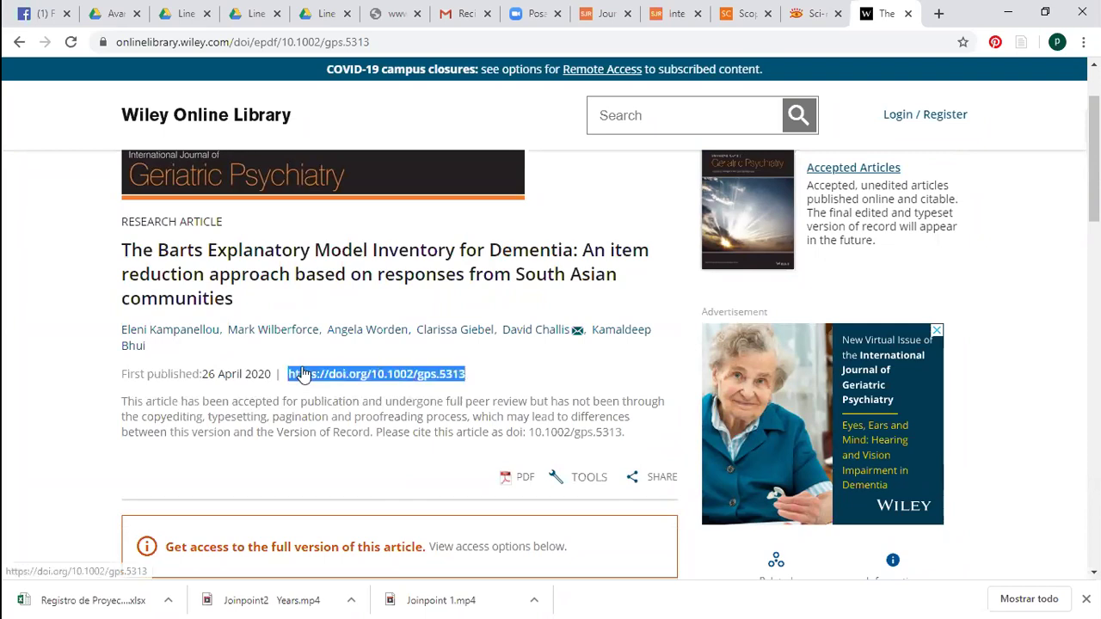
click(593, 37)
text(sci-hub.tw)
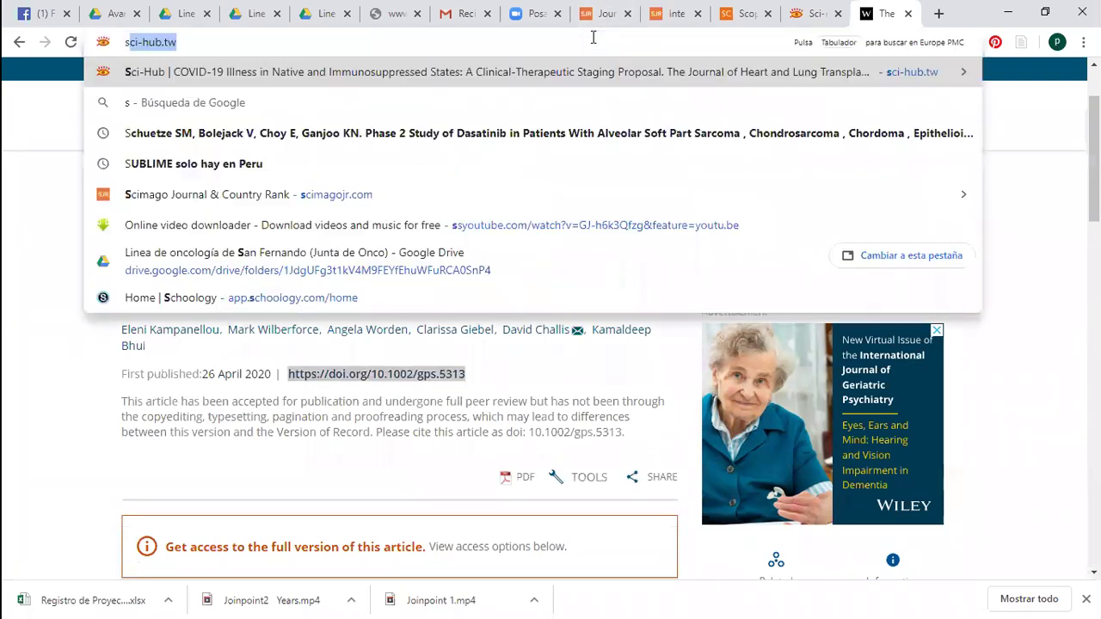
key(Return)
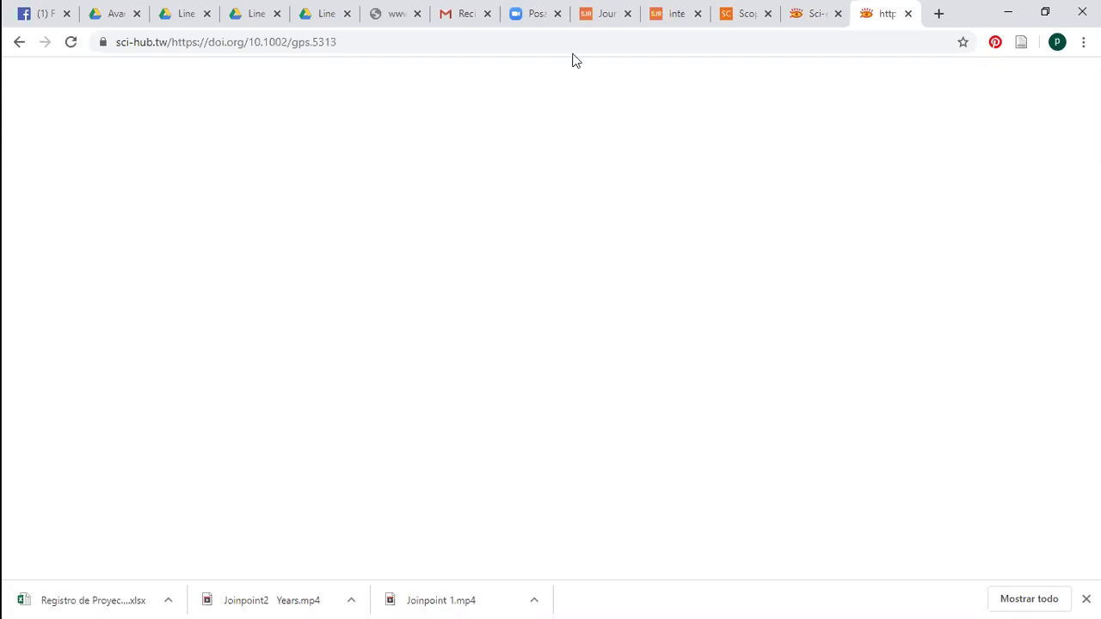
click(15, 47)
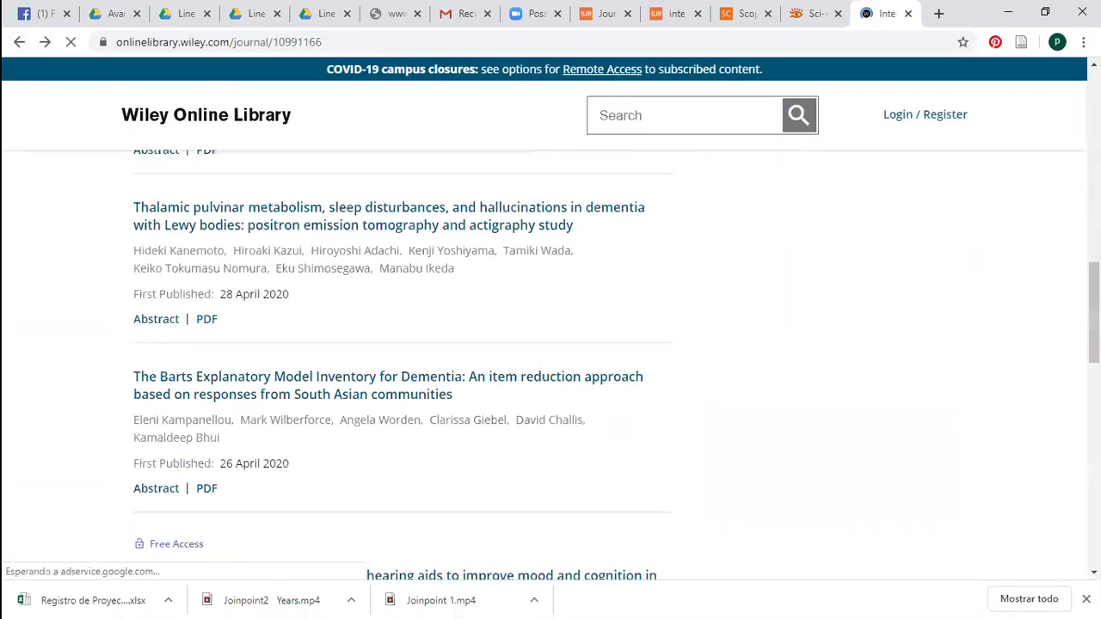
Scroll the journal list and the open-access Brief Assessment of Impaired Cognition validation PDF
scroll(416, 268, down, 8)
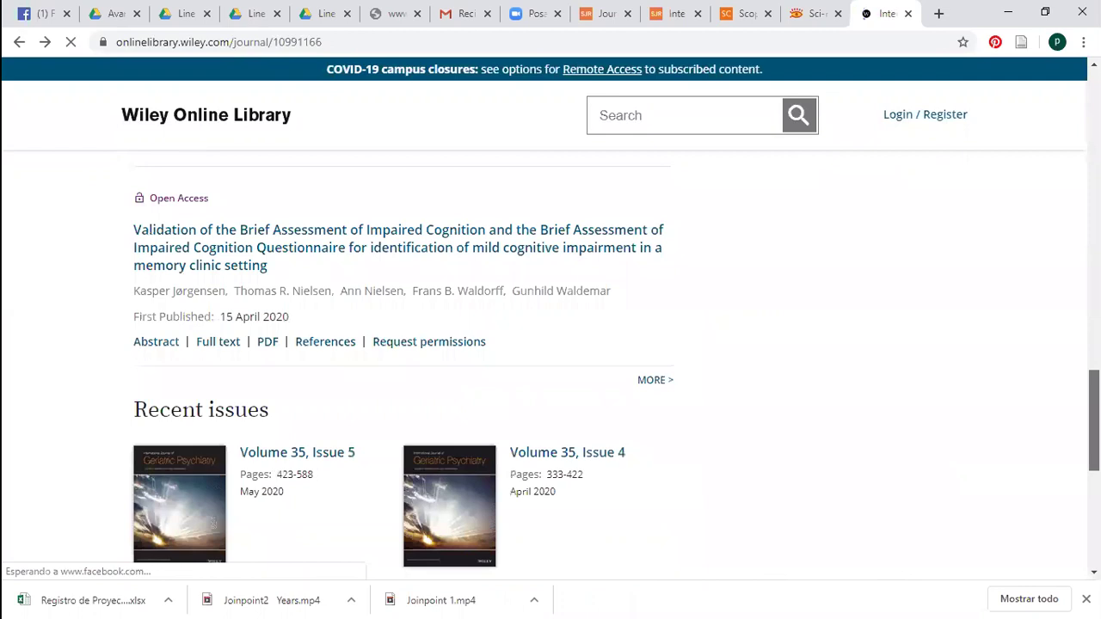
scroll(831, 393, up, 2)
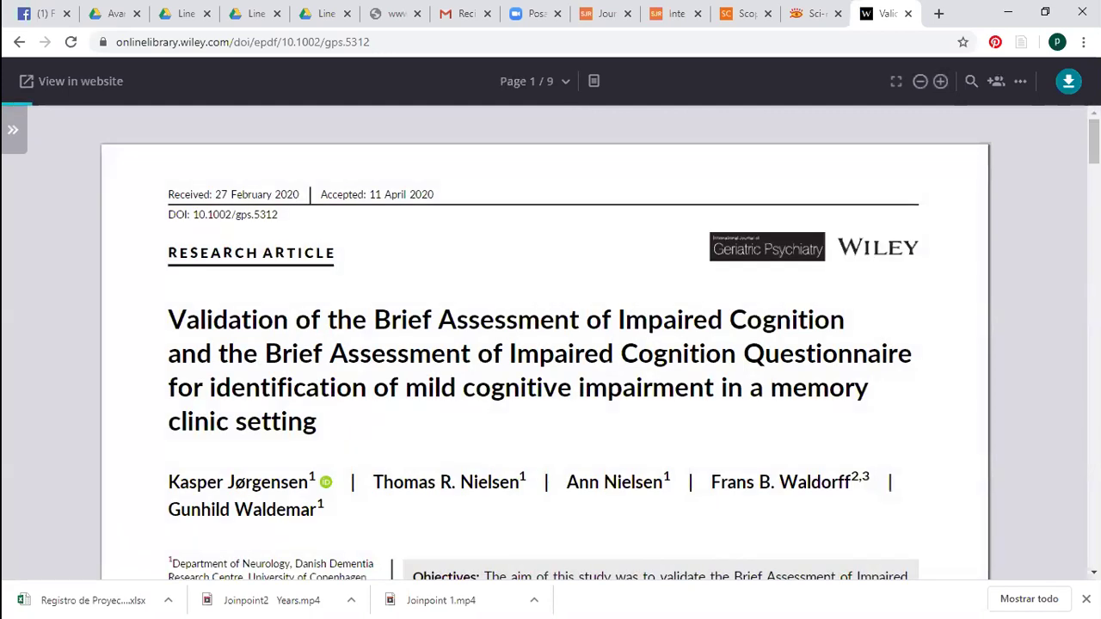
scroll(551, 344, down, 3)
scroll(550, 343, down, 1)
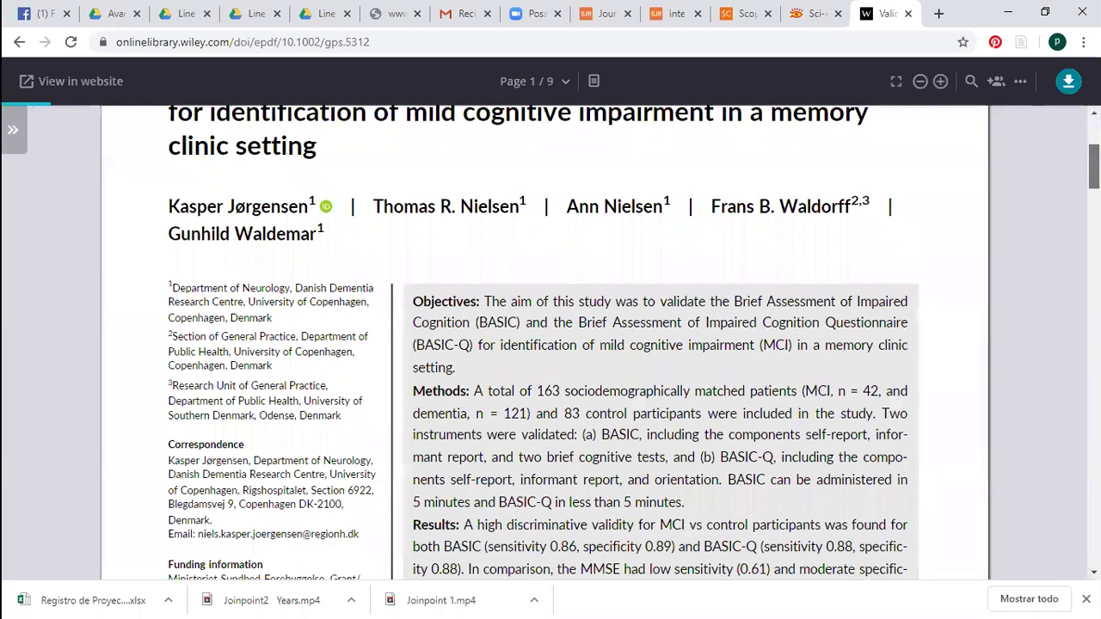
scroll(550, 344, down, 6)
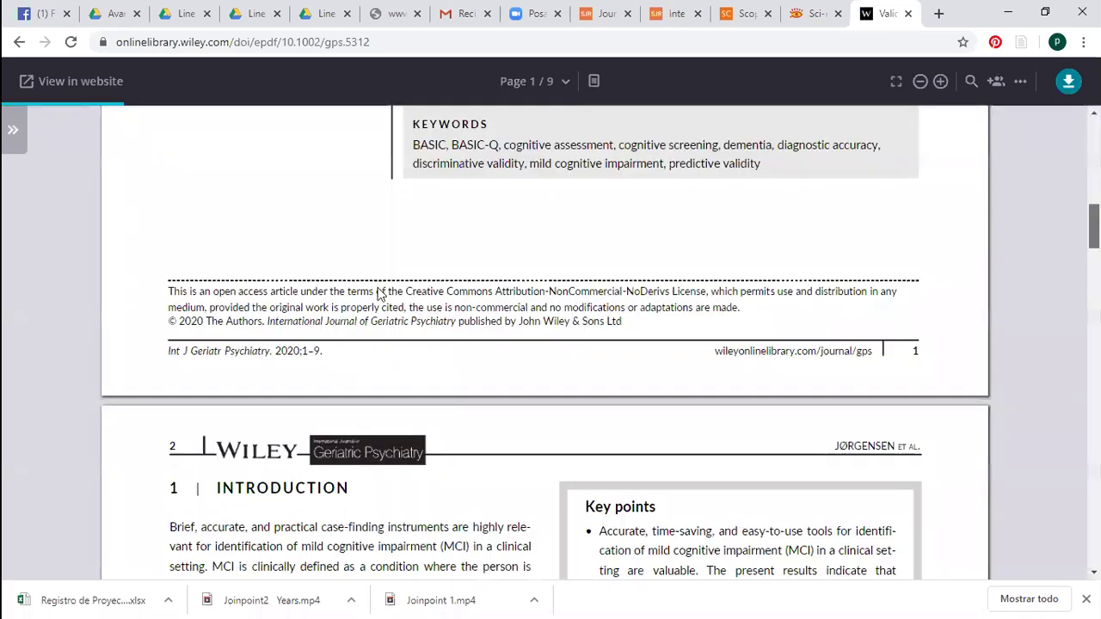
scroll(160, 194, up, 6)
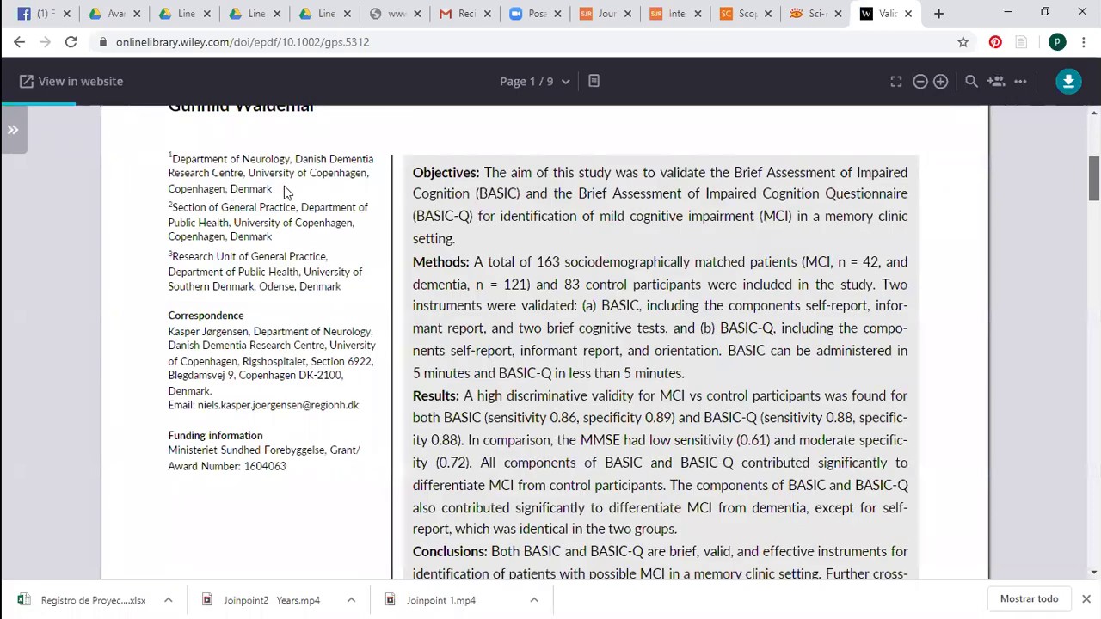
scroll(153, 198, up, 5)
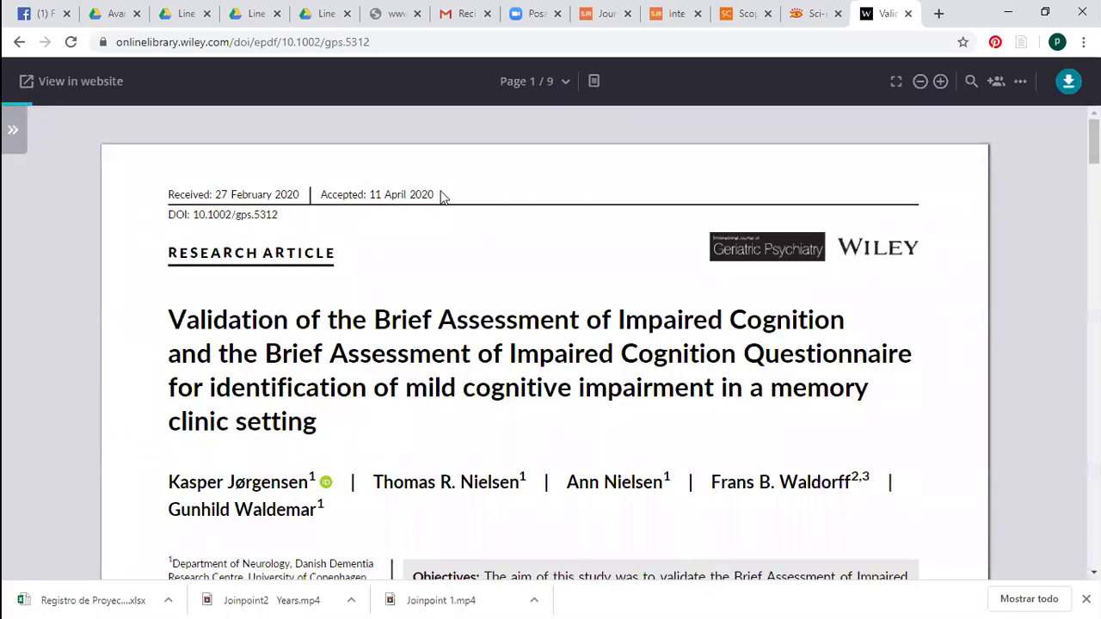
Highlight the received (27 February 2020) and accepted (11 April 2020) dates, then clear the selection
drag(396, 195, 311, 194)
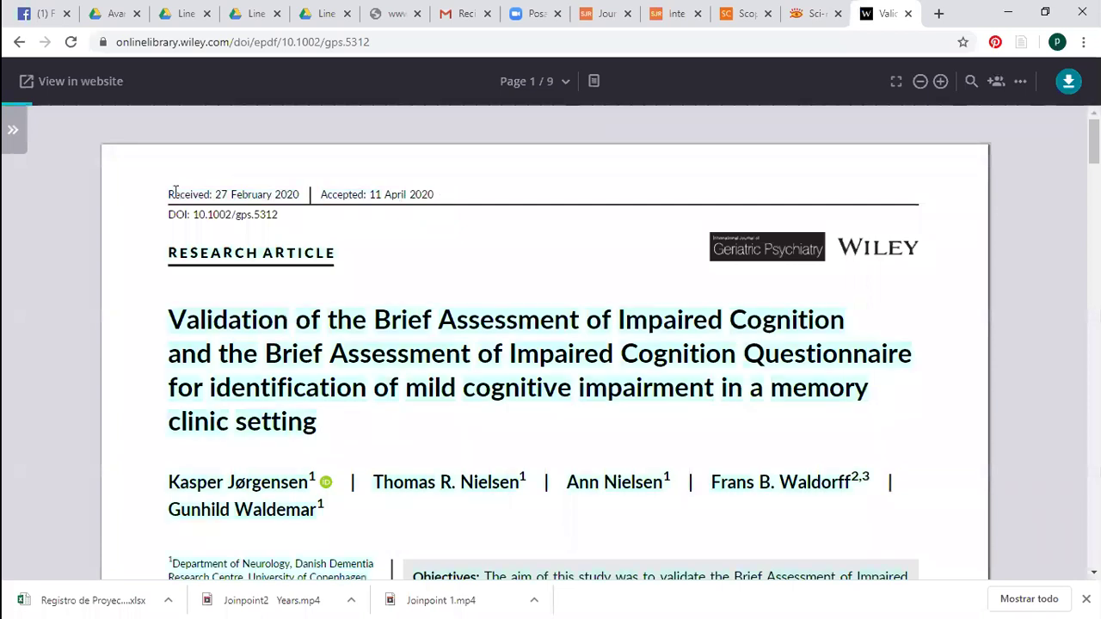
drag(172, 189, 440, 197)
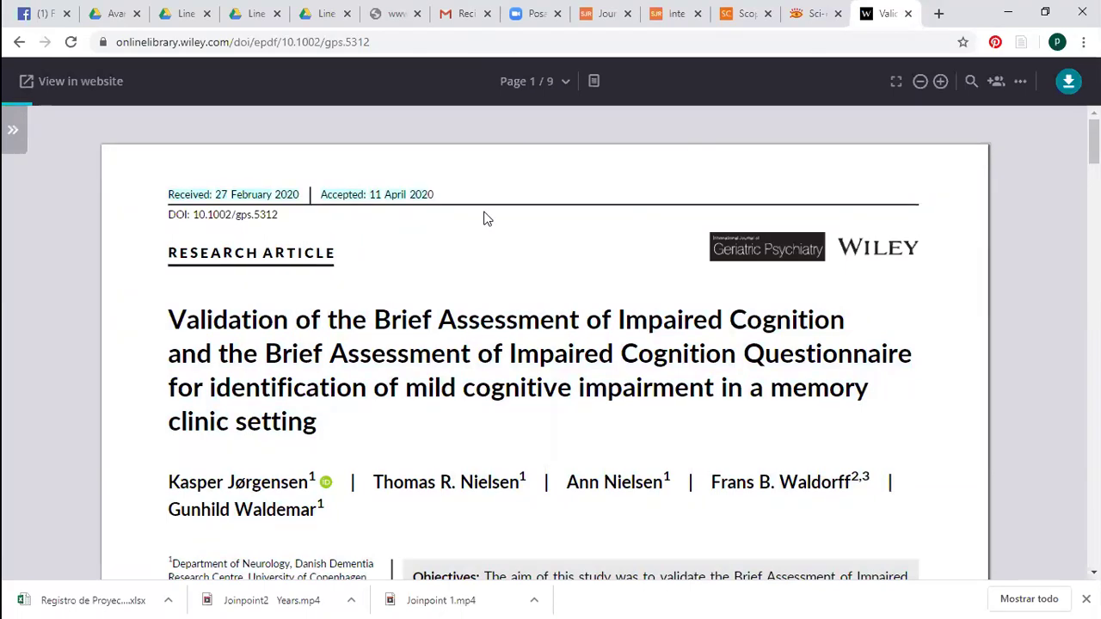
click(226, 196)
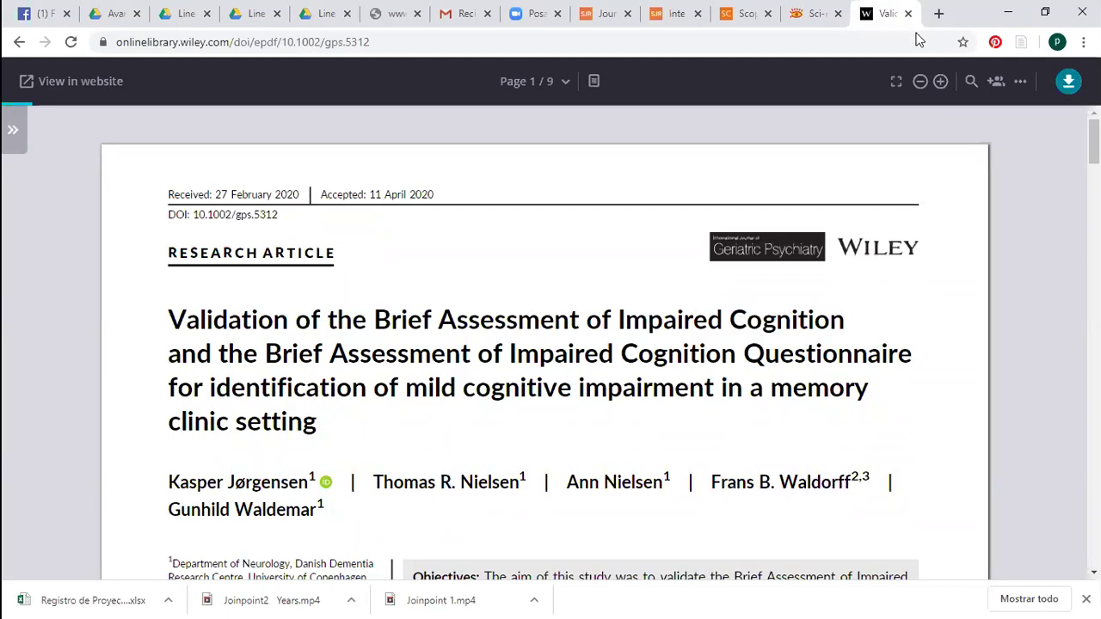
click(872, 49)
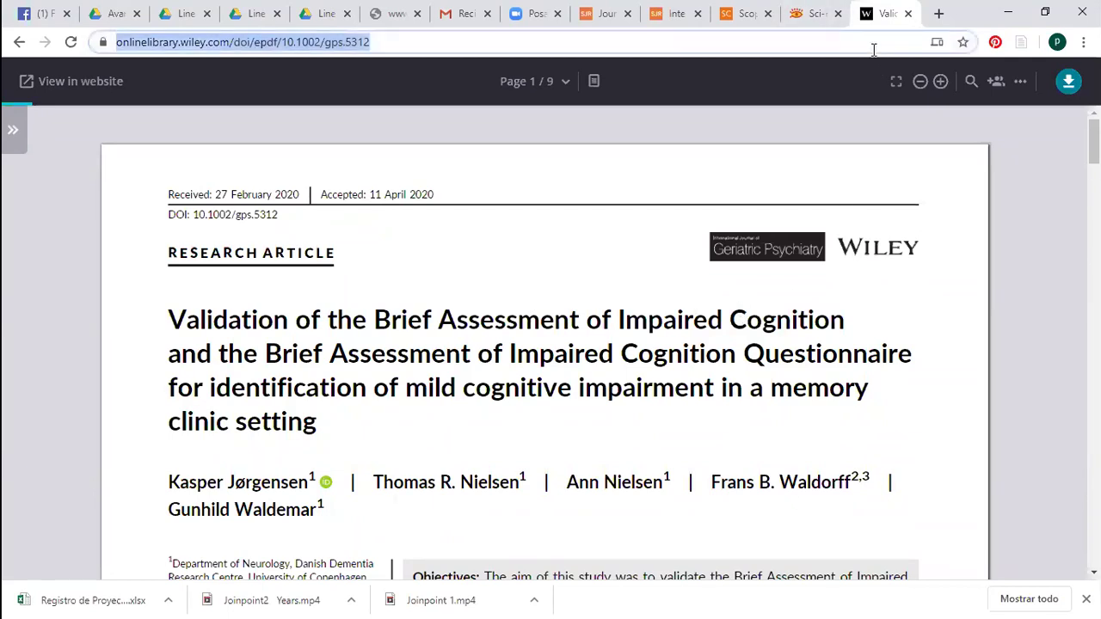
Go to Springer and search the site for 'Gastric cancer'
text(Spri)
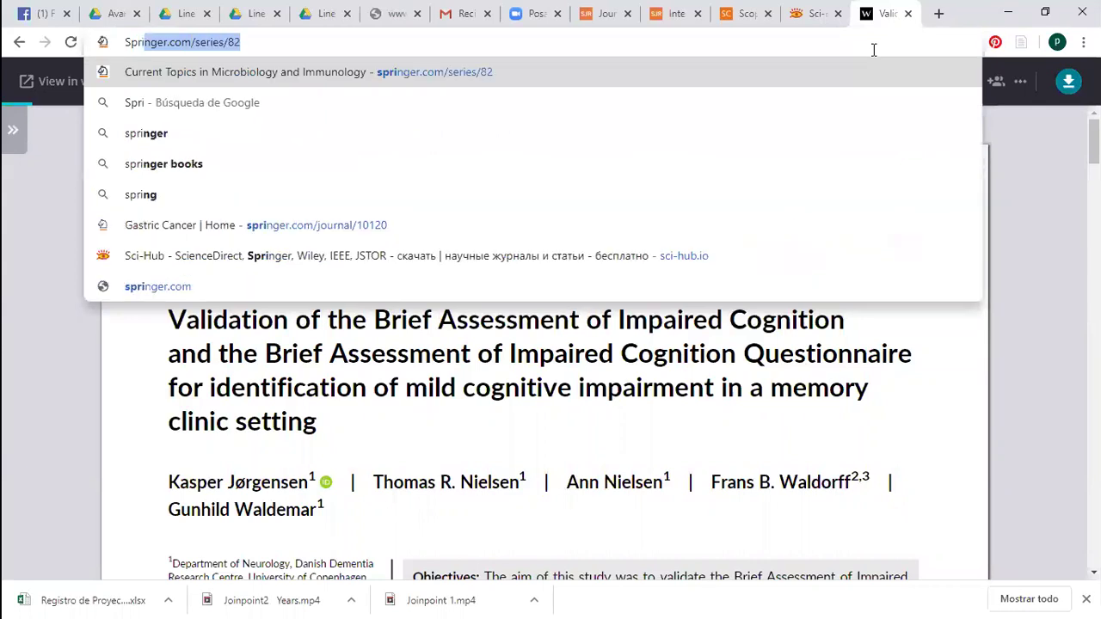
key(Return)
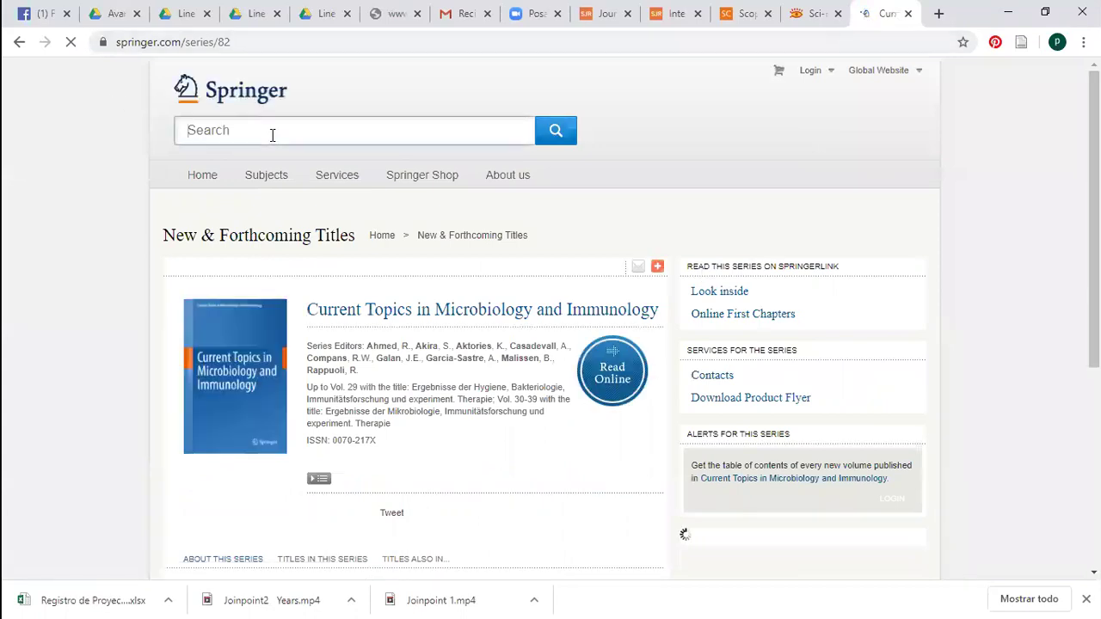
text(G)
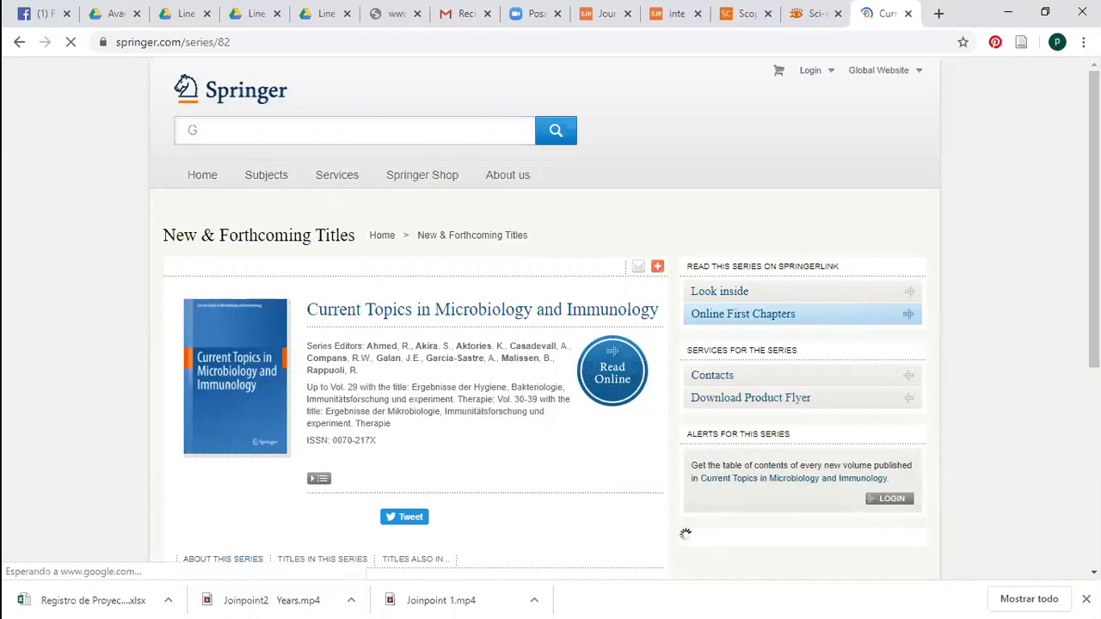
scroll(551, 318, down, 3)
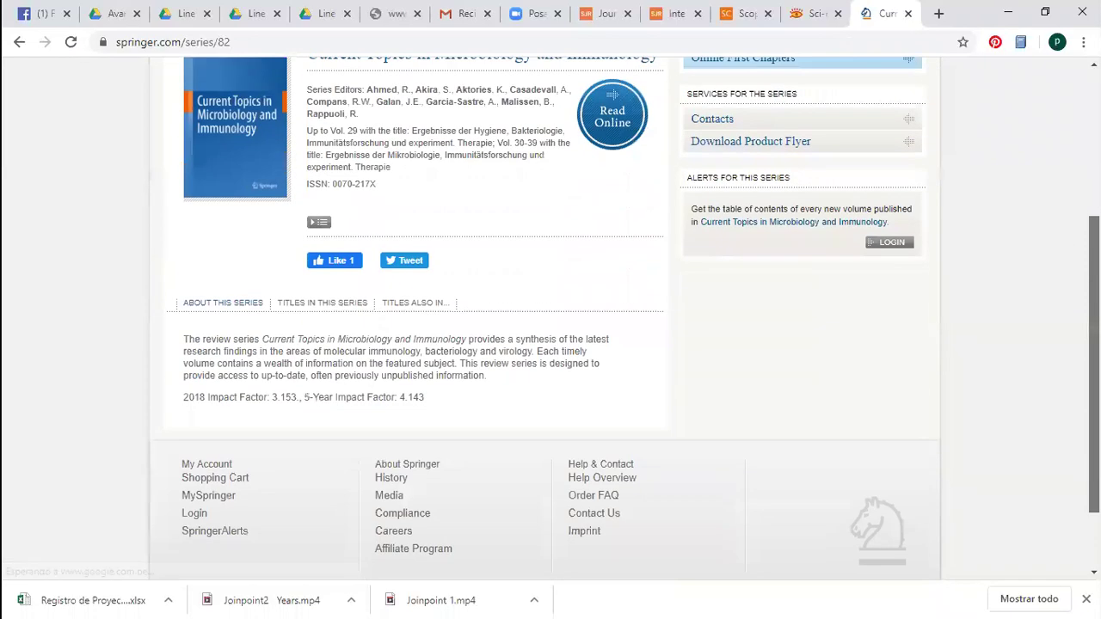
scroll(550, 319, down, 1)
scroll(1066, 211, up, 1)
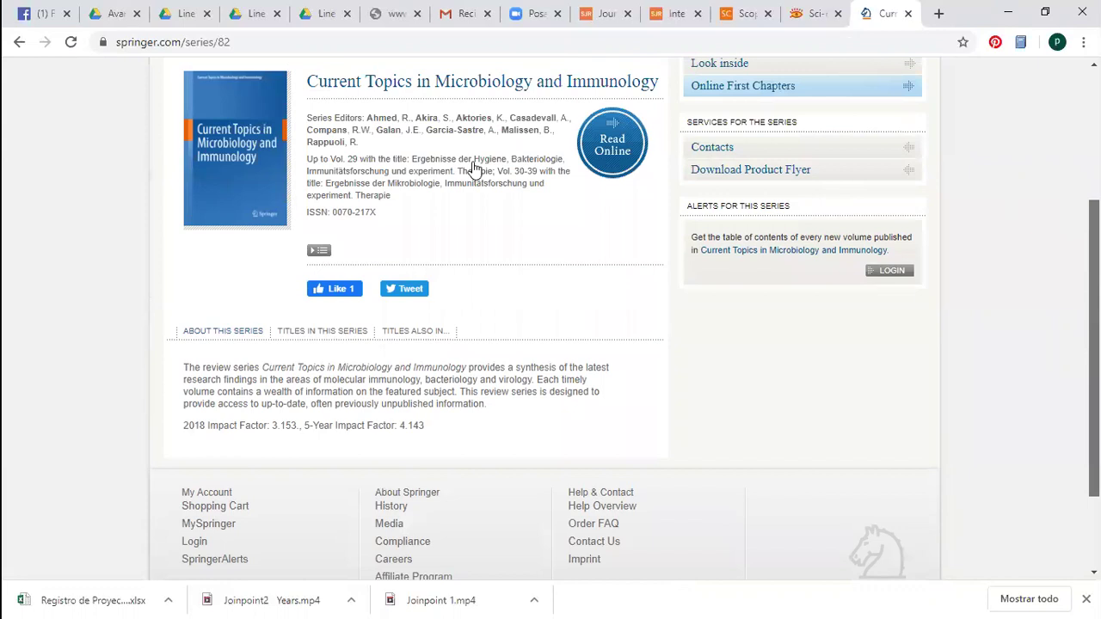
scroll(472, 170, up, 3)
click(351, 136)
text(as)
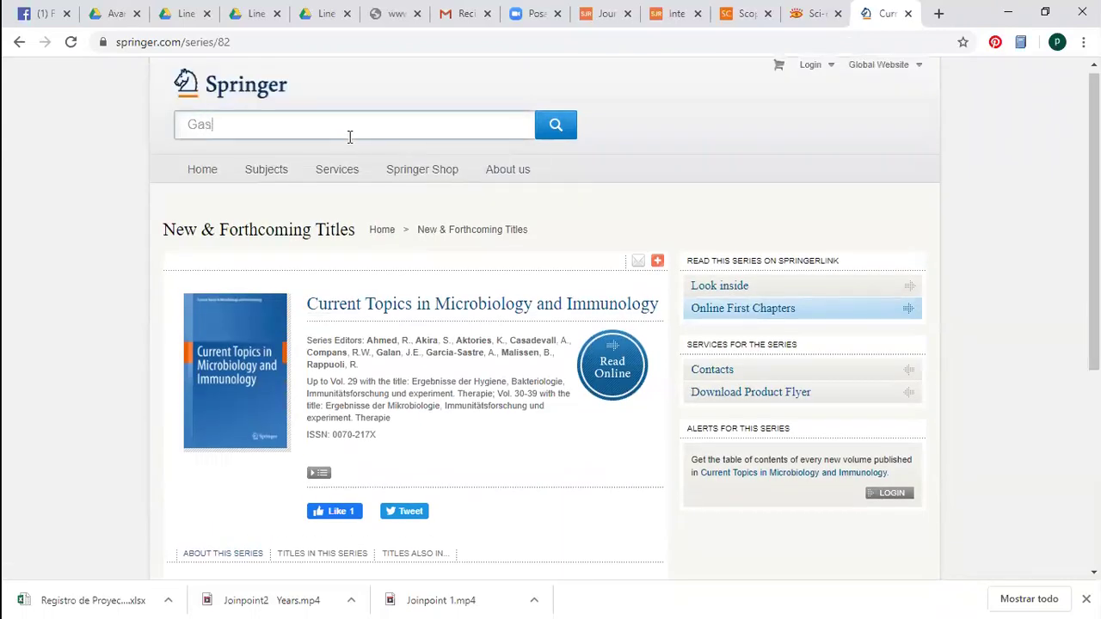
text(tric cancer)
key(Return)
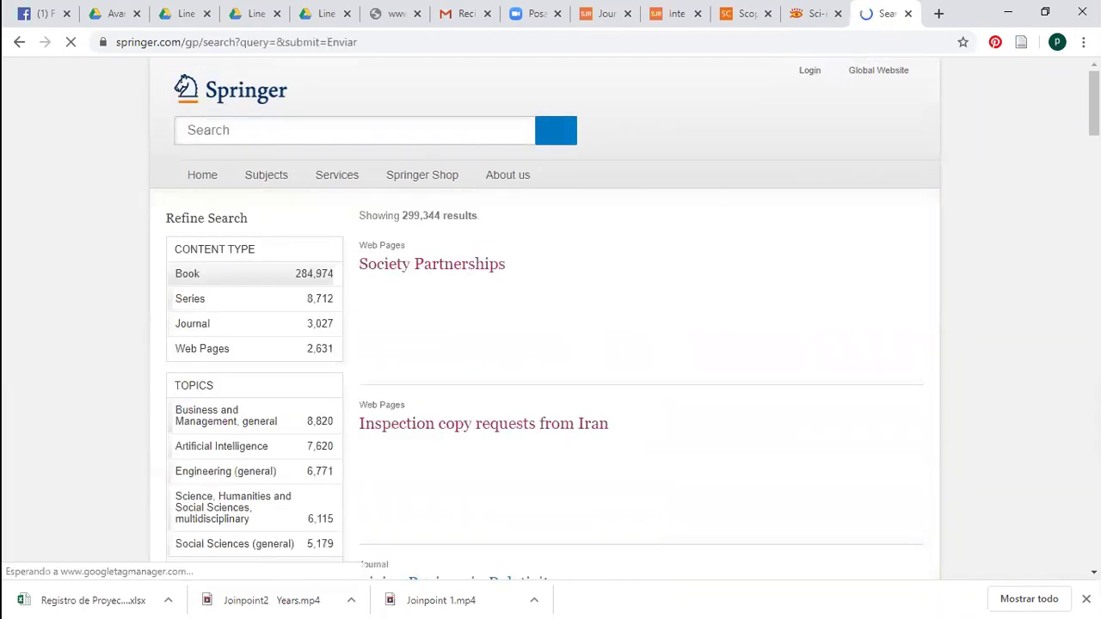
Filter the results to the Journal content type, showing 3,027 journals
scroll(323, 252, down, 1)
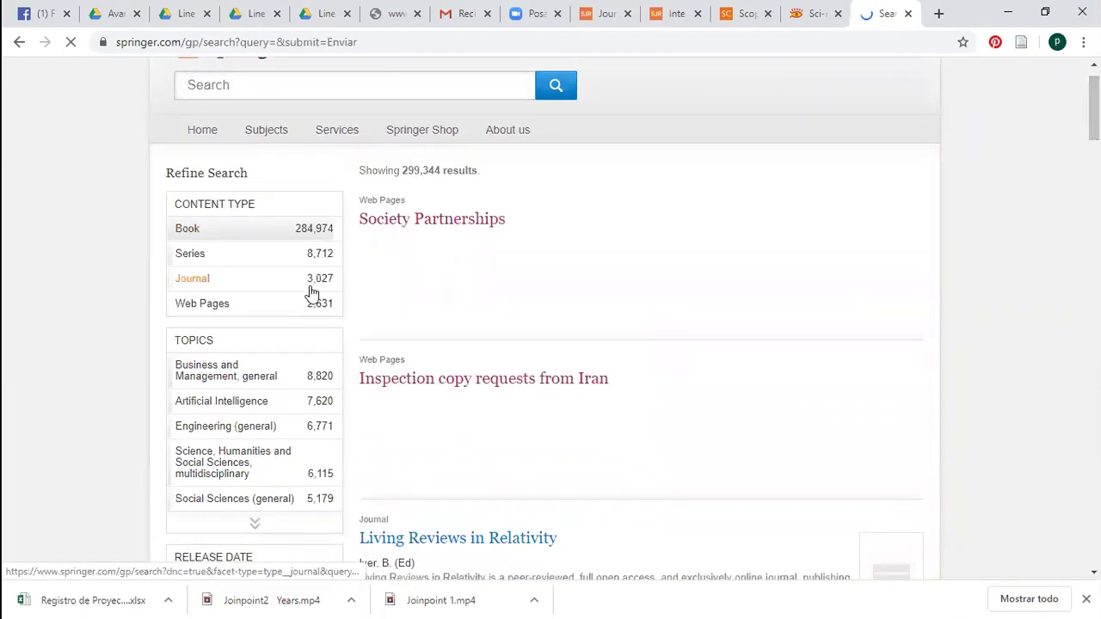
click(311, 286)
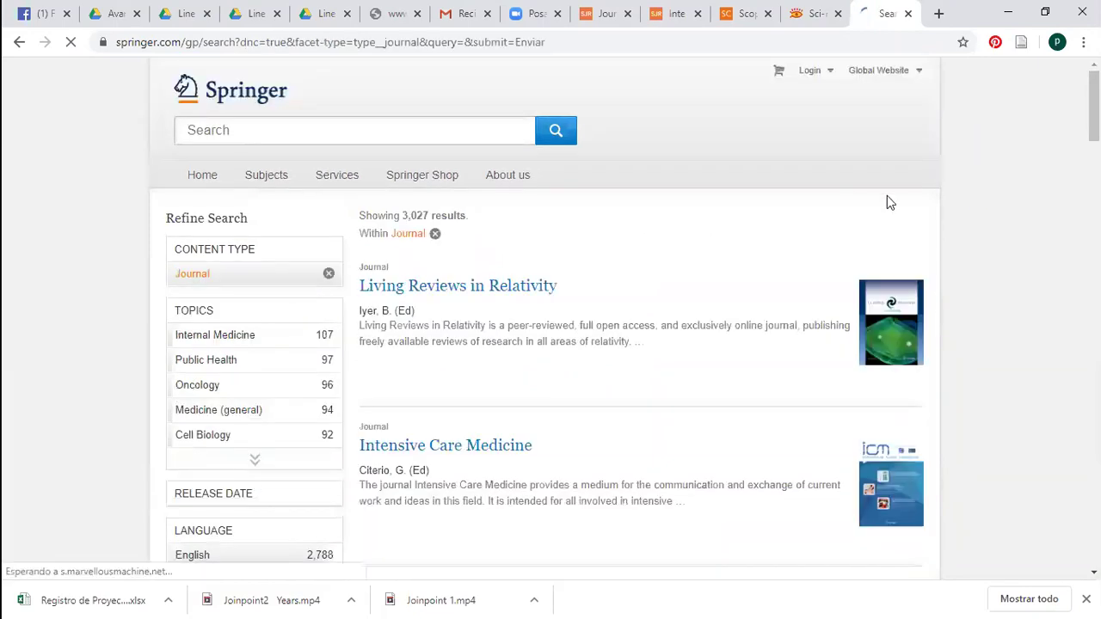
scroll(625, 318, down, 5)
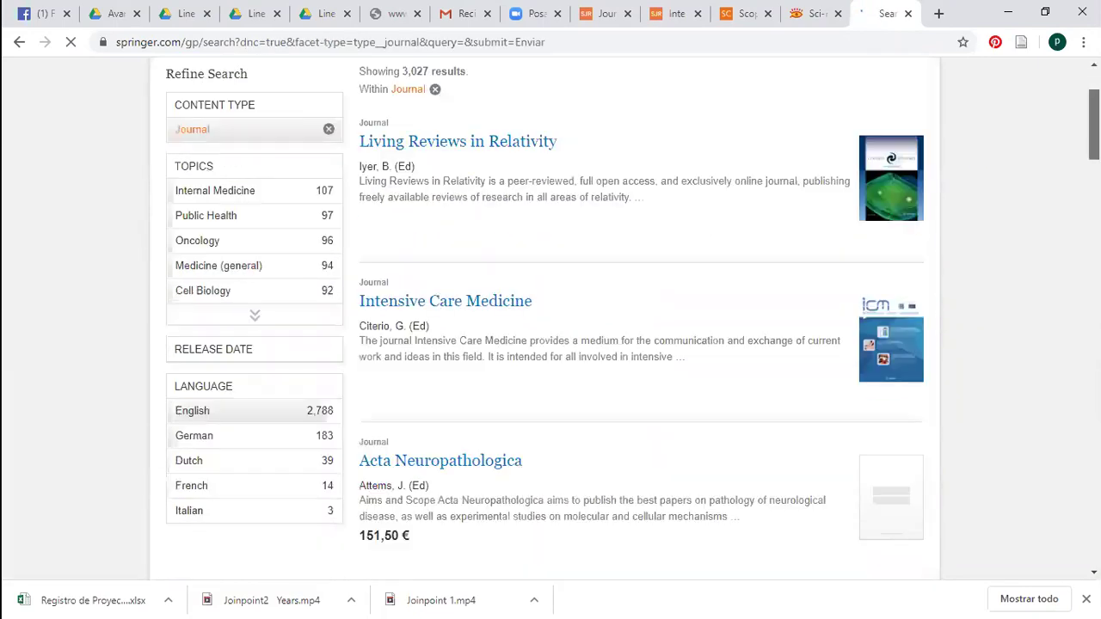
click(787, 40)
Search Google for 'gastric cancer journal' and open the Springer Gastric Cancer homepage
text(gastric cancer)
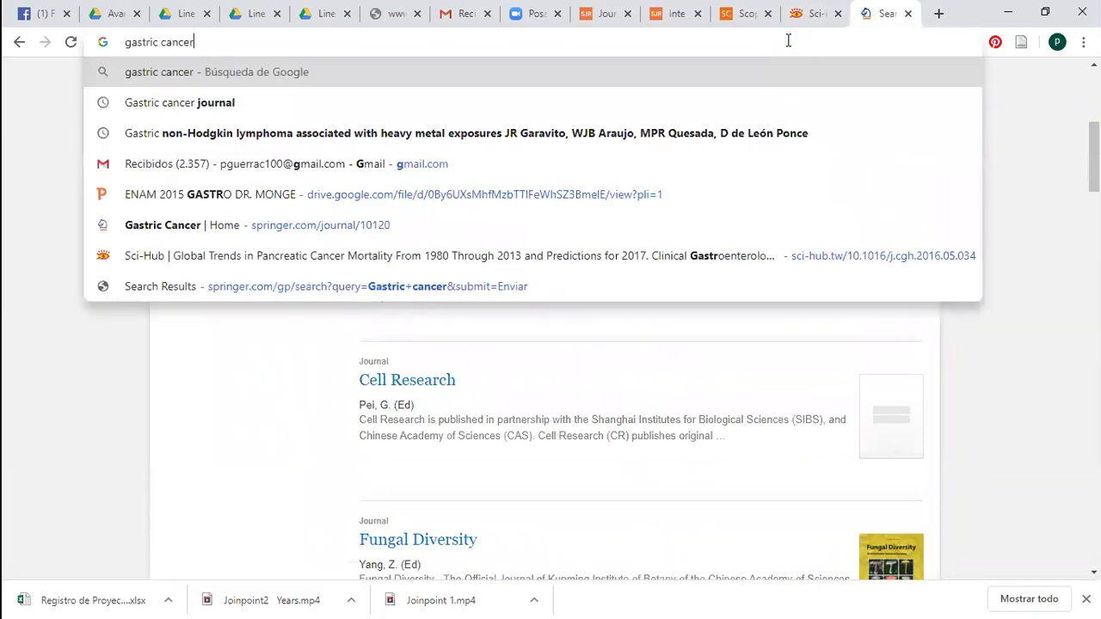
text( journal)
key(Return)
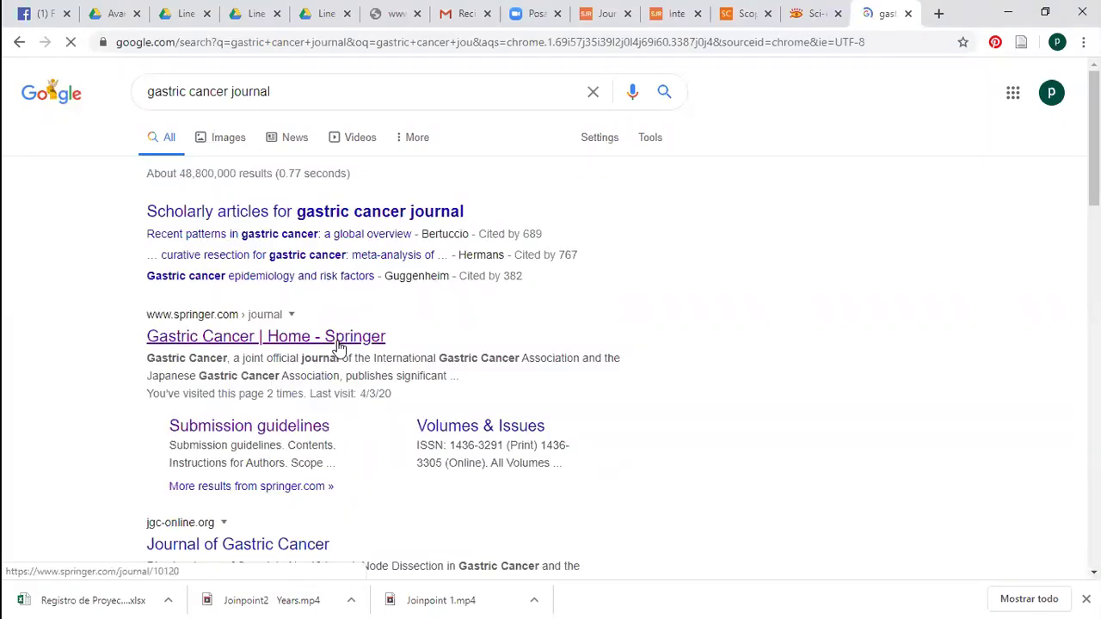
click(337, 340)
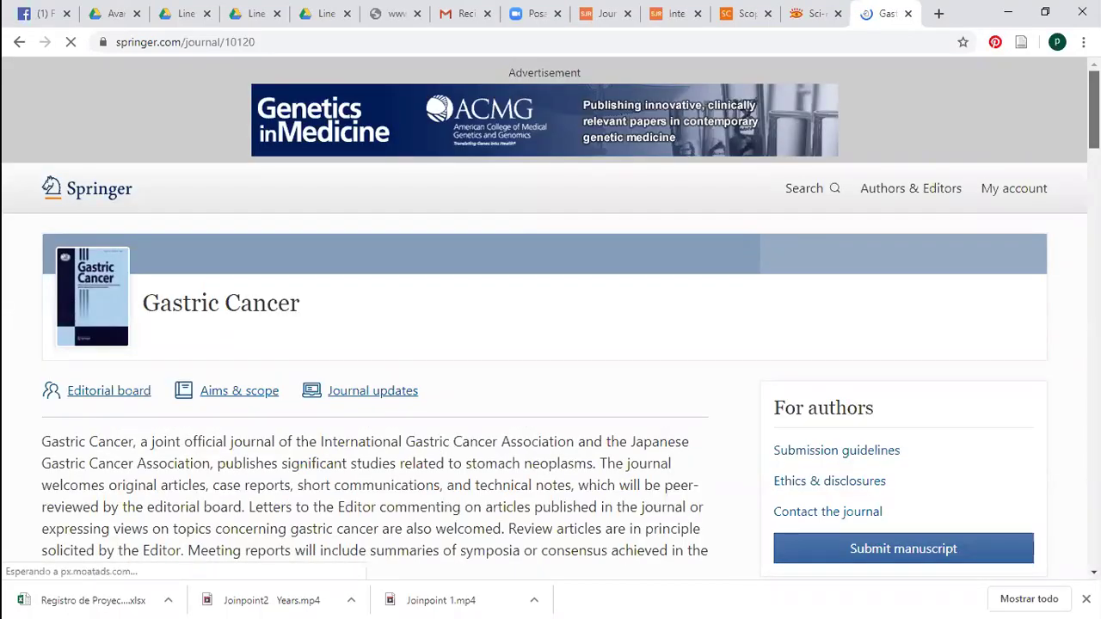
scroll(551, 315, down, 2)
scroll(551, 314, down, 3)
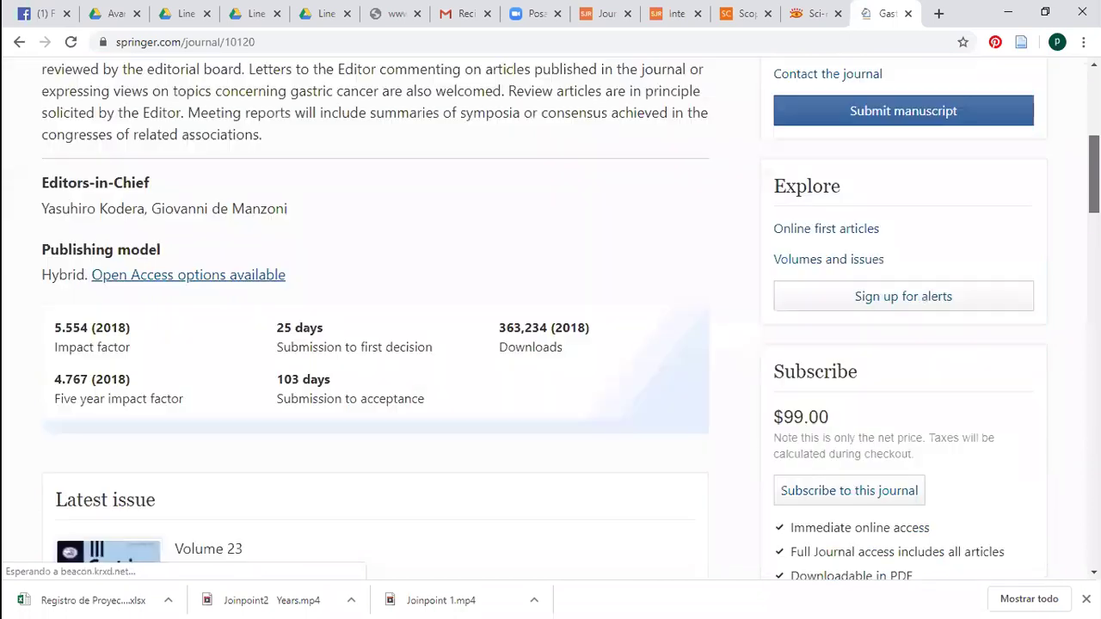
scroll(581, 171, up, 1)
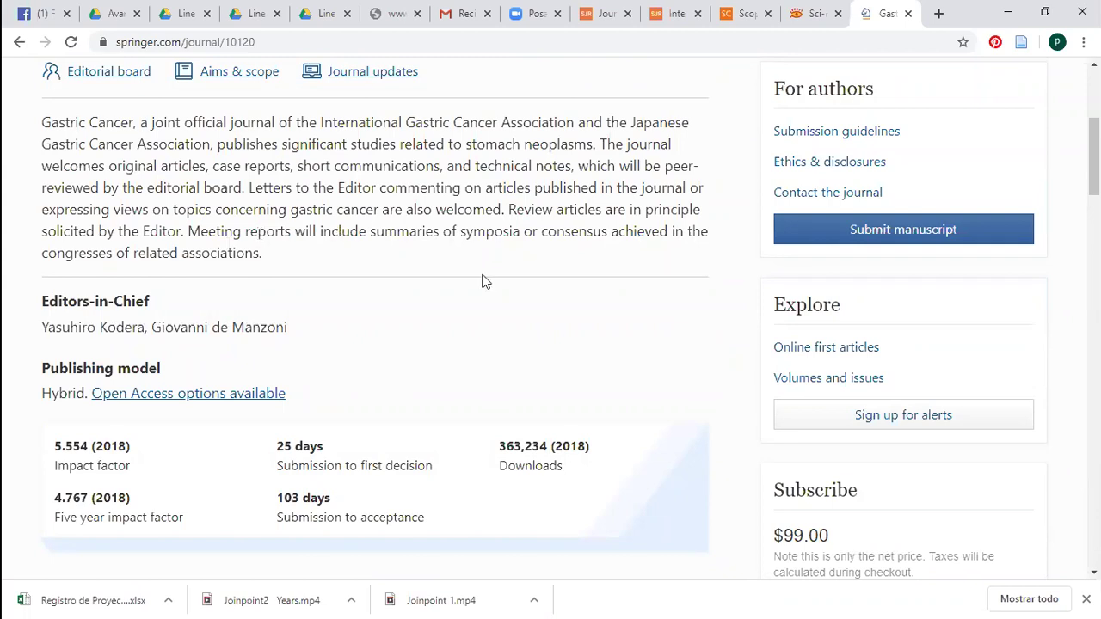
drag(43, 320, 289, 333)
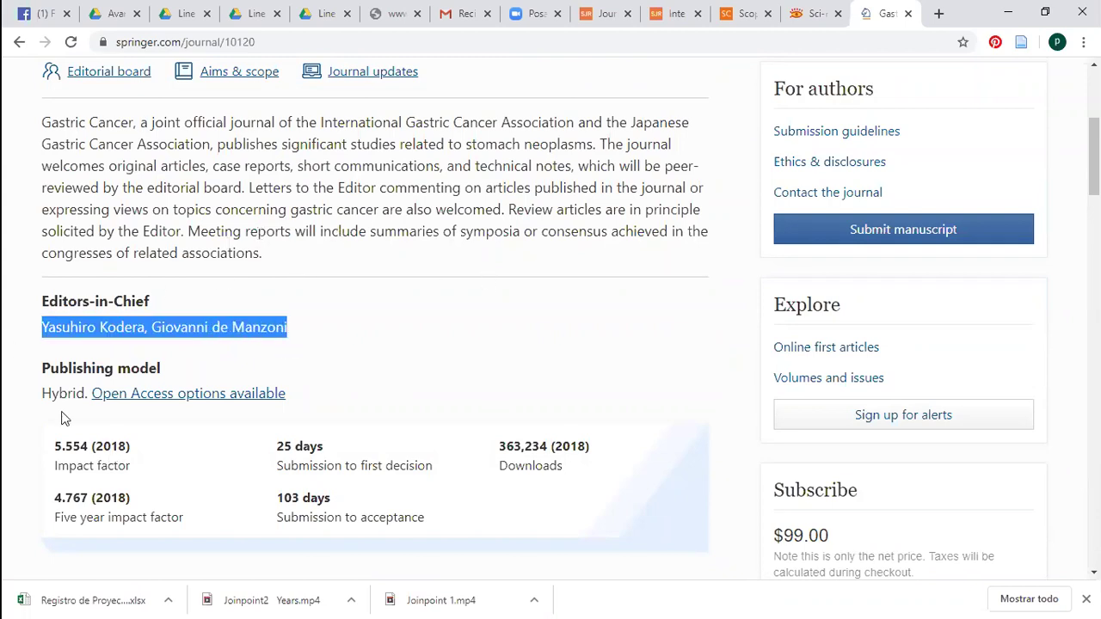
click(108, 370)
drag(146, 368, 73, 393)
click(44, 391)
click(39, 397)
click(206, 403)
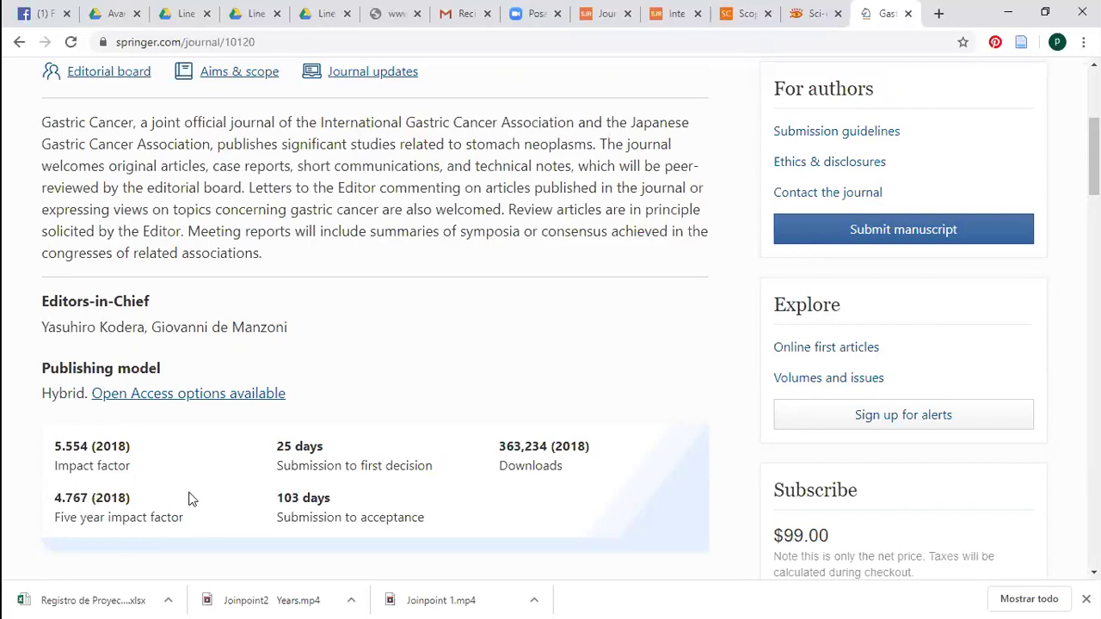
triple_click(361, 448)
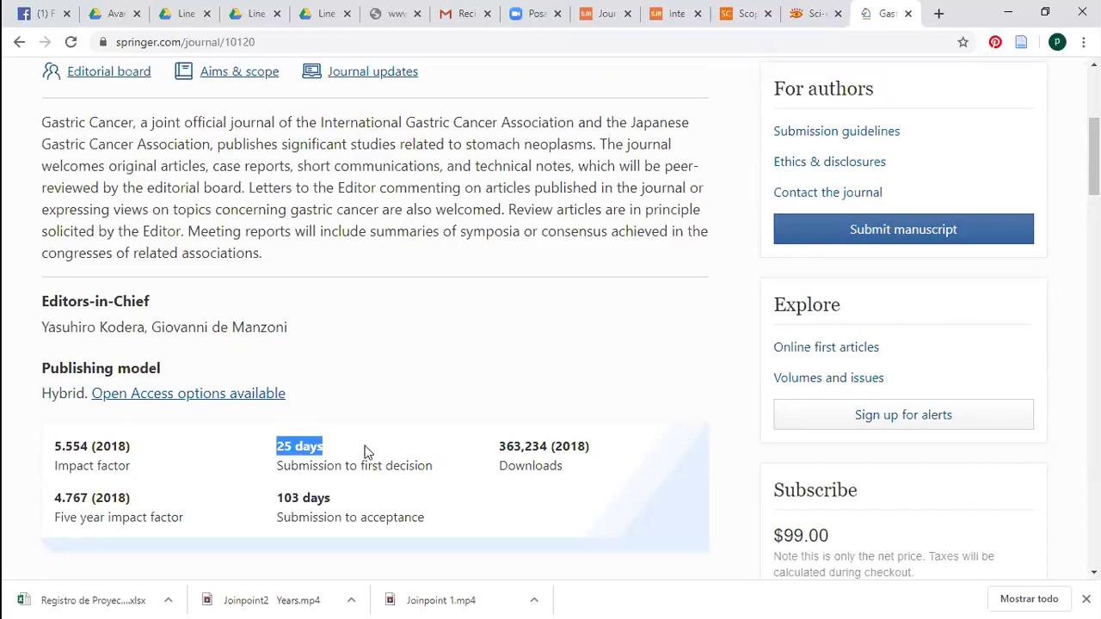
drag(362, 464, 459, 471)
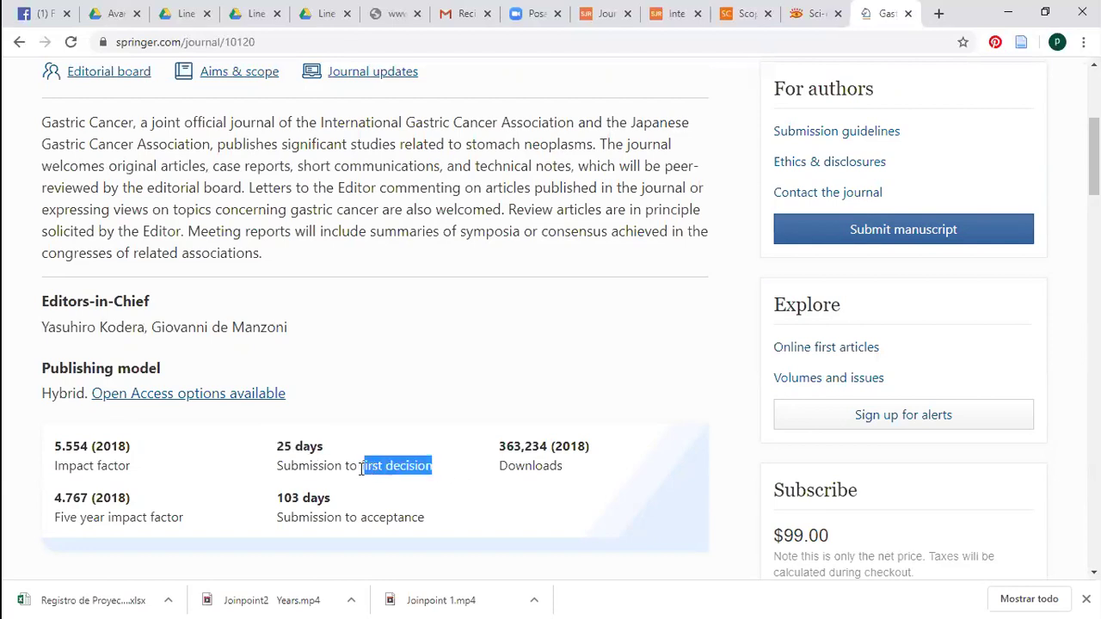
click(446, 478)
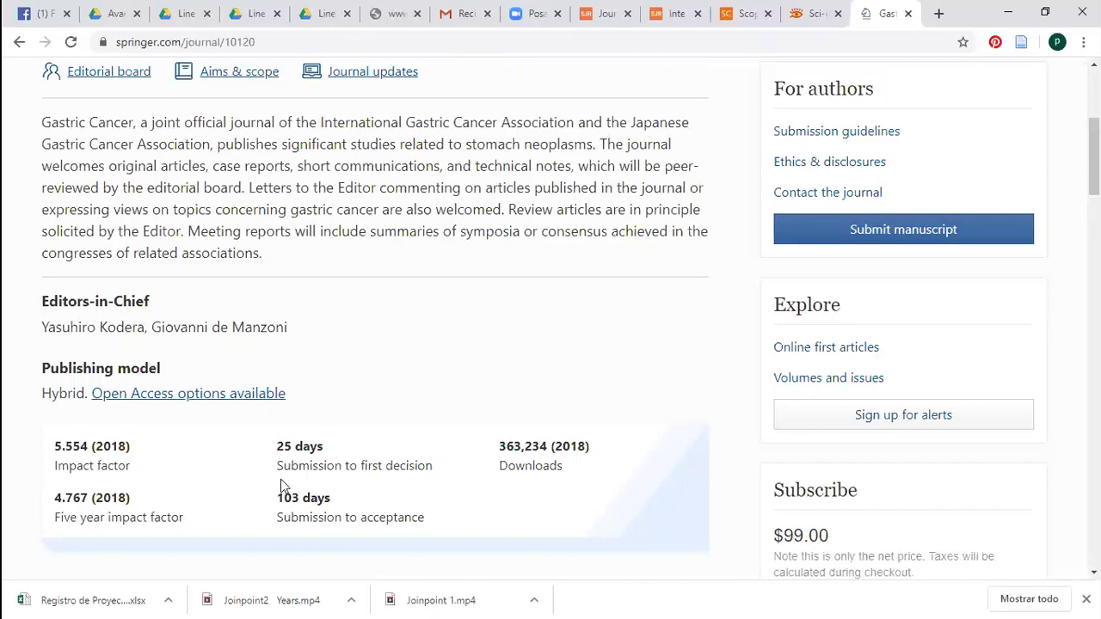
drag(276, 447, 411, 460)
click(283, 444)
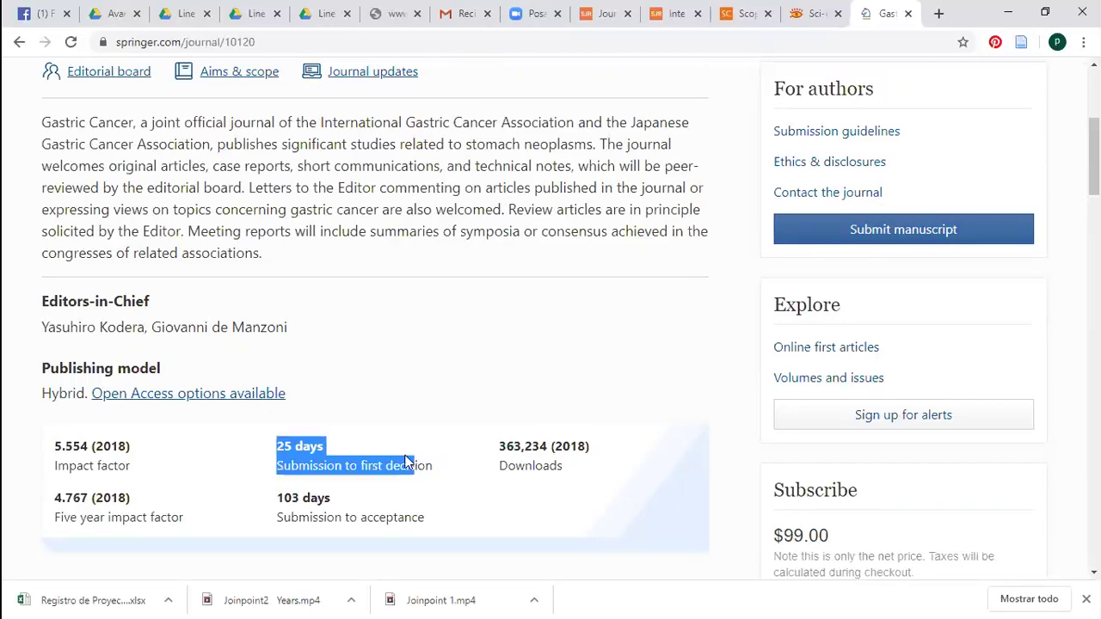
click(304, 486)
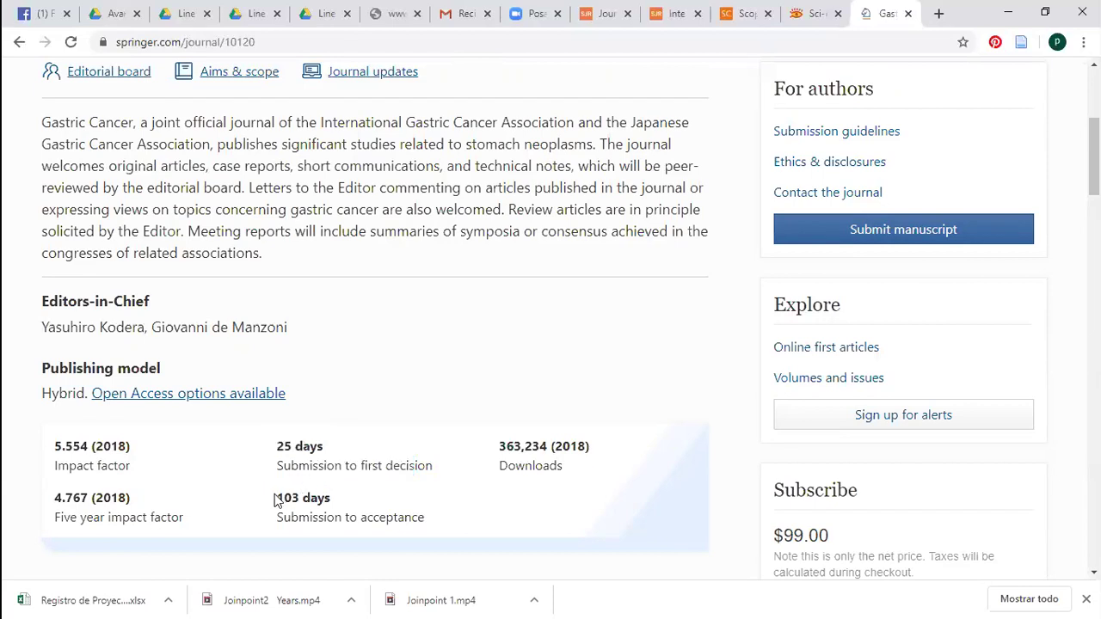
triple_click(366, 507)
drag(350, 516, 412, 517)
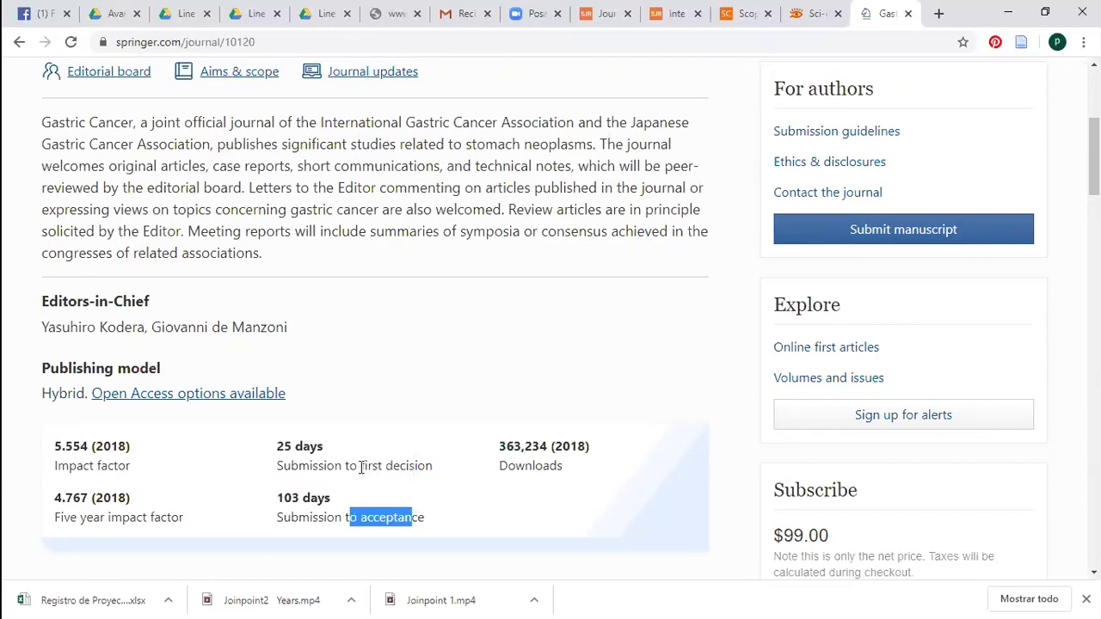
drag(361, 465, 436, 472)
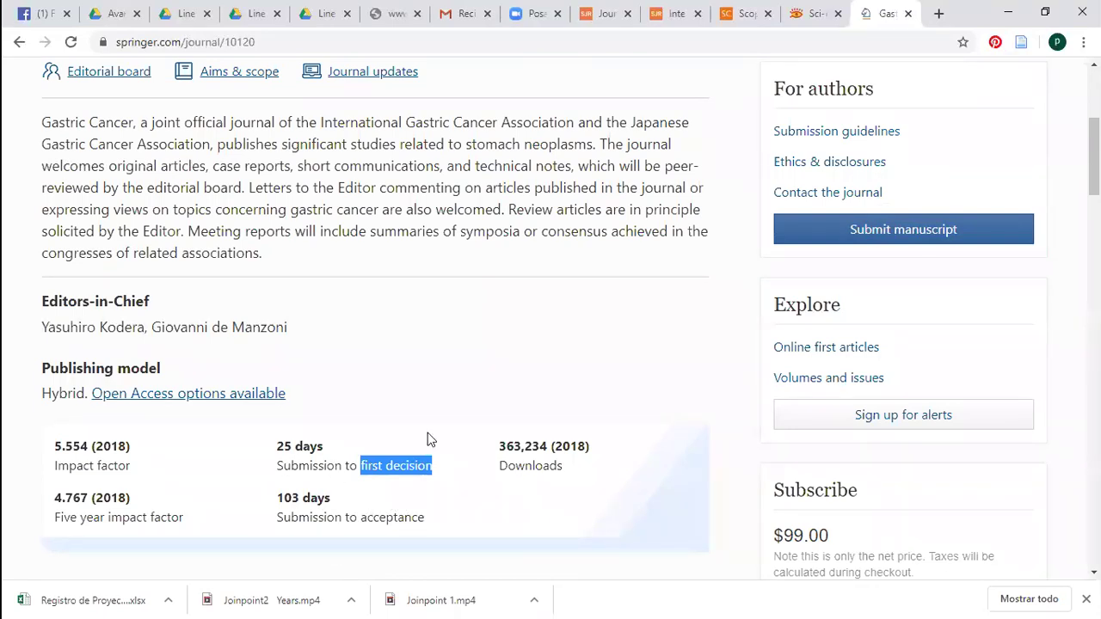
double_click(282, 446)
drag(384, 456, 449, 474)
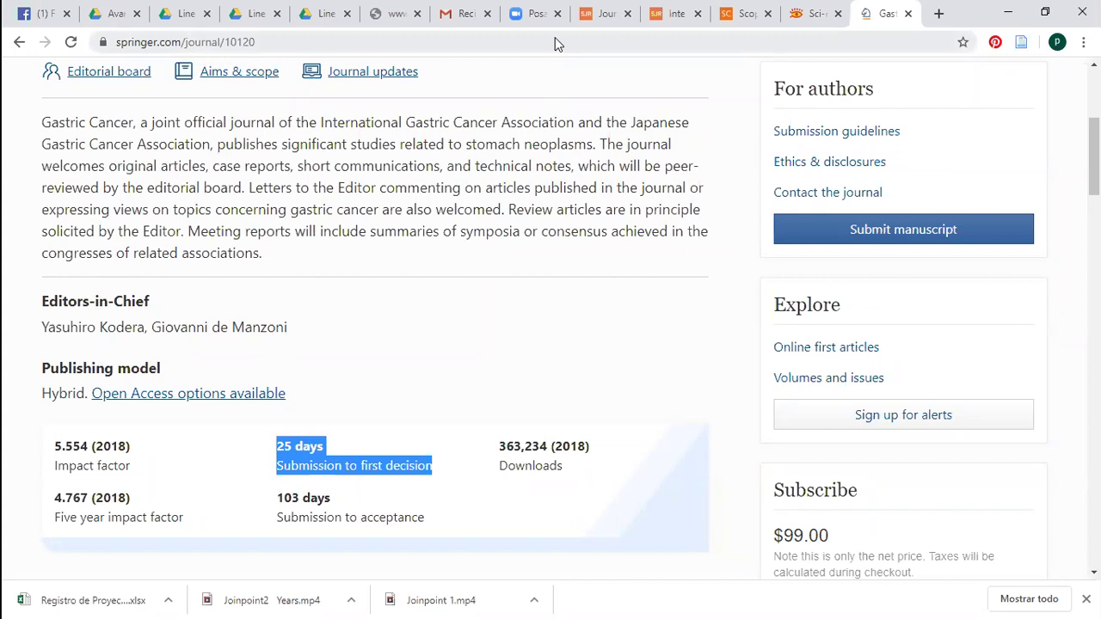
click(559, 135)
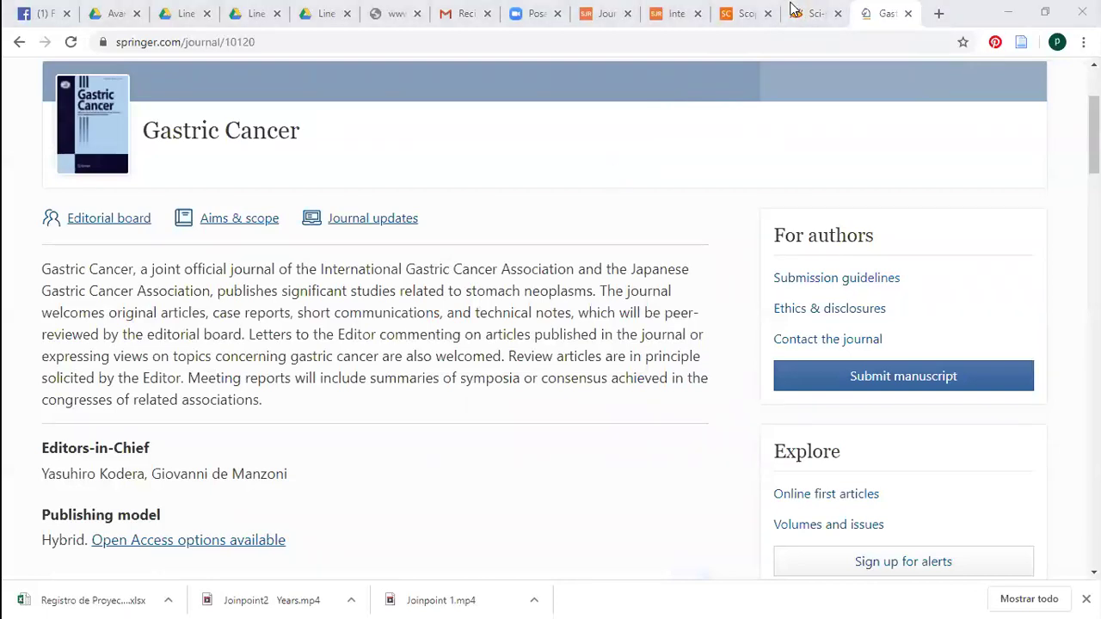
On the SJR rankings tab, change the 2018 journal ranking's category from Geriatrics and Gerontology to Biochemistry
key(ctrl+shift+Tab)
key(ctrl+shift+Tab)
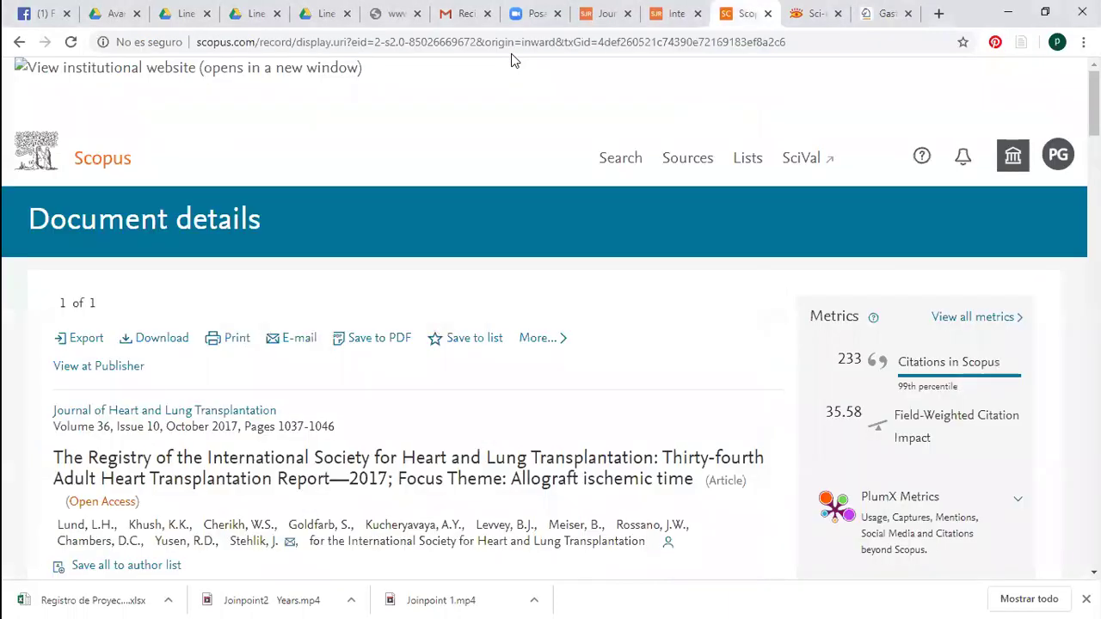
key(ctrl+shift+Tab)
key(ctrl+shift+Tab)
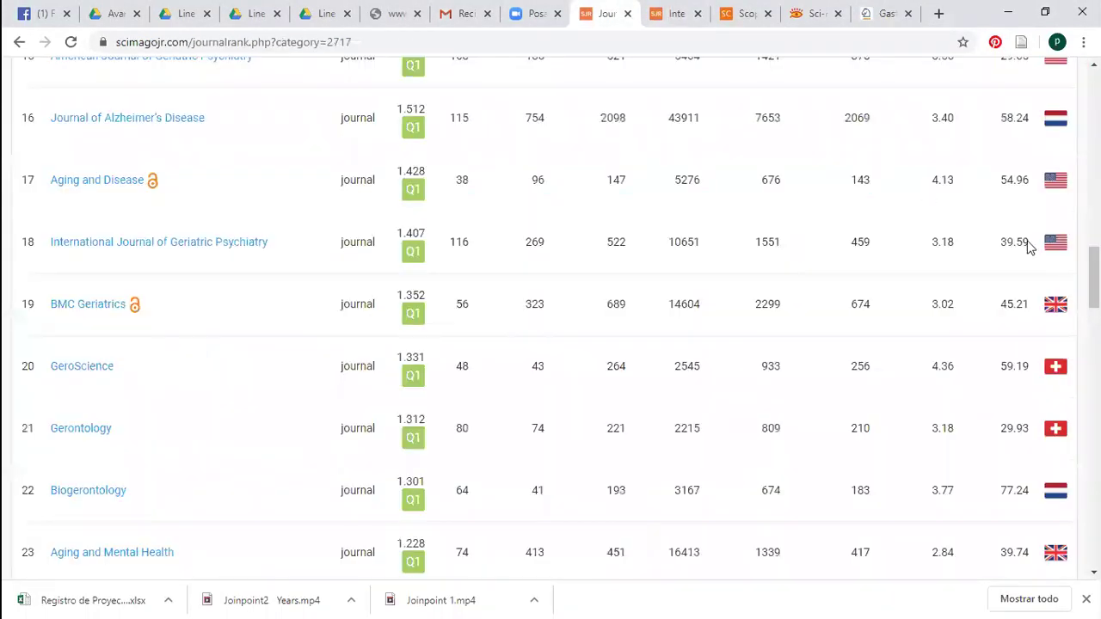
scroll(627, 336, up, 15)
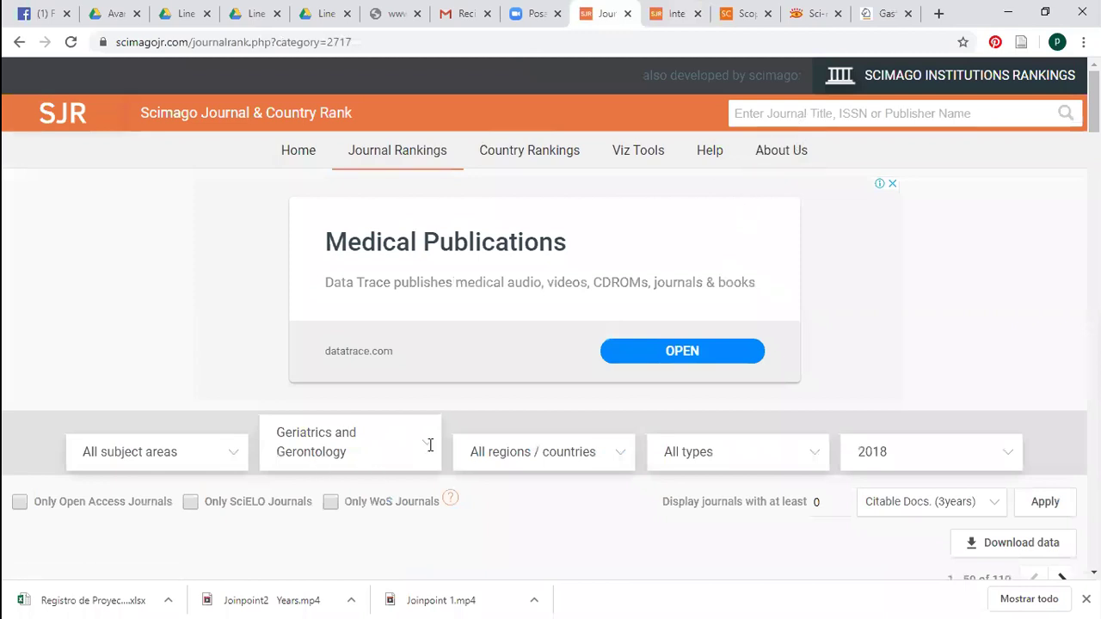
click(430, 445)
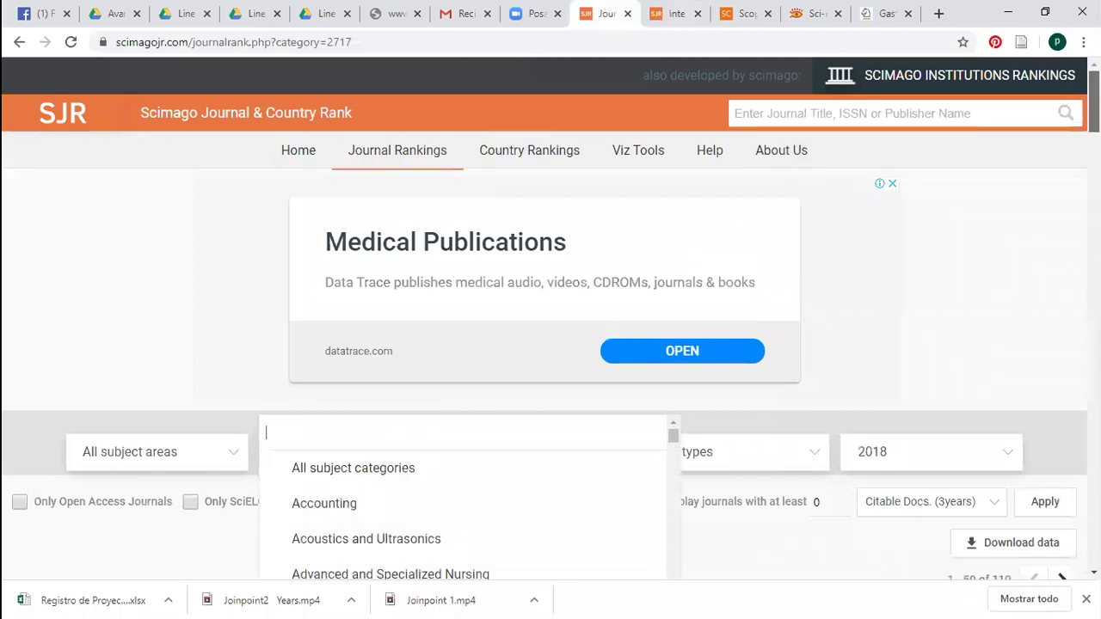
scroll(757, 150, down, 3)
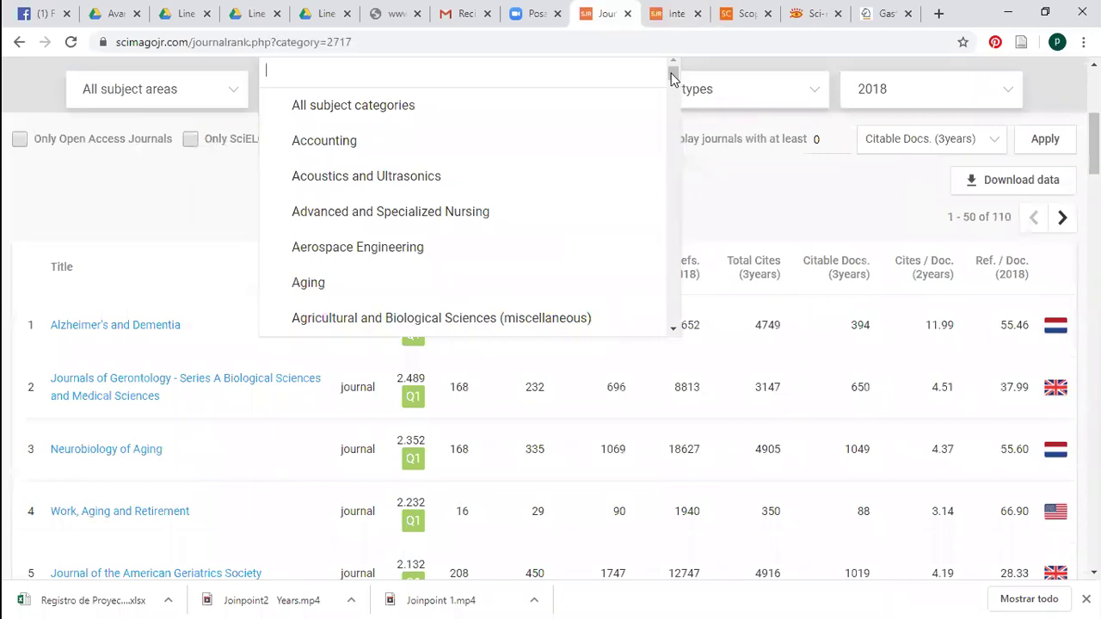
scroll(675, 103, down, 2)
scroll(675, 104, down, 5)
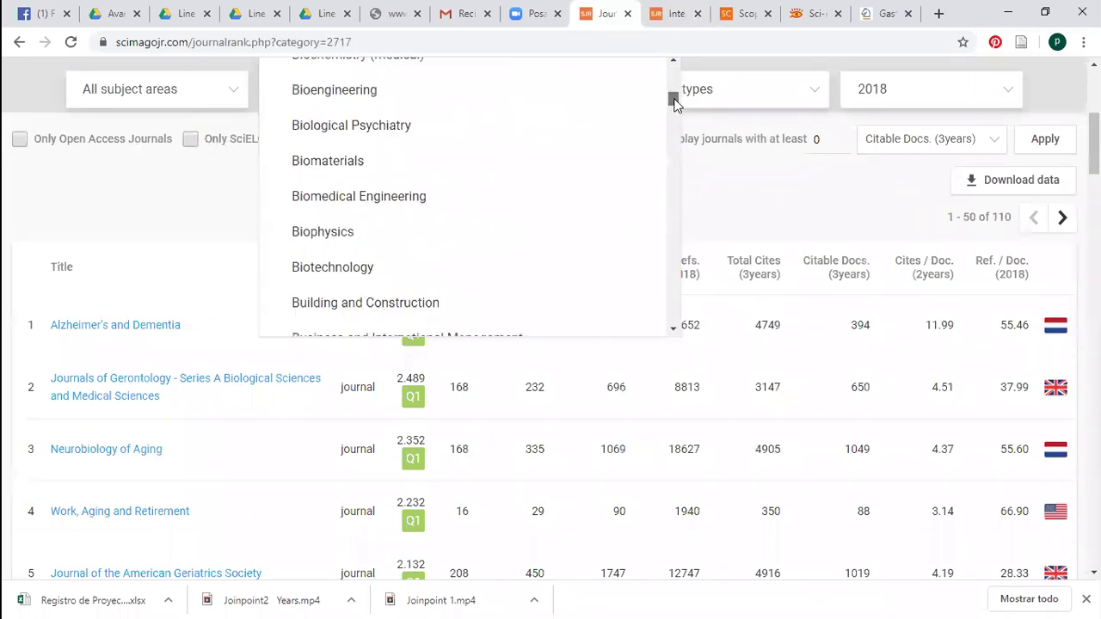
scroll(675, 103, down, 1)
scroll(675, 103, up, 2)
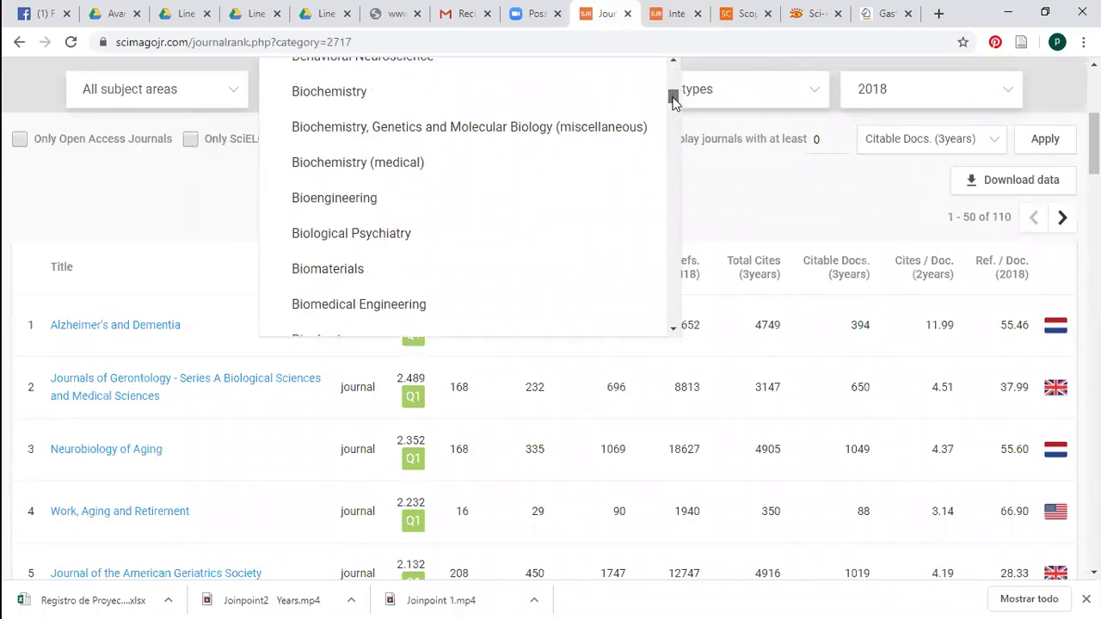
click(469, 111)
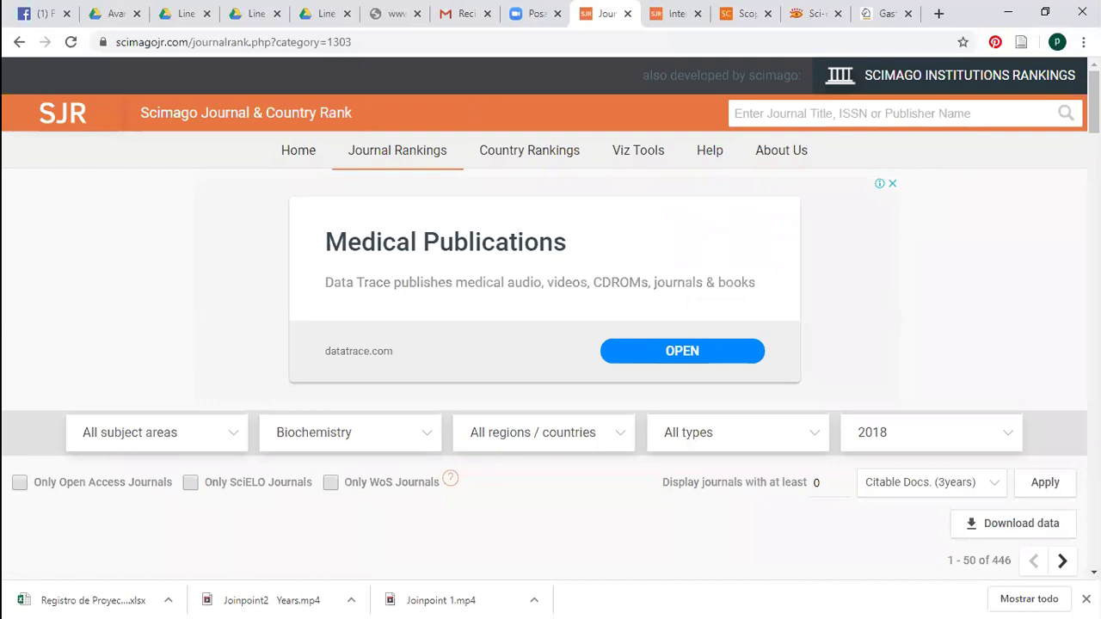
Open Trends in Biochemical Sciences (4th, SJR 8.695, Q1) from the Biochemistry ranking in a new tab
scroll(551, 318, down, 5)
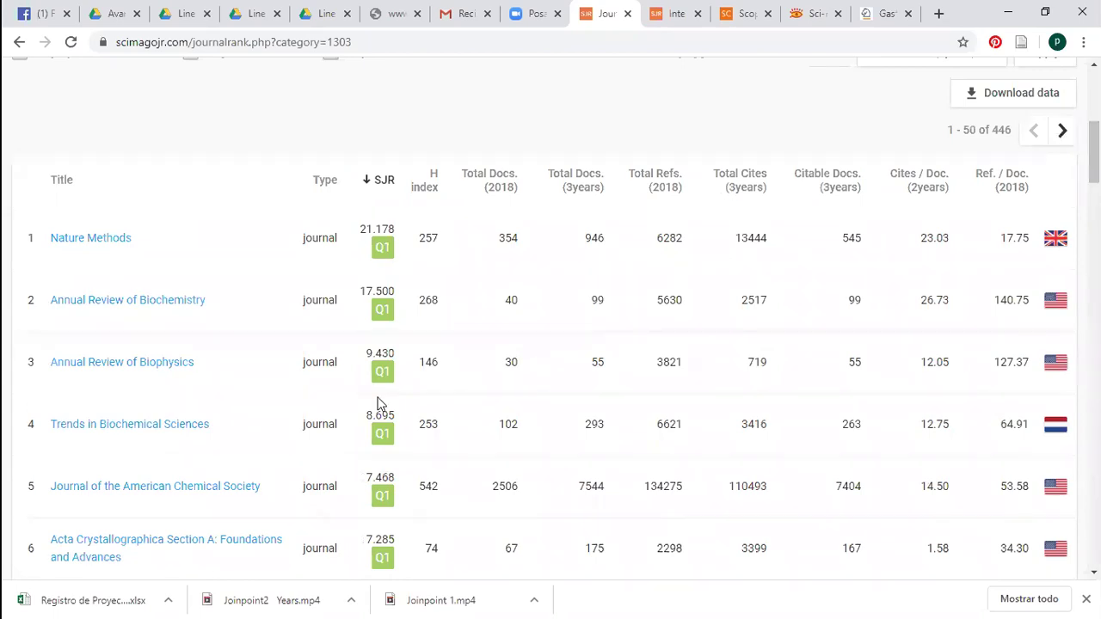
right_click(161, 427)
click(230, 433)
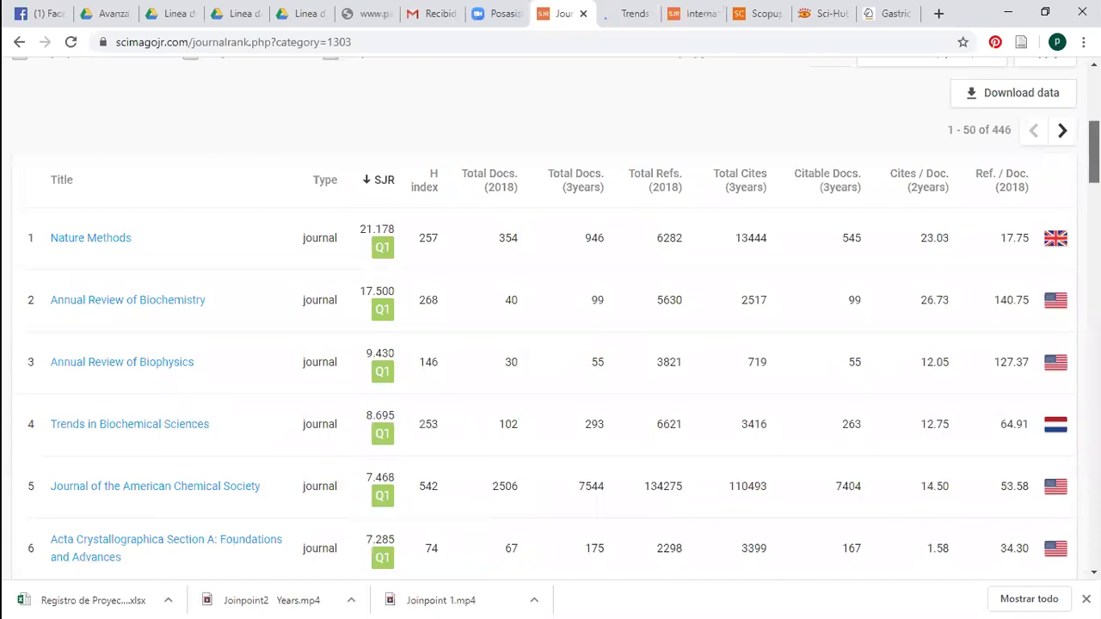
scroll(550, 318, down, 1)
scroll(550, 318, down, 1)
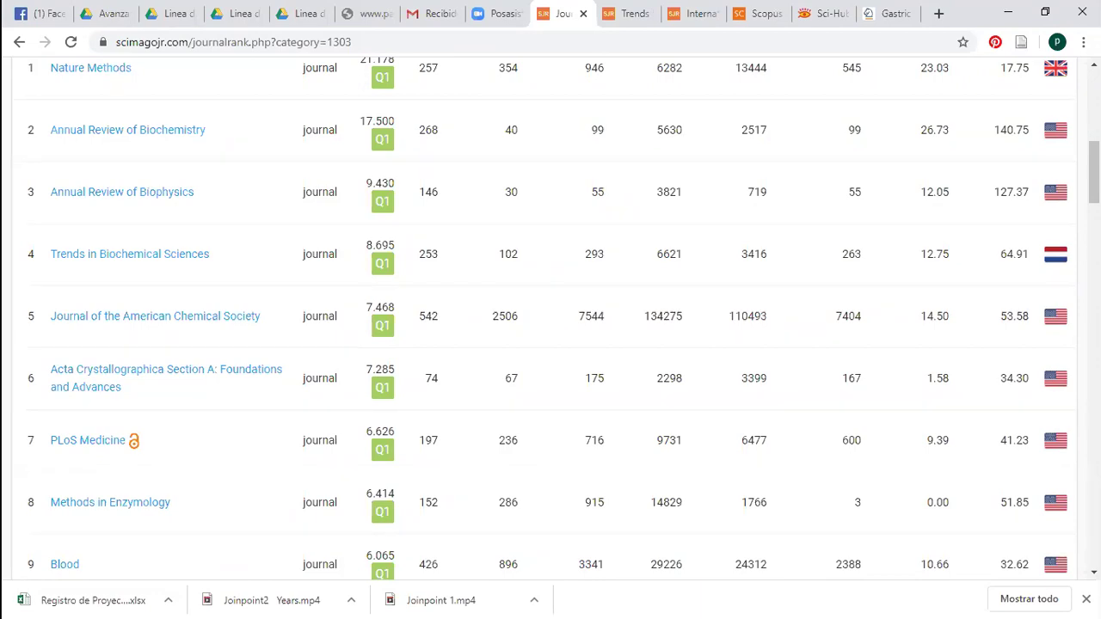
Revisit the Springer Gastric Cancer page, then view the Trends in Biochemical Sciences SJR profile
click(882, 14)
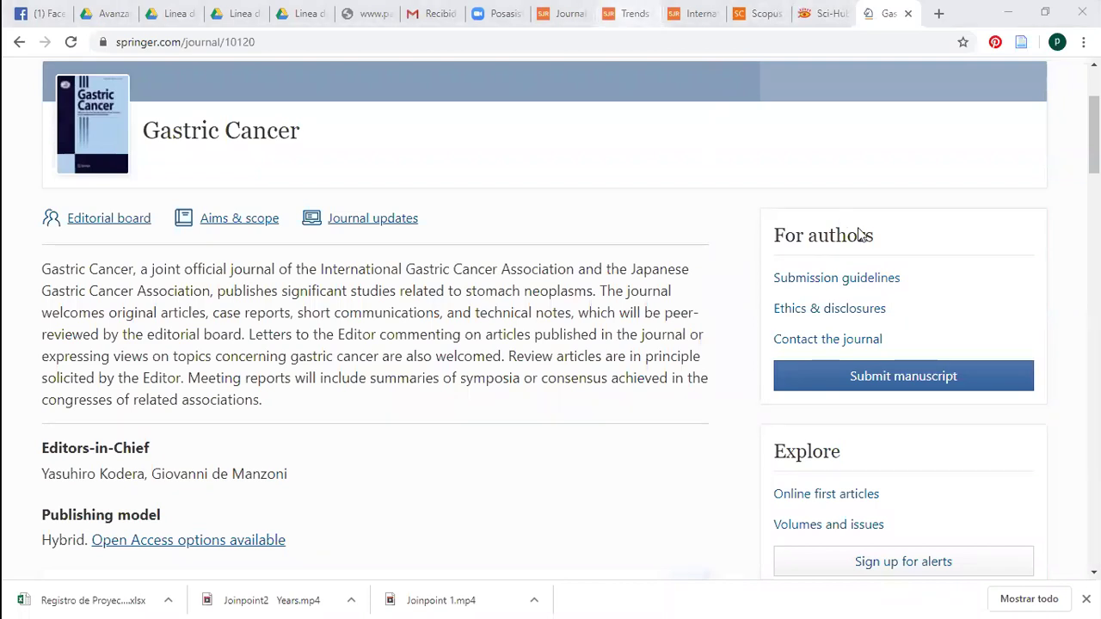
click(632, 13)
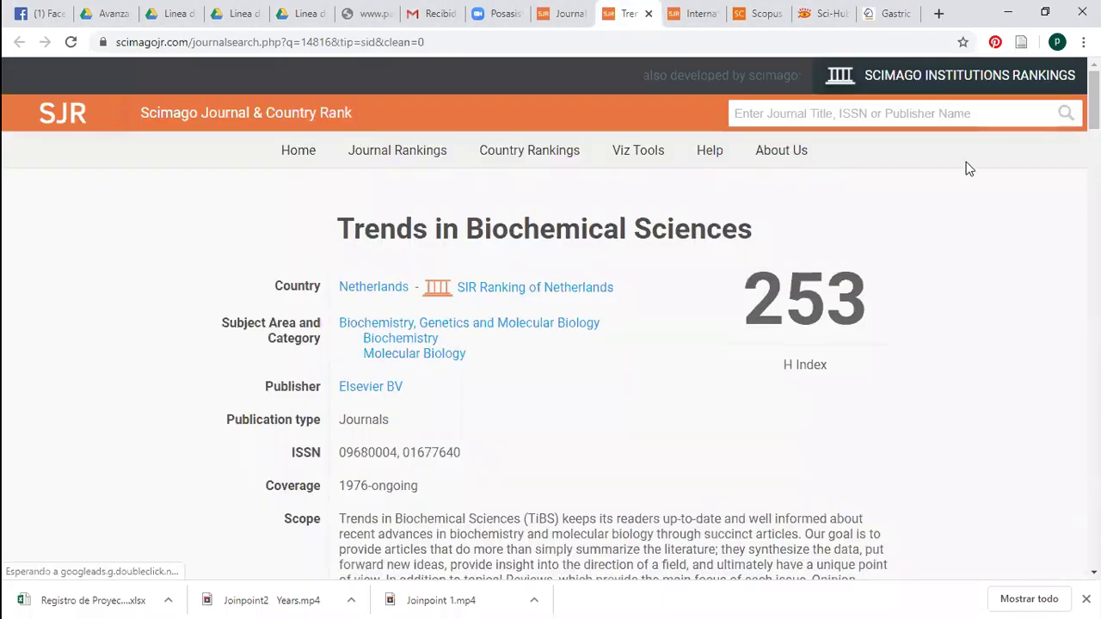
scroll(644, 186, down, 7)
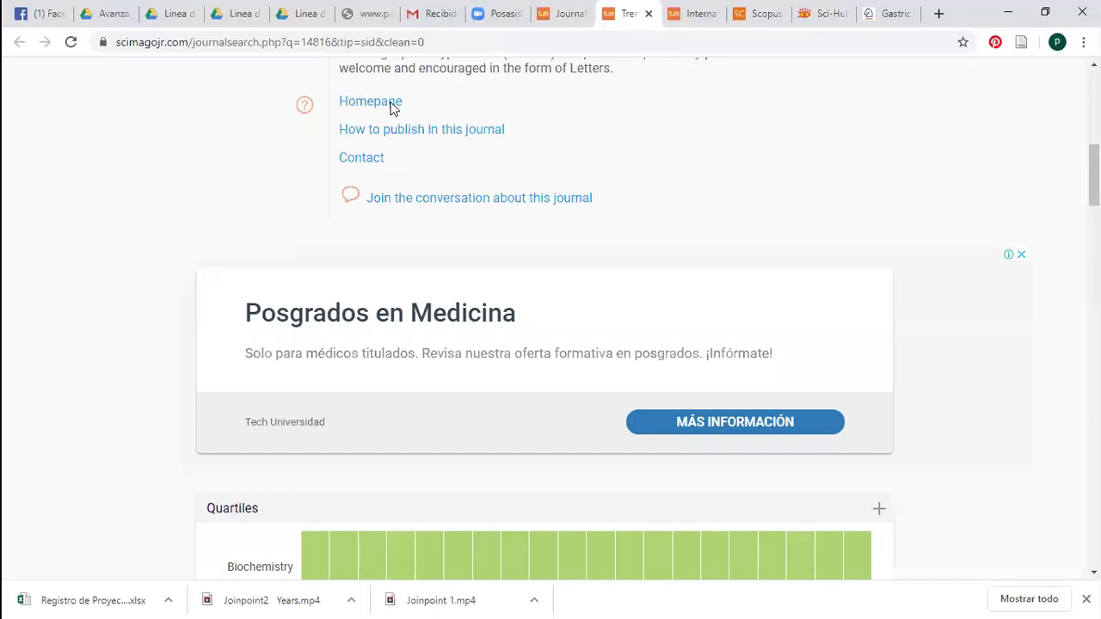
Open the journal's Cell Press homepage and close the International Journal of Geriatric Psychiatry tab
click(388, 105)
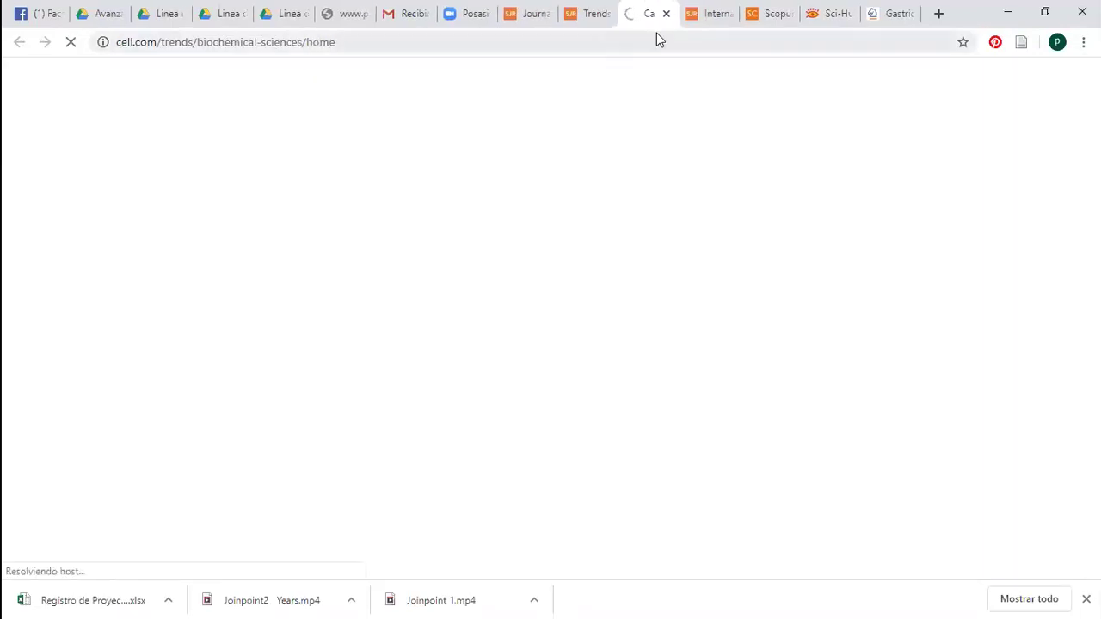
key(ctrl+Tab)
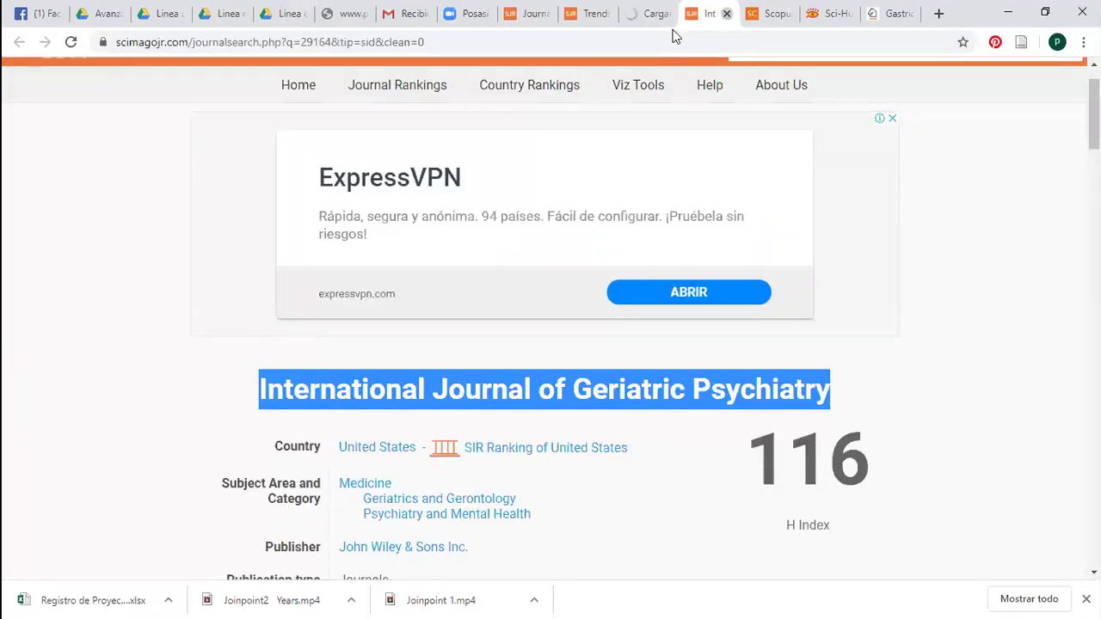
key(ctrl+w)
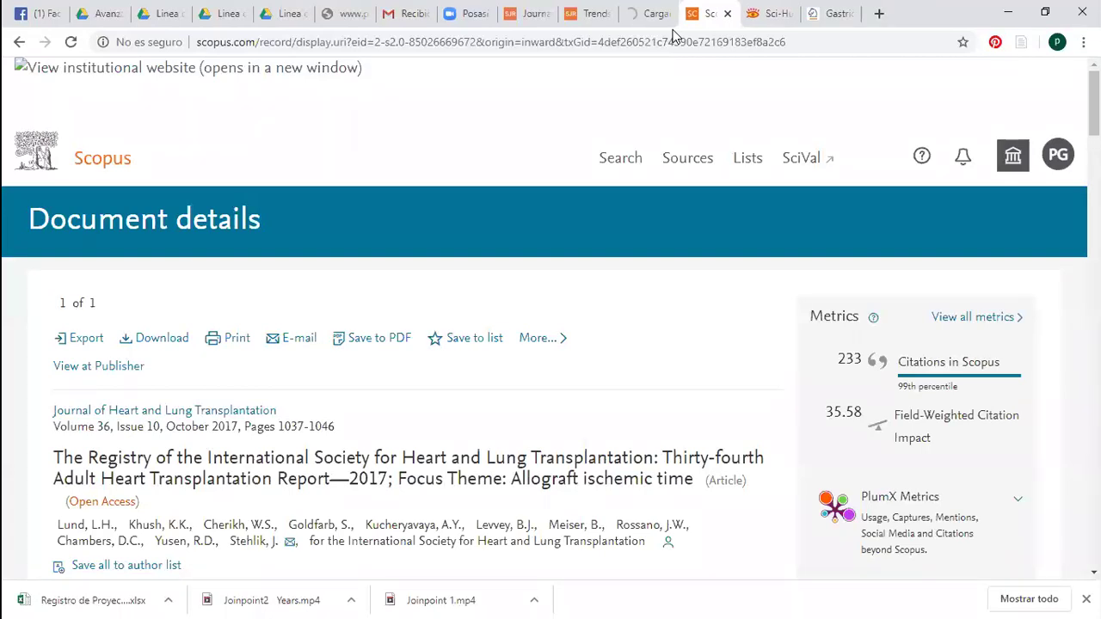
key(ctrl+shift+Tab)
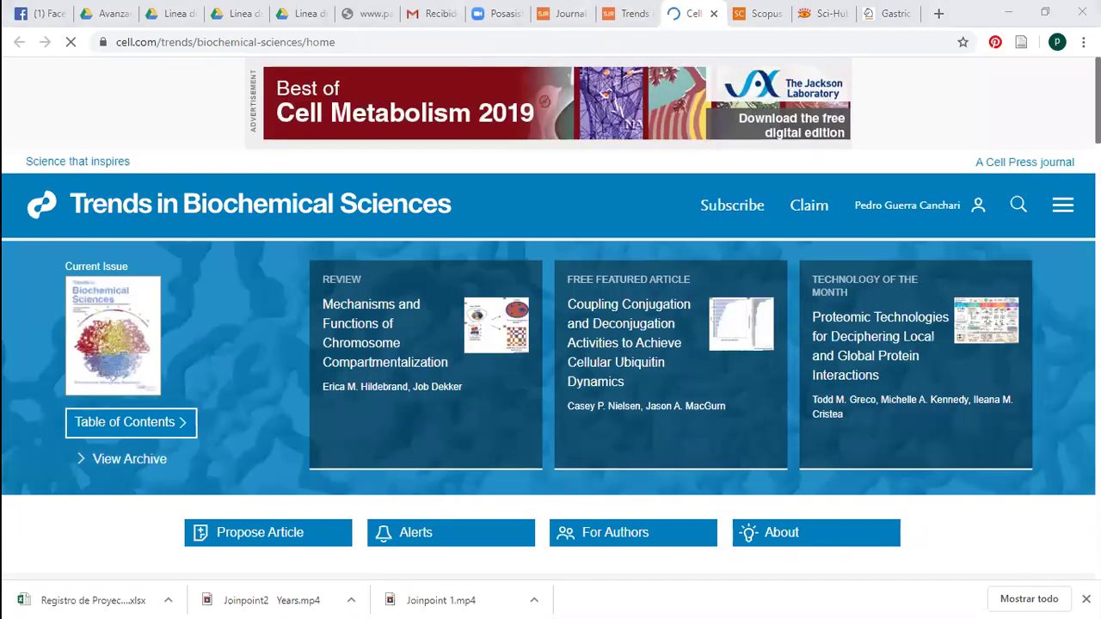
From the Trends in Biochemical Sciences homepage, go to For Authors and open Editorial Policies
scroll(550, 404, down, 3)
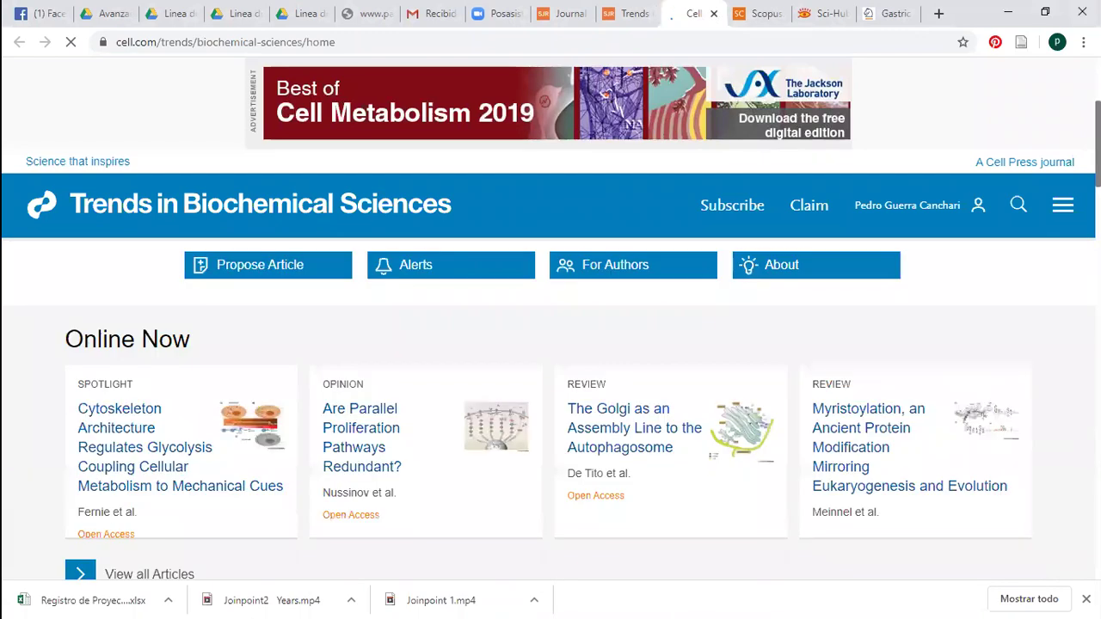
scroll(550, 404, down, 3)
scroll(550, 404, up, 3)
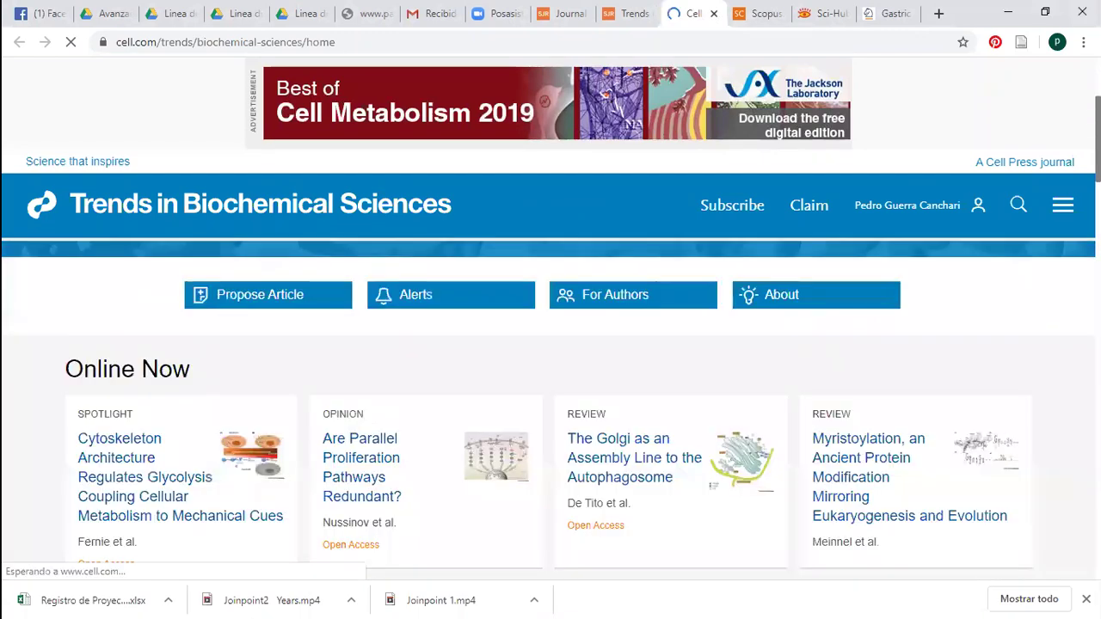
scroll(550, 404, down, 5)
scroll(1070, 142, down, 5)
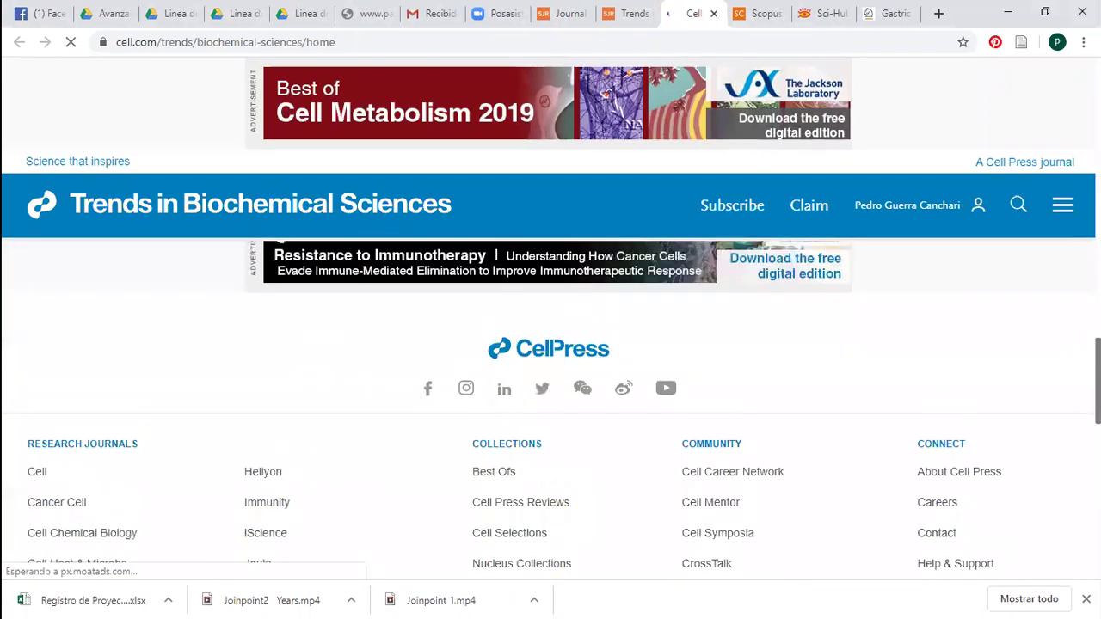
scroll(1064, 118, up, 3)
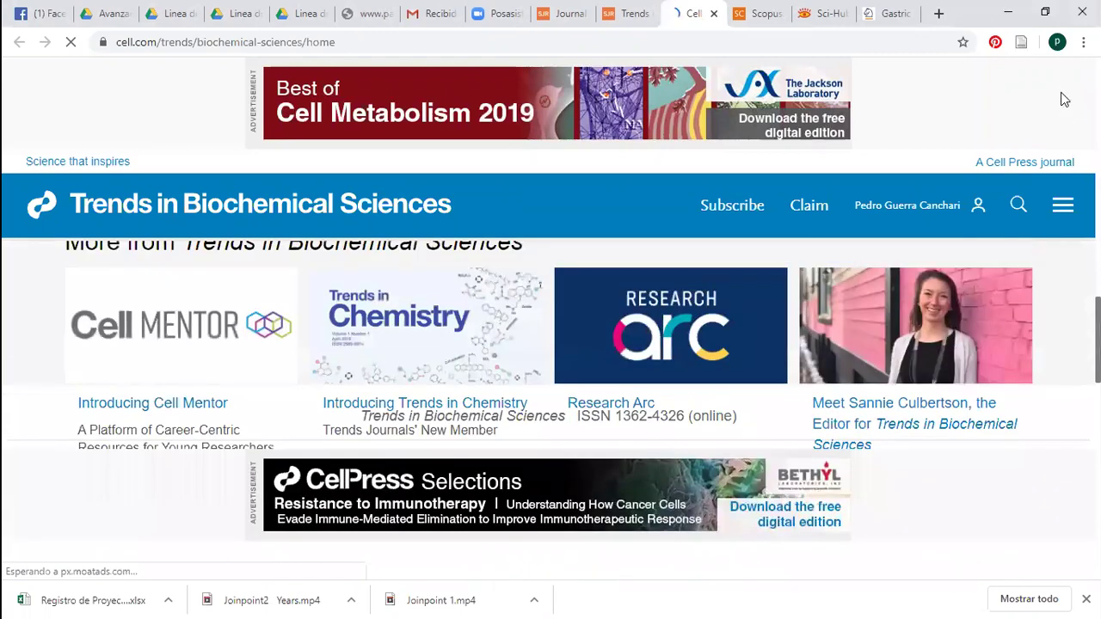
scroll(1061, 101, up, 5)
scroll(595, 502, up, 2)
click(596, 502)
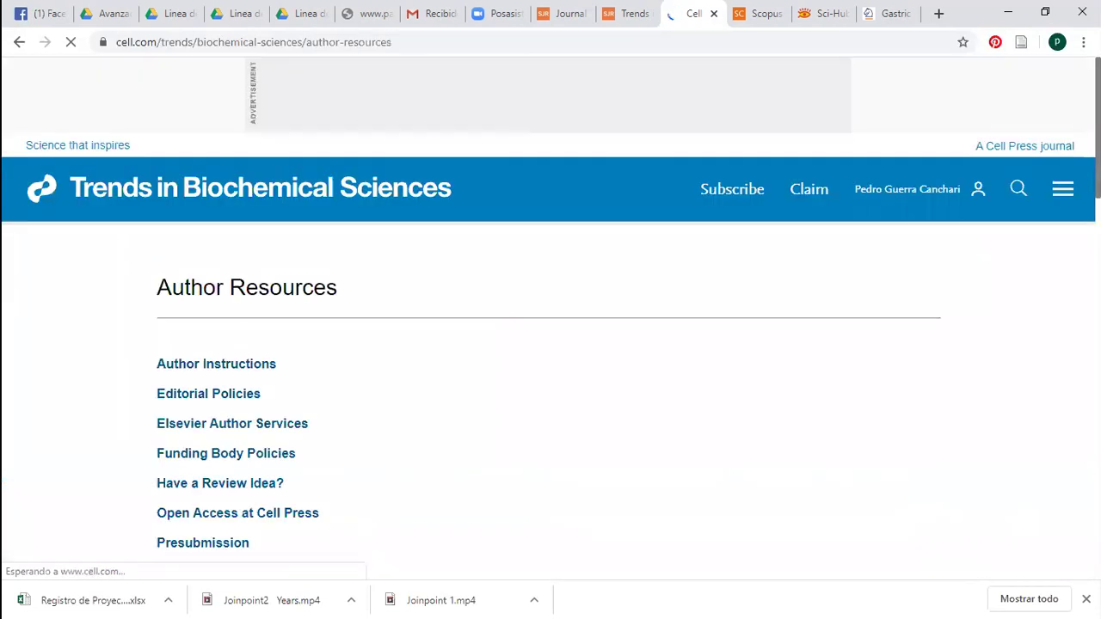
scroll(447, 256, down, 3)
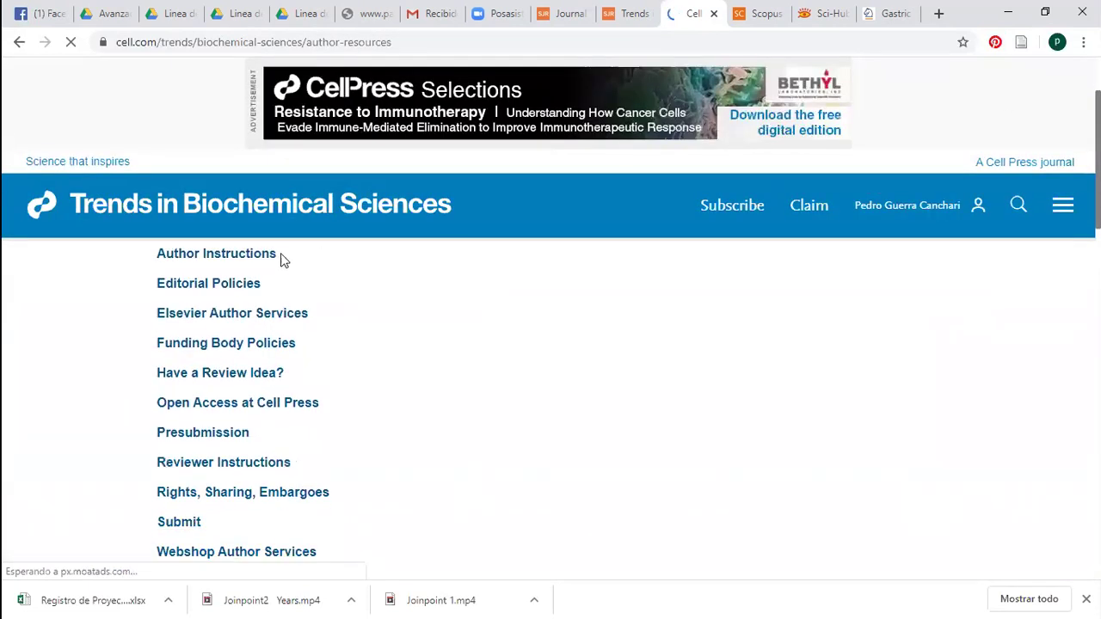
click(227, 284)
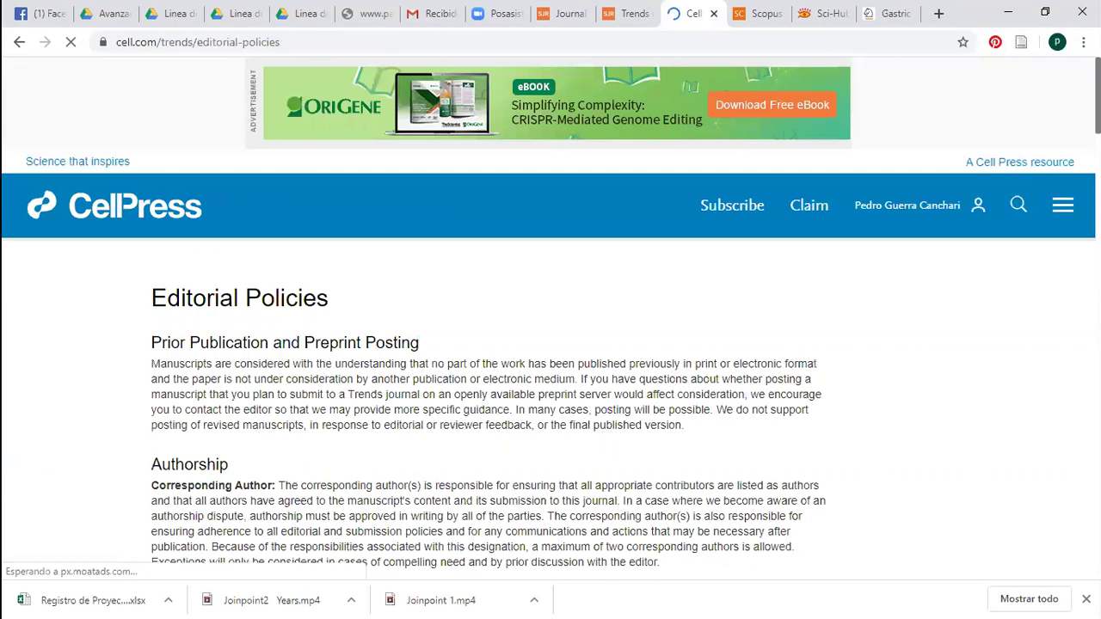
scroll(550, 404, down, 5)
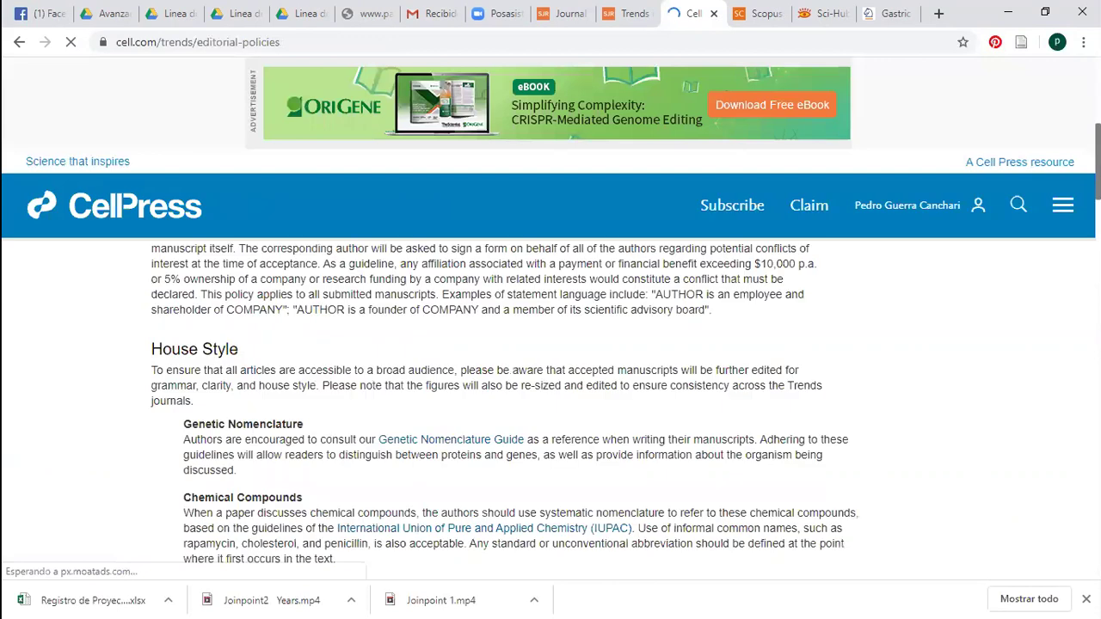
scroll(550, 404, down, 3)
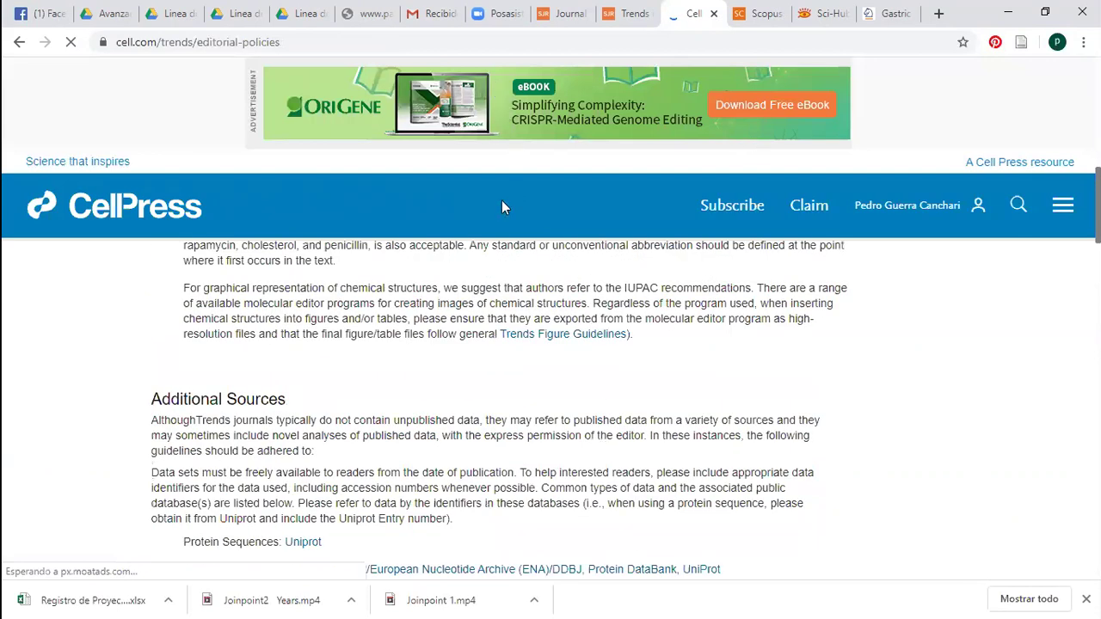
scroll(150, 290, down, 5)
double_click(168, 281)
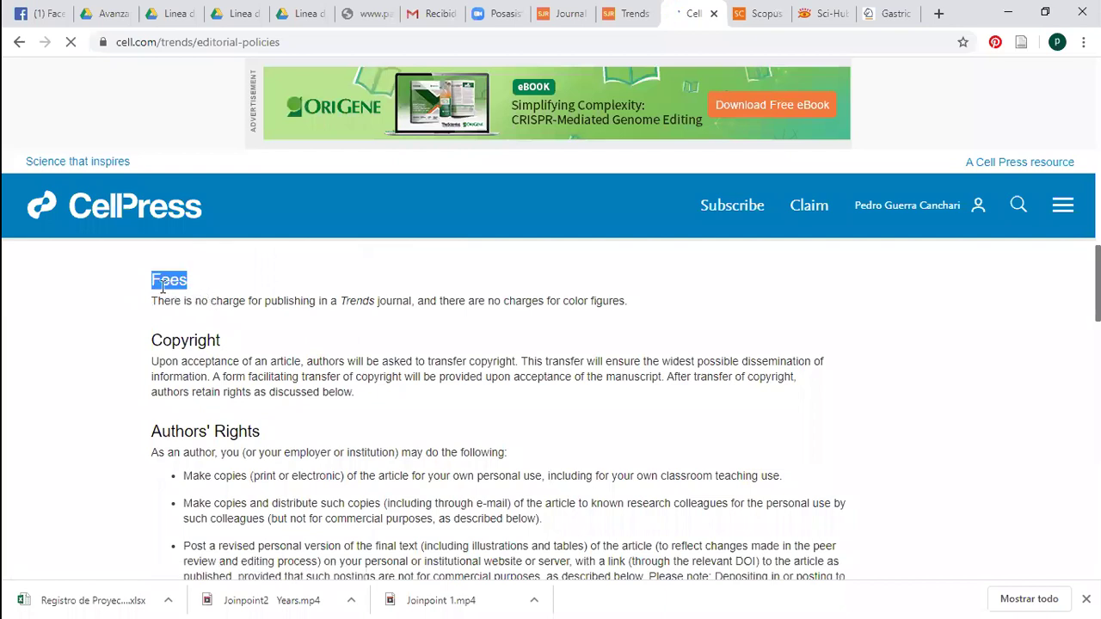
click(210, 297)
shift+click(165, 300)
click(171, 301)
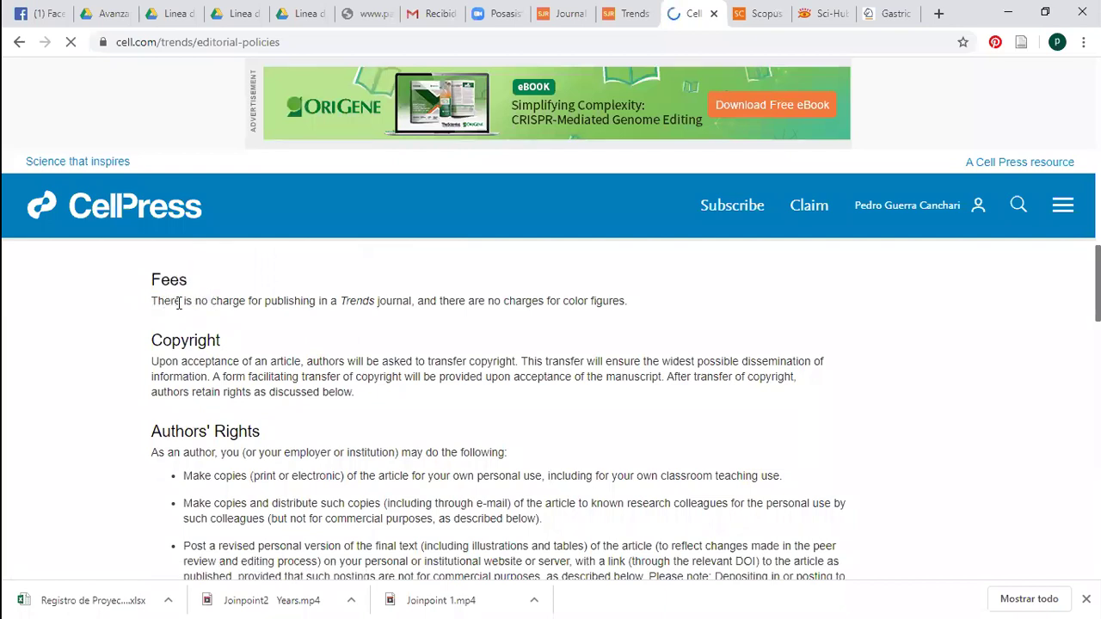
shift+click(217, 300)
drag(218, 300, 224, 296)
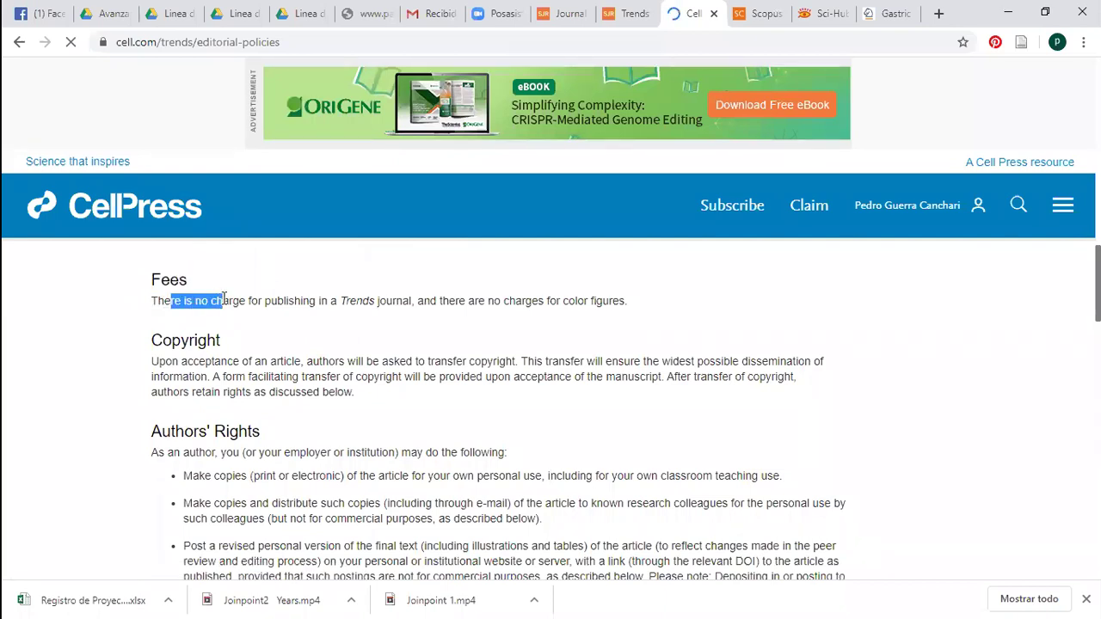
click(311, 221)
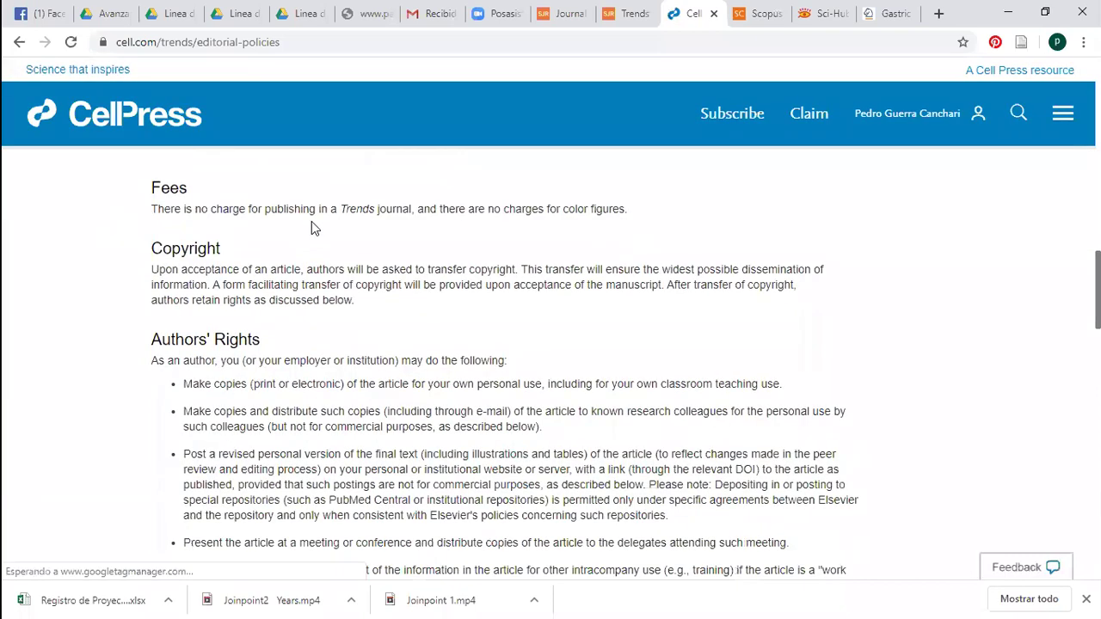
shift+click(370, 213)
drag(414, 212, 634, 218)
click(634, 218)
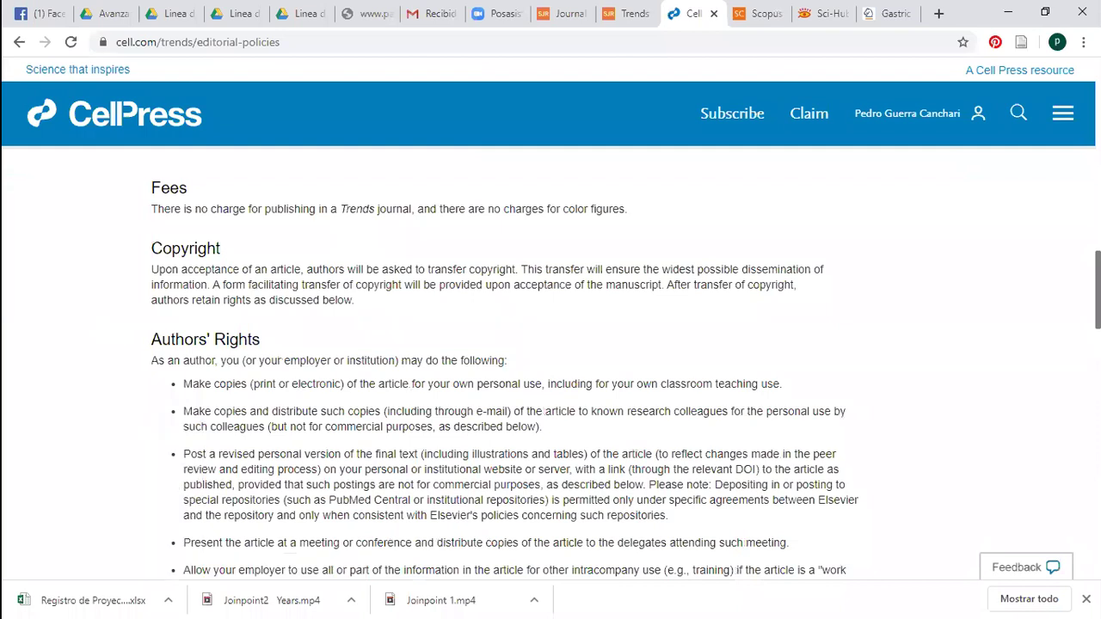
scroll(650, 422, up, 2)
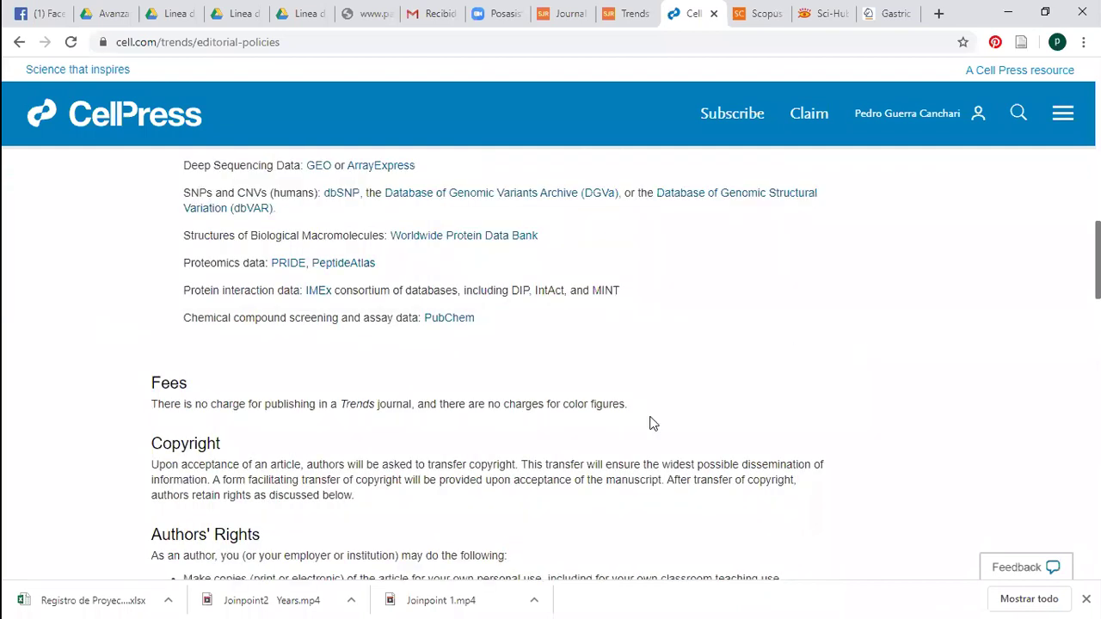
drag(629, 404, 150, 403)
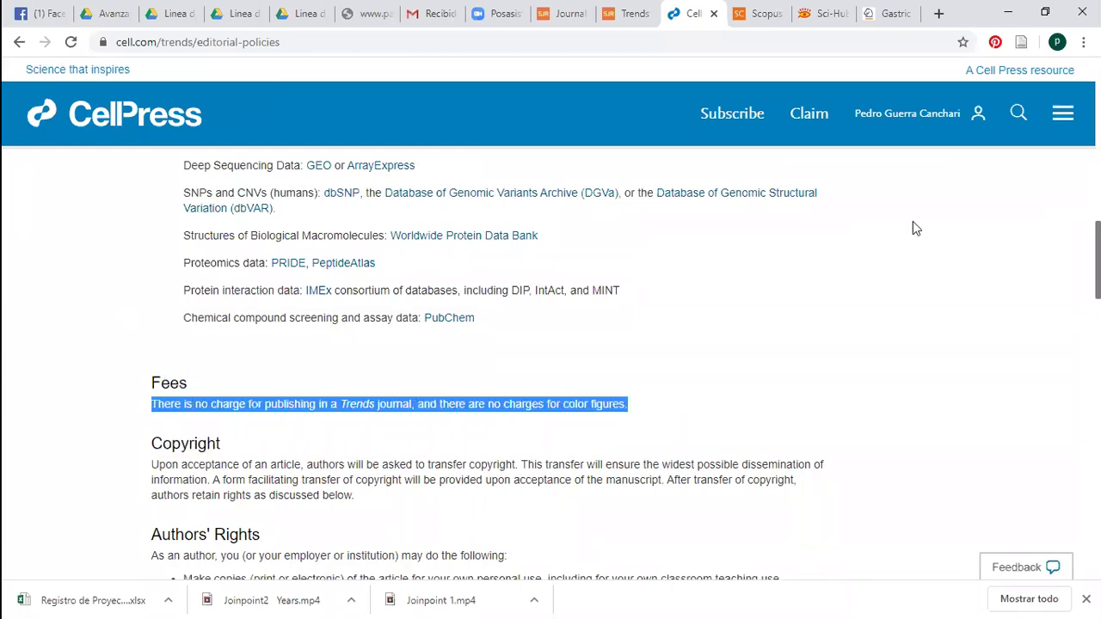
scroll(1026, 129, up, 1)
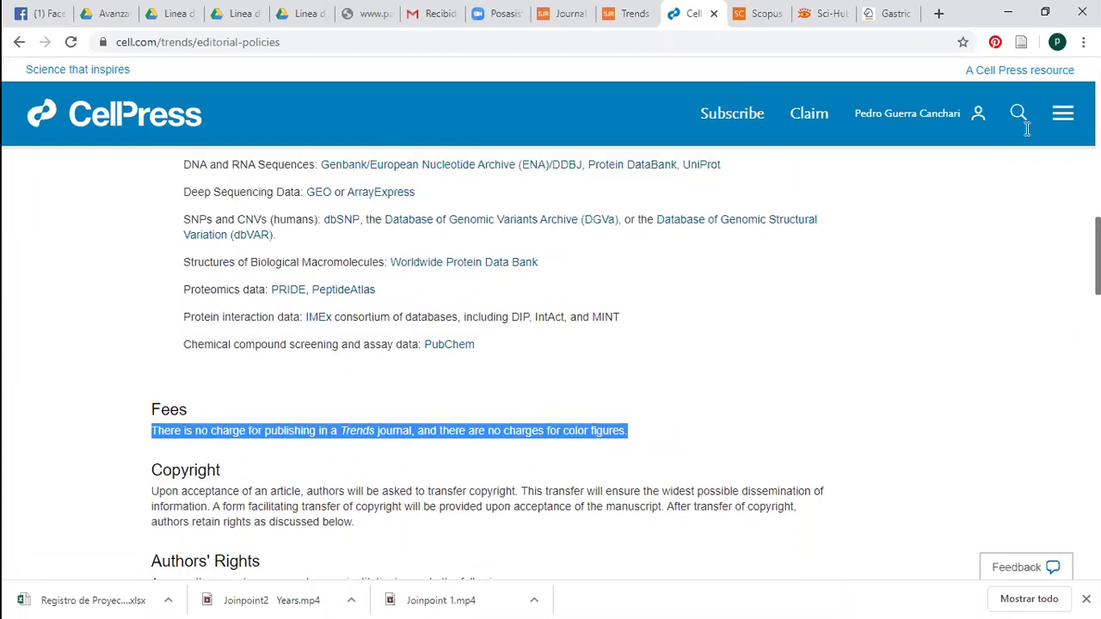
scroll(1025, 129, up, 2)
scroll(616, 295, up, 2)
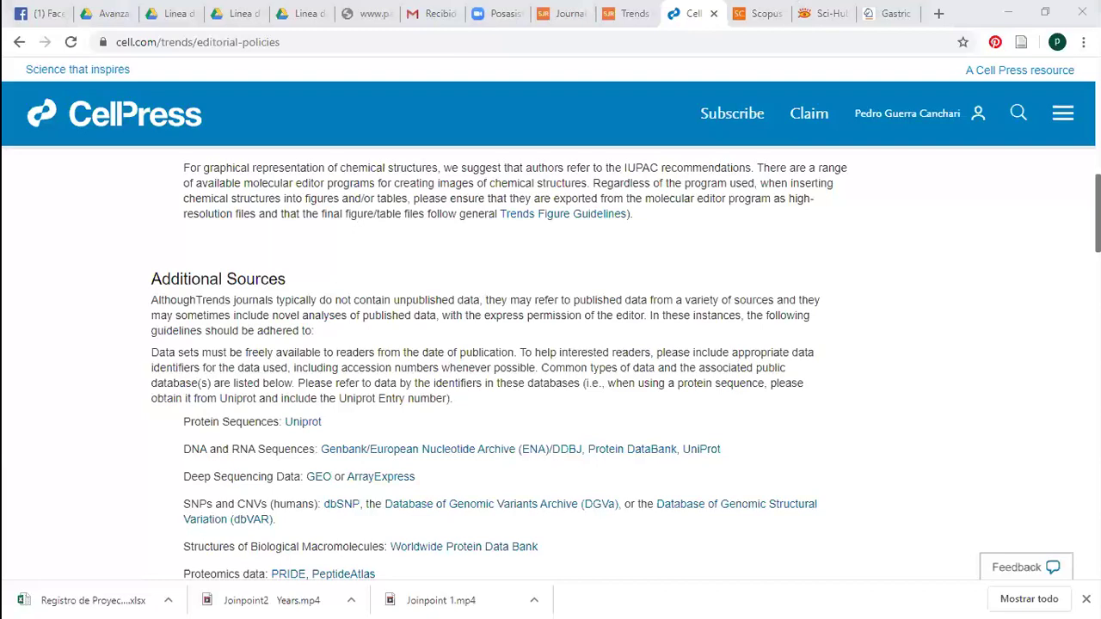
scroll(550, 344, up, 2)
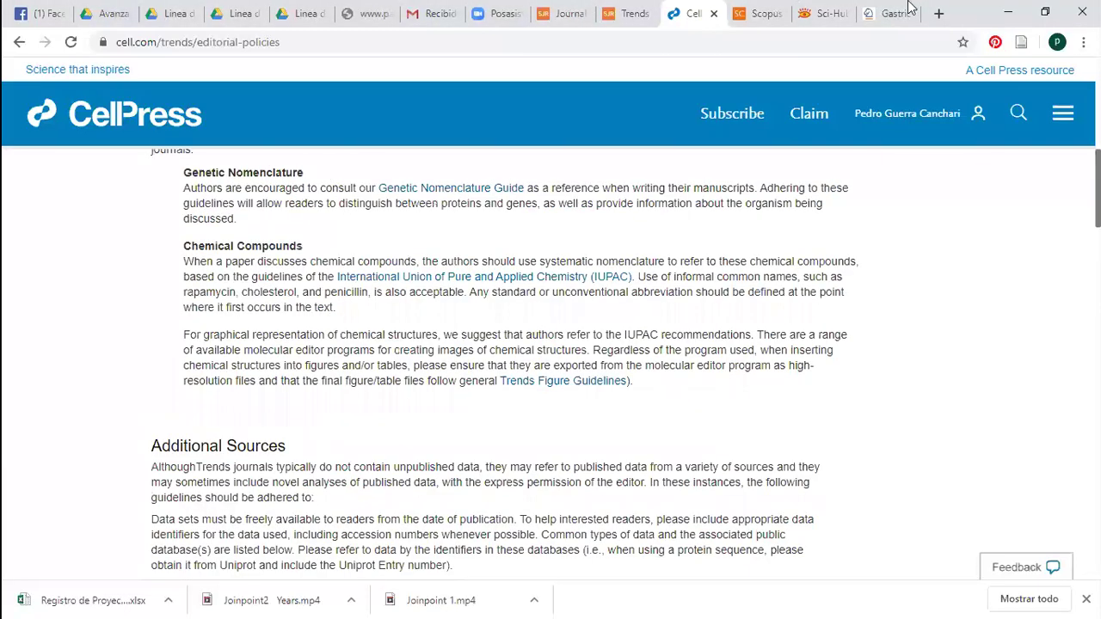
scroll(835, 315, up, 10)
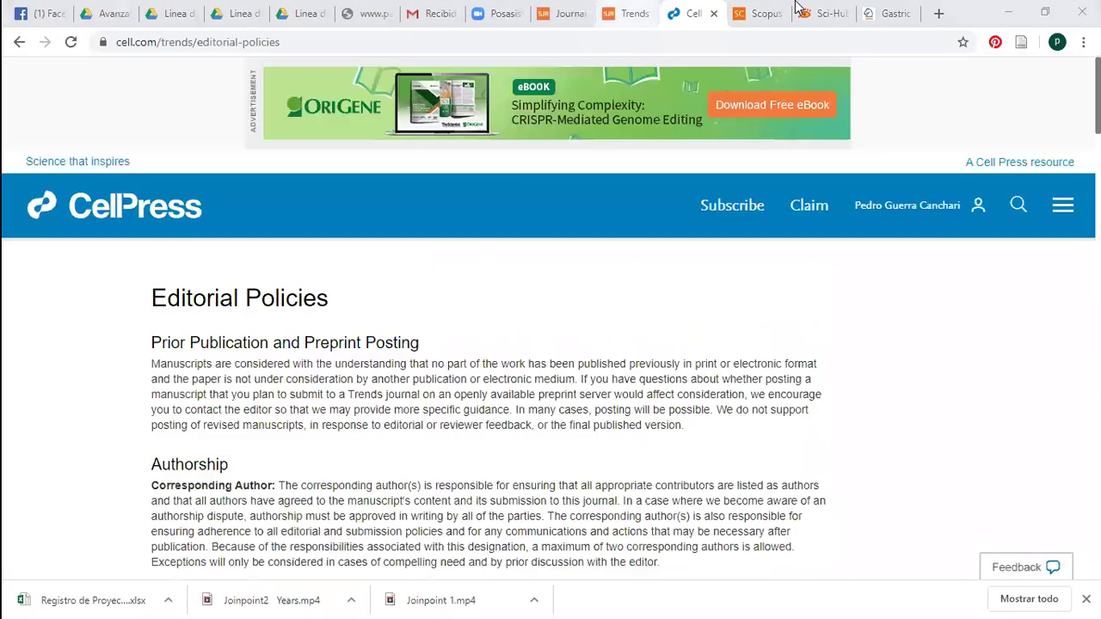
Review the Trends in Biochemical Sciences SJR profile, then close the Cell Press policies tab
key(ctrl+shift+Tab)
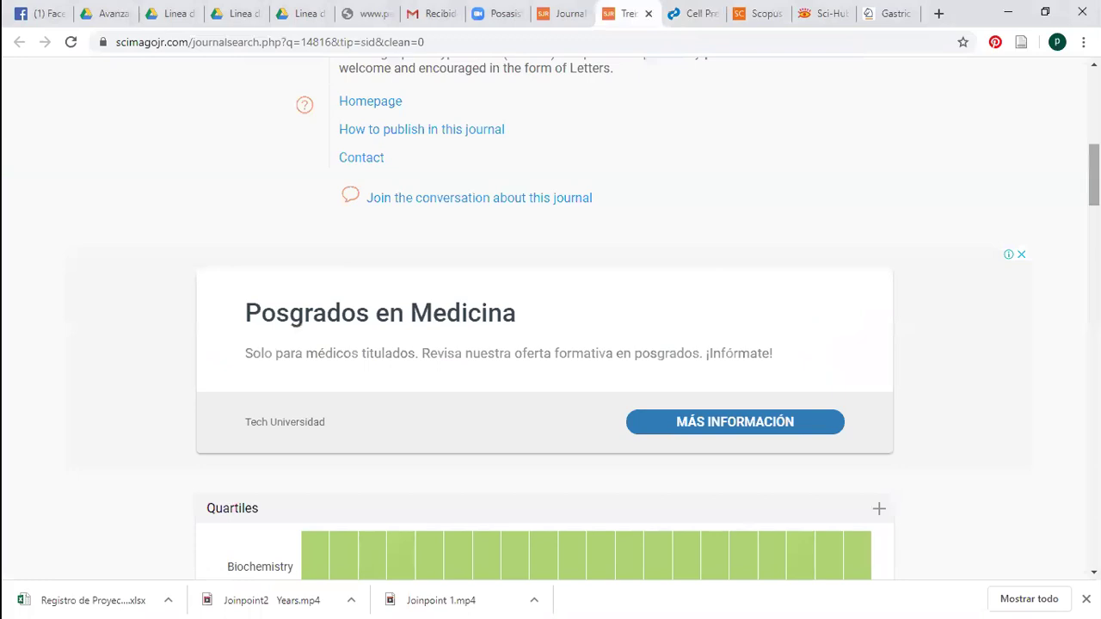
scroll(550, 318, up, 3)
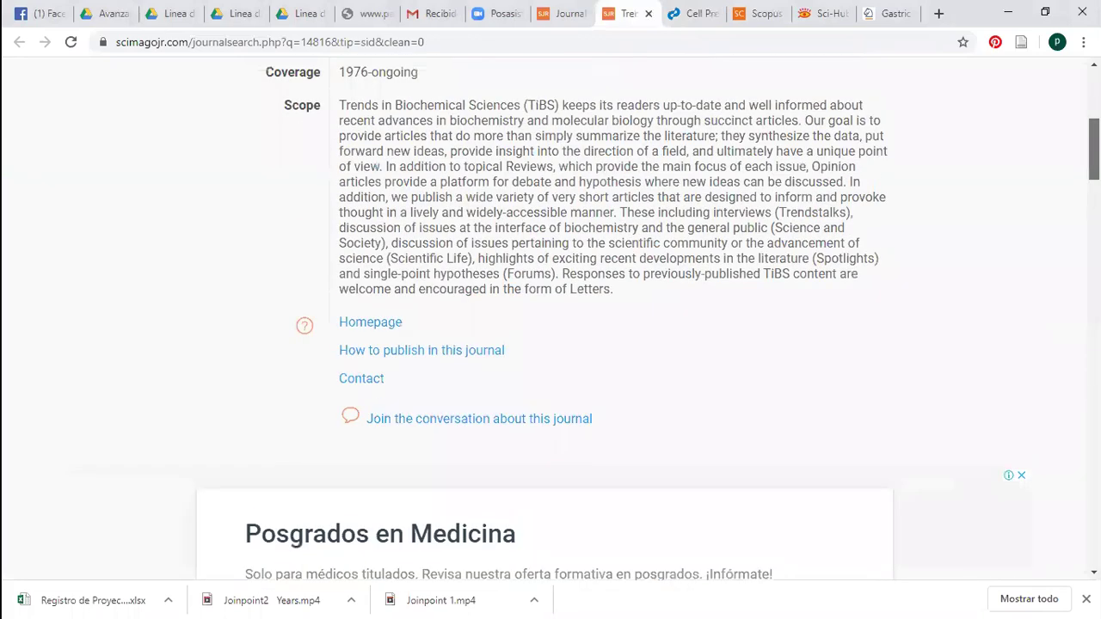
scroll(653, 215, up, 5)
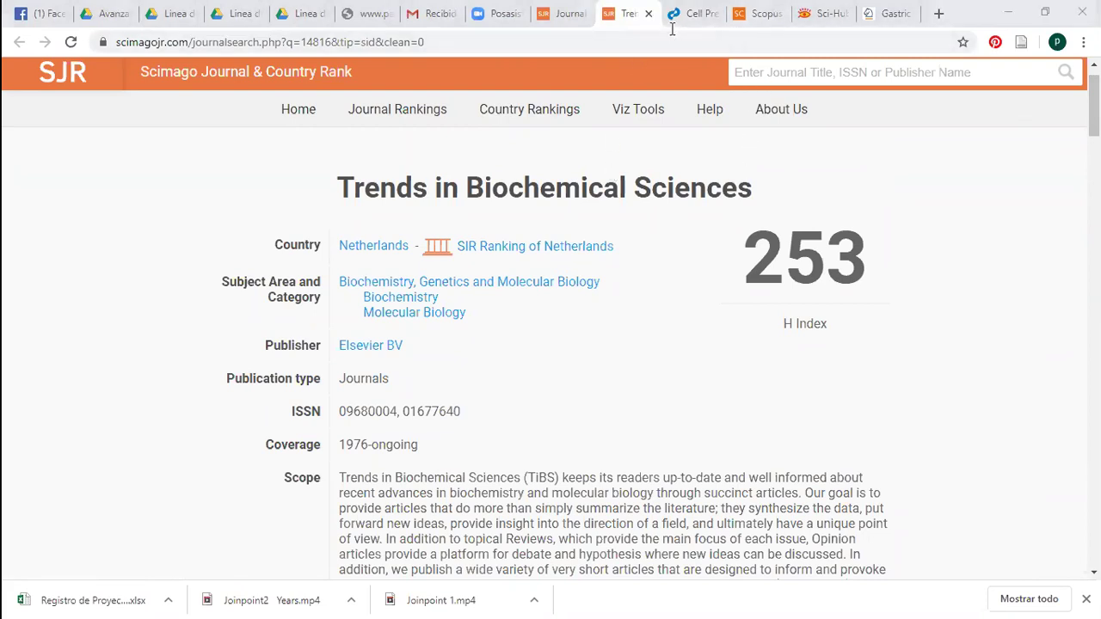
drag(1093, 106, 1094, 318)
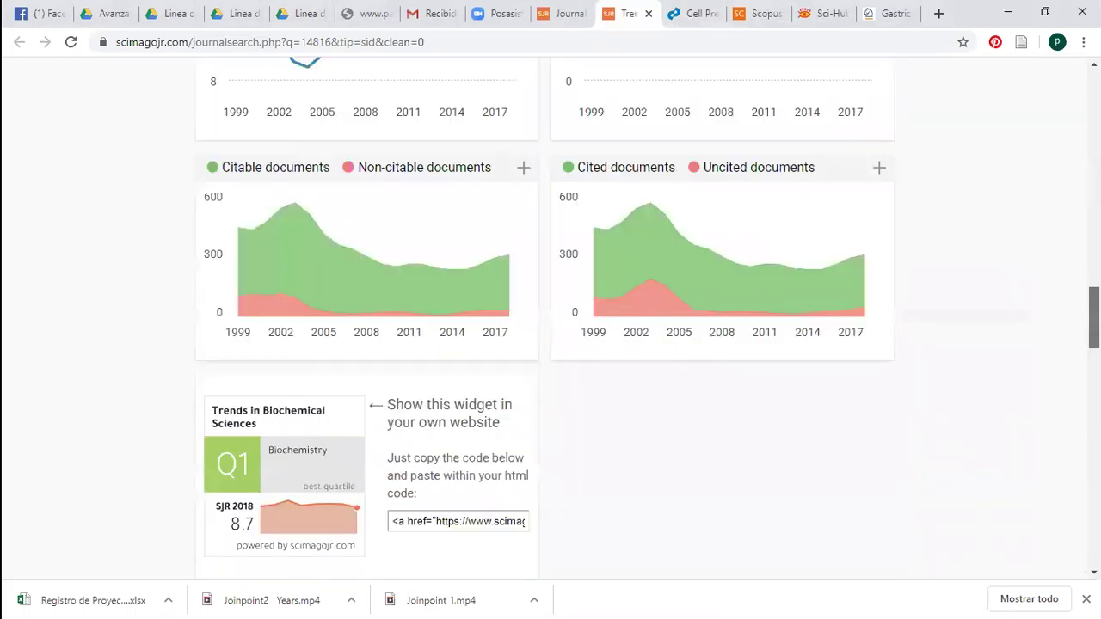
scroll(1043, 146, up, 6)
scroll(1038, 120, up, 10)
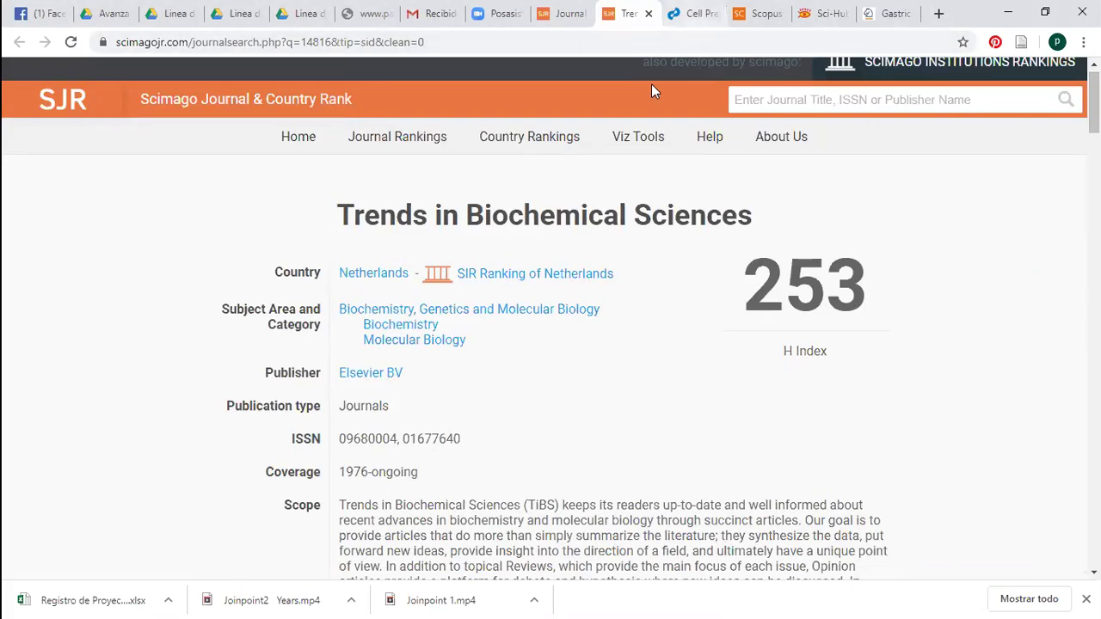
key(ctrl+Tab)
key(ctrl+w)
Return to the 2018 Biochemistry ranking table and scroll down to Chem and Bioinformatics
key(ctrl+shift+Tab)
key(ctrl+shift+Tab)
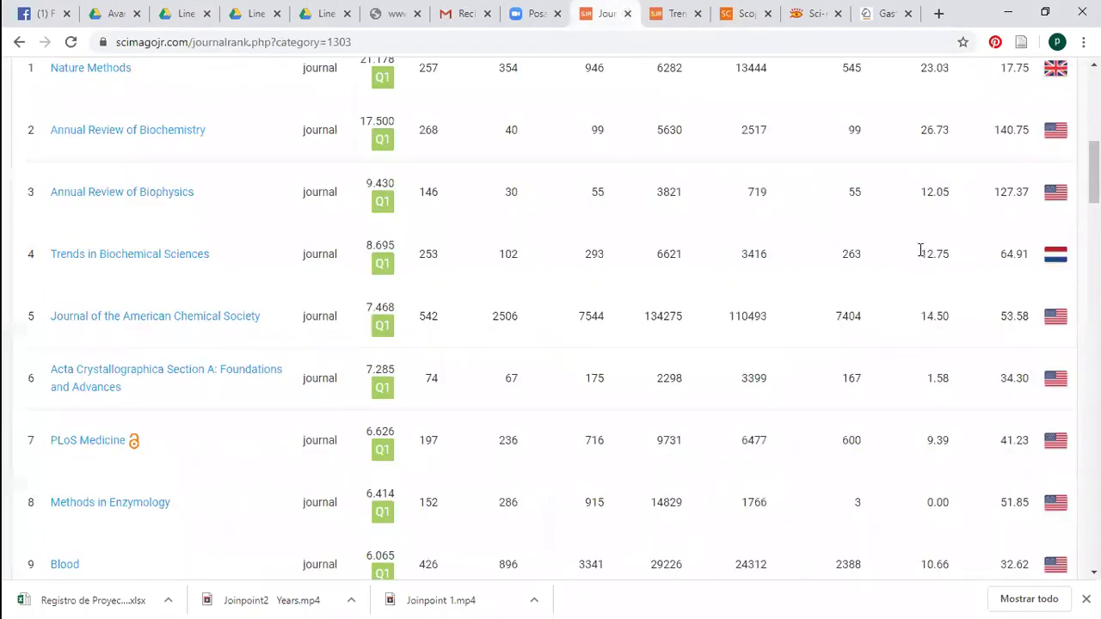
scroll(550, 318, down, 2)
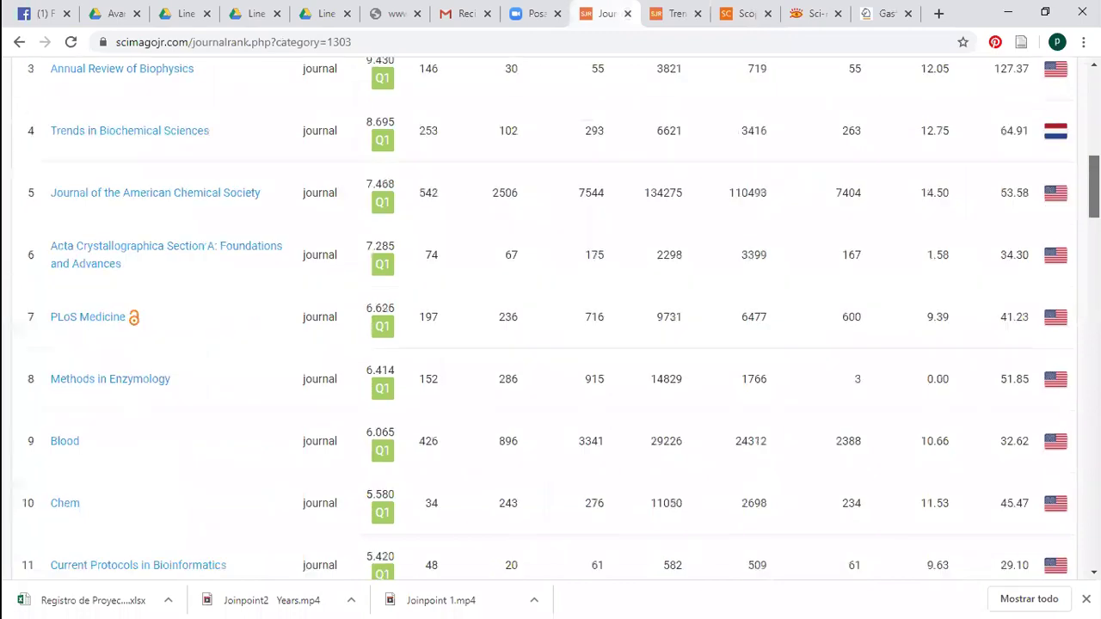
scroll(474, 368, down, 1)
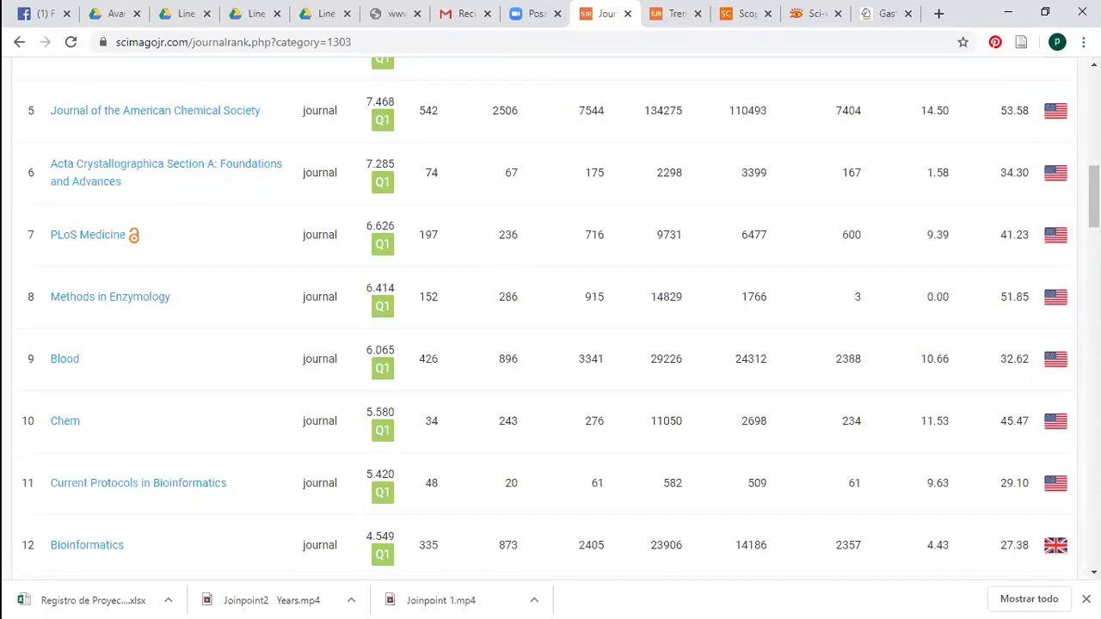
Switch the 2018 ranking's subject category from Biochemistry to Epidemiology, listing 99 journals
drag(1094, 197, 1094, 121)
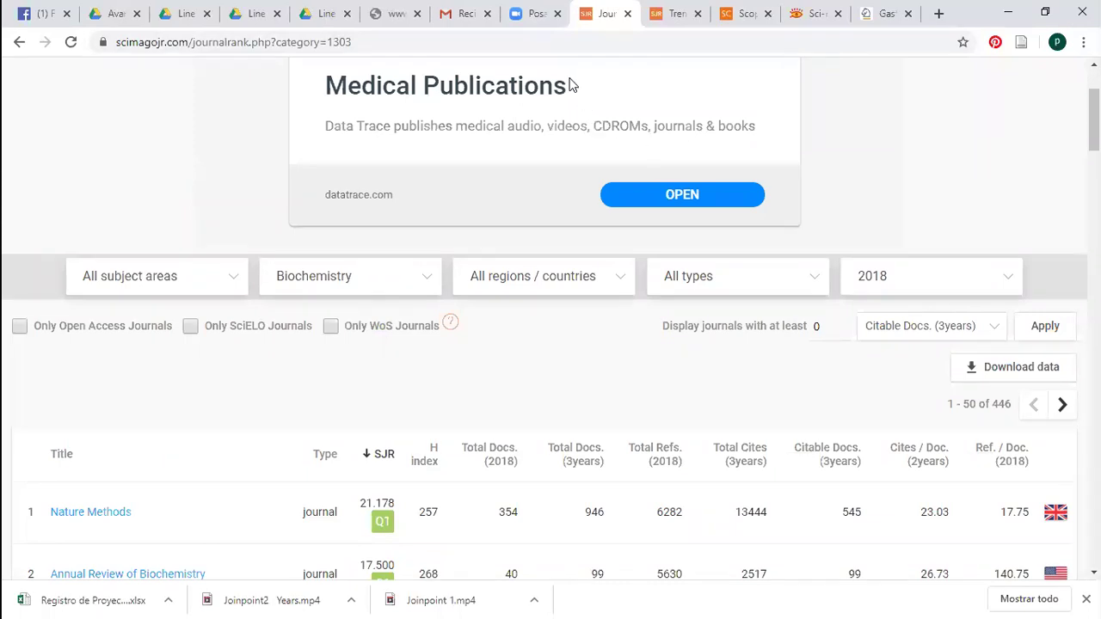
click(419, 271)
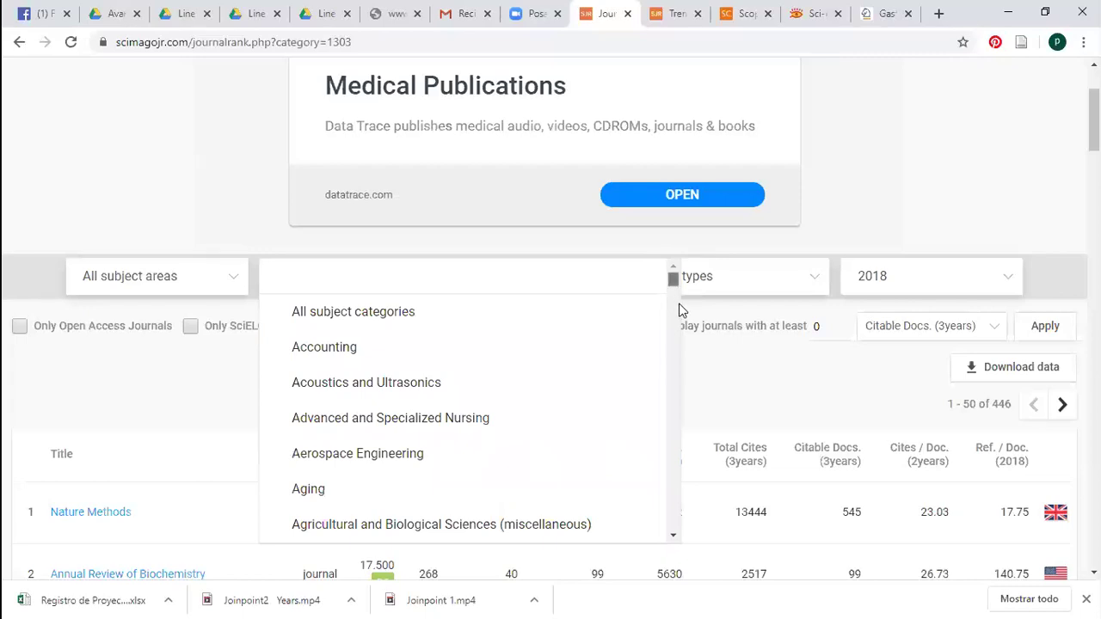
scroll(680, 309, down, 5)
scroll(688, 339, down, 4)
scroll(690, 353, down, 20)
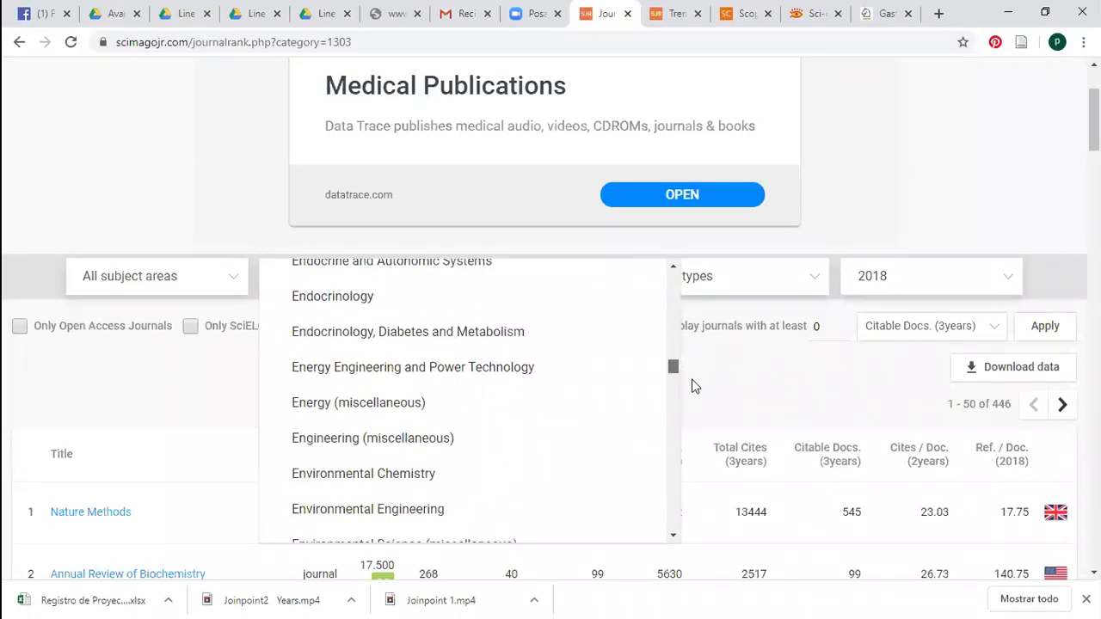
scroll(692, 386, down, 5)
scroll(690, 383, up, 3)
scroll(688, 383, up, 3)
scroll(687, 383, down, 2)
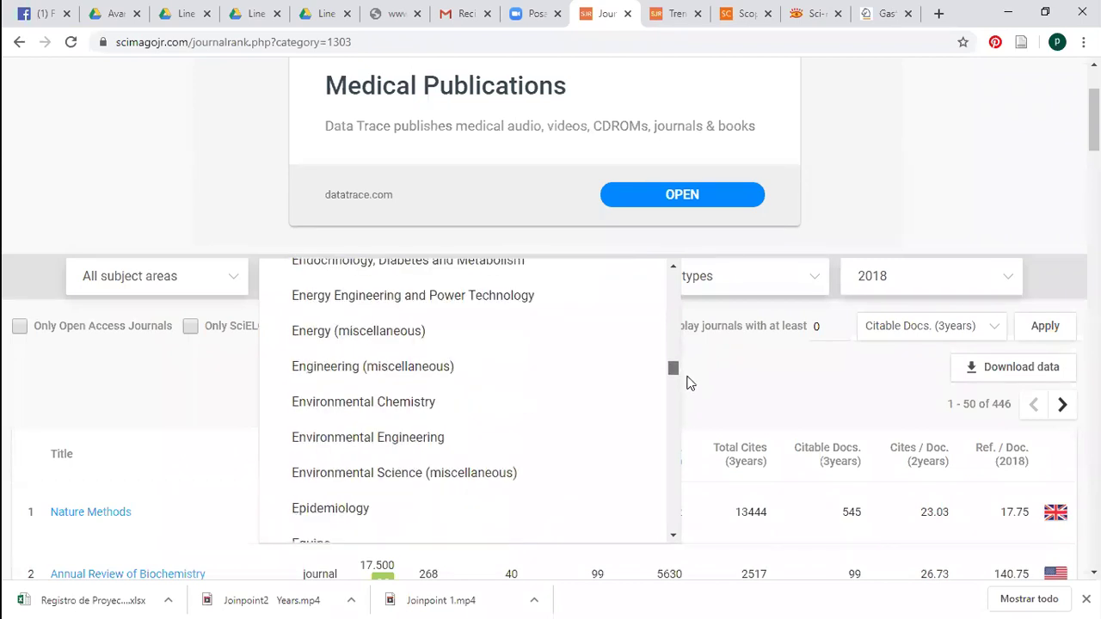
scroll(687, 383, down, 2)
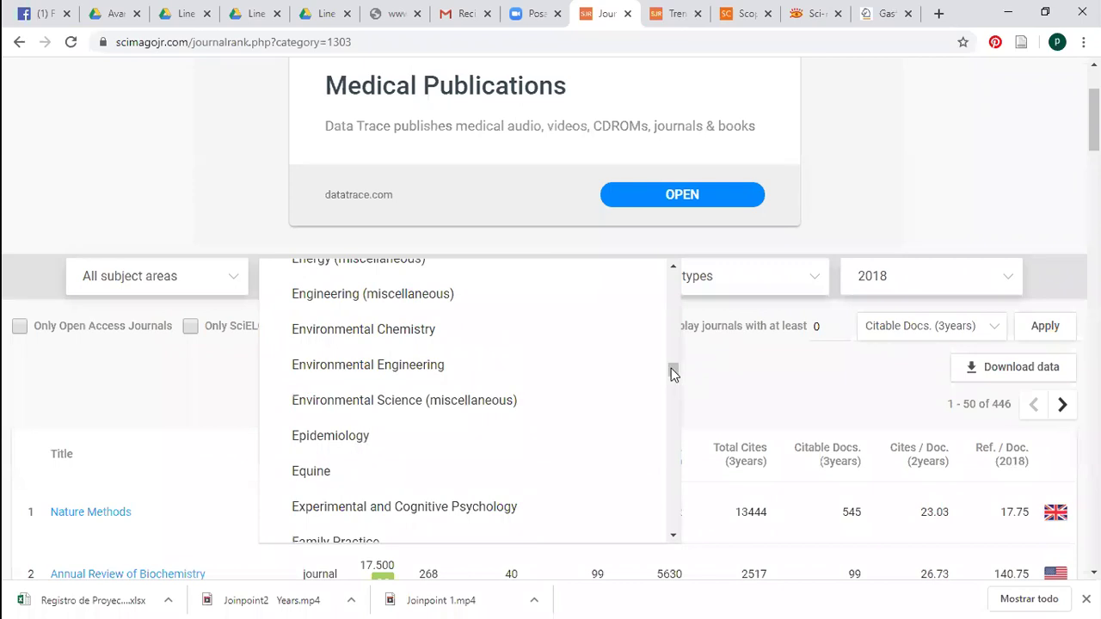
scroll(673, 373, down, 2)
scroll(673, 372, up, 5)
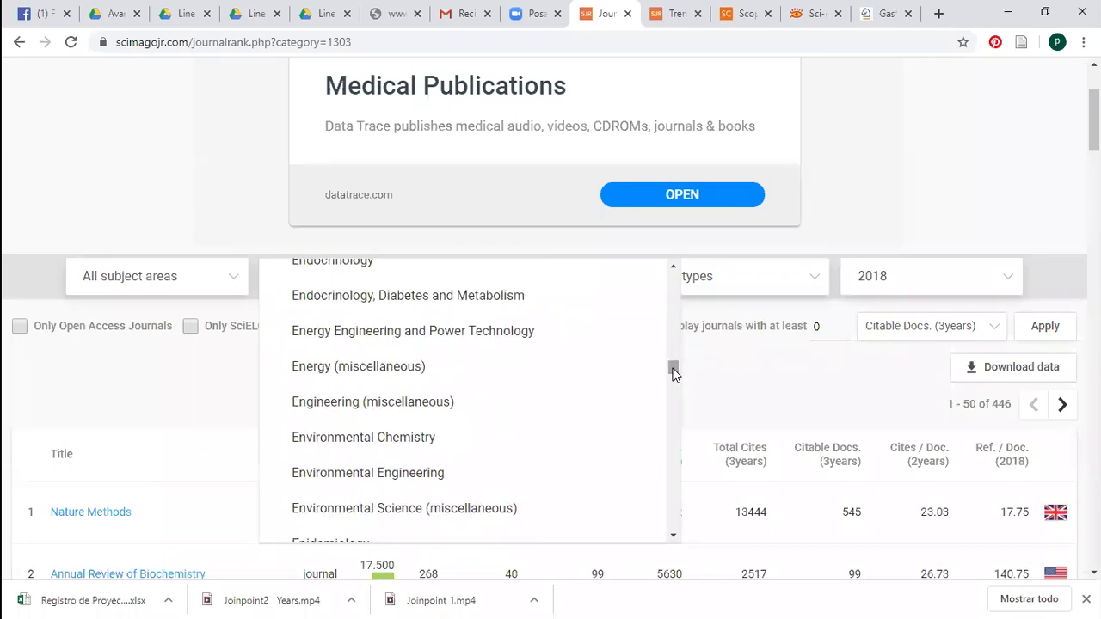
scroll(674, 372, down, 2)
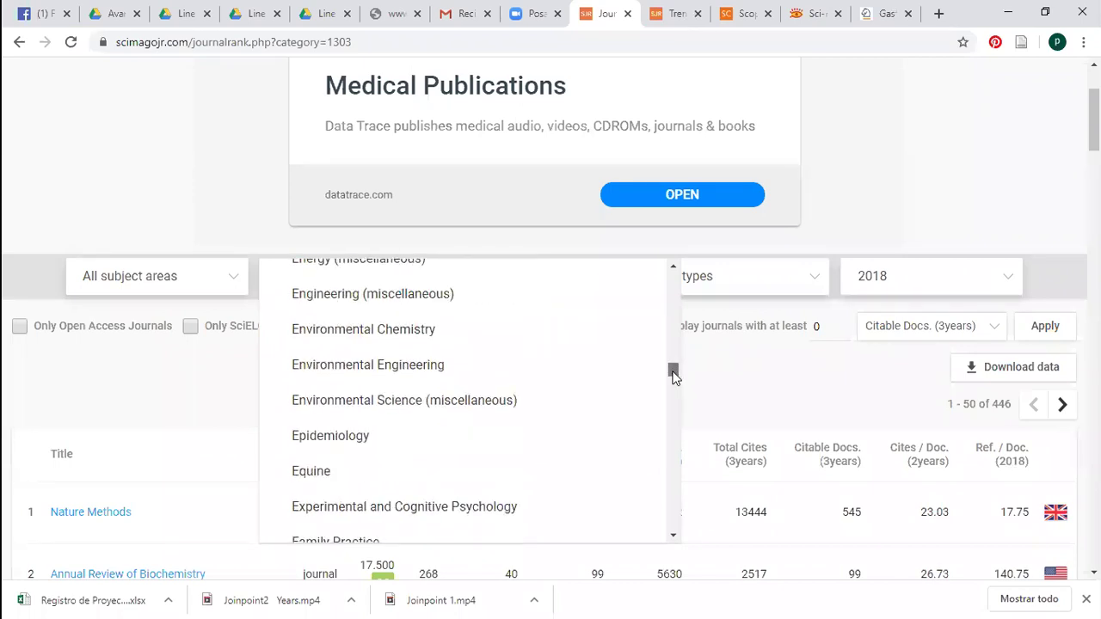
click(420, 436)
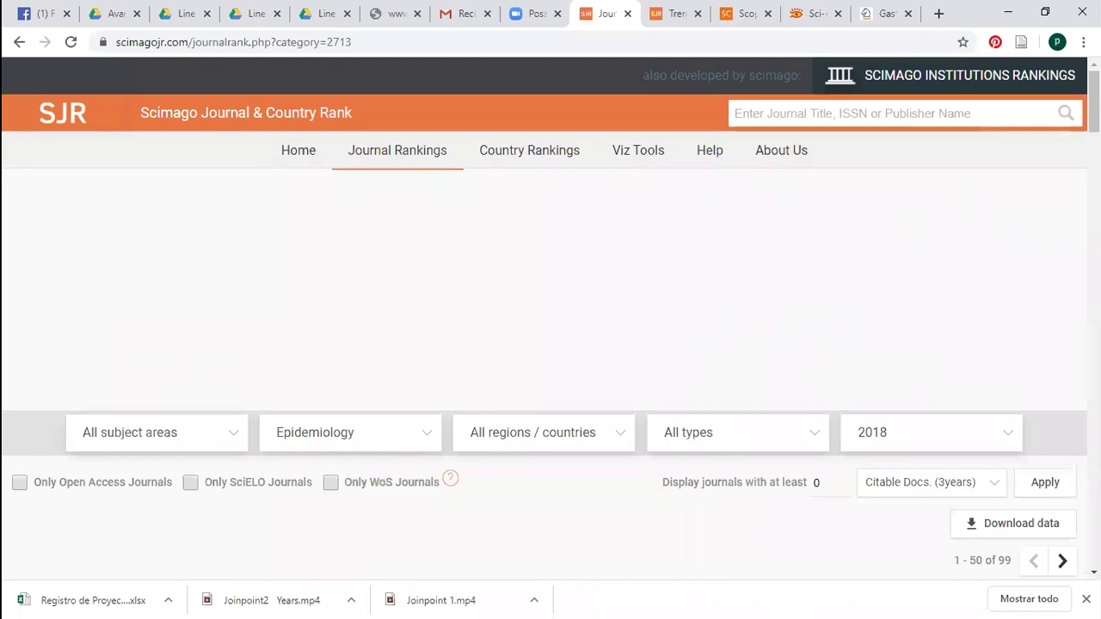
Open the International Journal of Epidemiology's SCImago profile in a new tab
scroll(951, 199, down, 5)
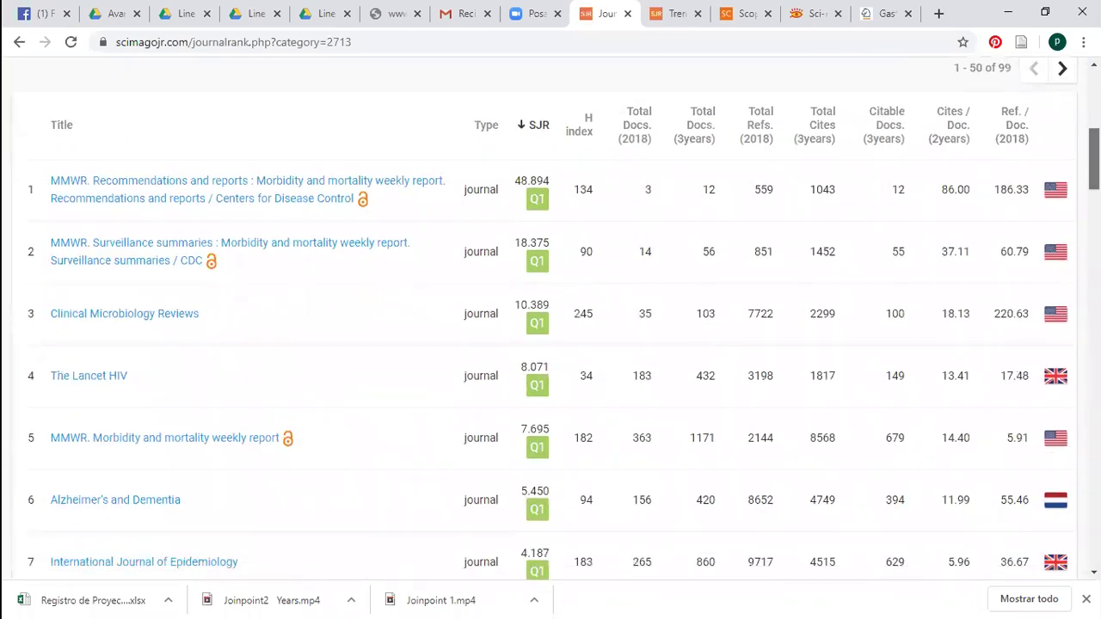
scroll(550, 344, down, 1)
scroll(550, 344, up, 1)
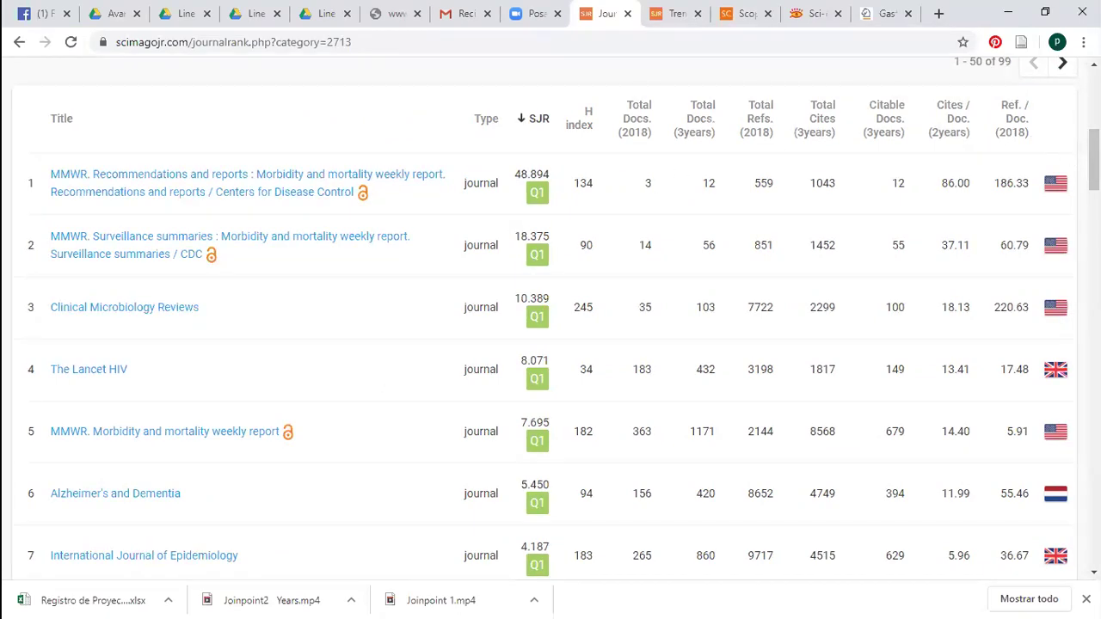
scroll(1092, 159, down, 1)
scroll(1092, 159, down, 2)
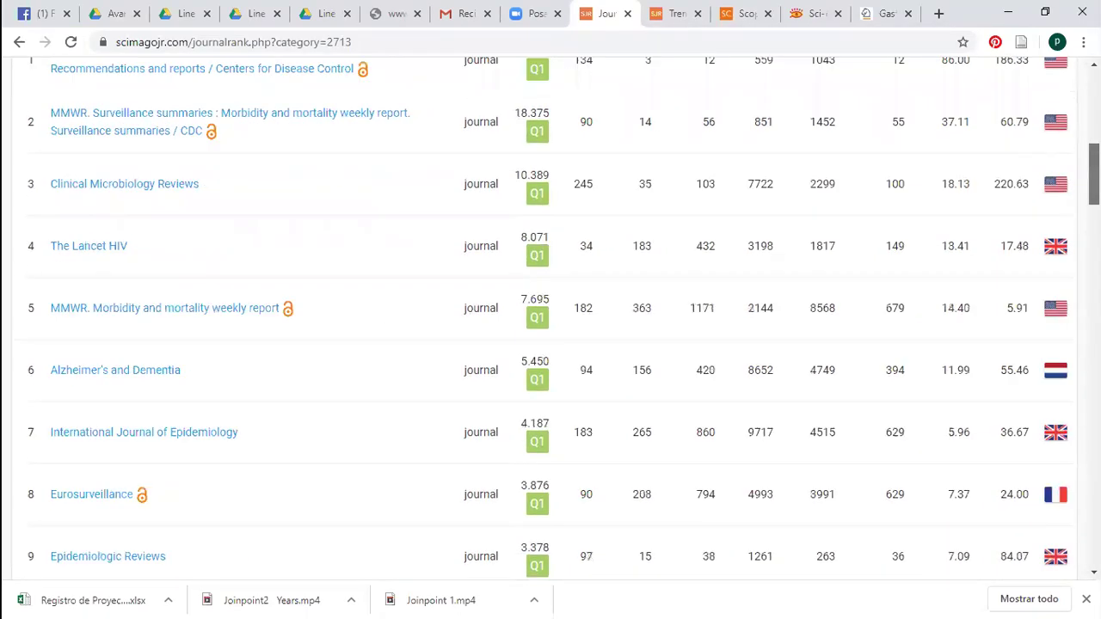
right_click(198, 370)
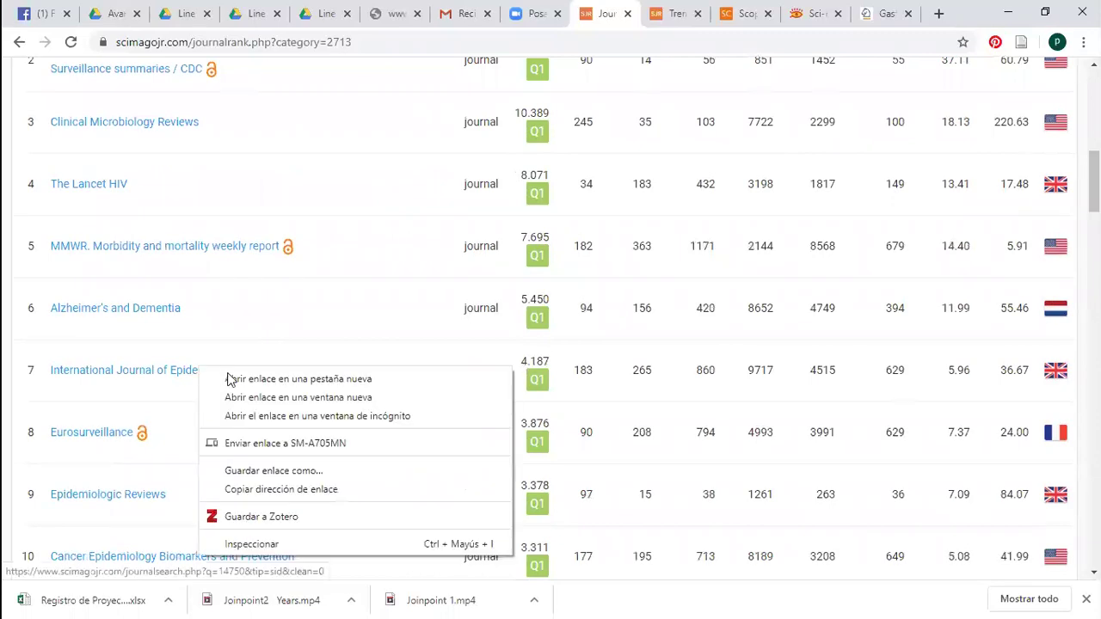
click(239, 376)
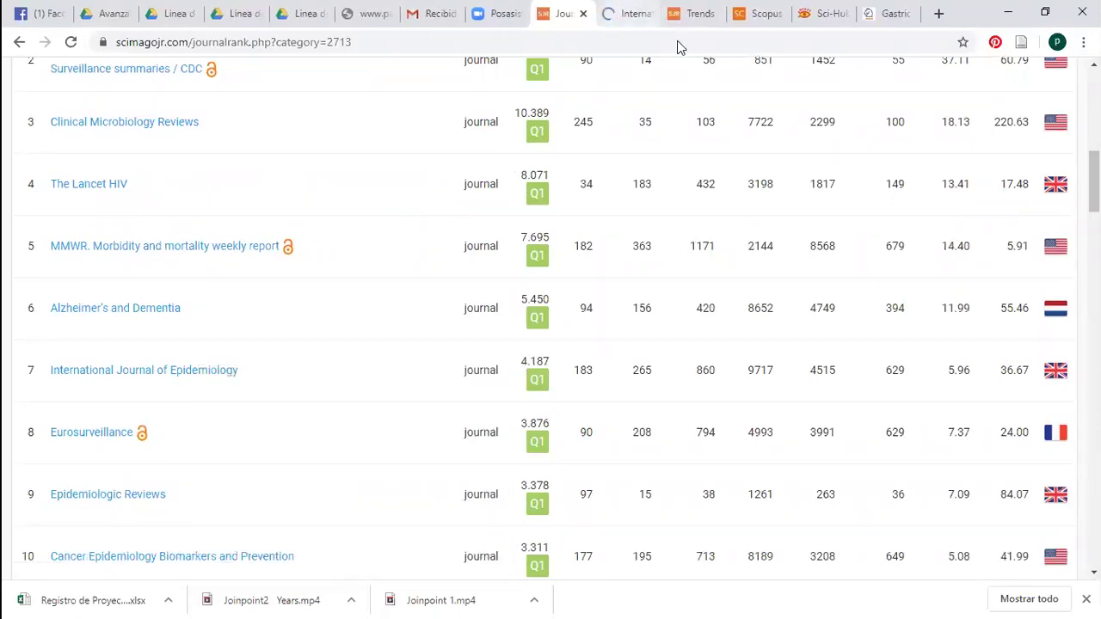
From the International Journal of Epidemiology profile, open the journal's homepage in a new tab
click(636, 14)
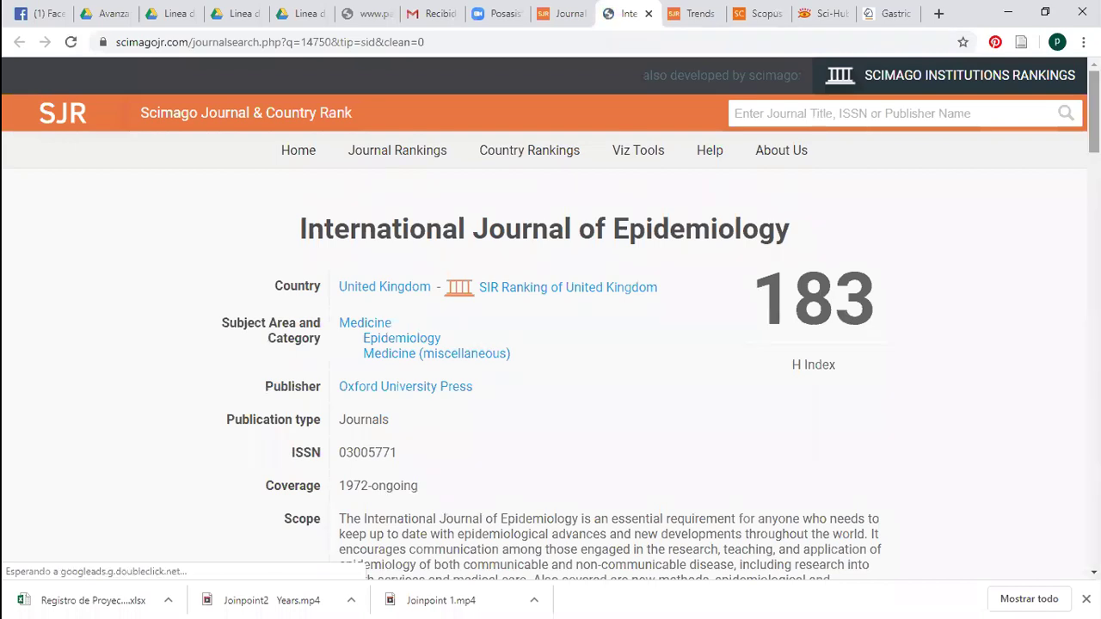
scroll(809, 253, down, 2)
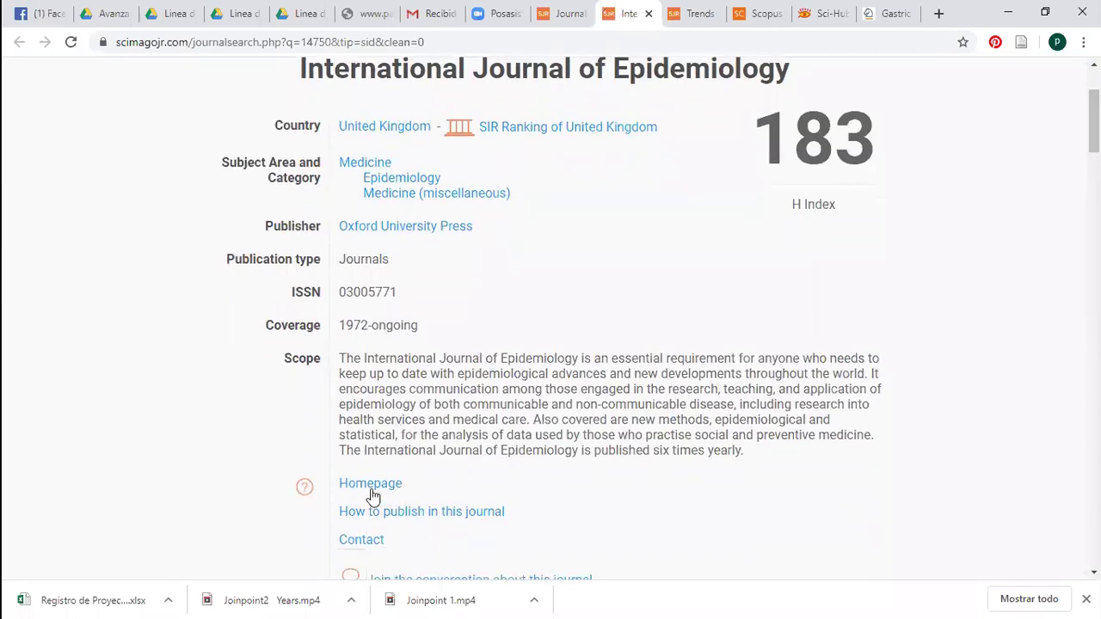
right_click(371, 488)
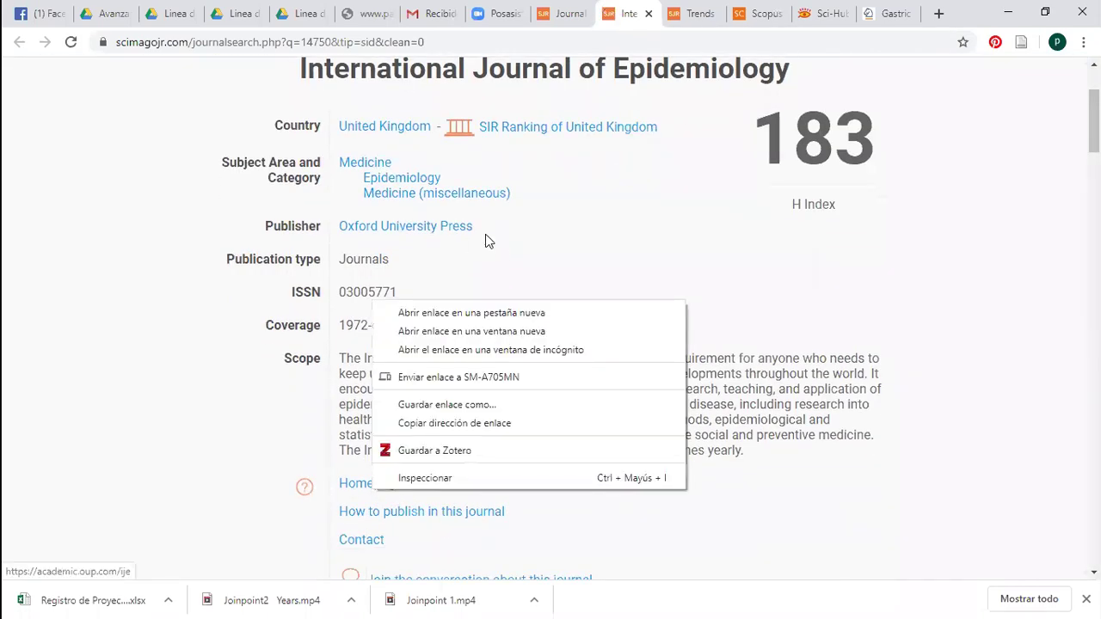
click(503, 313)
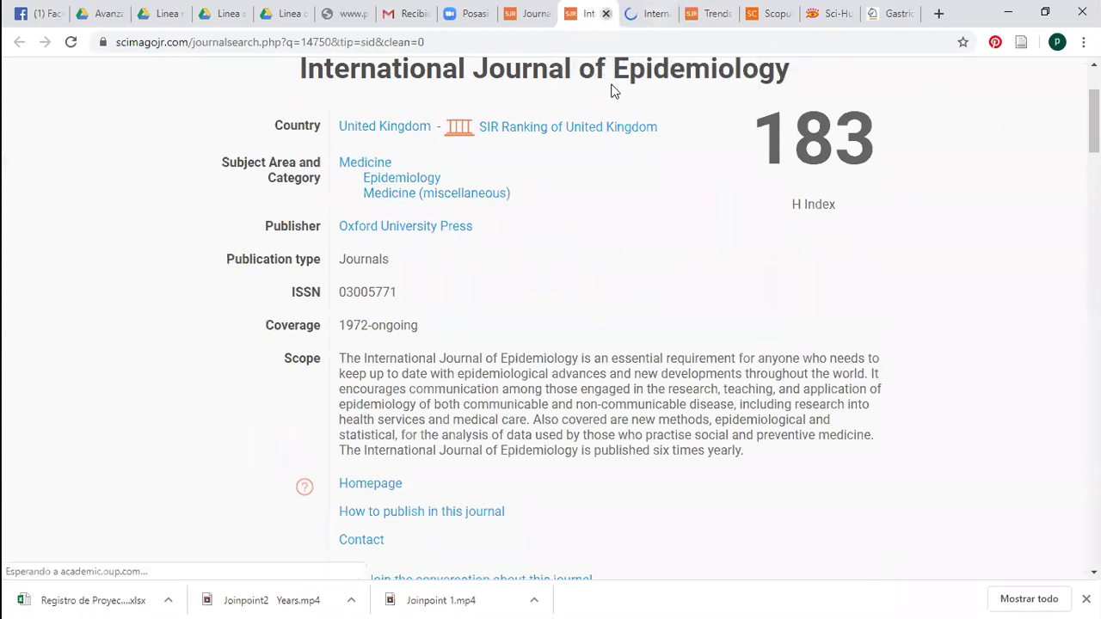
Close the SJR details tab and go to the homepage's Submit > Author Guidelines
key(ctrl+w)
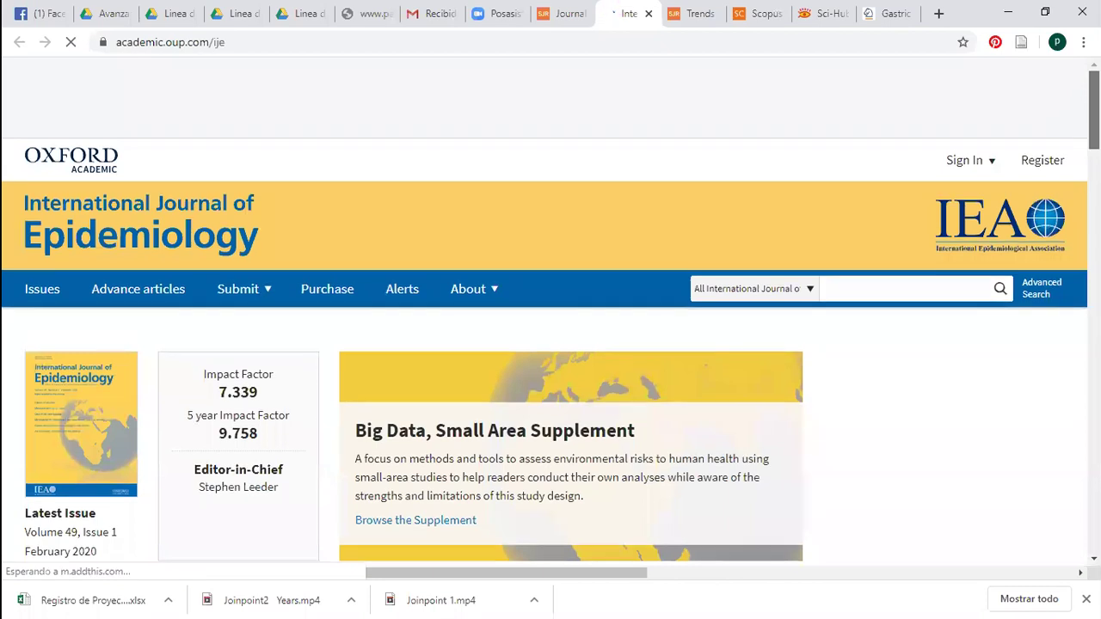
scroll(333, 223, down, 1)
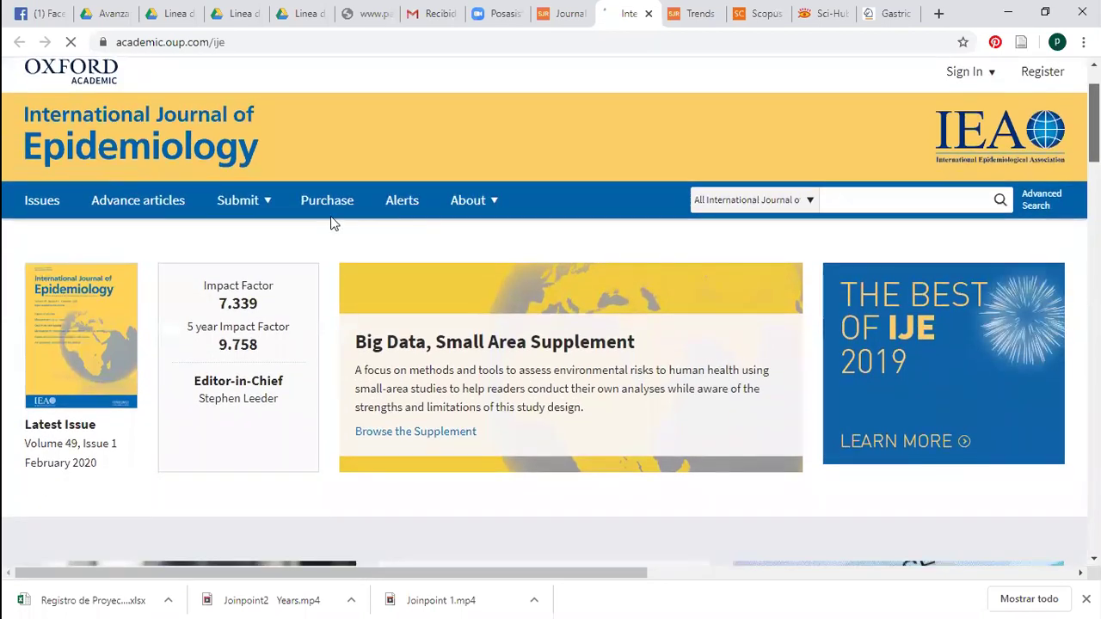
mouse_move(249, 199)
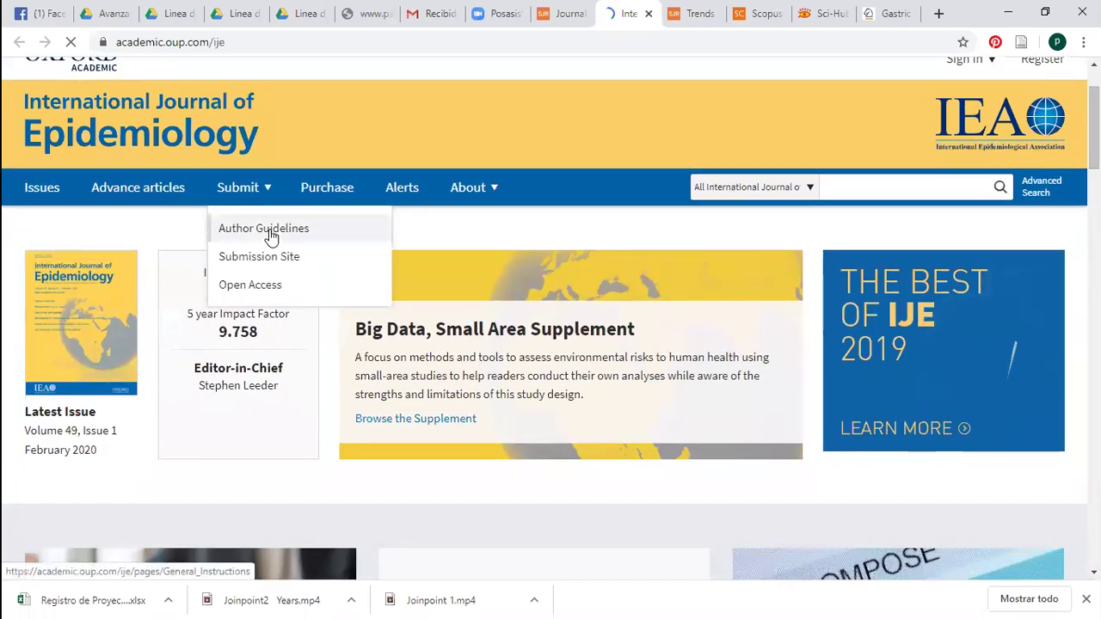
click(271, 236)
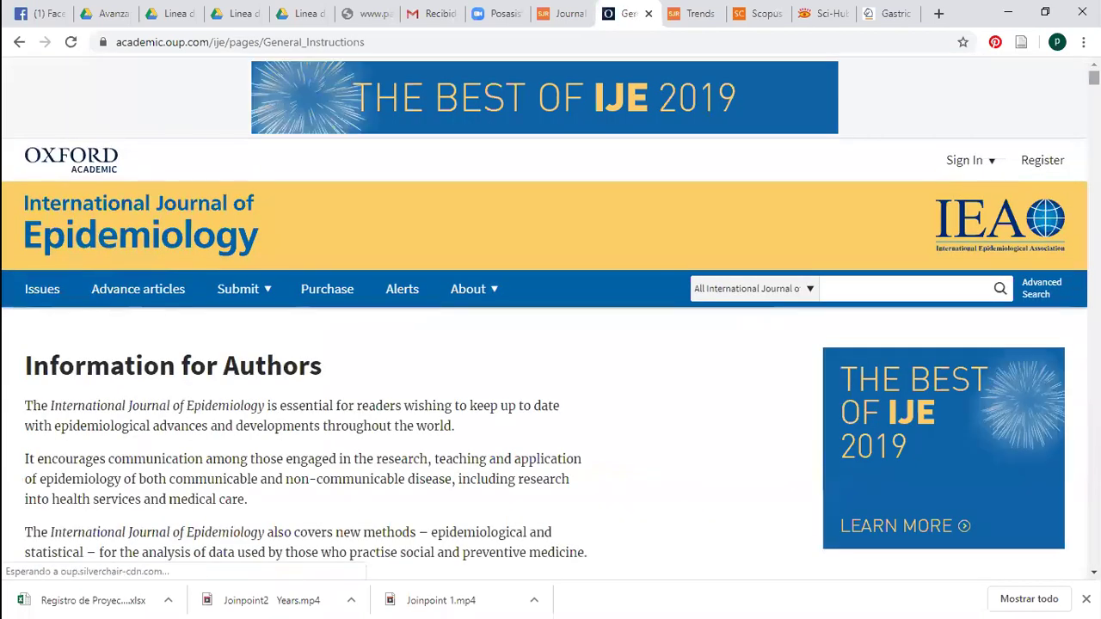
Scroll to 'Open access and licensing' and highlight the paragraph on free access after 12 months
scroll(551, 361, down, 9)
scroll(573, 236, down, 6)
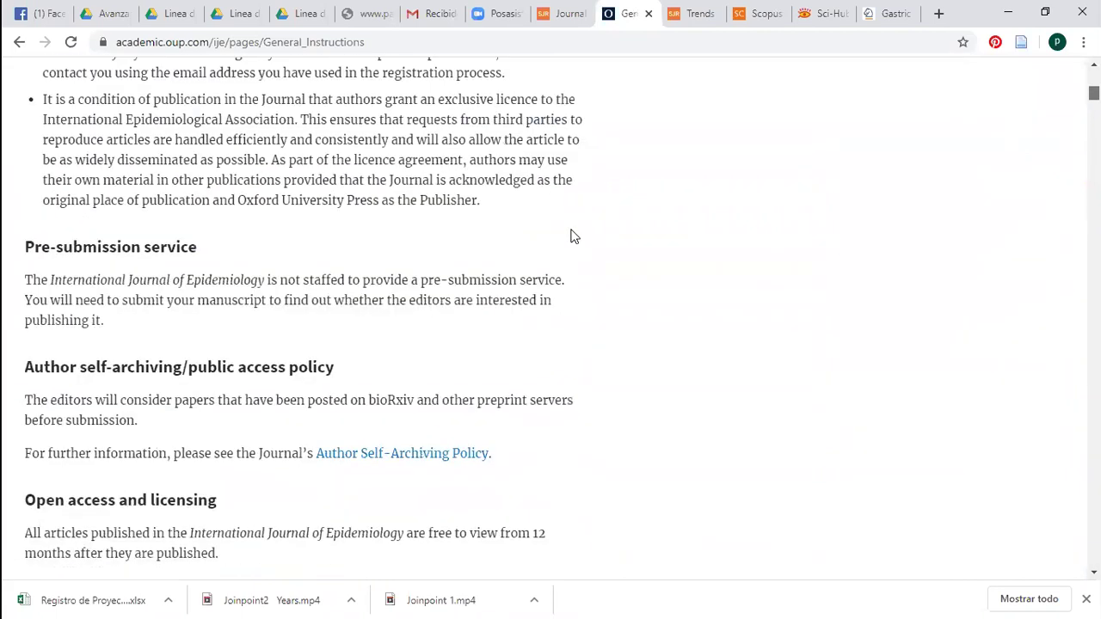
scroll(576, 235, down, 2)
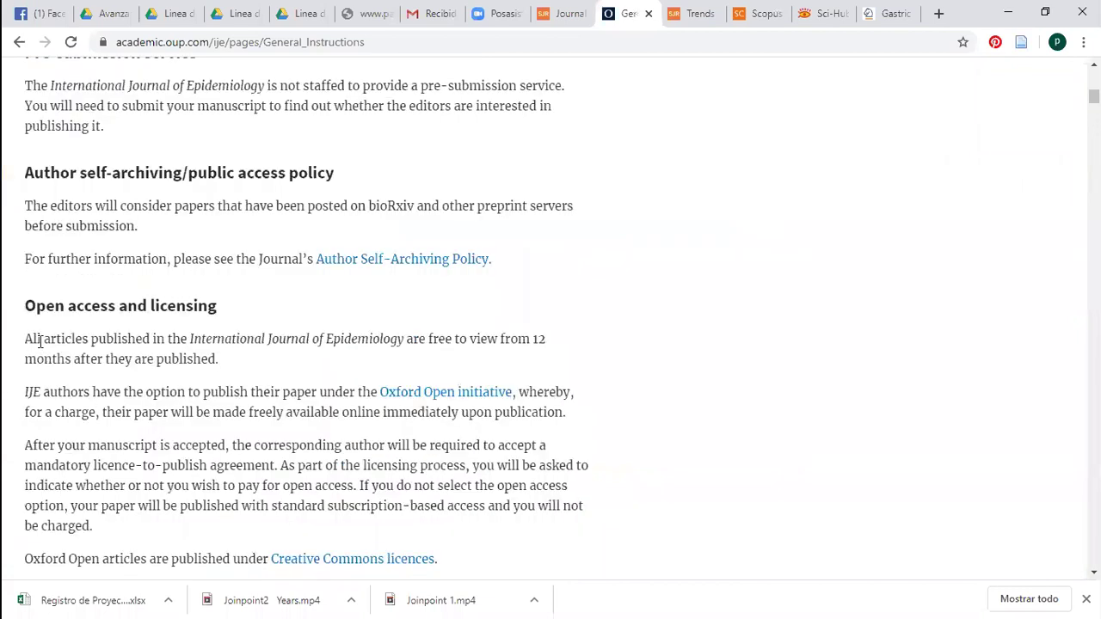
drag(28, 339, 244, 368)
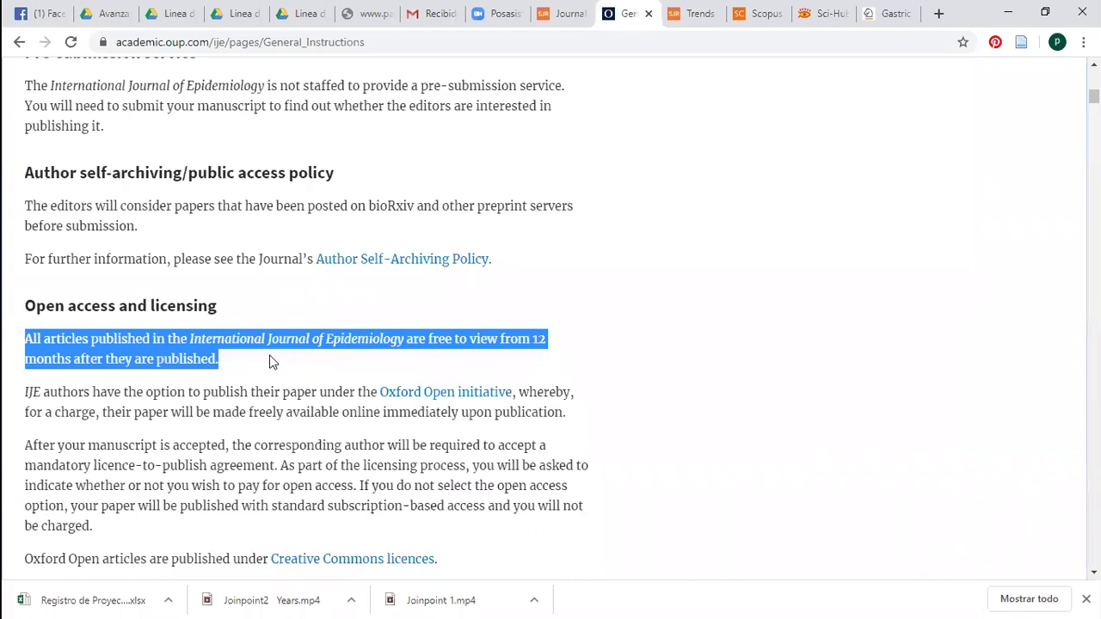
click(243, 361)
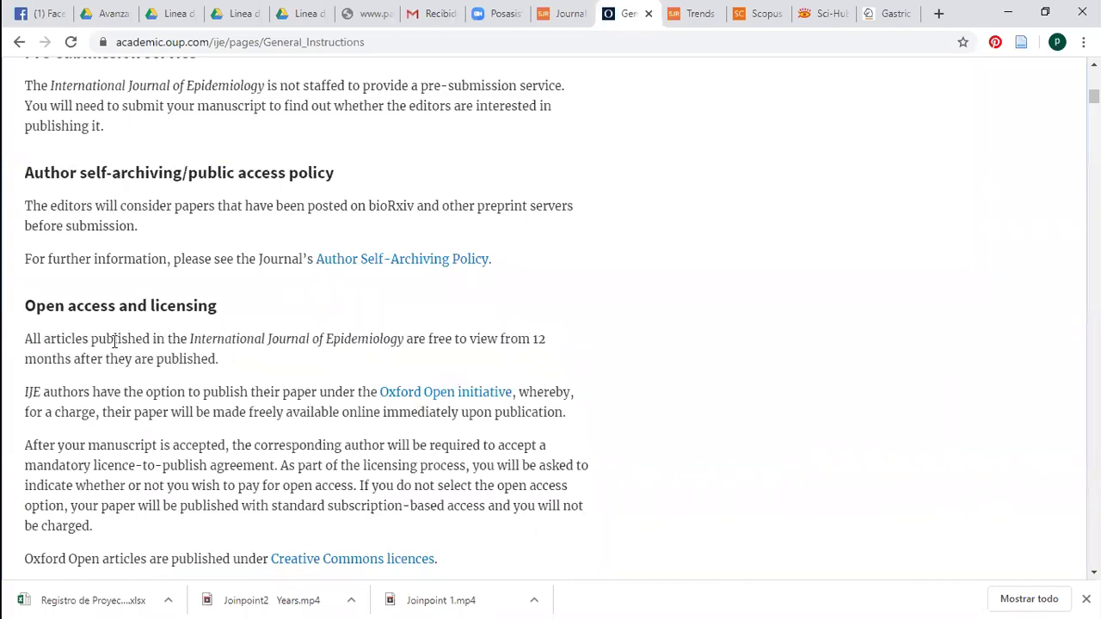
scroll(235, 346, down, 1)
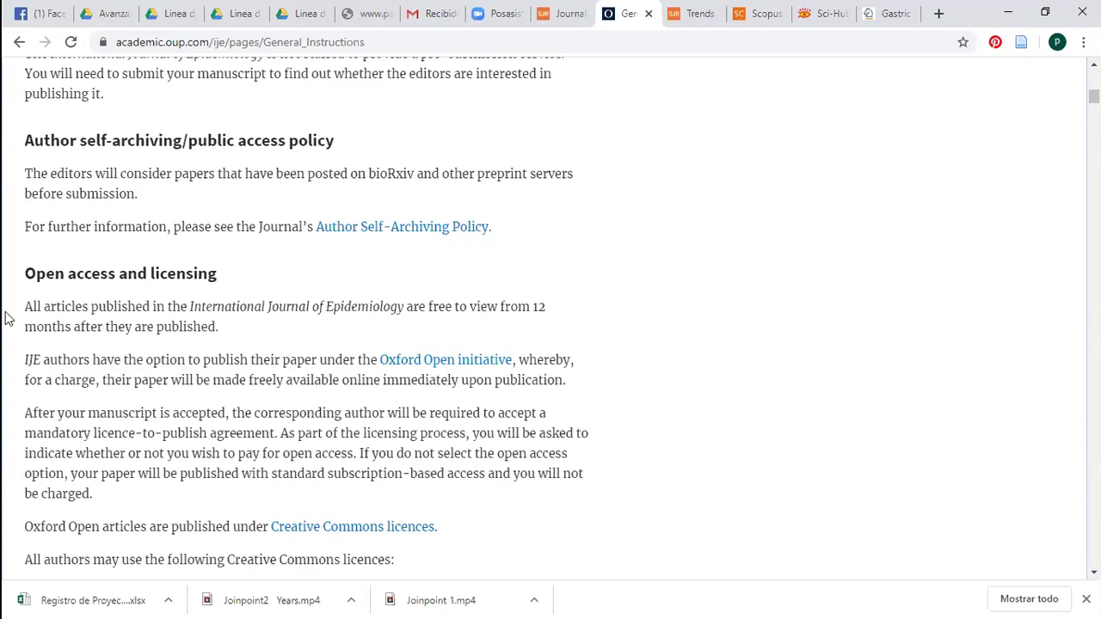
shift+click(156, 312)
click(52, 312)
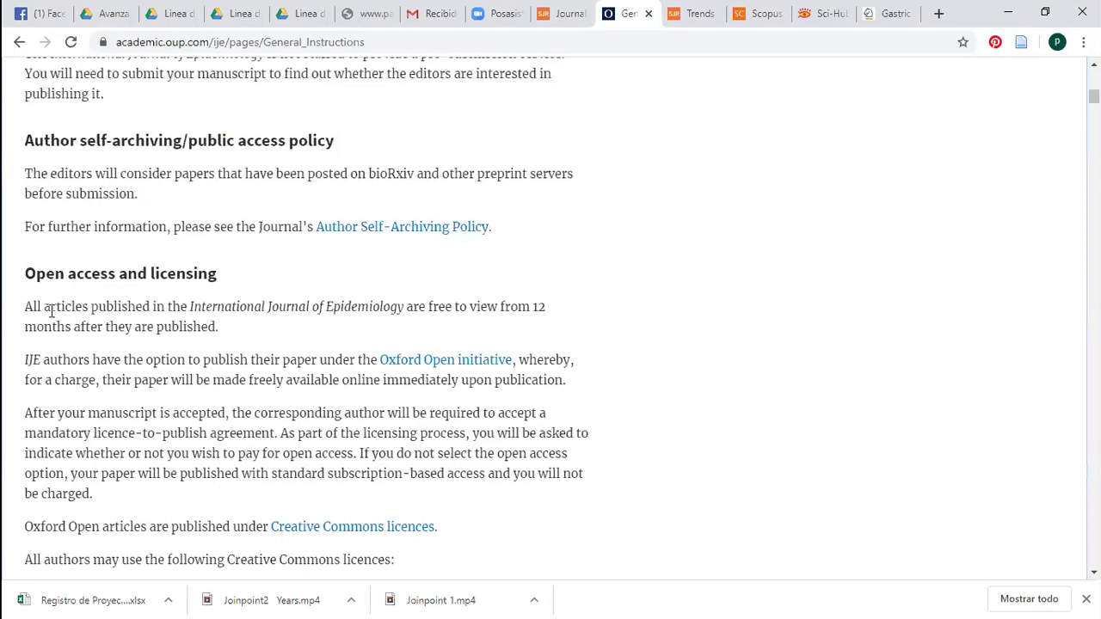
shift+click(136, 307)
shift+click(218, 327)
click(55, 307)
scroll(1049, 69, up, 15)
From the Epidemiology rankings, open European Journal of Epidemiology and Epidemiologic Reviews in new tabs
click(563, 13)
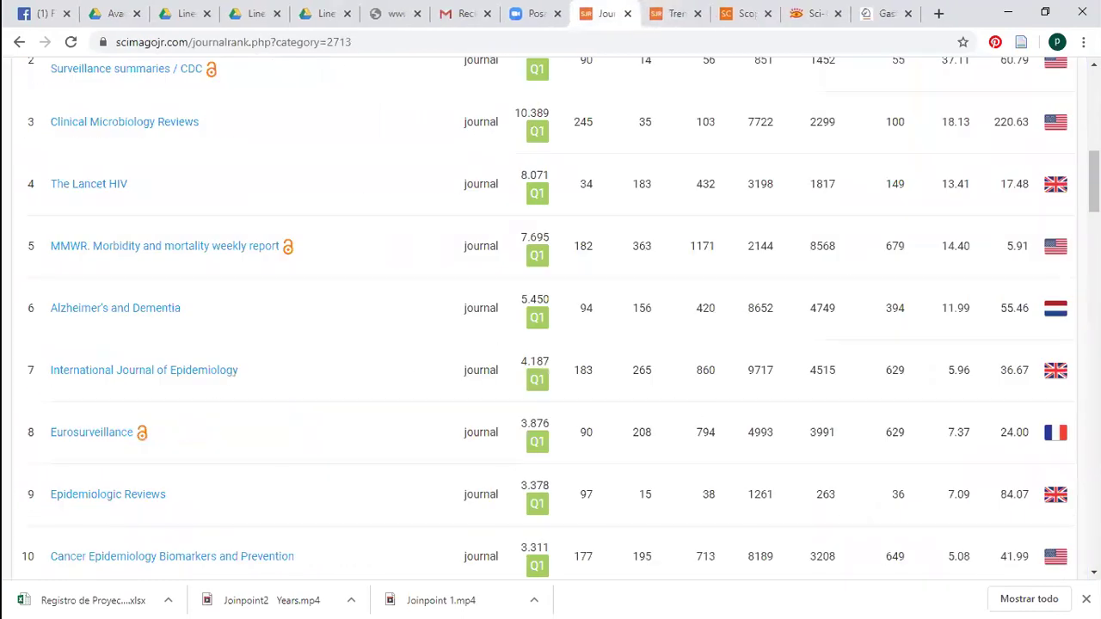
scroll(550, 318, down, 2)
scroll(356, 454, down, 1)
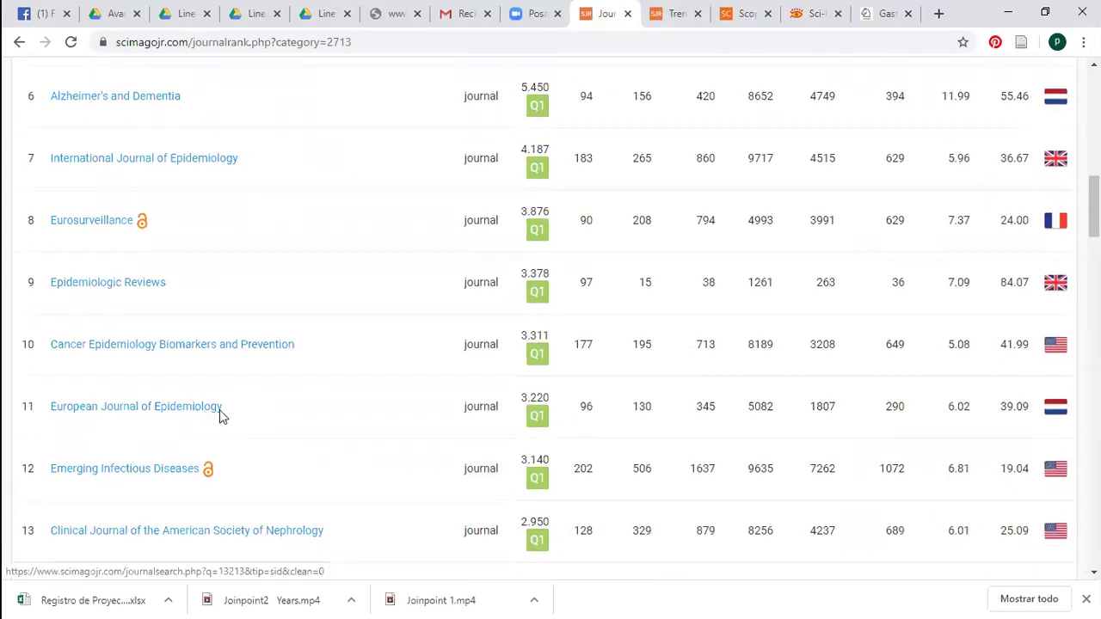
right_click(219, 409)
click(236, 422)
right_click(115, 290)
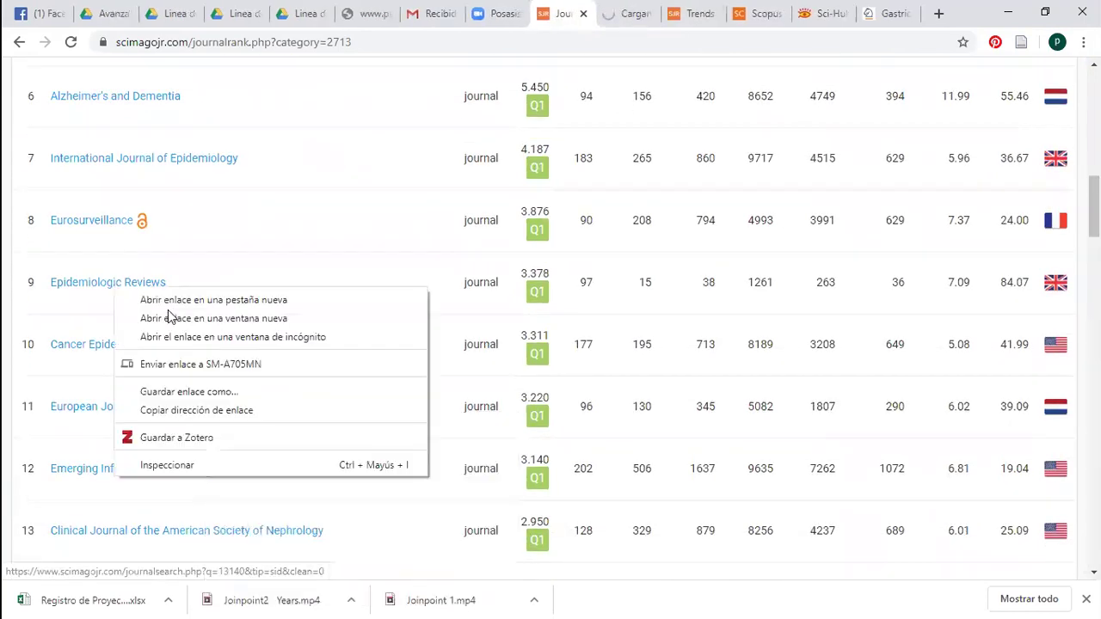
click(170, 300)
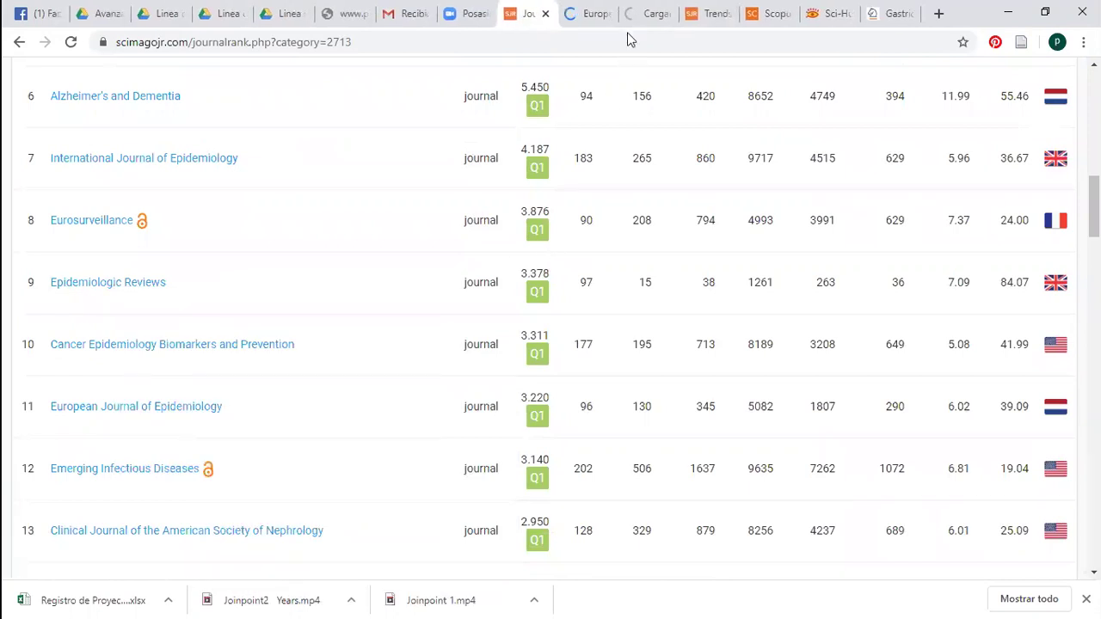
In the European Journal of Epidemiology profile, open the journal's Springer homepage
key(ctrl+Tab)
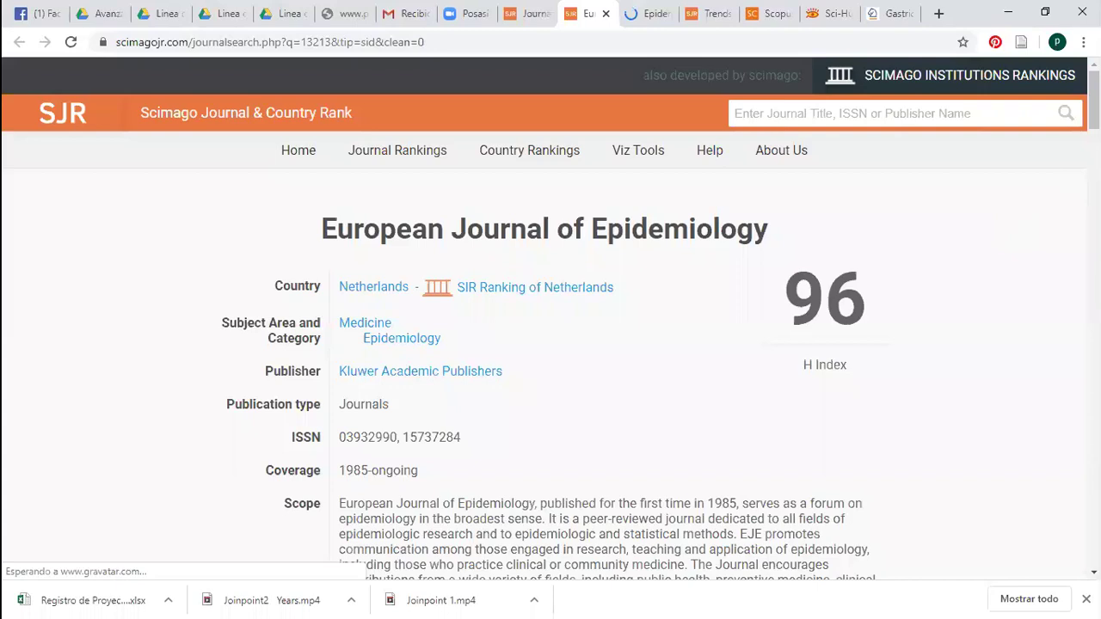
scroll(551, 318, down, 1)
scroll(401, 422, down, 2)
scroll(398, 422, up, 1)
click(394, 416)
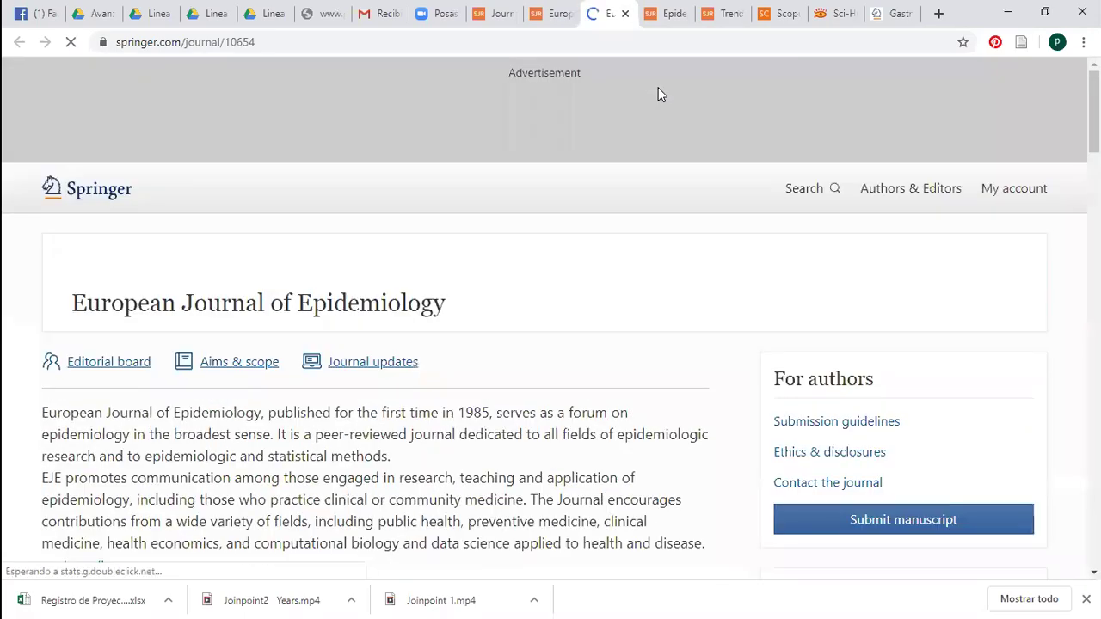
Review the European Journal of Epidemiology Springer page, highlighting the 27-day submission-to-decision figure
scroll(550, 344, down, 3)
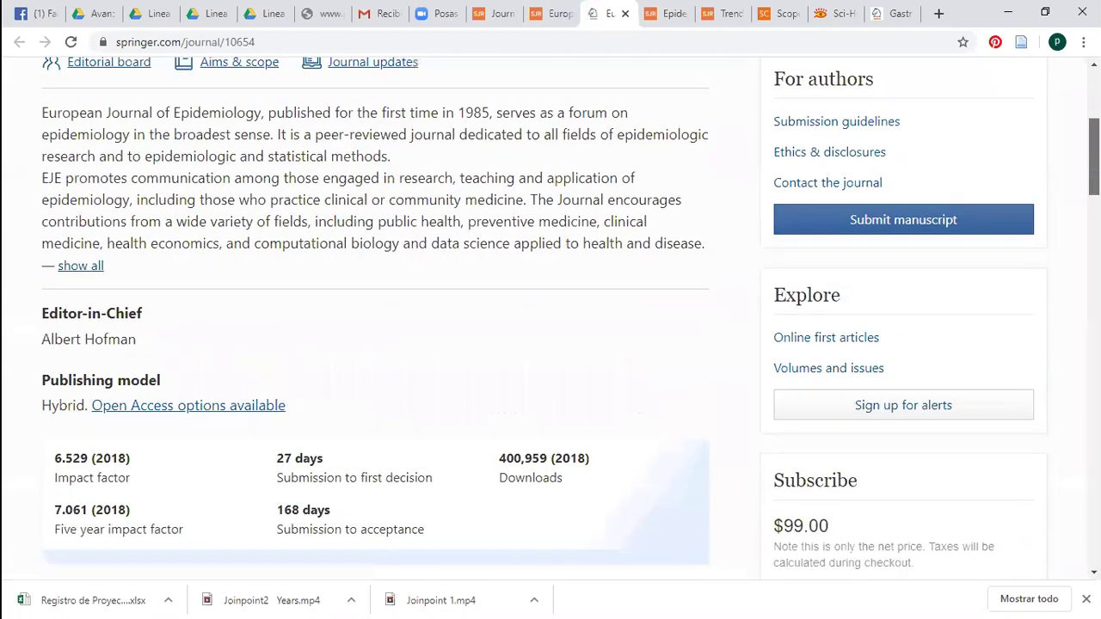
scroll(551, 318, up, 2)
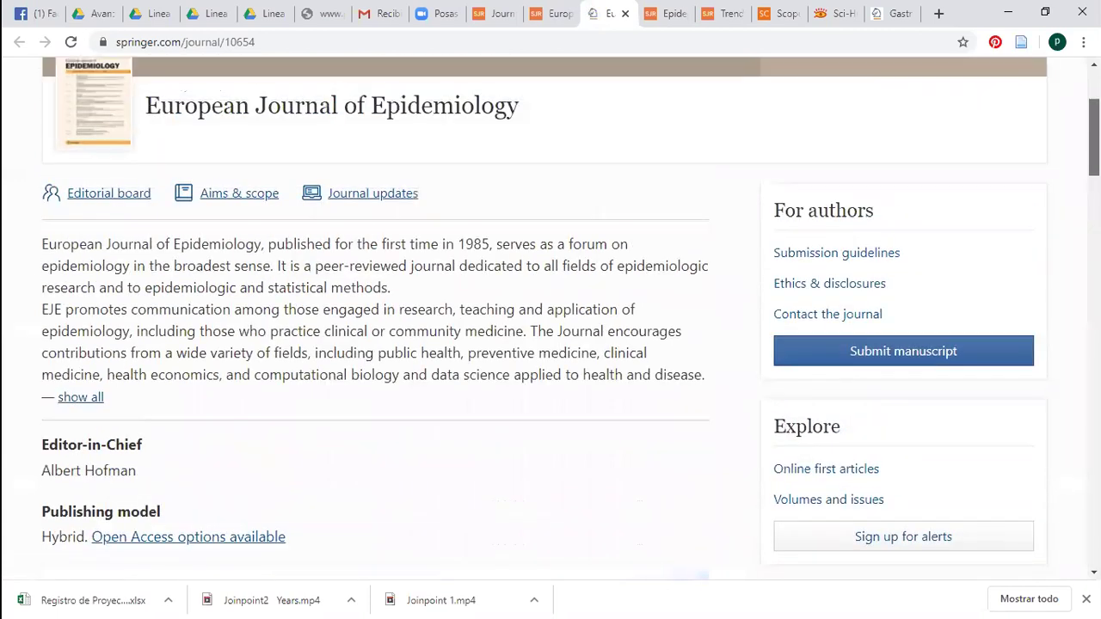
scroll(550, 318, up, 1)
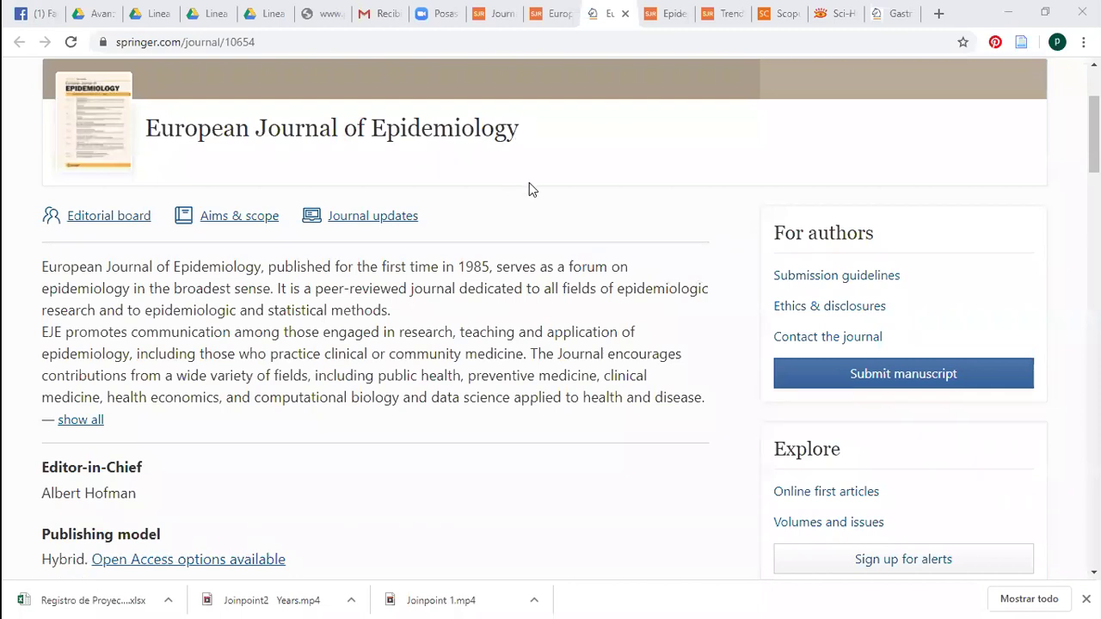
scroll(1094, 135, down, 1)
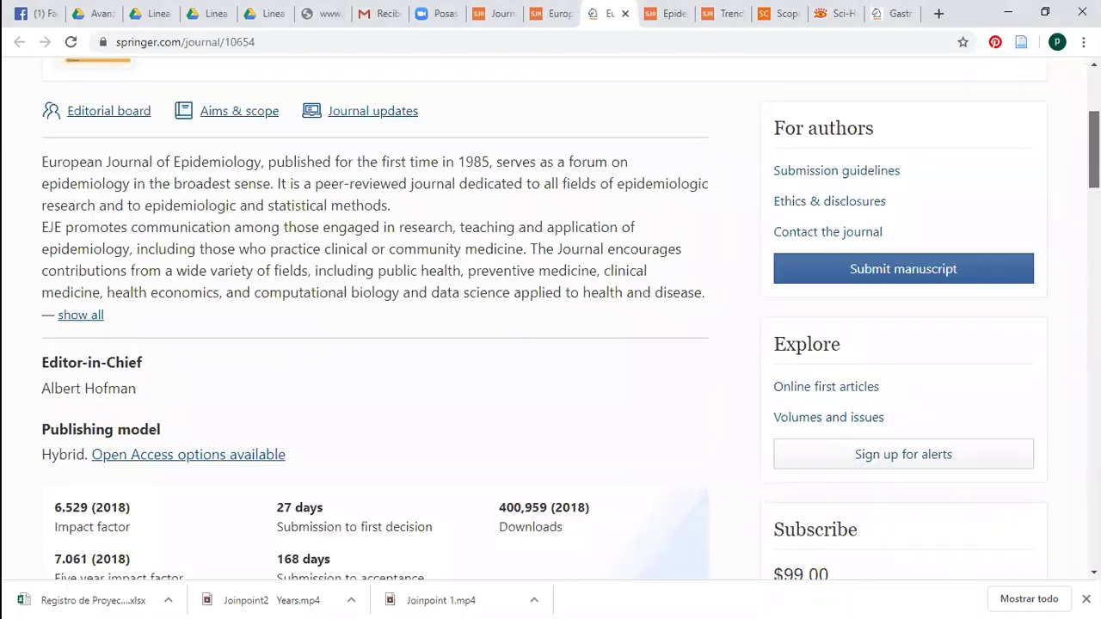
scroll(550, 318, up, 2)
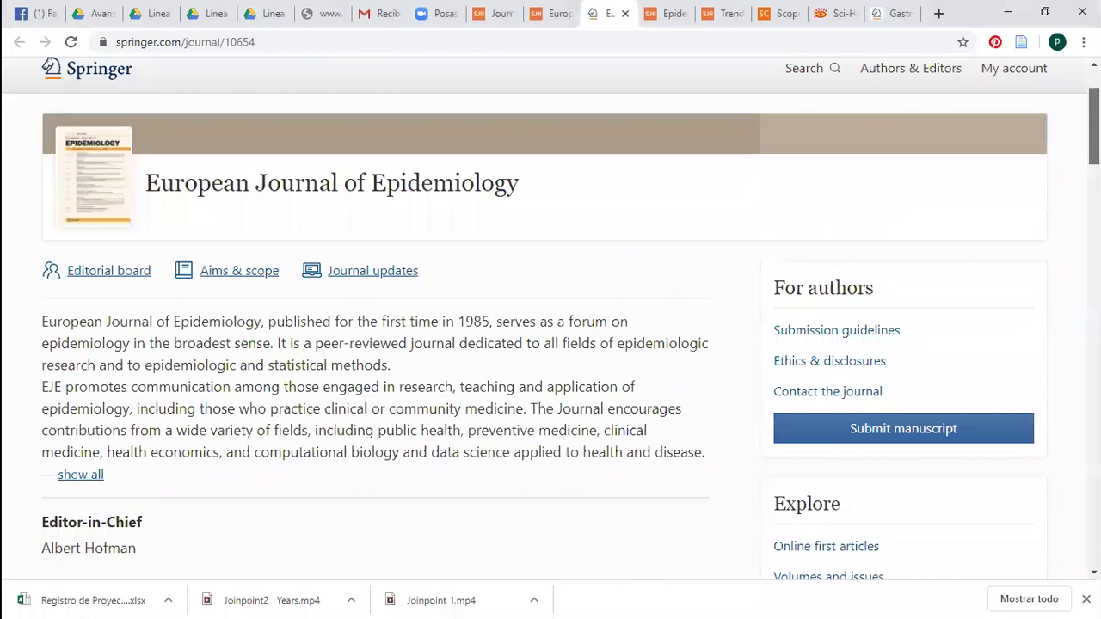
scroll(550, 318, down, 1)
scroll(1034, 197, up, 1)
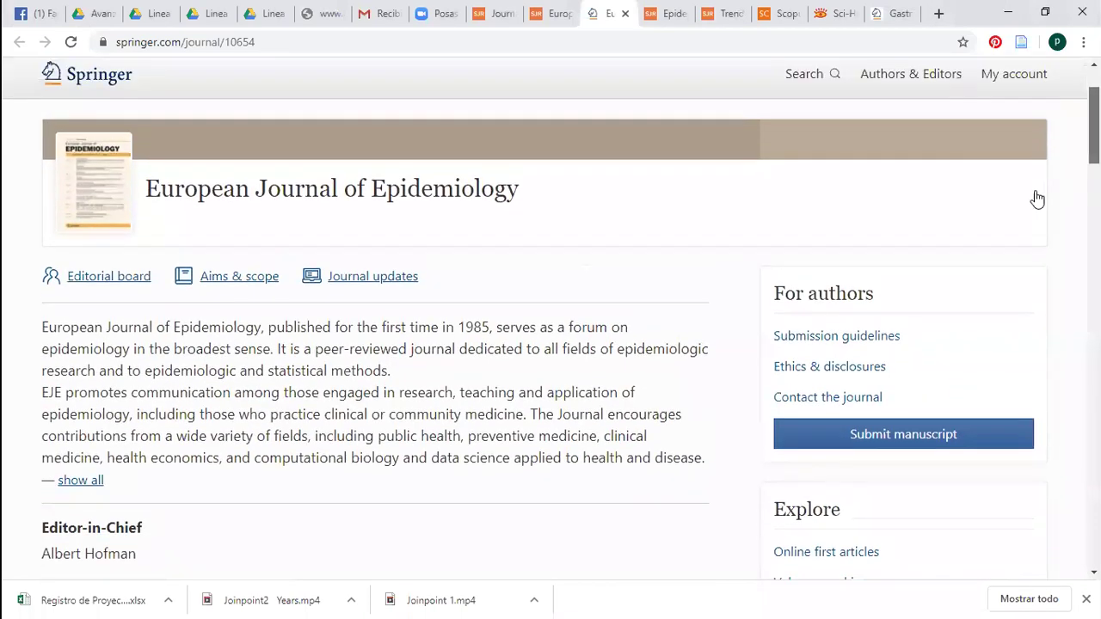
scroll(254, 333, down, 2)
scroll(253, 334, down, 1)
drag(92, 317, 41, 317)
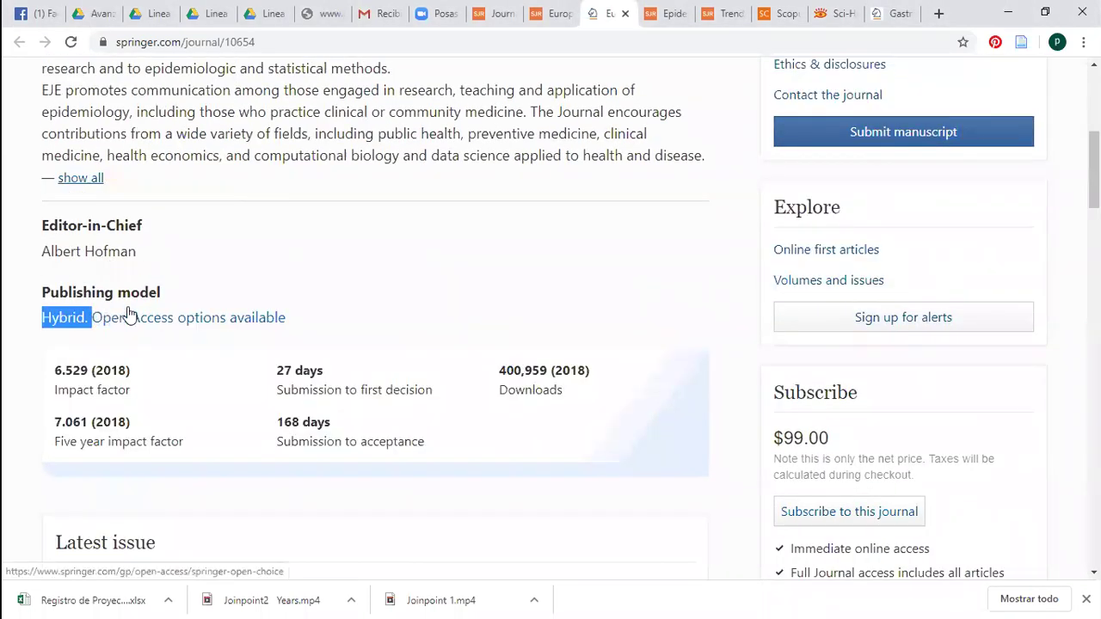
click(238, 370)
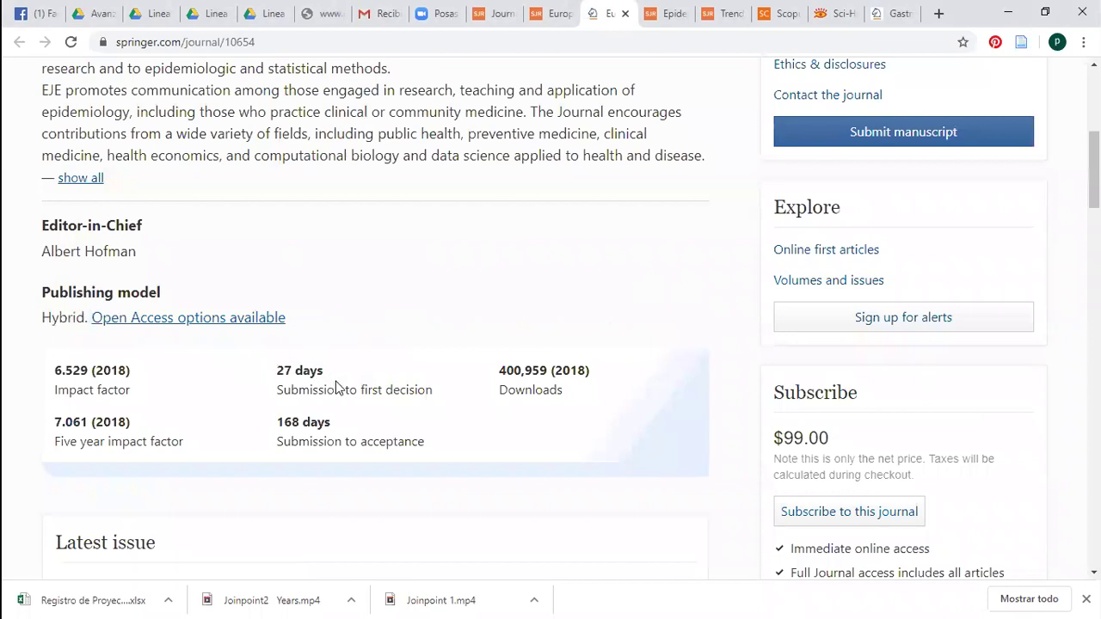
drag(277, 368, 339, 393)
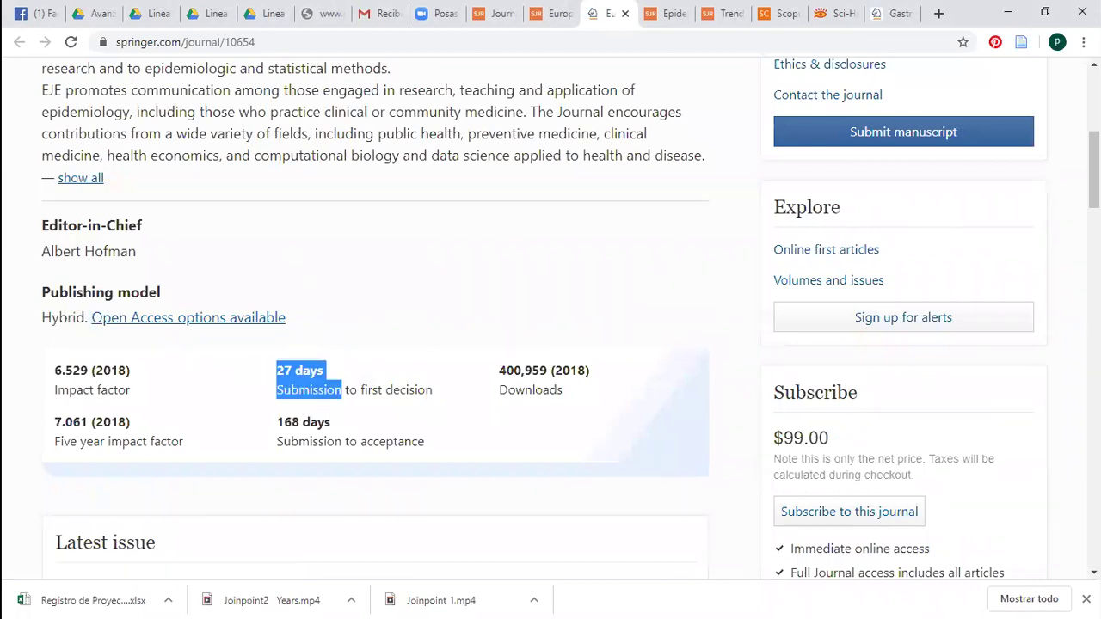
Highlight another figure higher up, then close the SCImago European Journal of Epidemiology tab
scroll(619, 339, up, 3)
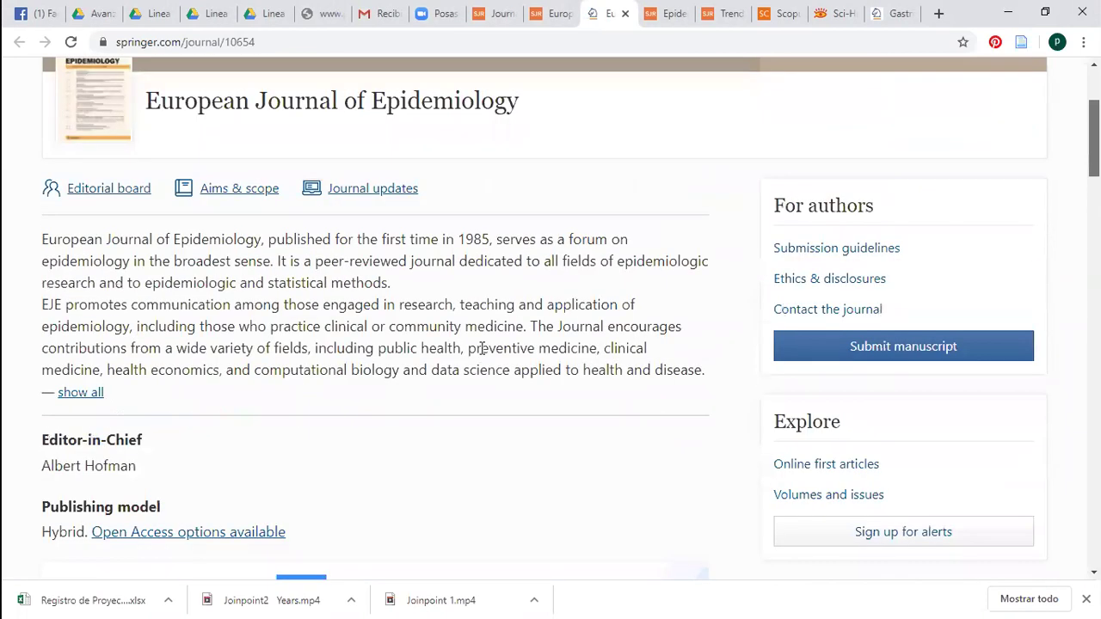
scroll(481, 348, up, 1)
drag(458, 290, 492, 297)
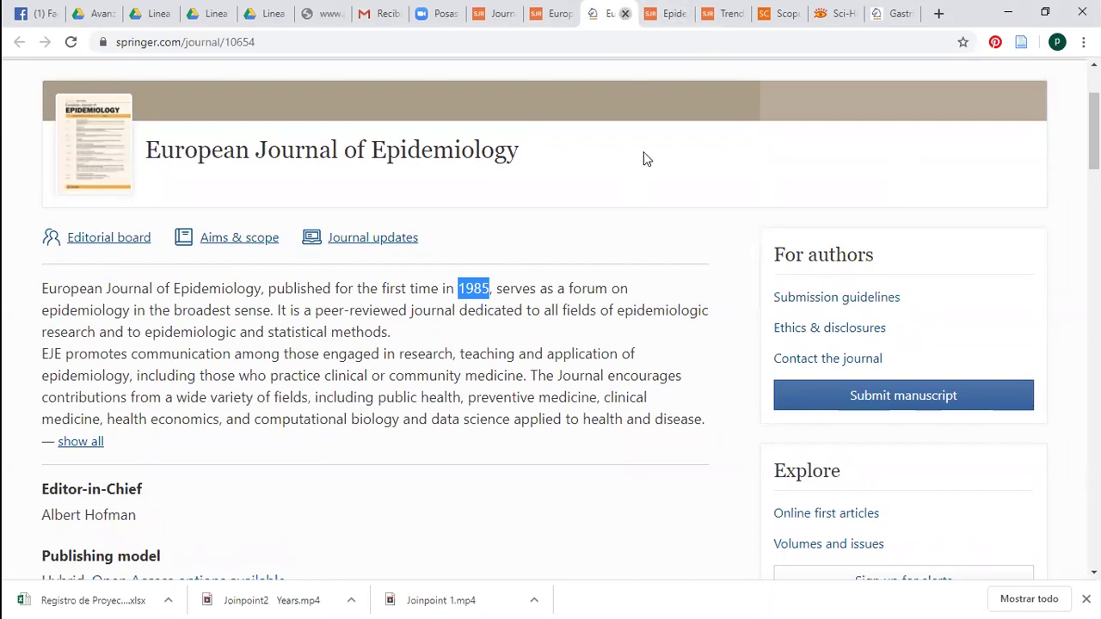
key(ctrl+shift+Tab)
key(ctrl+w)
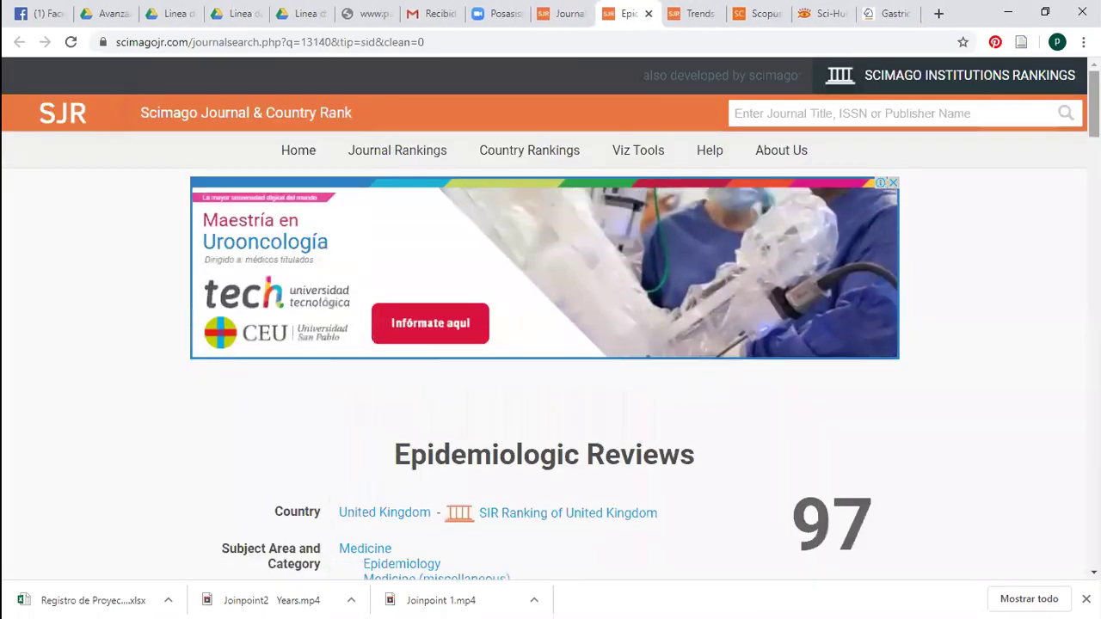
Close the Epidemiologic Reviews tab and return to the 2018 Epidemiology rankings of 99 journals
scroll(761, 140, down, 3)
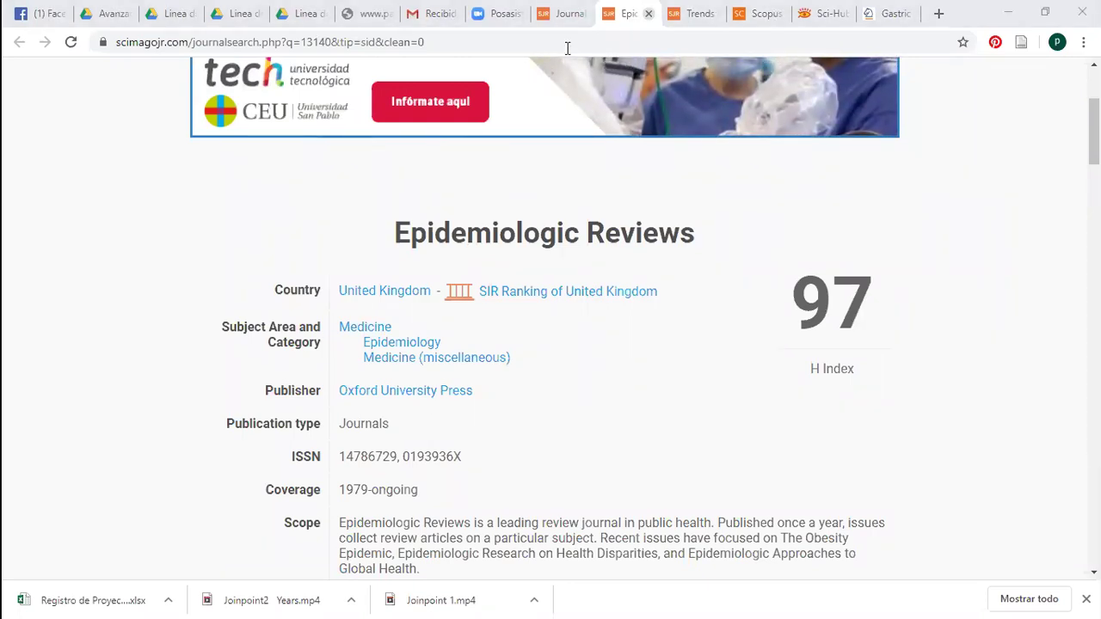
click(649, 13)
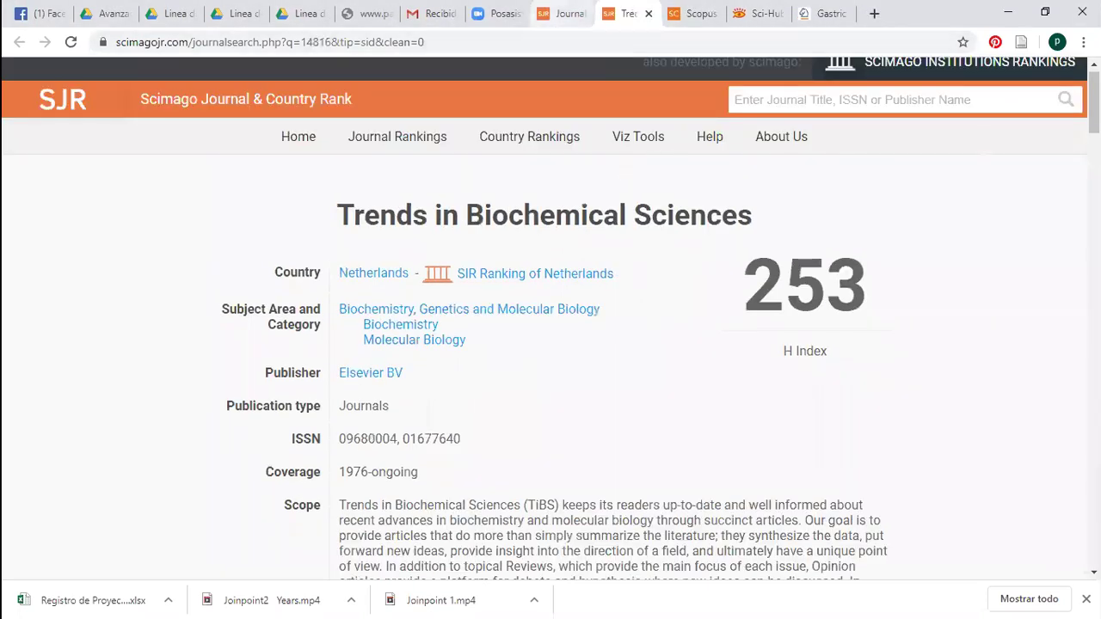
key(ctrl+shift+Tab)
scroll(561, 308, down, 1)
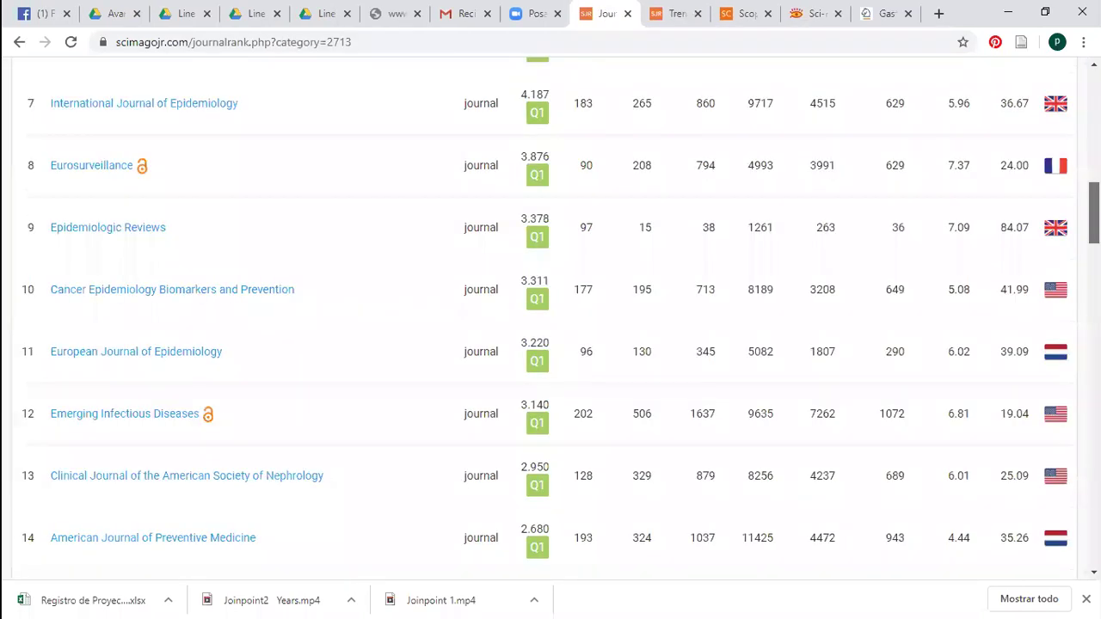
scroll(562, 308, up, 3)
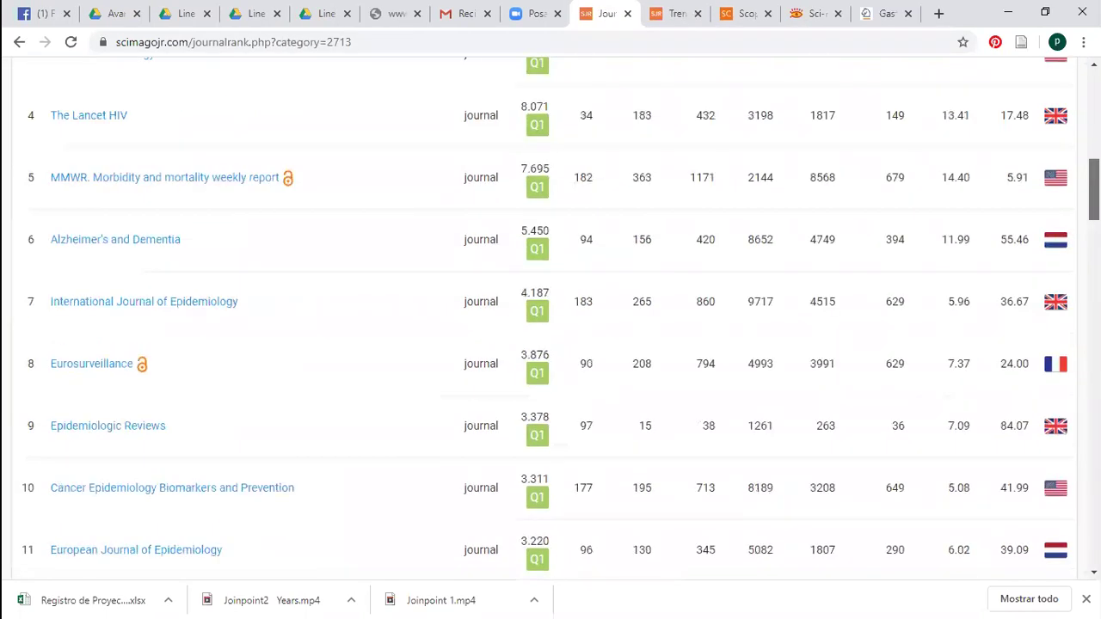
scroll(562, 308, up, 6)
scroll(561, 308, up, 3)
scroll(562, 308, down, 1)
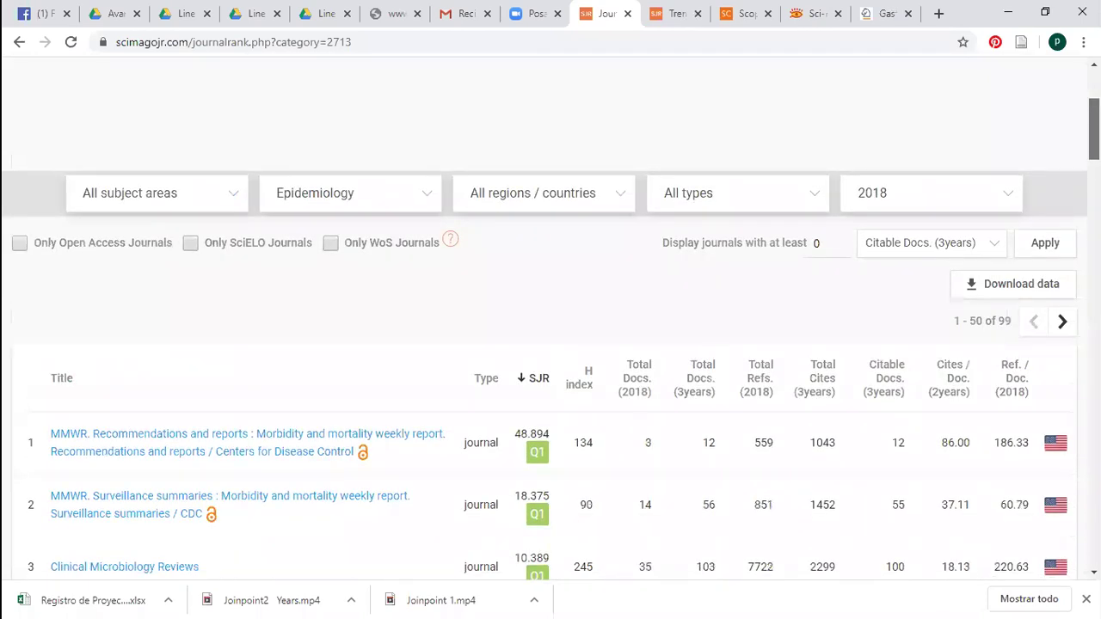
scroll(894, 199, up, 3)
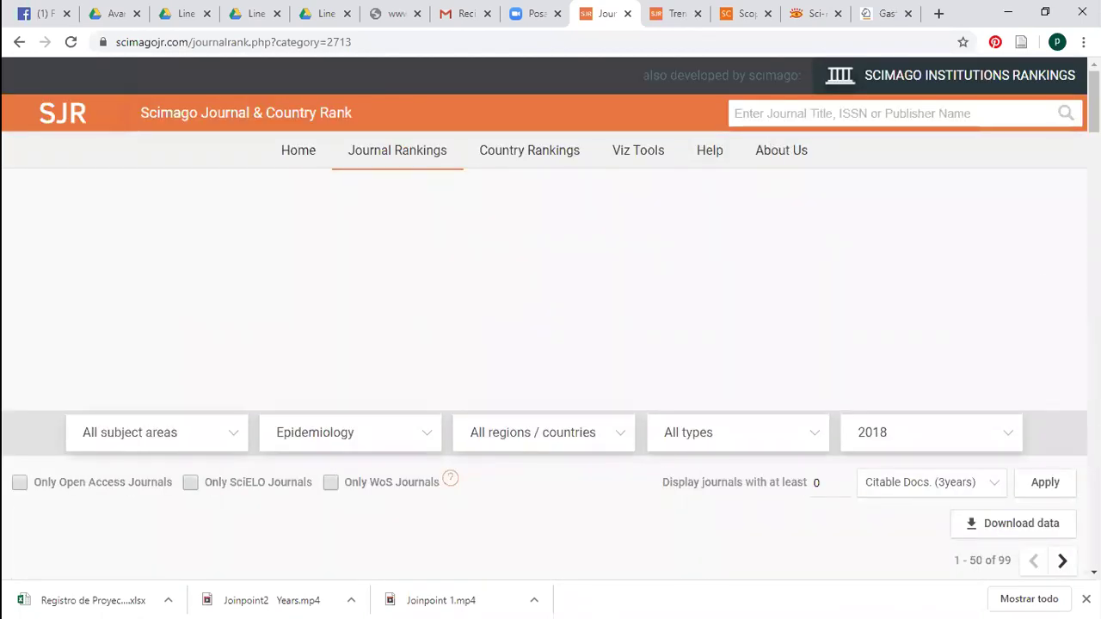
scroll(864, 197, down, 1)
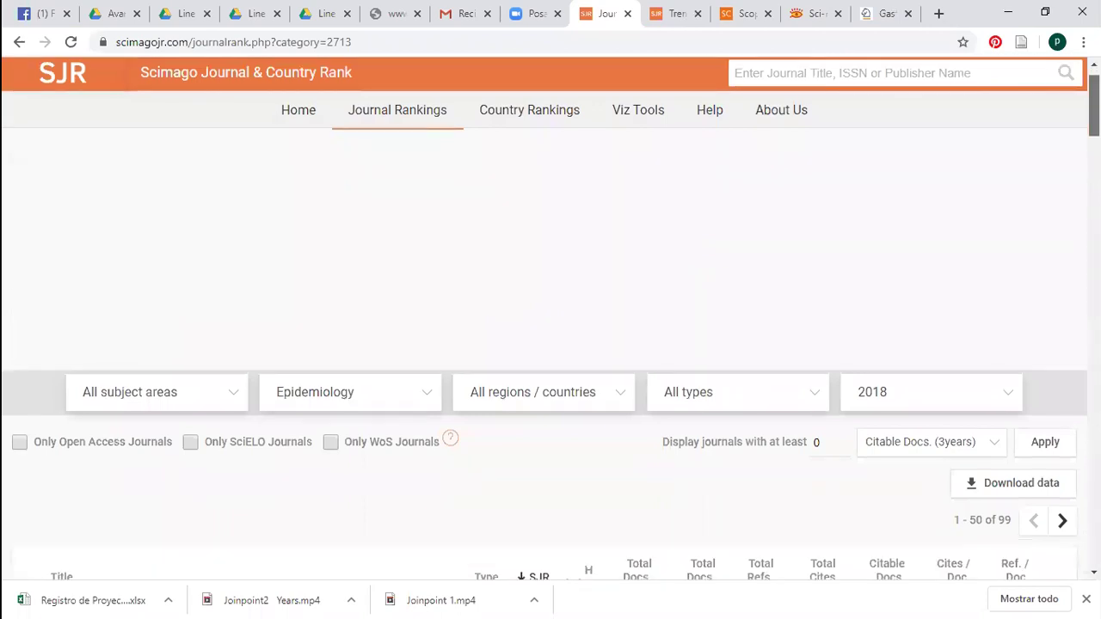
scroll(491, 179, down, 1)
Browse the subject category list, leaving Epidemiology selected
click(422, 176)
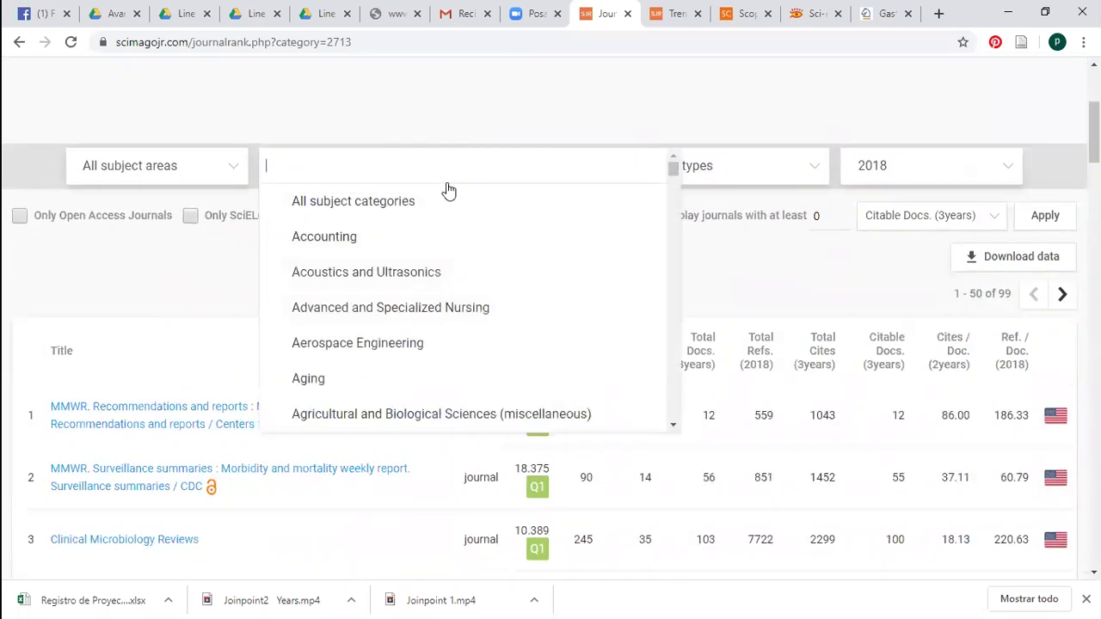
drag(676, 180, 702, 351)
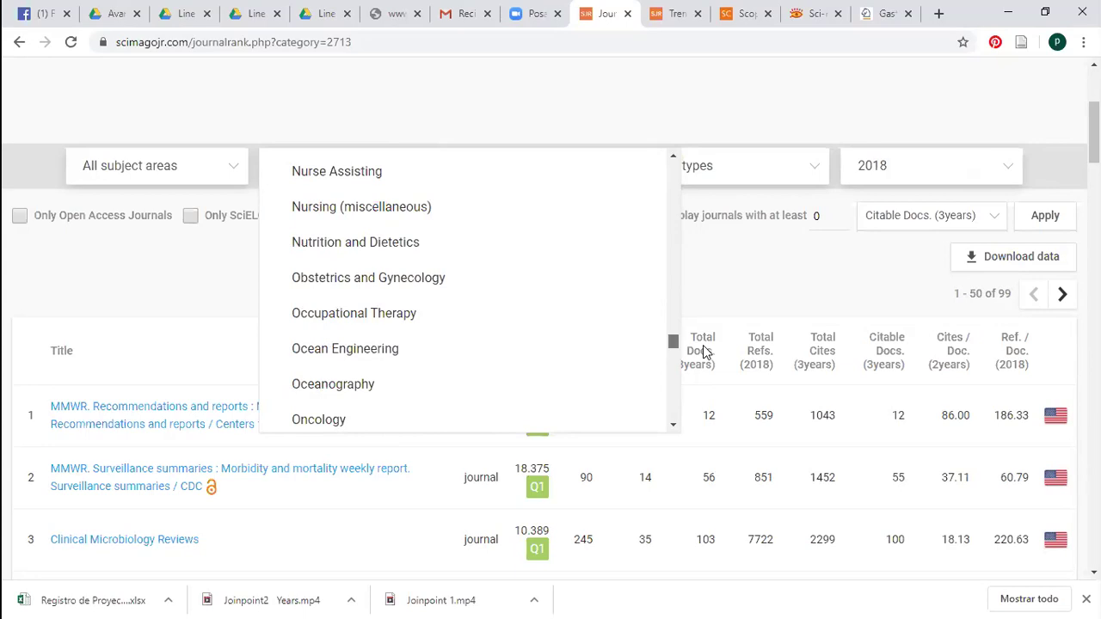
drag(703, 355, 705, 363)
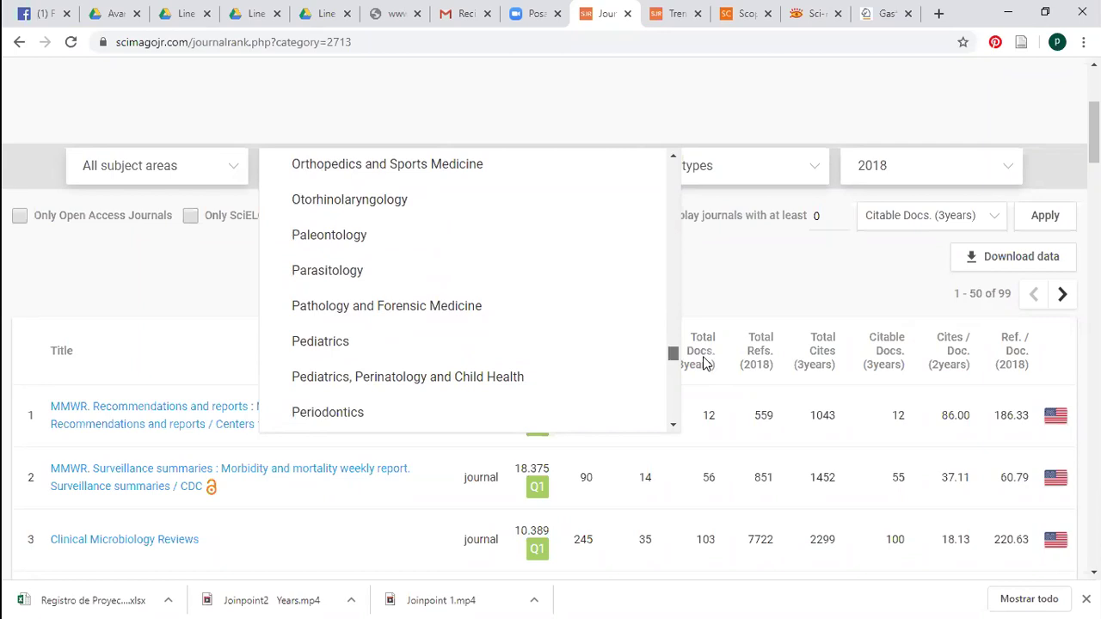
drag(703, 363, 705, 366)
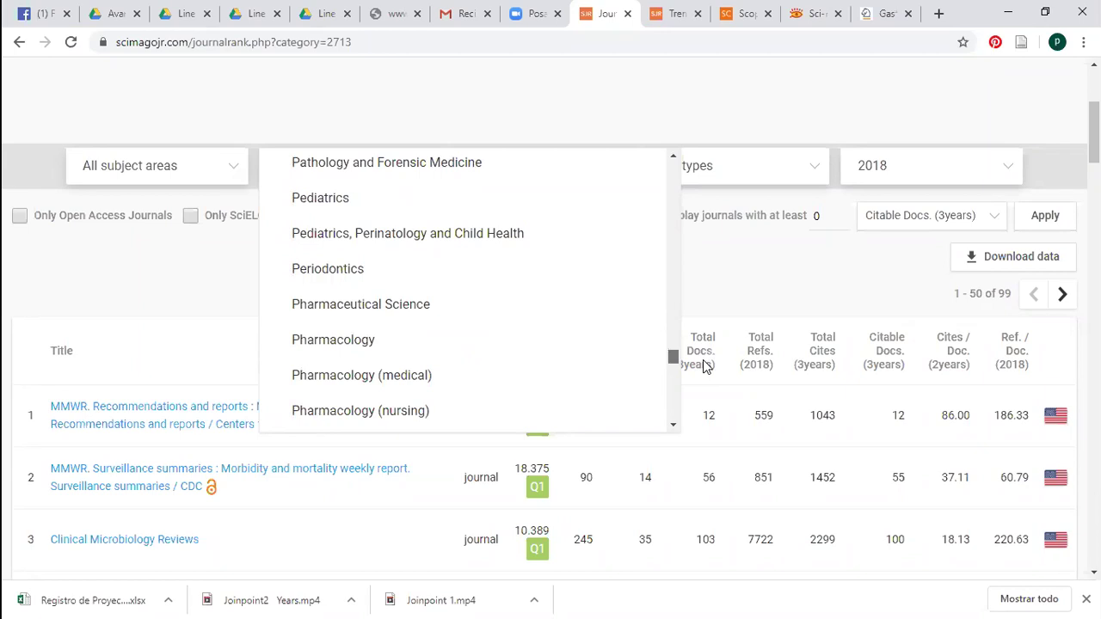
drag(702, 362, 704, 368)
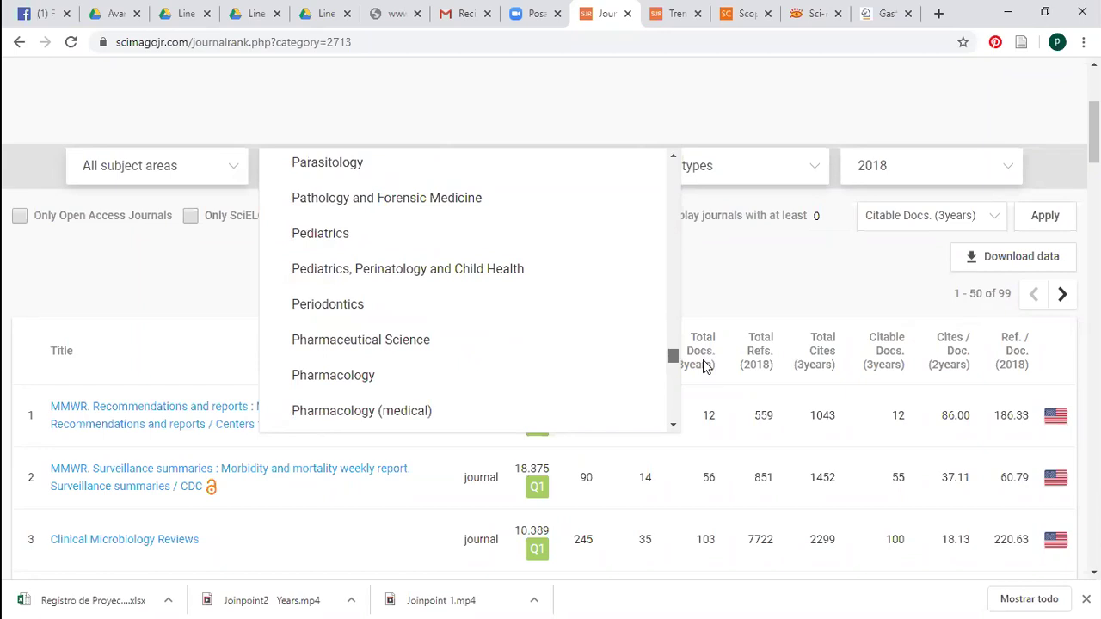
drag(703, 362, 703, 368)
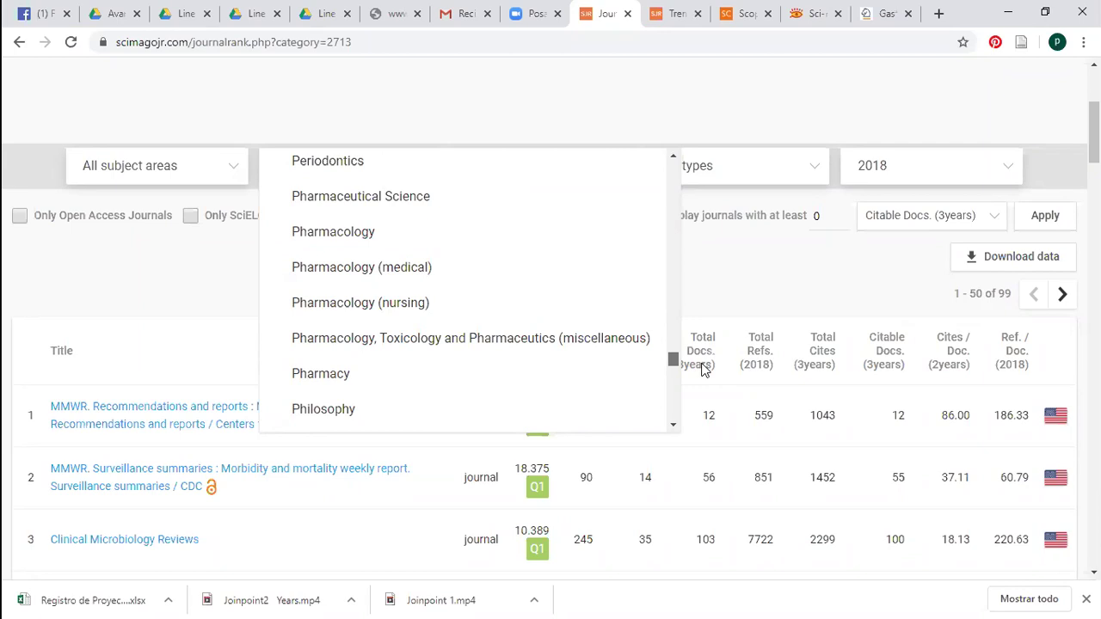
mouse_move(702, 365)
mouse_down()
mouse_move(700, 376)
mouse_move(696, 356)
mouse_move(695, 381)
mouse_move(857, 235)
mouse_up()
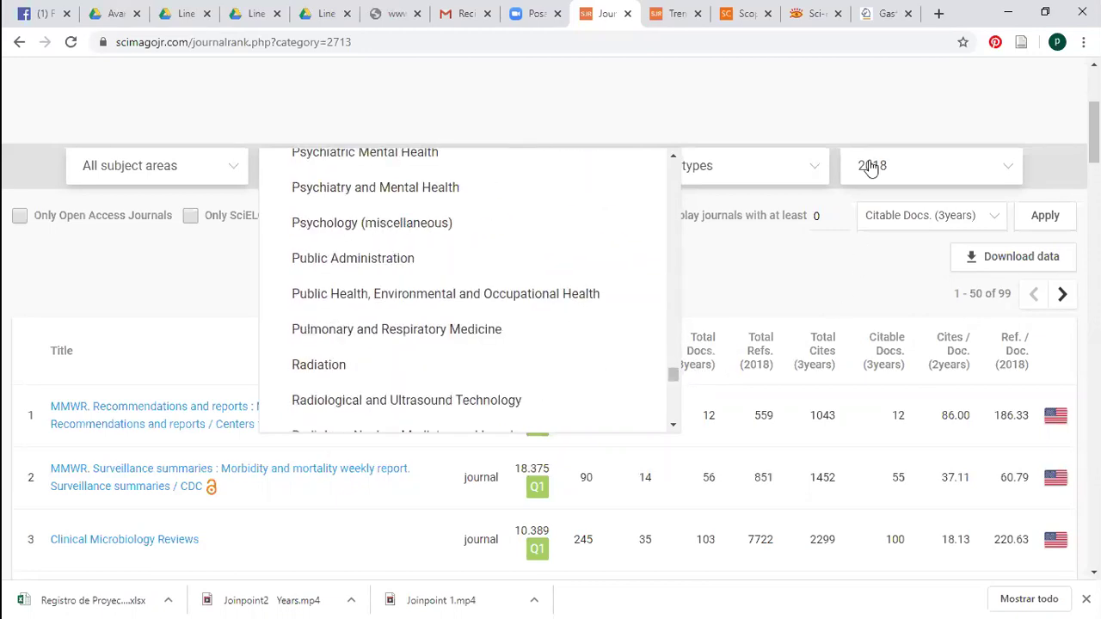
Enter 'plastic surgery' in the SJR journal search box
scroll(1094, 129, up, 1)
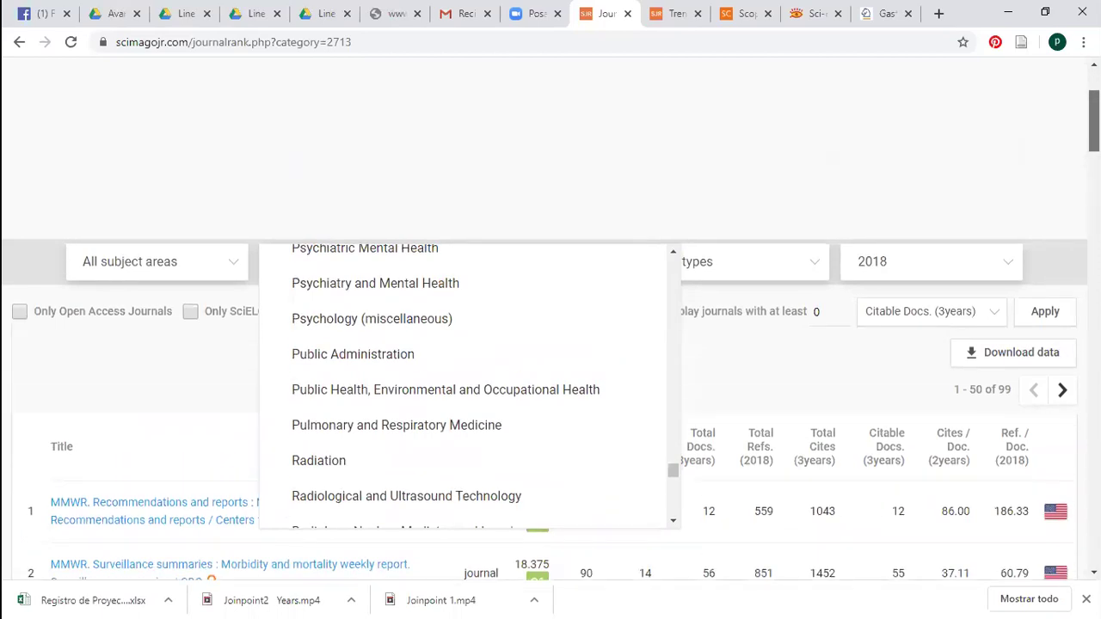
scroll(931, 123, up, 2)
click(934, 100)
text(plastic surgery)
Run the search and open Plastic and Reconstructive Surgery and Annals of Plastic Surgery in new tabs
key(Return)
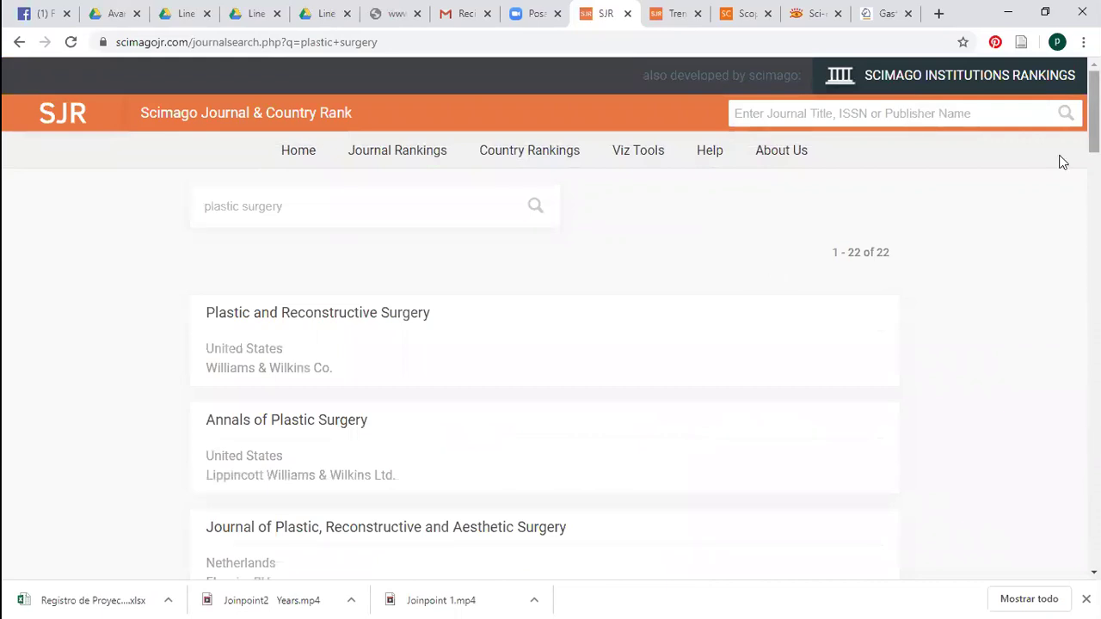
scroll(504, 258, down, 2)
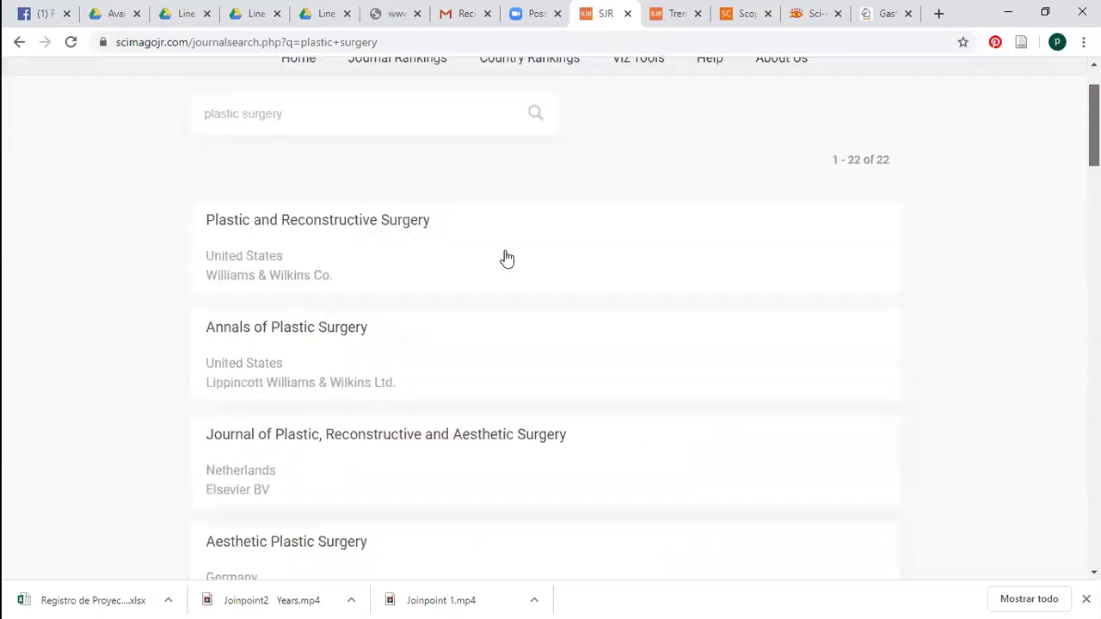
right_click(392, 228)
click(435, 237)
right_click(434, 318)
click(494, 324)
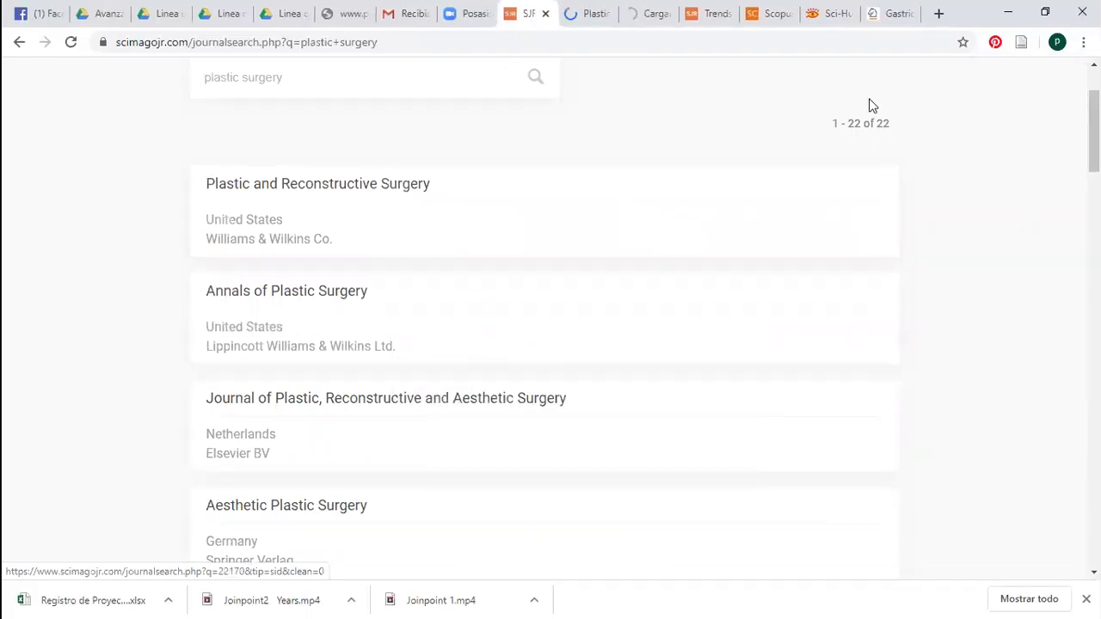
key(ctrl+Tab)
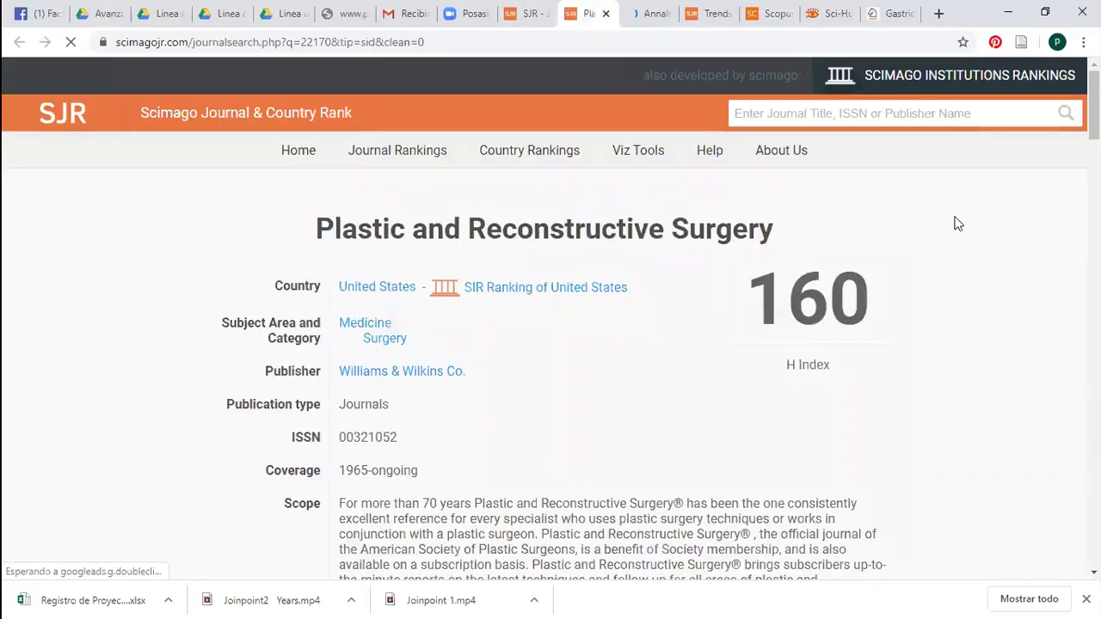
Open Plastic and Reconstructive Surgery's LWW homepage from its SCImago profile
scroll(956, 224, down, 1)
scroll(955, 223, down, 2)
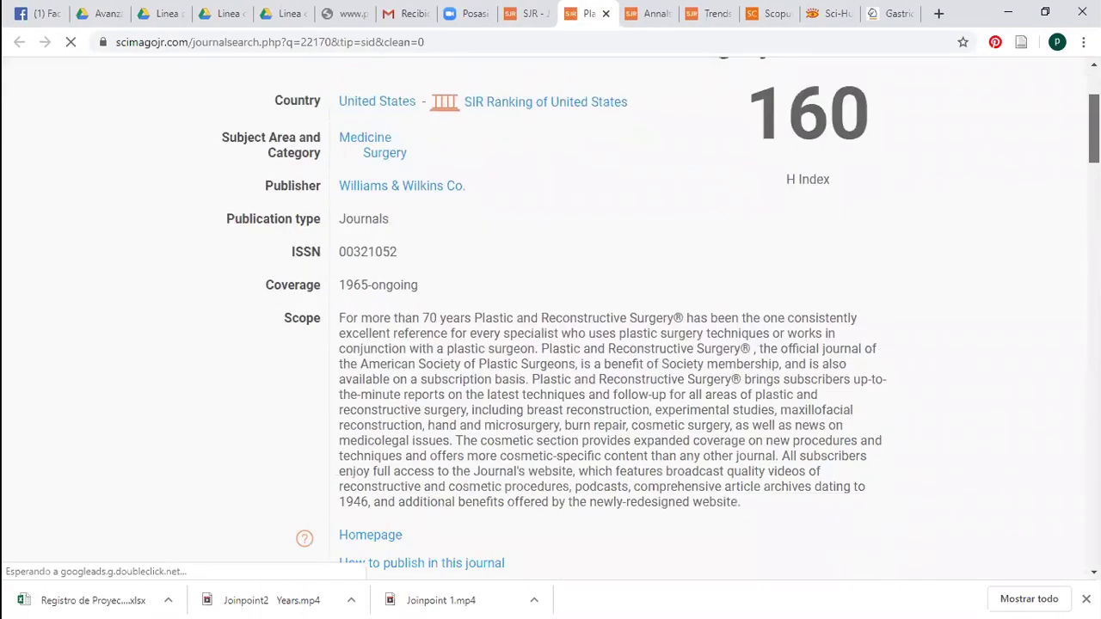
scroll(575, 317, down, 1)
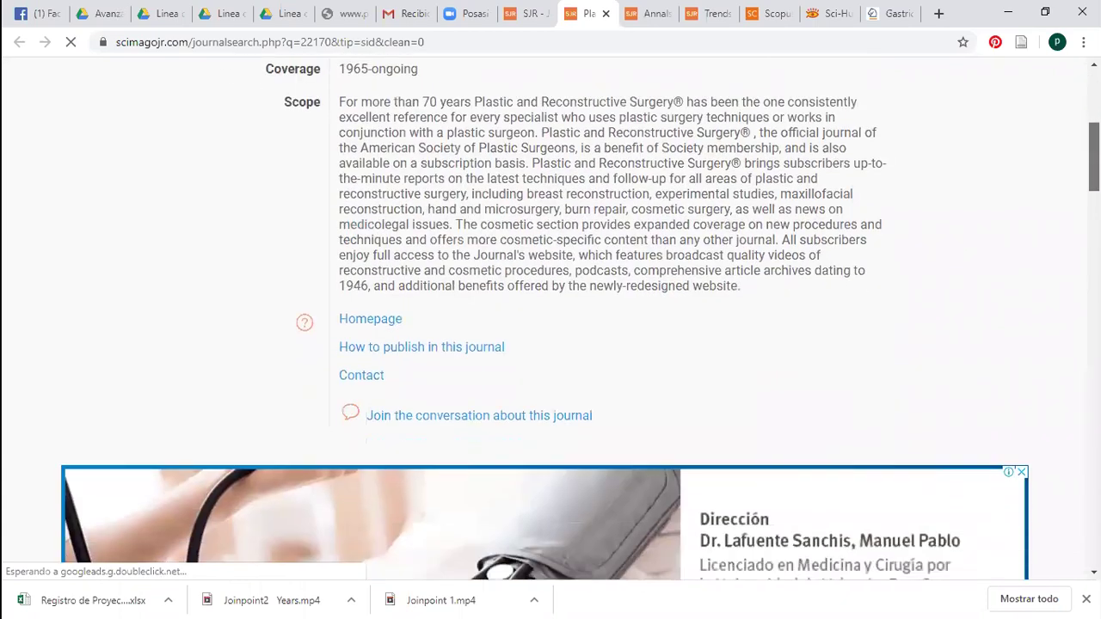
scroll(551, 319, down, 2)
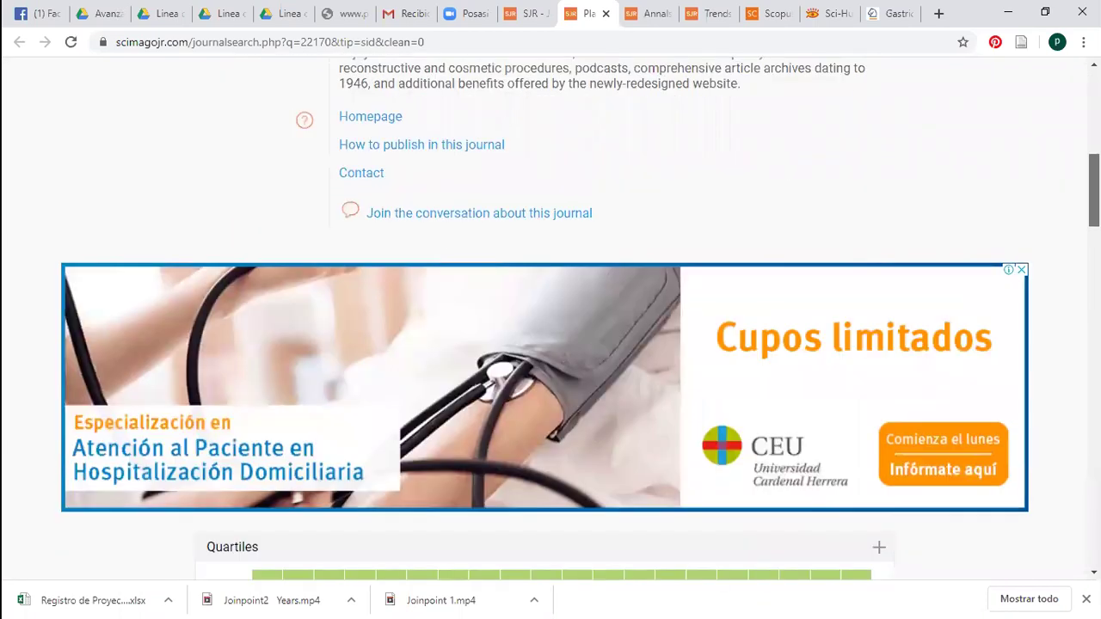
scroll(550, 319, down, 3)
scroll(872, 235, down, 1)
scroll(415, 368, up, 10)
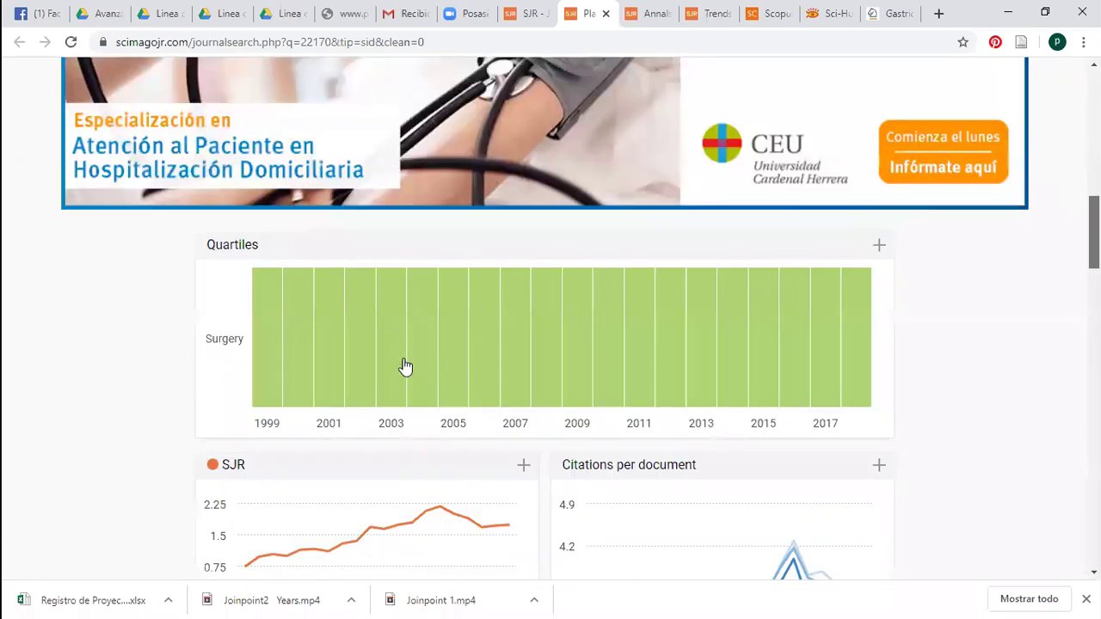
scroll(593, 164, down, 2)
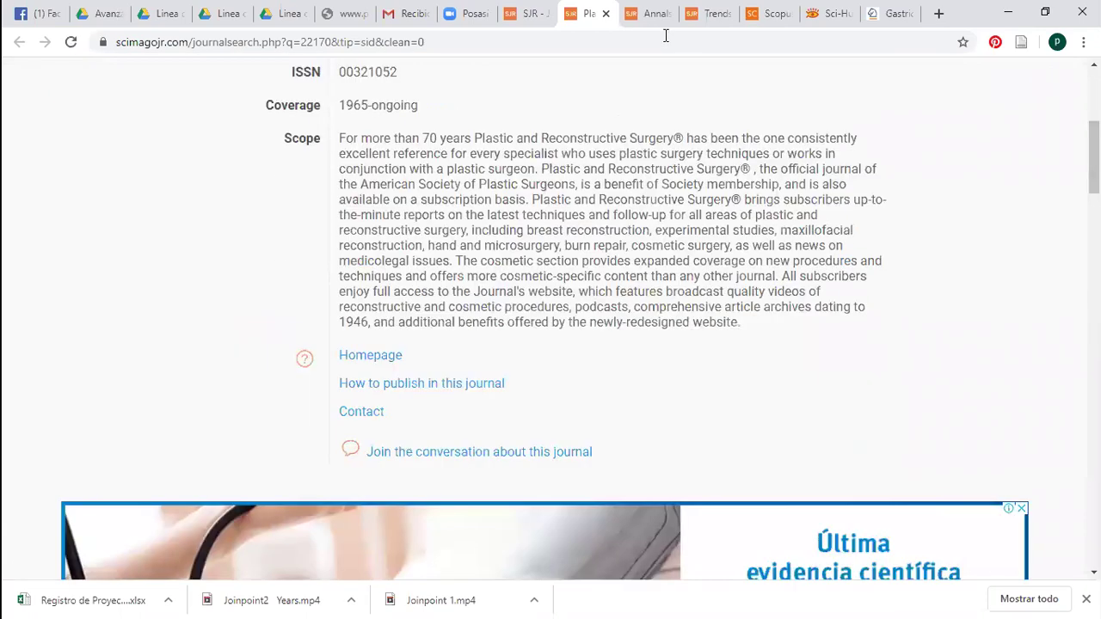
click(709, 13)
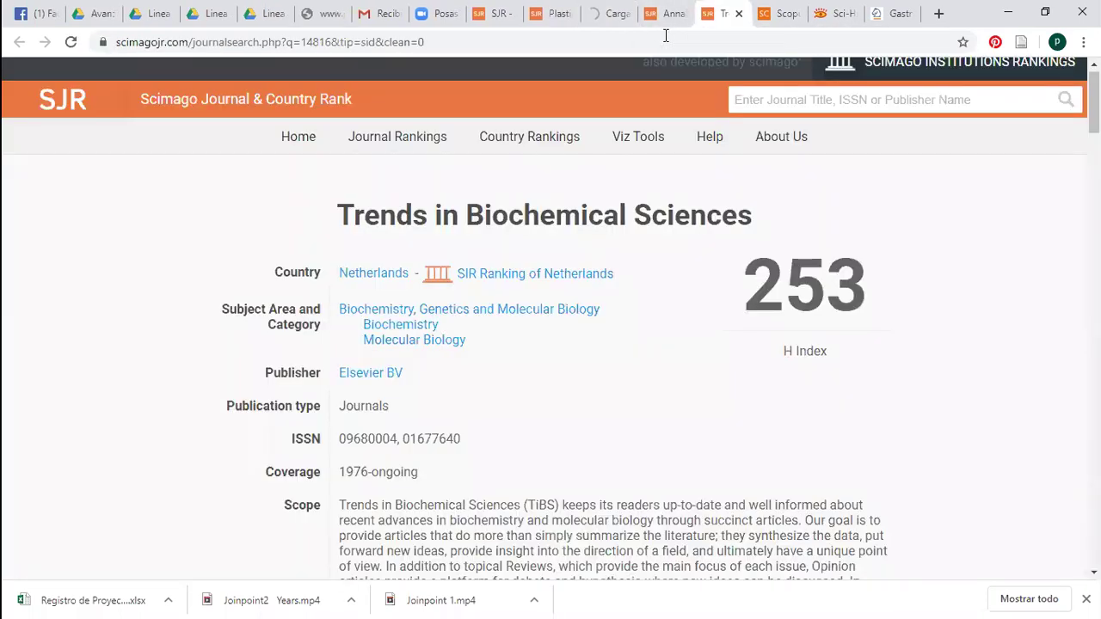
Close the Trends in Biochemical Sciences, Scopus, Sci-Hub and Gastric Cancer tabs
key(ctrl+w)
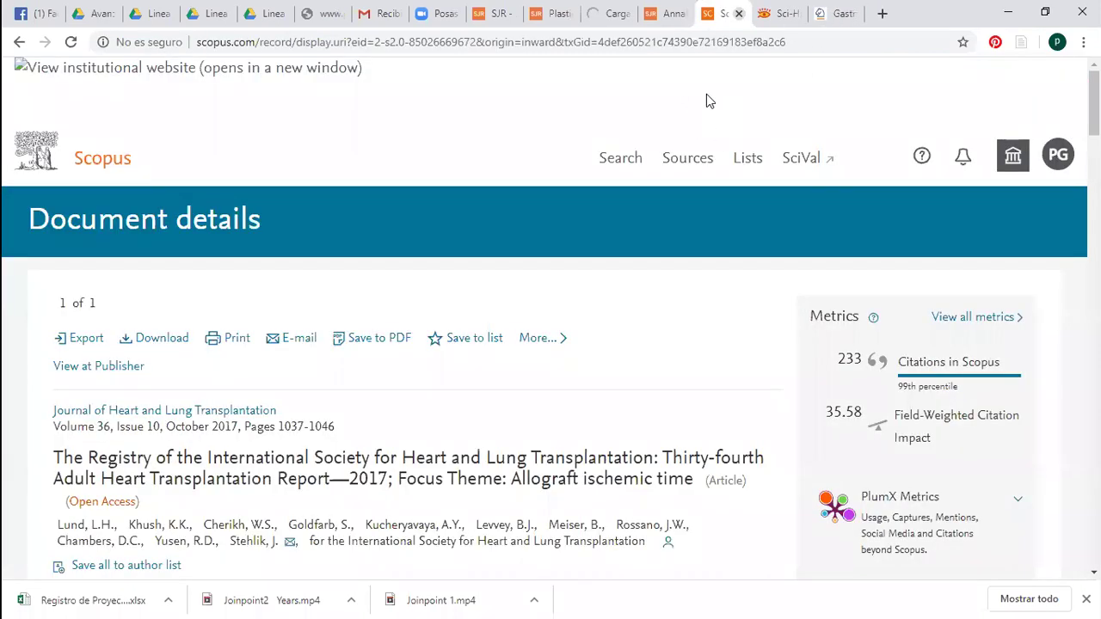
key(ctrl+w)
key(ctrl+w)
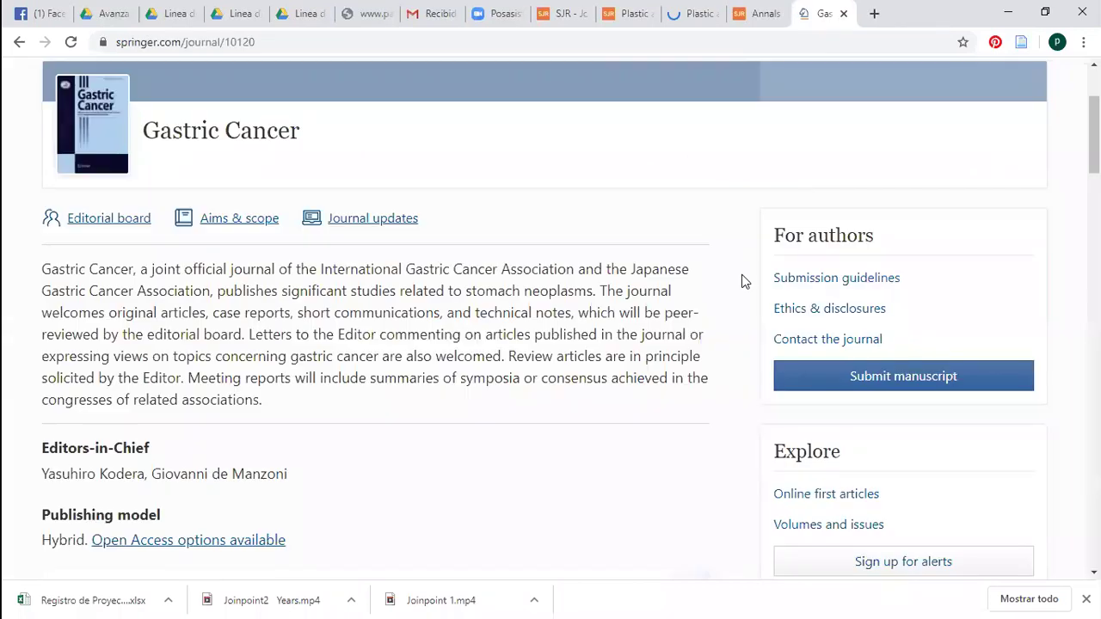
key(ctrl+w)
key(ctrl+shift+t)
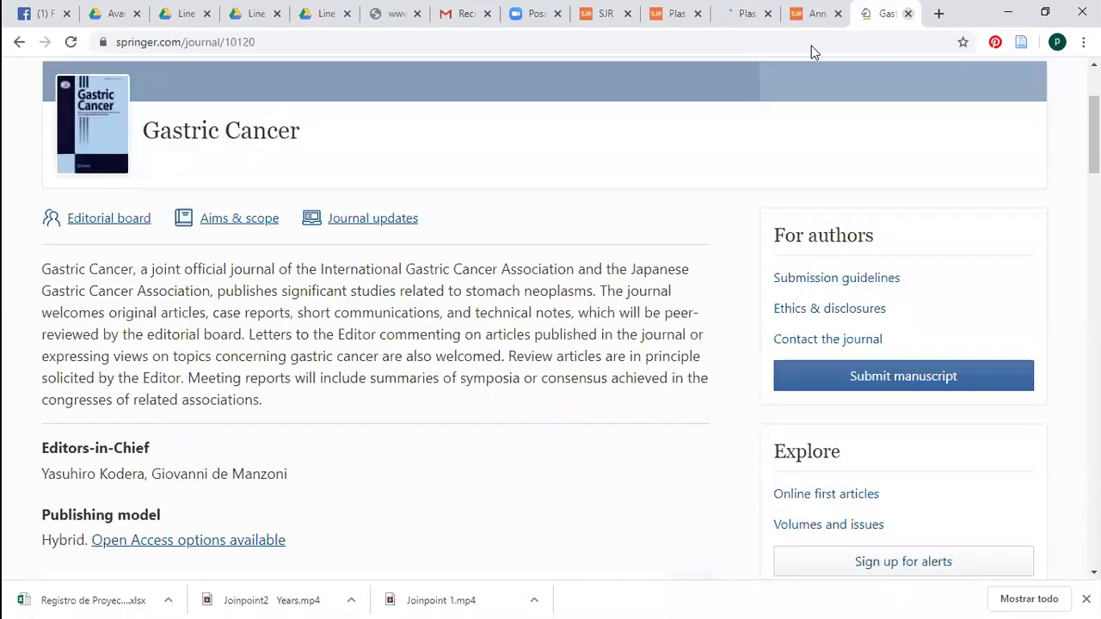
key(ctrl+w)
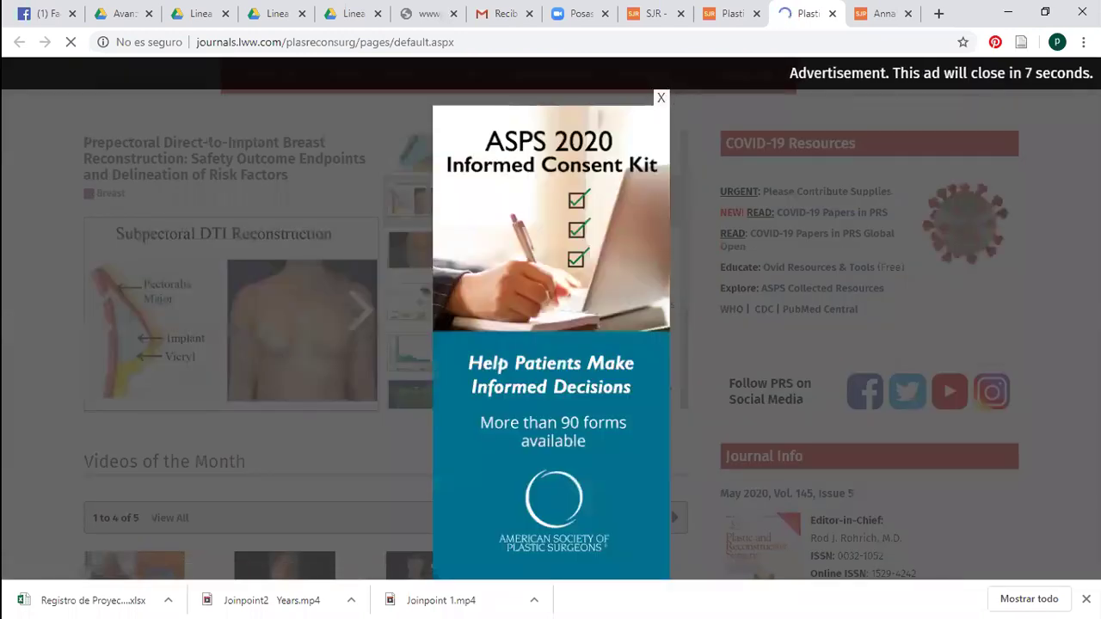
Dismiss the ad, browse PRS's Most Popular articles, and open the nonsurgical rhinoplasty review
key(Escape)
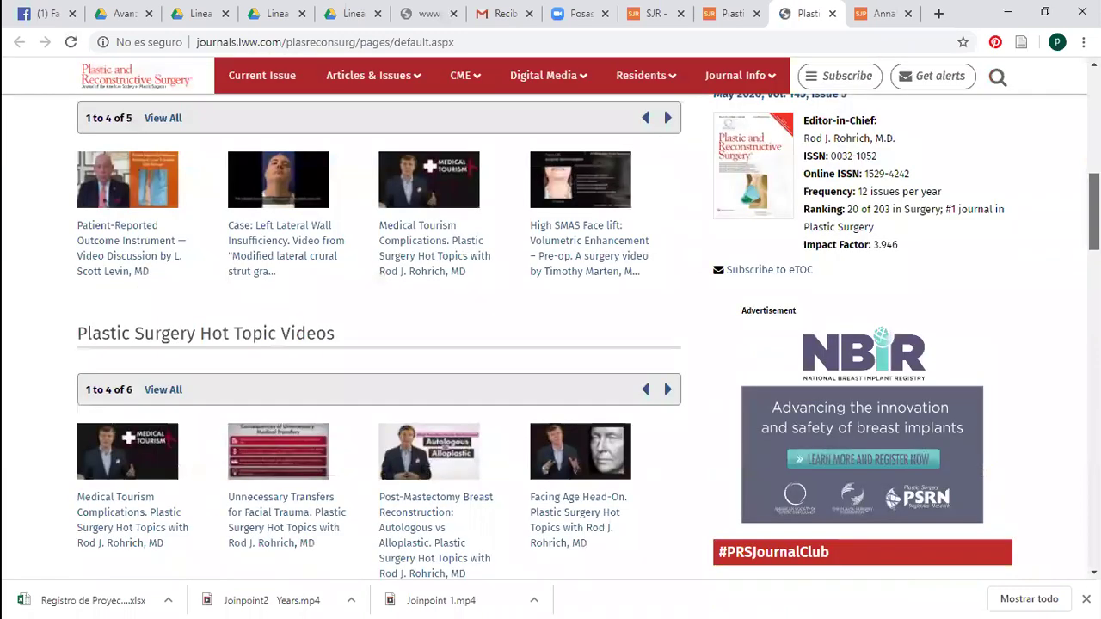
scroll(536, 140, down, 2)
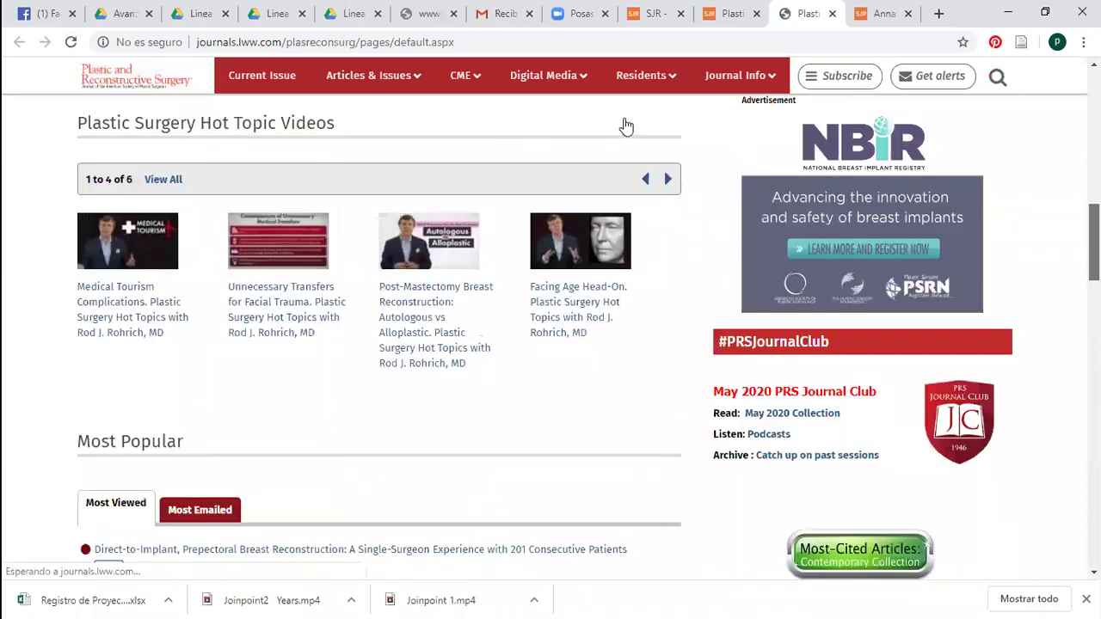
scroll(626, 127, up, 8)
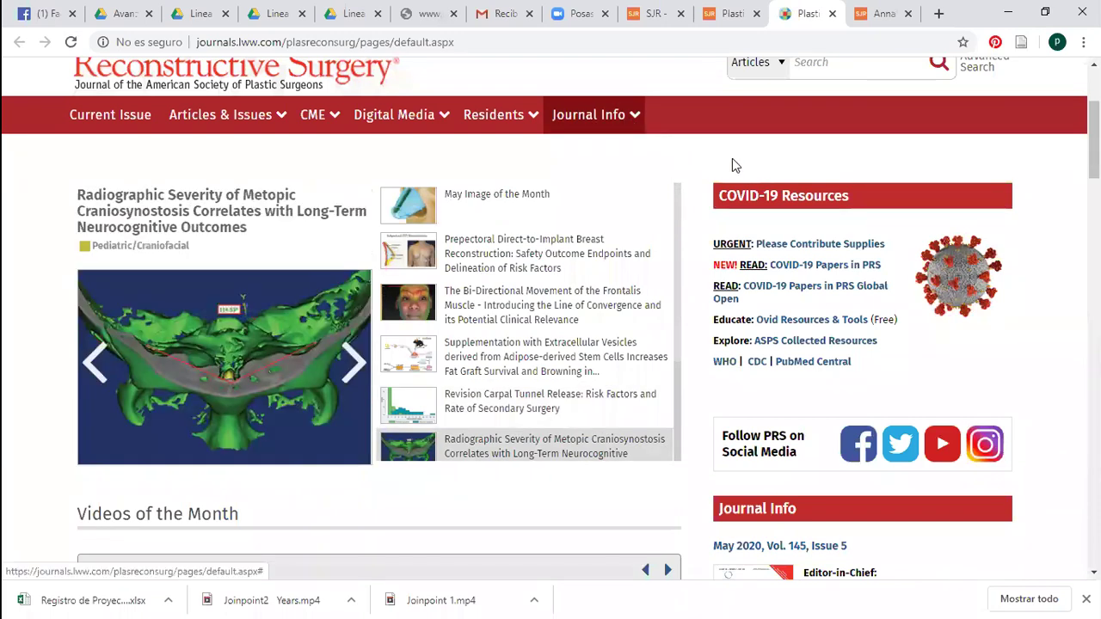
scroll(821, 208, down, 1)
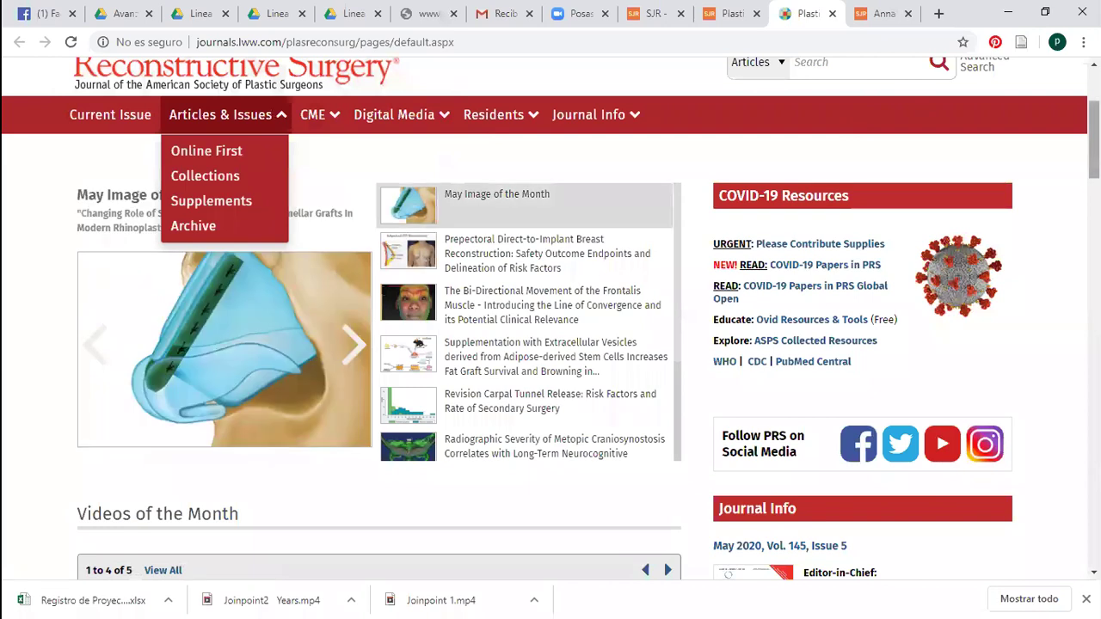
scroll(821, 181, up, 2)
scroll(653, 211, up, 1)
scroll(430, 238, down, 1)
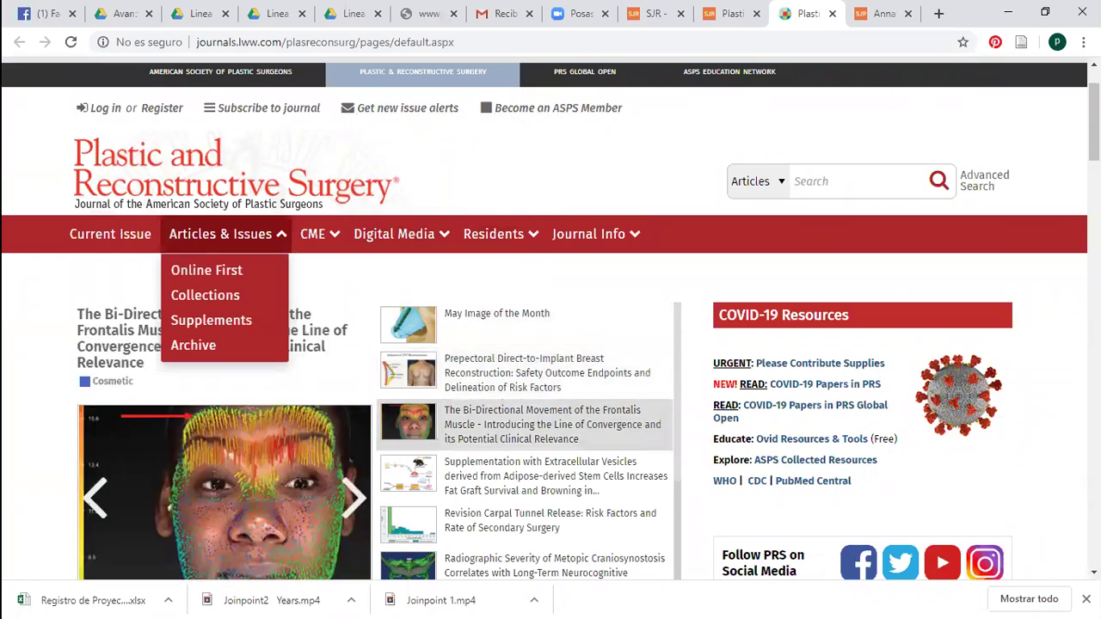
scroll(533, 119, down, 2)
scroll(550, 318, down, 12)
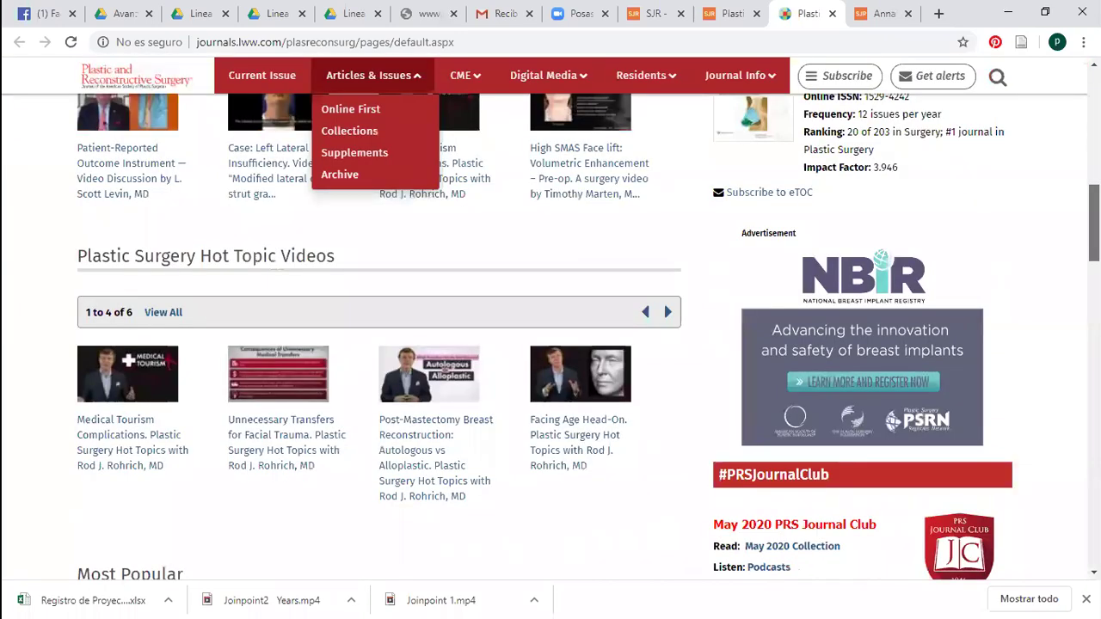
scroll(550, 335, down, 1)
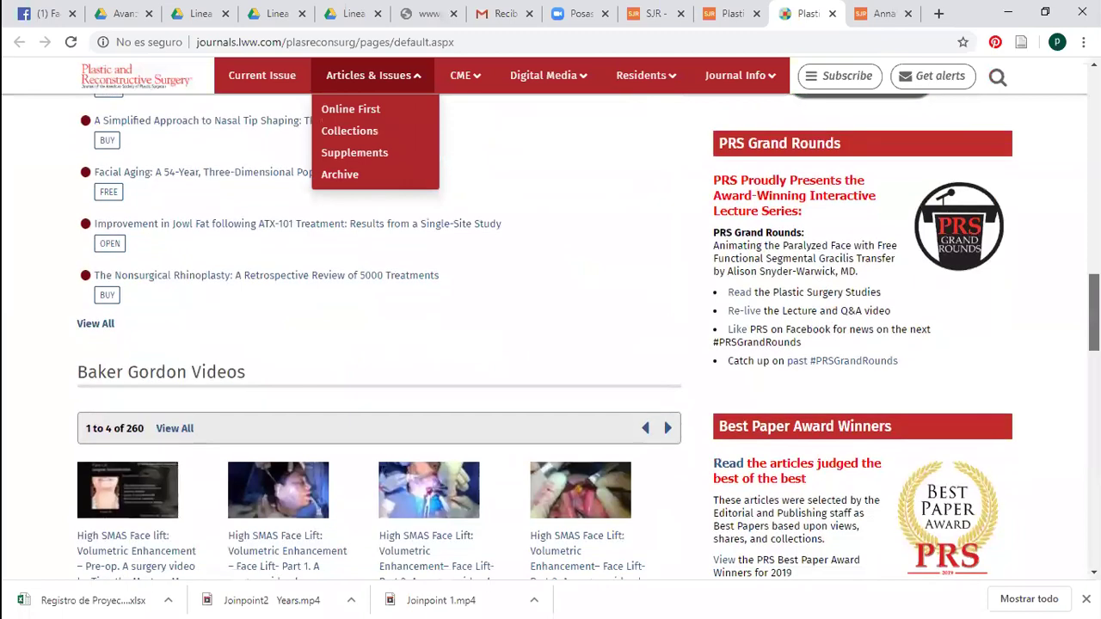
scroll(550, 335, up, 1)
scroll(550, 336, up, 2)
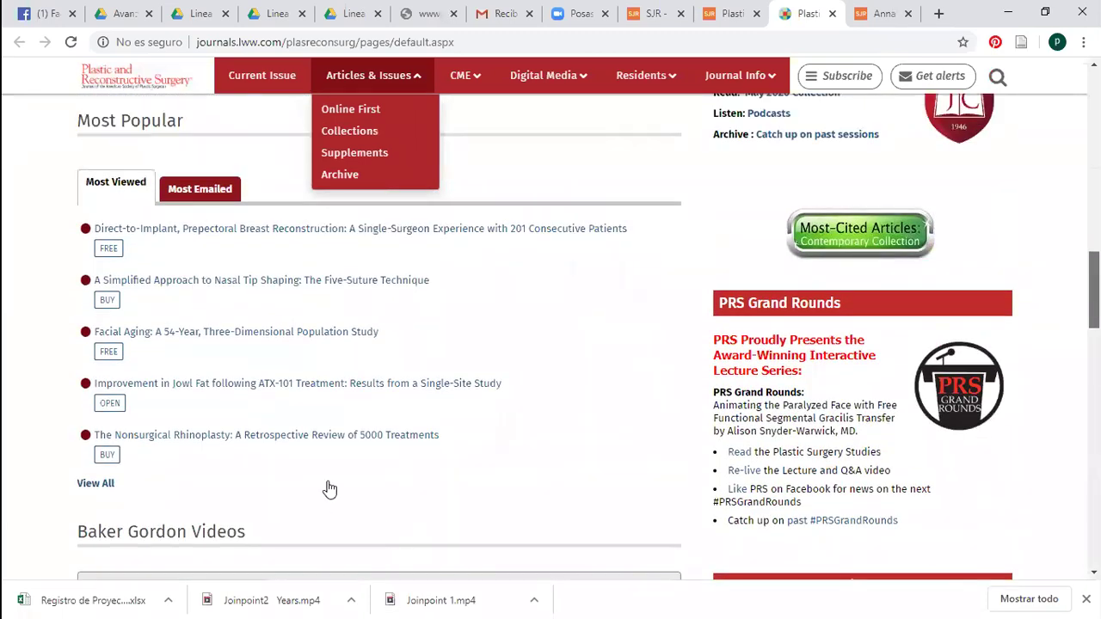
click(351, 435)
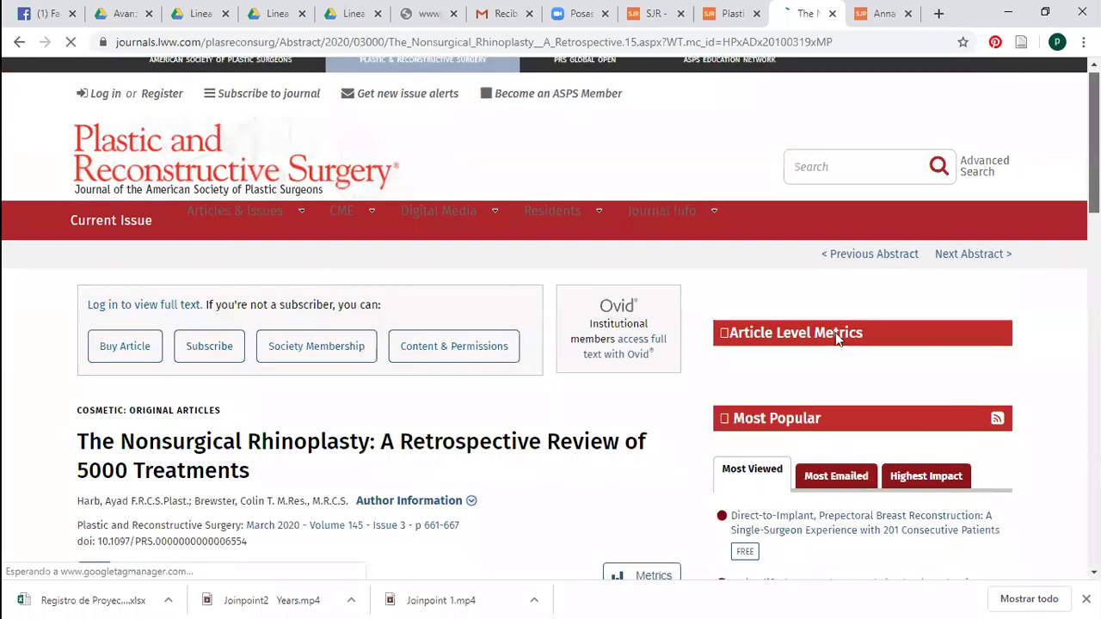
Read through the 'Nonsurgical Rhinoplasty: A Retrospective Review of 5000 Treatments' abstract and return to the top
scroll(622, 221, down, 5)
scroll(664, 223, down, 5)
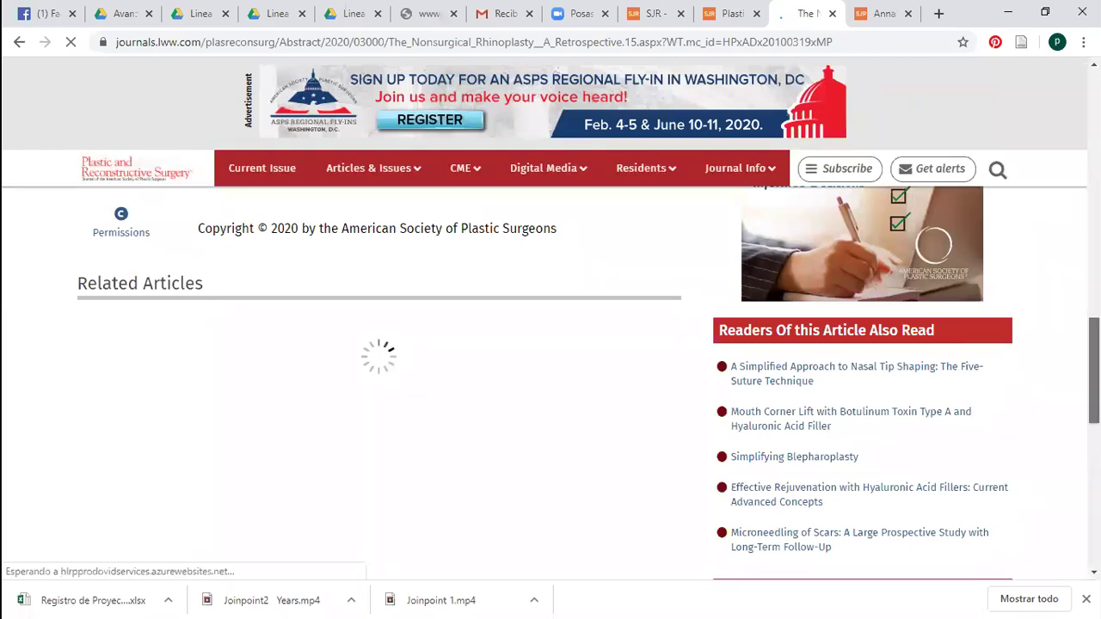
scroll(511, 438, up, 3)
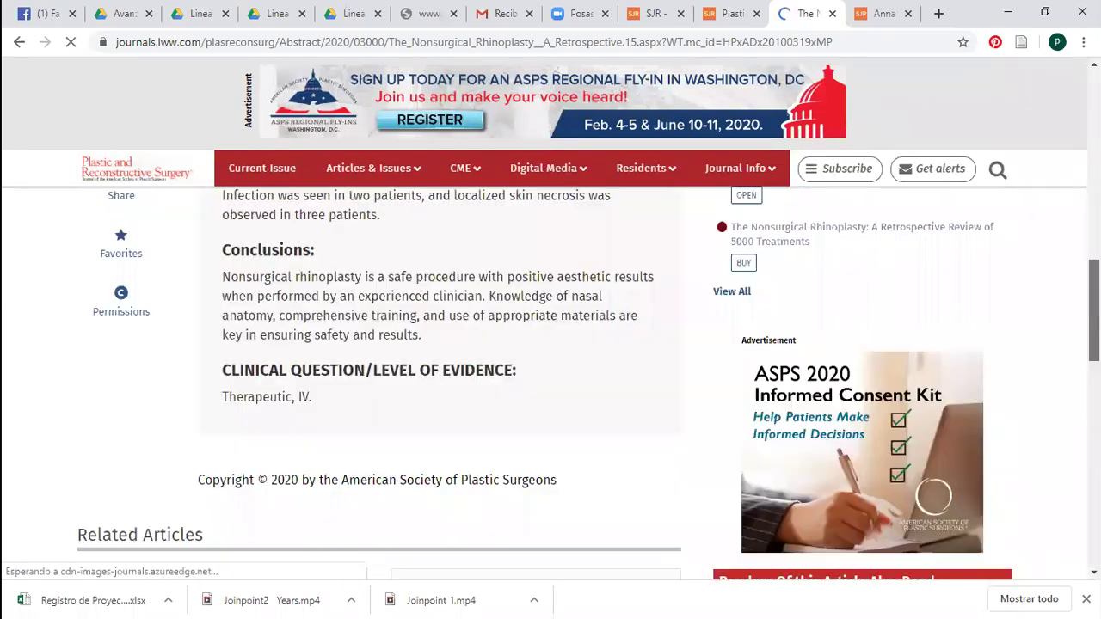
scroll(228, 427, up, 6)
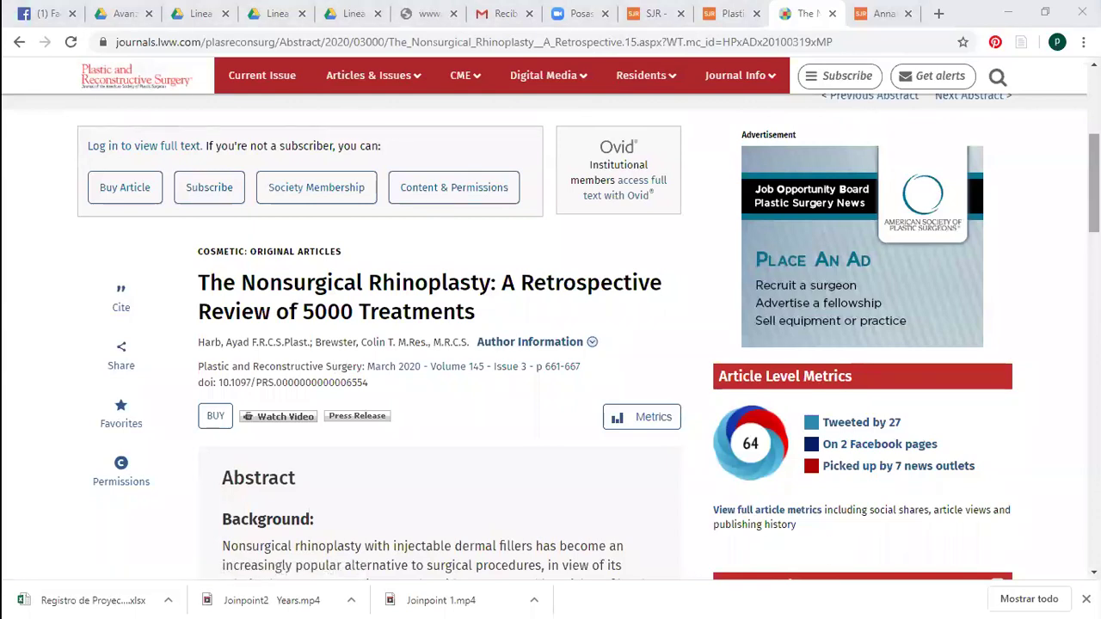
scroll(860, 249, up, 1)
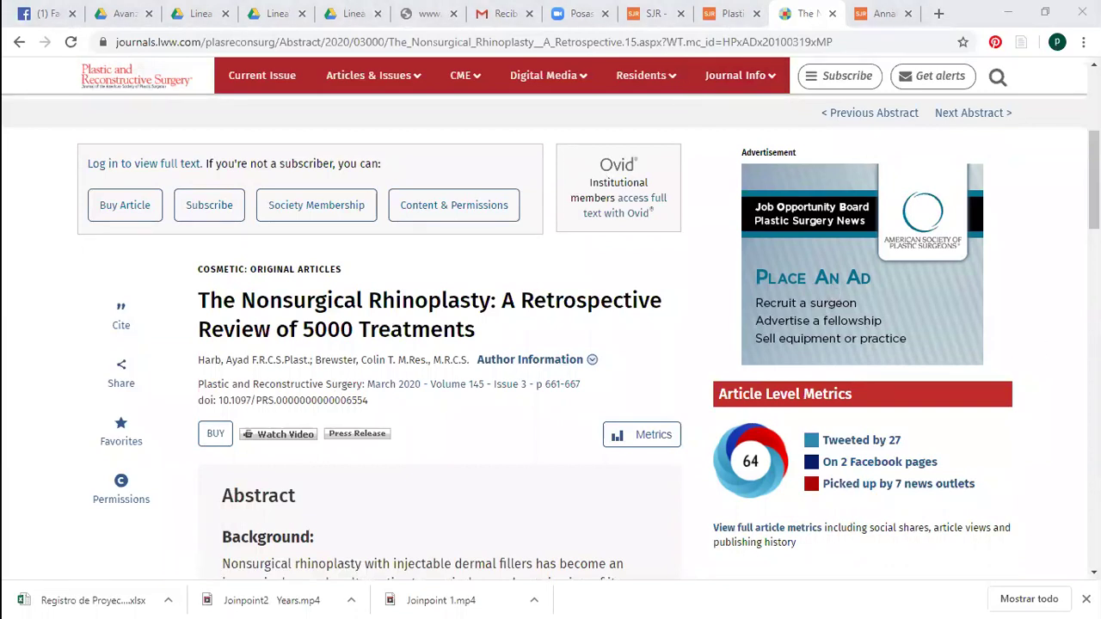
scroll(1094, 180, down, 1)
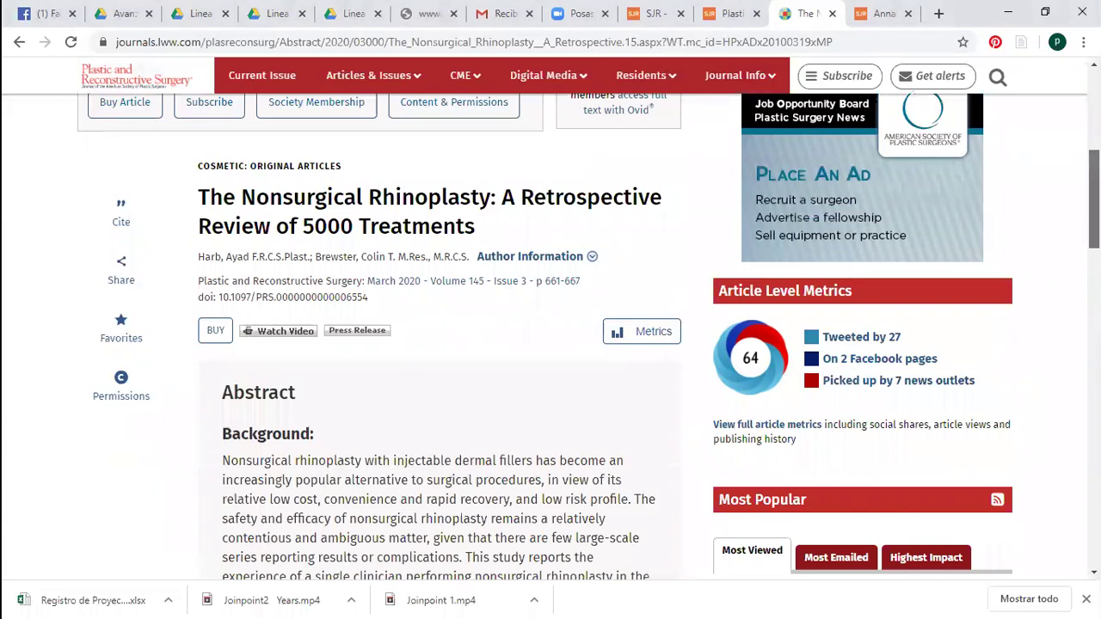
scroll(551, 318, up, 1)
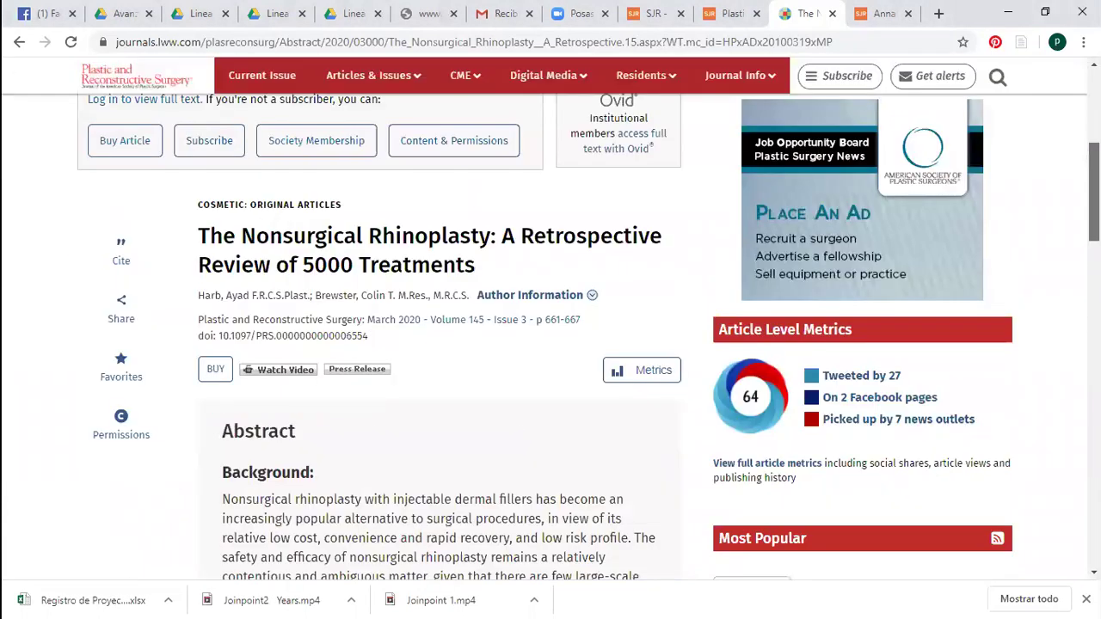
scroll(479, 259, down, 1)
scroll(310, 275, up, 4)
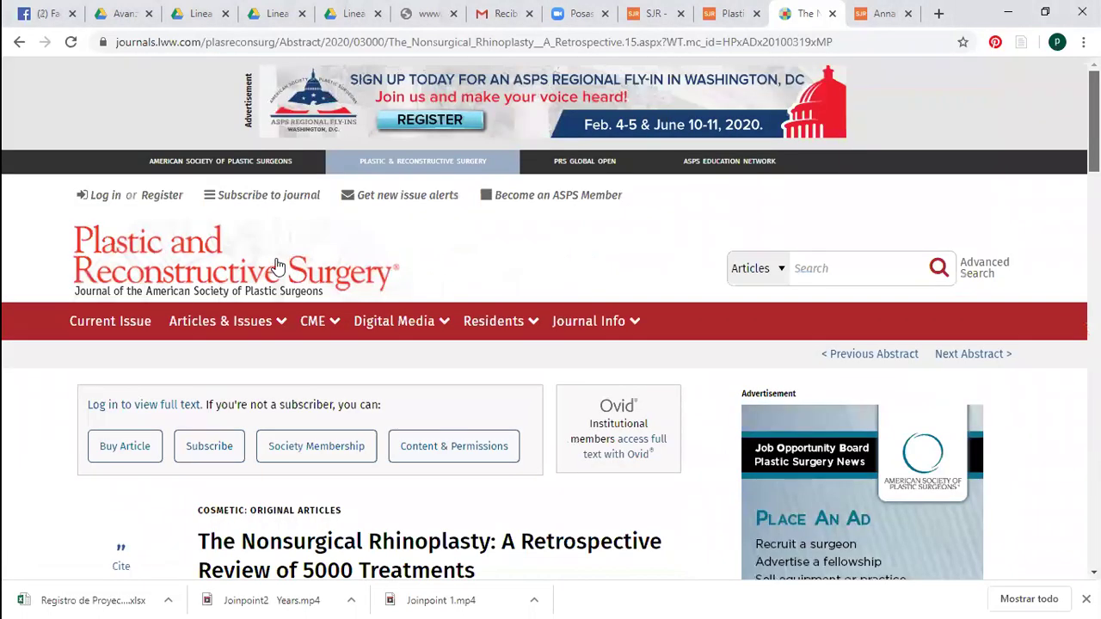
scroll(277, 268, down, 1)
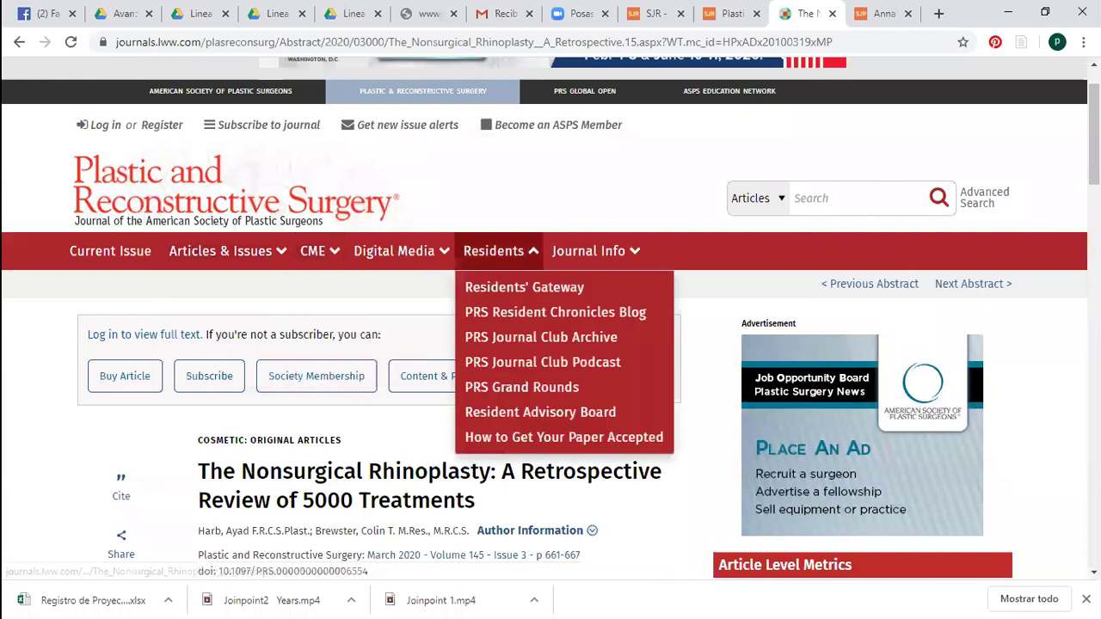
Open the PRS manuscript submission site and the Editorial, Legal, and Ethical Policies page
scroll(550, 318, down, 1)
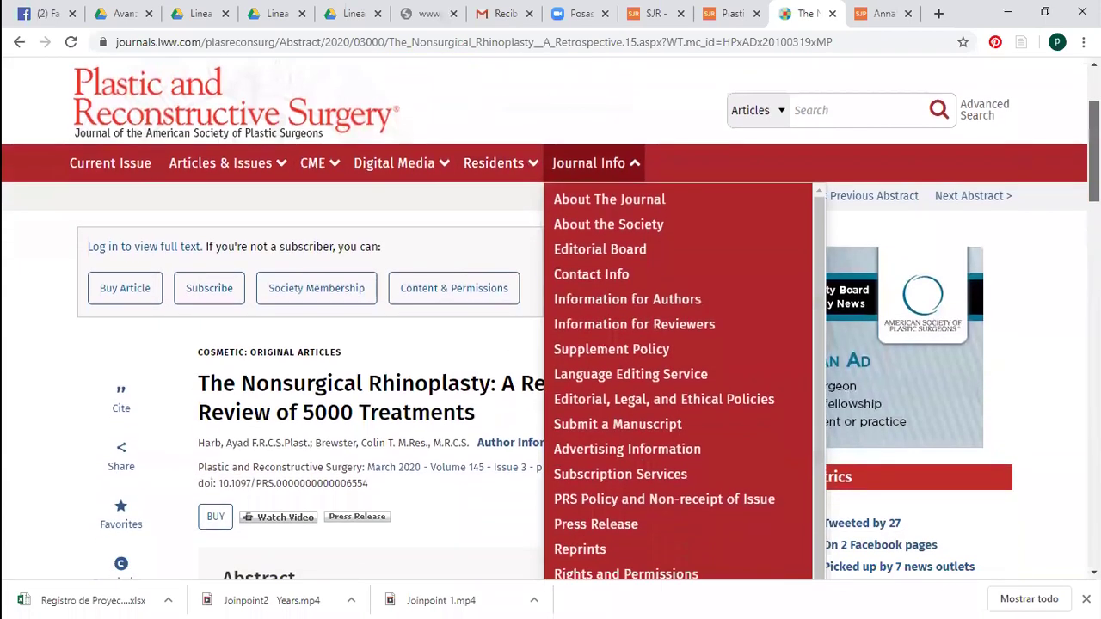
scroll(989, 241, down, 1)
scroll(823, 359, down, 1)
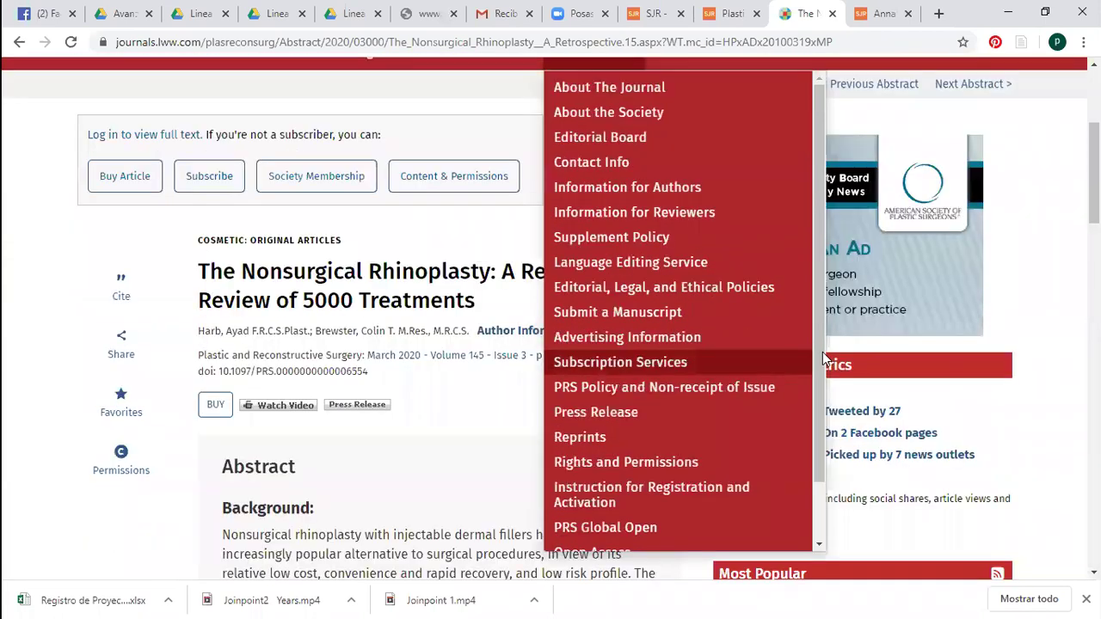
scroll(799, 395, down, 2)
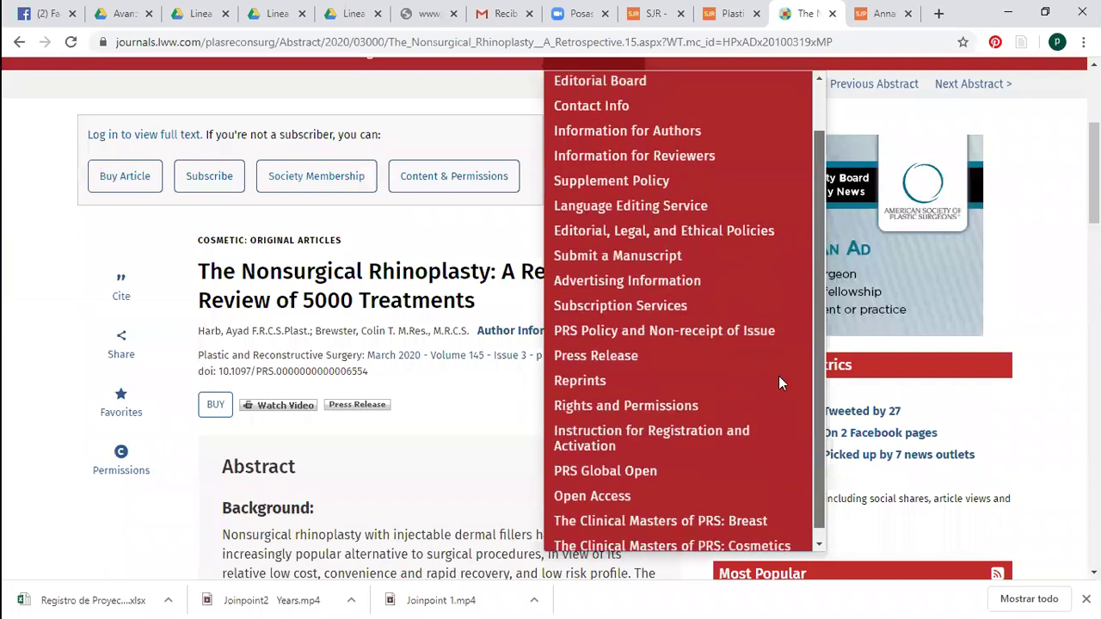
click(679, 253)
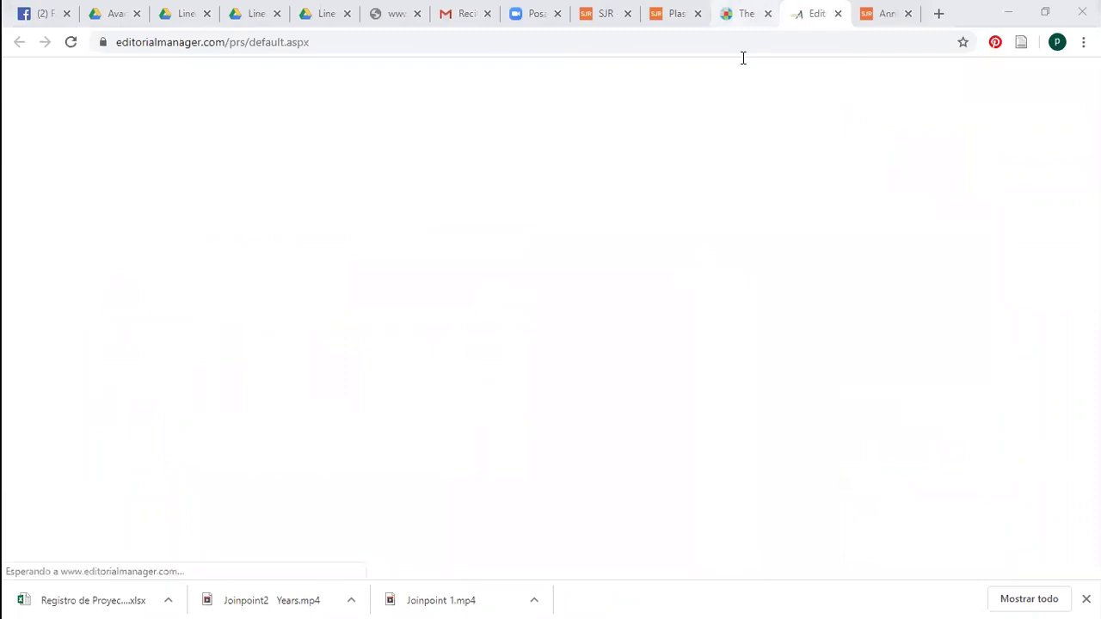
key(ctrl+shift+Tab)
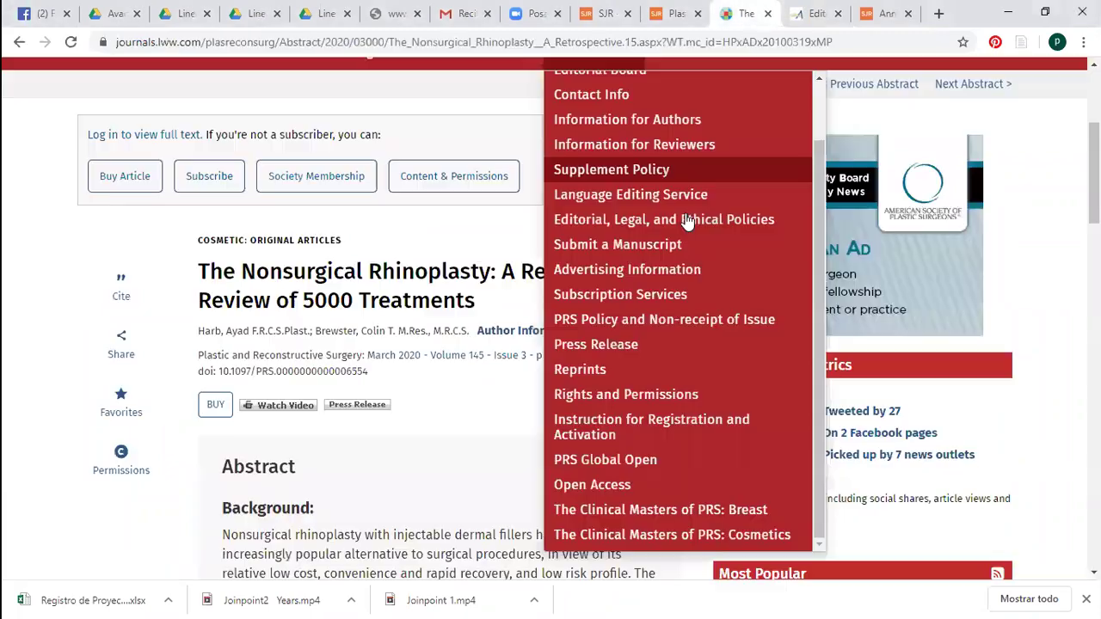
click(688, 221)
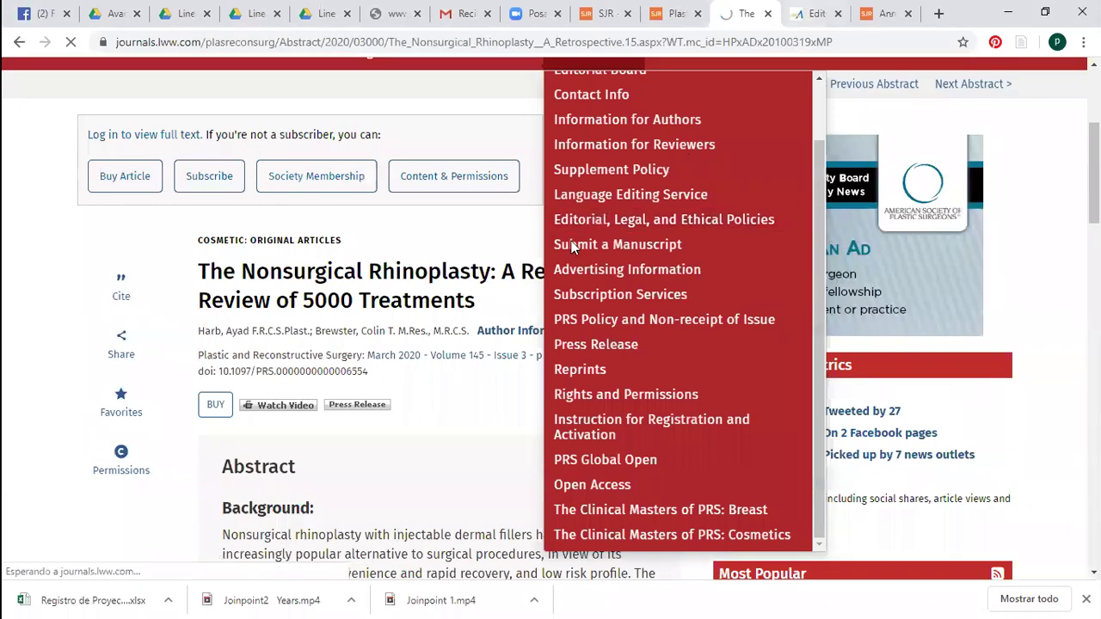
On Editorial Manager, open 'PRS - Instructions for Authors' from Files & Resources
click(817, 13)
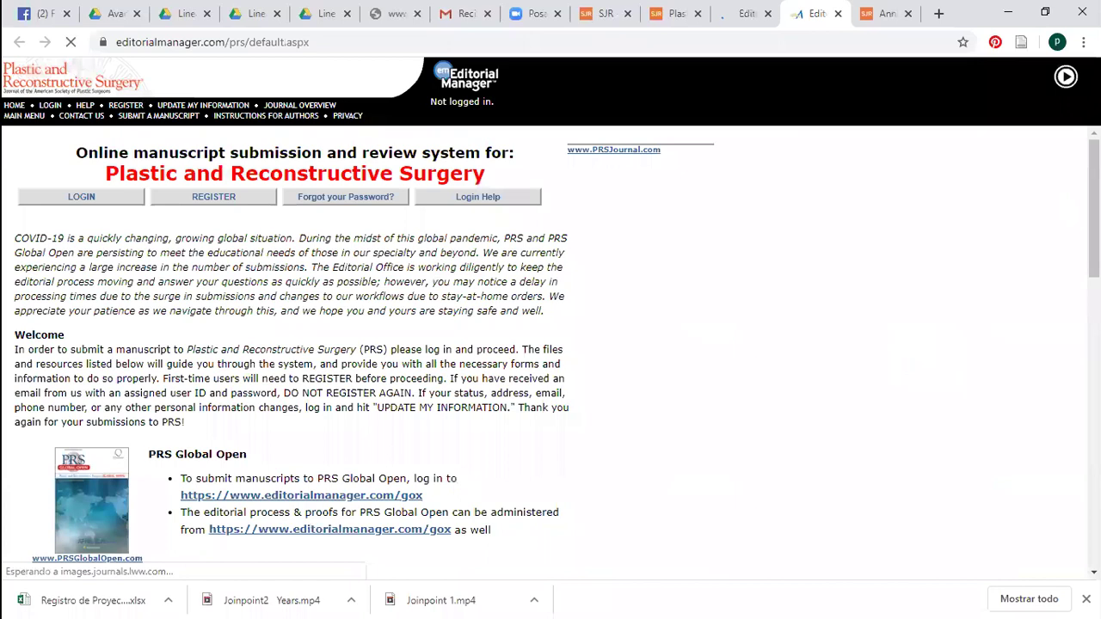
scroll(484, 353, down, 5)
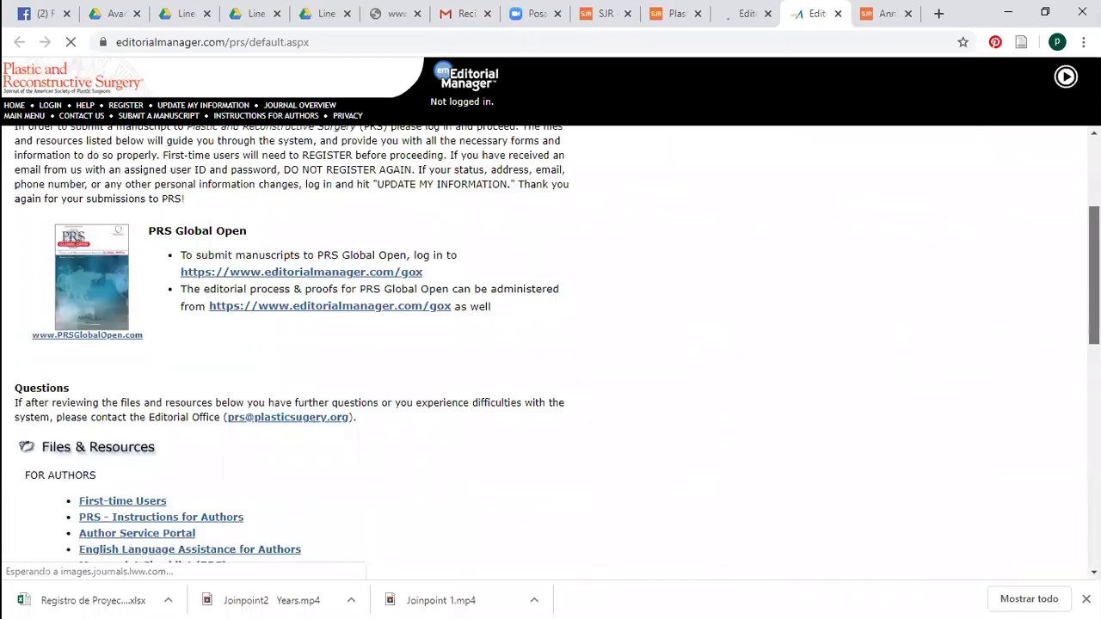
click(182, 301)
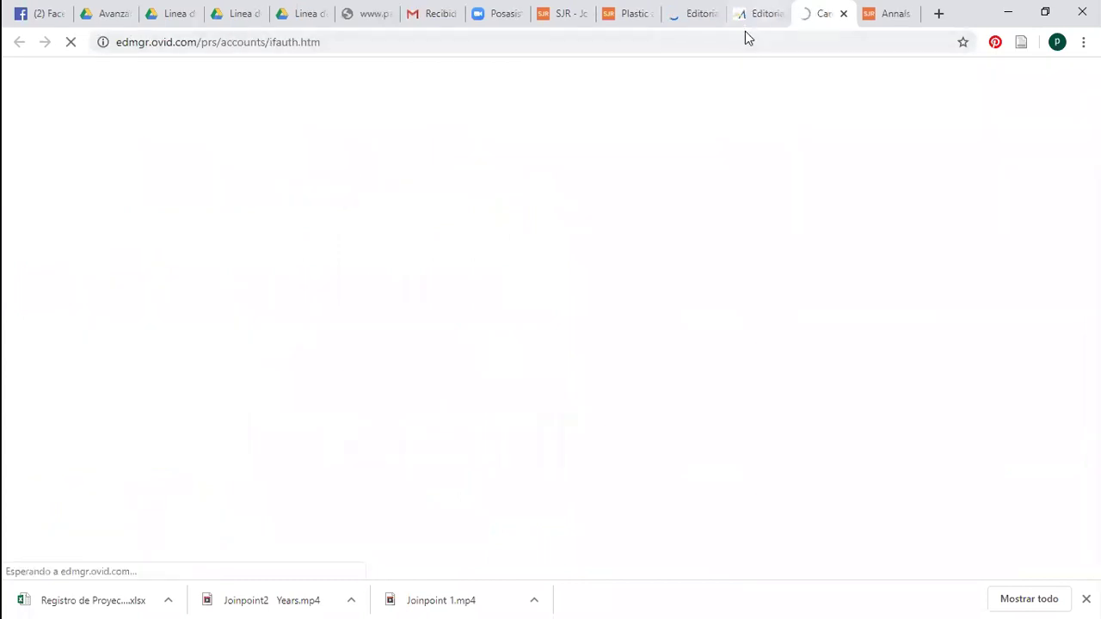
click(745, 31)
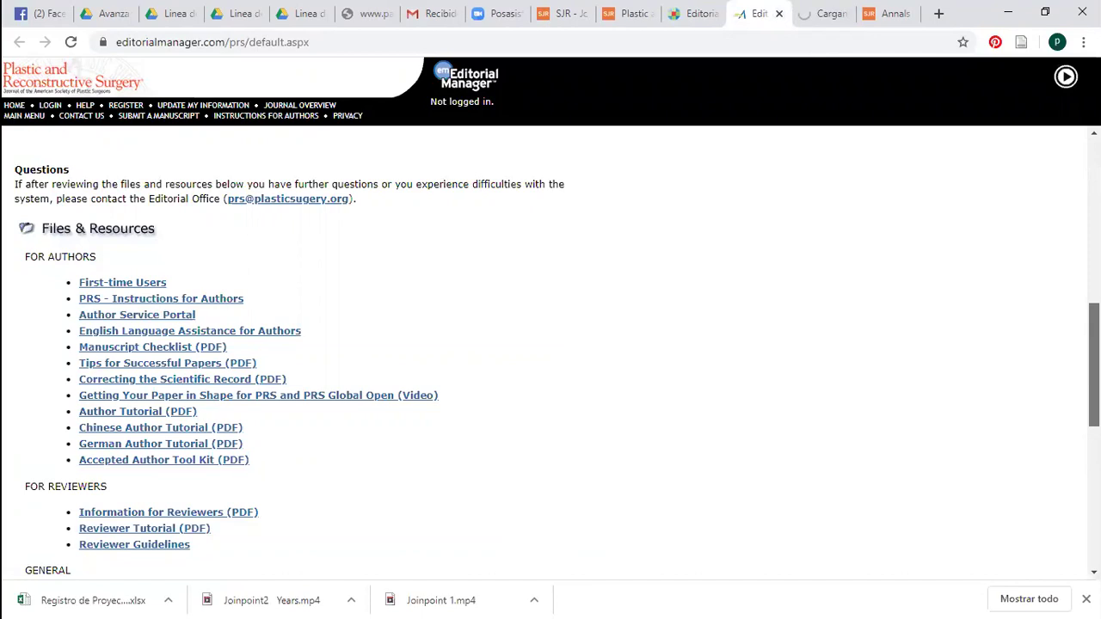
scroll(974, 315, down, 3)
scroll(937, 250, down, 1)
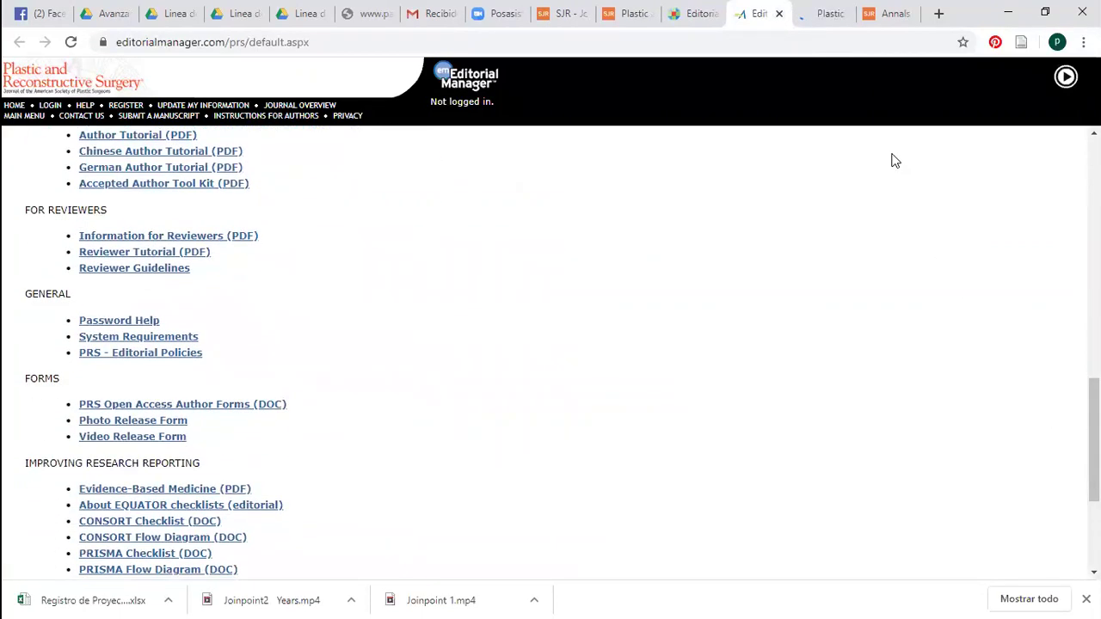
click(825, 13)
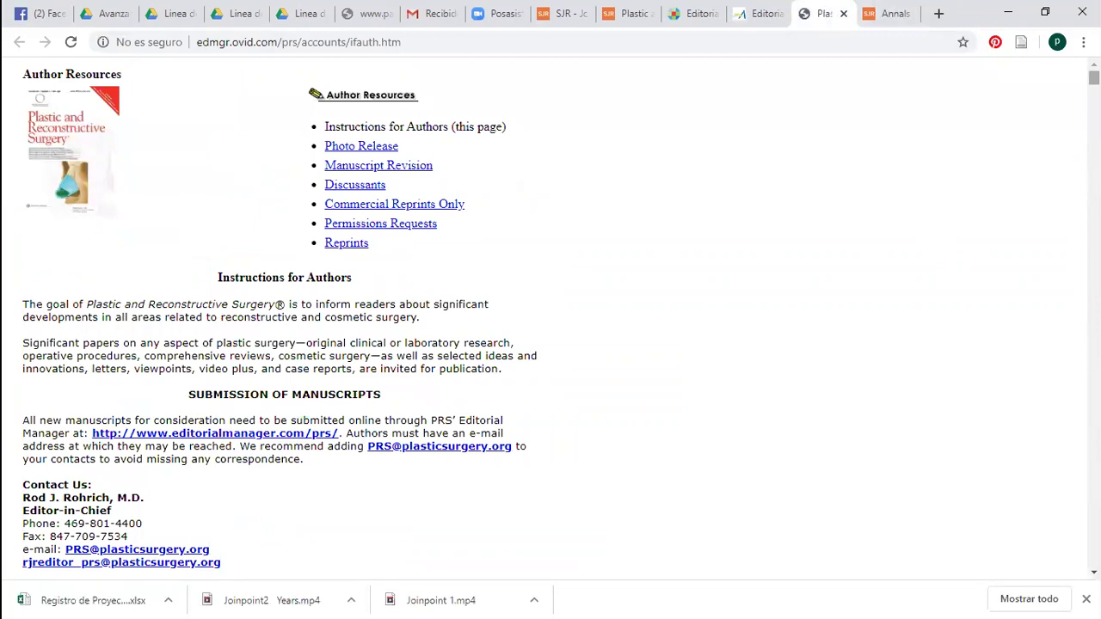
scroll(550, 318, down, 4)
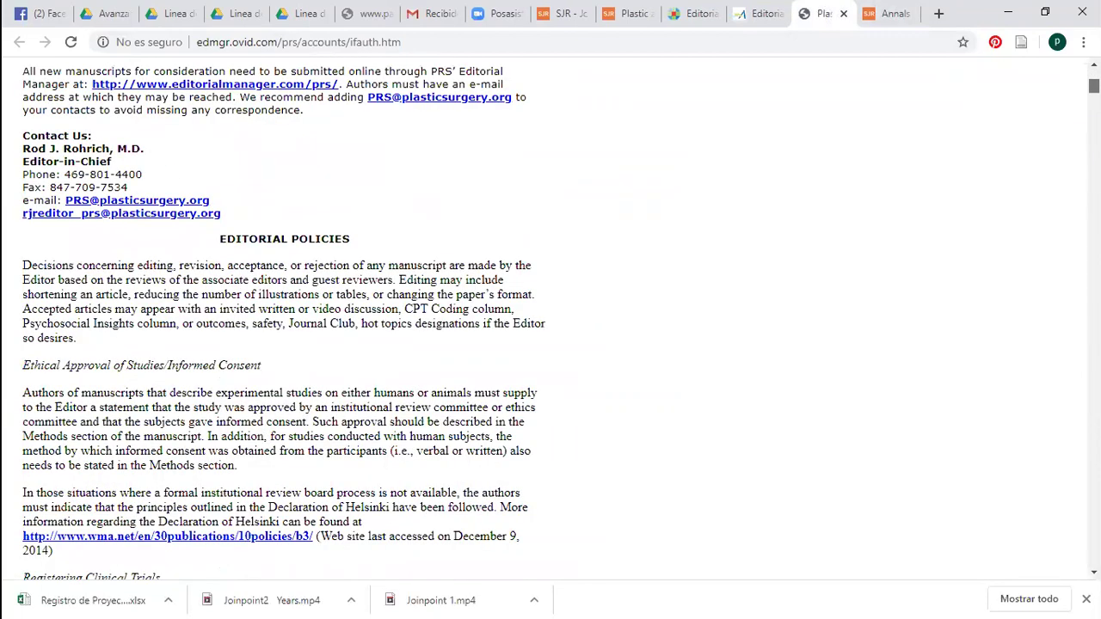
scroll(550, 319, down, 8)
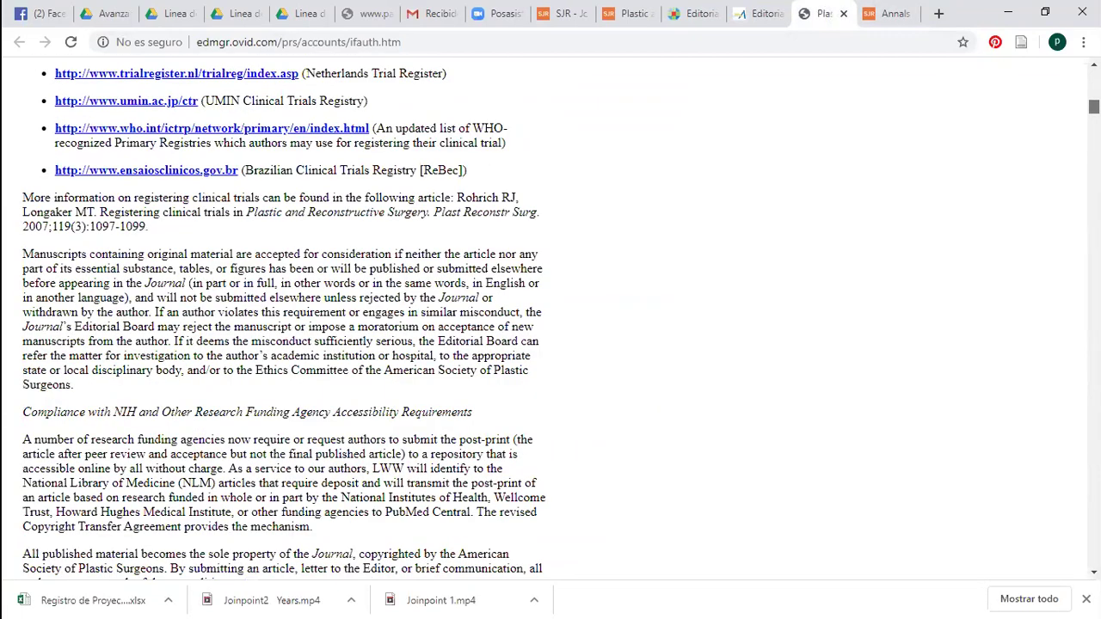
scroll(550, 318, down, 8)
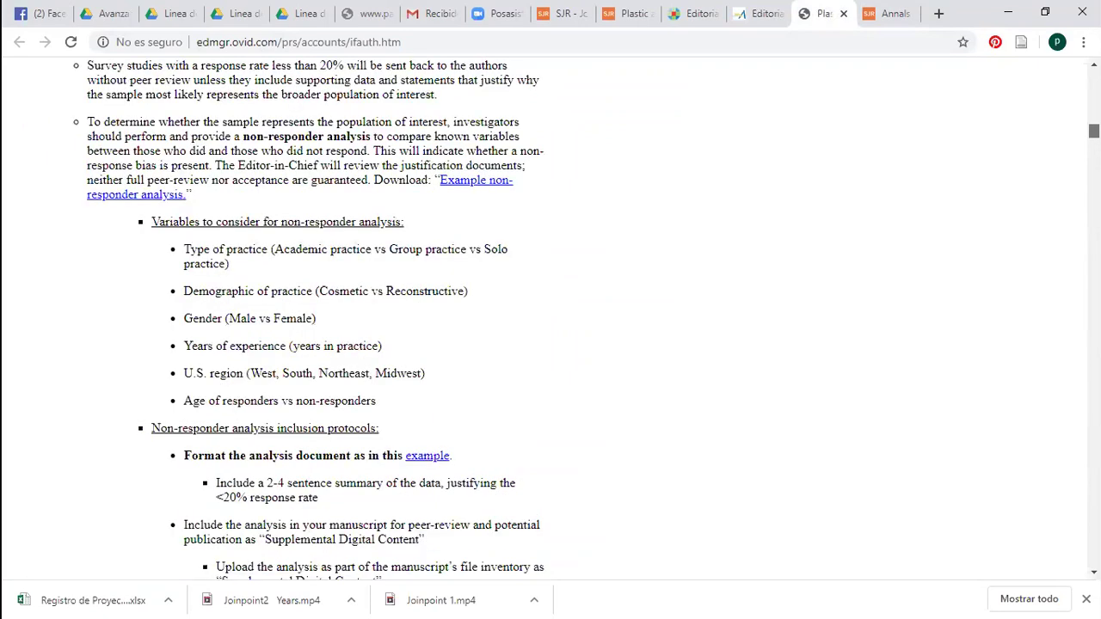
scroll(550, 318, down, 8)
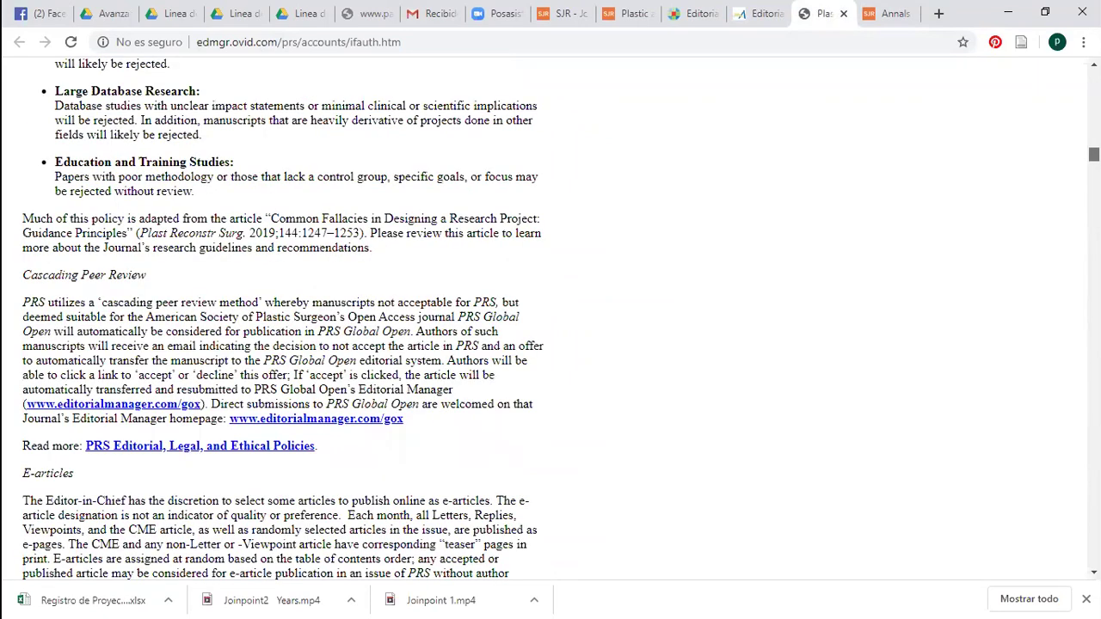
scroll(550, 318, down, 6)
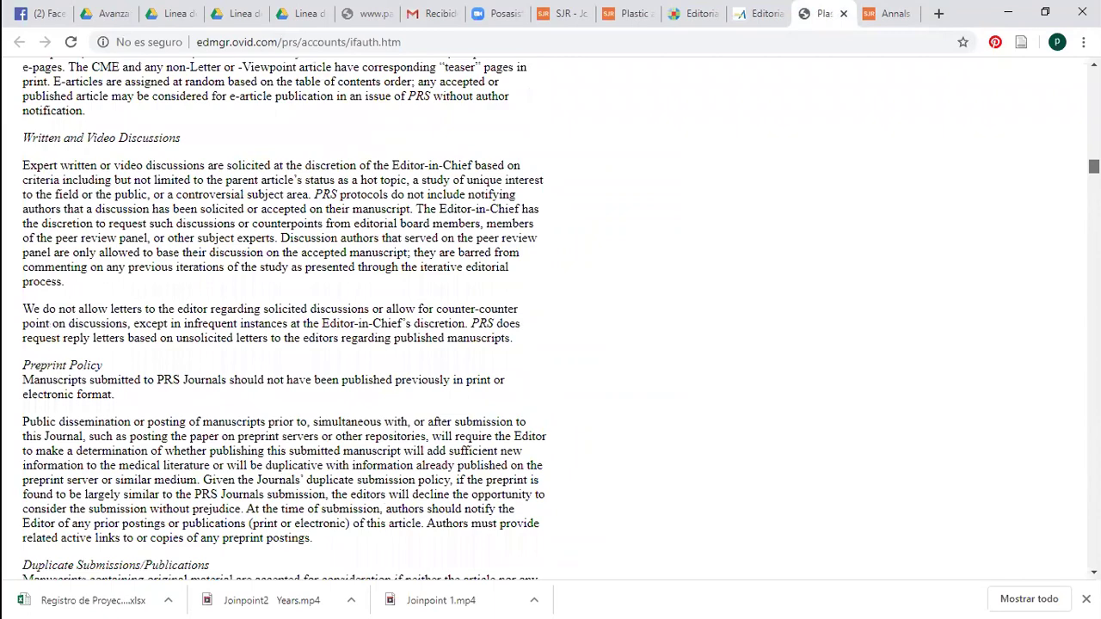
scroll(551, 319, down, 10)
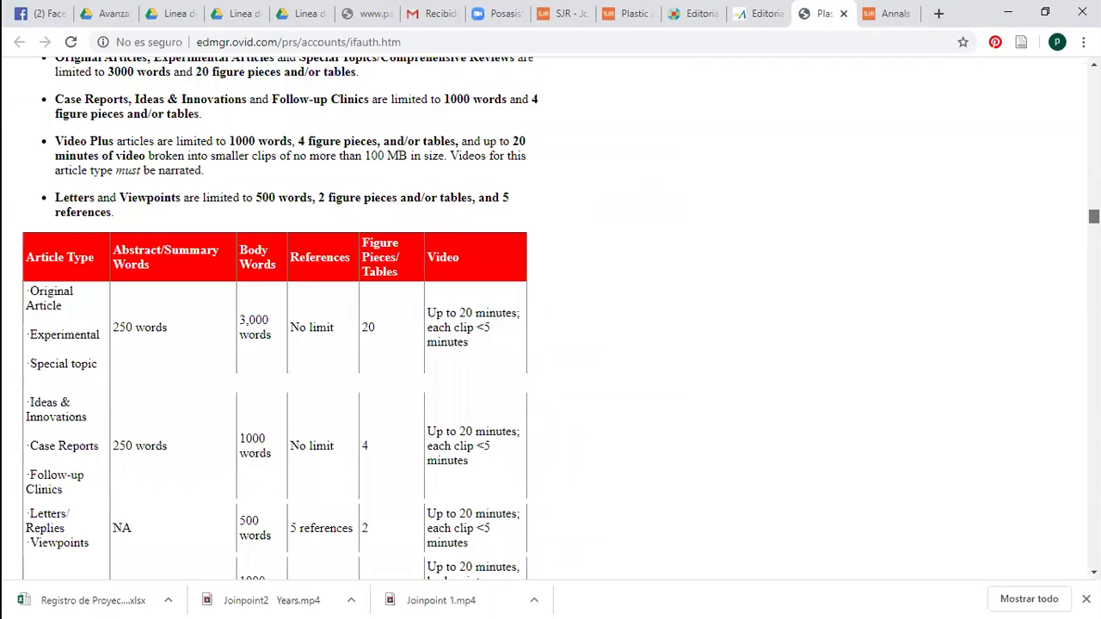
scroll(550, 318, down, 5)
scroll(550, 318, up, 1)
scroll(551, 318, down, 3)
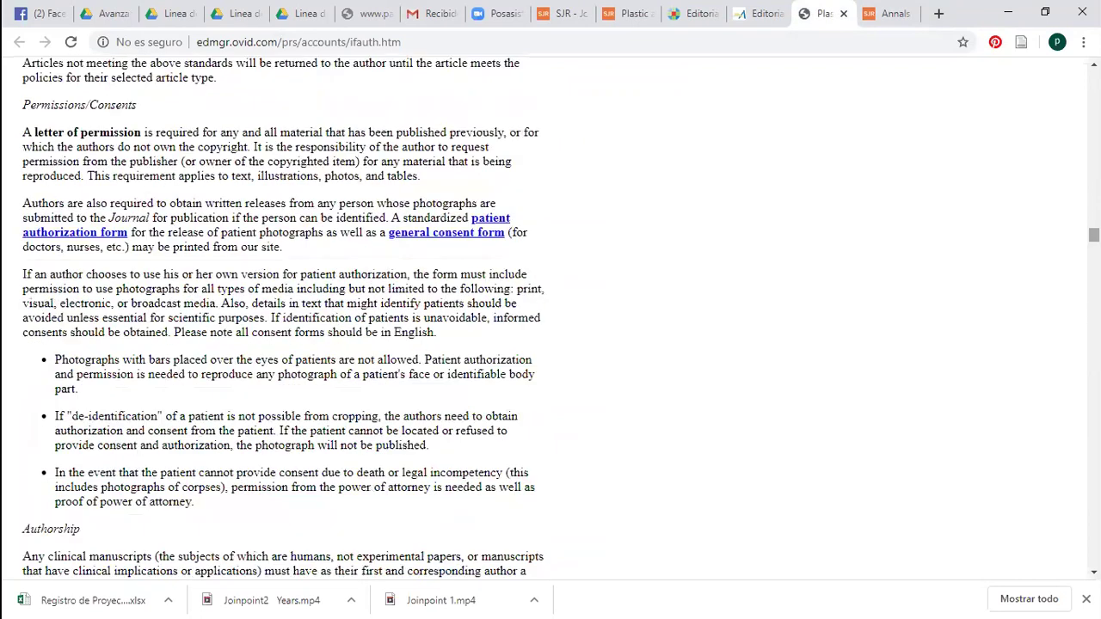
Search the author instructions for 'fee' and step through its matches
key(ctrl+f)
text(f)
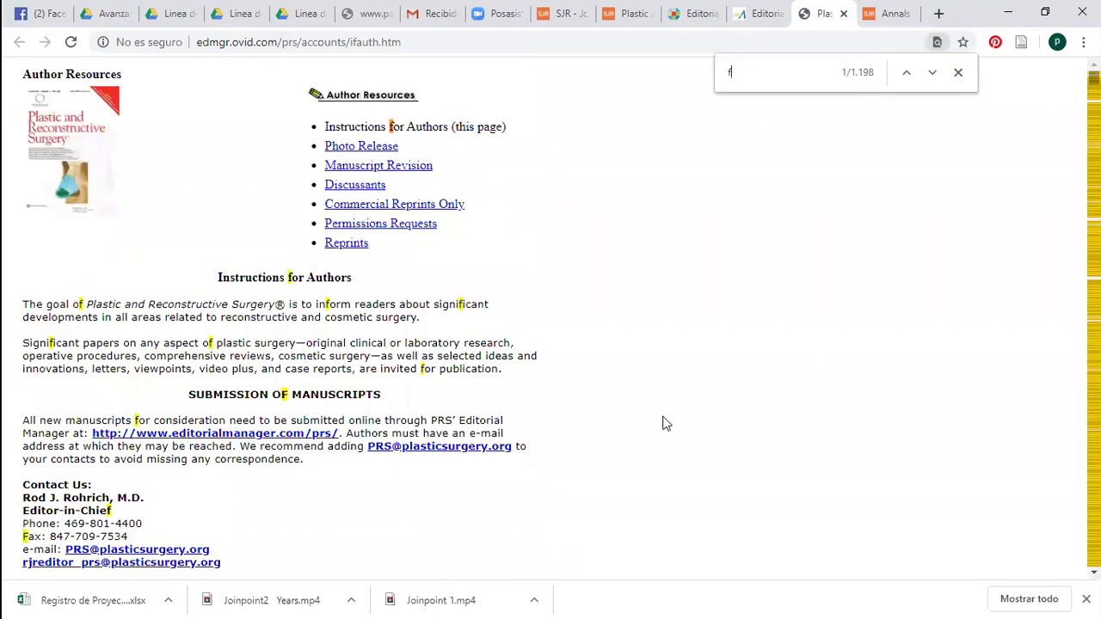
text(ee)
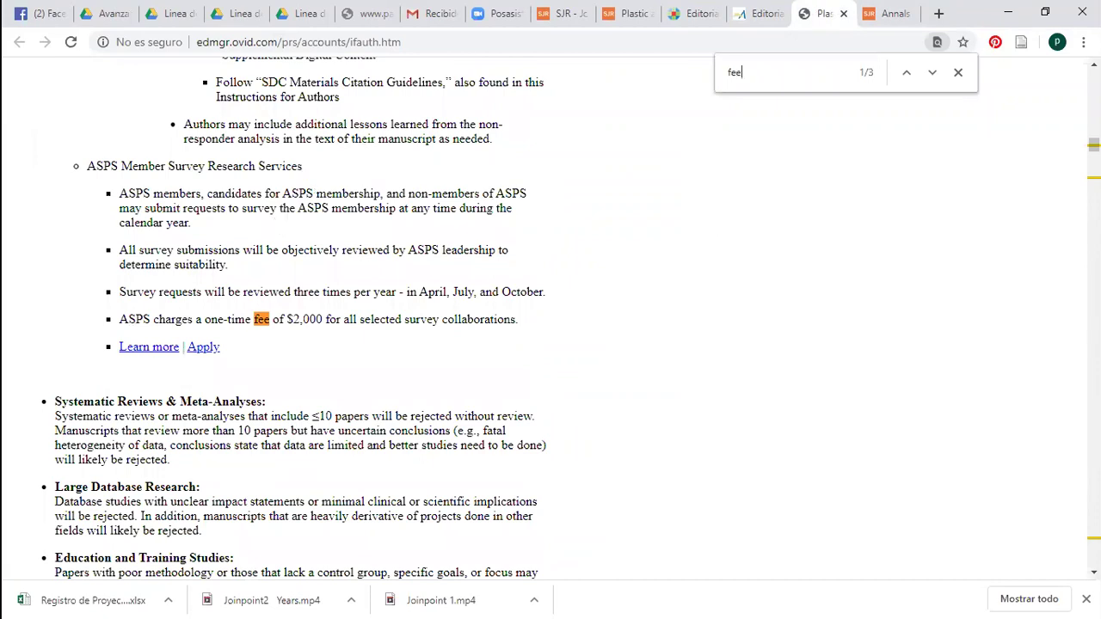
scroll(660, 208, up, 1)
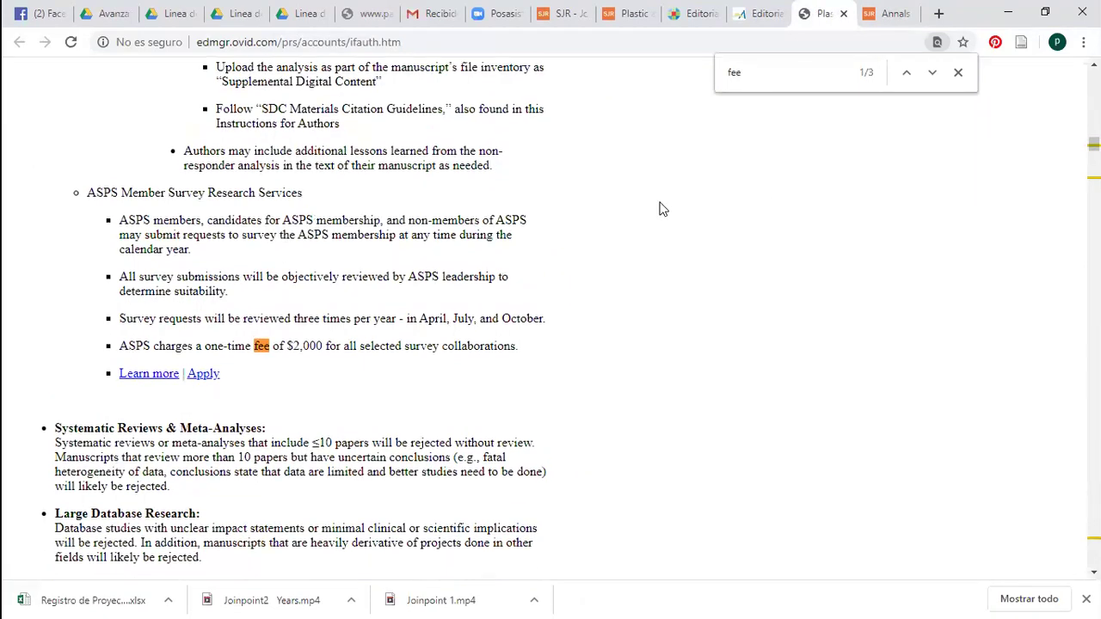
scroll(659, 209, up, 8)
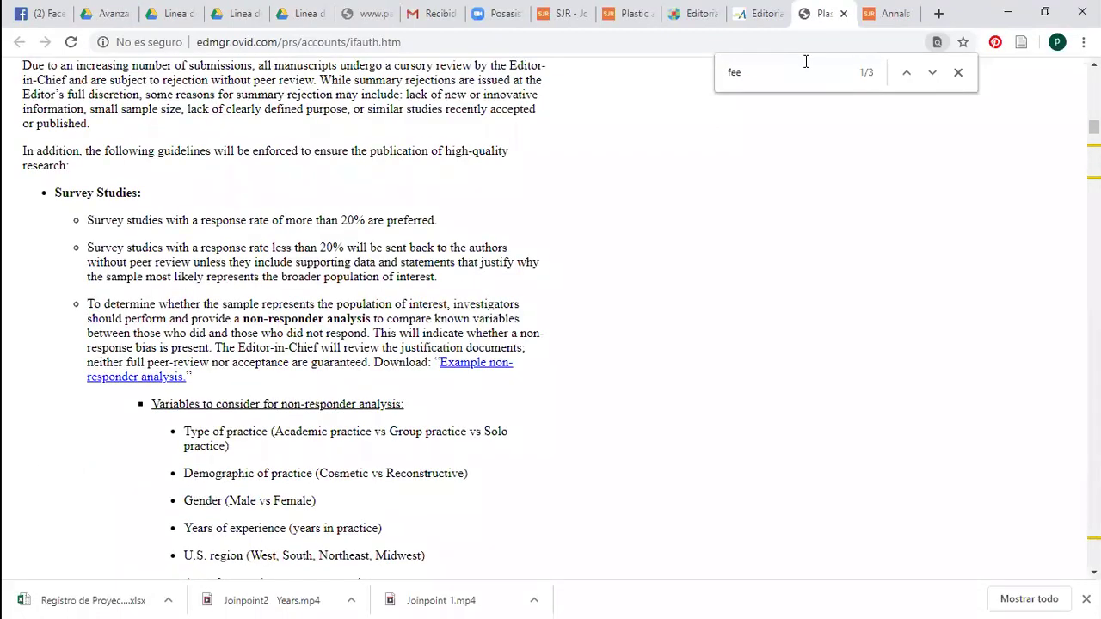
click(787, 80)
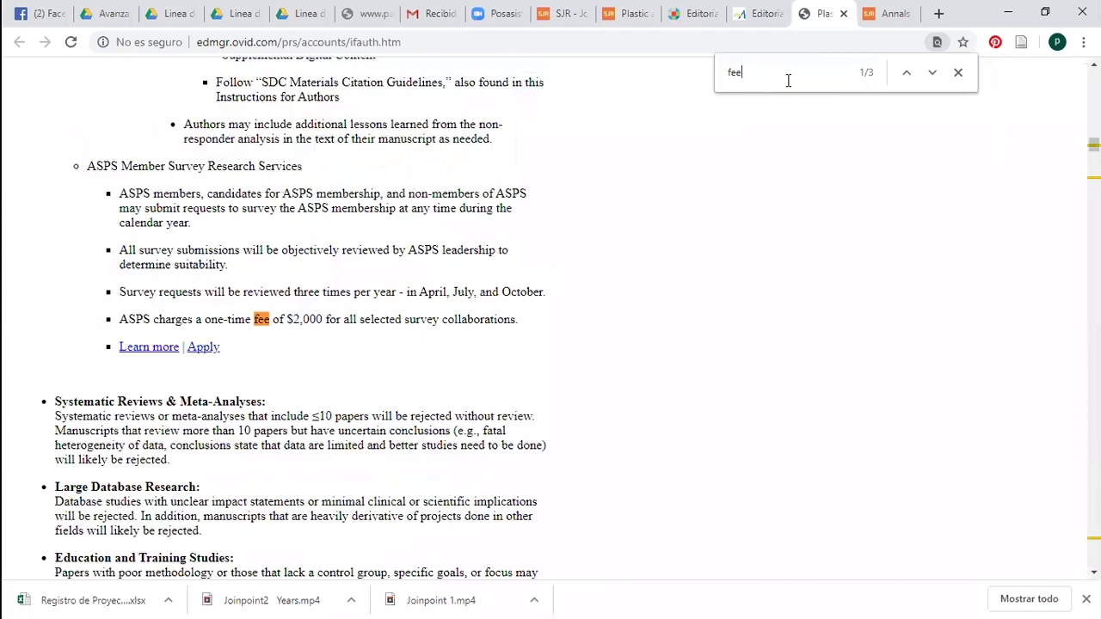
key(Return)
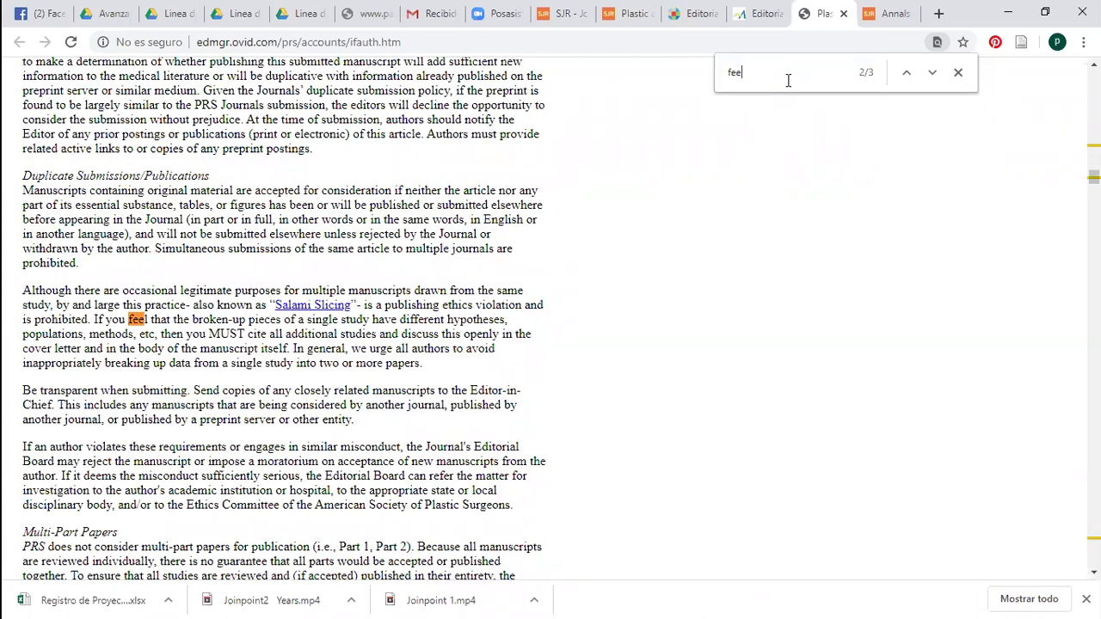
key(Return)
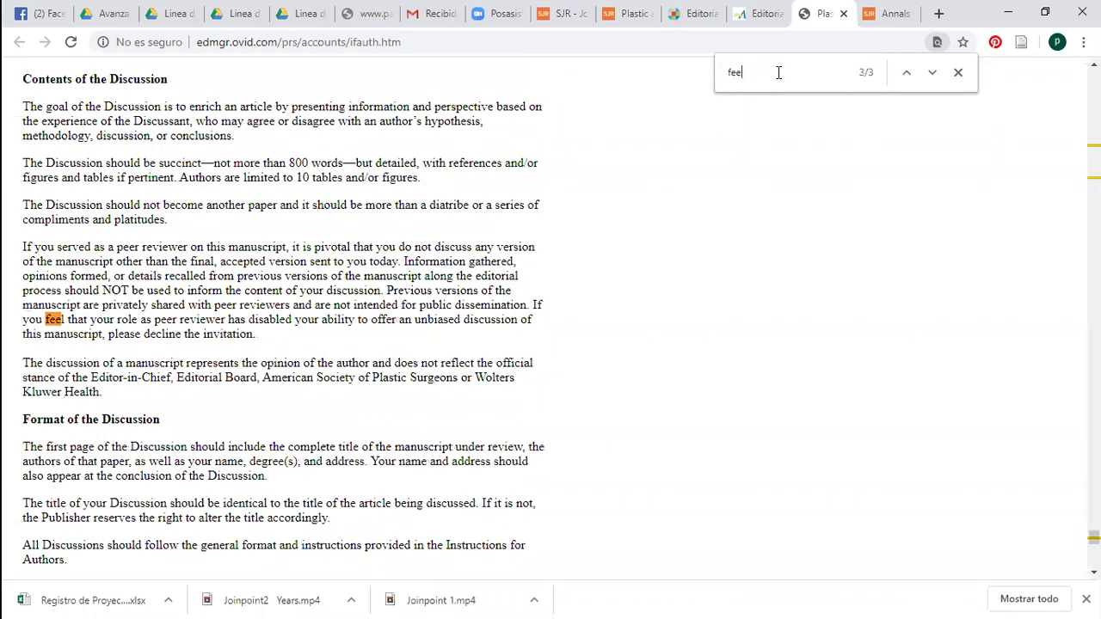
Search for 'charge' to reach the Open Access Policies processing charge, then close the find bar
key(ctrl+a)
text(ch)
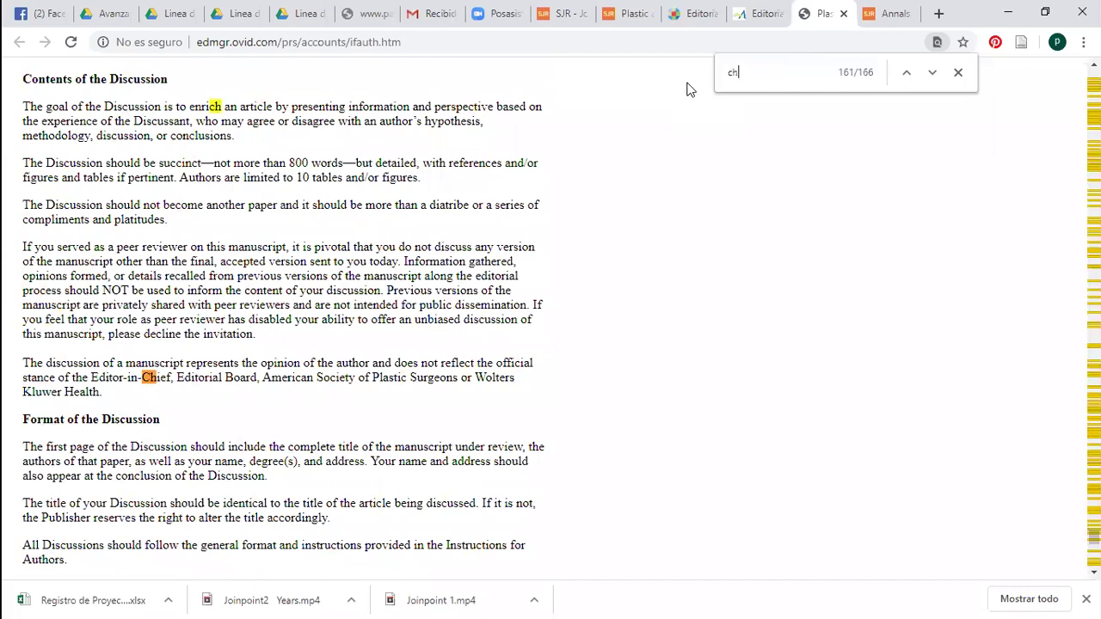
text(arge)
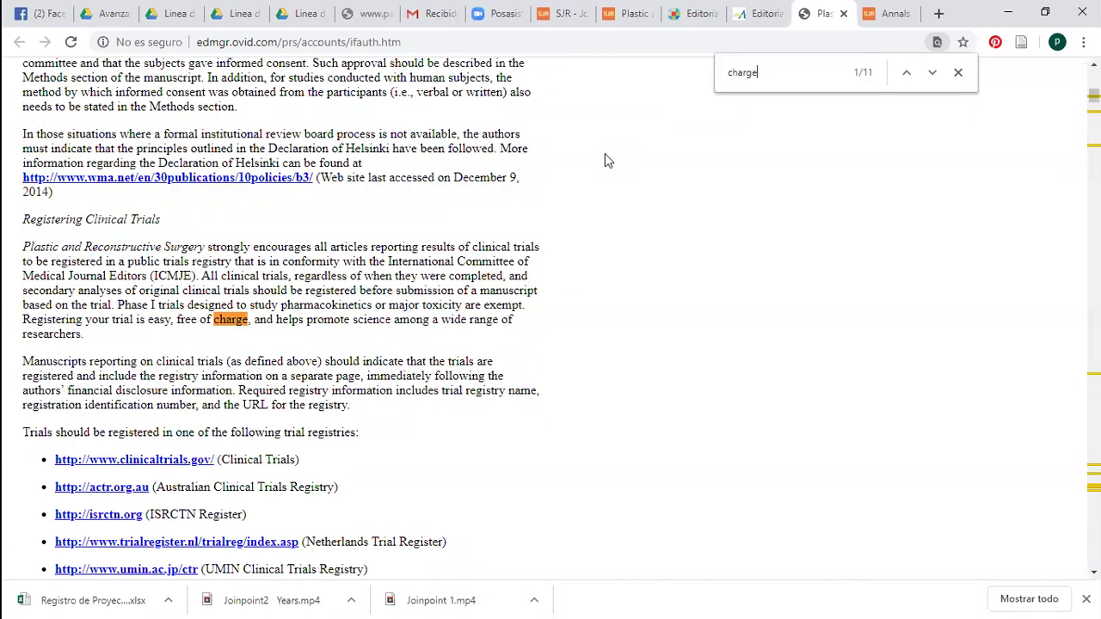
key(Return)
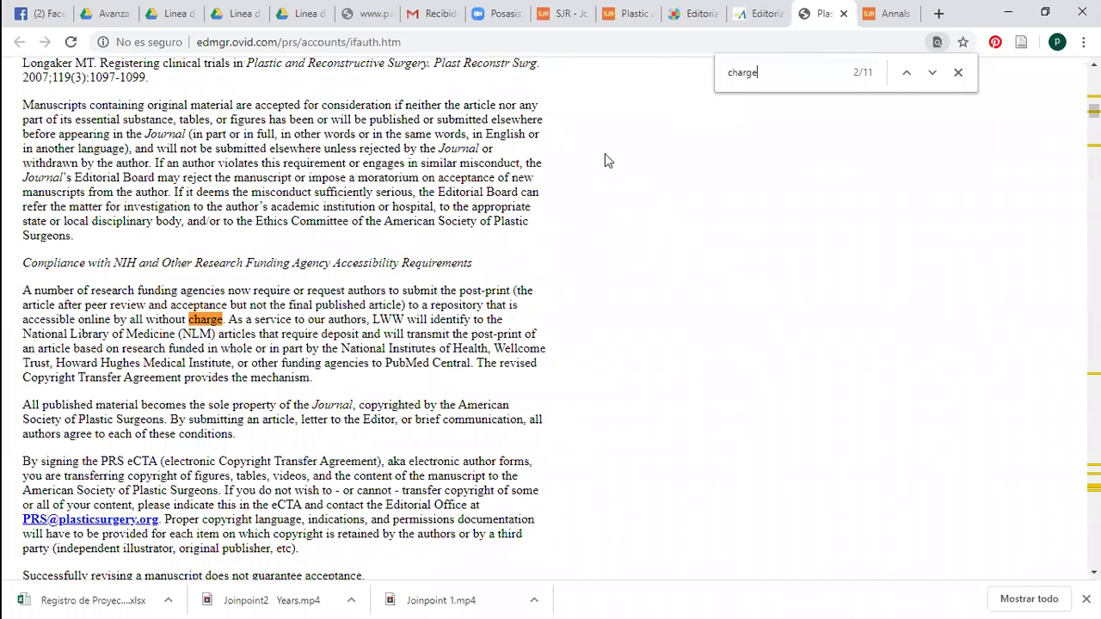
key(Return)
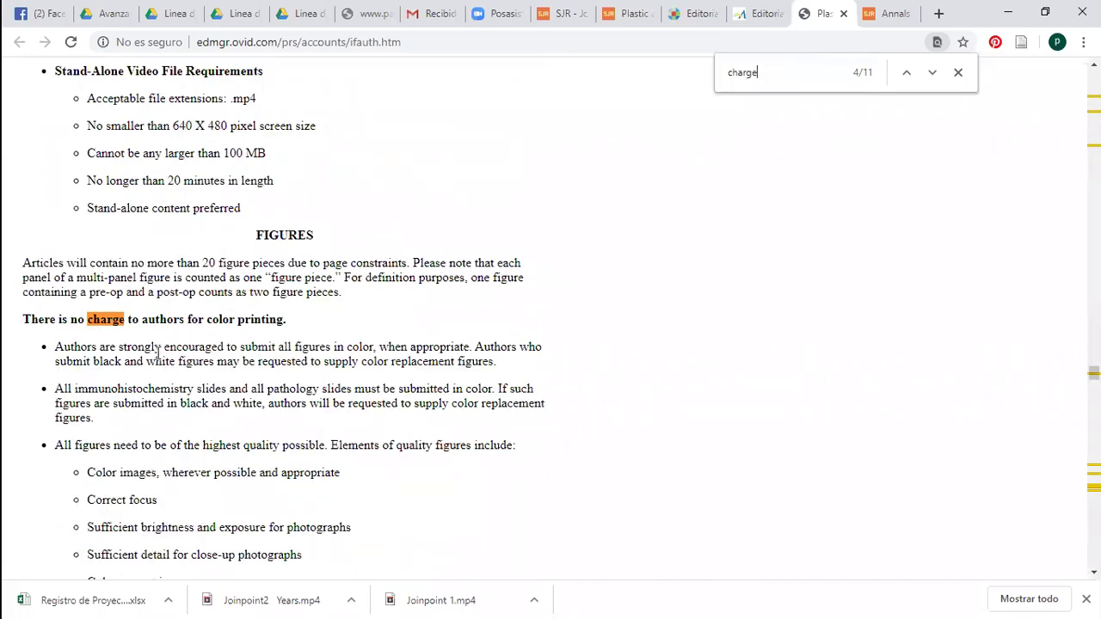
key(Return)
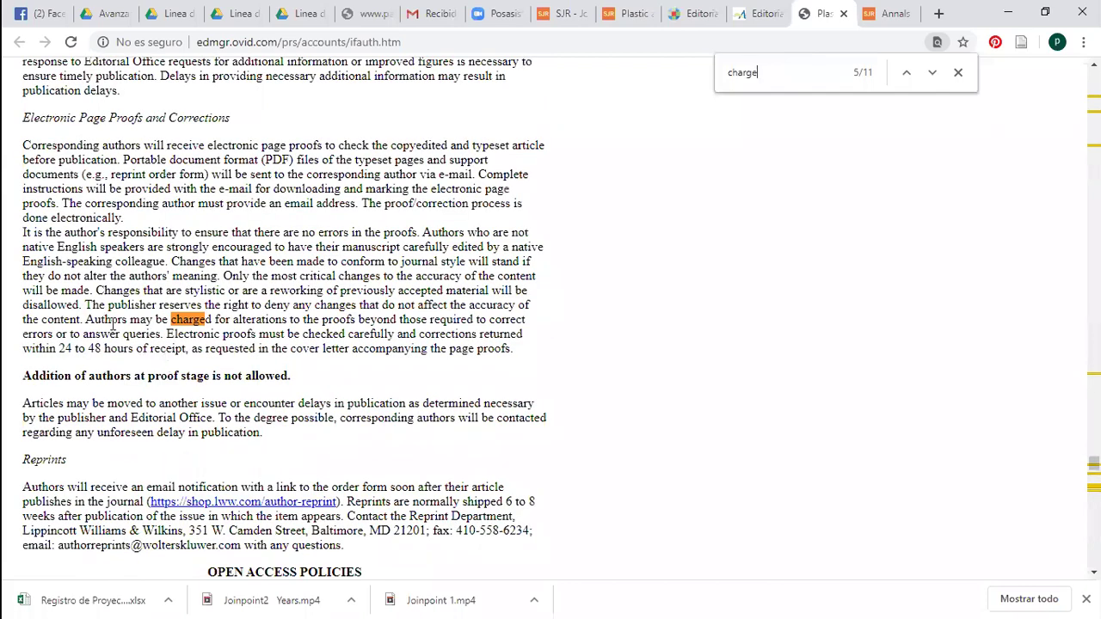
key(Return)
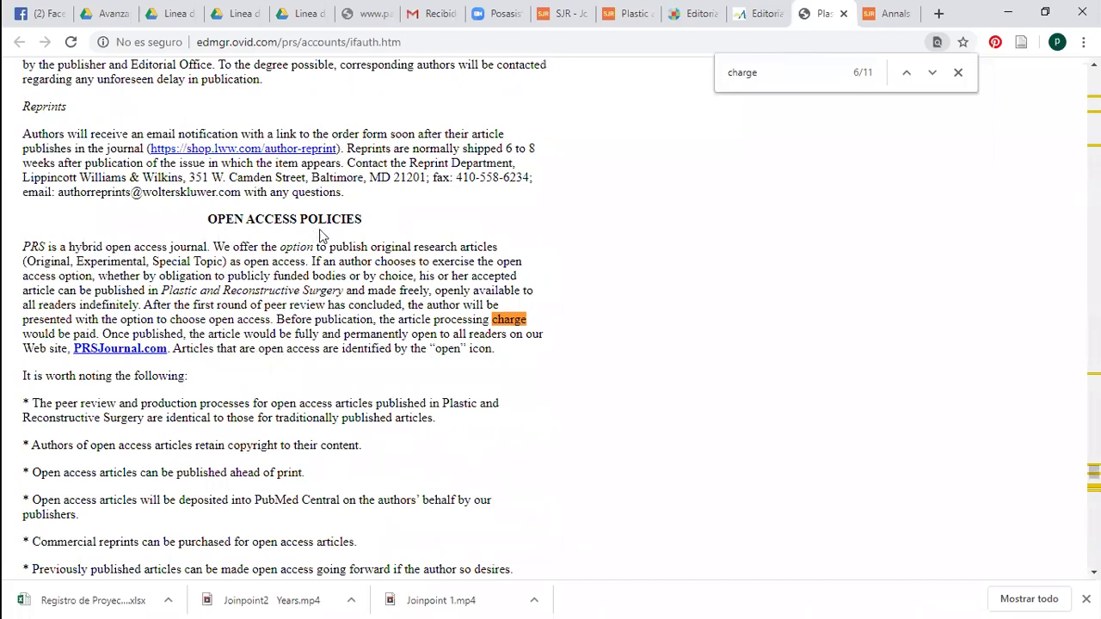
drag(212, 219, 384, 222)
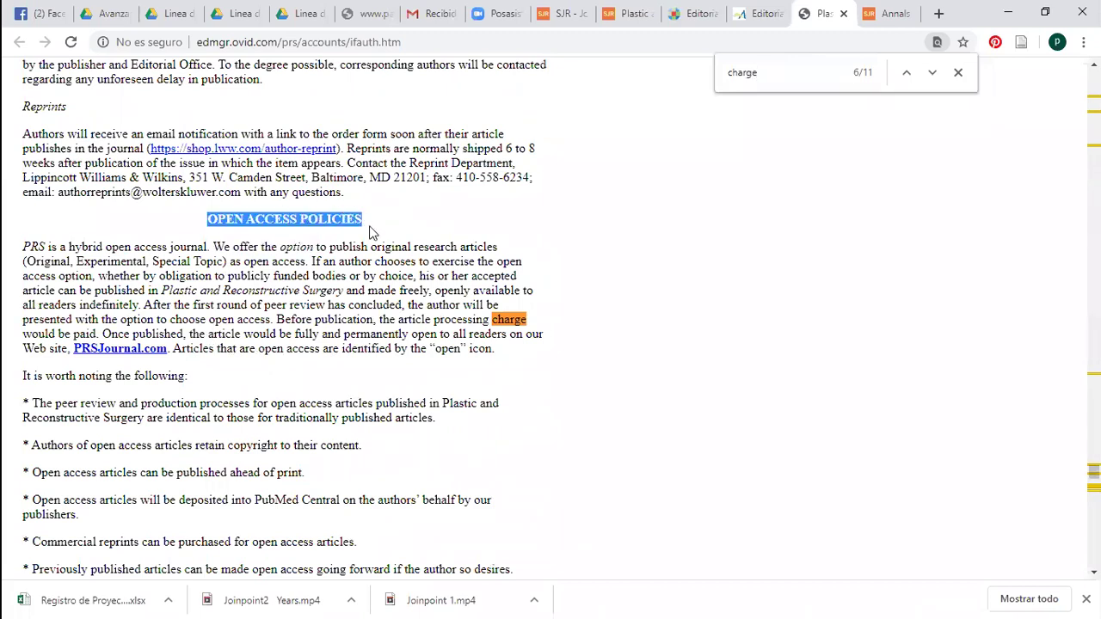
click(828, 122)
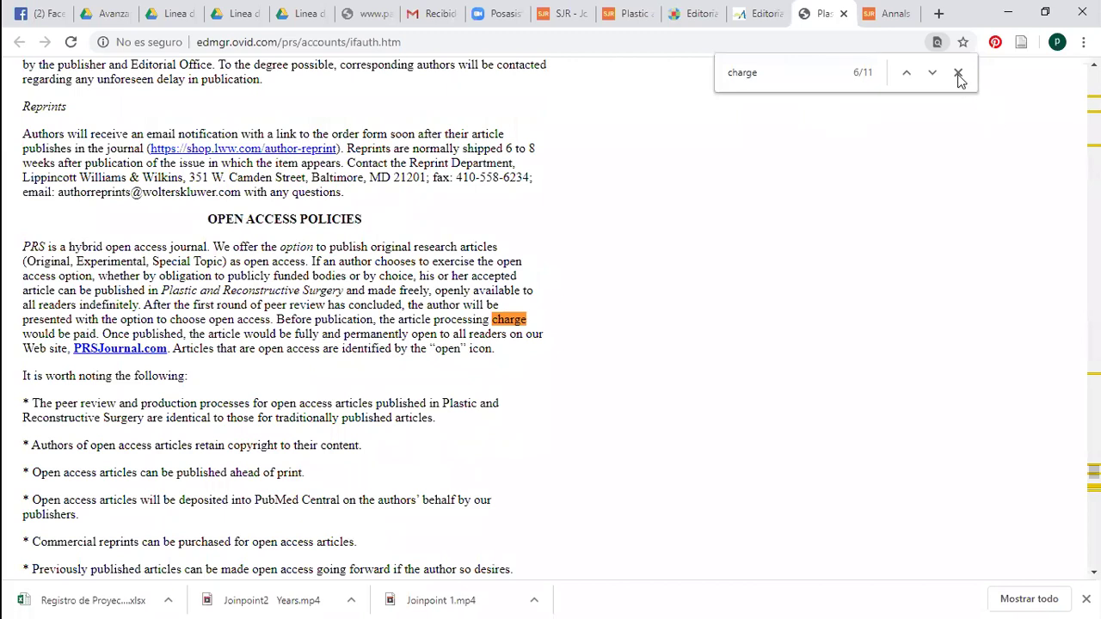
click(959, 75)
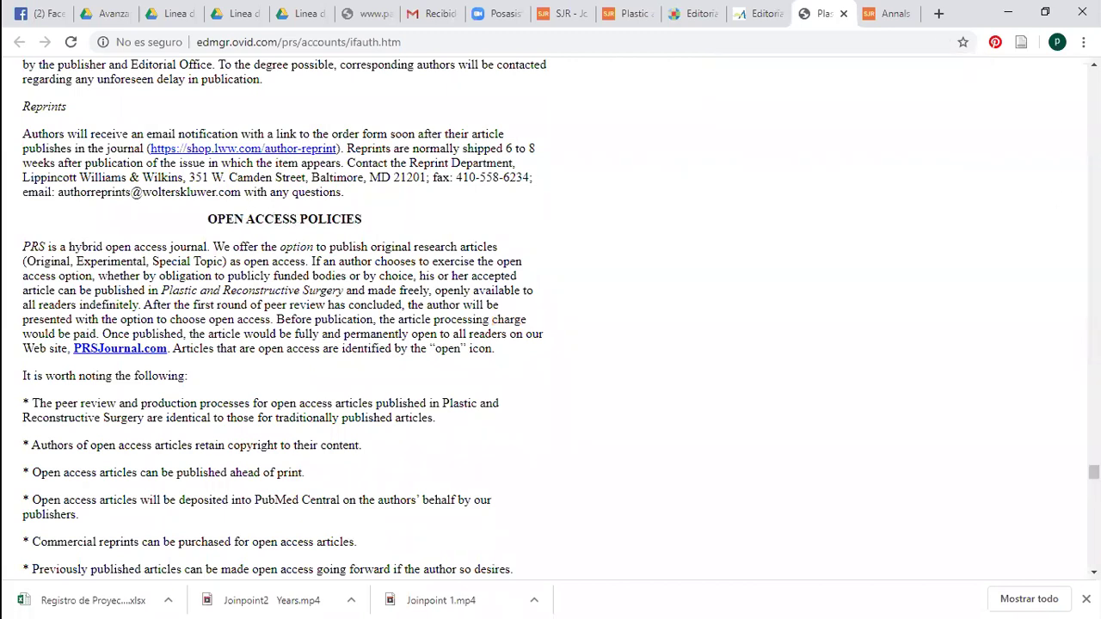
Close the author instructions, Editorial Manager and policies tabs to return to Annals of Plastic Surgery on SJR
scroll(1093, 471, down, 1)
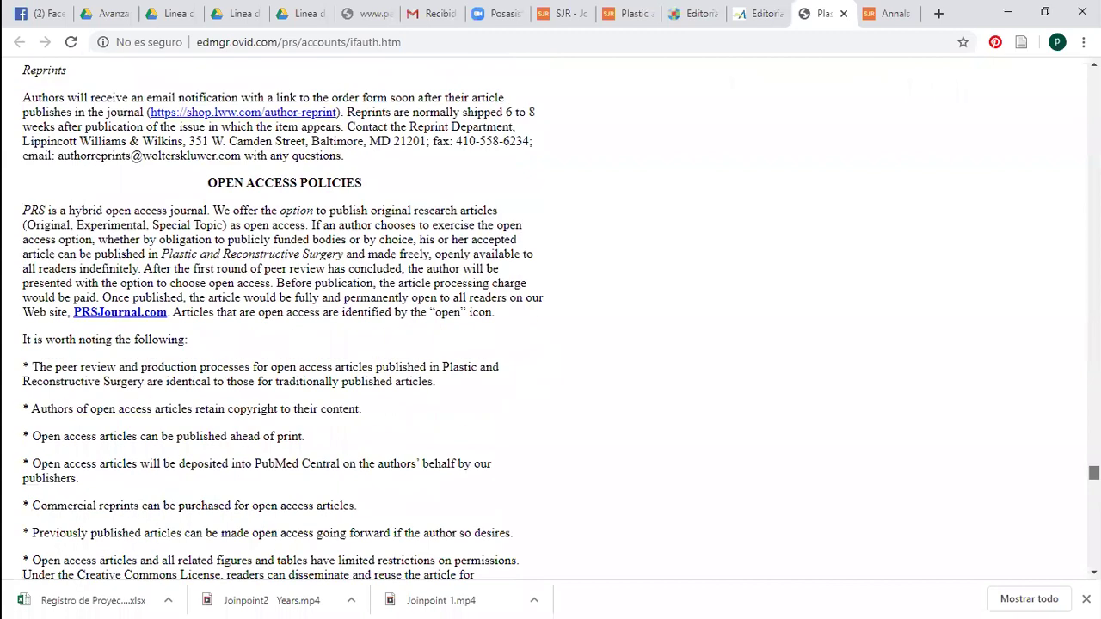
scroll(1093, 473, down, 1)
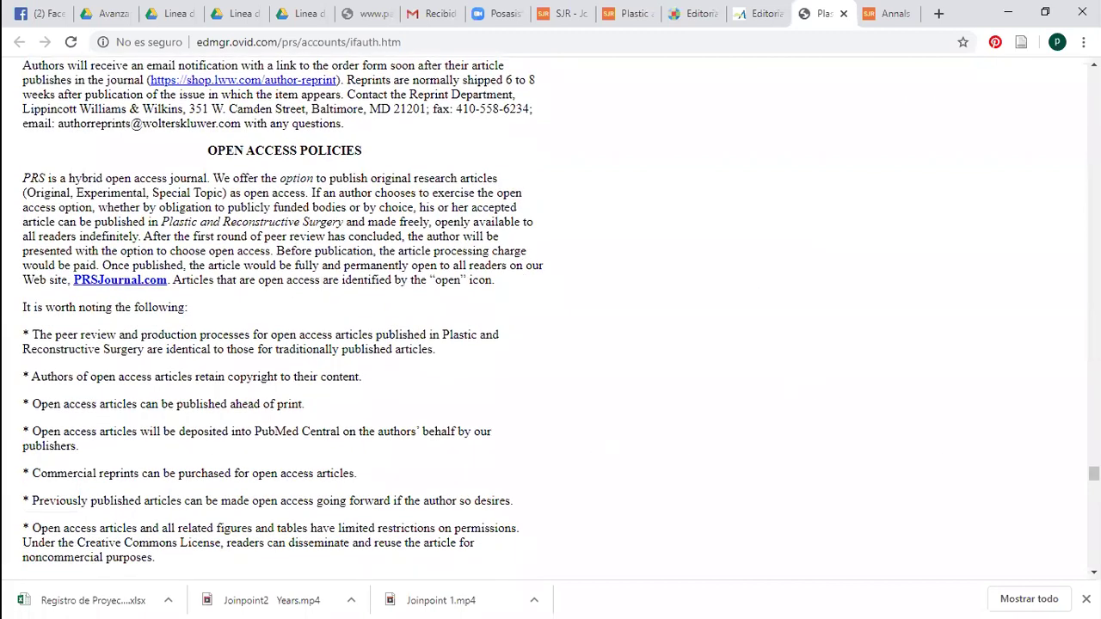
scroll(1093, 473, down, 3)
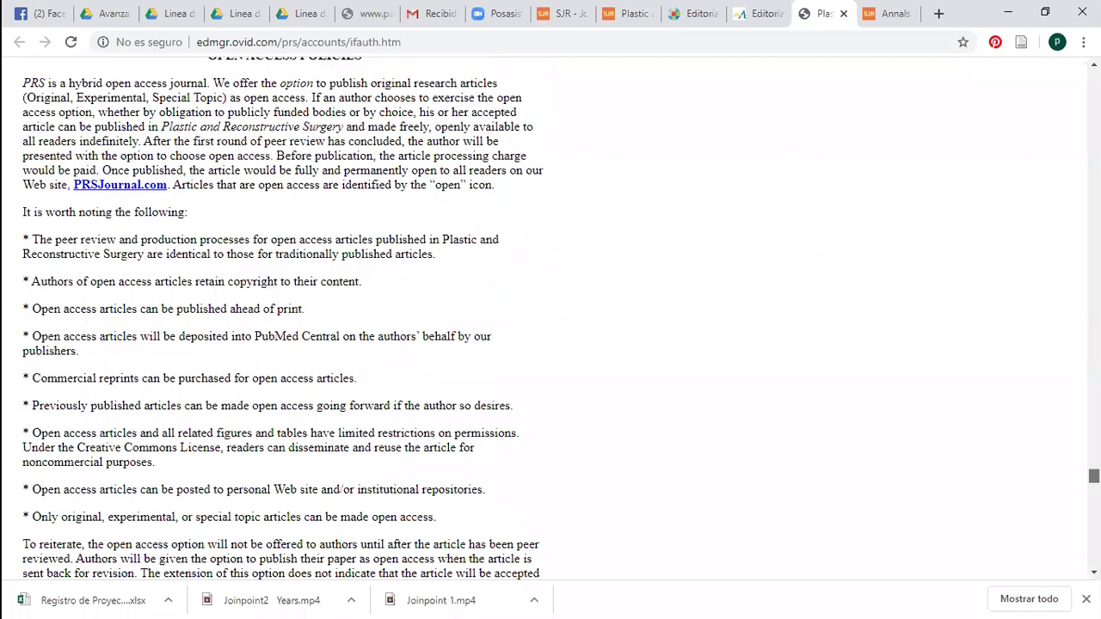
scroll(1040, 69, up, 15)
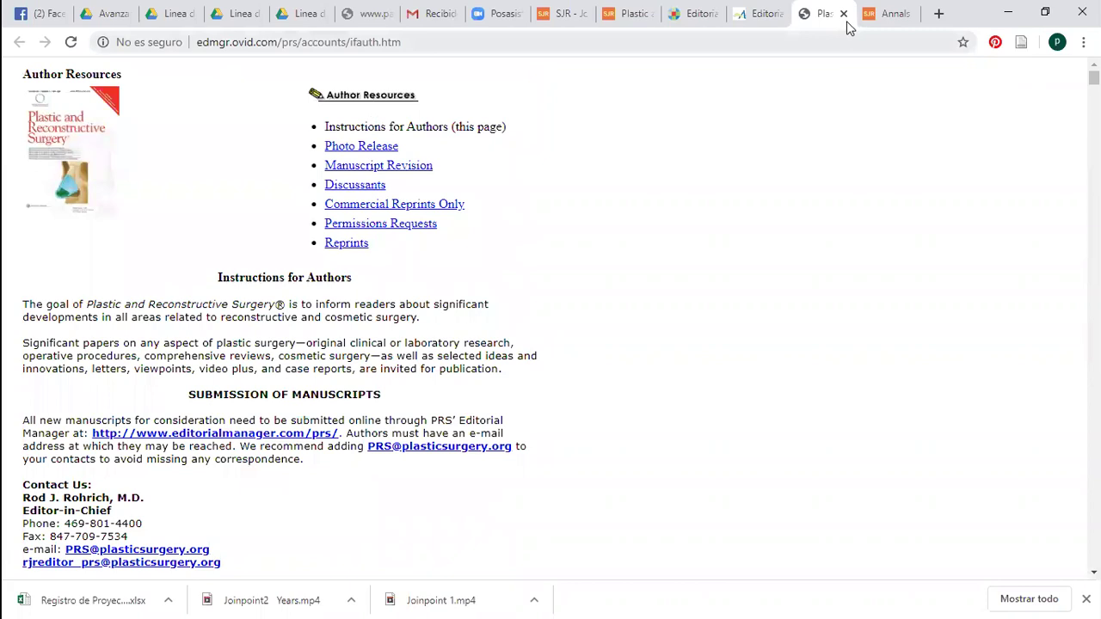
key(ctrl+w)
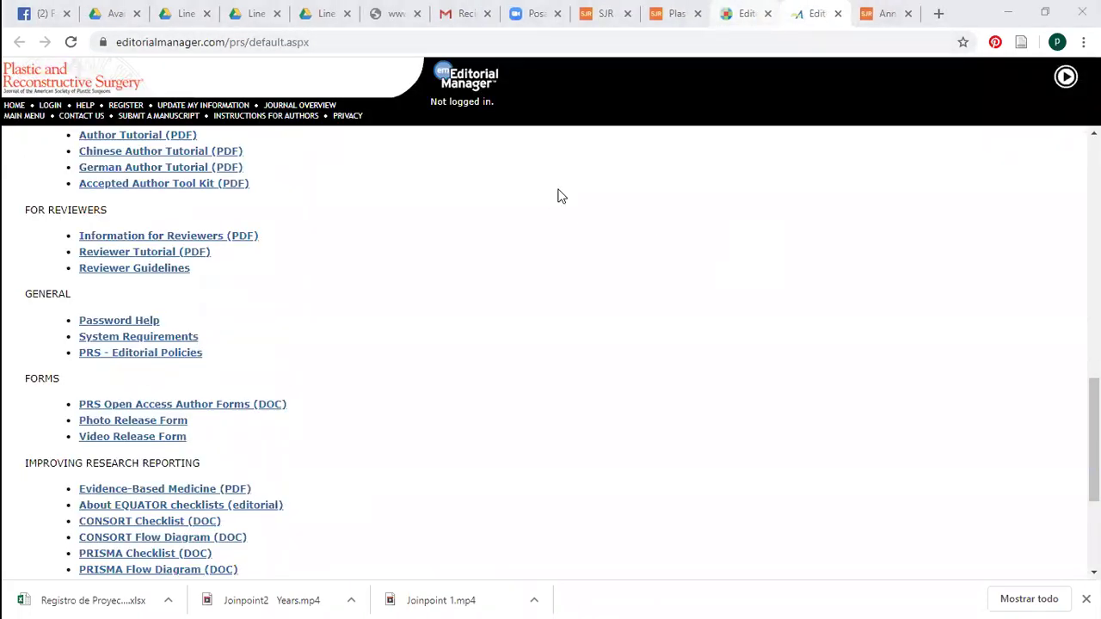
key(ctrl+shift+Tab)
click(838, 14)
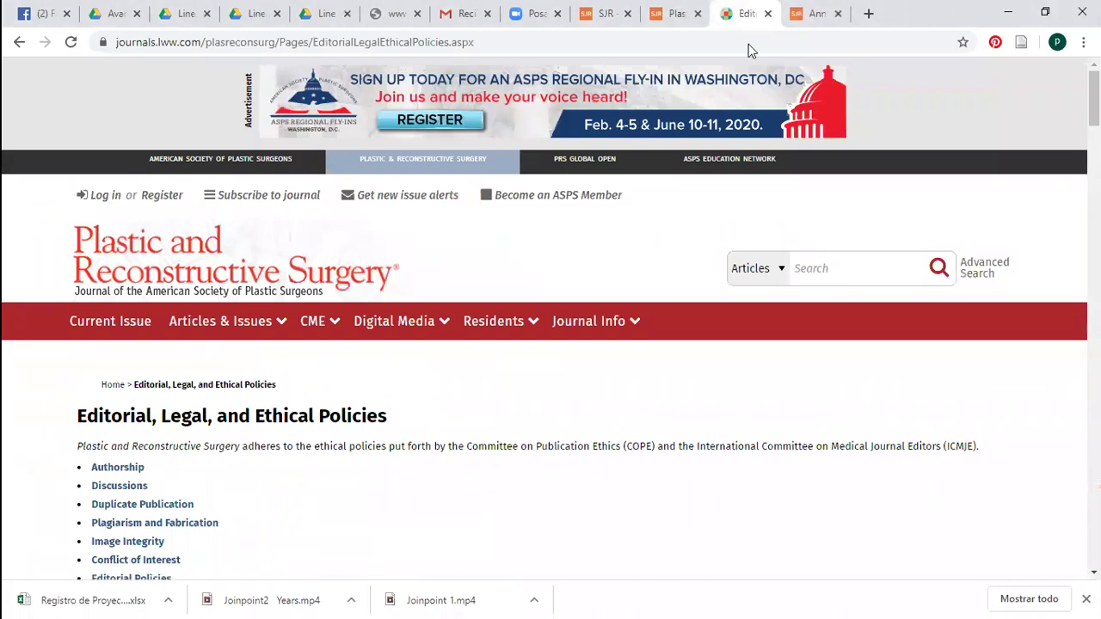
key(ctrl+w)
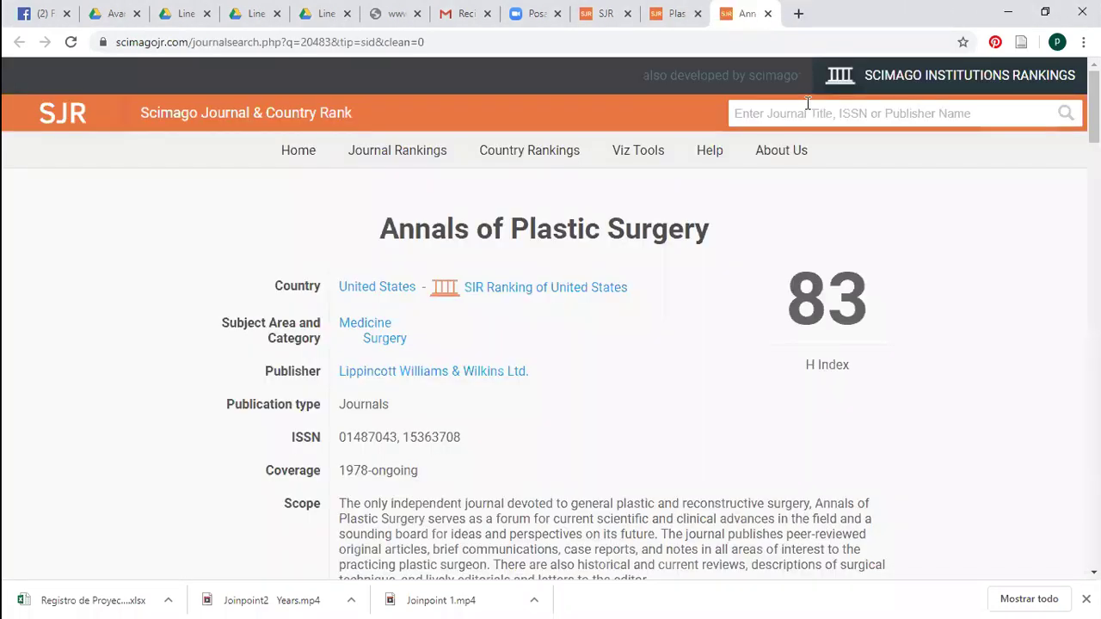
Search SJR journals for 'oncological surgery'
click(823, 112)
text(s)
key(BackSpace)
text(s)
key(BackSpace)
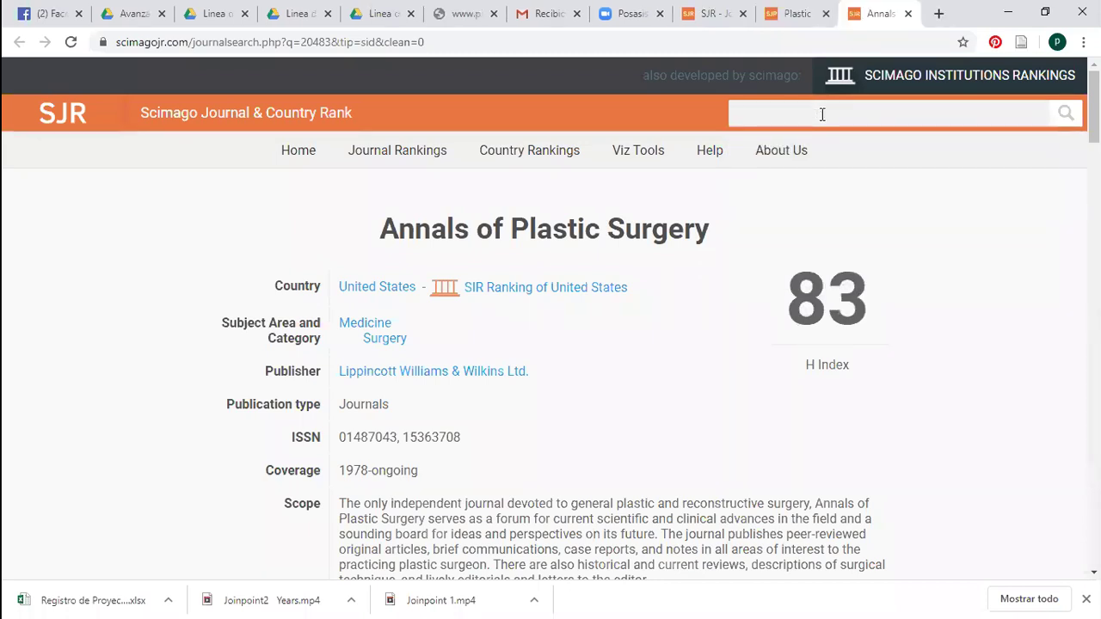
text(onc)
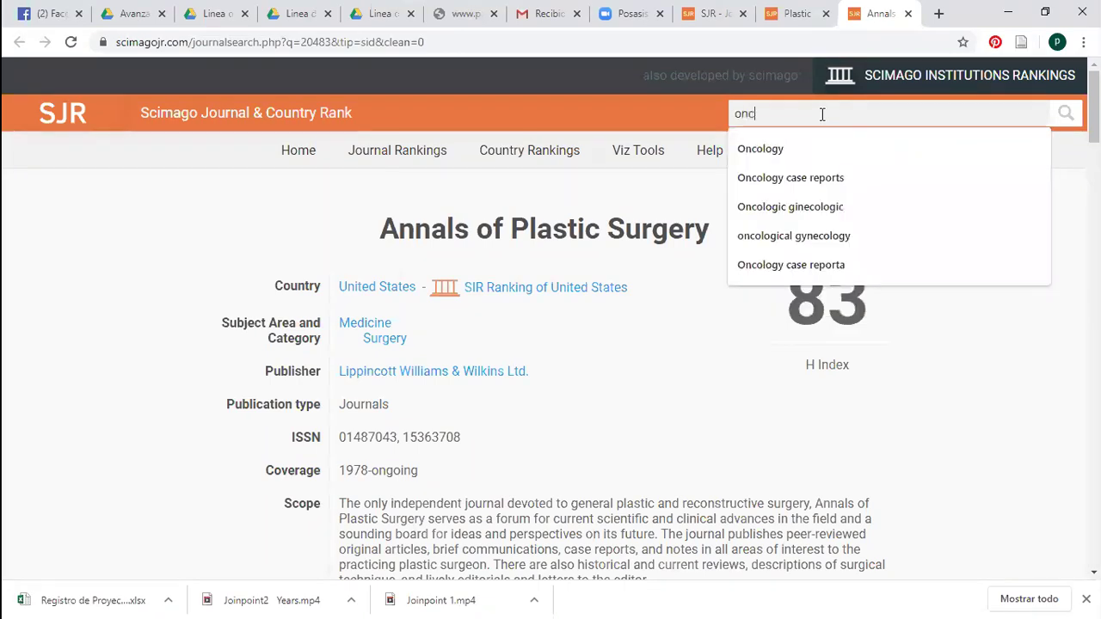
text(ological sur)
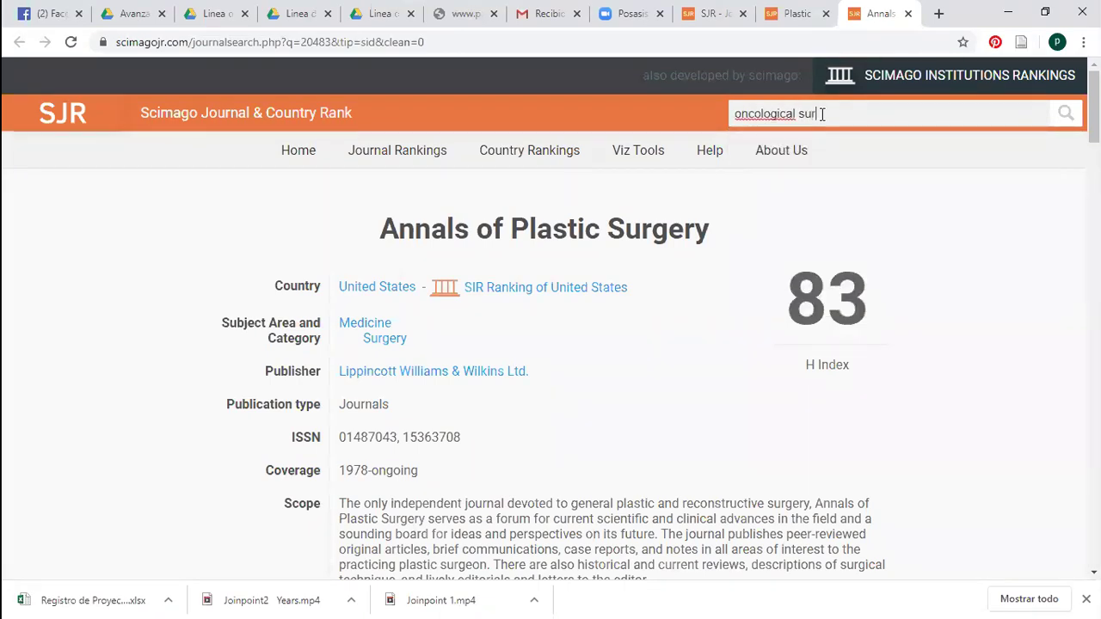
text(gery)
key(Return)
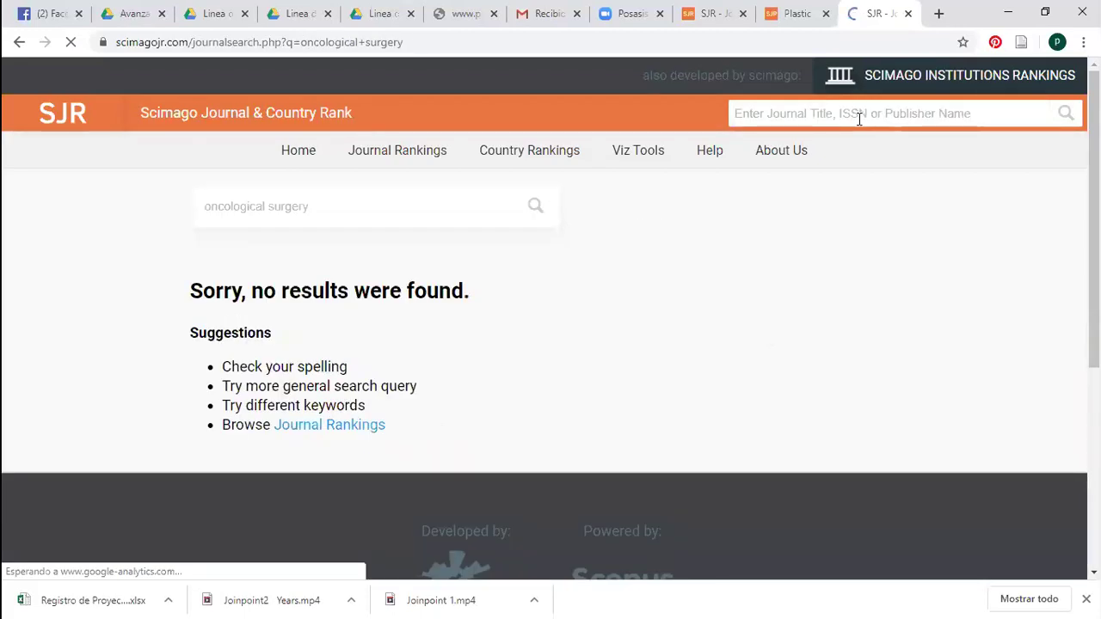
Search 'oncology surgery' instead, finding Surgery, Gastroenterology and Oncology
click(833, 118)
text(oncolog)
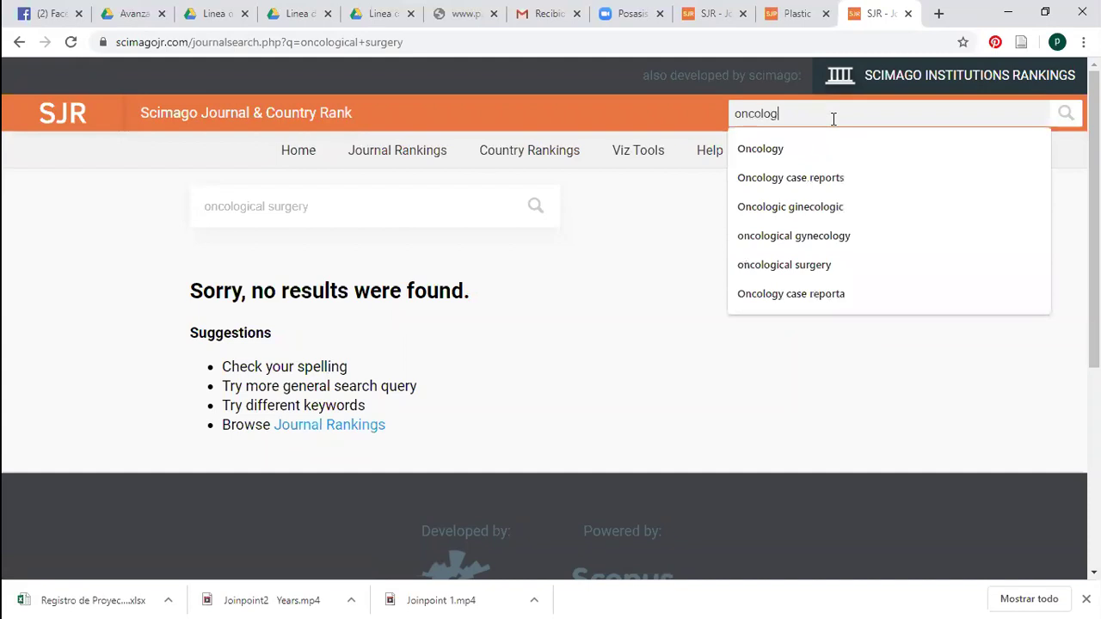
text(y)
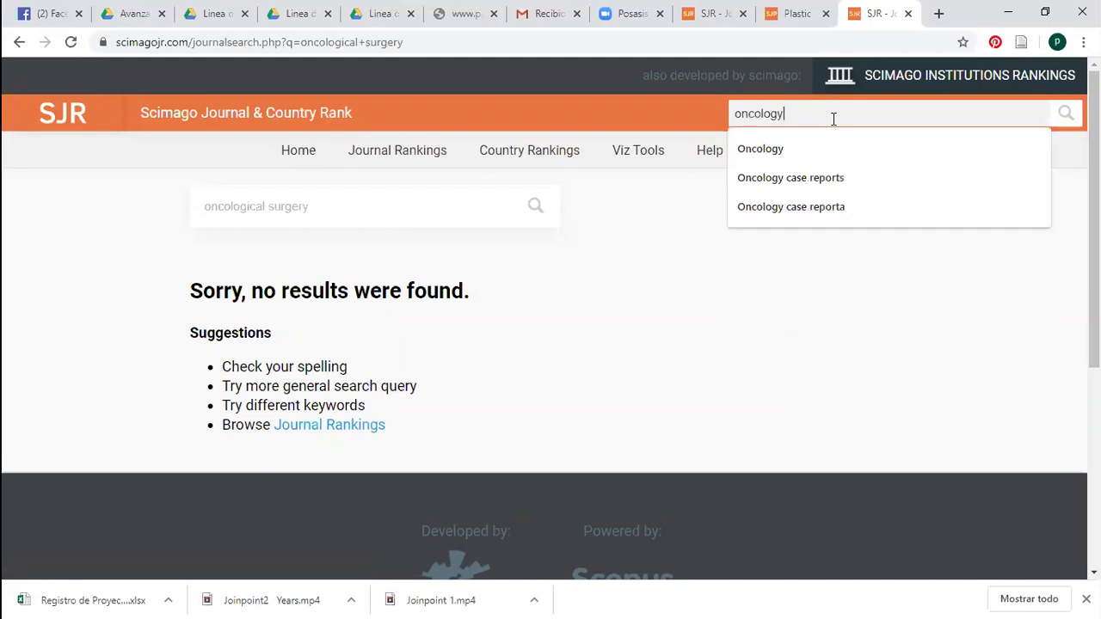
text( surgery)
key(Return)
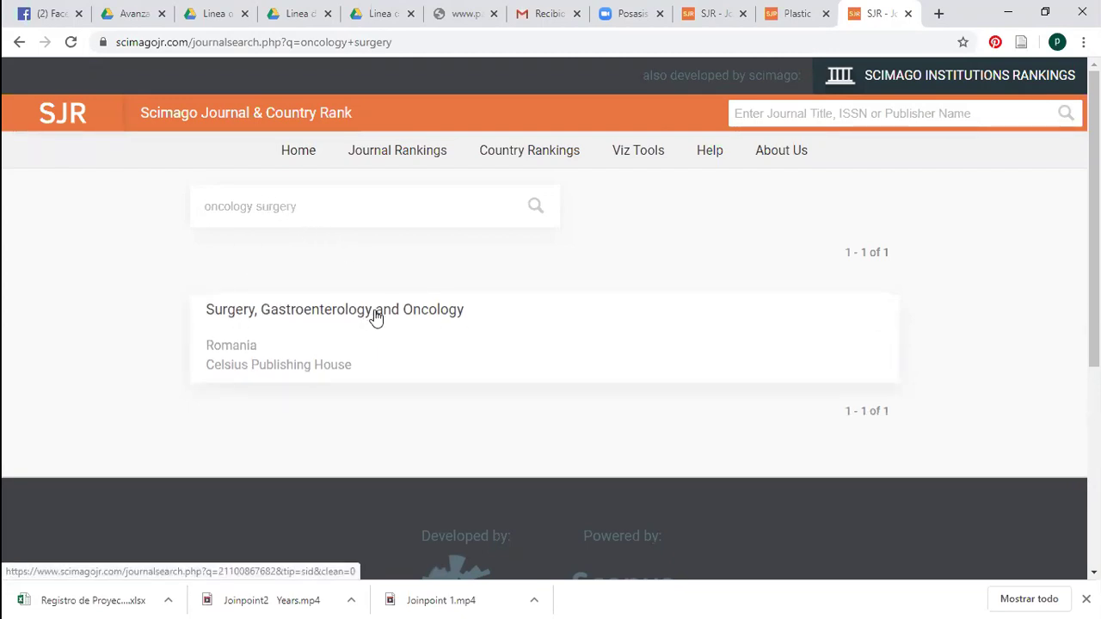
right_click(375, 313)
Open Surgery, Gastroenterology and Oncology in a new tab and search SJR for 'Oncology'
click(424, 325)
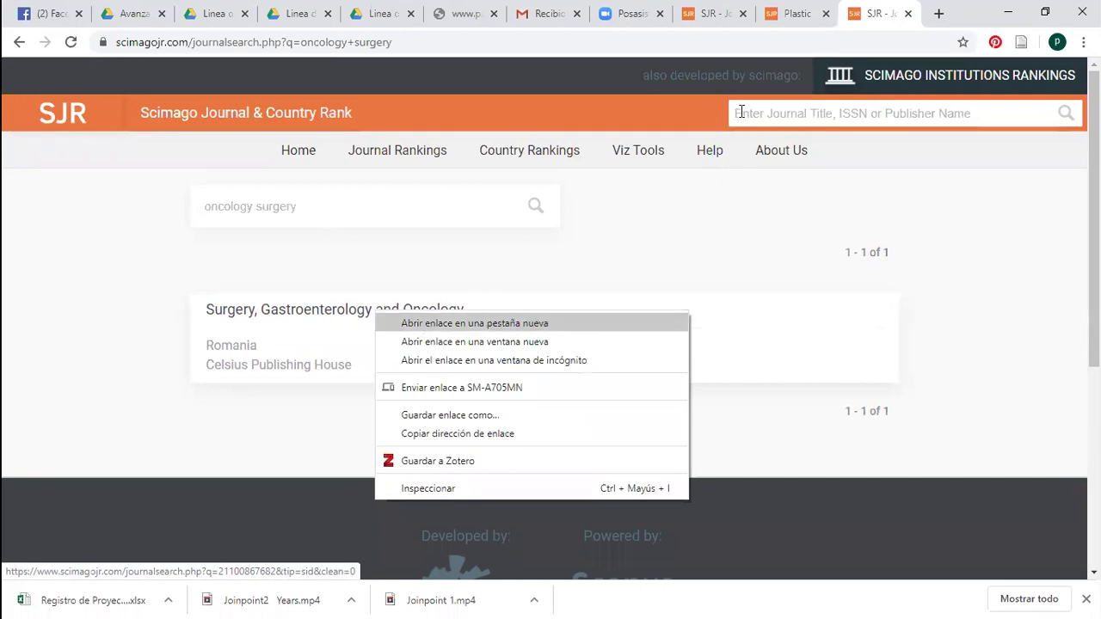
click(804, 113)
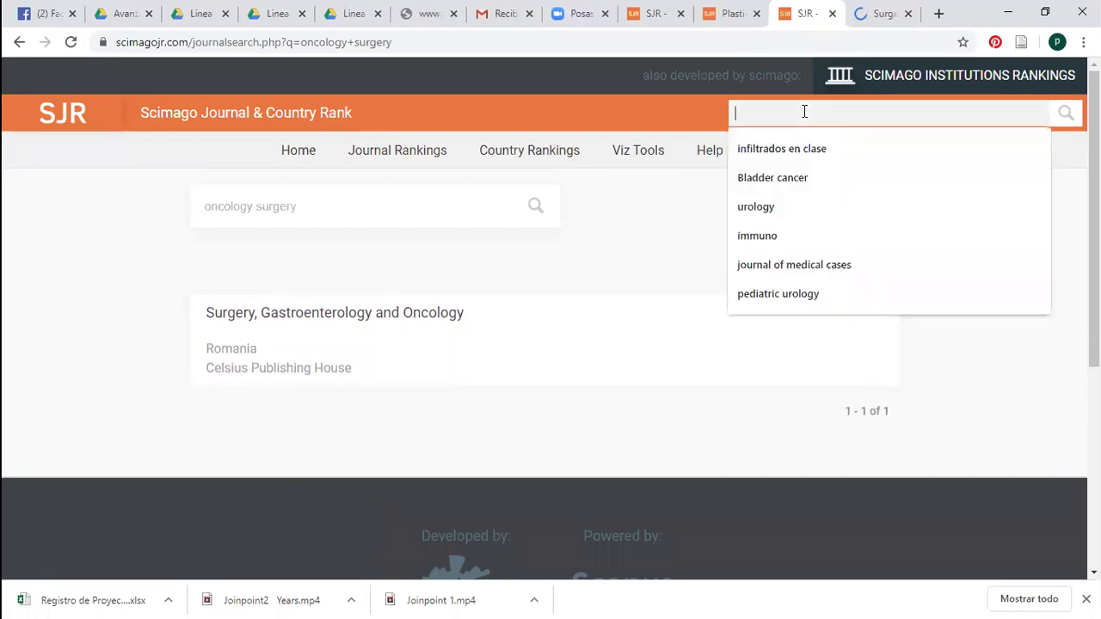
text(onacolo)
key(BackSpace)
key(BackSpace)
key(BackSpace)
key(BackSpace)
key(BackSpace)
text(o)
key(BackSpace)
text(cp)
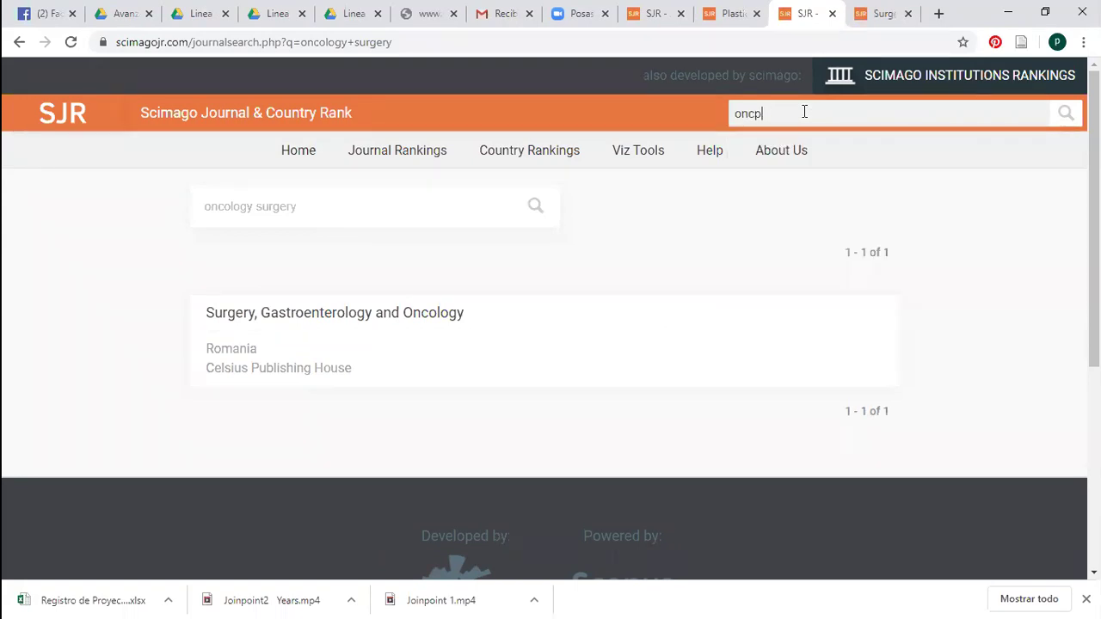
key(BackSpace)
click(799, 164)
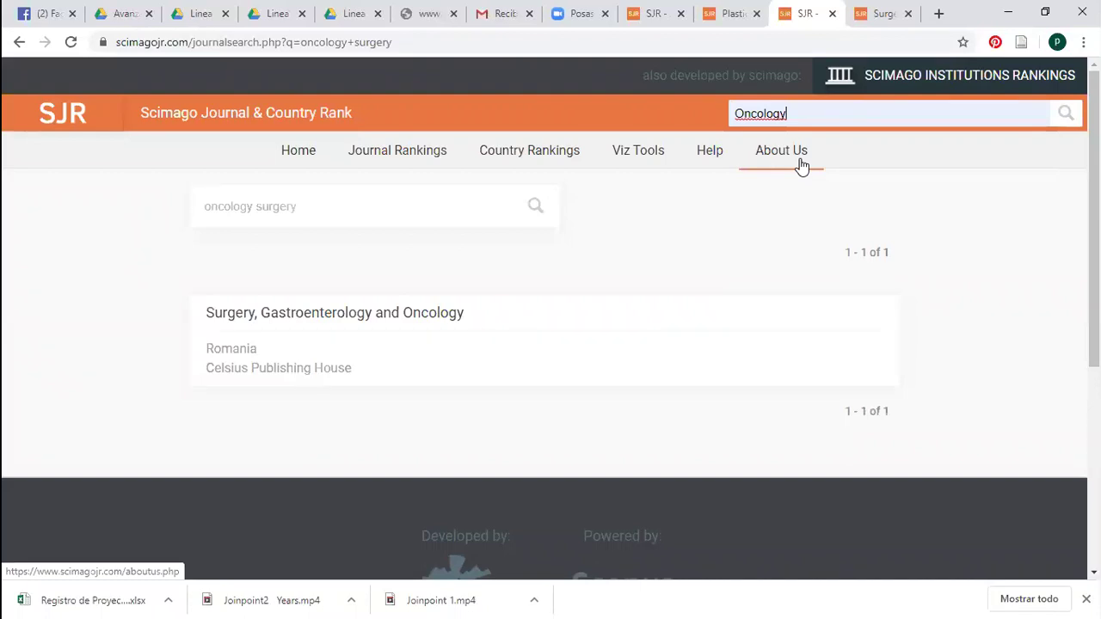
click(1066, 115)
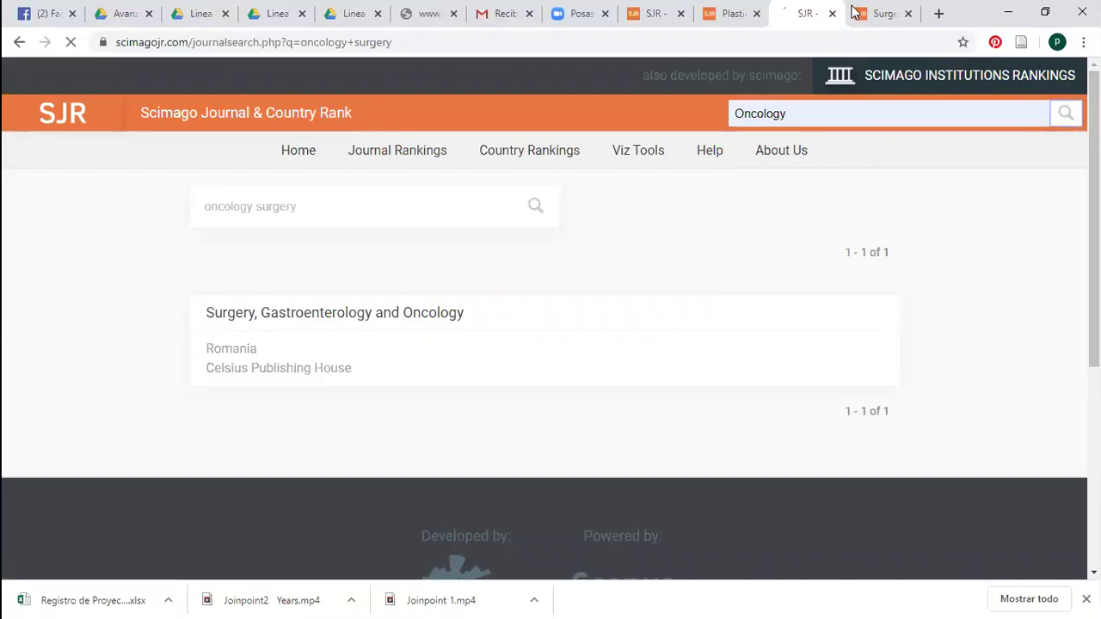
Review the Surgery, Gastroenterology and Oncology profile (H index 1), then return to the Oncology results
click(877, 14)
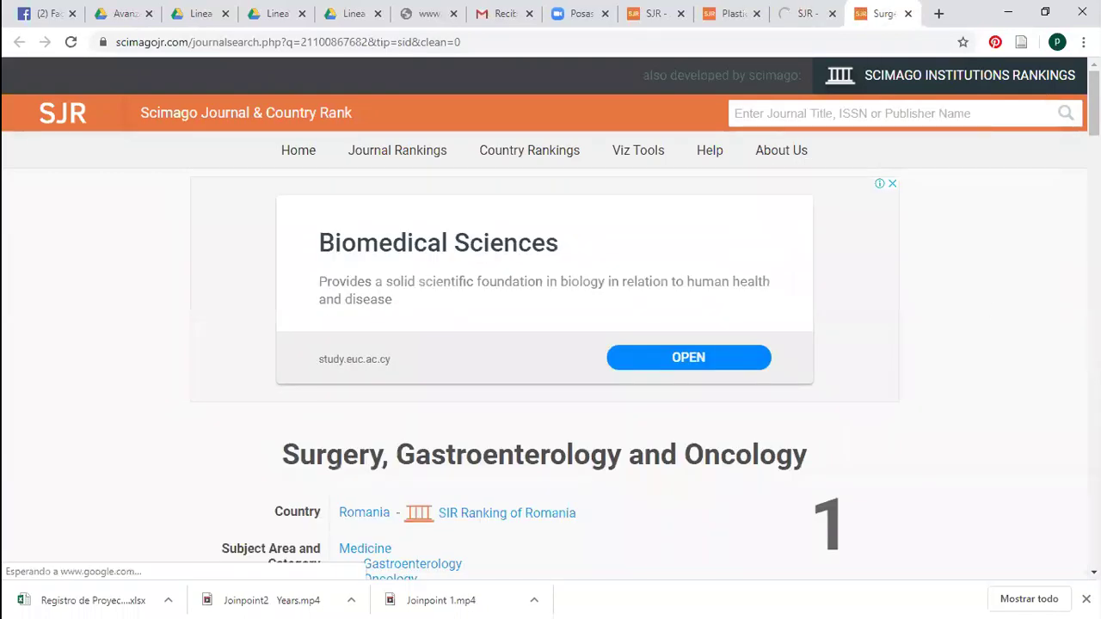
scroll(550, 344, down, 4)
scroll(551, 344, down, 10)
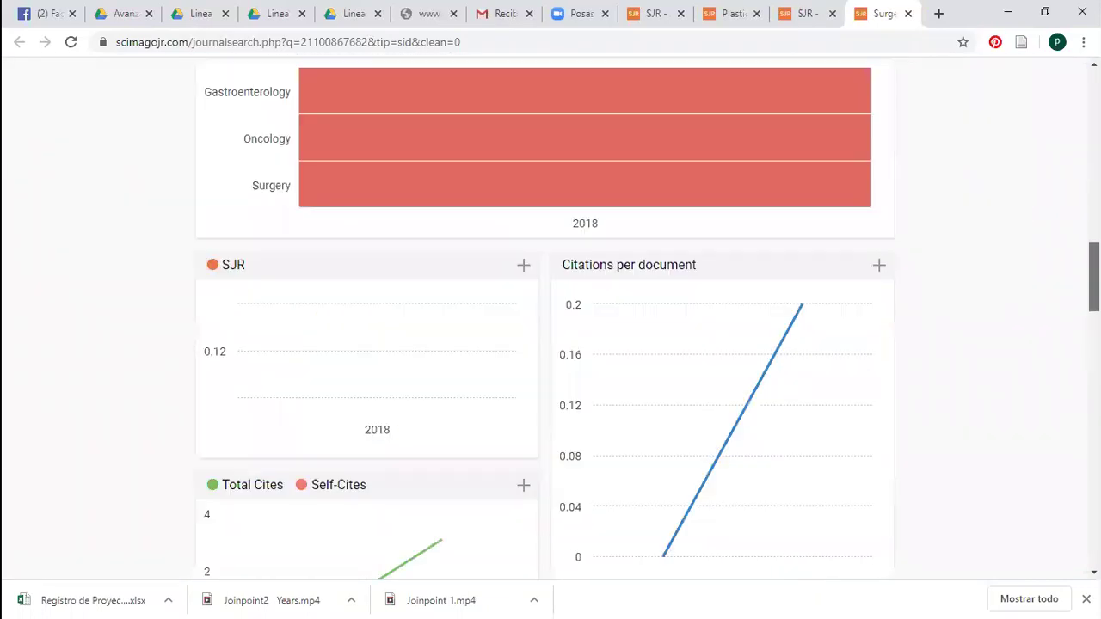
scroll(1057, 232, down, 10)
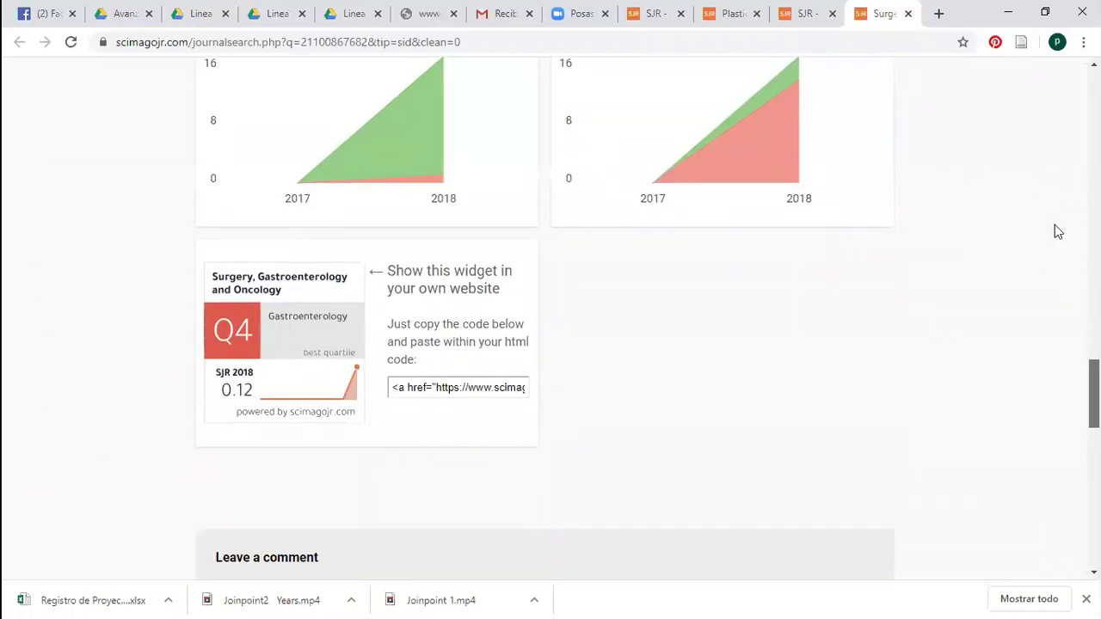
scroll(1054, 224, up, 5)
scroll(1049, 207, up, 10)
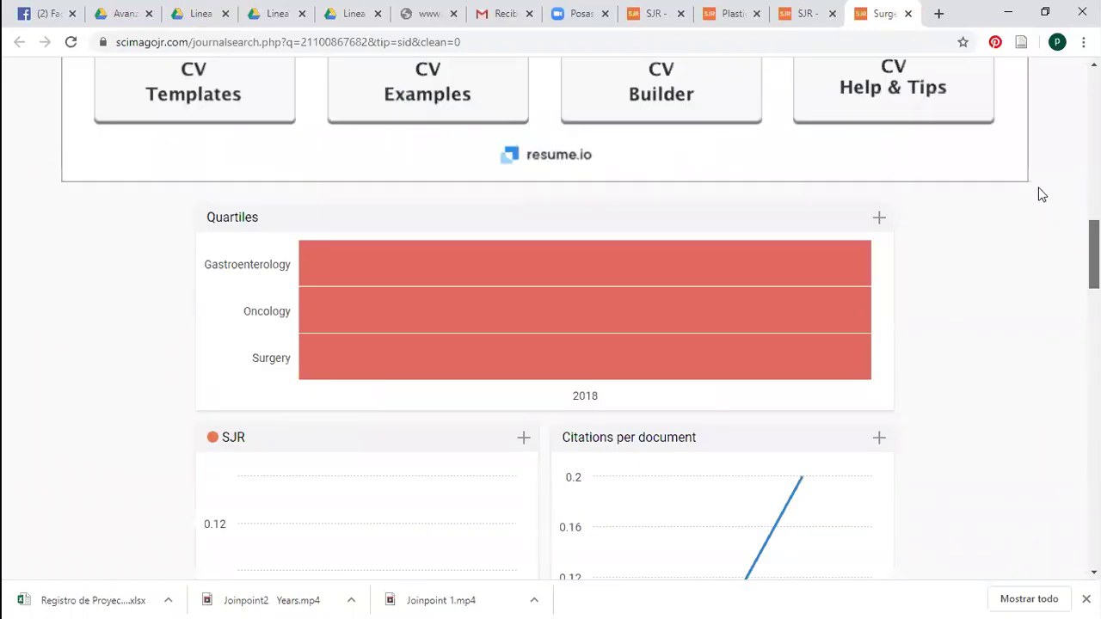
scroll(1039, 191, up, 4)
scroll(1032, 179, up, 4)
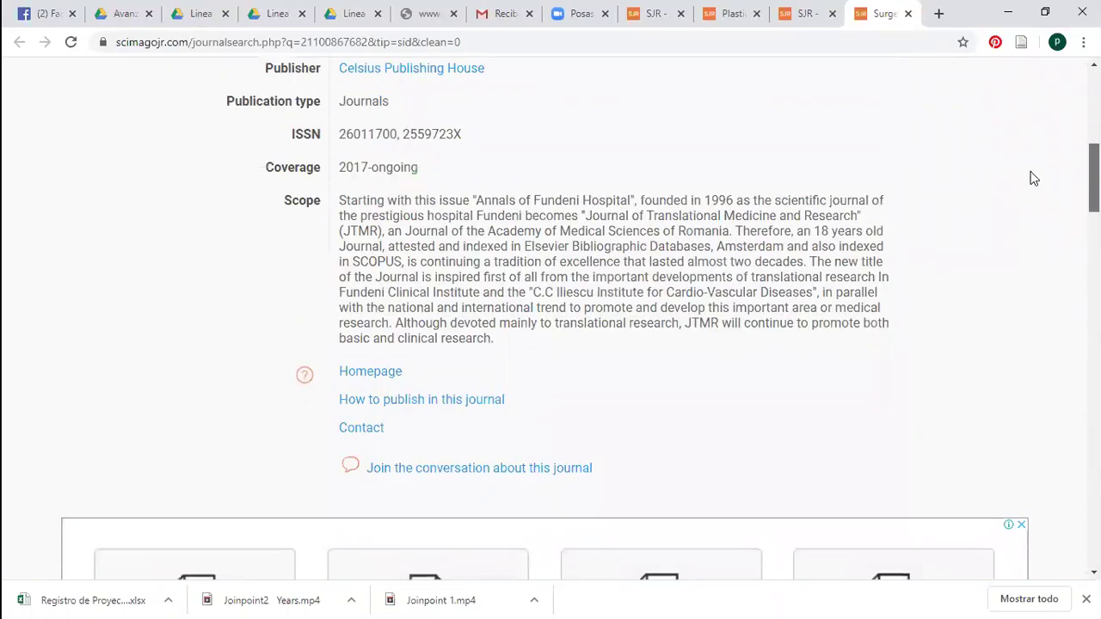
scroll(1011, 134, up, 5)
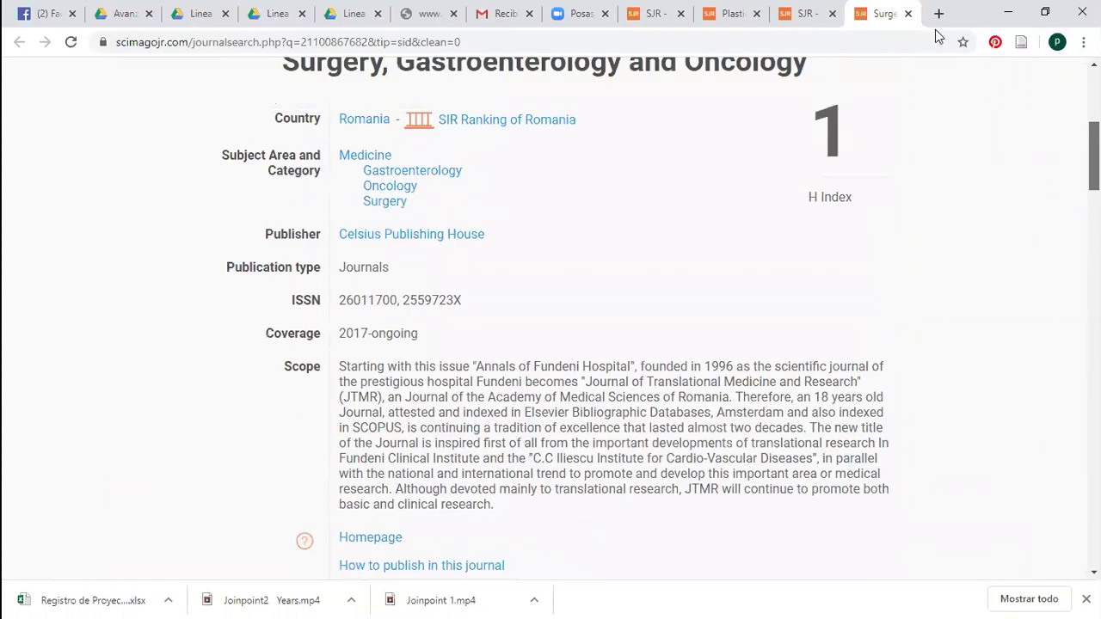
key(ctrl+shift+Tab)
scroll(551, 319, down, 3)
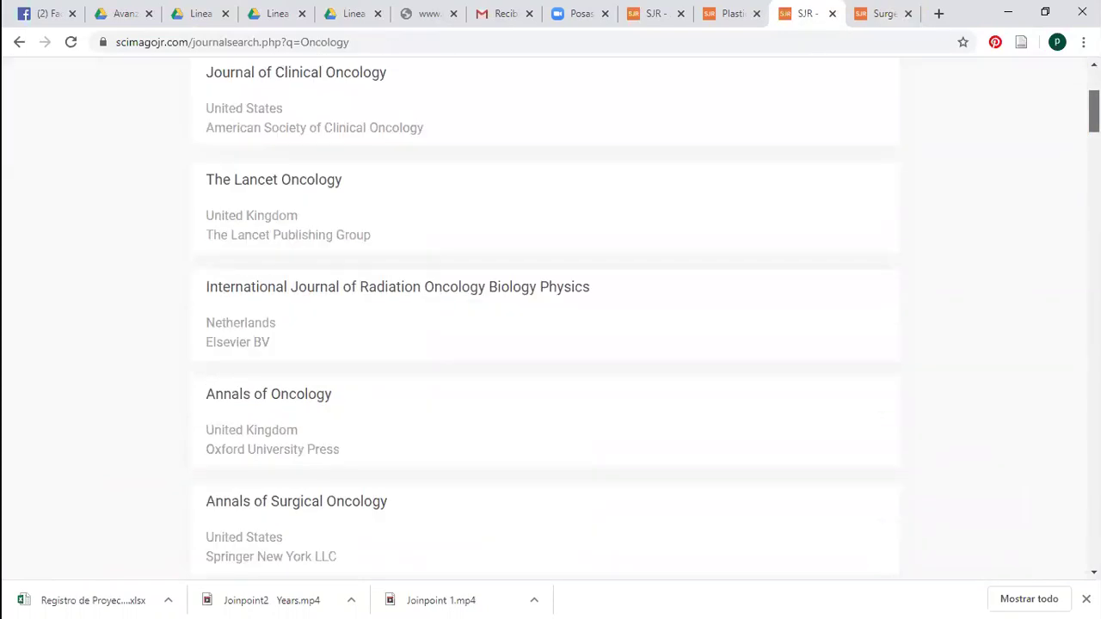
Open the Annals of Surgical Oncology profile (H index 155) and its Homepage in a new tab
scroll(550, 318, down, 3)
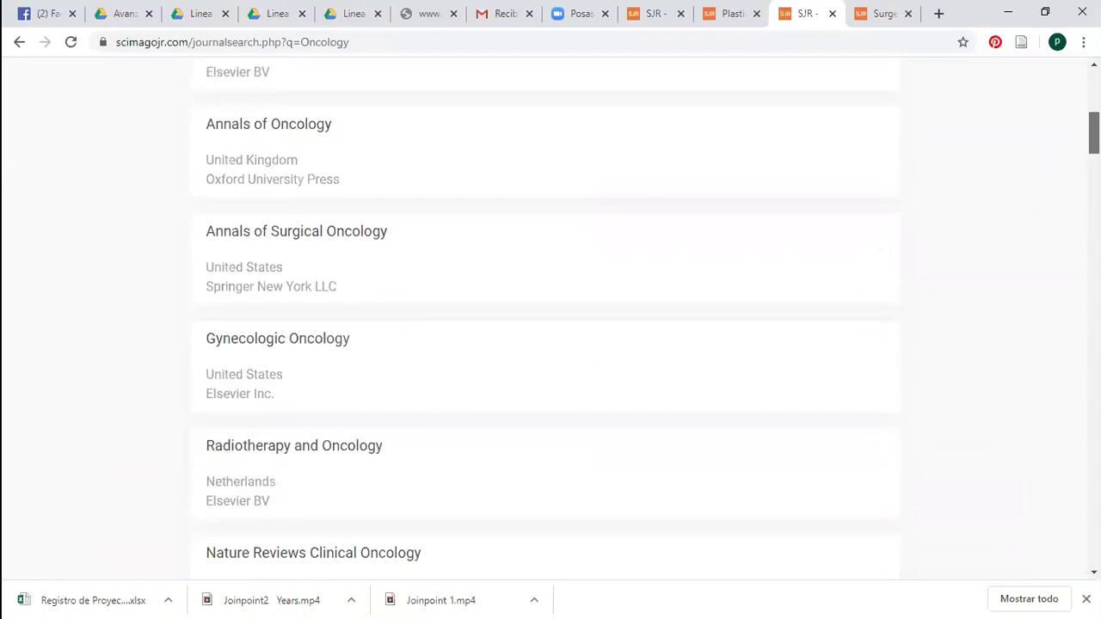
click(416, 241)
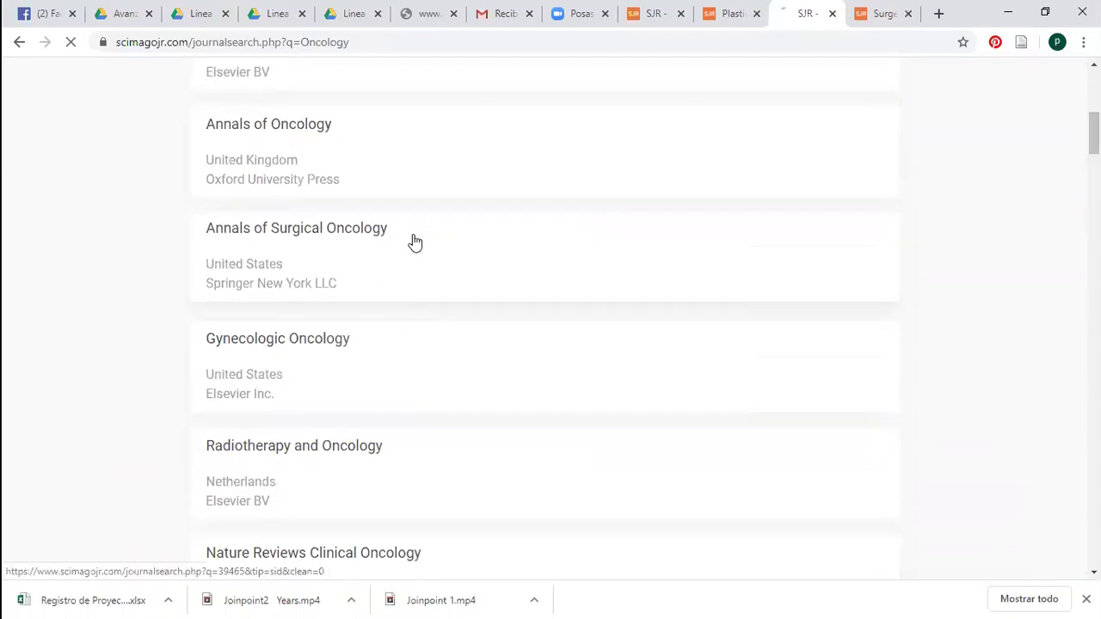
right_click(420, 248)
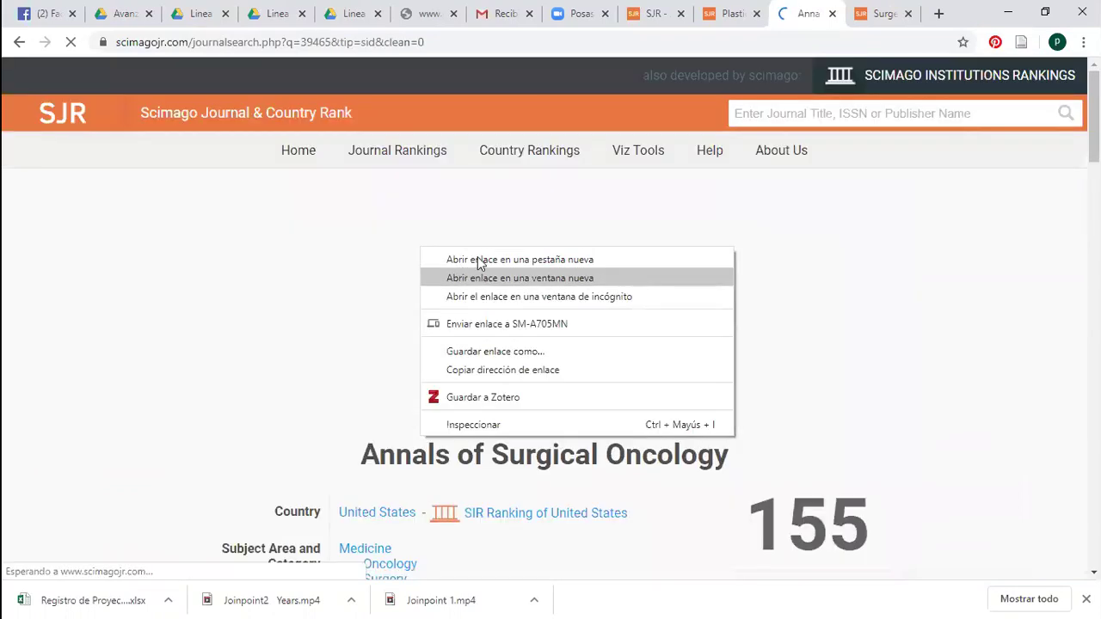
click(924, 253)
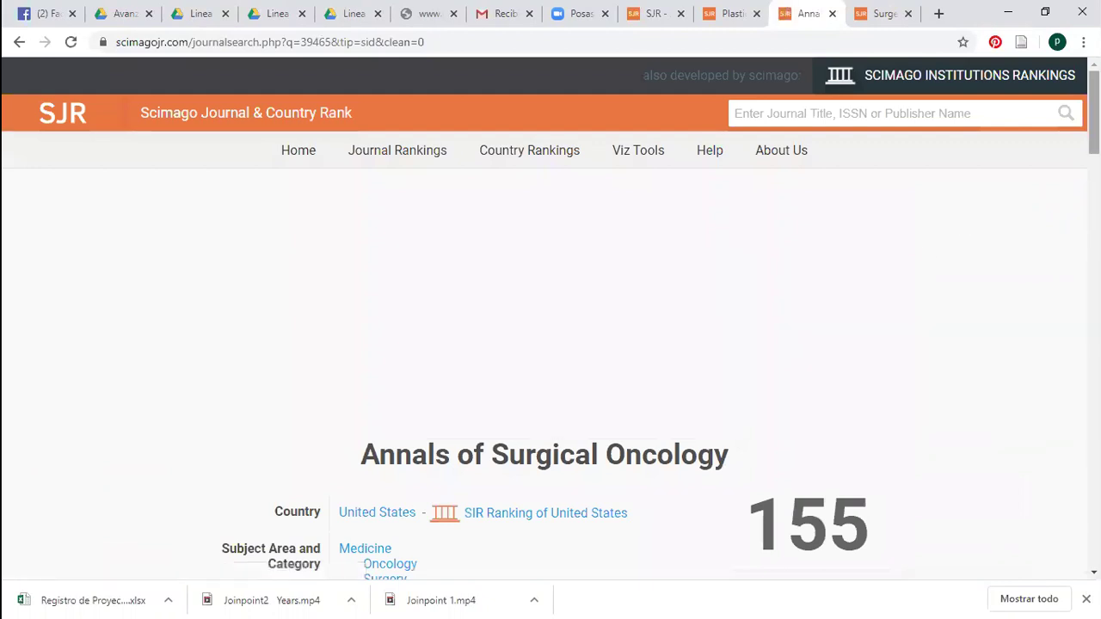
scroll(467, 315, down, 4)
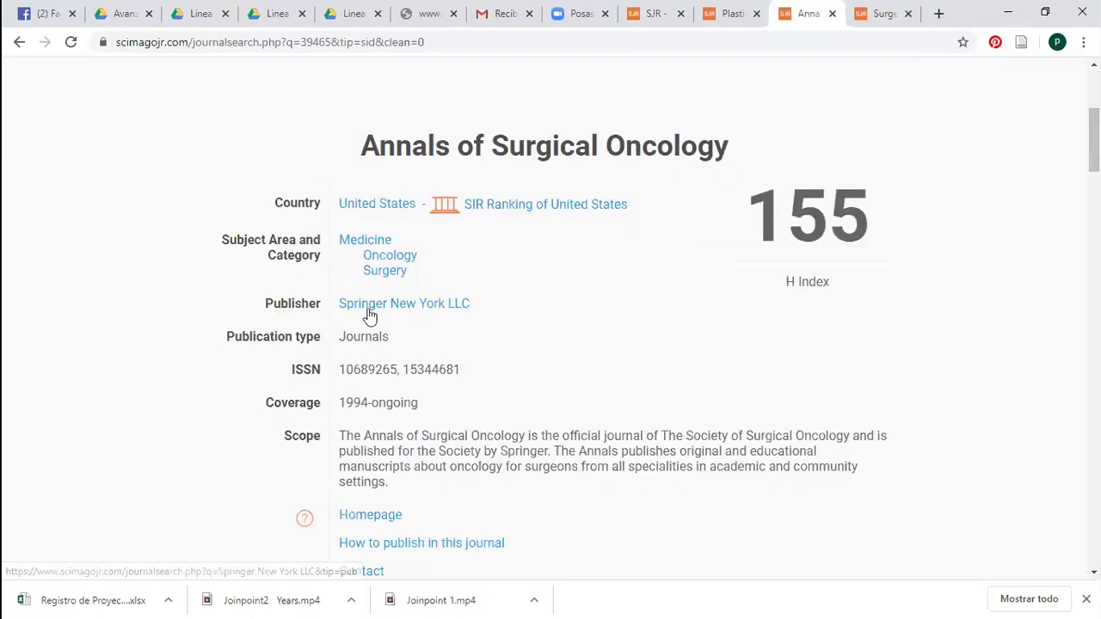
scroll(894, 164, down, 2)
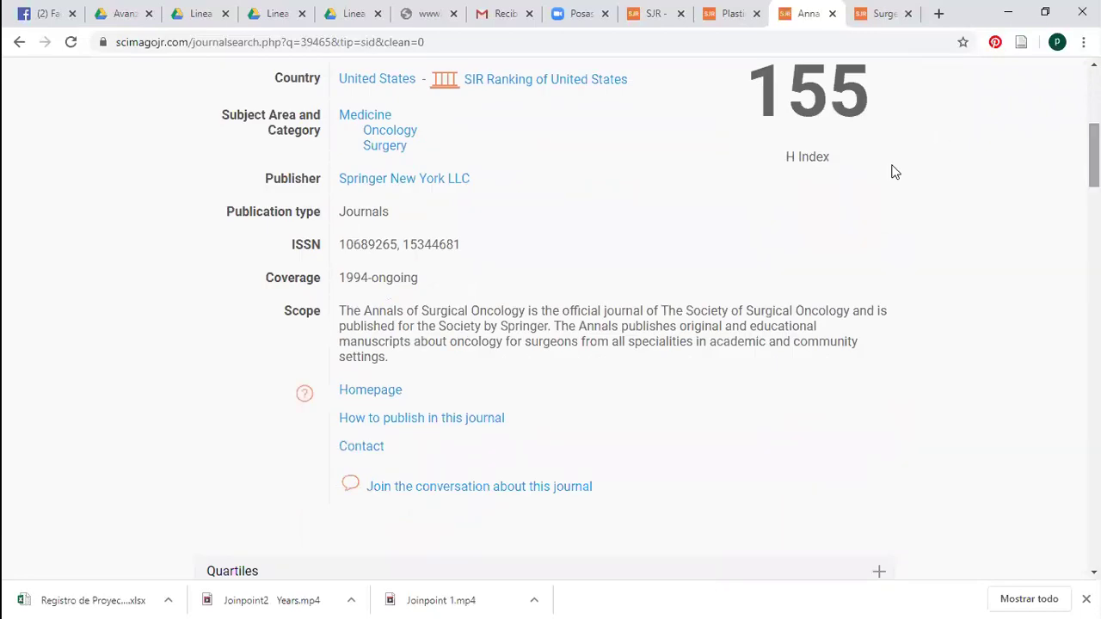
right_click(358, 393)
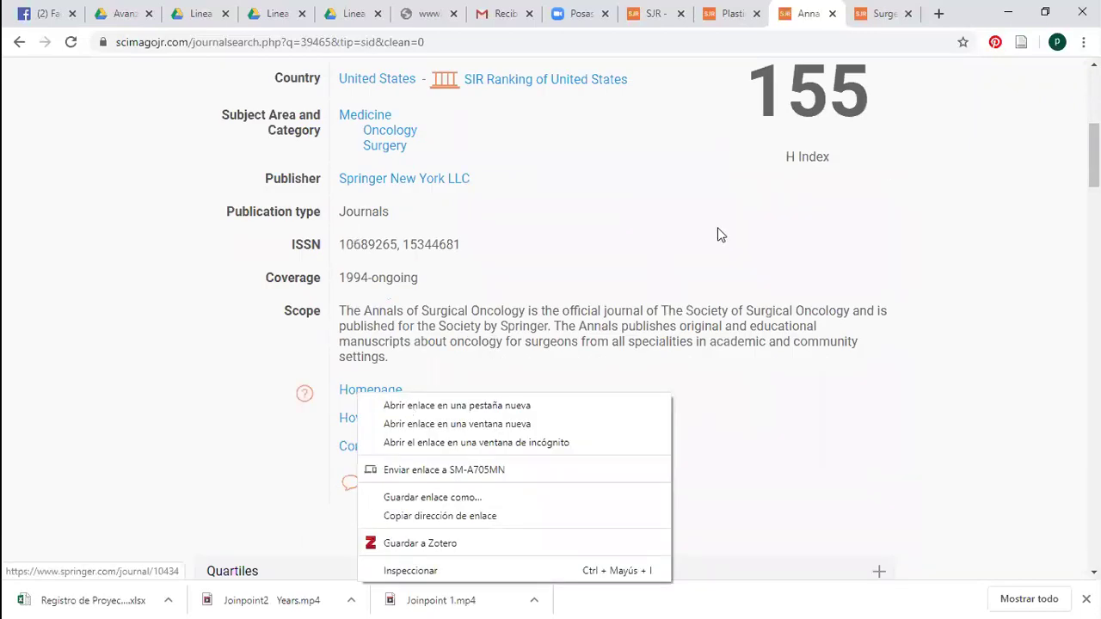
key(Down)
key(Return)
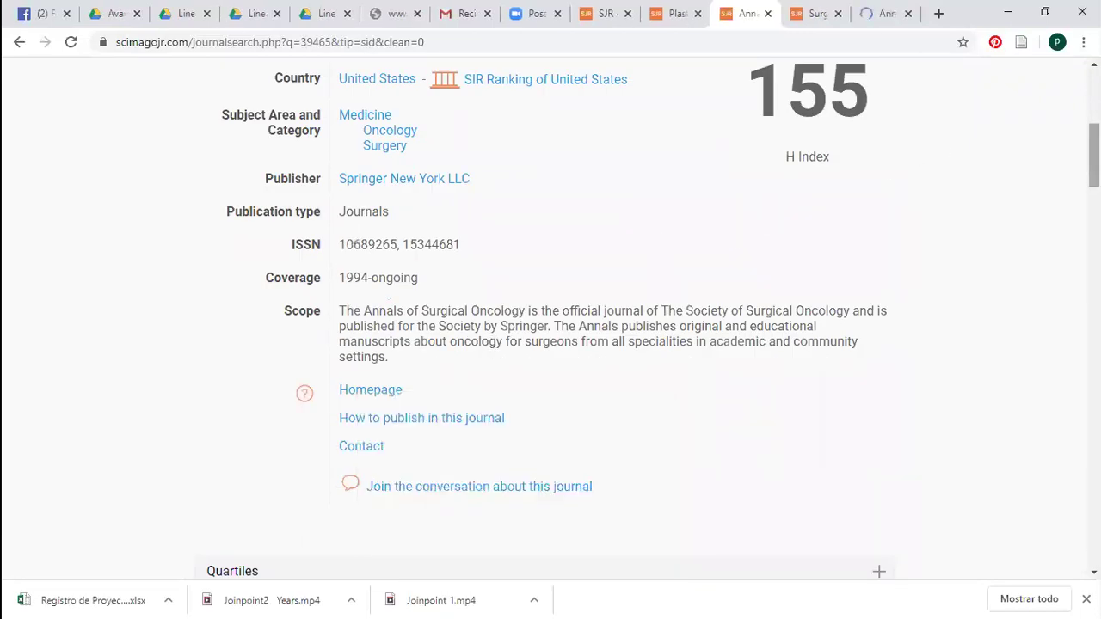
scroll(1026, 102, up, 2)
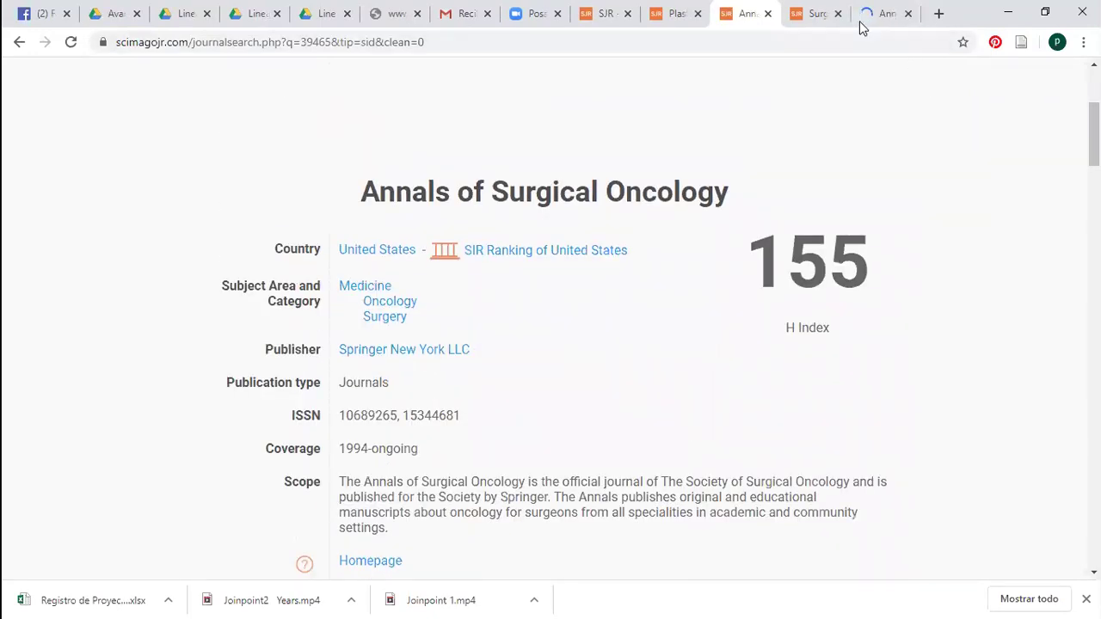
click(868, 17)
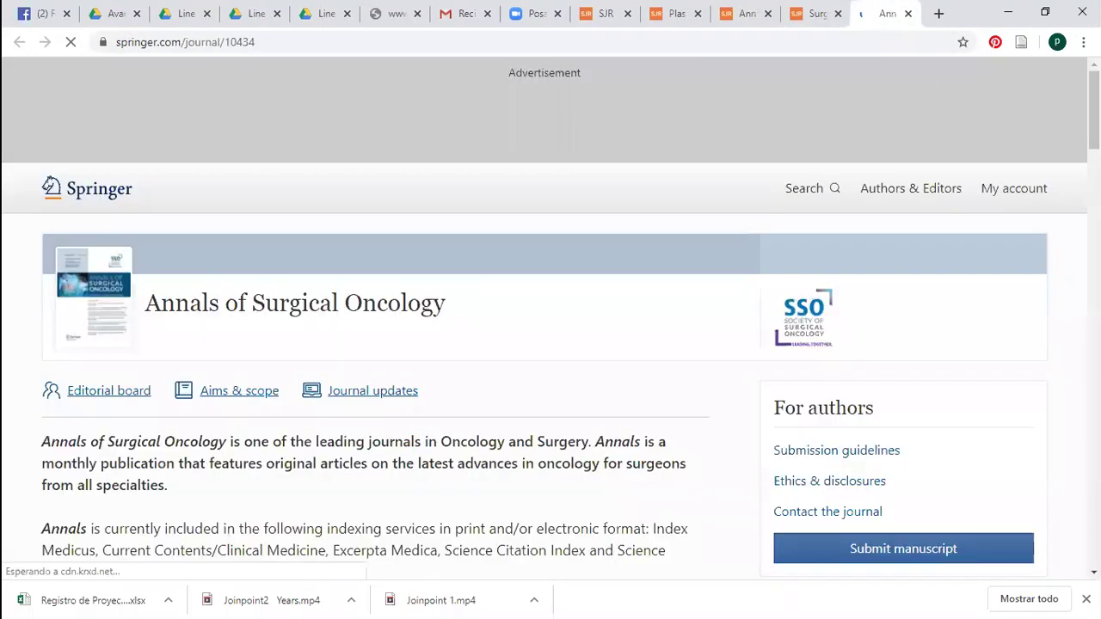
scroll(1032, 162, down, 4)
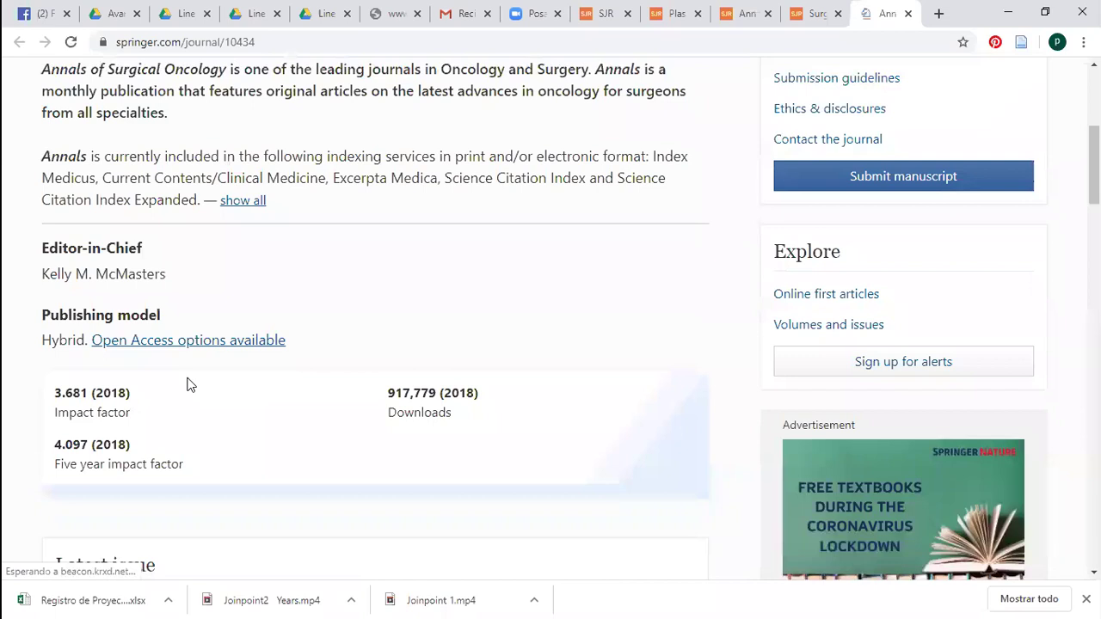
drag(185, 394, 199, 416)
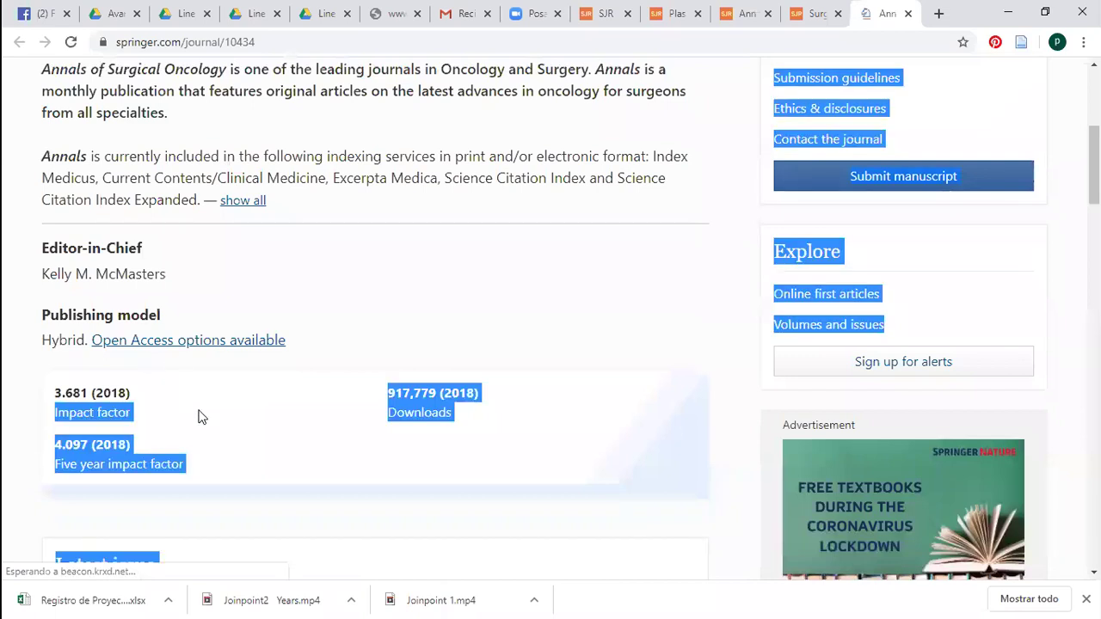
click(200, 416)
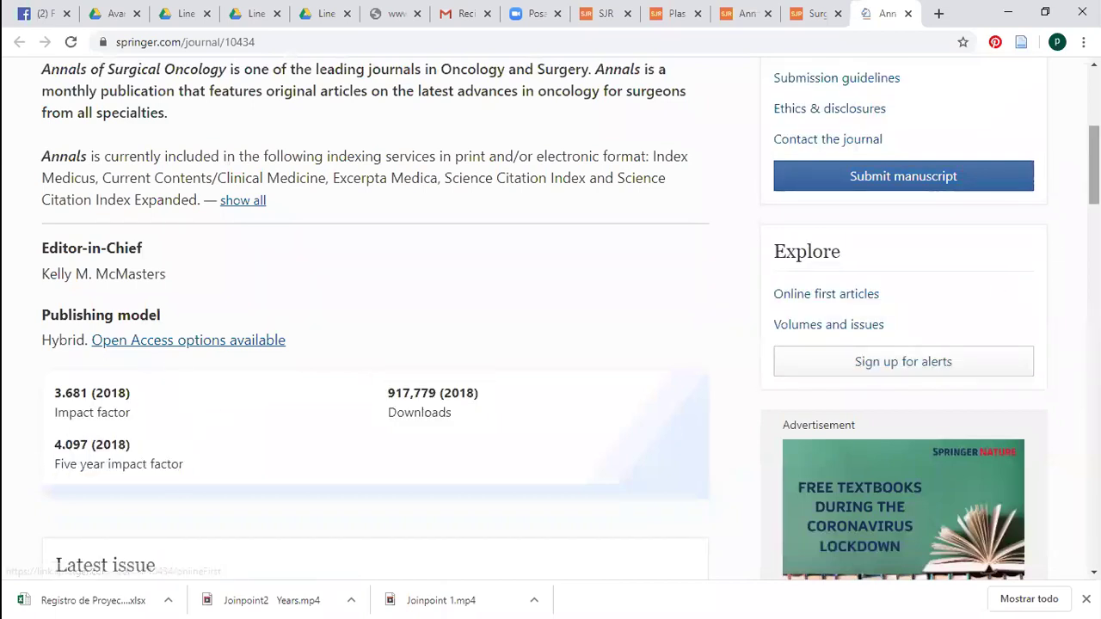
scroll(568, 316, down, 5)
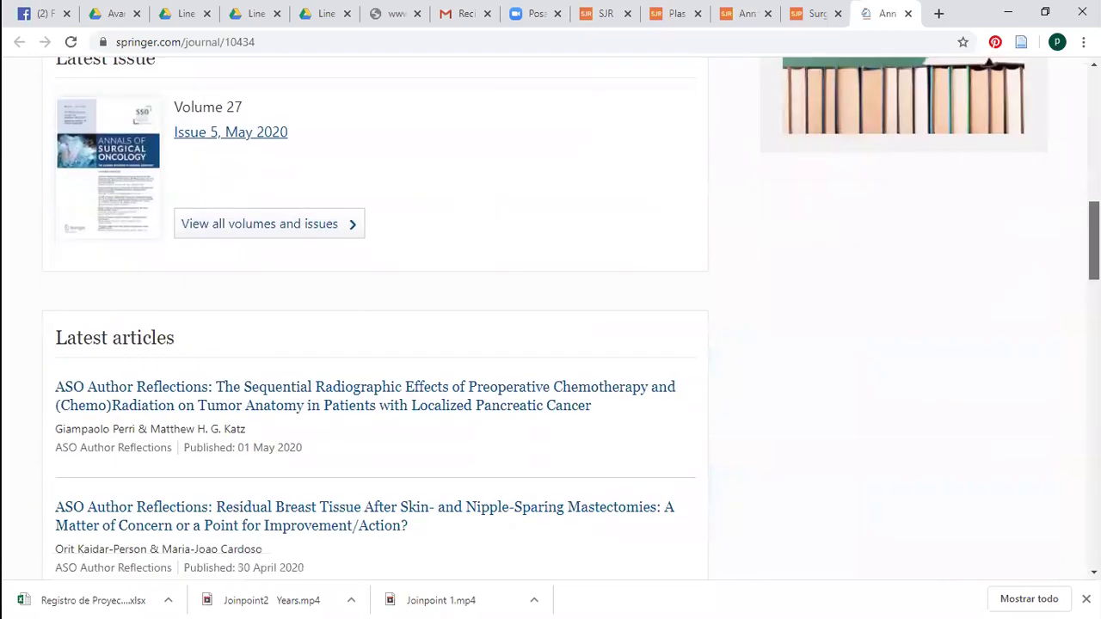
scroll(467, 298, down, 2)
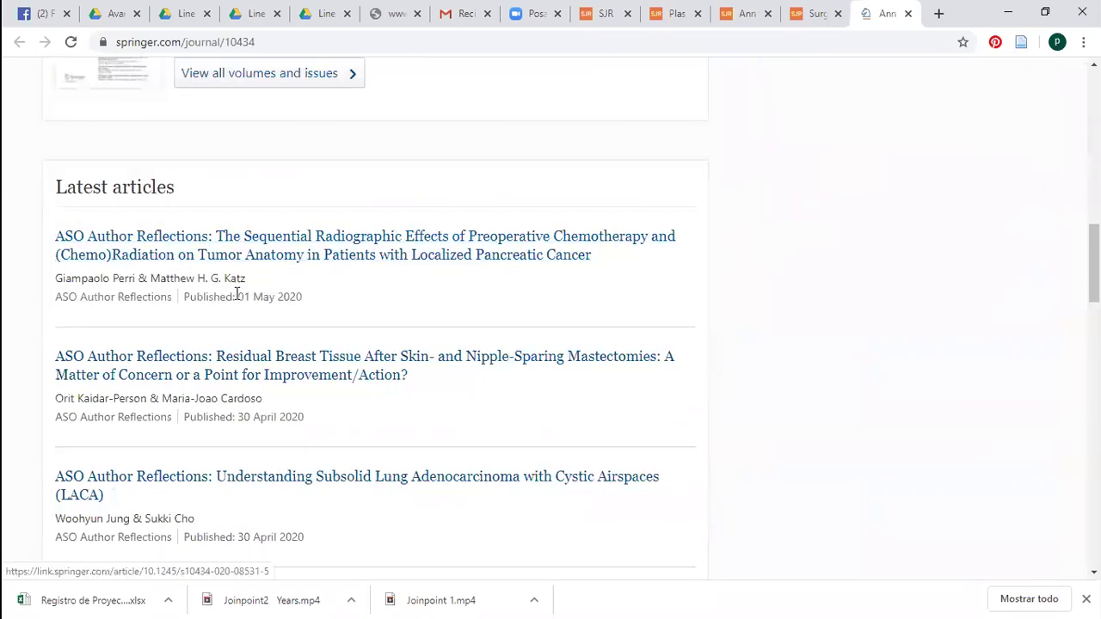
drag(319, 298, 236, 296)
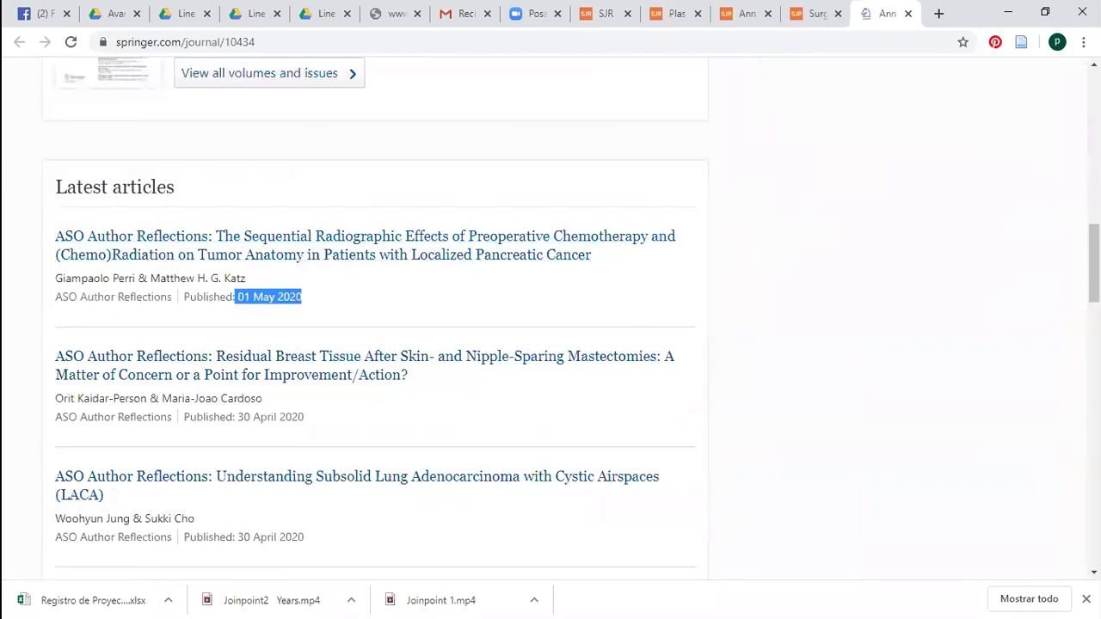
scroll(1061, 208, down, 1)
scroll(1061, 207, up, 1)
scroll(1061, 207, up, 4)
scroll(1061, 207, down, 4)
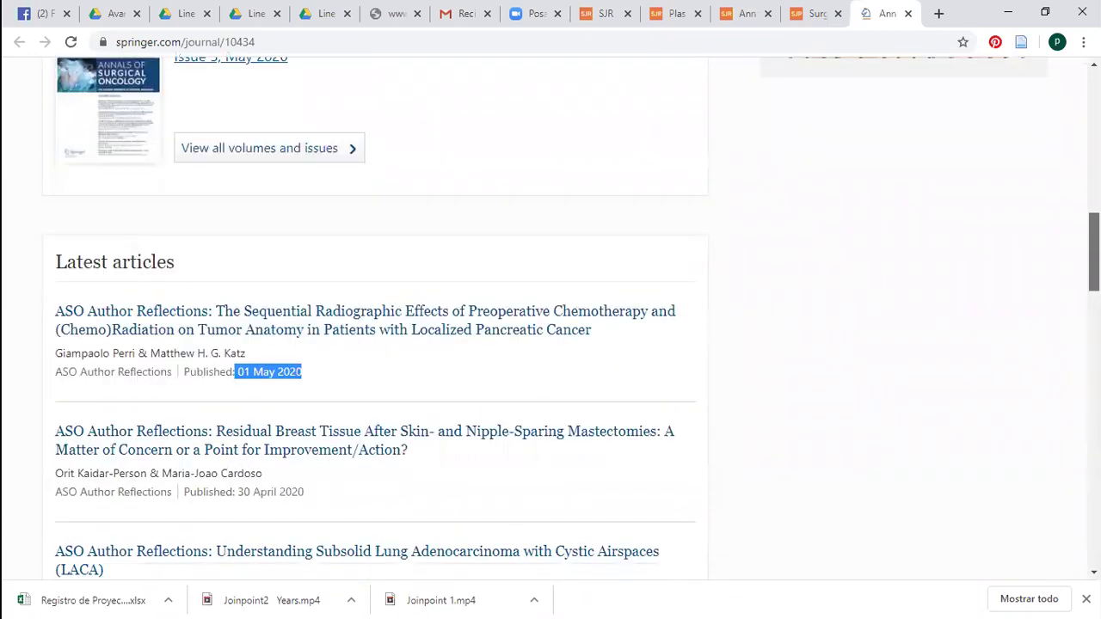
scroll(551, 318, down, 1)
scroll(551, 318, up, 4)
scroll(550, 318, down, 2)
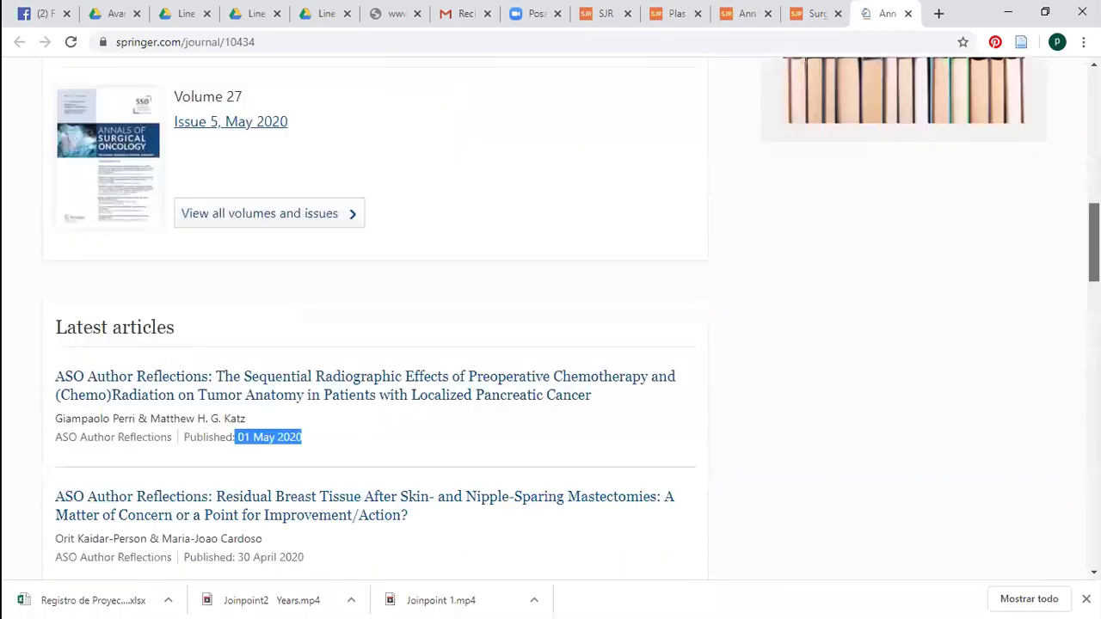
scroll(550, 318, down, 1)
scroll(550, 318, up, 2)
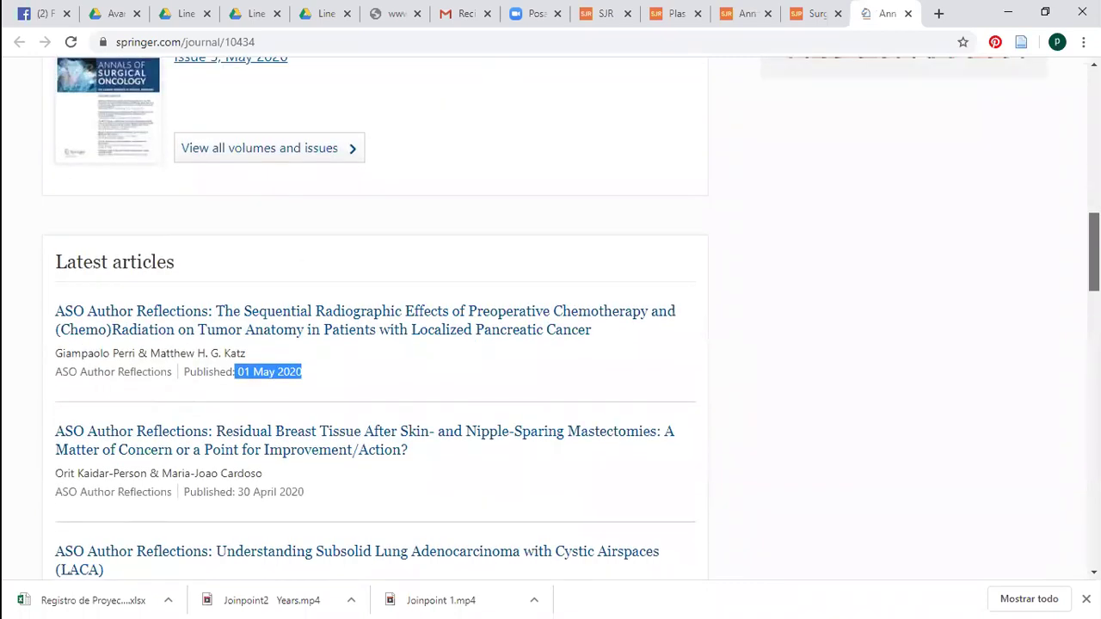
scroll(551, 318, up, 3)
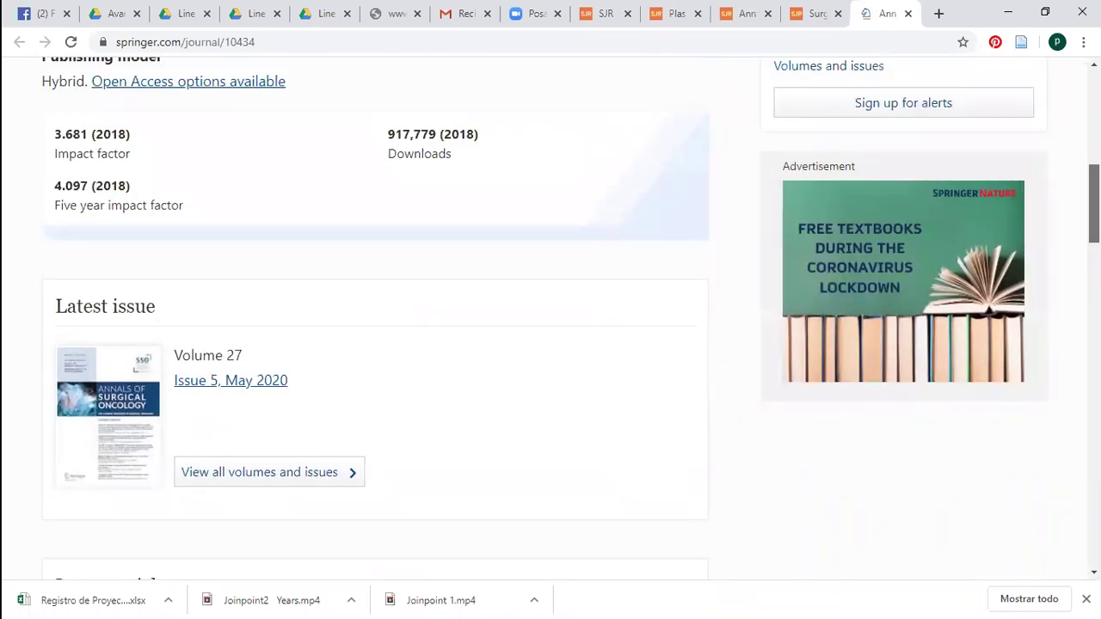
scroll(550, 318, down, 5)
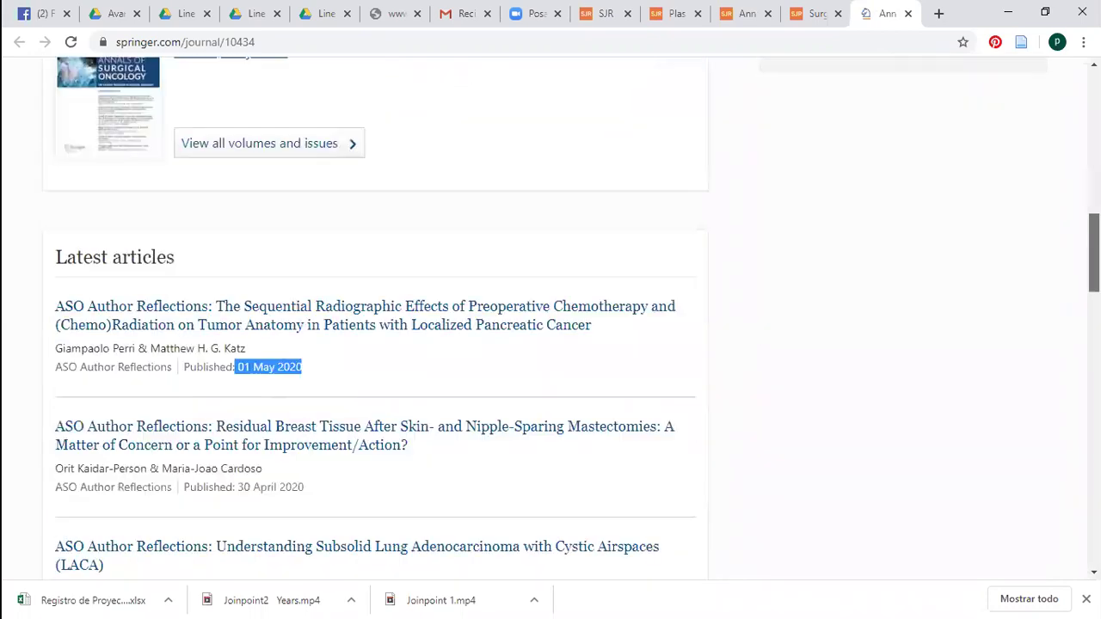
scroll(1066, 172, down, 3)
scroll(1066, 172, up, 2)
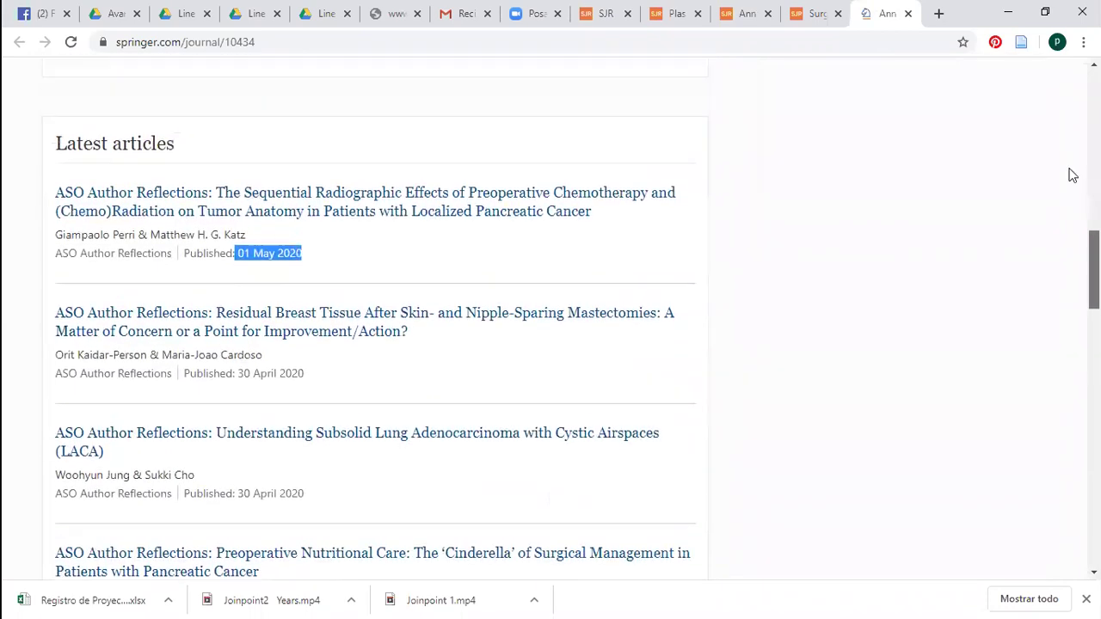
scroll(1054, 103, up, 5)
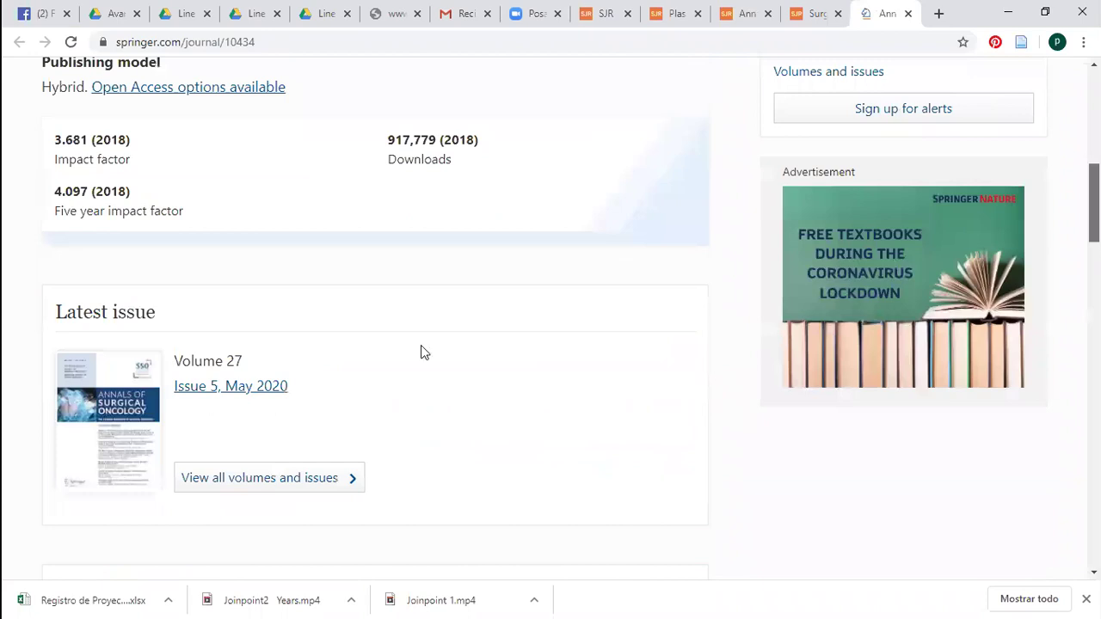
scroll(673, 166, up, 8)
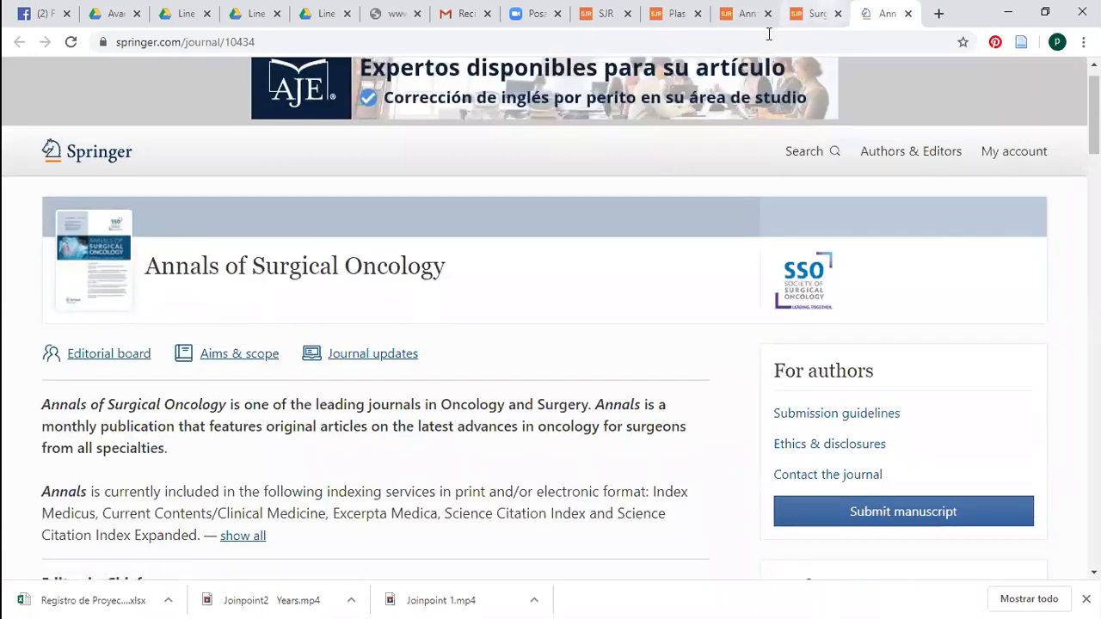
Close the Plastic and Reconstructive Surgery and Surgery, Gastroenterology and Oncology tabs, back to Oncology results
key(ctrl+shift+Tab)
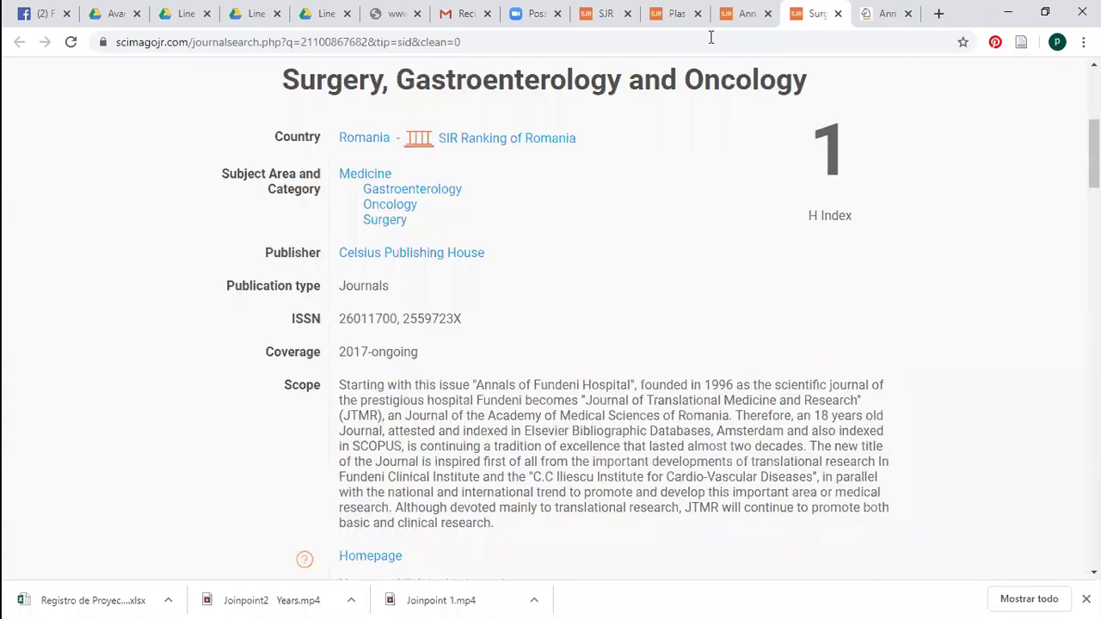
key(ctrl+shift+Tab)
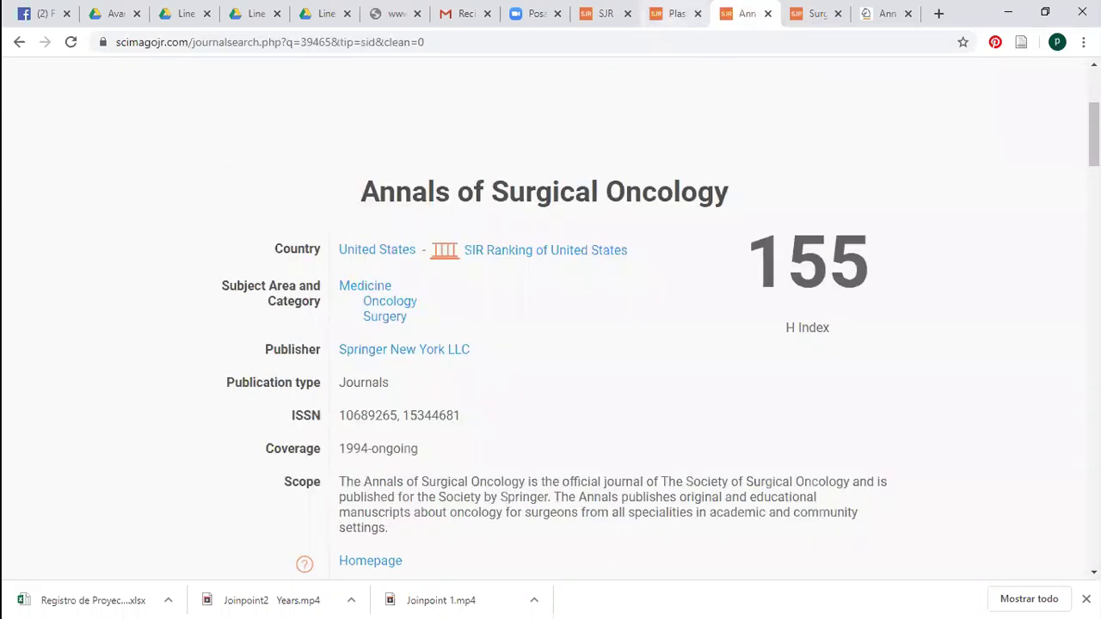
key(ctrl+shift+Tab)
key(Home)
key(ctrl+w)
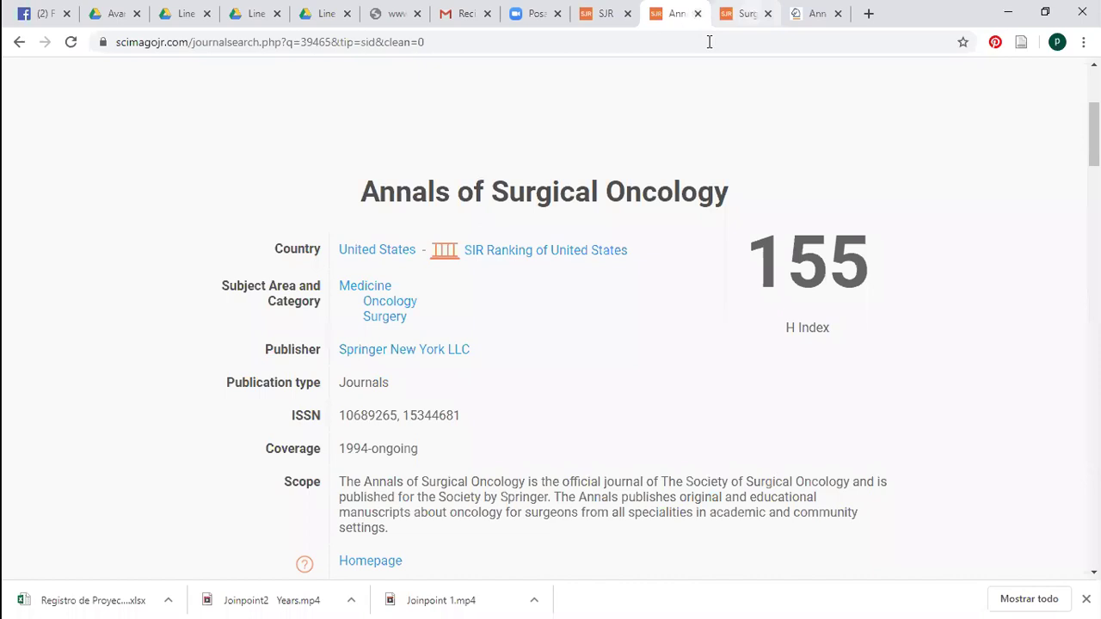
key(ctrl+Tab)
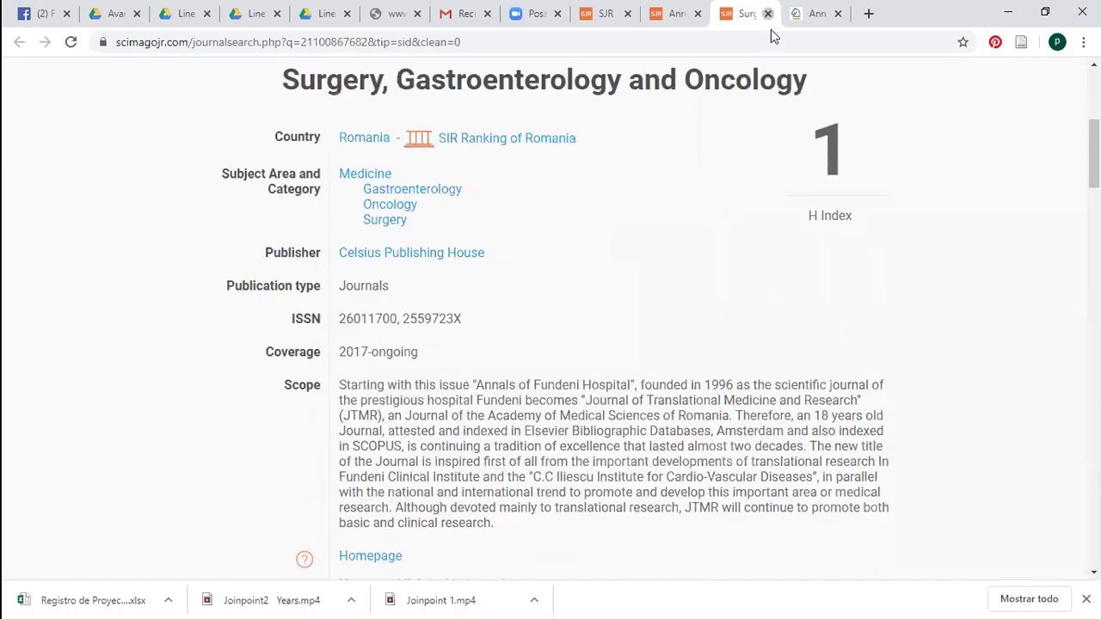
click(767, 14)
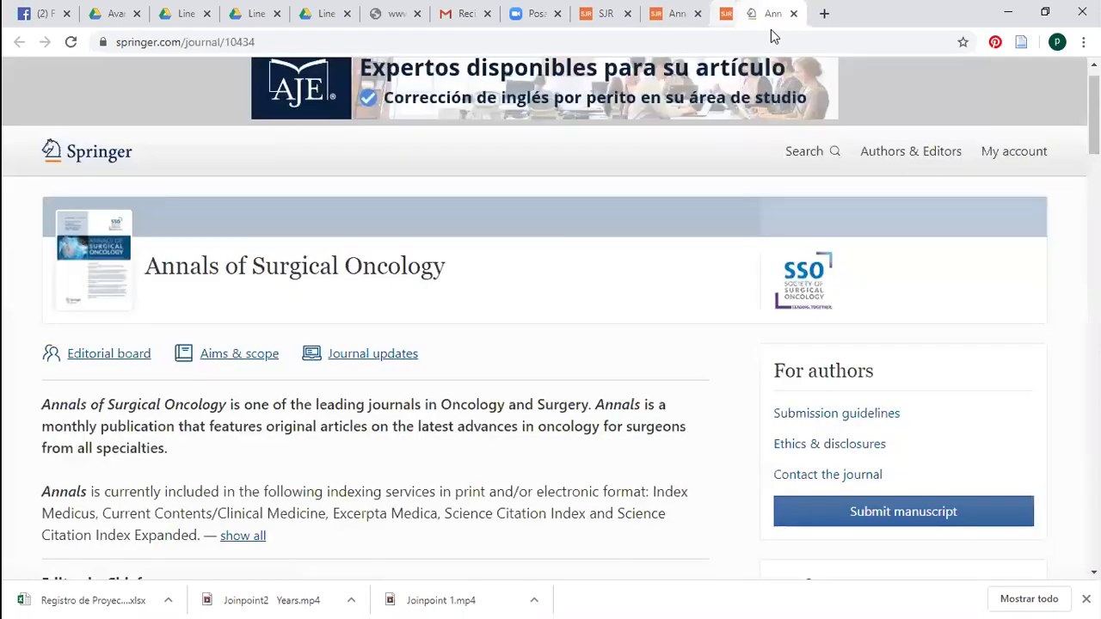
key(ctrl+shift+Tab)
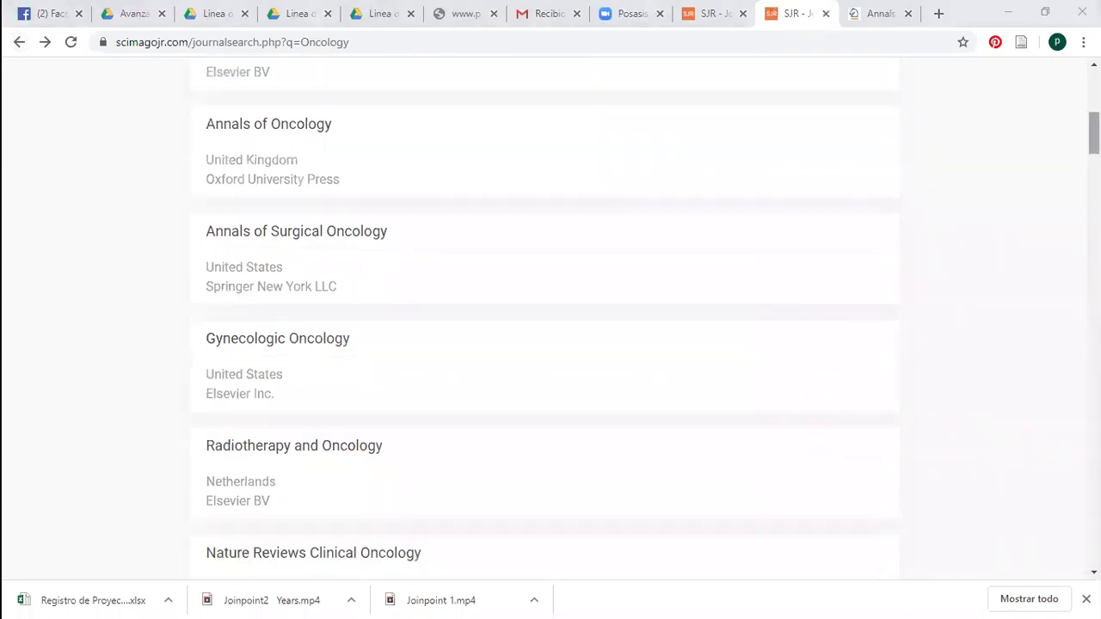
Scroll through the Oncology journal results, then close the SJR results tab
scroll(740, 263, down, 5)
scroll(551, 318, down, 6)
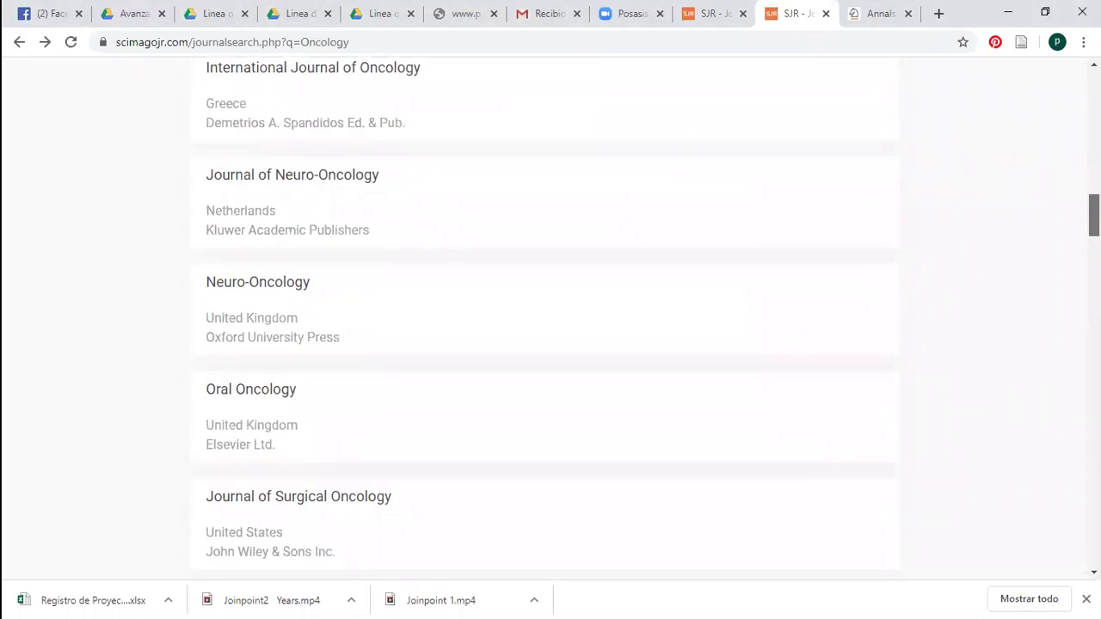
scroll(551, 318, up, 8)
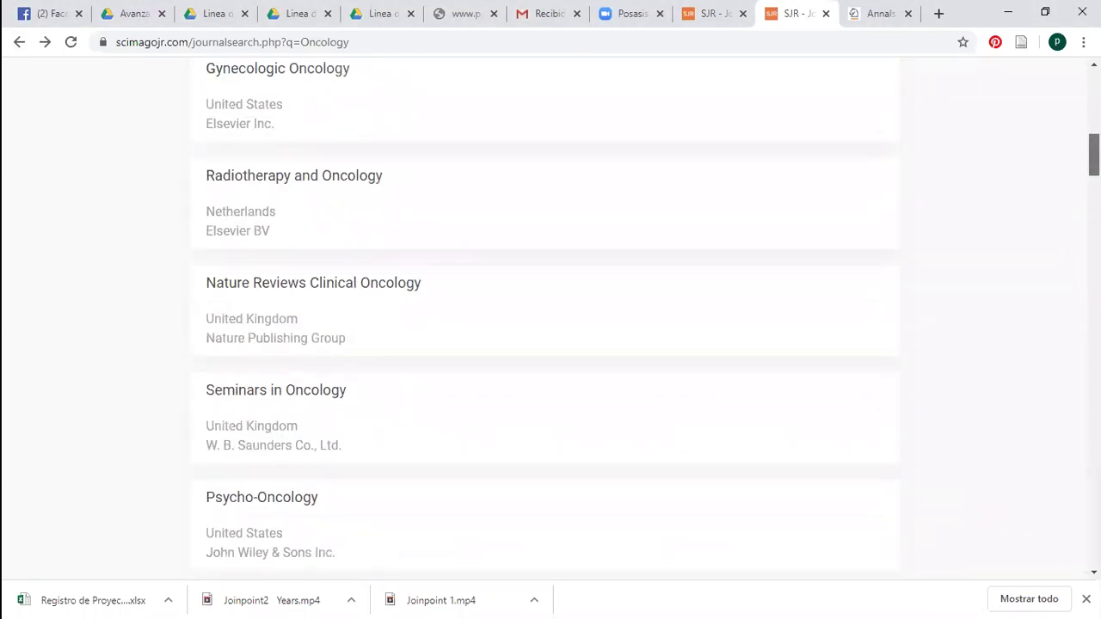
scroll(1063, 147, up, 1)
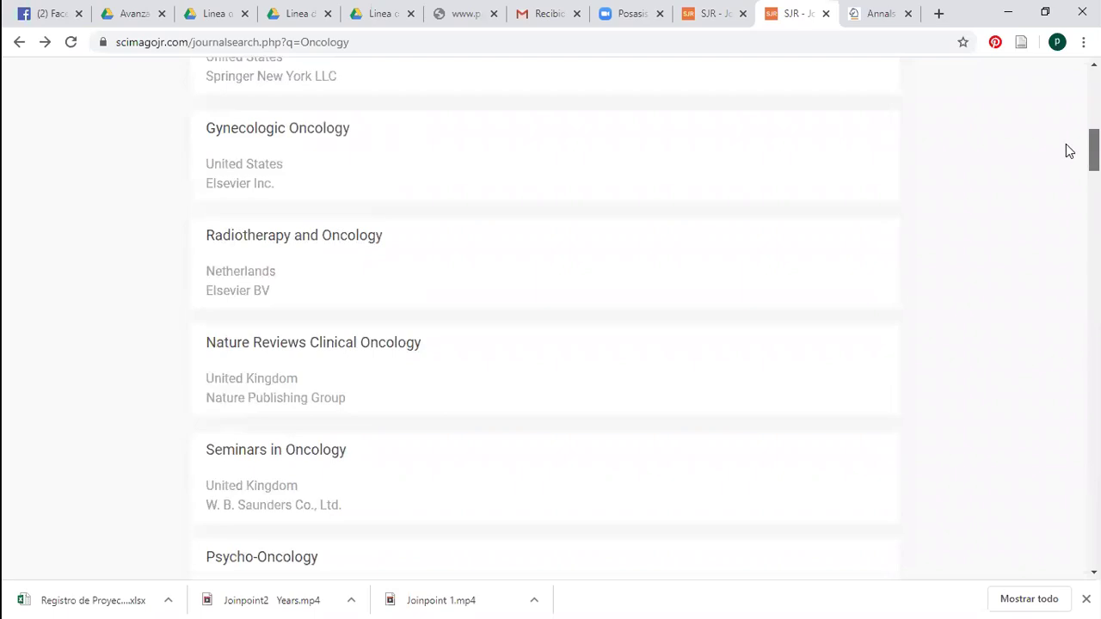
scroll(1066, 151, up, 2)
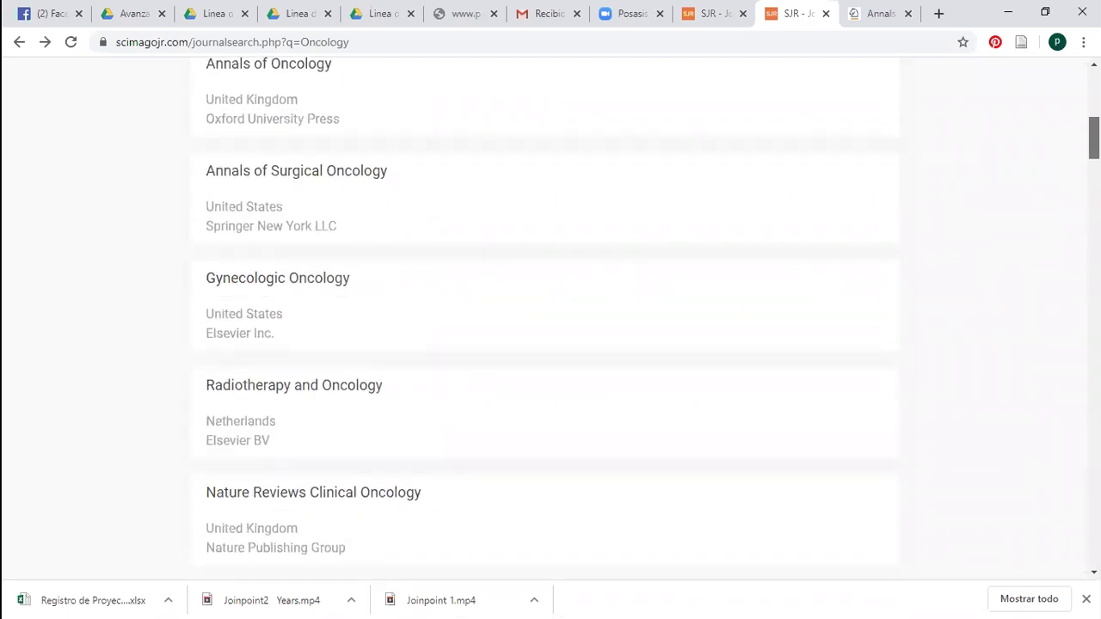
scroll(1068, 150, down, 2)
scroll(550, 318, down, 2)
scroll(550, 318, up, 3)
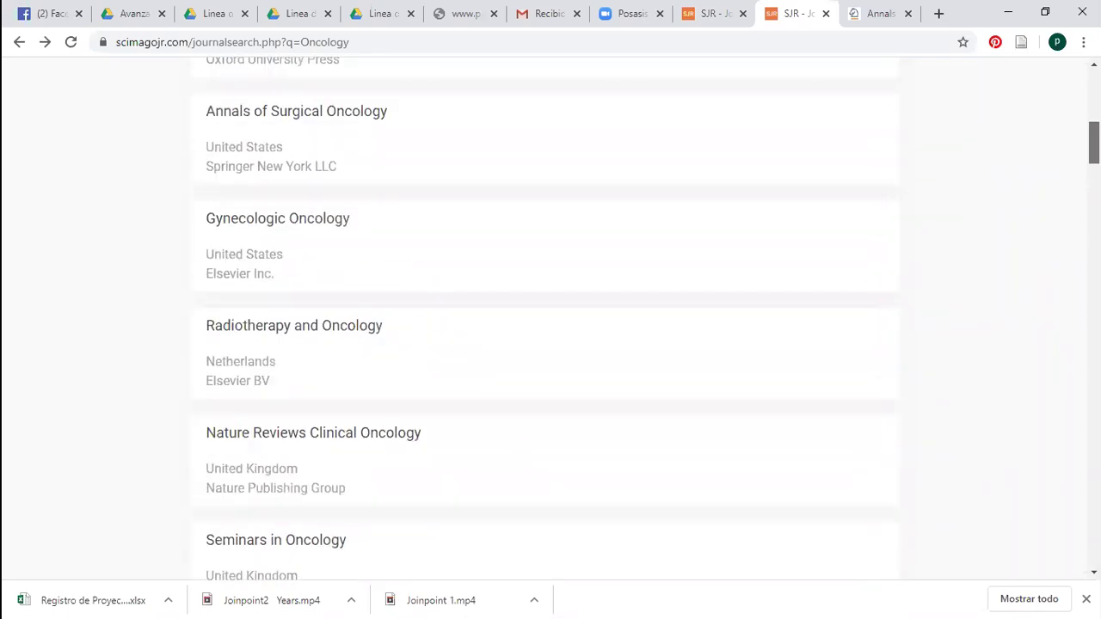
scroll(551, 319, down, 1)
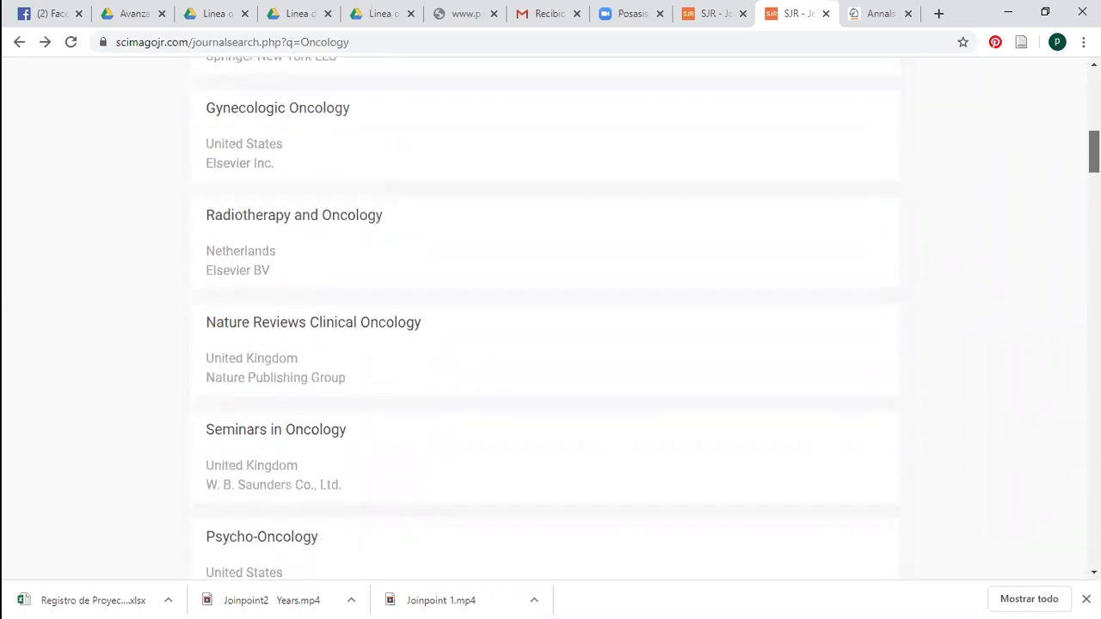
scroll(1069, 149, up, 1)
scroll(1041, 111, up, 2)
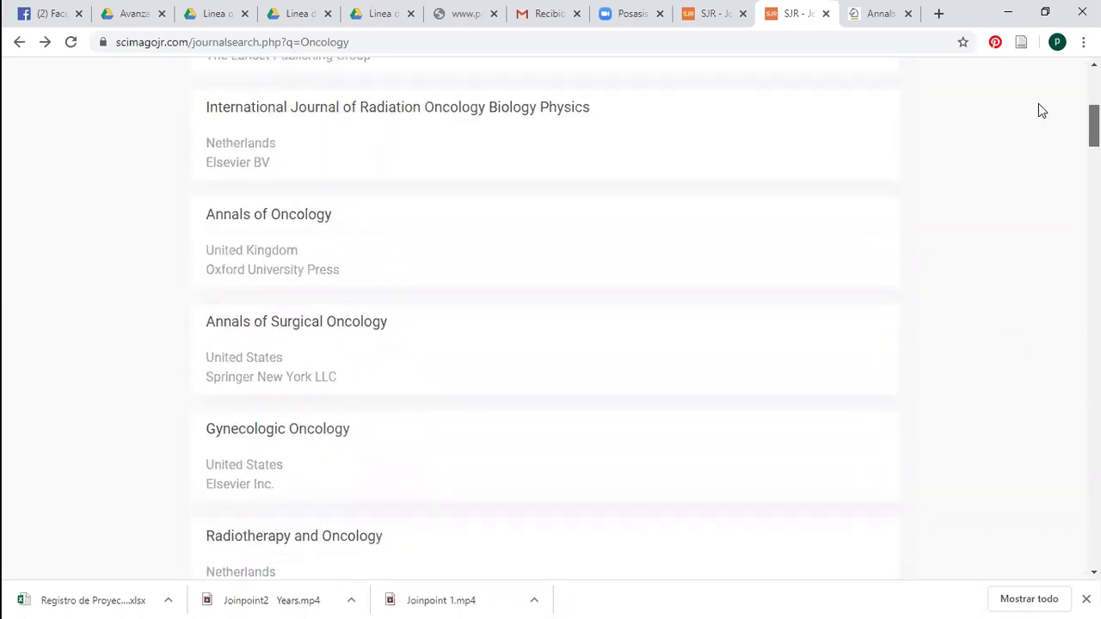
scroll(1037, 110, up, 5)
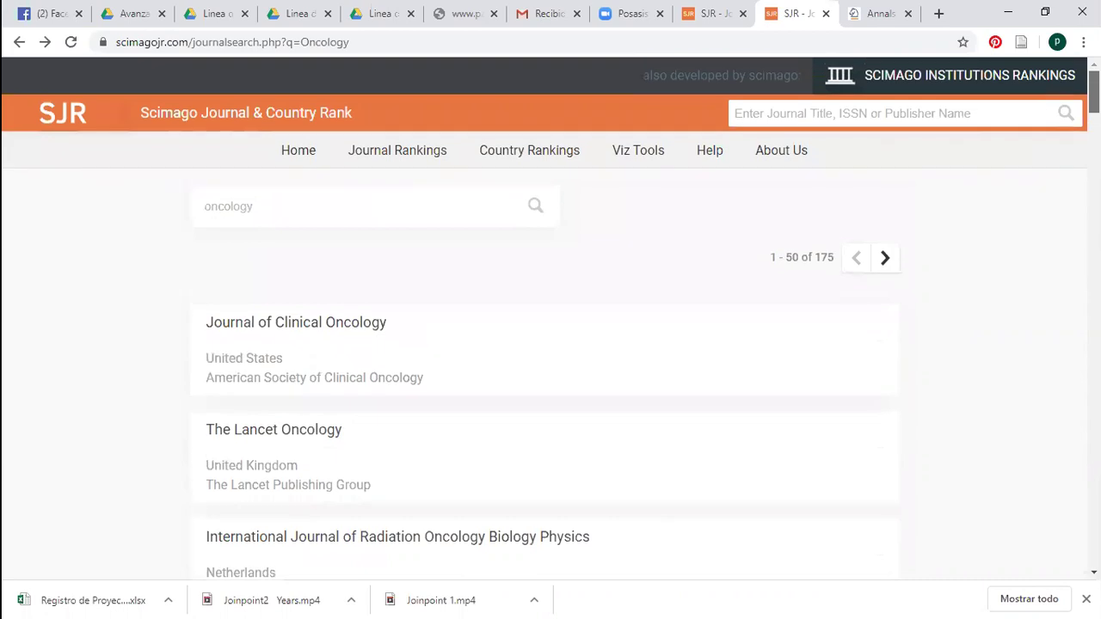
scroll(1071, 206, down, 20)
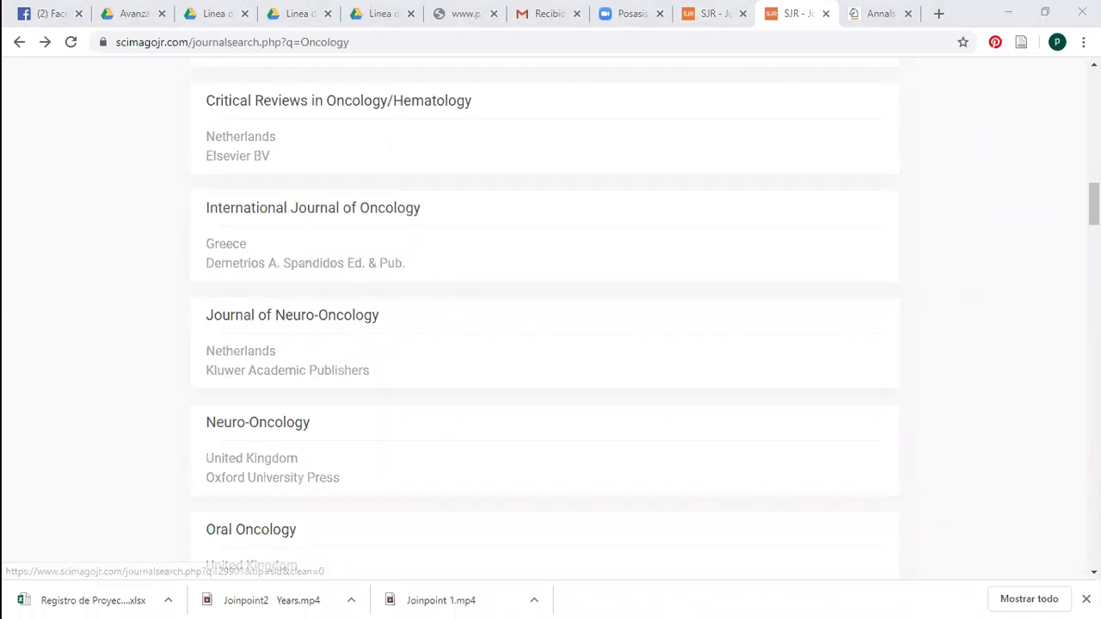
scroll(551, 344, up, 15)
scroll(550, 344, down, 4)
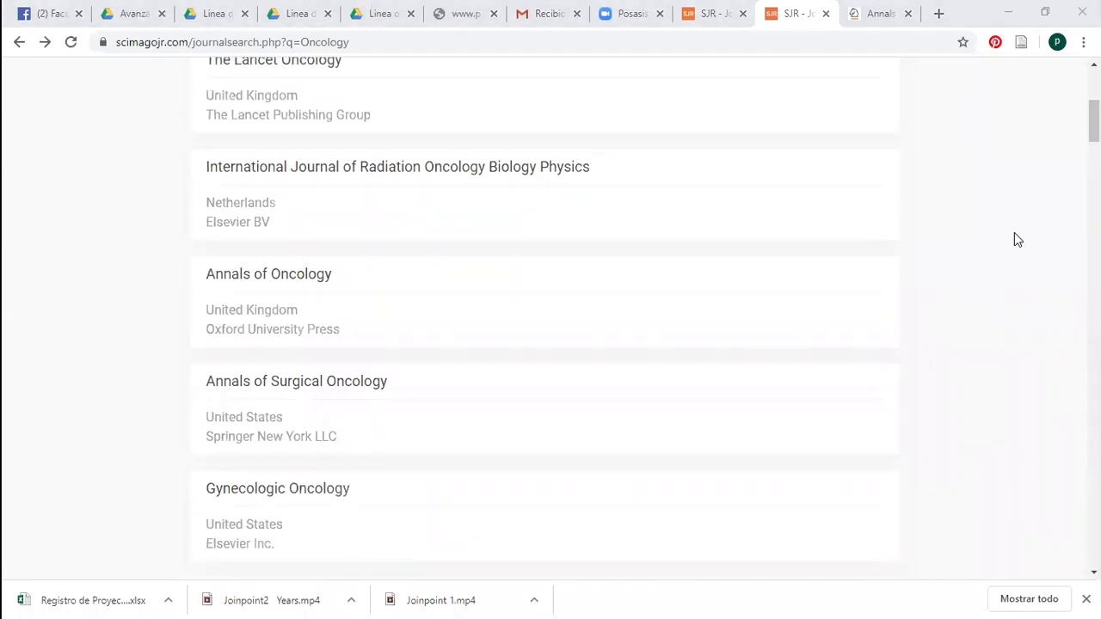
scroll(244, 292, up, 4)
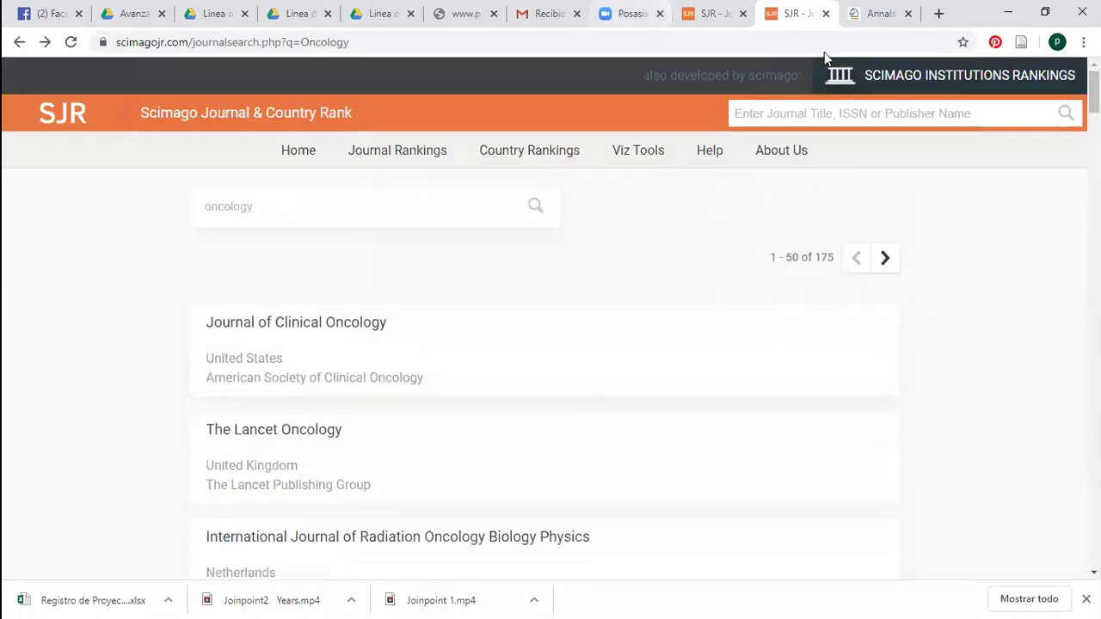
click(825, 14)
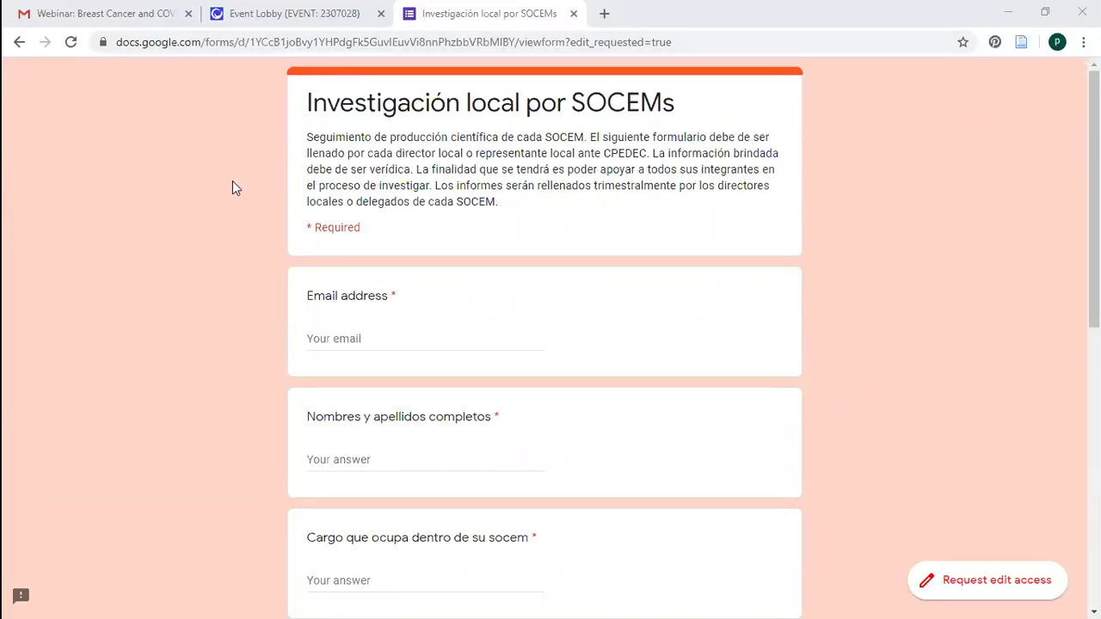
Enter the respondent's email address in the Email field, correcting its domain ending
click(372, 337)
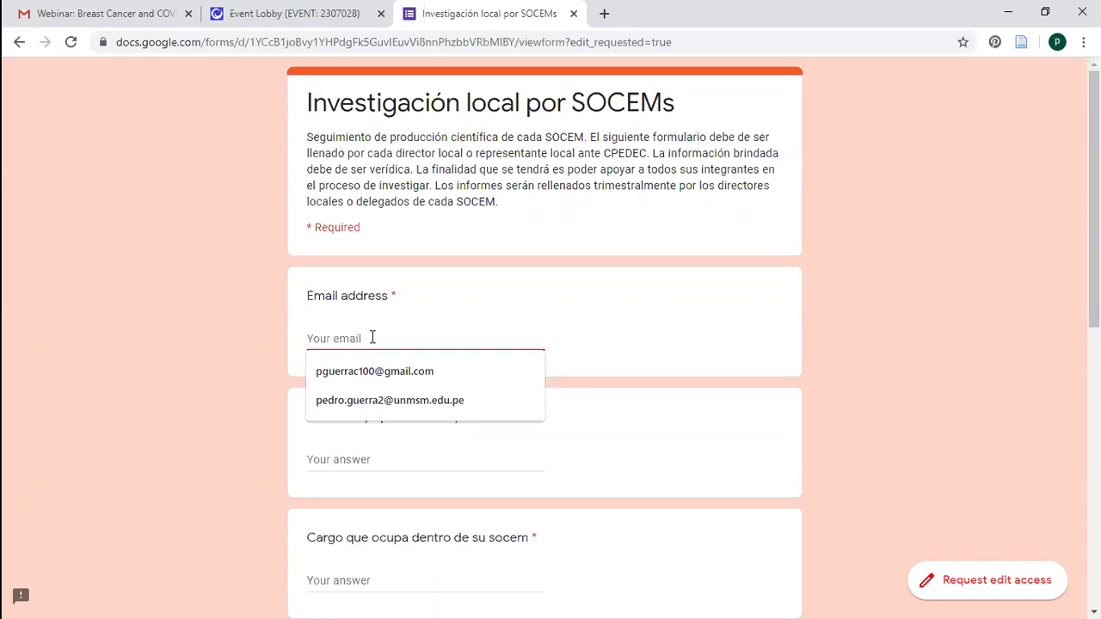
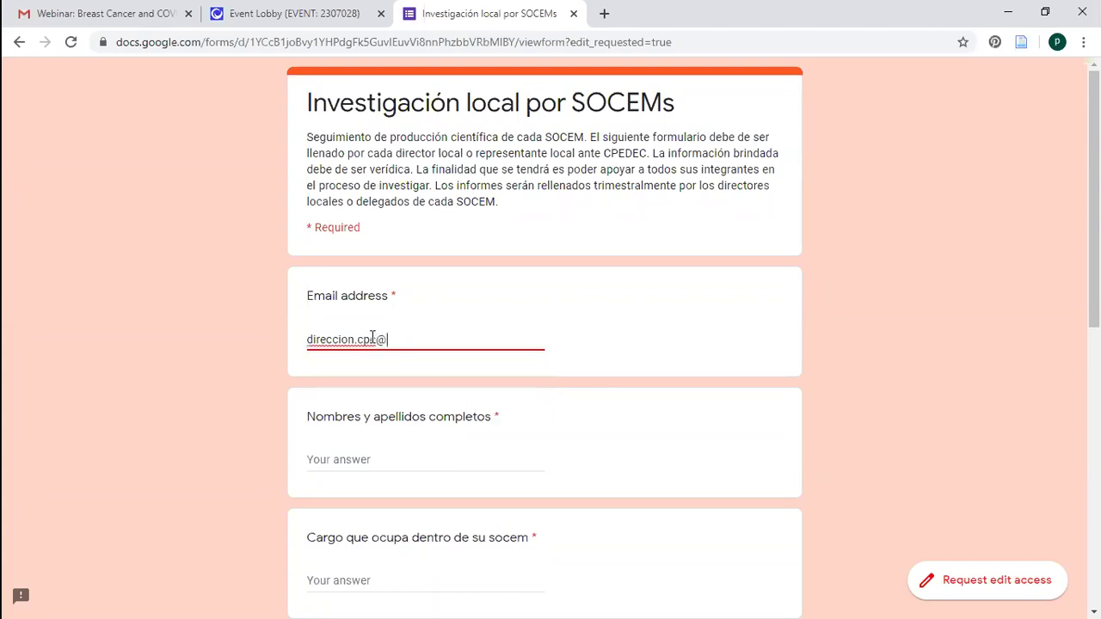
text(pe)
click(991, 303)
scroll(405, 398, down, 2)
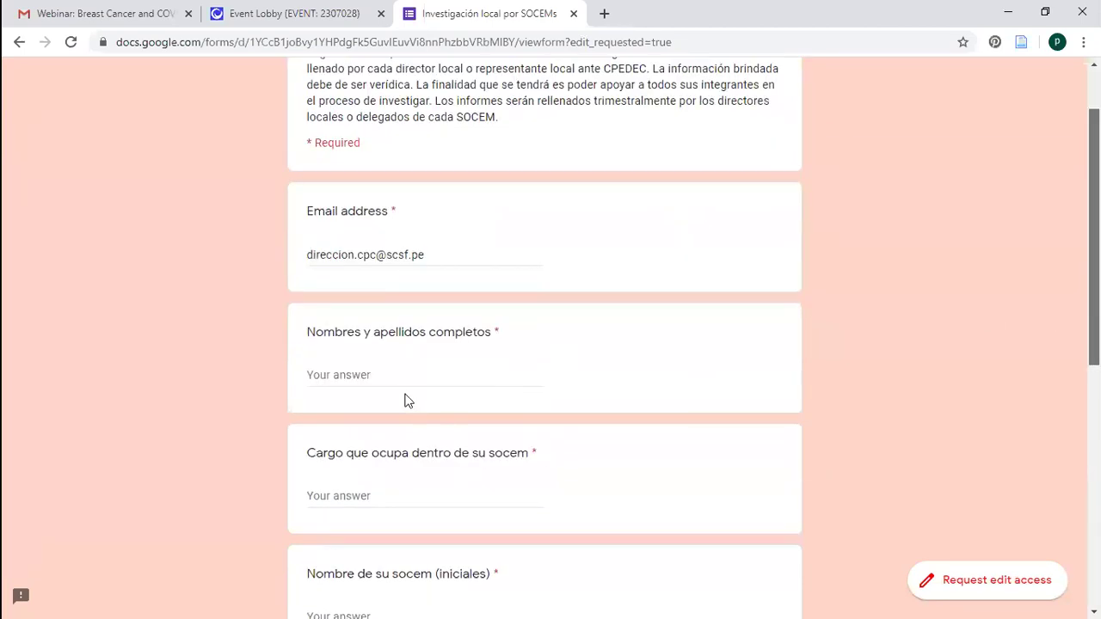
Fill in the respondent's full name in Nombres y apellidos
click(382, 354)
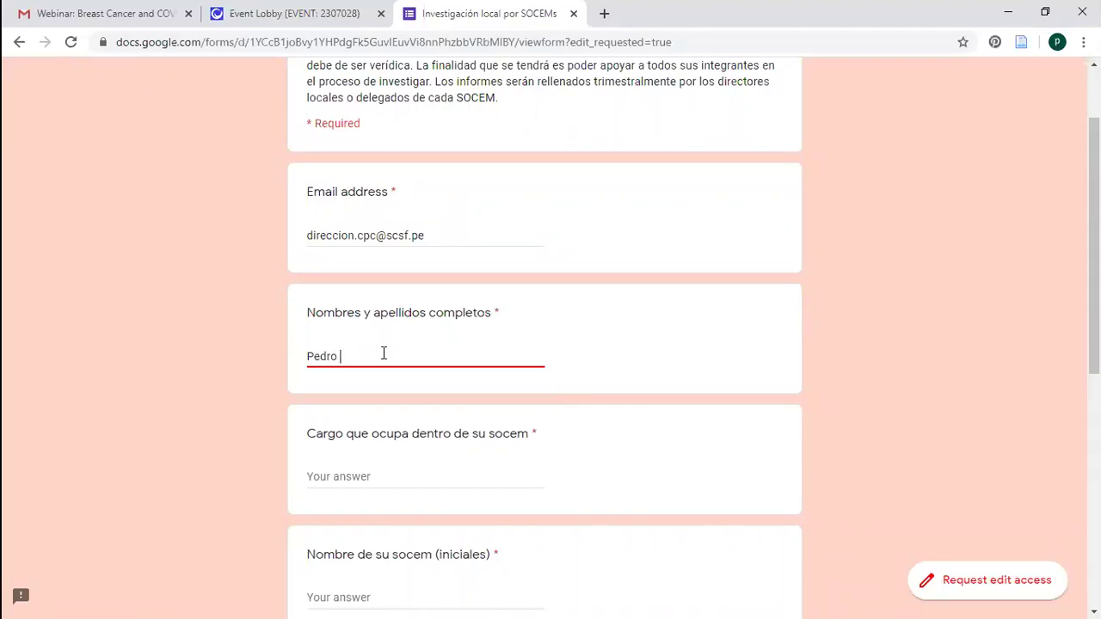
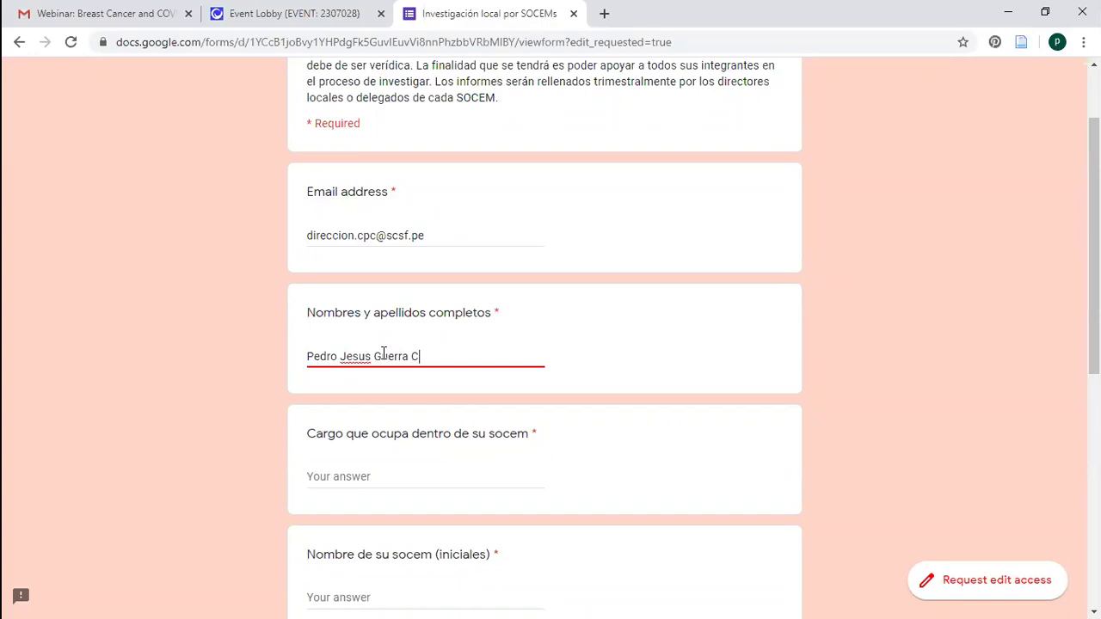
Enter the role 'Director local CPEDEC - SCSF' and the SOCEM initials SCSF
click(387, 478)
text(Director l)
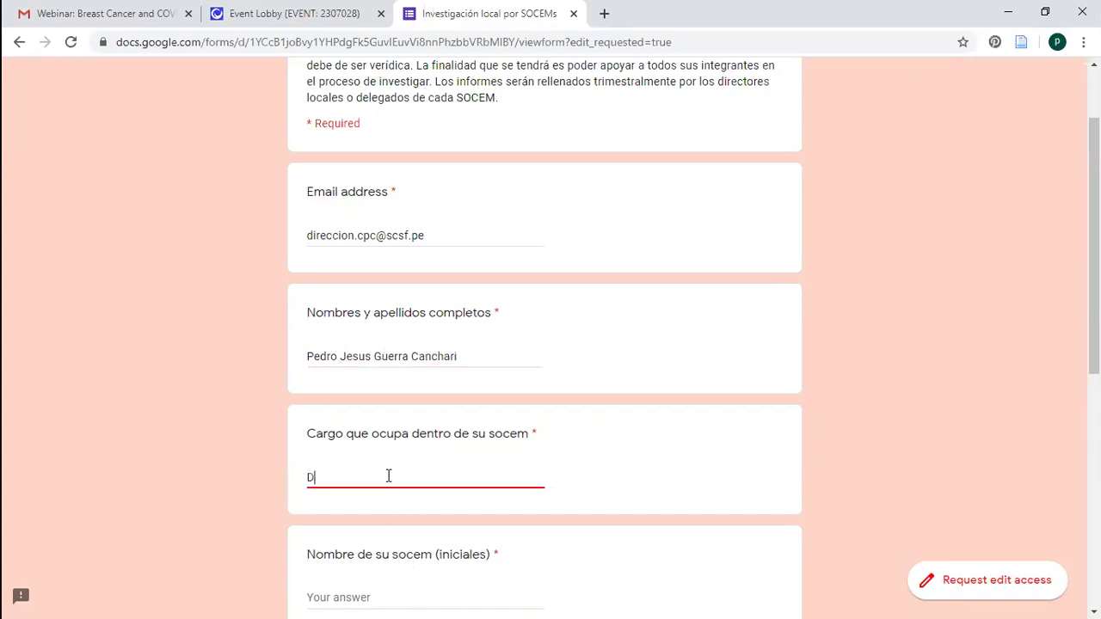
text(CIEDEC)
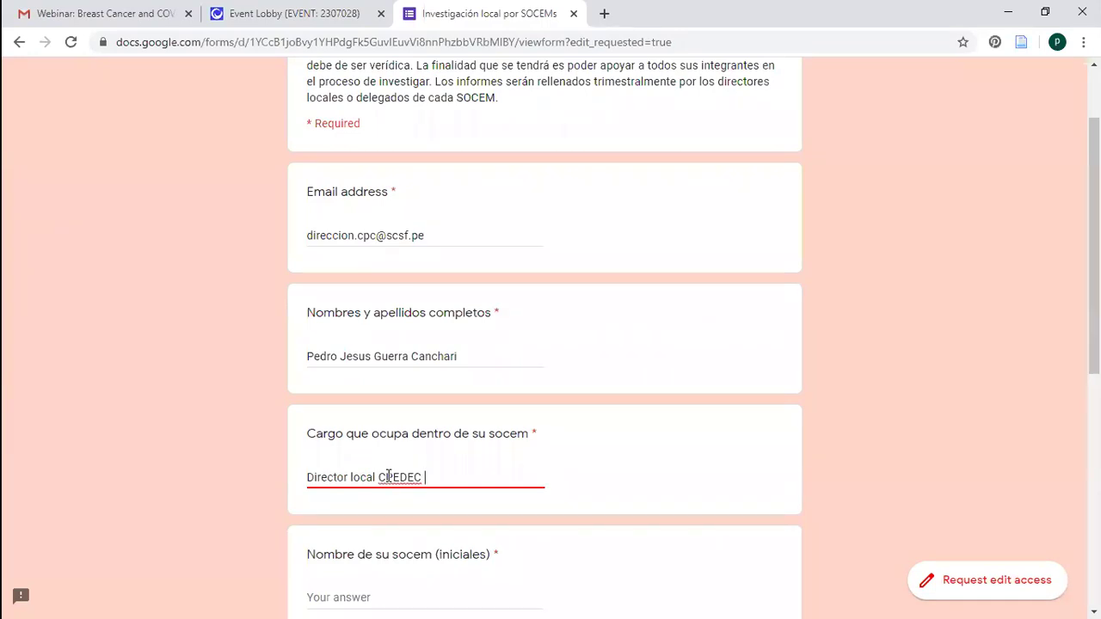
text( - SCSF)
scroll(400, 437, down, 2)
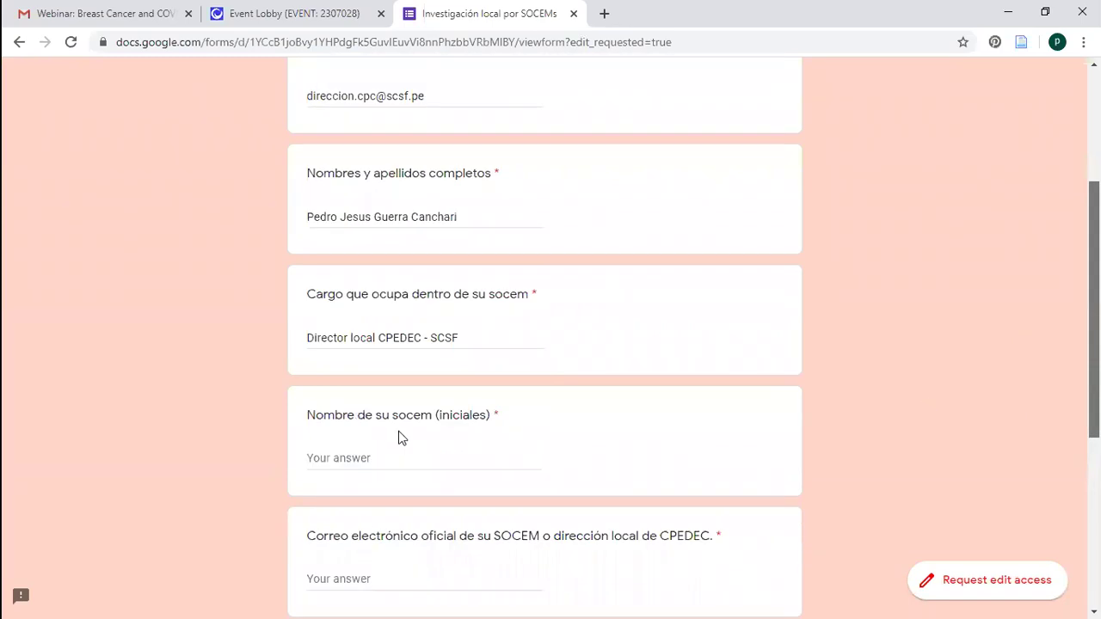
click(398, 419)
text(SCSF)
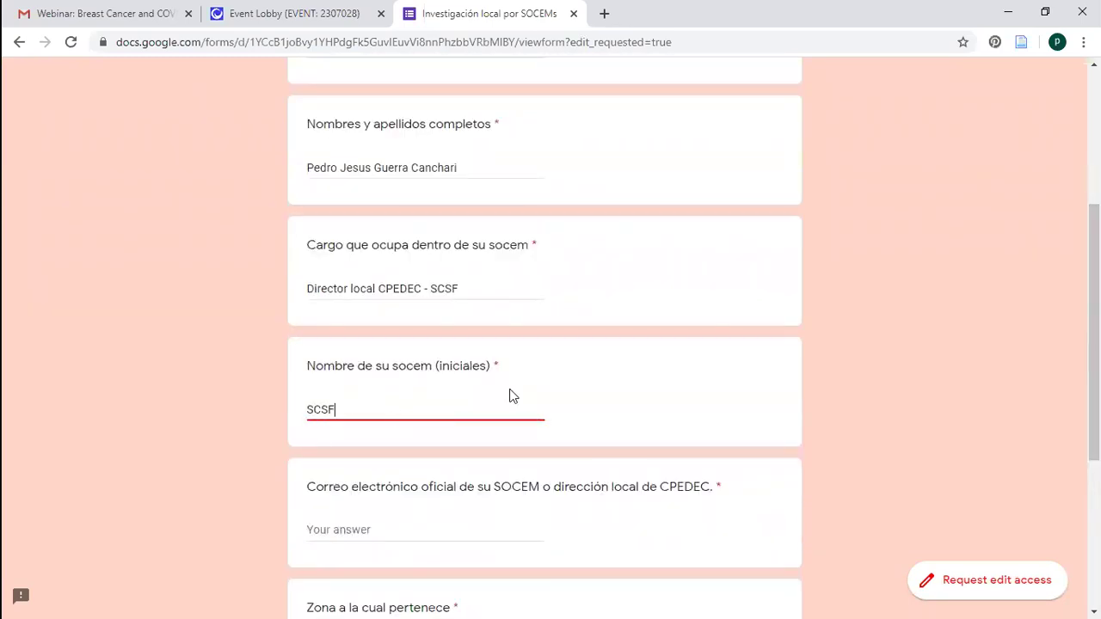
Copy the email address into the Correo oficial answer
scroll(1056, 427, down, 3)
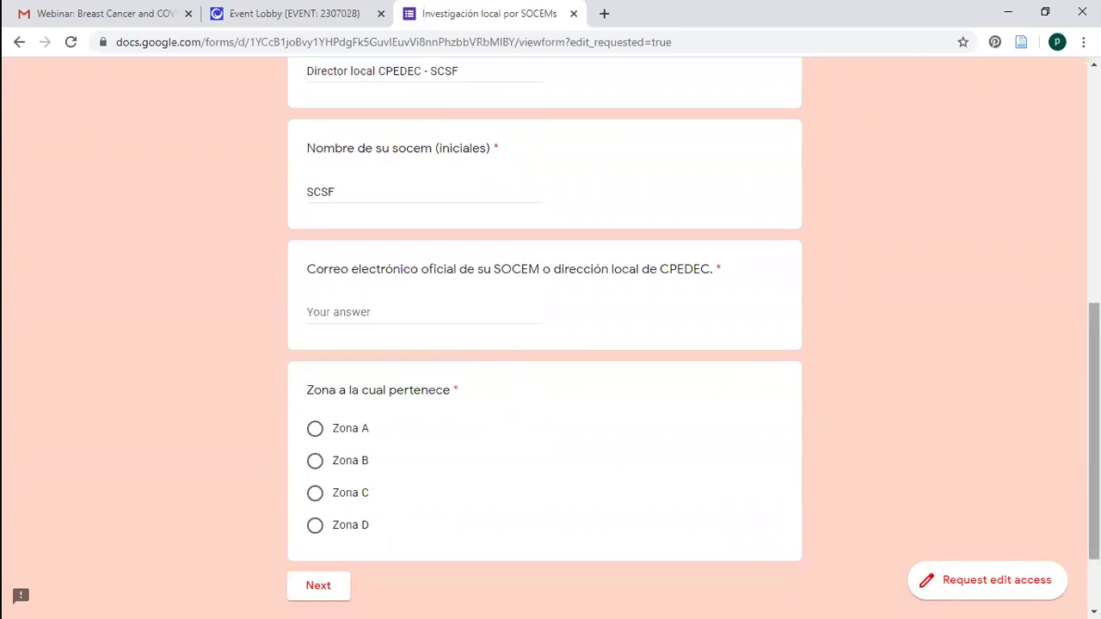
scroll(993, 182, up, 3)
scroll(993, 190, up, 1)
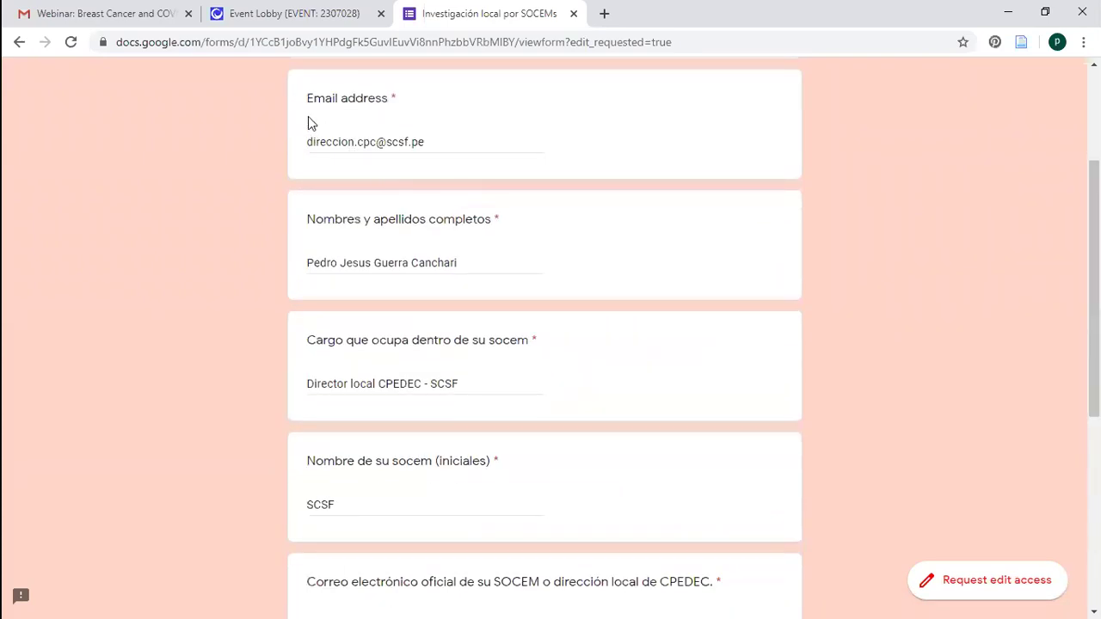
triple_click(349, 143)
key(ctrl+c)
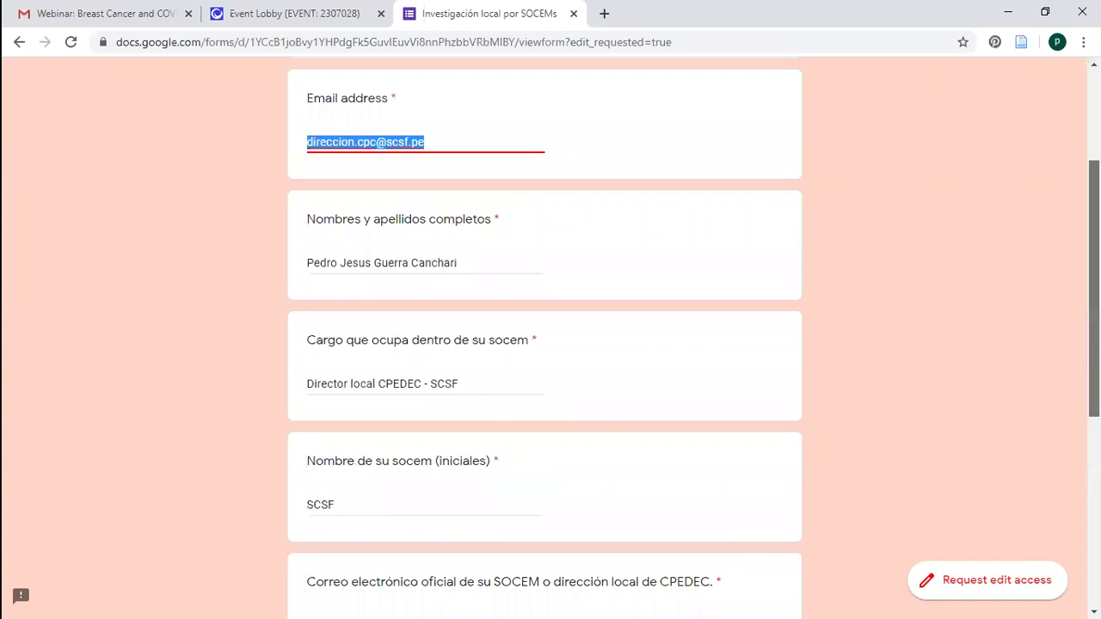
scroll(462, 484, down, 2)
click(454, 461)
key(ctrl+v)
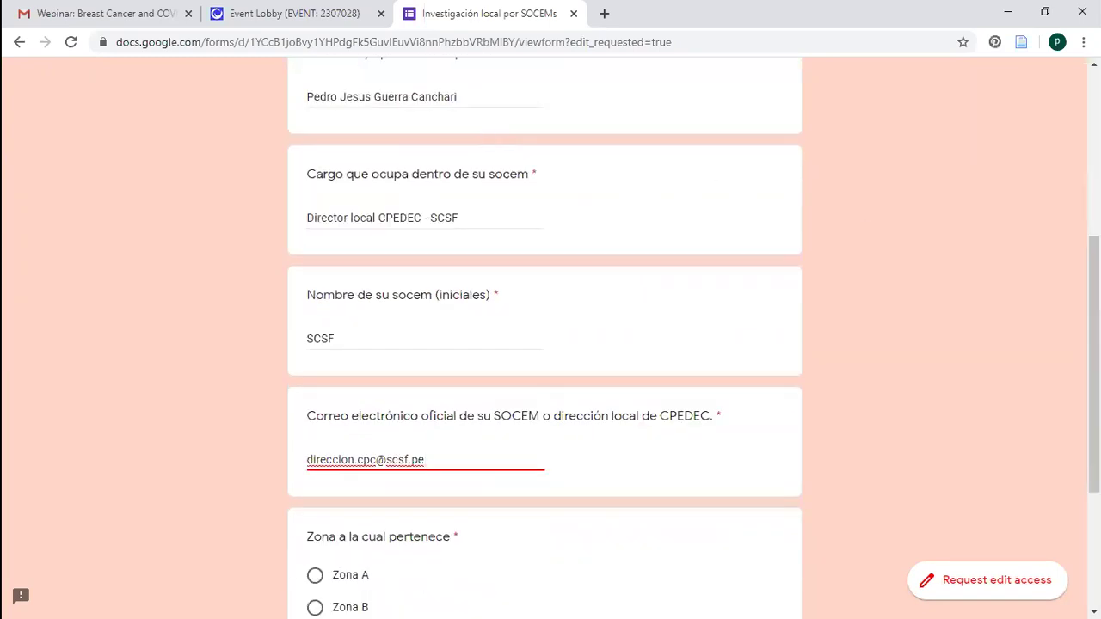
Replace the Email field with the suggested personal address and select Zona B
scroll(628, 214, up, 2)
triple_click(310, 152)
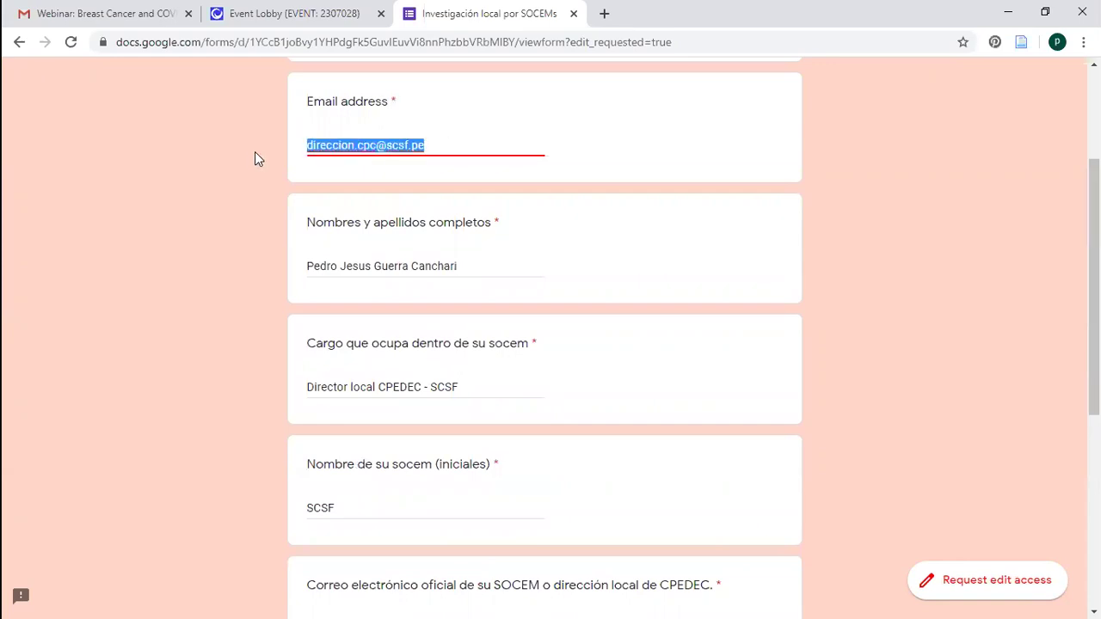
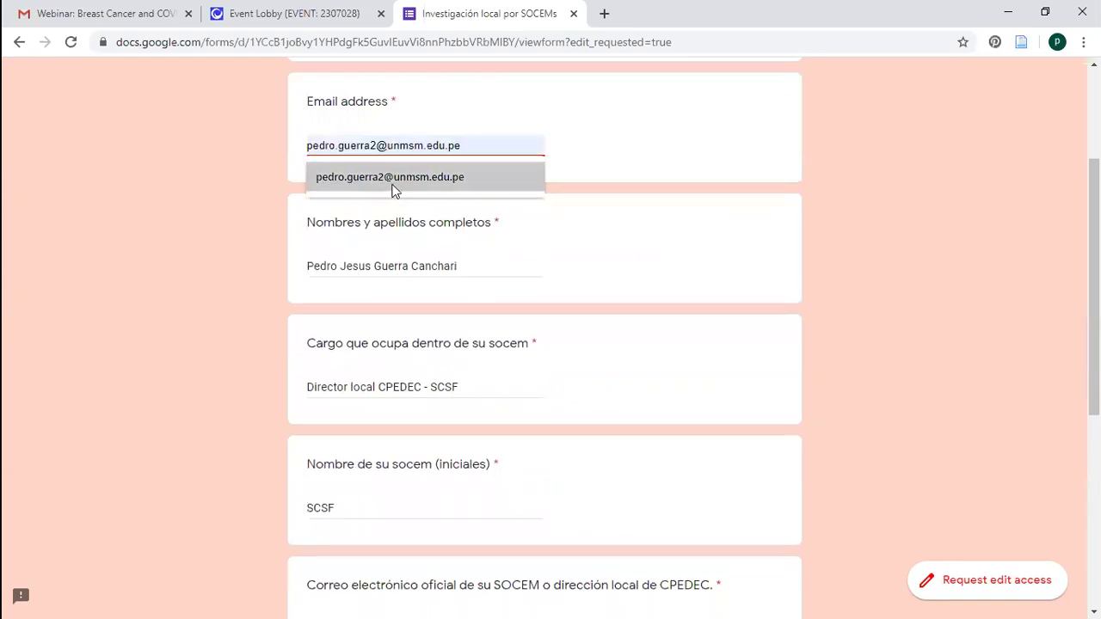
click(393, 180)
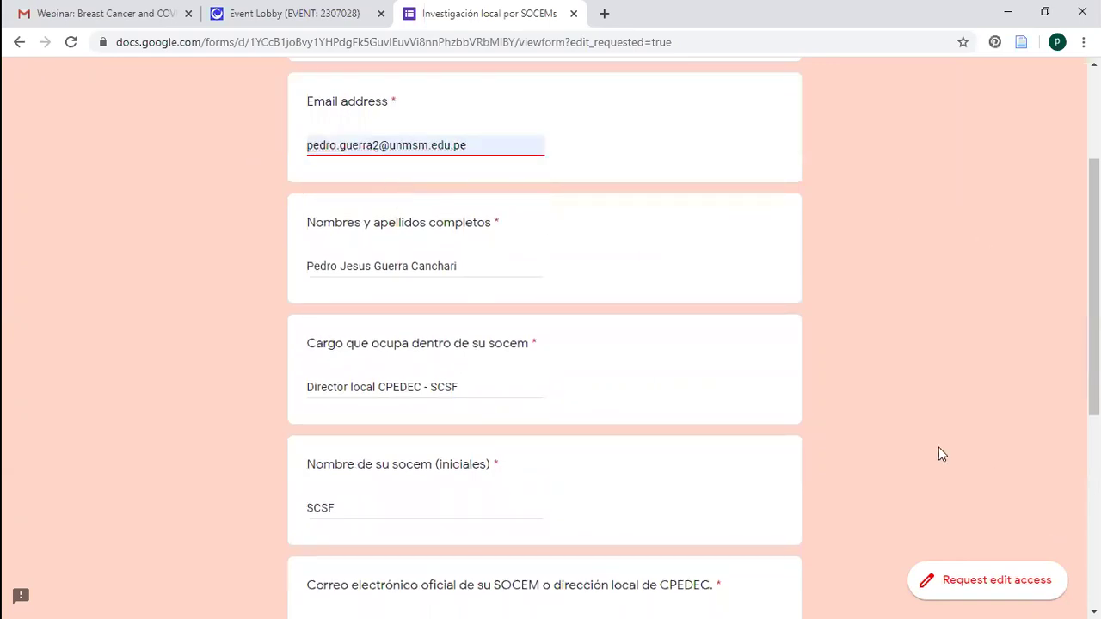
scroll(393, 425, down, 4)
click(315, 402)
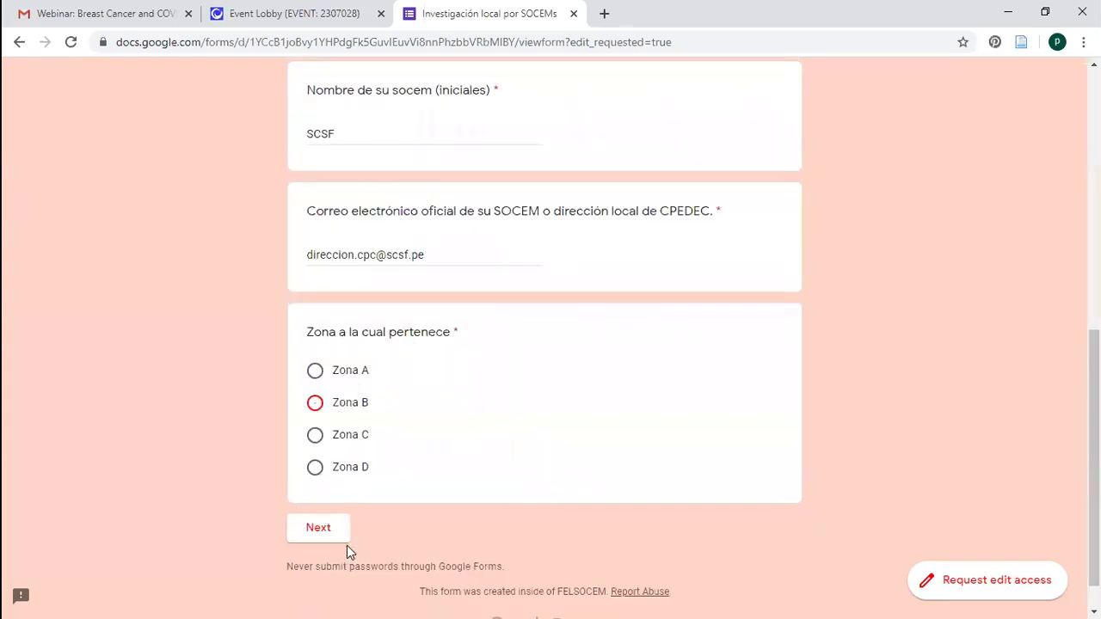
On the next page, title Caso Clínico 01 'Cordoma gigante de columna dorsolumbar'
click(325, 530)
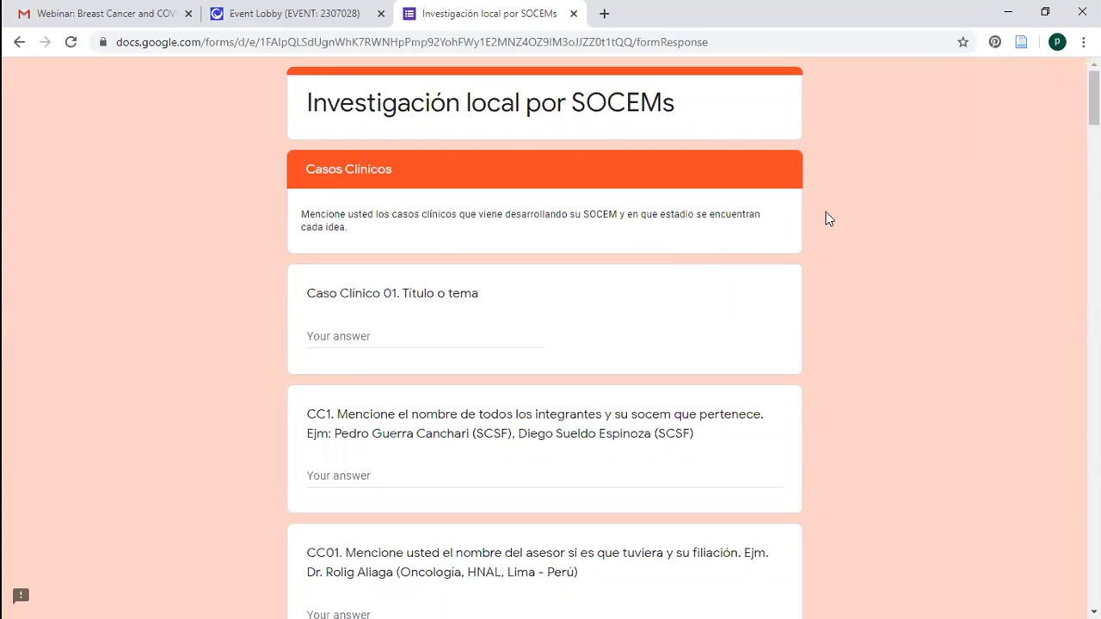
click(389, 341)
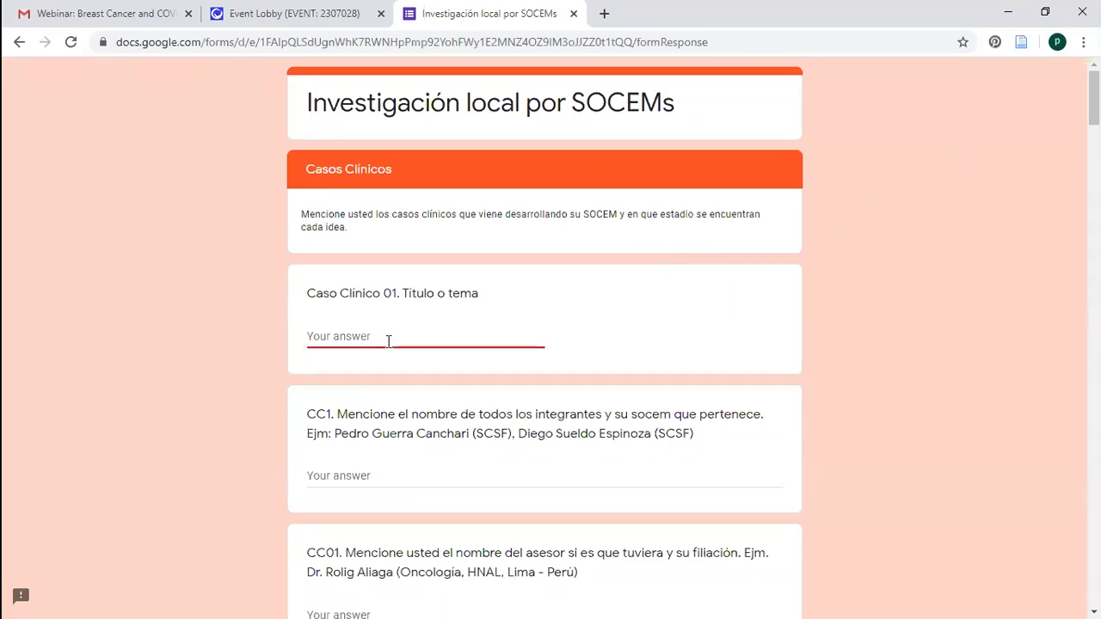
text(Cordoma gigangt)
key(BackSpace)
key(BackSpace)
text(te de columna dorsolumbar)
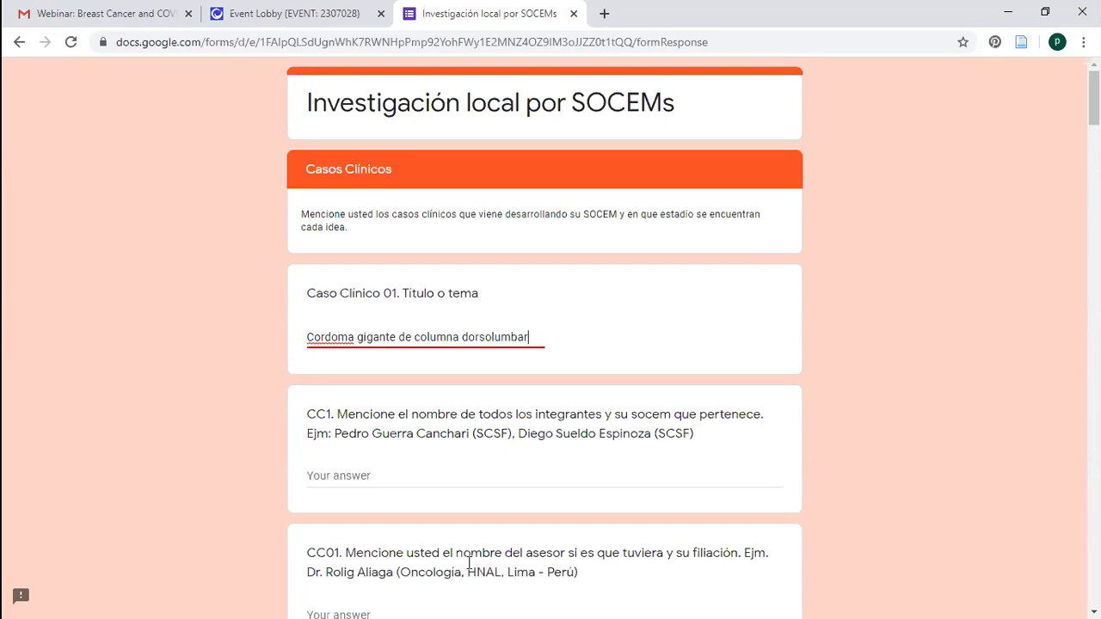
Enter the first member's name, then select the whole case title text
click(417, 482)
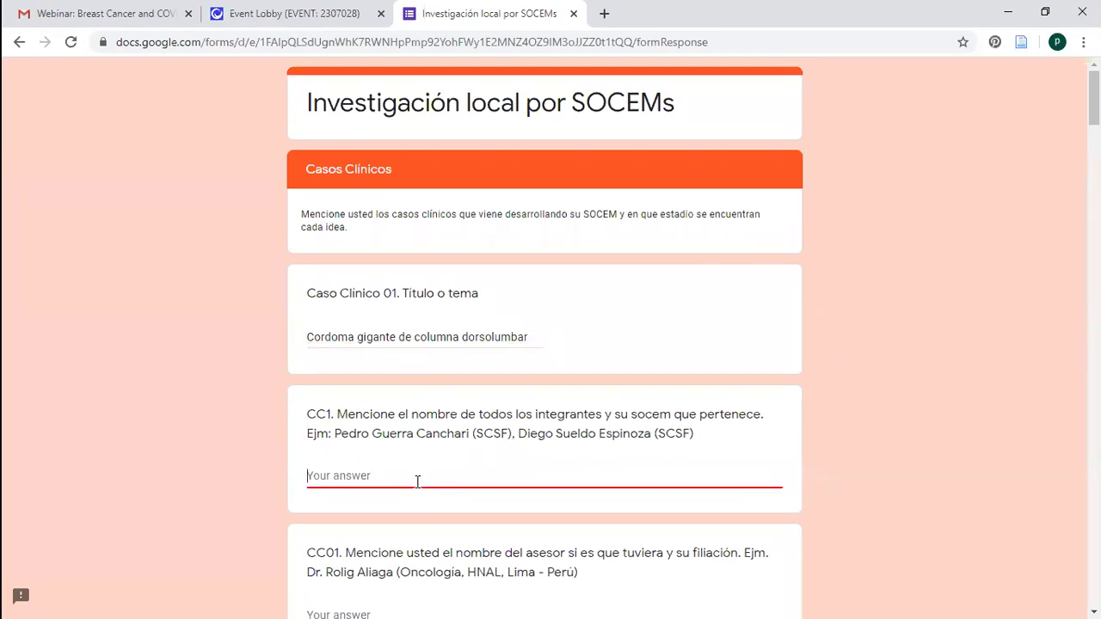
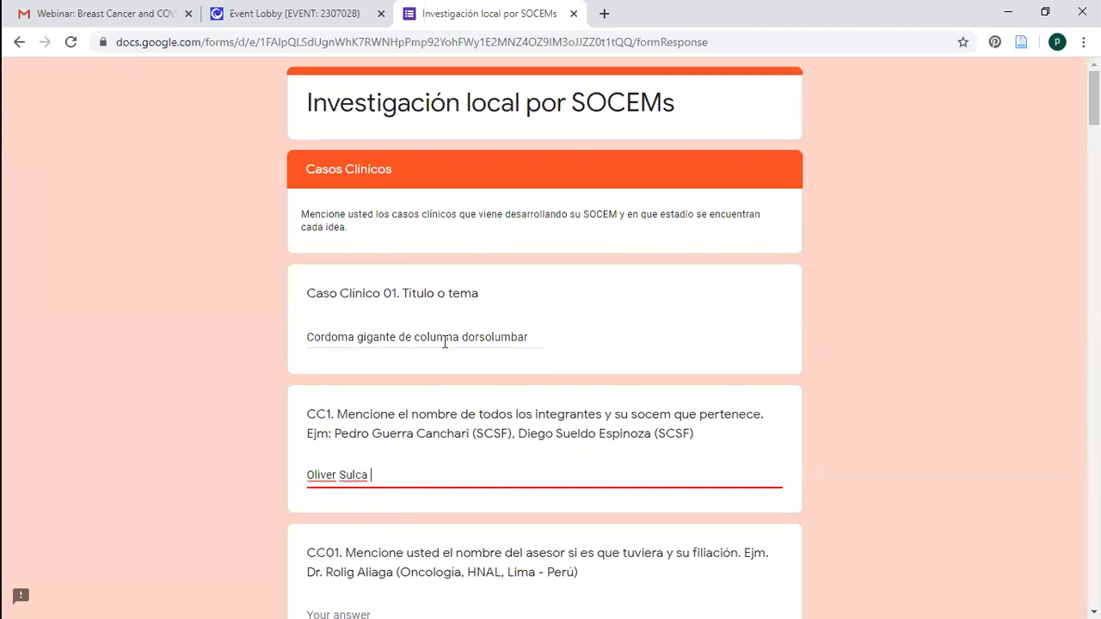
click(529, 336)
drag(529, 336, 241, 323)
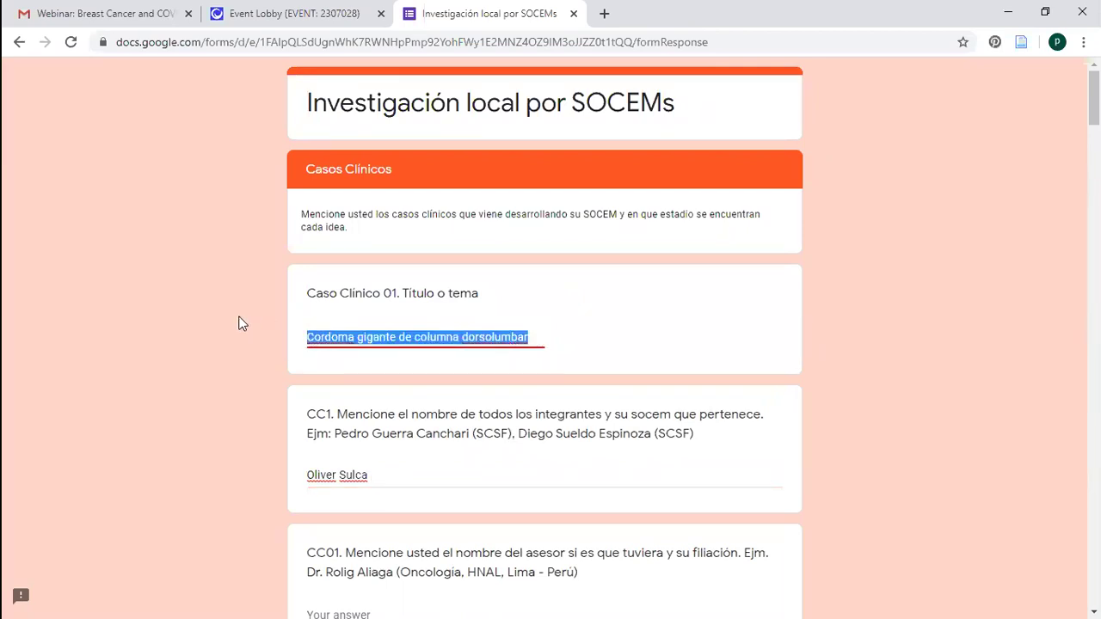
Try alternative case titles such as 'Cancer gastrico' in the title answer
key(BackSpace)
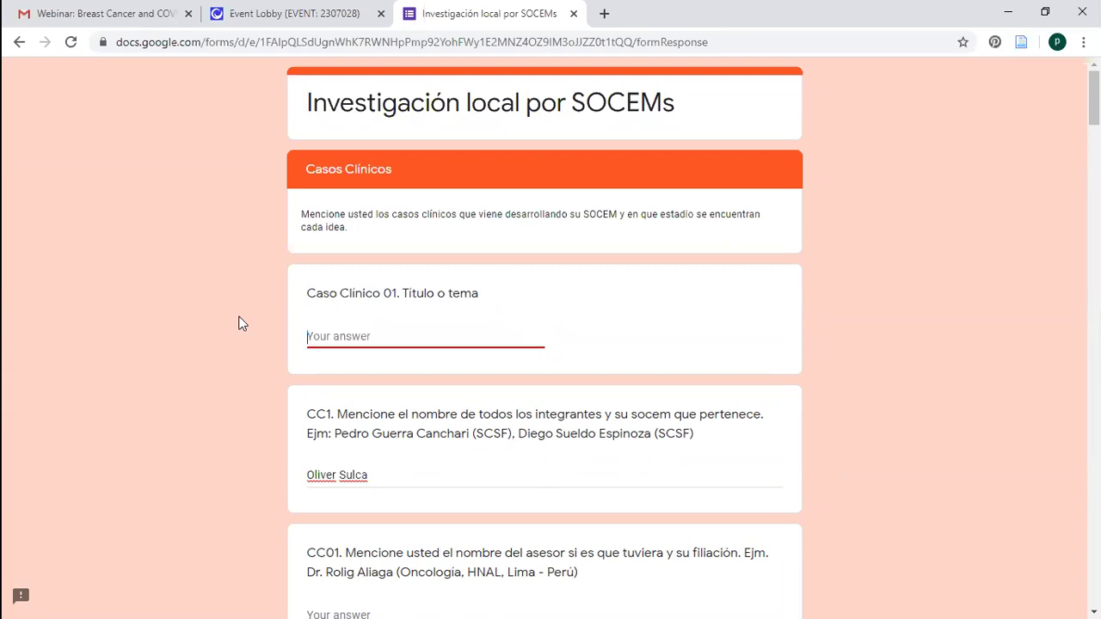
text(Cordoma)
key(BackSpace)
key(BackSpace)
key(BackSpace)
key(BackSpace)
key(BackSpace)
key(BackSpace)
text(ancer gastrico)
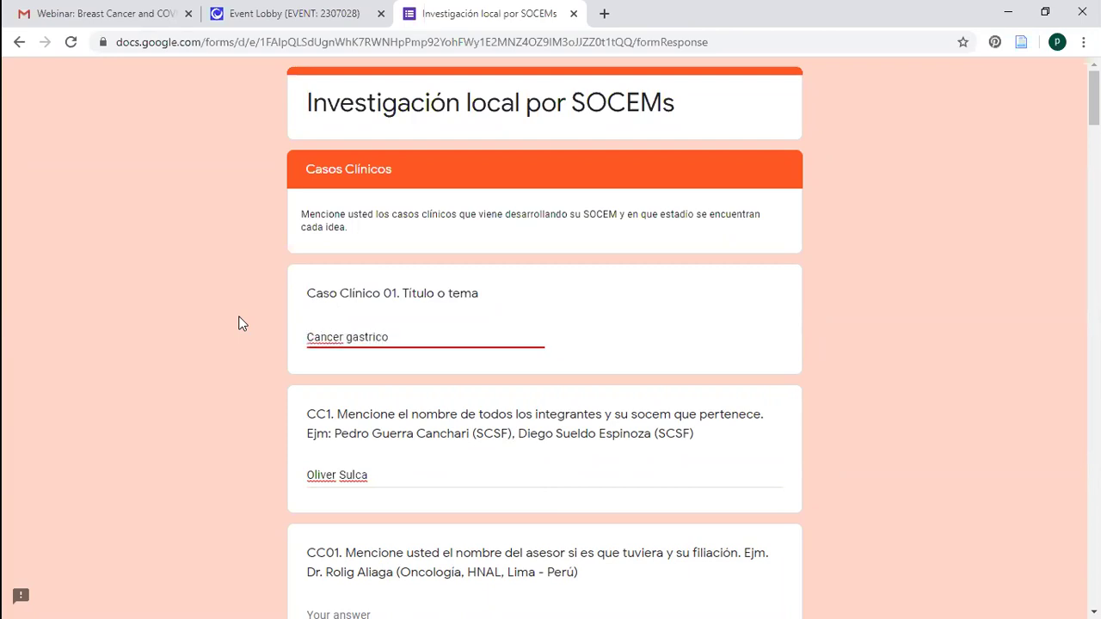
text( 1)
key(BackSpace)
key(BackSpace)
text(desc)
key(BackSpace)
key(BackSpace)
key(BackSpace)
key(BackSpace)
key(BackSpace)
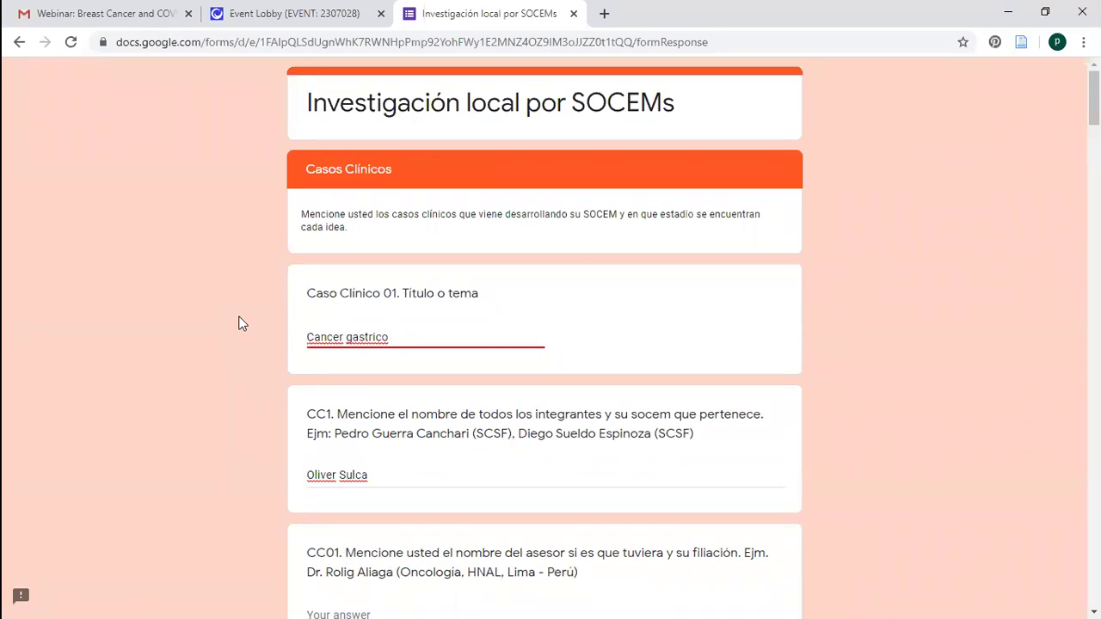
Restore the title 'Cordoma gigante de columna dorsolumbar' and add two more members with SOCEMs (UNMSM, SCSF)
key(BackSpace)
key(BackSpace)
key(BackSpace)
key(BackSpace)
key(BackSpace)
key(BackSpace)
key(BackSpace)
key(BackSpace)
key(BackSpace)
key(BackSpace)
key(BackSpace)
key(BackSpace)
key(BackSpace)
key(BackSpace)
key(BackSpace)
key(BackSpace)
text(Tum)
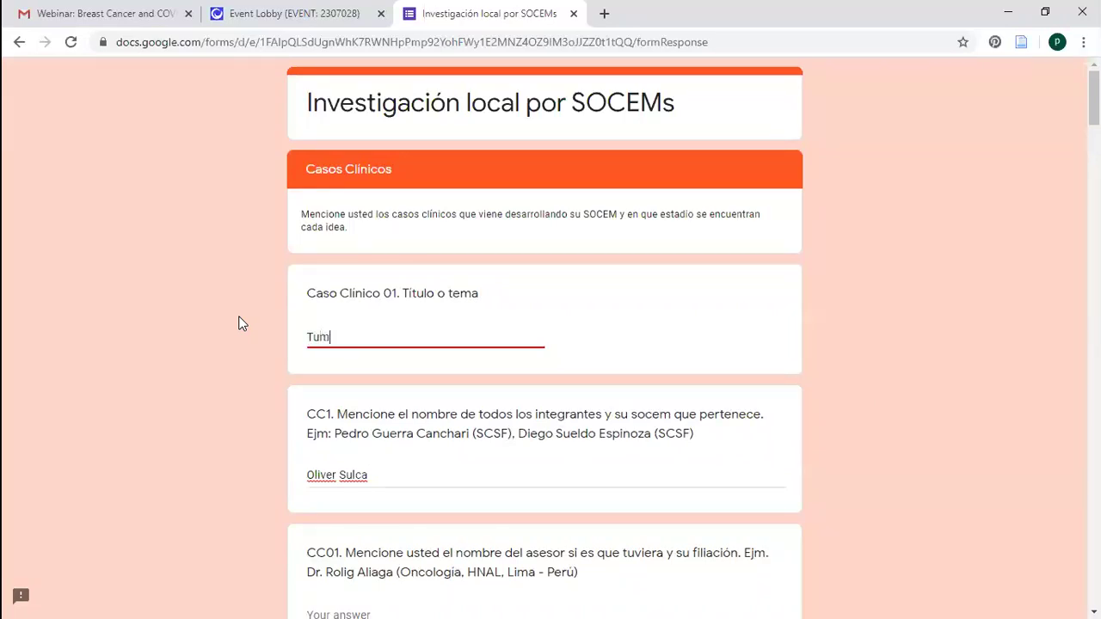
text(or de GIST)
key(BackSpace)
key(BackSpace)
key(BackSpace)
key(BackSpace)
key(BackSpace)
key(BackSpace)
key(BackSpace)
key(BackSpace)
key(BackSpace)
key(BackSpace)
key(BackSpace)
key(BackSpace)
key(BackSpace)
text(Cordoma )
text(gigante de colu)
text(mbna)
key(BackSpace)
key(BackSpace)
key(BackSpace)
text(na d)
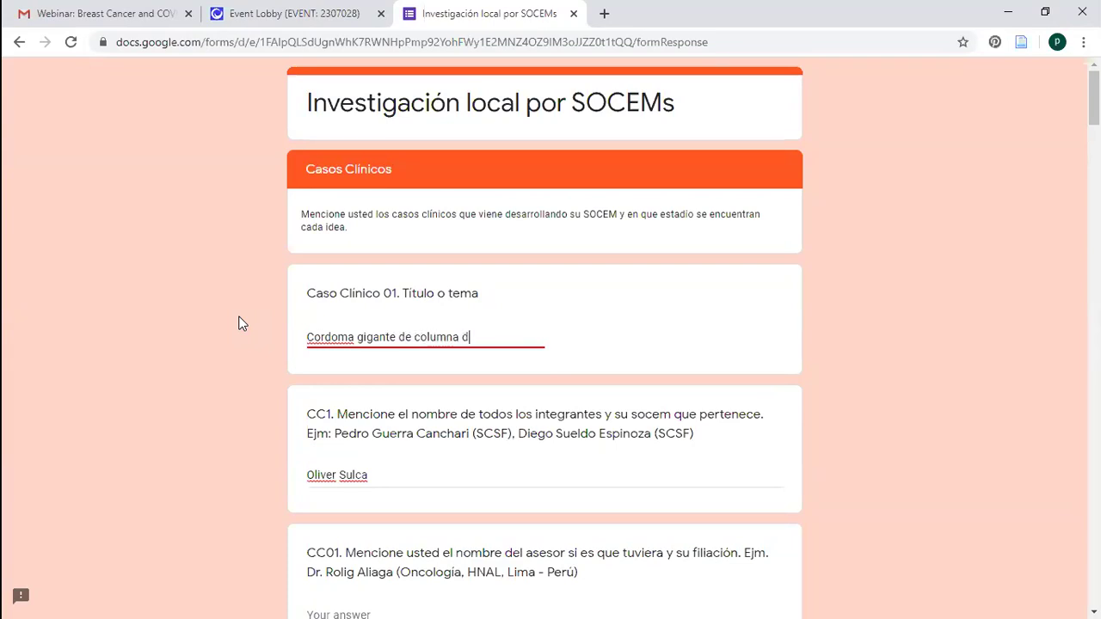
text(orsolumbar)
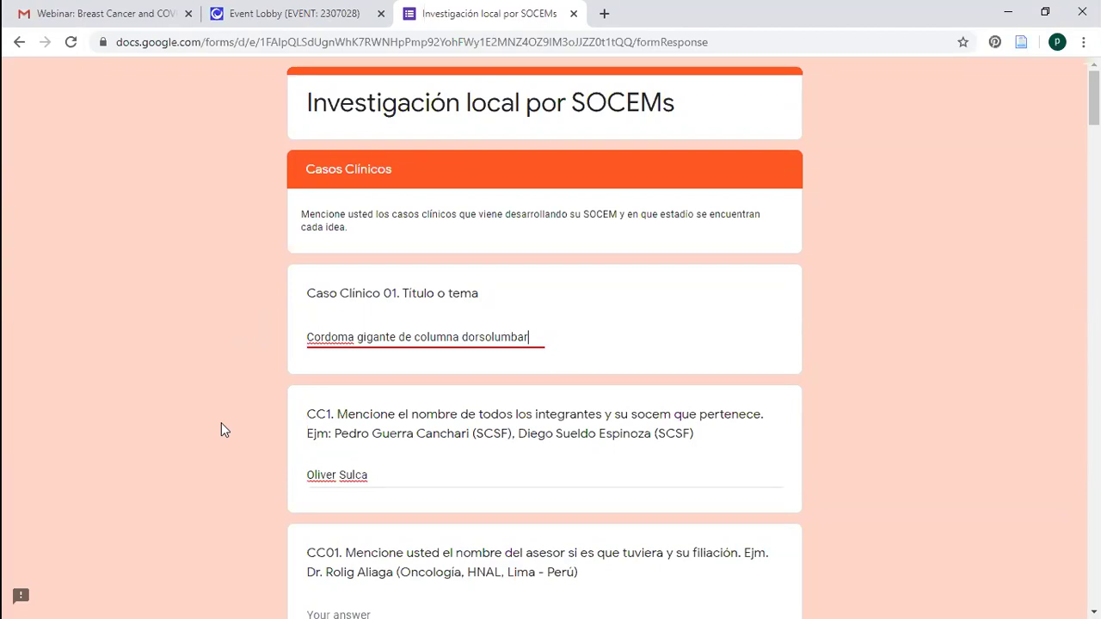
click(404, 475)
text((D)
text(CSF) )
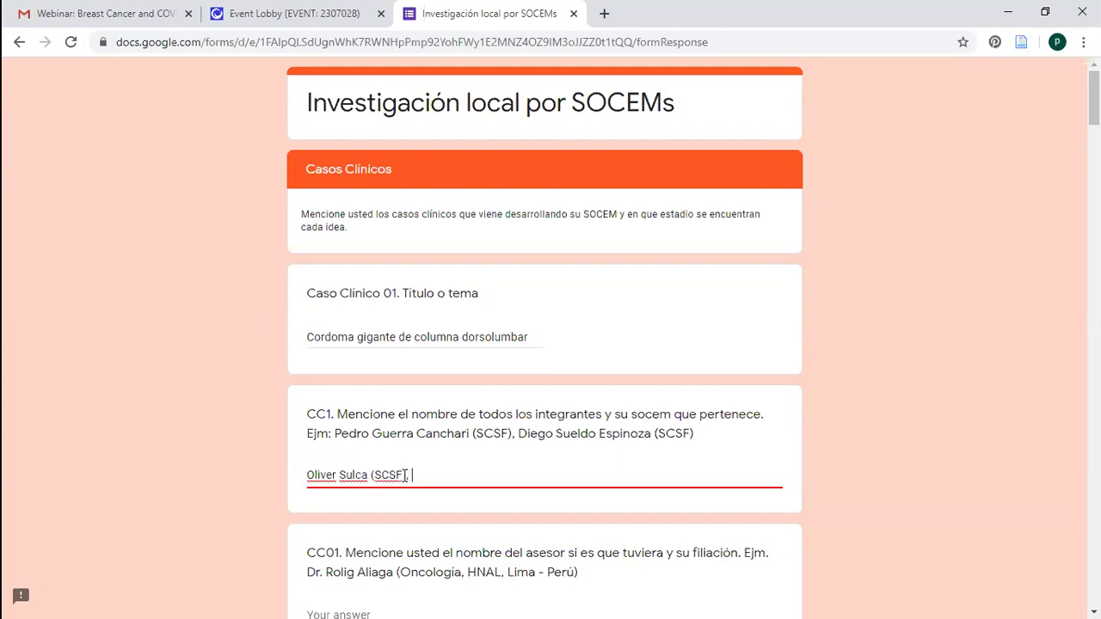
Enter the adviser's name followed by the affiliation (Oncología, HNAL, Peru)
click(970, 357)
scroll(632, 187, down, 4)
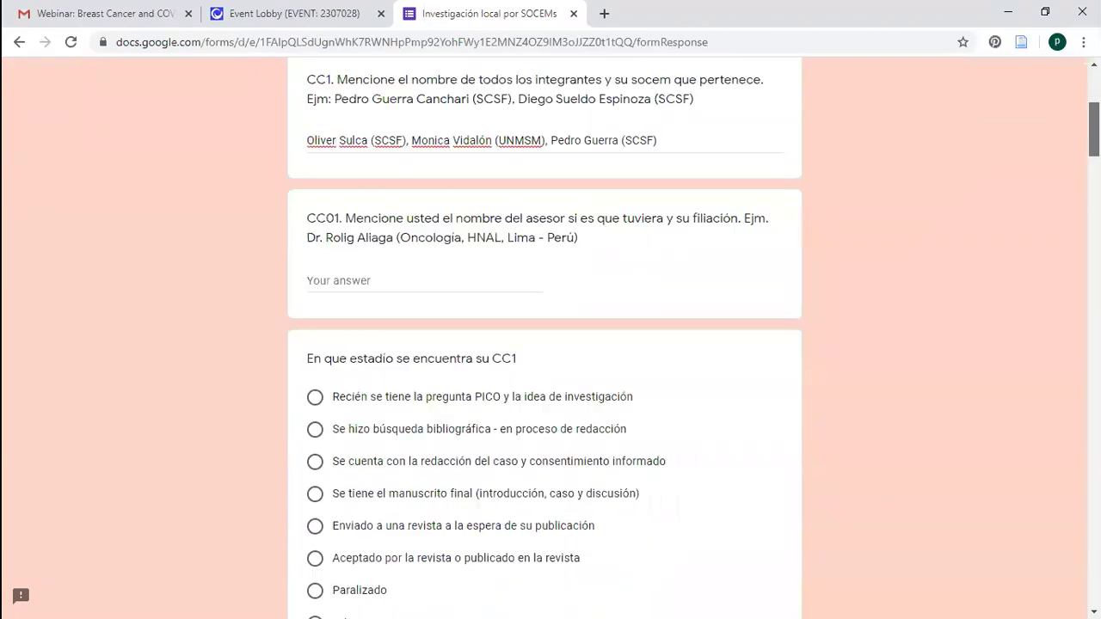
click(463, 251)
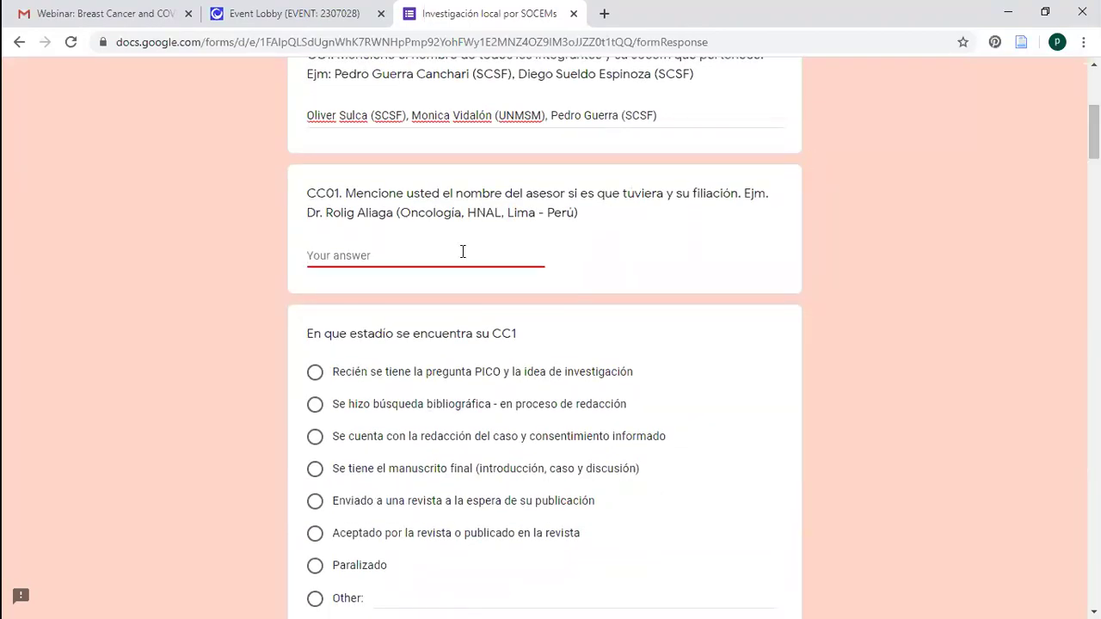
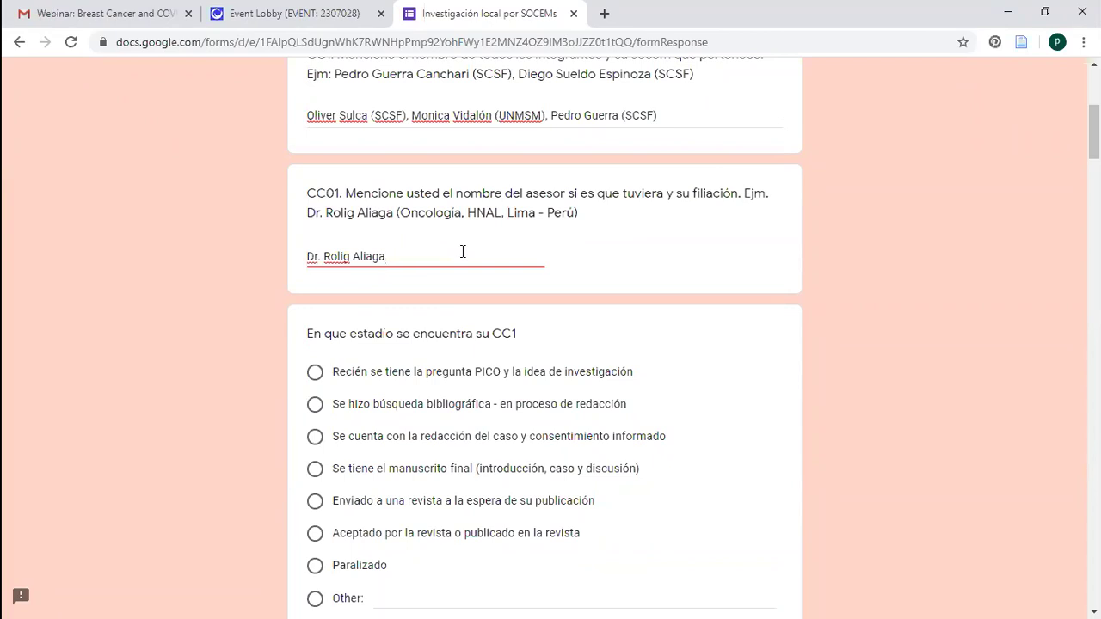
text( (Oncología)
key(BackSpace)
text(, Hosp)
key(BackSpace)
key(BackSpace)
key(BackSpace)
text(NAL)
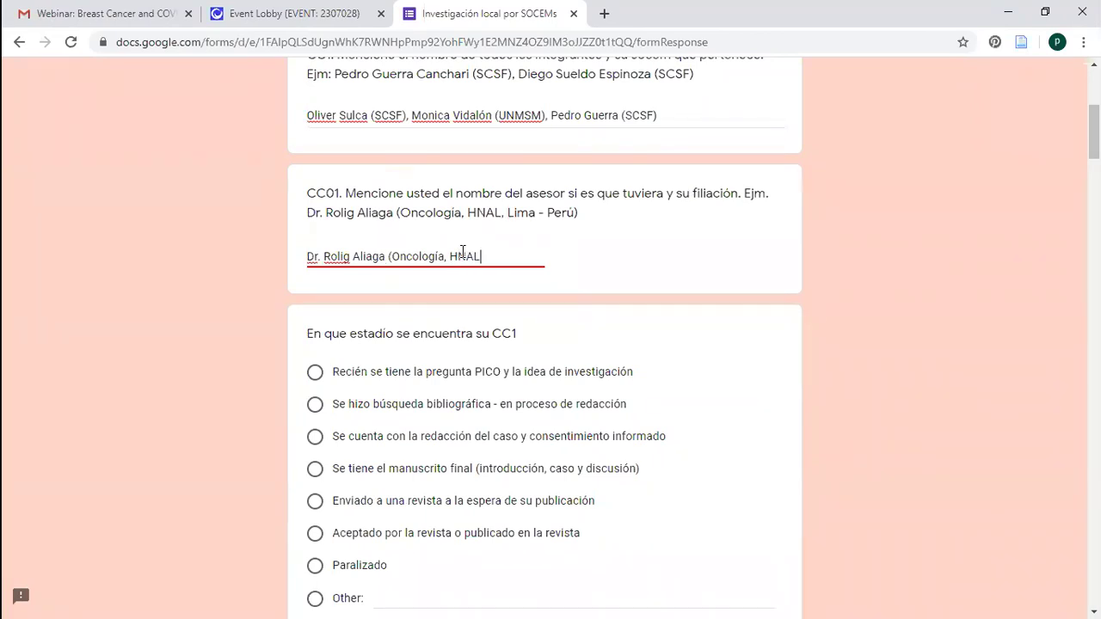
text(, Peru))
scroll(860, 155, up, 5)
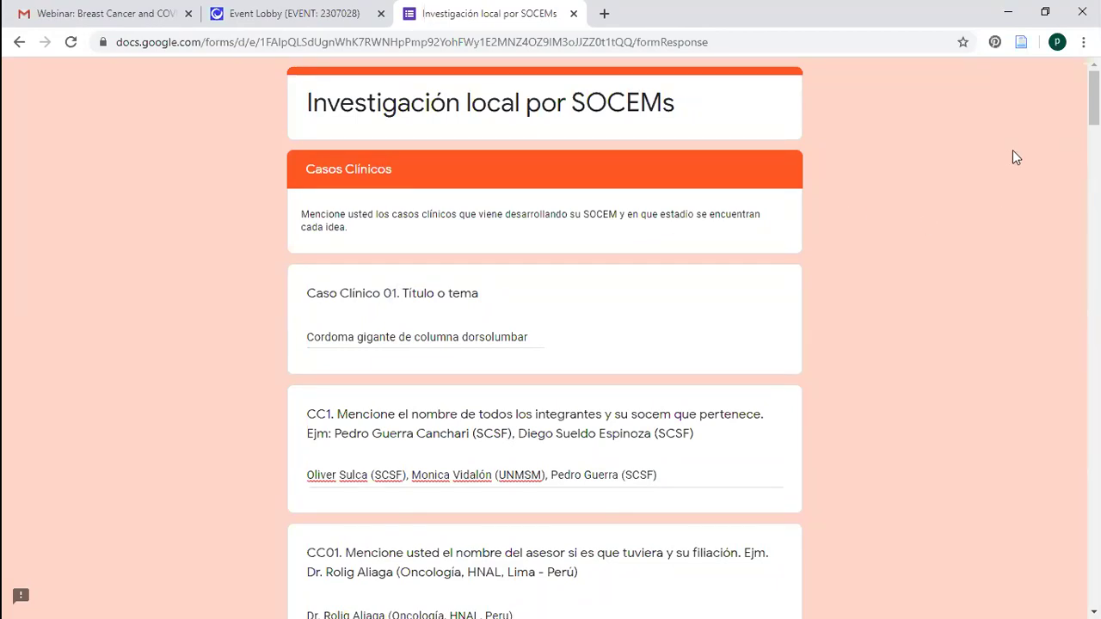
Insert a fourth member tagged (SCSF) before the last name in the members answer
scroll(692, 338, down, 2)
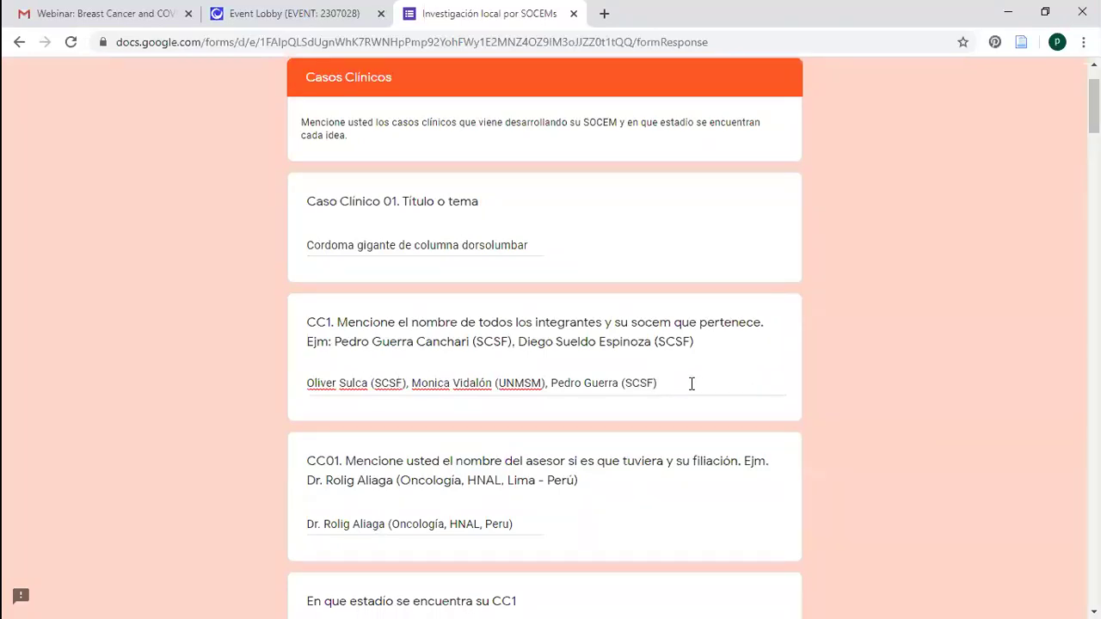
click(553, 386)
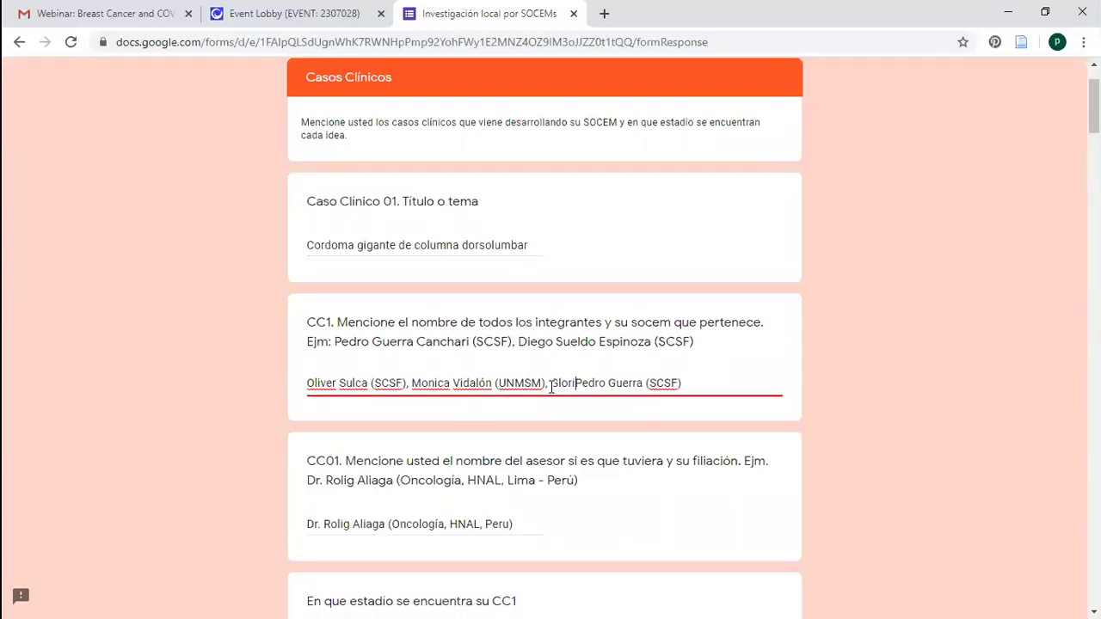
text((SCSF),)
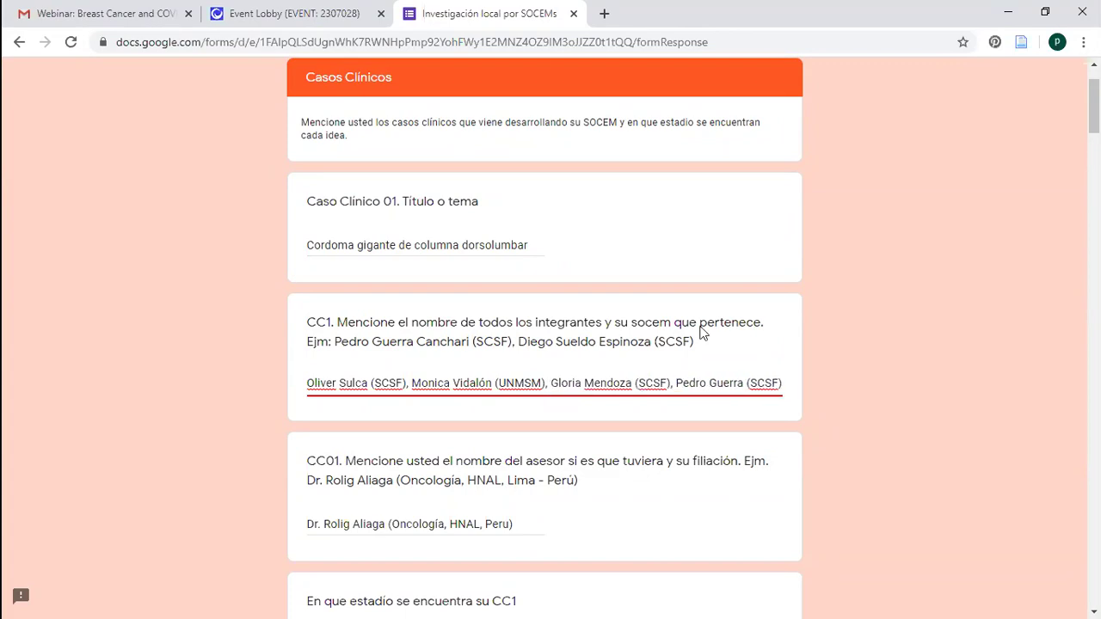
click(891, 158)
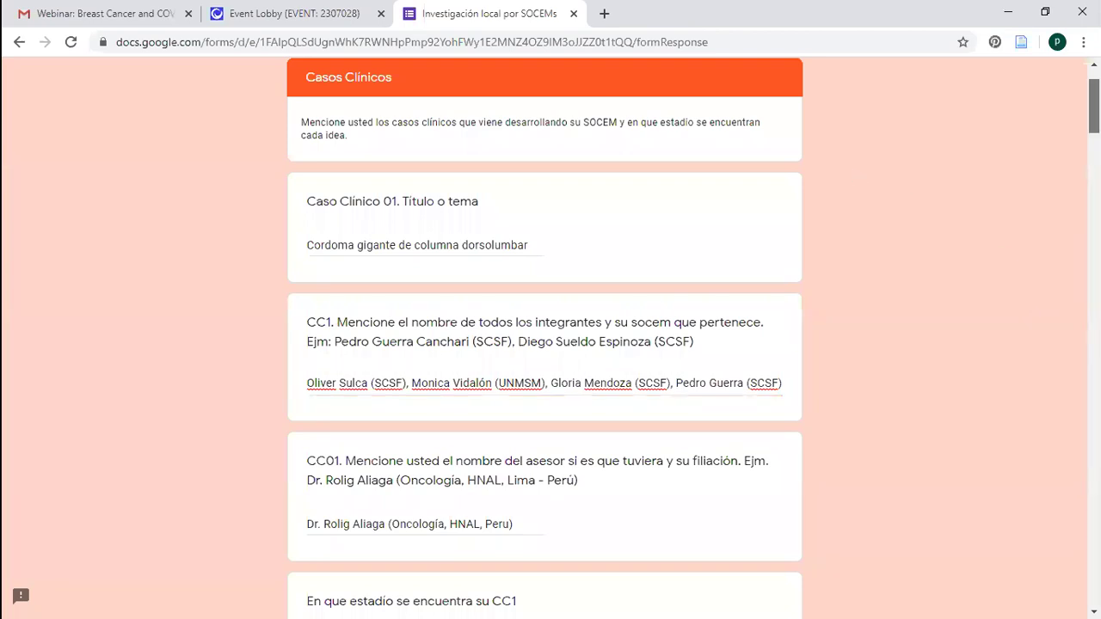
scroll(503, 225, down, 2)
scroll(503, 225, down, 1)
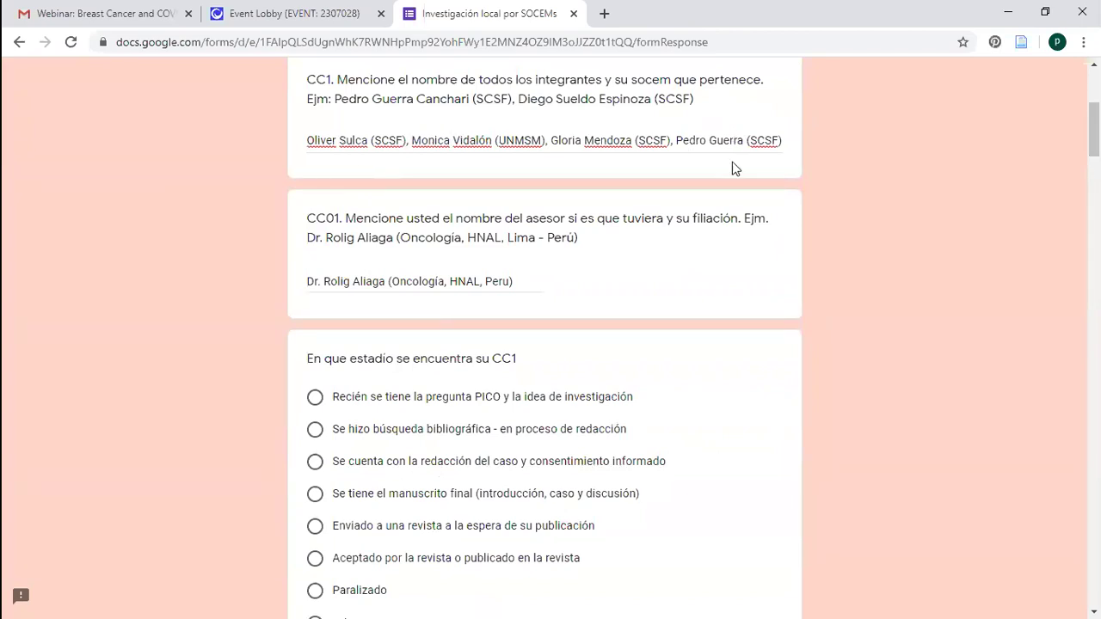
scroll(1093, 129, up, 1)
drag(1093, 129, 1093, 126)
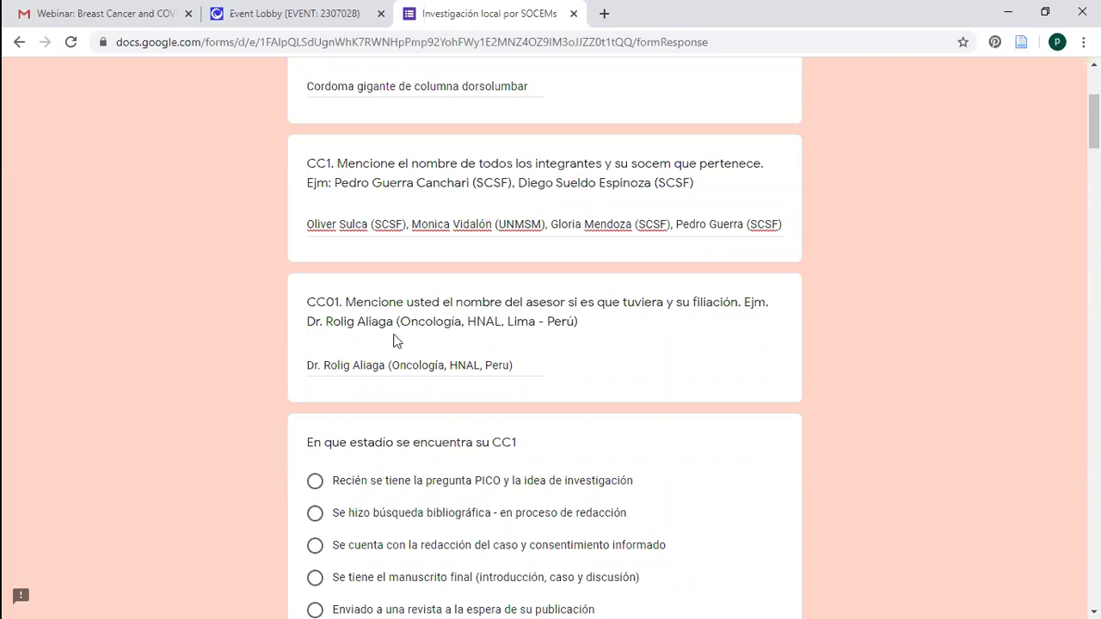
Scroll down to the 'En que estadio se encuentra su CC1' question and look over its label
scroll(550, 344, down, 1)
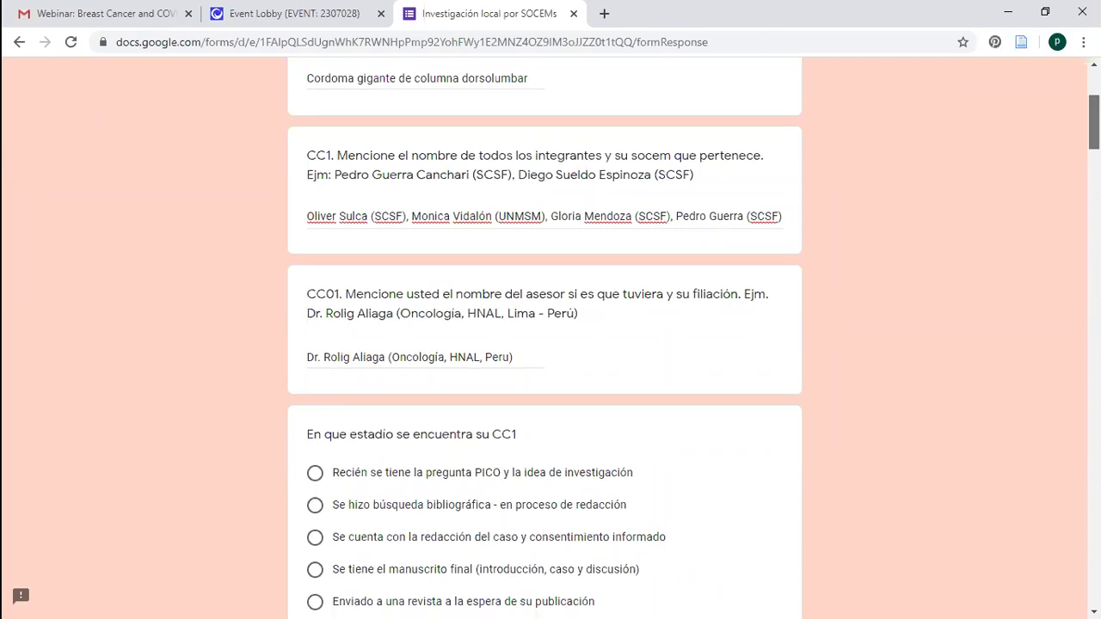
scroll(544, 335, down, 2)
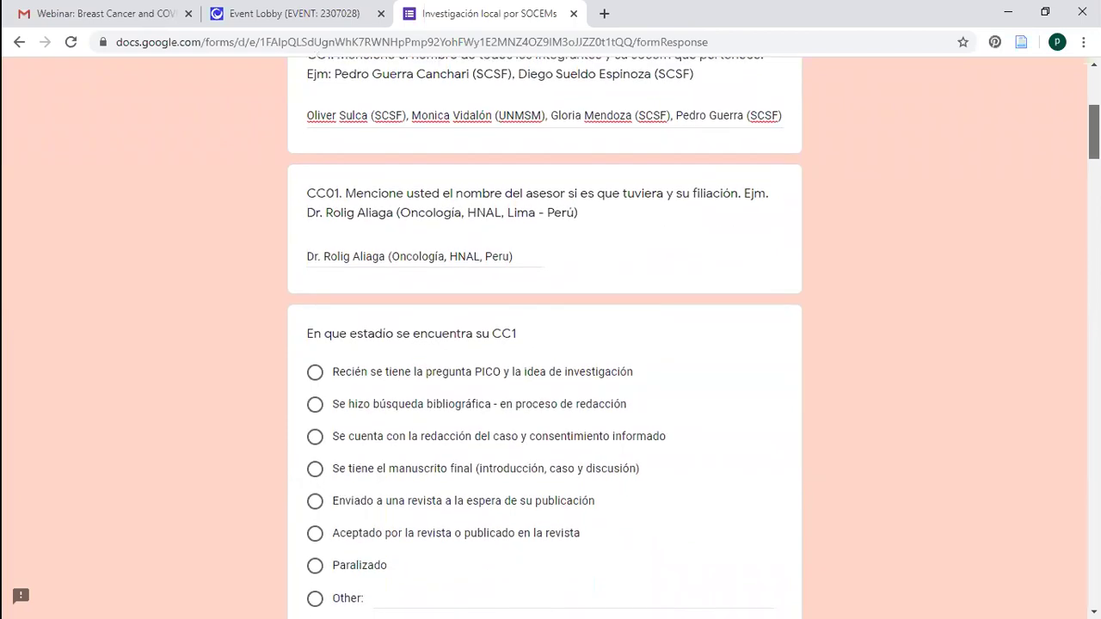
scroll(544, 335, down, 3)
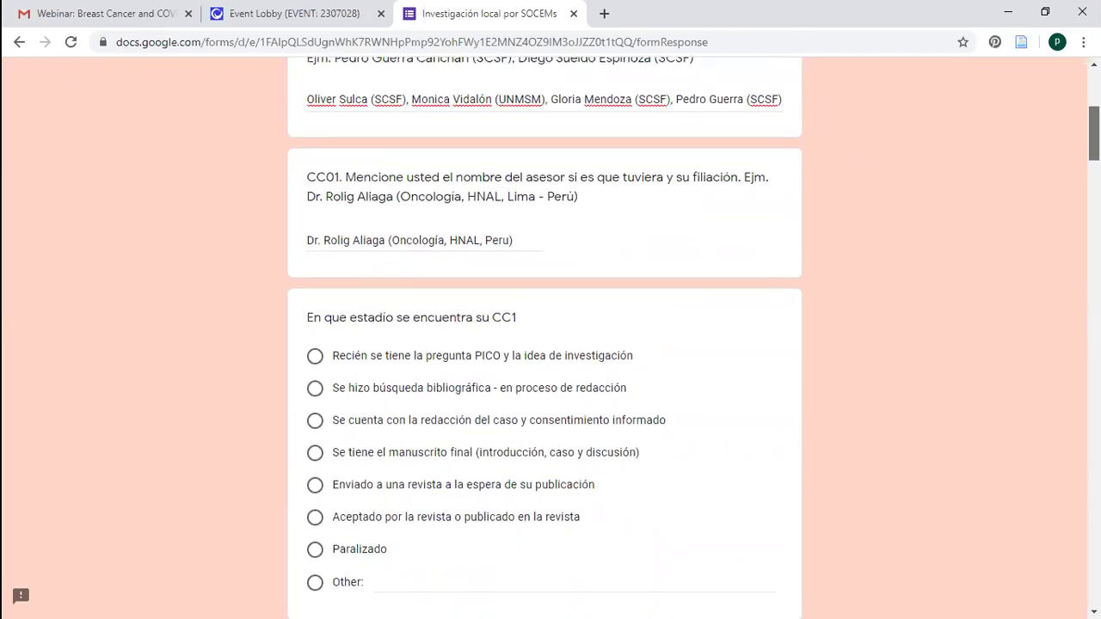
scroll(545, 336, down, 1)
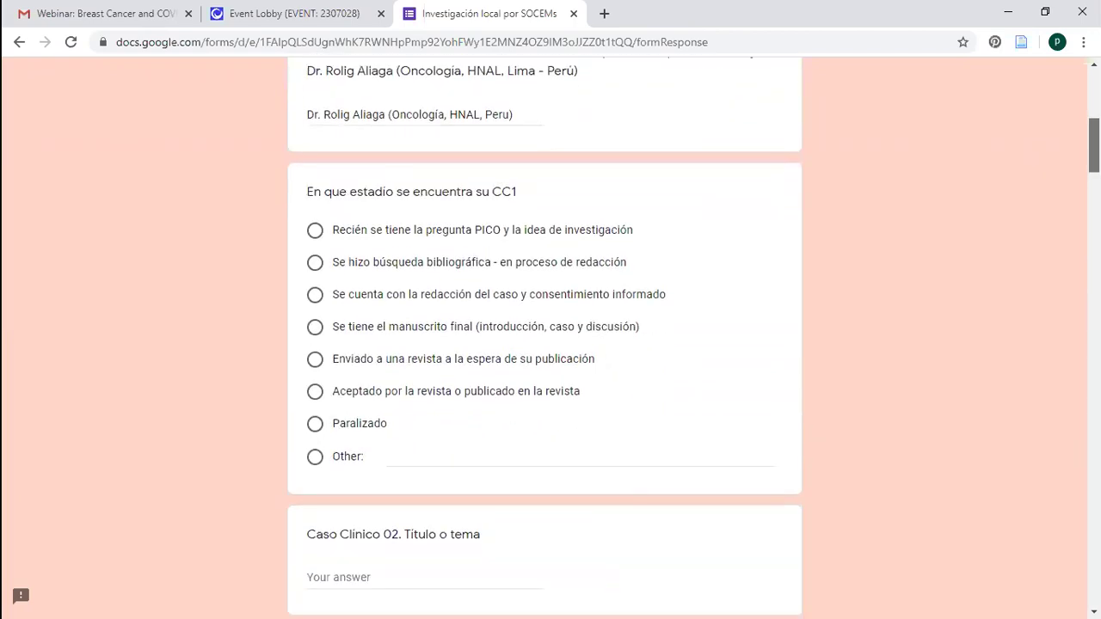
scroll(478, 146, down, 2)
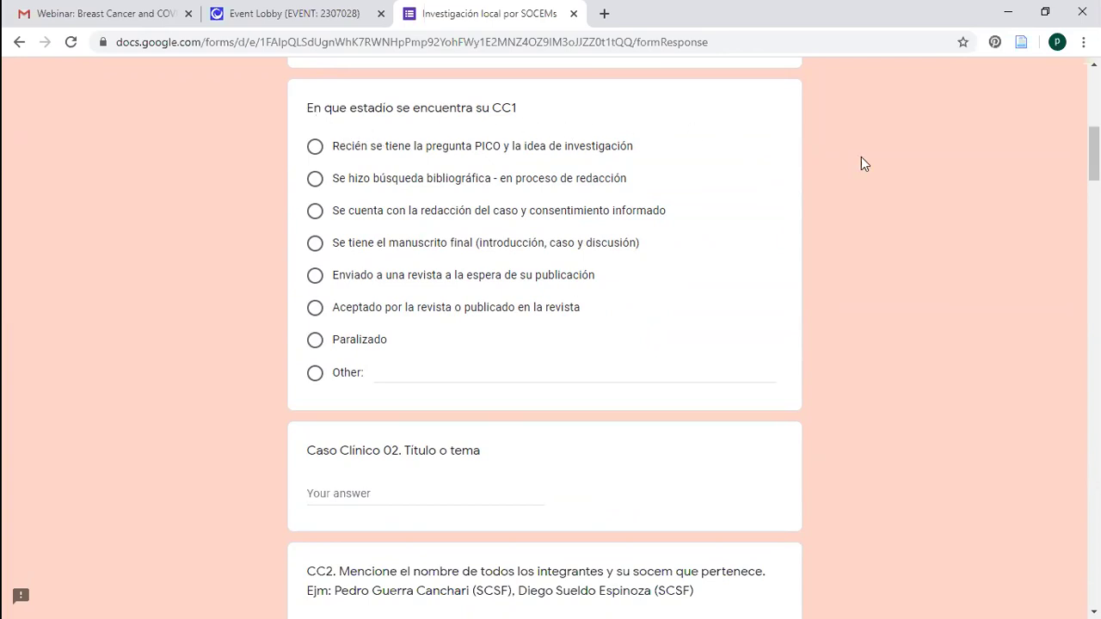
scroll(545, 336, up, 5)
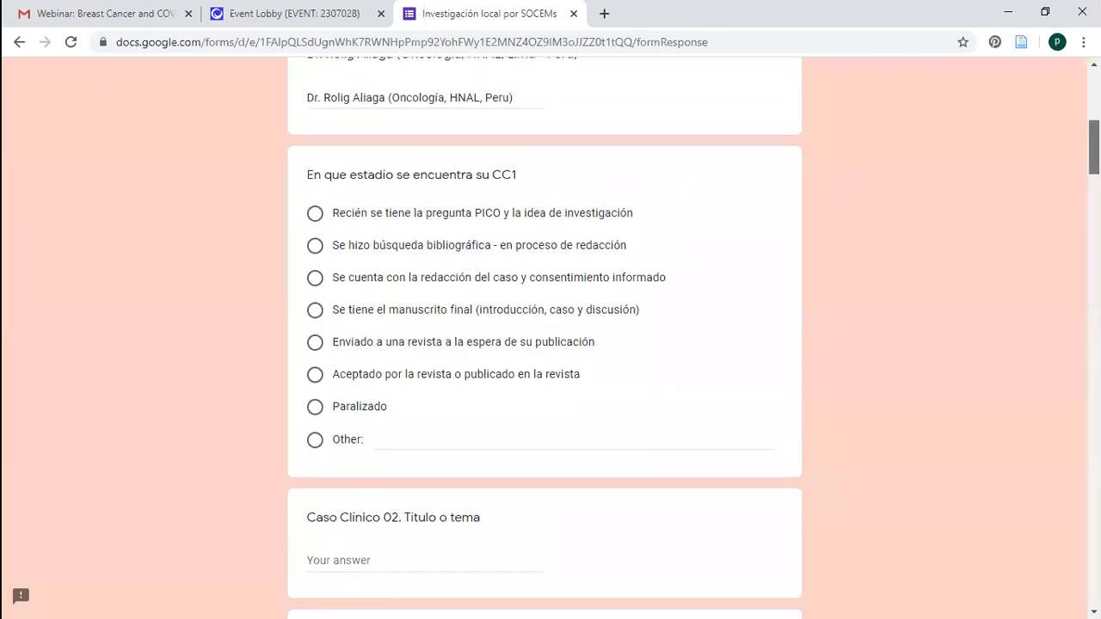
scroll(513, 246, down, 3)
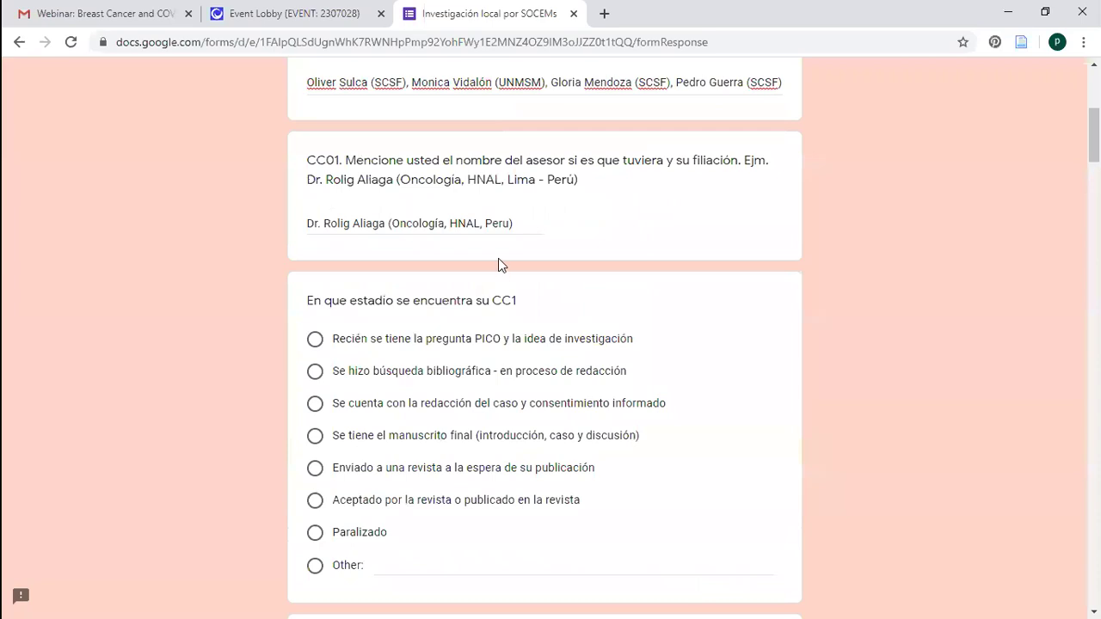
double_click(516, 301)
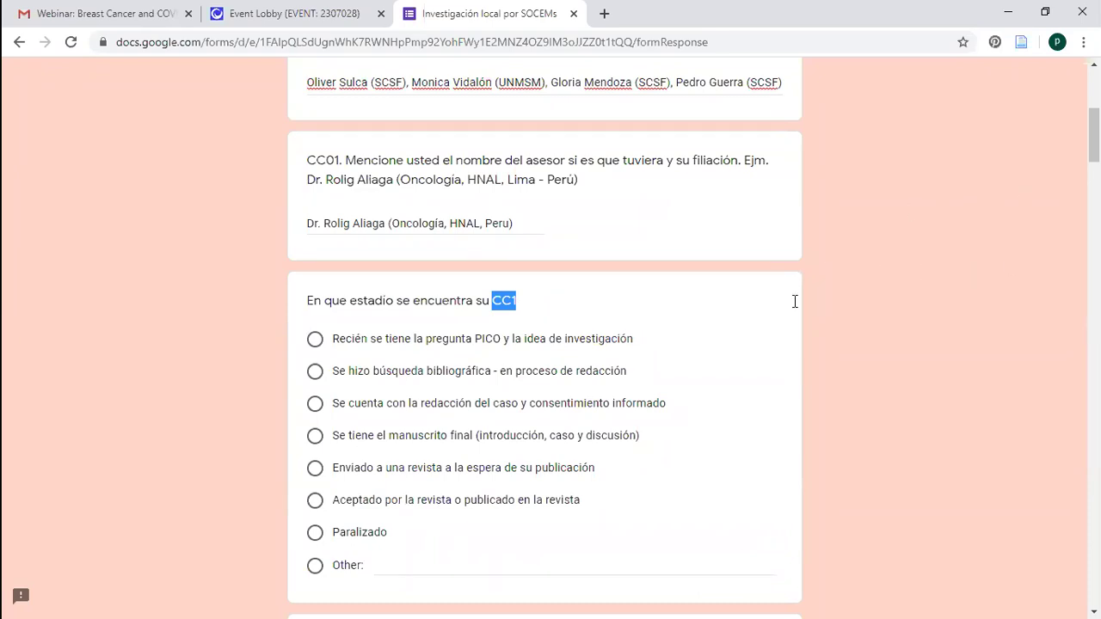
click(1072, 180)
scroll(977, 186, down, 2)
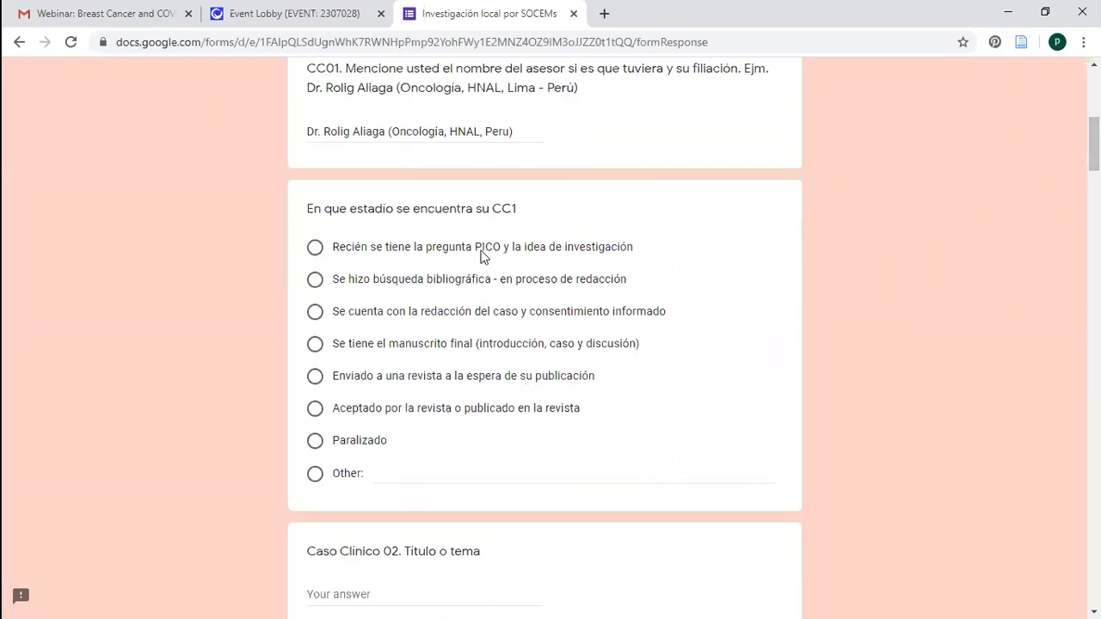
Try each CC1 stage option in turn, ending on 'Se tiene el manuscrito final (introducción, caso y discusión)'
double_click(497, 249)
click(498, 251)
click(320, 291)
click(315, 313)
click(314, 344)
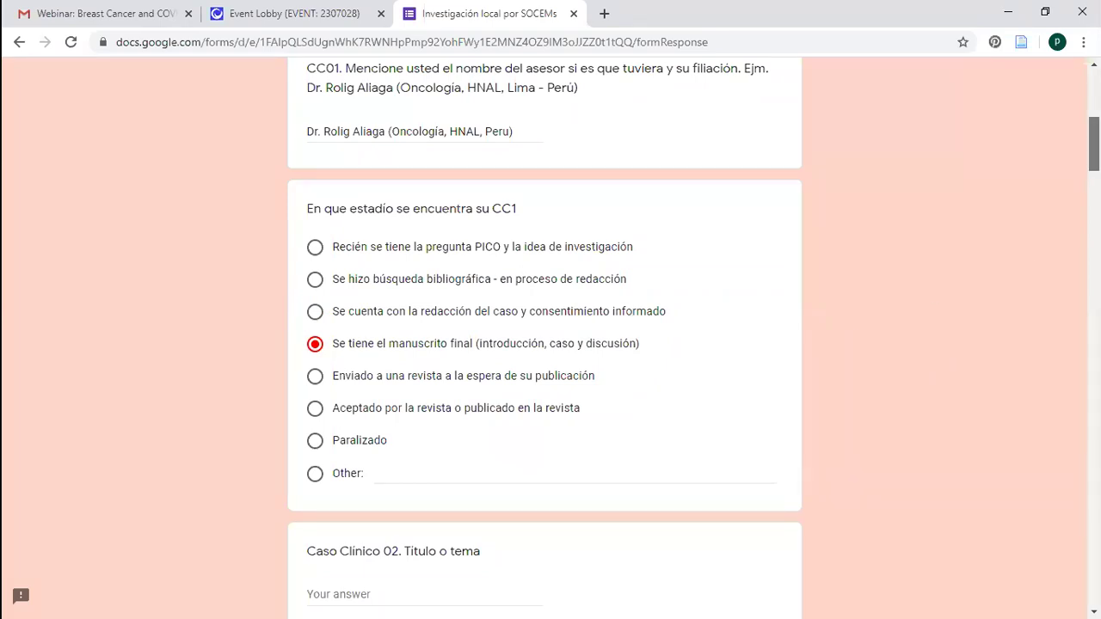
Try the journal-submitted and accepted/published CC1 stages, then settle on 'Paralizado'
scroll(544, 335, down, 1)
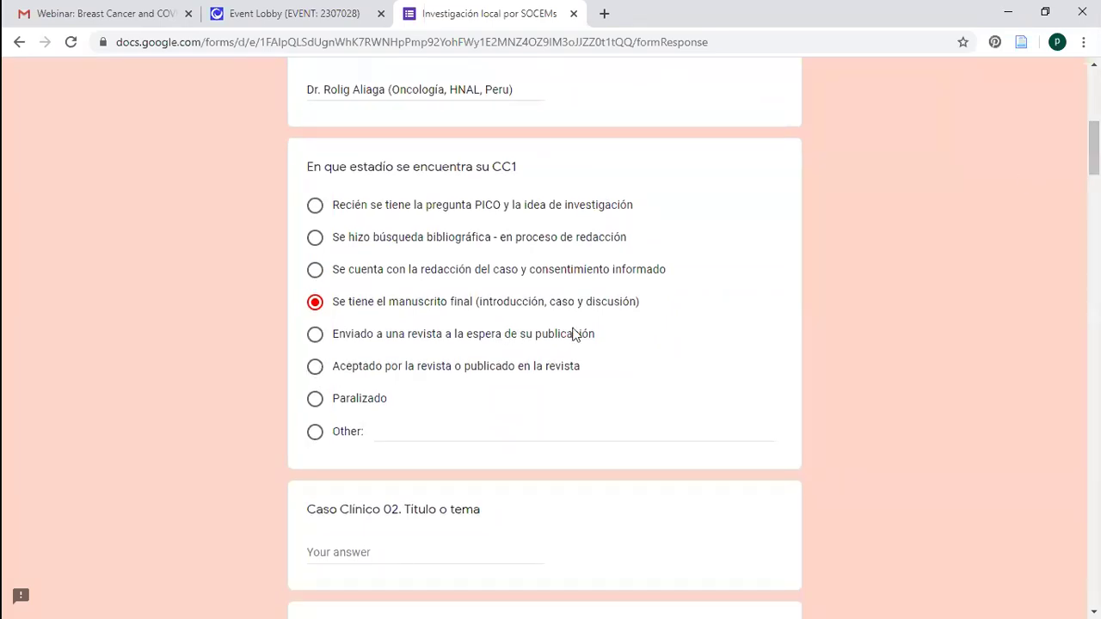
click(315, 341)
click(315, 368)
click(319, 335)
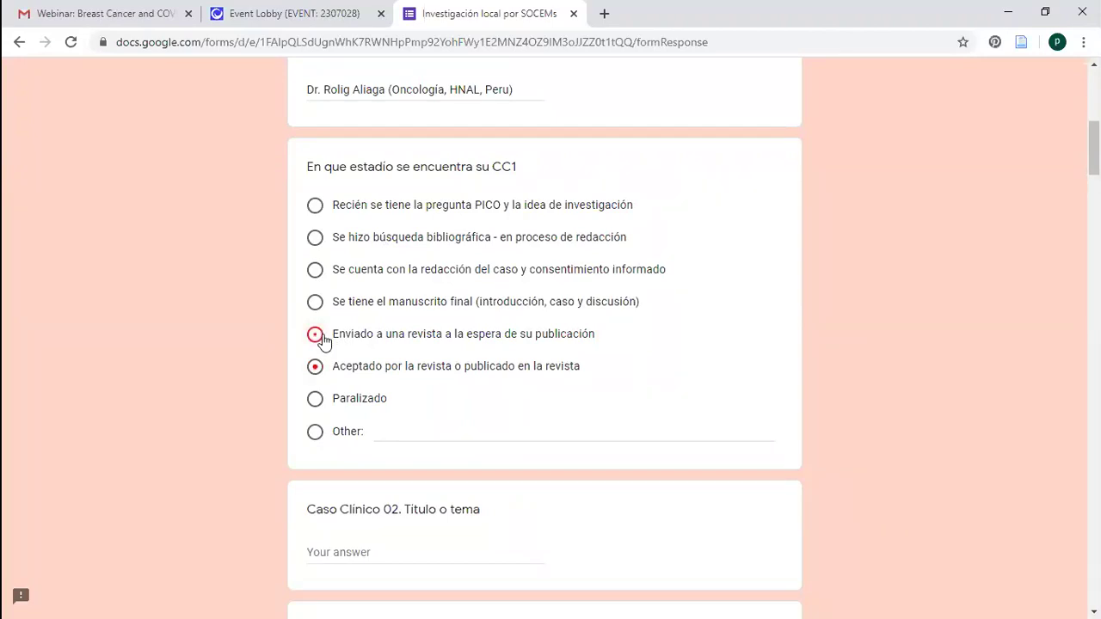
click(312, 400)
drag(393, 168, 988, 258)
click(988, 259)
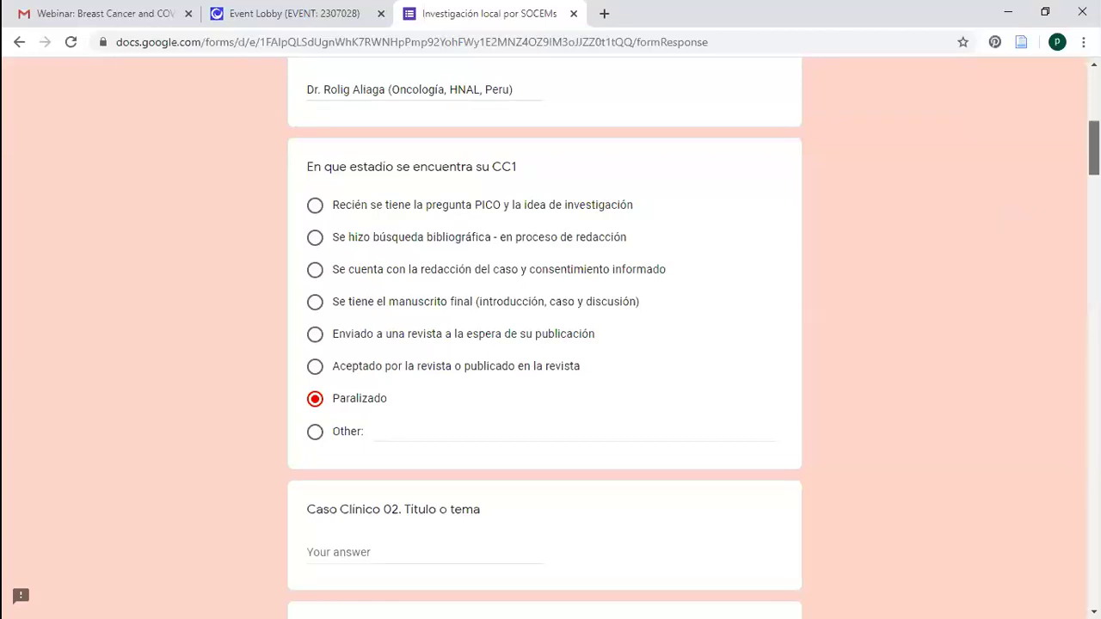
scroll(691, 386, down, 2)
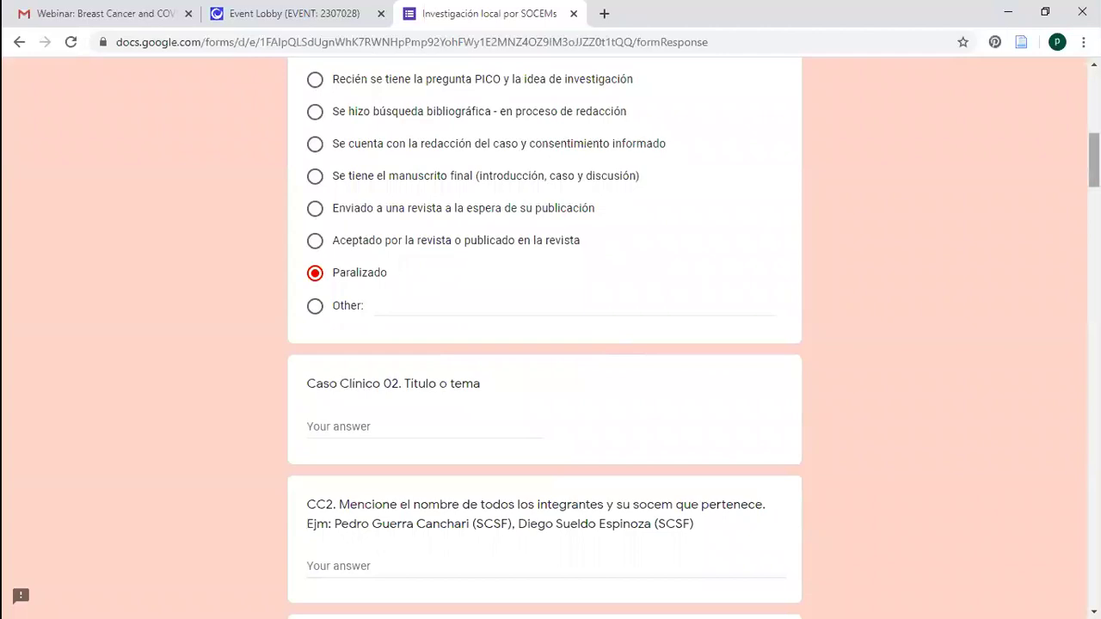
scroll(544, 344, down, 10)
scroll(544, 344, down, 6)
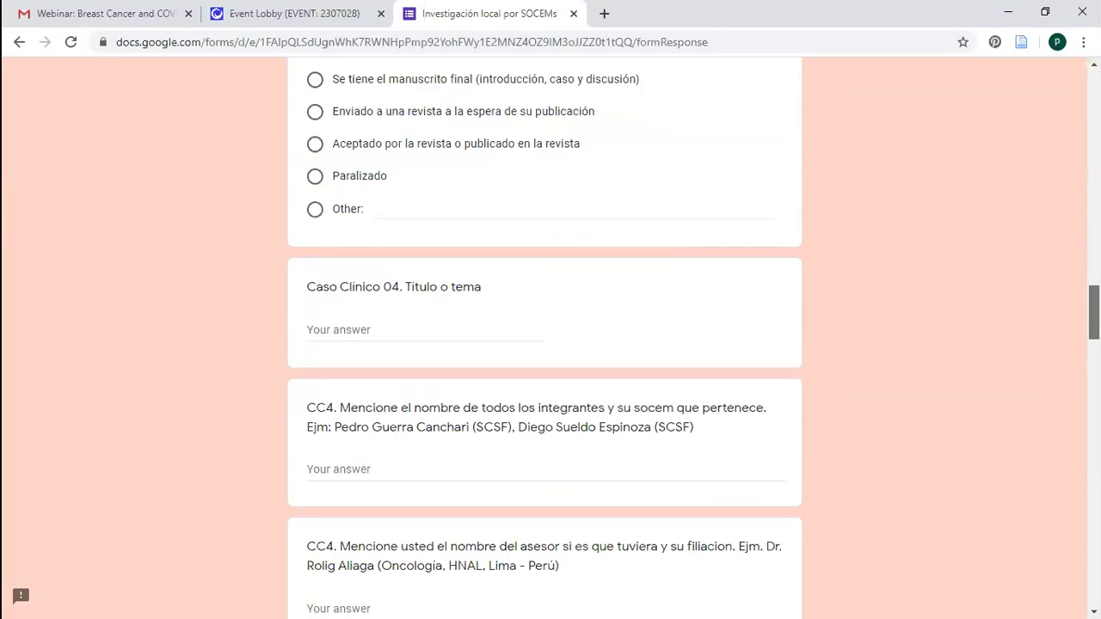
scroll(998, 258, down, 15)
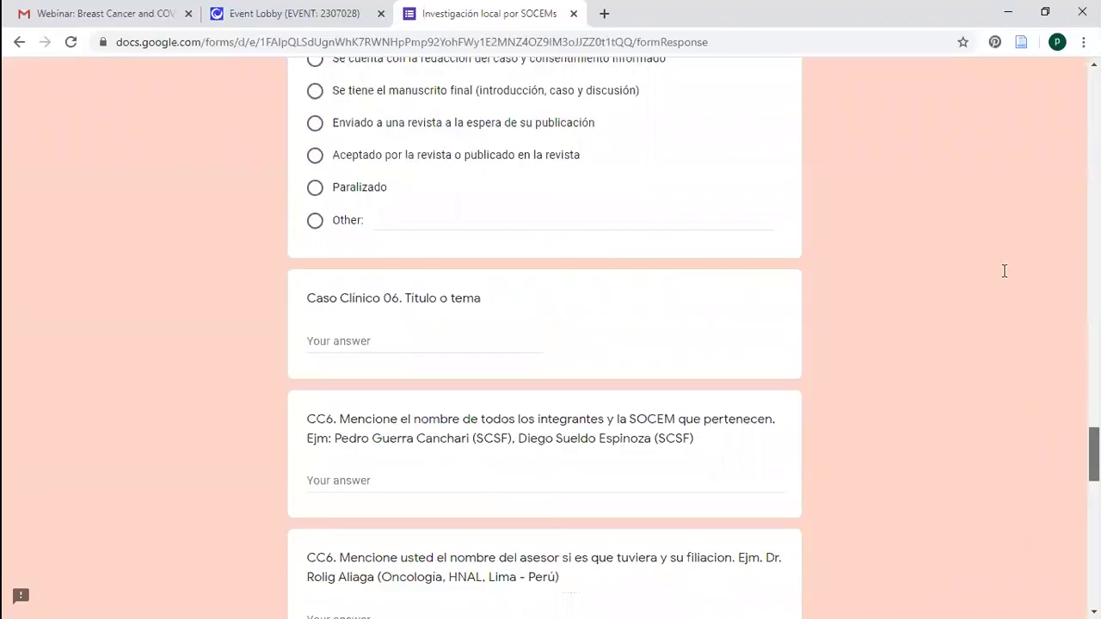
scroll(991, 203, down, 10)
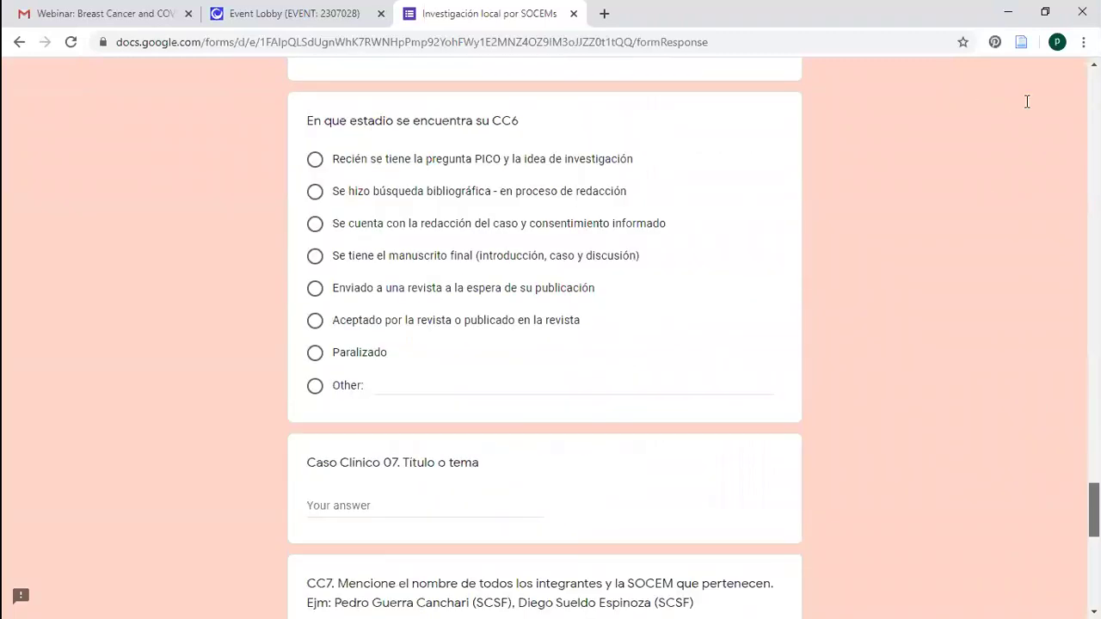
scroll(1049, 101, down, 1)
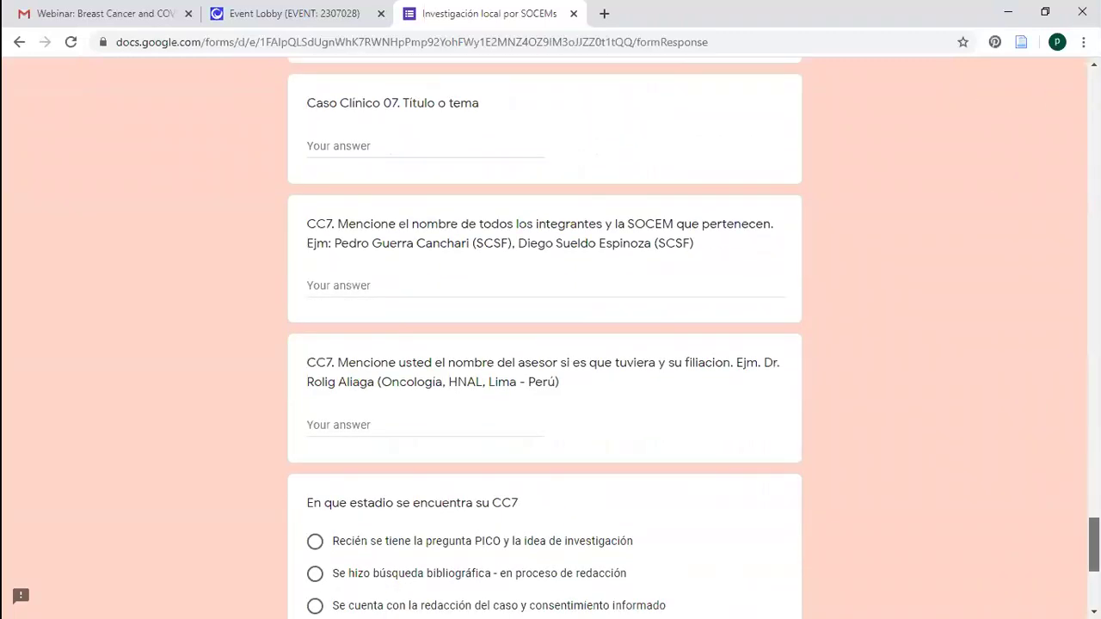
scroll(544, 344, down, 5)
scroll(545, 344, up, 20)
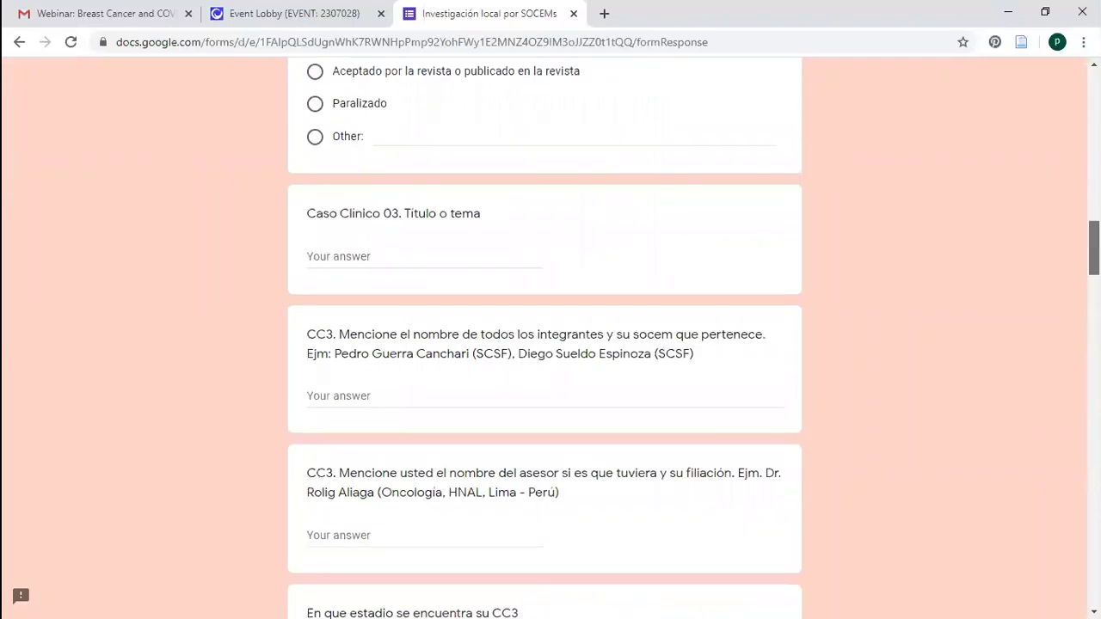
scroll(1050, 344, down, 20)
scroll(971, 153, up, 20)
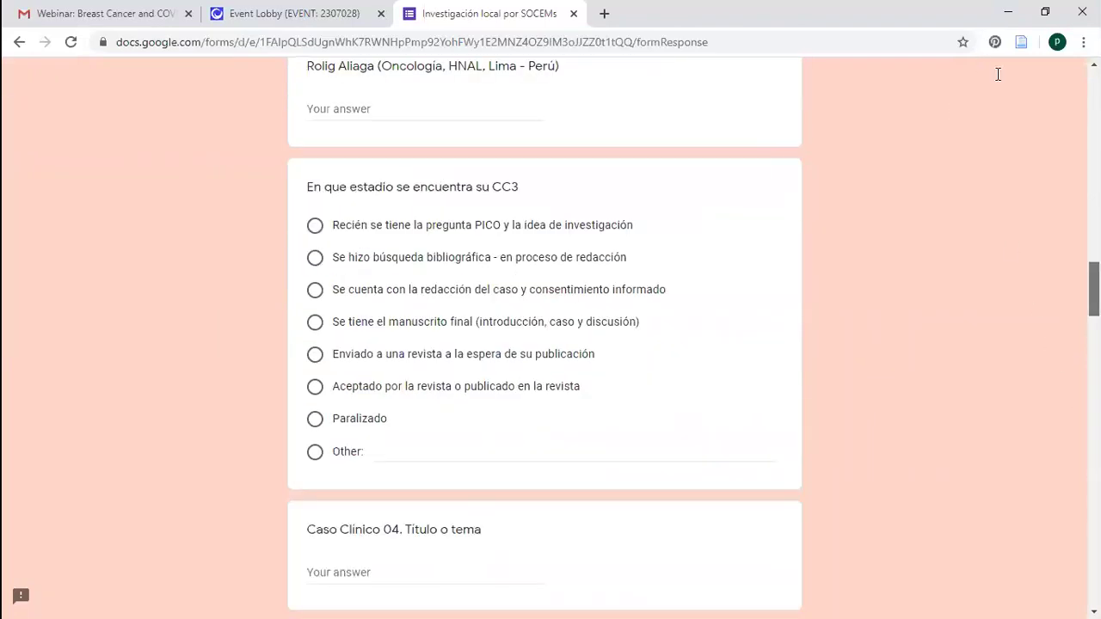
scroll(1062, 73, up, 15)
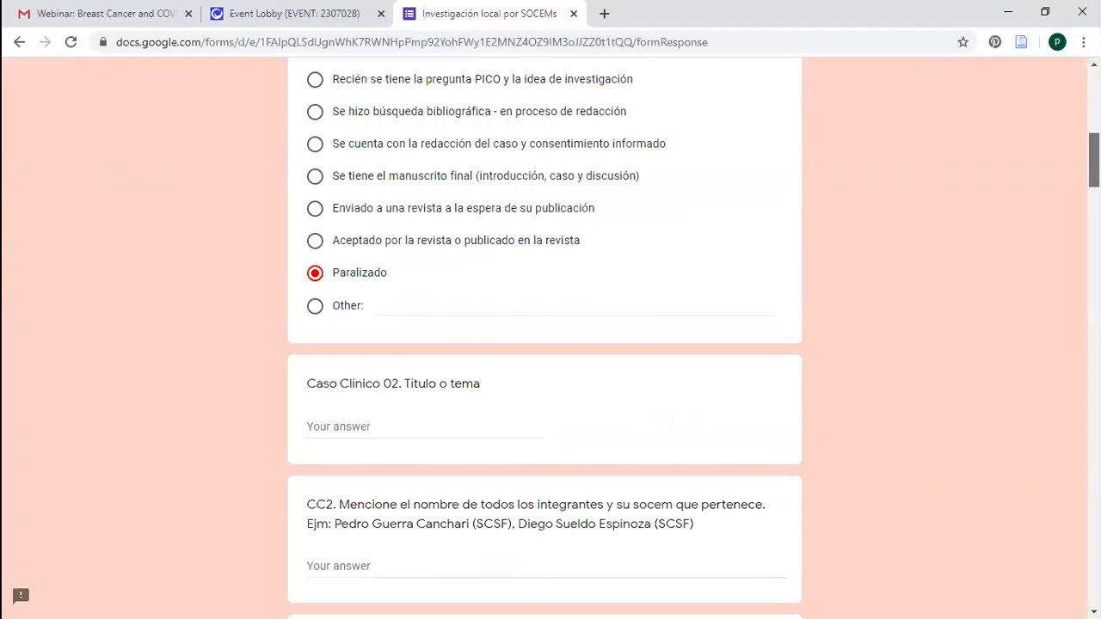
scroll(544, 344, down, 11)
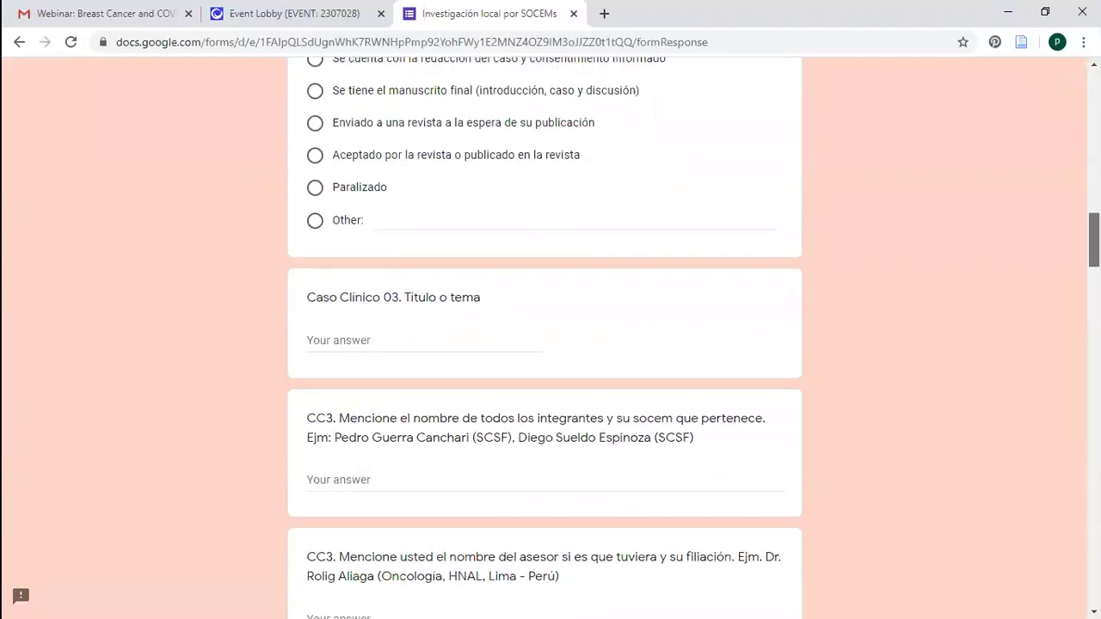
scroll(544, 344, down, 14)
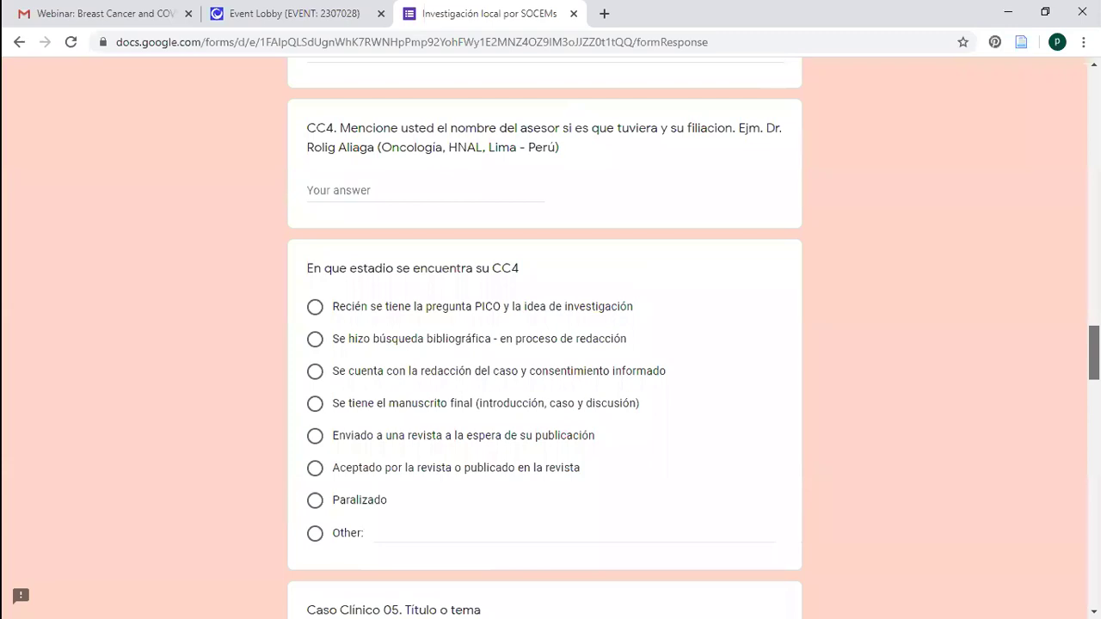
scroll(544, 344, down, 10)
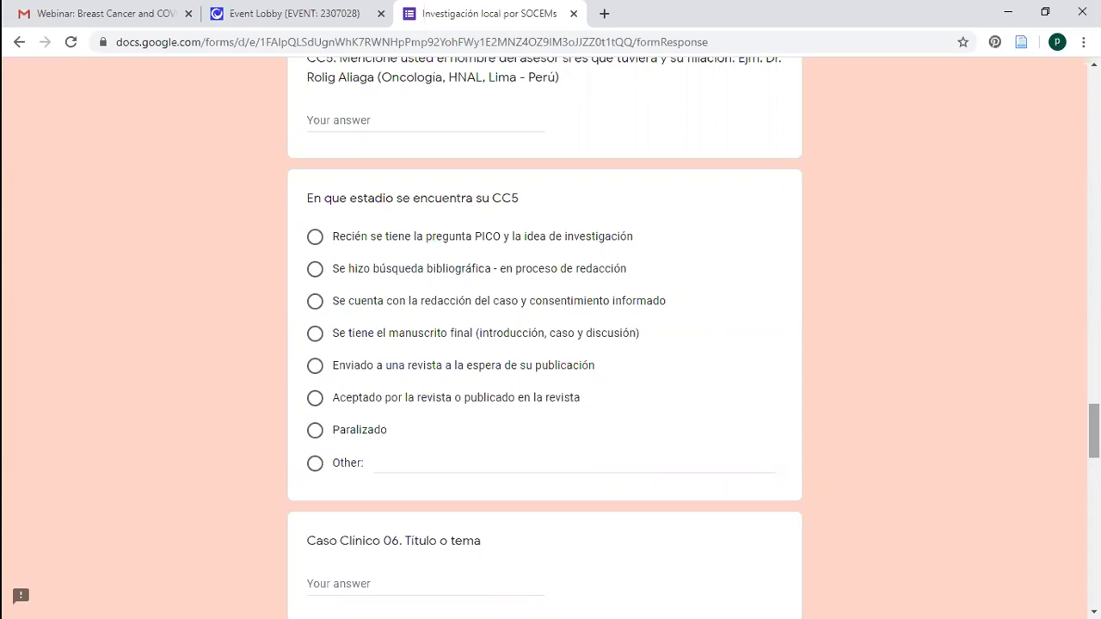
scroll(545, 344, down, 4)
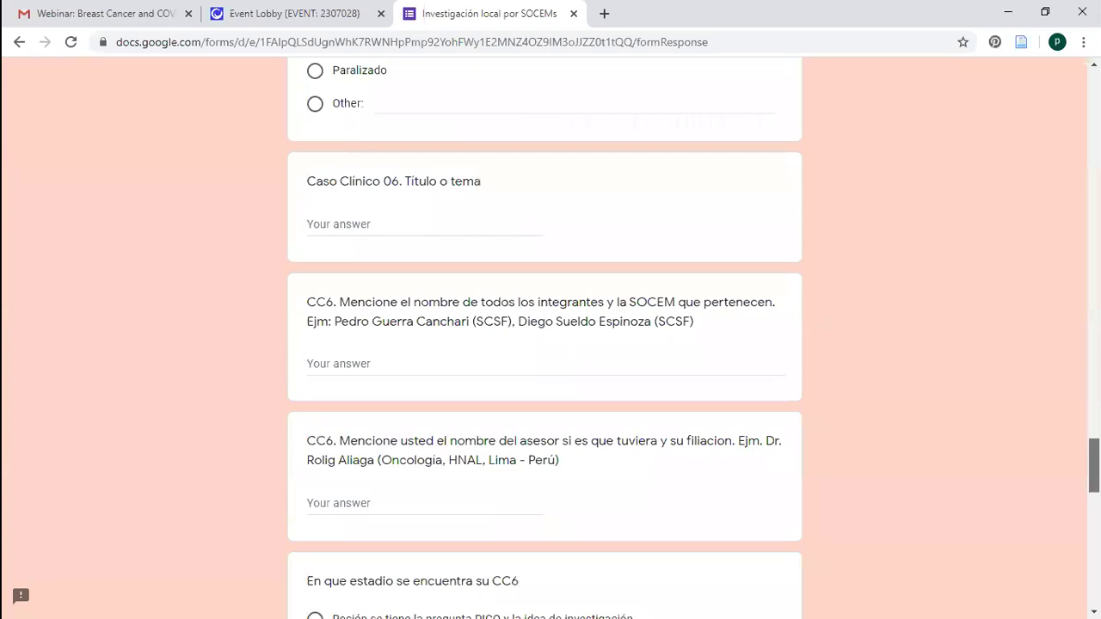
scroll(1032, 189, down, 10)
scroll(1000, 81, up, 20)
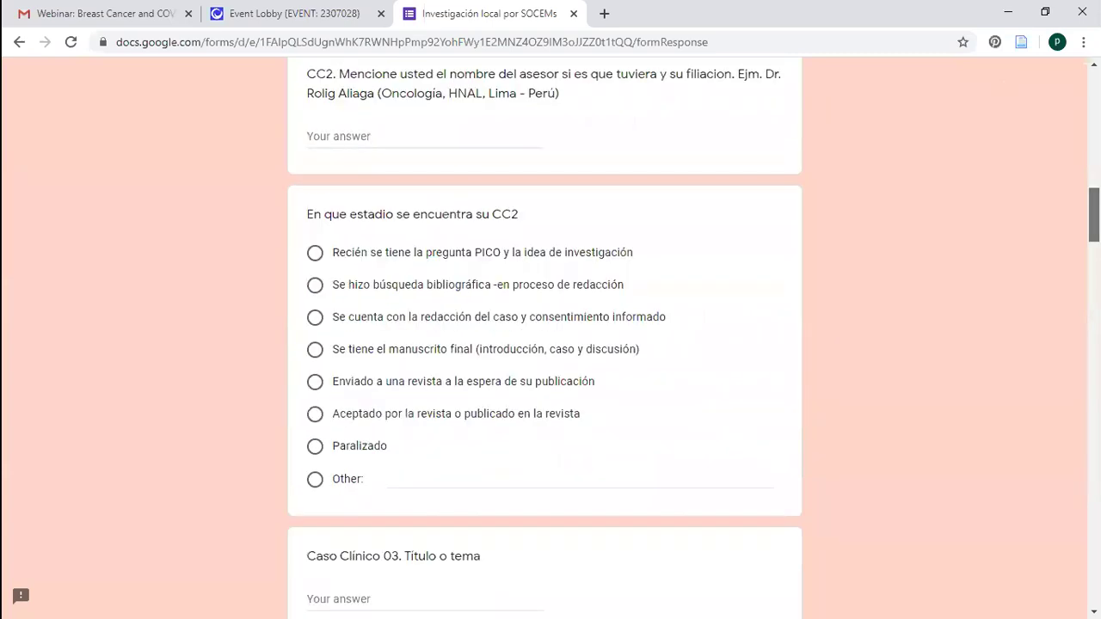
scroll(650, 189, down, 20)
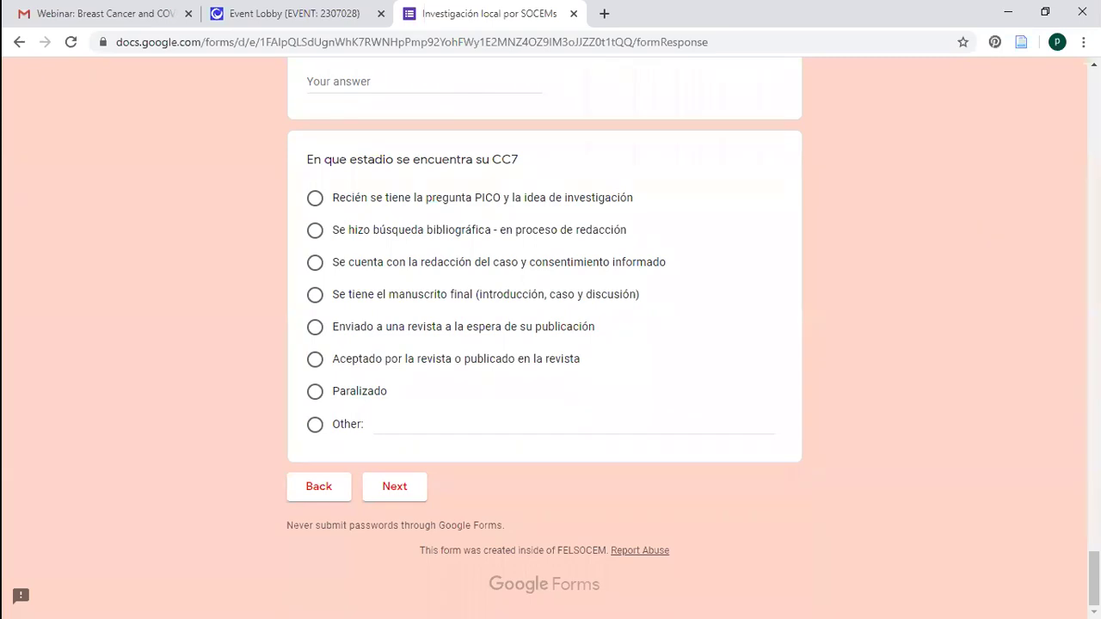
scroll(544, 344, up, 2)
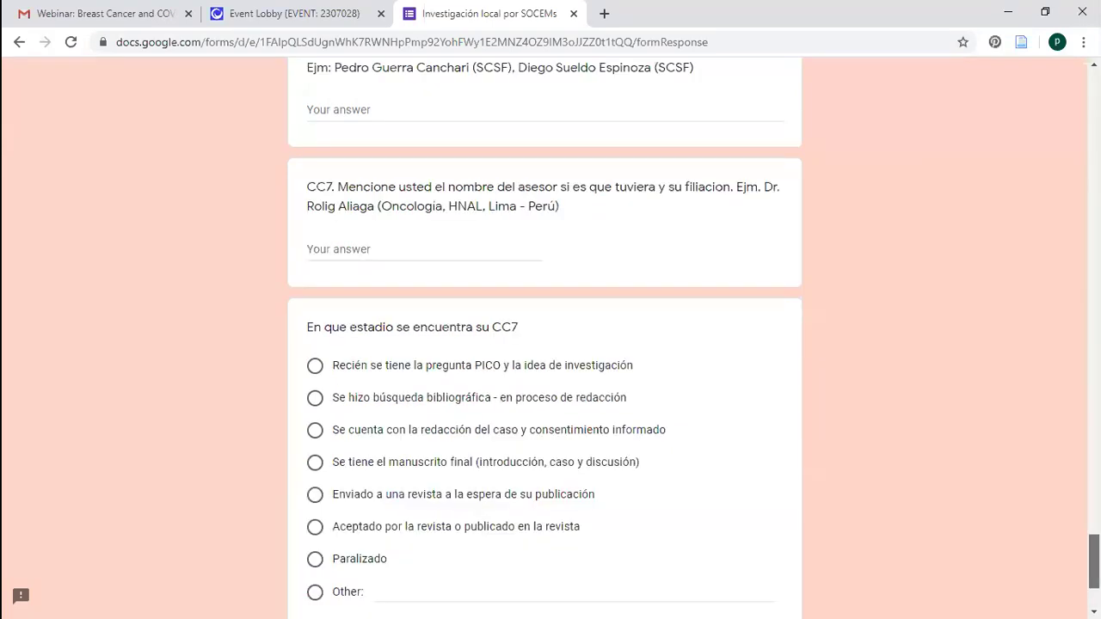
scroll(1049, 427, up, 17)
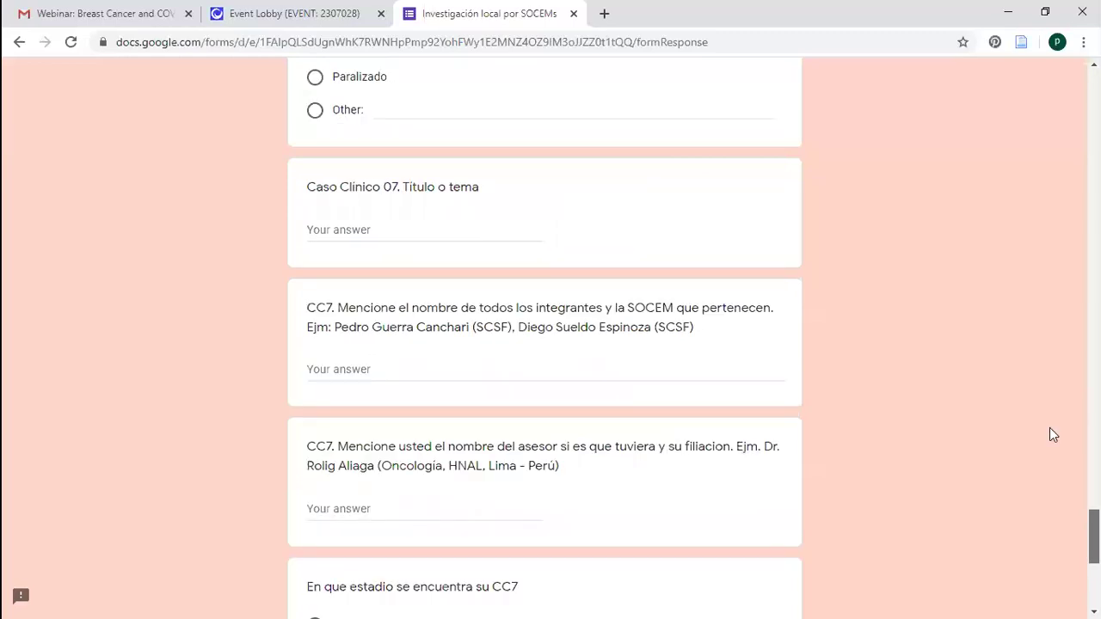
scroll(1006, 206, up, 15)
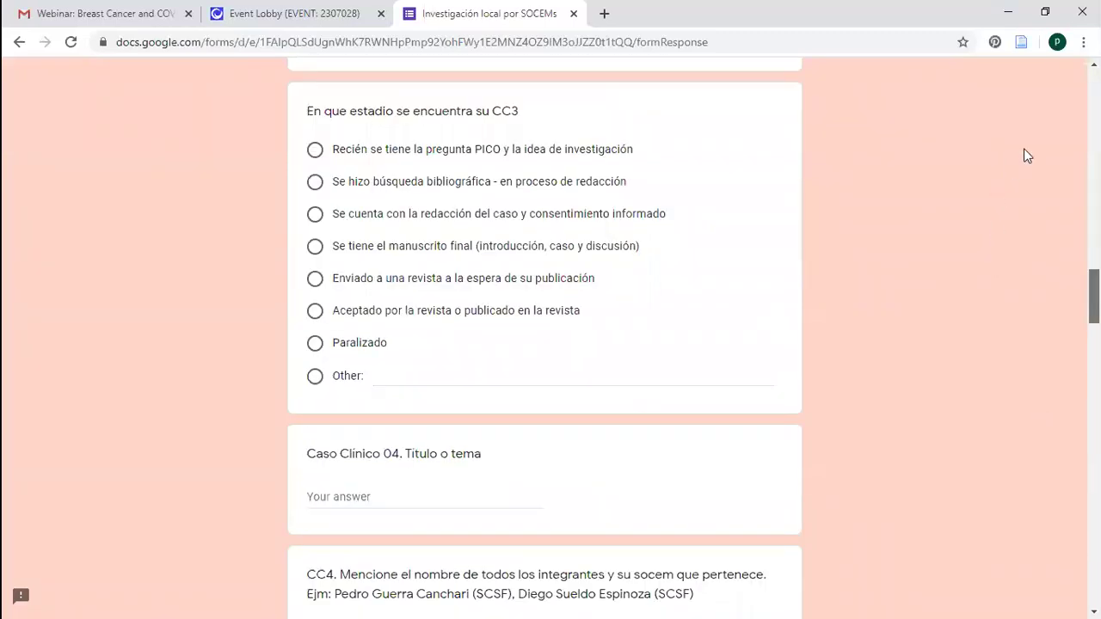
scroll(1032, 146, up, 10)
scroll(550, 335, up, 10)
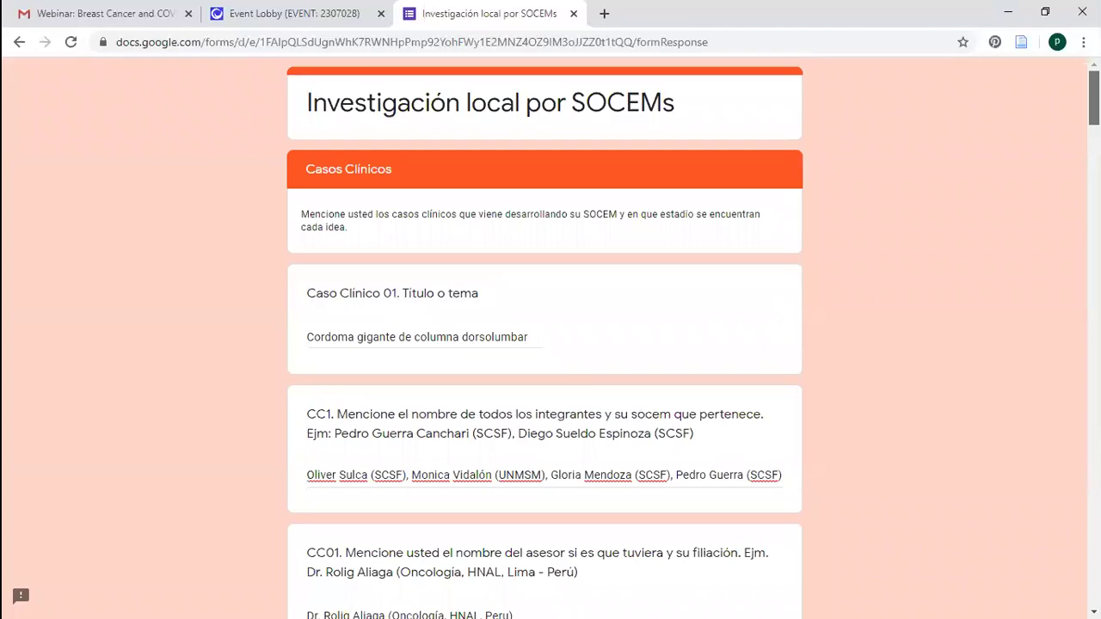
scroll(877, 103, down, 20)
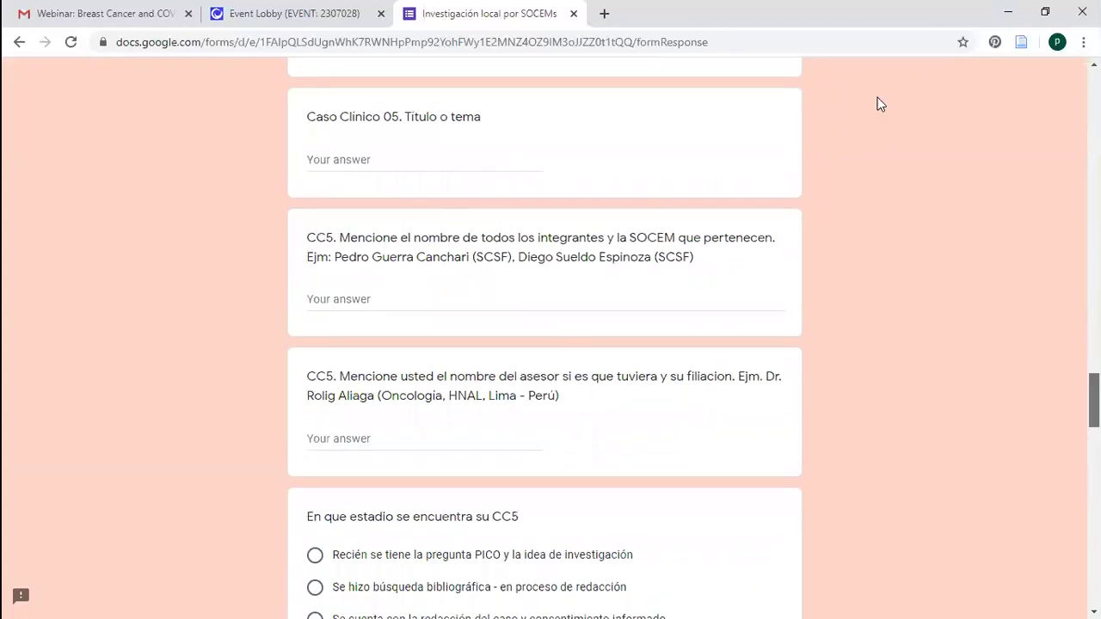
scroll(728, 394, down, 5)
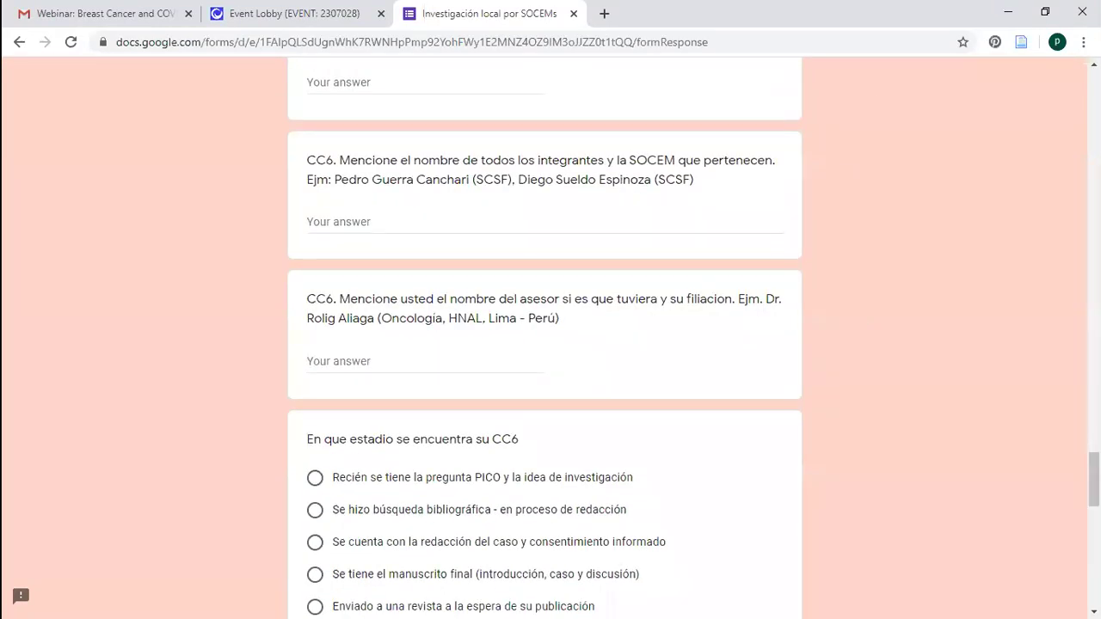
scroll(551, 335, up, 15)
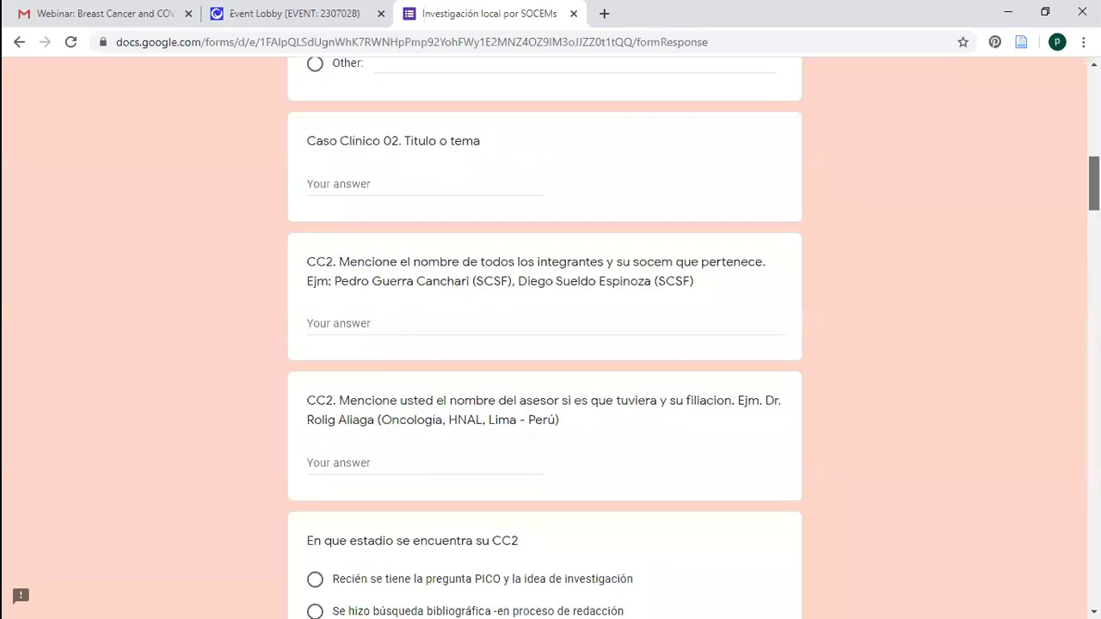
scroll(551, 335, down, 8)
scroll(551, 335, down, 8)
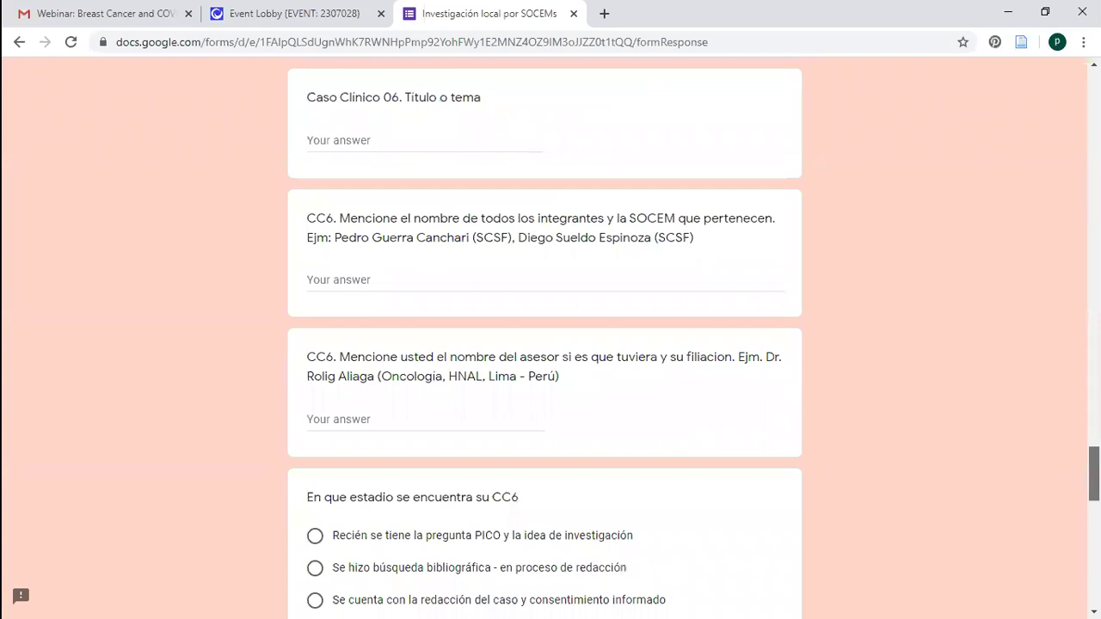
scroll(551, 335, down, 5)
scroll(551, 335, down, 1)
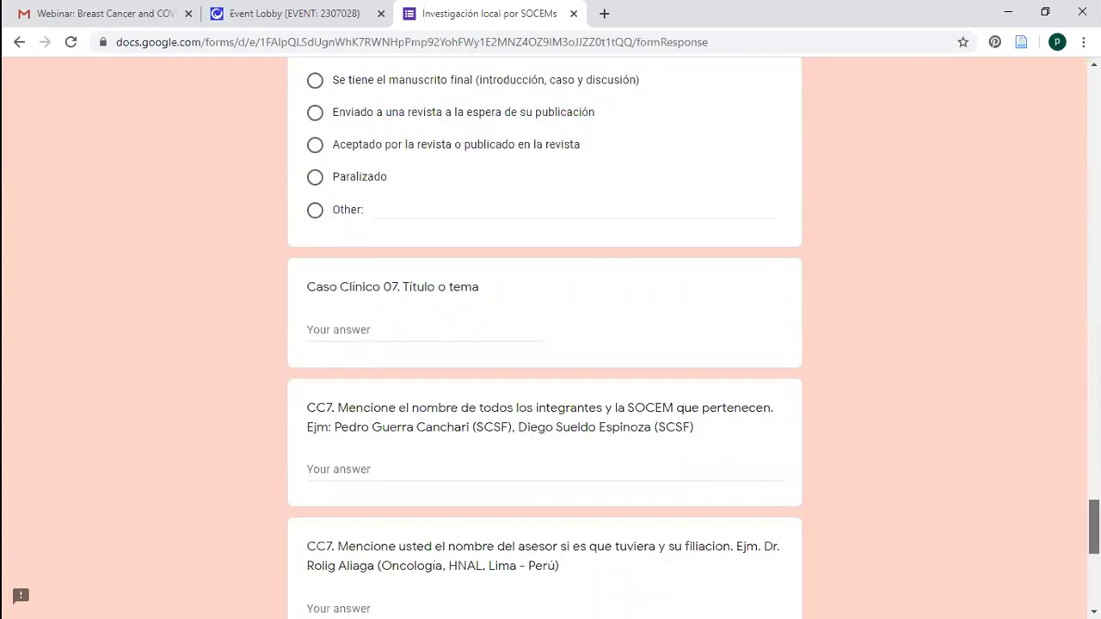
scroll(1066, 473, down, 7)
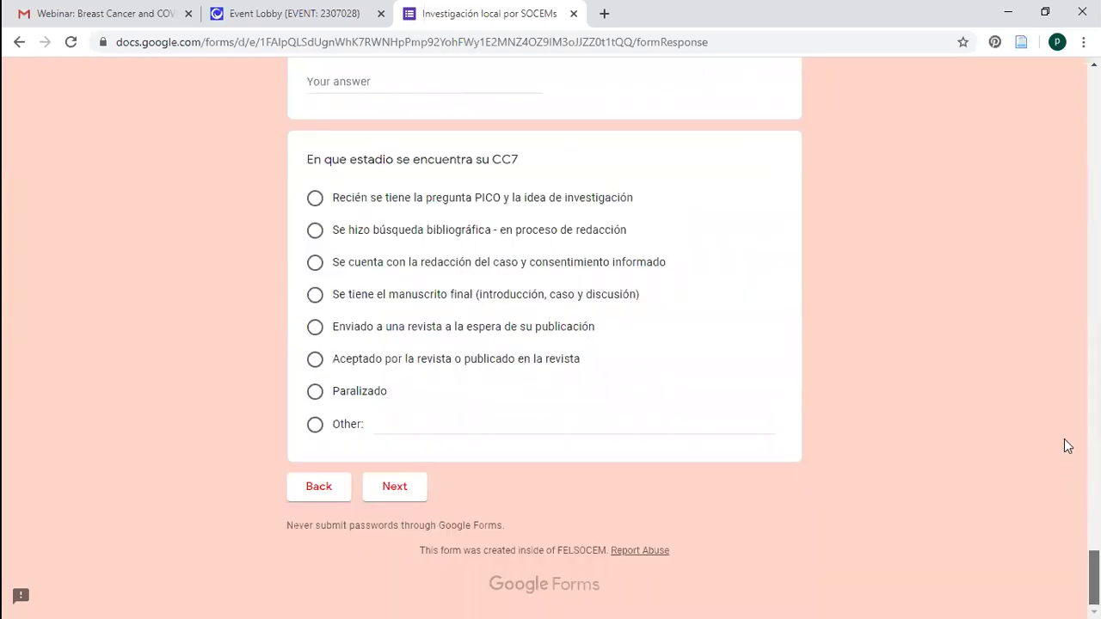
scroll(1067, 445, up, 15)
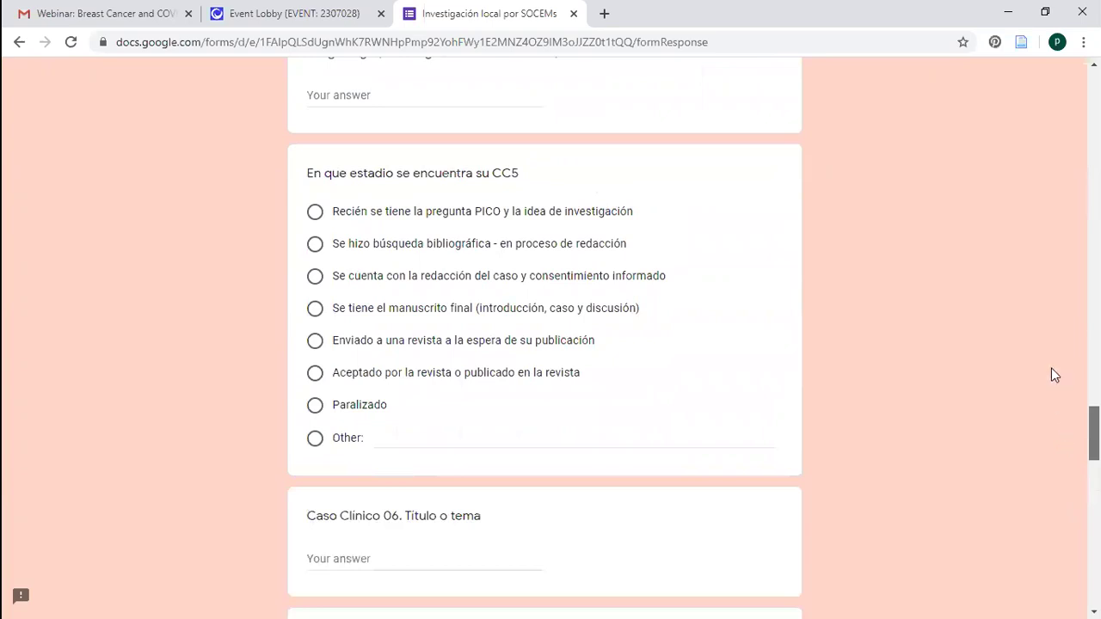
scroll(1049, 344, up, 12)
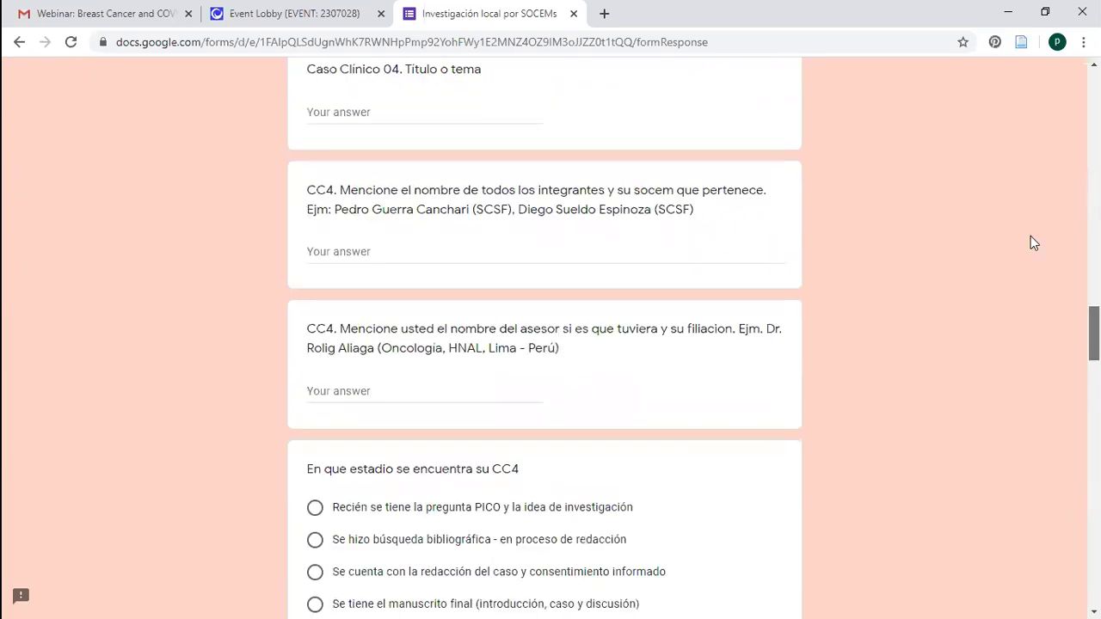
scroll(1036, 116, up, 20)
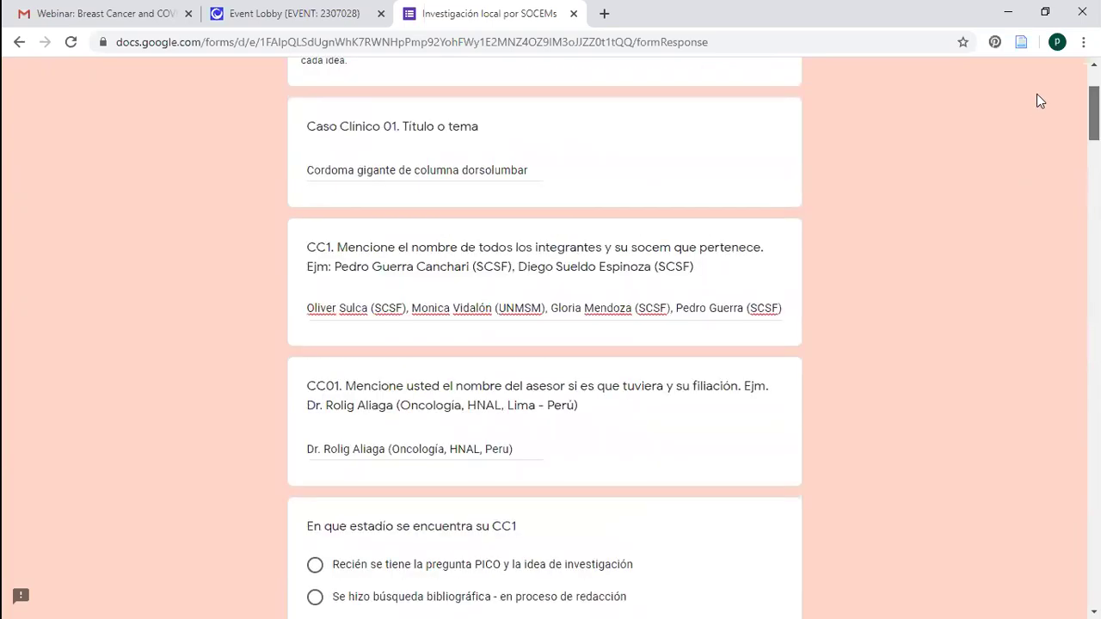
scroll(550, 344, up, 3)
scroll(550, 343, down, 11)
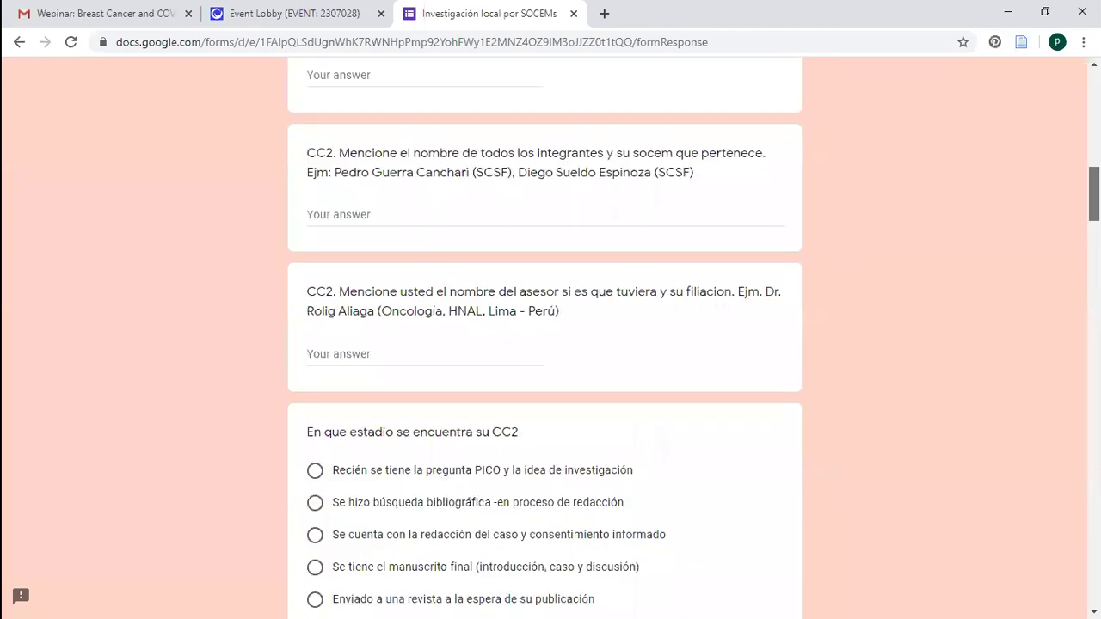
scroll(550, 344, down, 20)
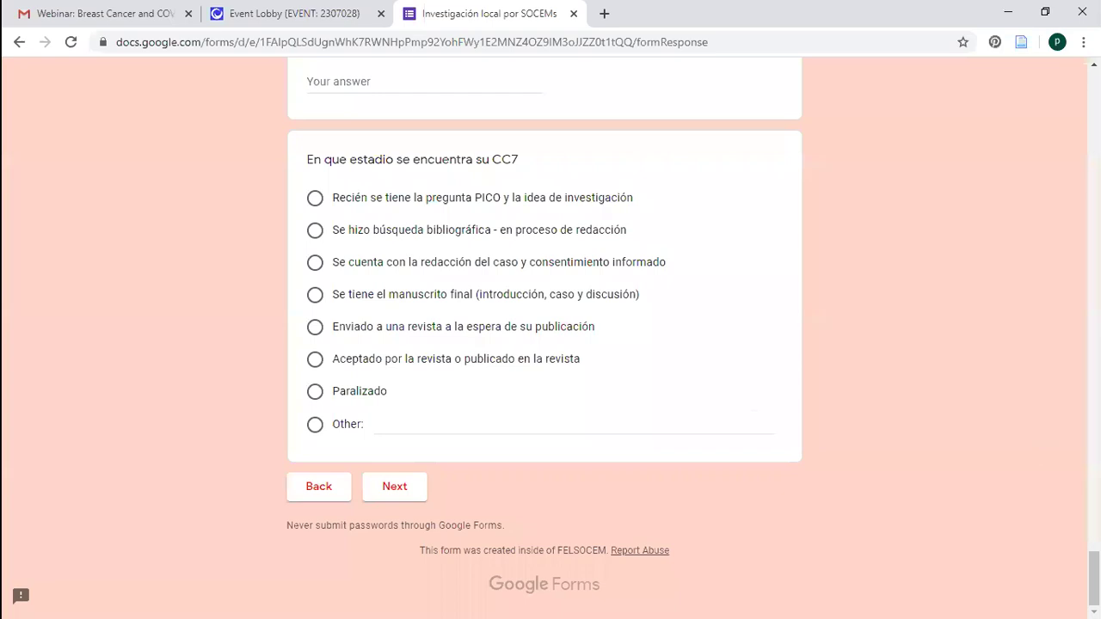
key(Home)
scroll(1057, 369, down, 10)
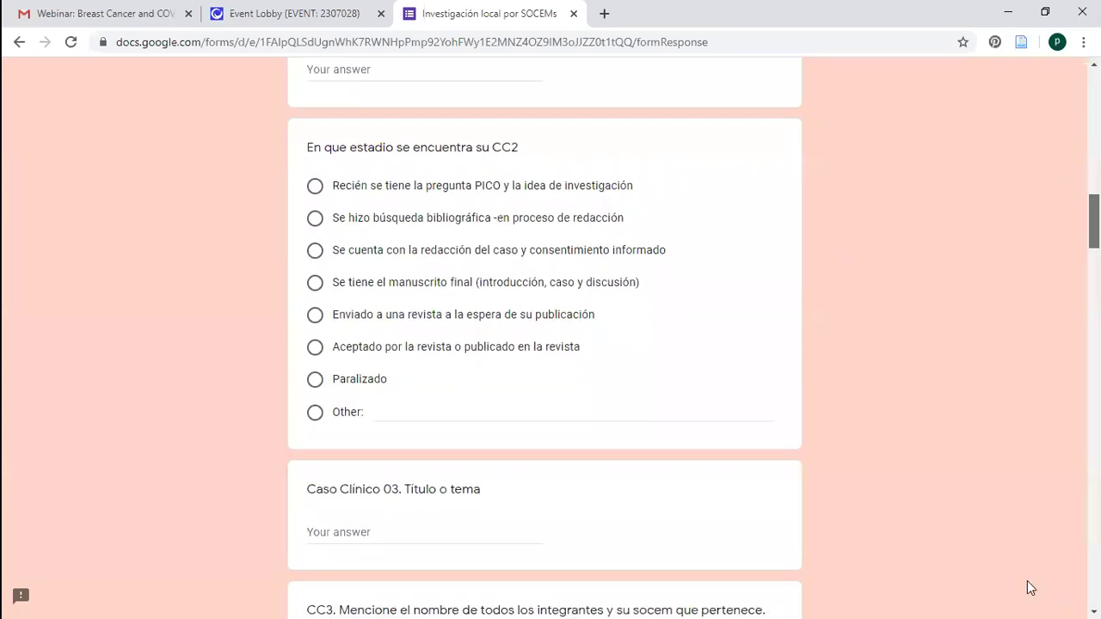
key(End)
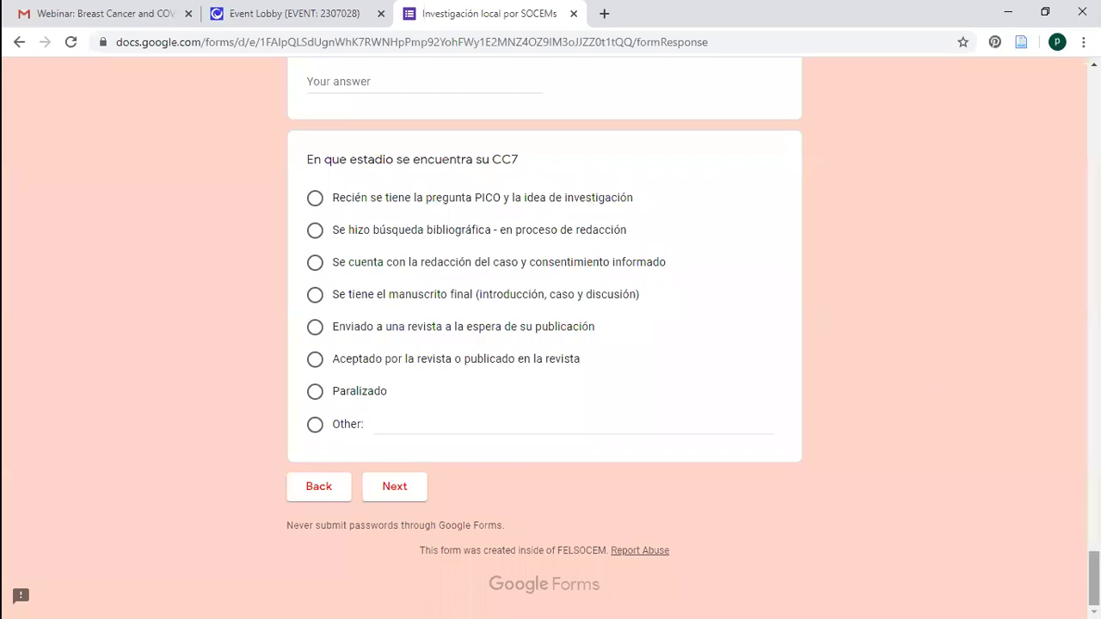
scroll(550, 344, up, 2)
scroll(1059, 327, up, 15)
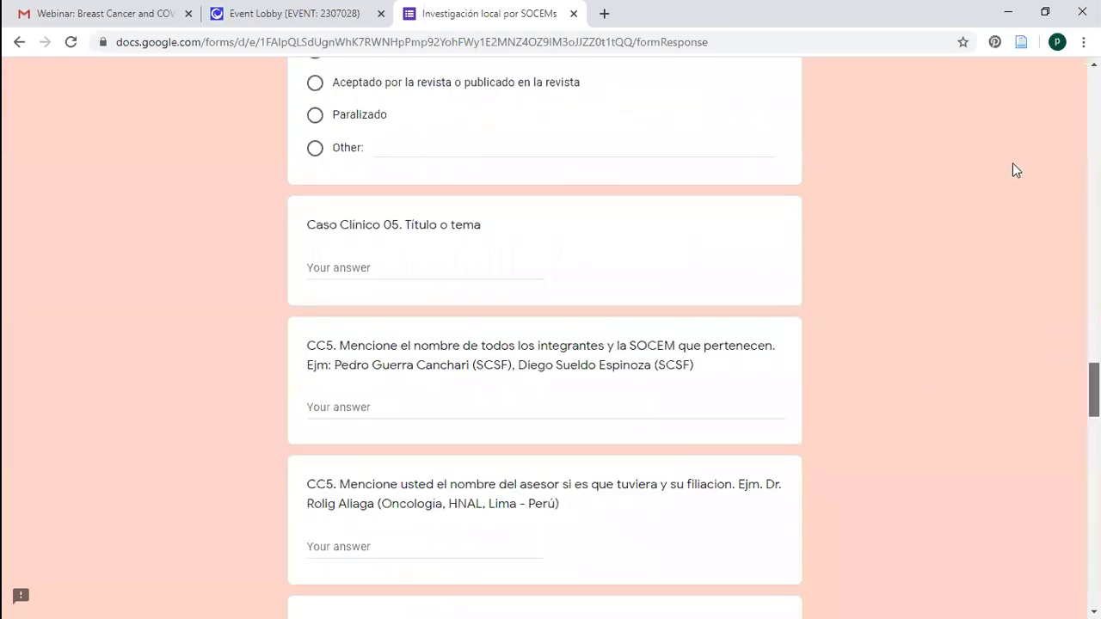
scroll(1008, 142, up, 10)
scroll(665, 201, up, 15)
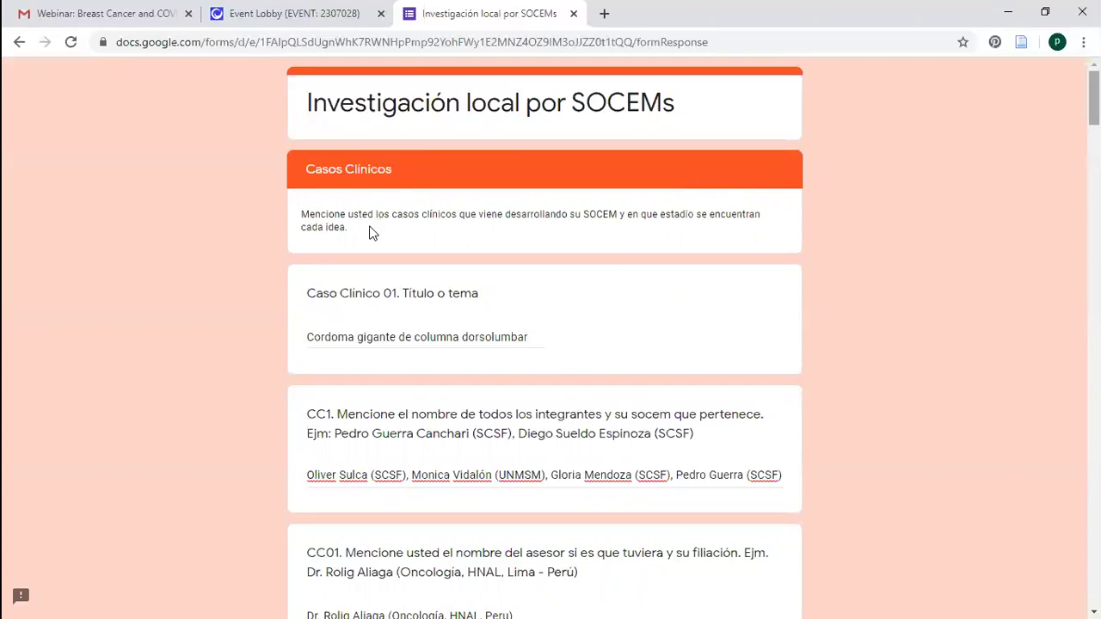
scroll(372, 233, down, 5)
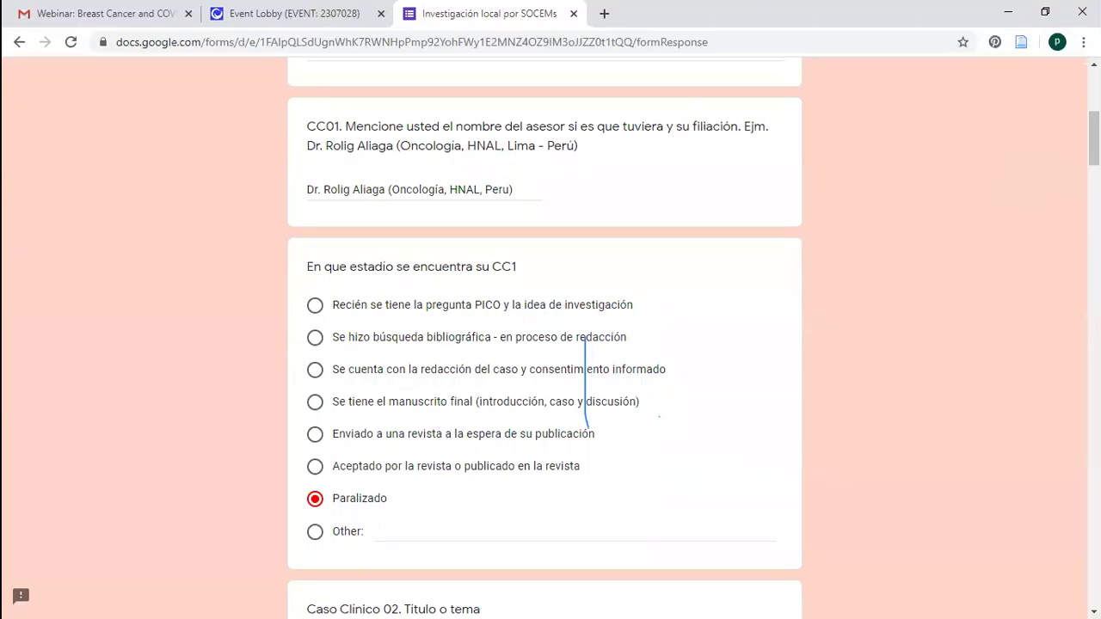
scroll(544, 344, up, 1)
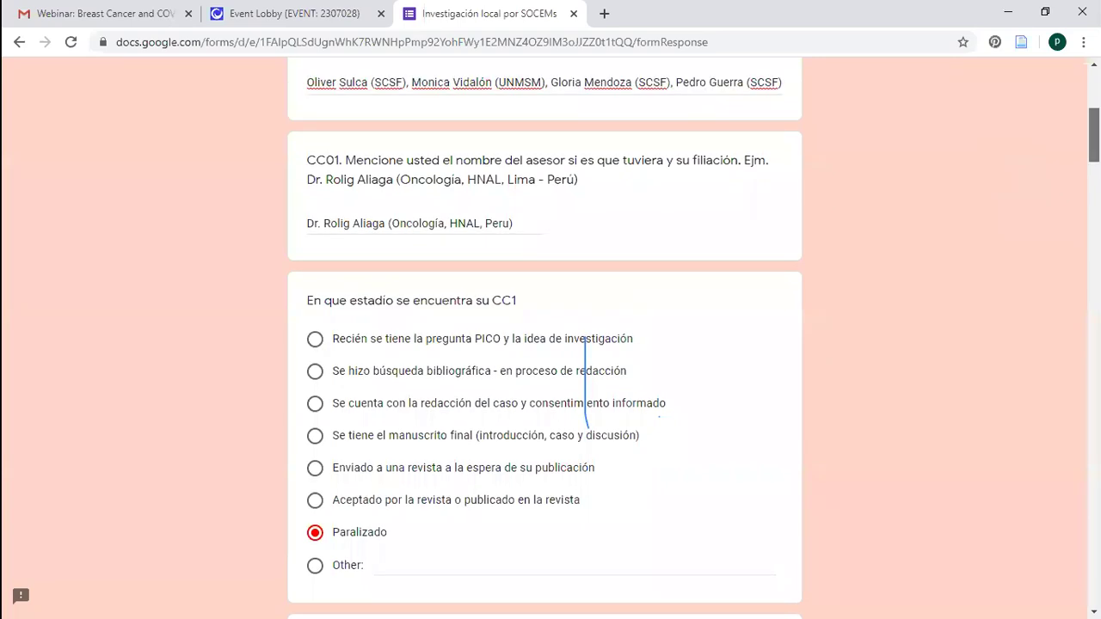
scroll(544, 344, up, 5)
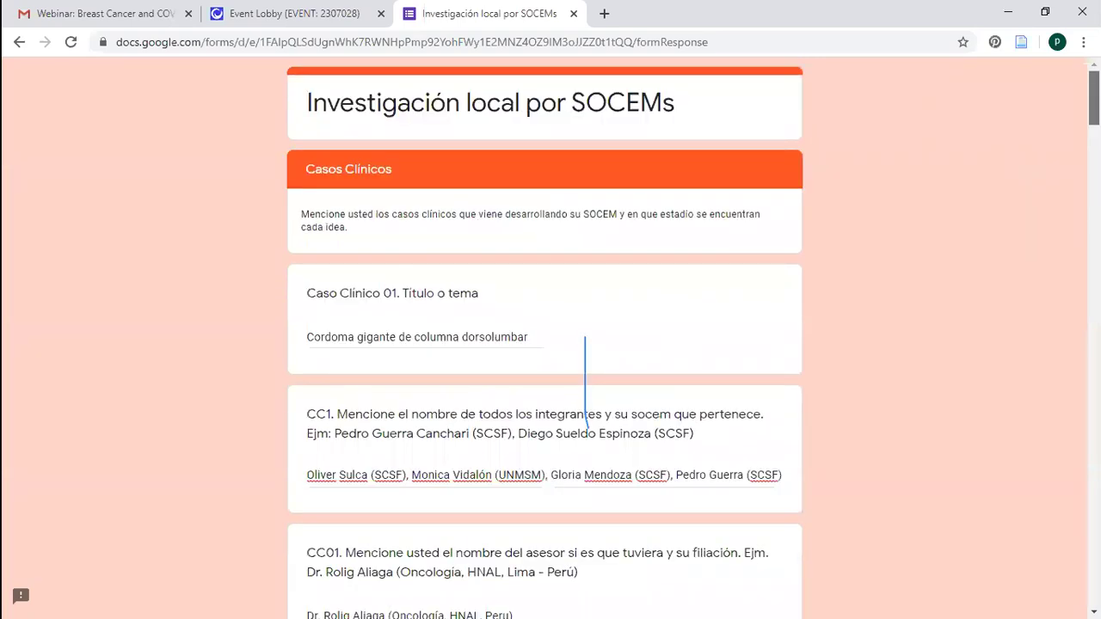
scroll(586, 383, down, 4)
scroll(586, 382, up, 4)
Go past the Casos Clínicos page and look over the blank Protocolo 01 fields
scroll(562, 341, down, 20)
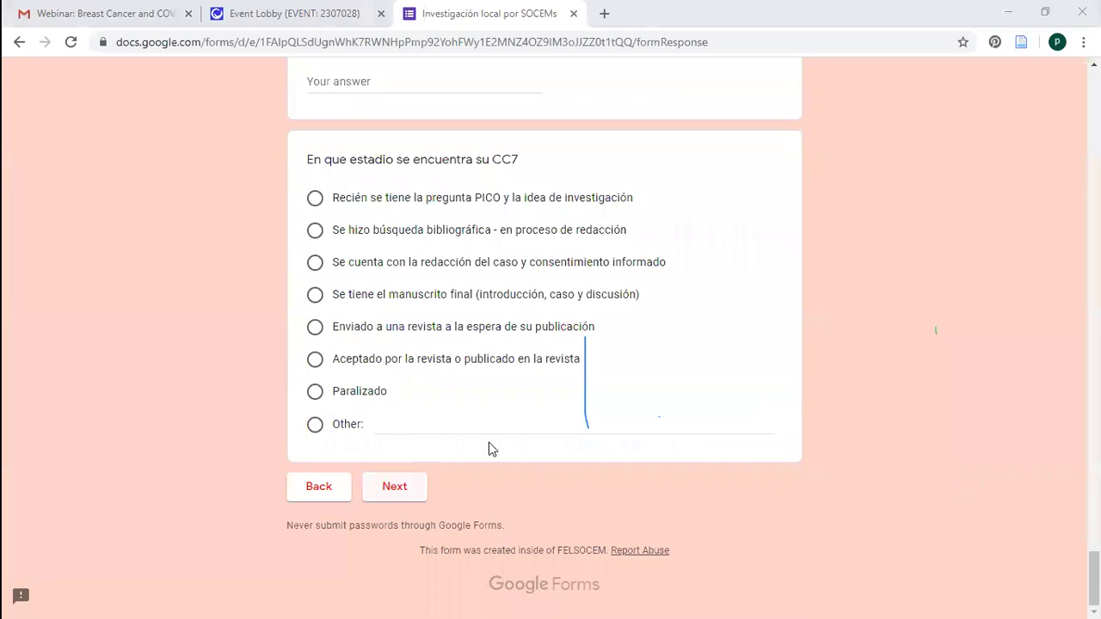
click(388, 487)
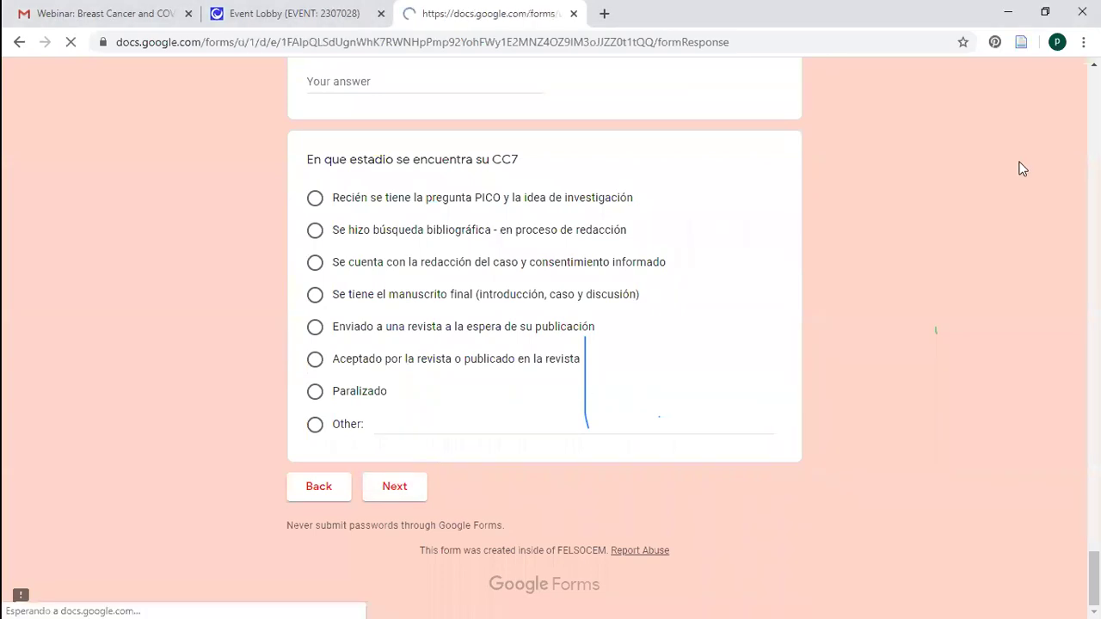
scroll(772, 72, down, 1)
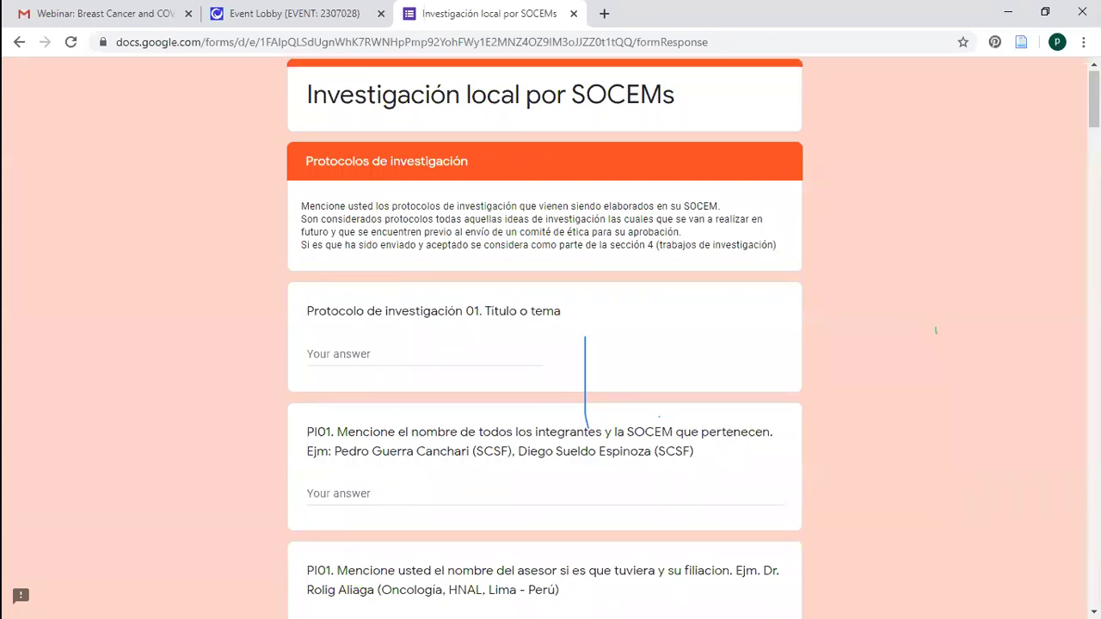
scroll(550, 335, up, 1)
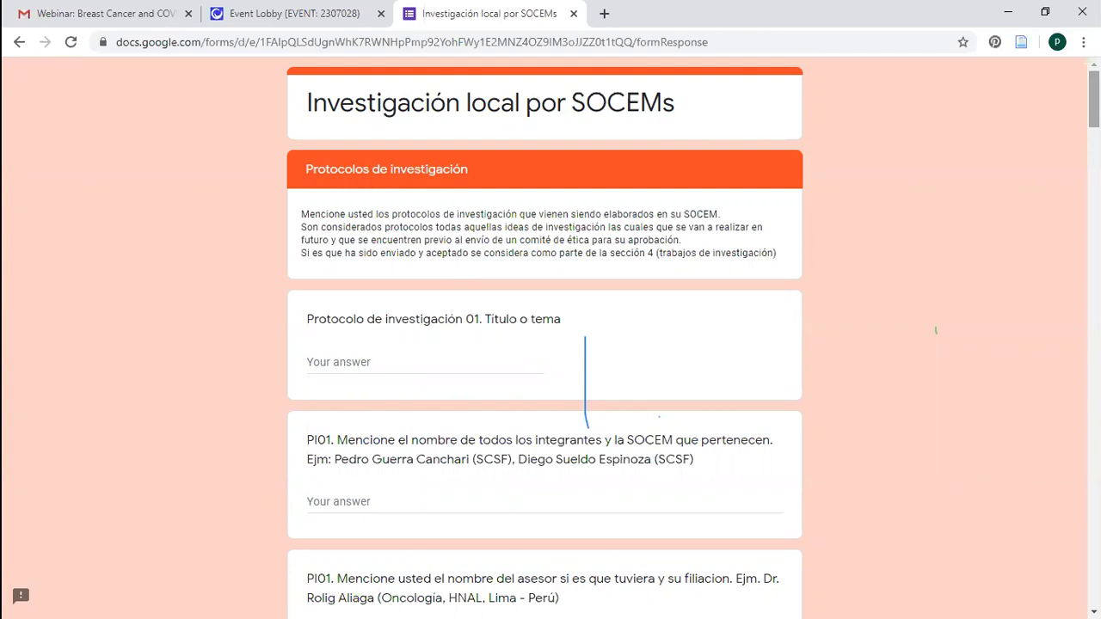
scroll(585, 380, down, 1)
scroll(934, 330, up, 1)
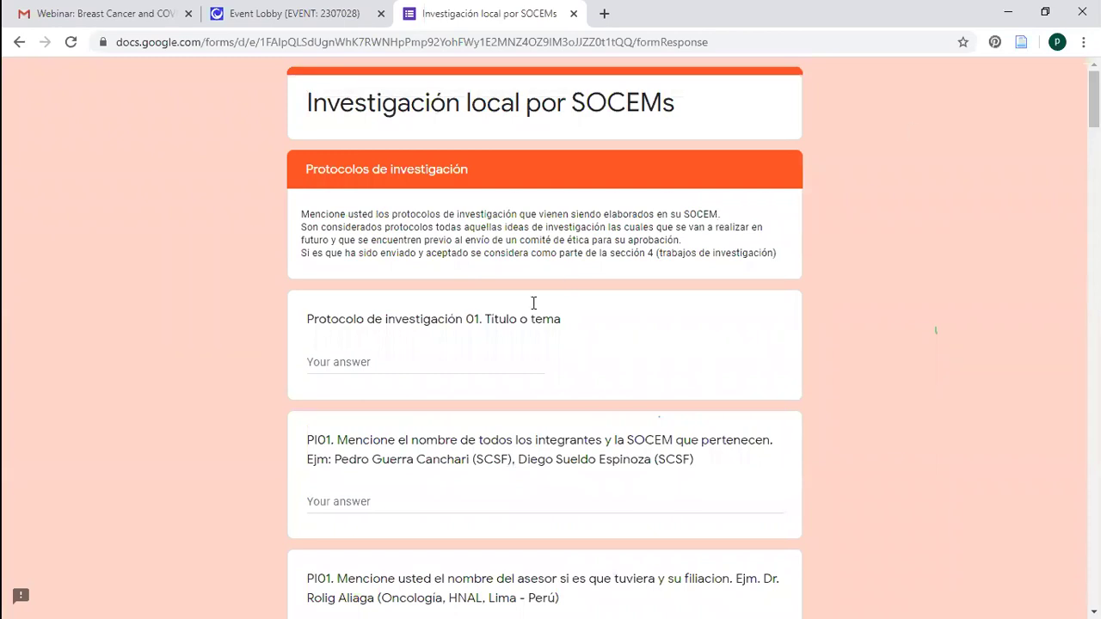
click(454, 367)
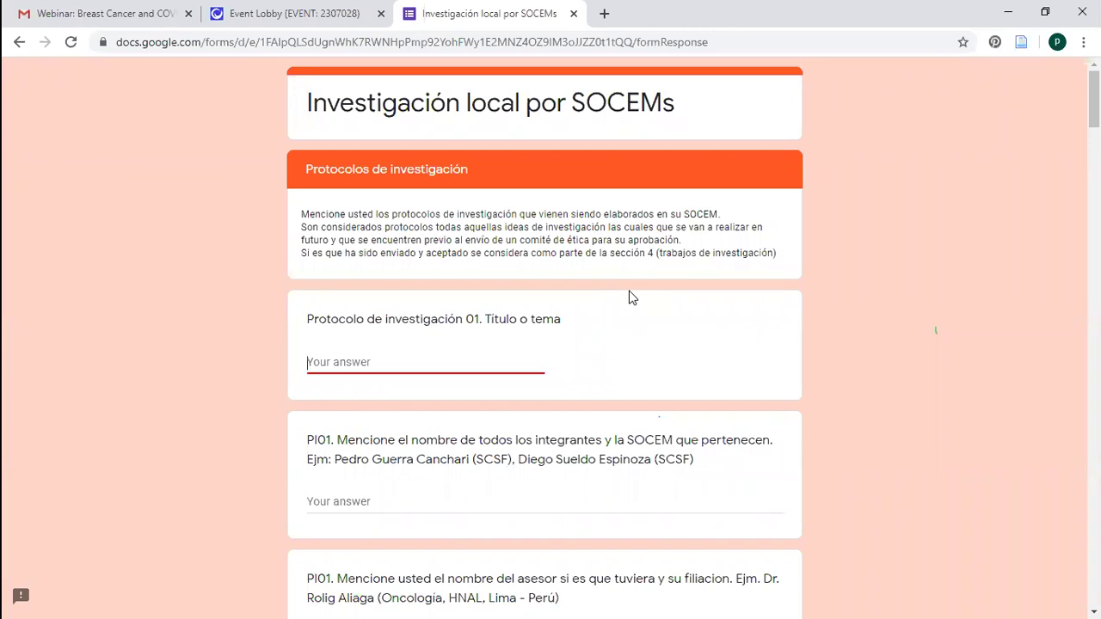
Enter 'Cancer de mama triple negativo' as the Protocolo 01 title
text(Cancer de ma)
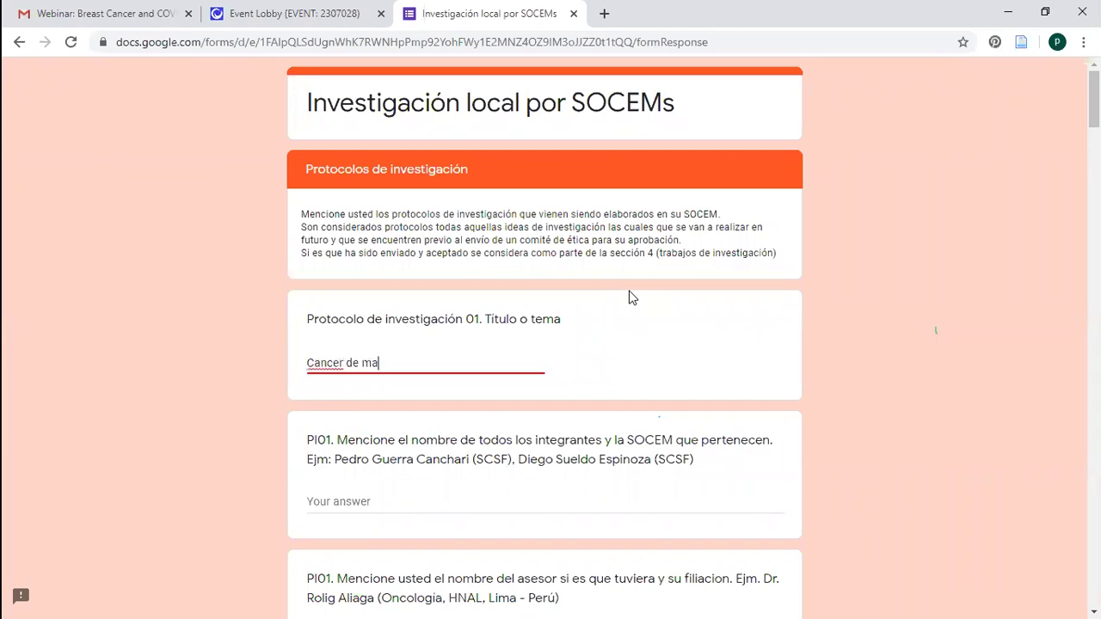
text(ma triple negativo)
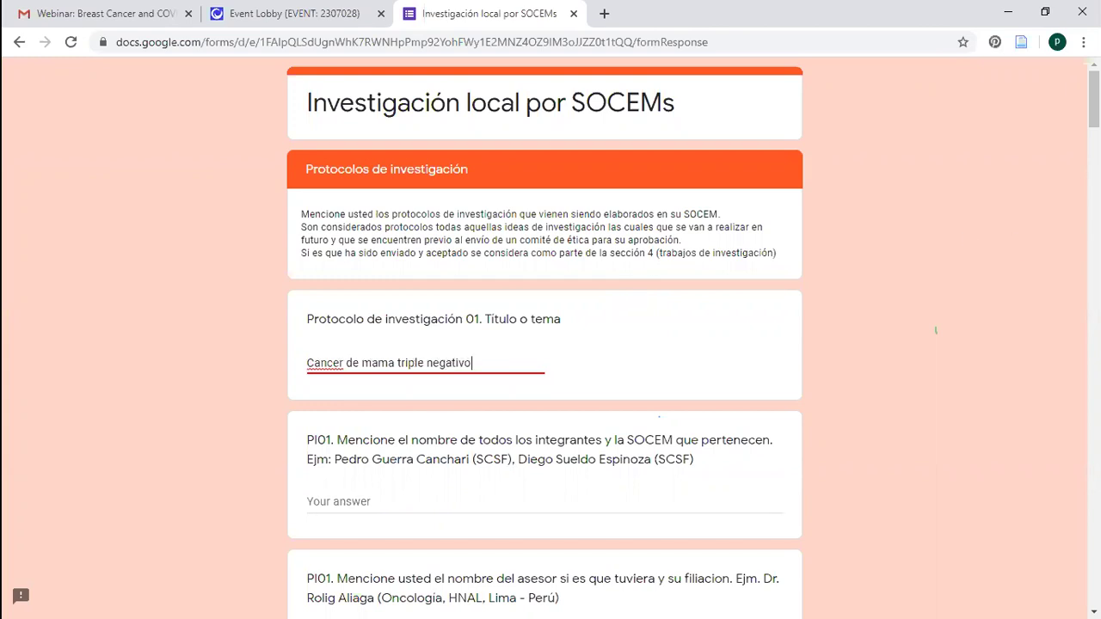
scroll(936, 330, down, 6)
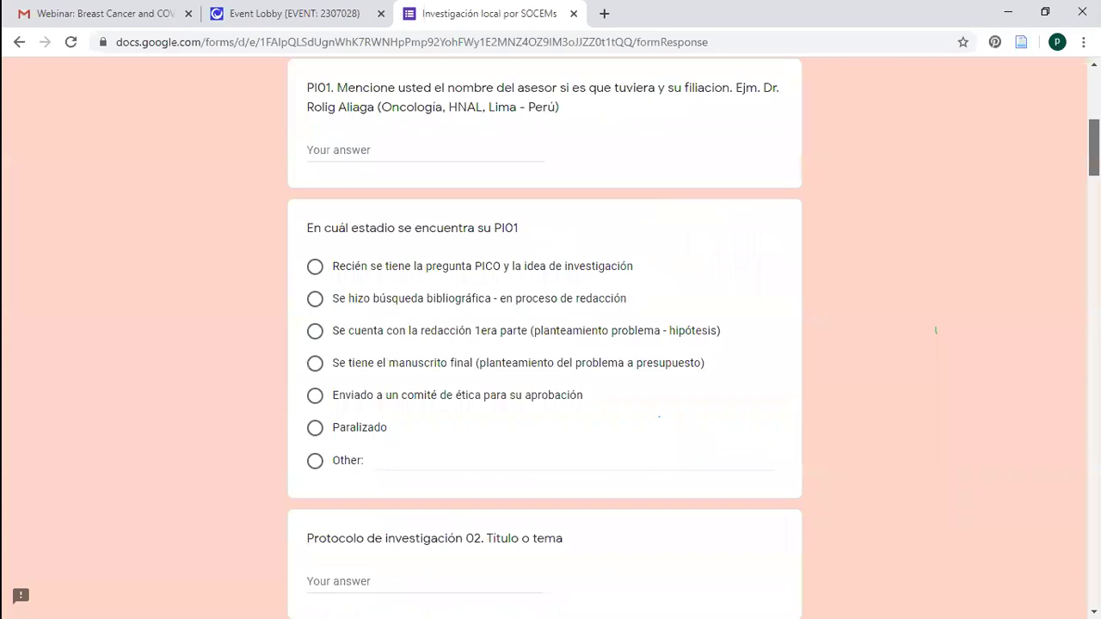
scroll(457, 319, up, 4)
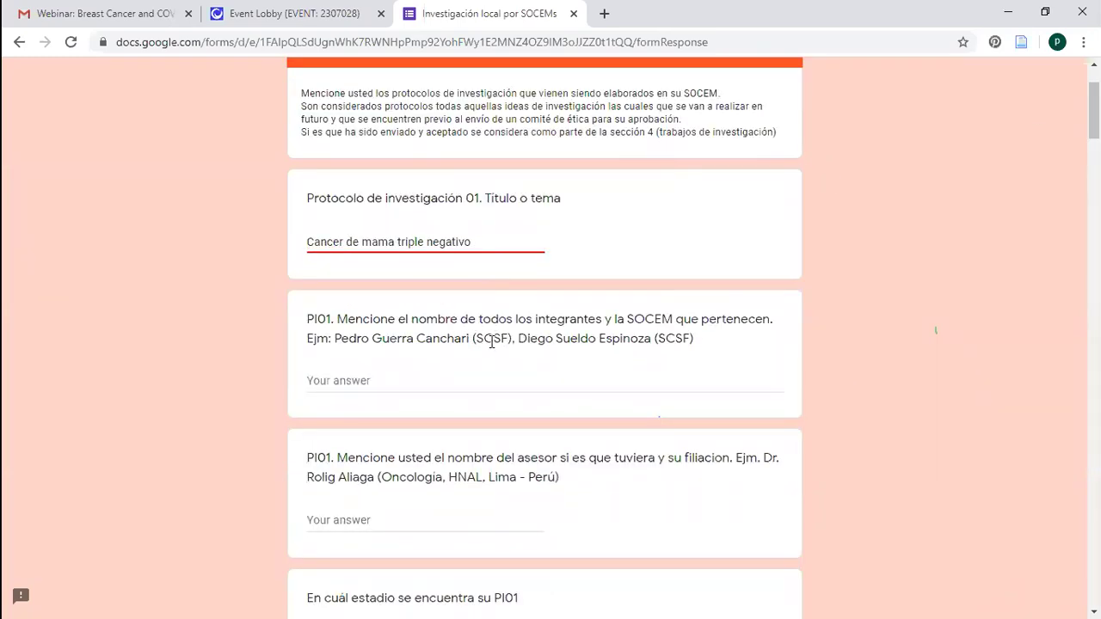
drag(466, 340, 527, 340)
click(480, 341)
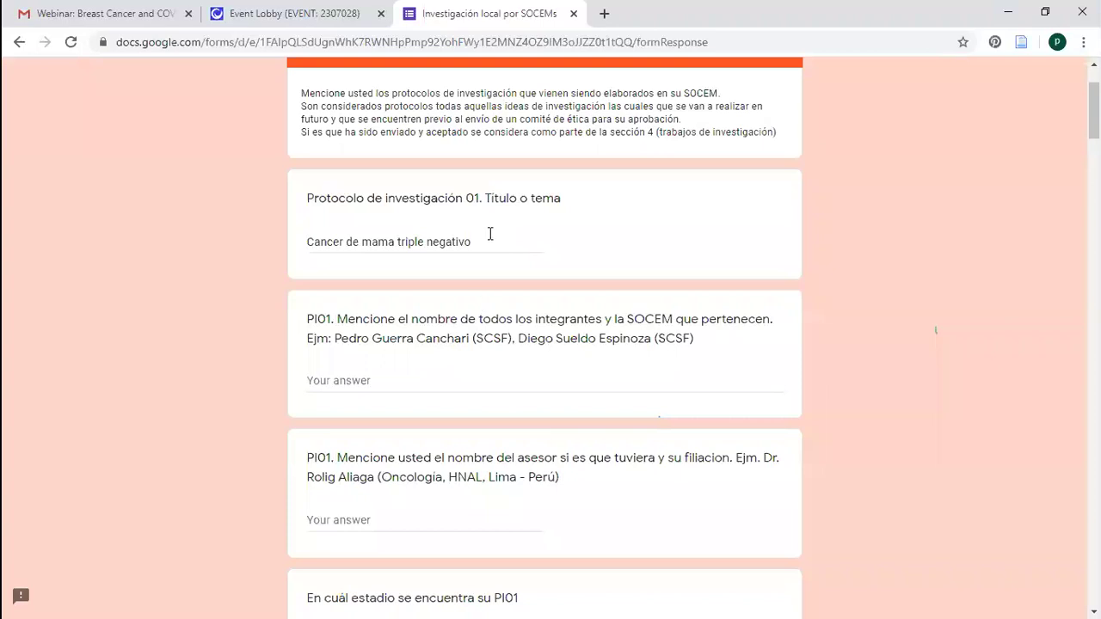
drag(484, 246, 371, 244)
click(504, 297)
List the two team members' full names in the PI01 members field, each followed by '(SCSF)'
click(356, 383)
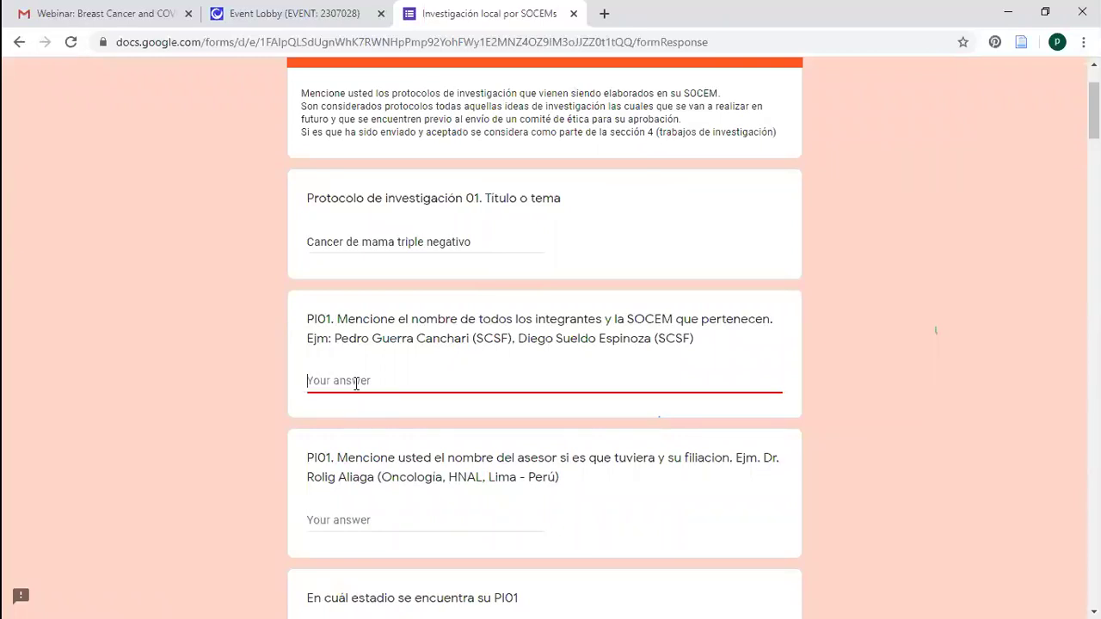
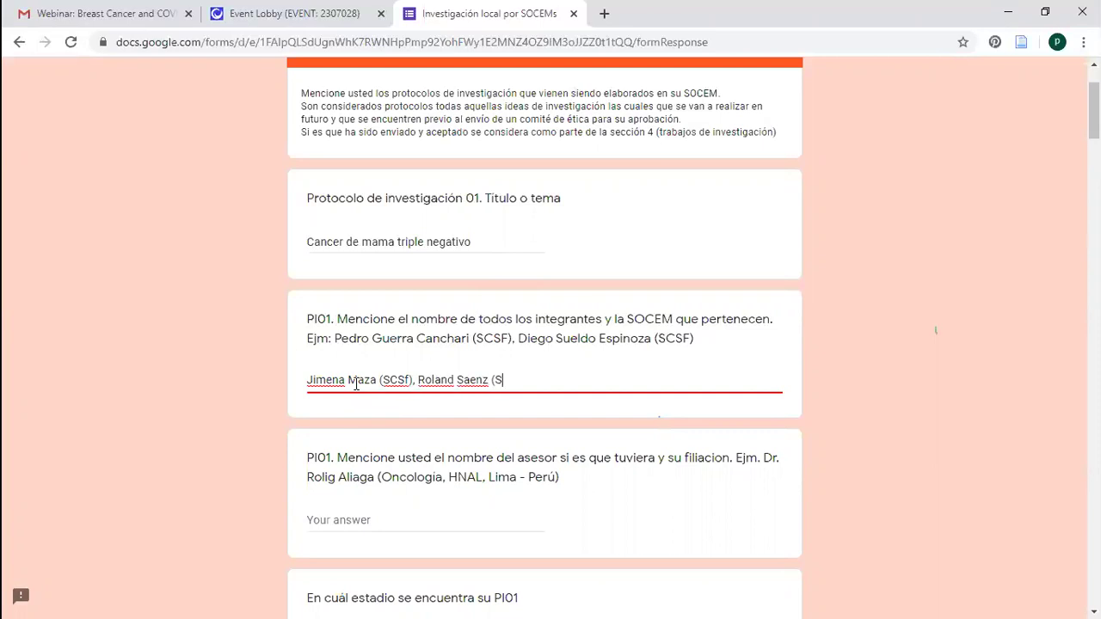
text(CSF))
scroll(857, 205, down, 1)
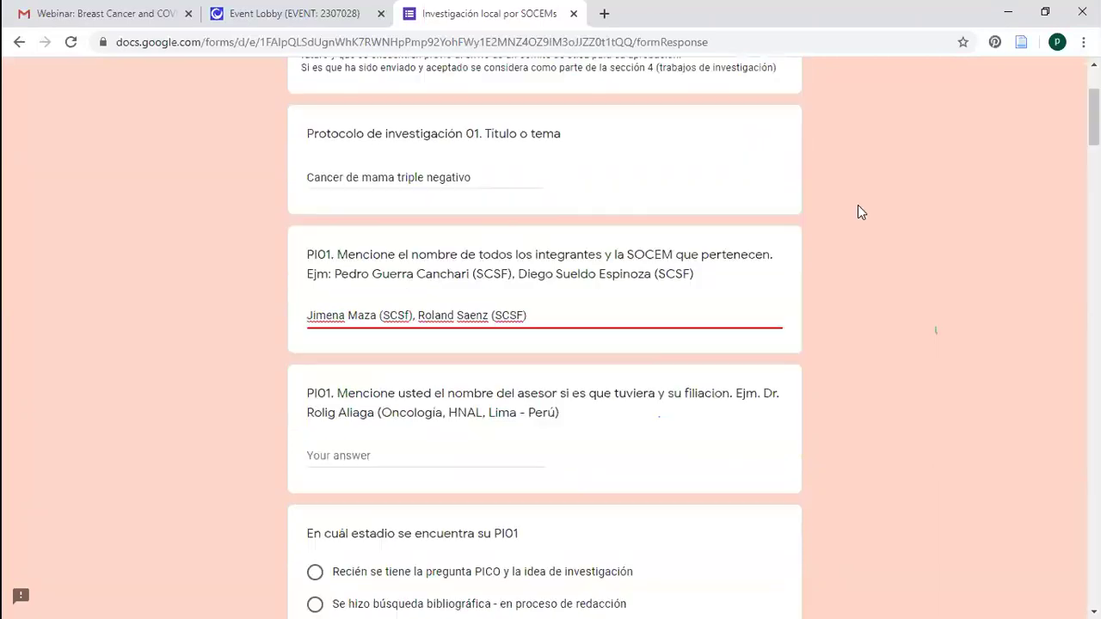
Enter the advisor's name with the affiliation '(Oncologia, INEN, Peru)' in the PI01 advisor field
click(489, 451)
text(D)
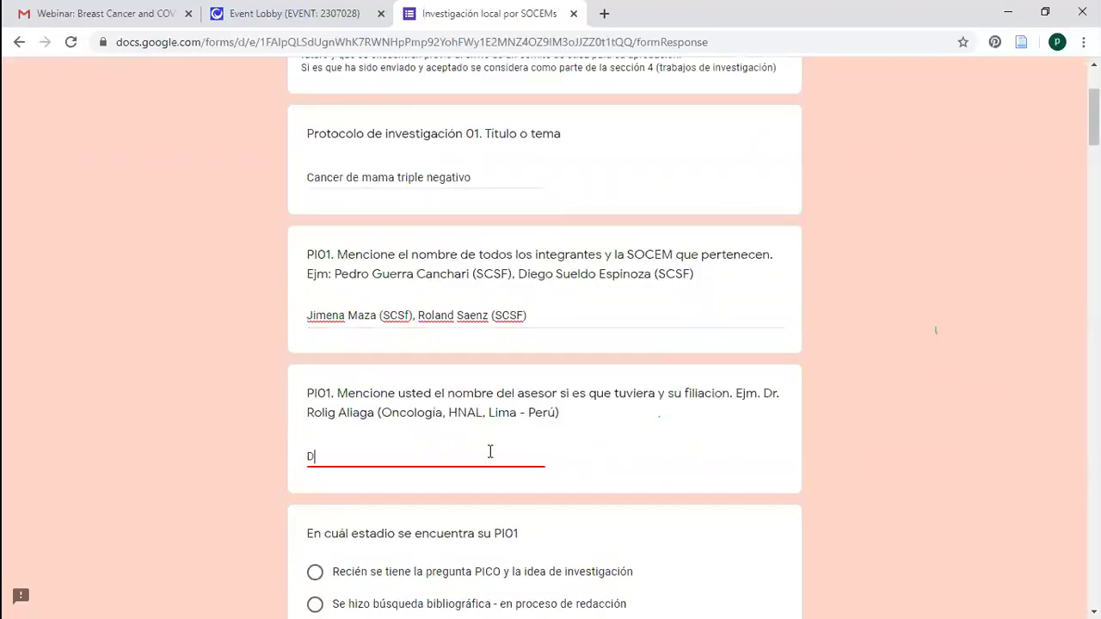
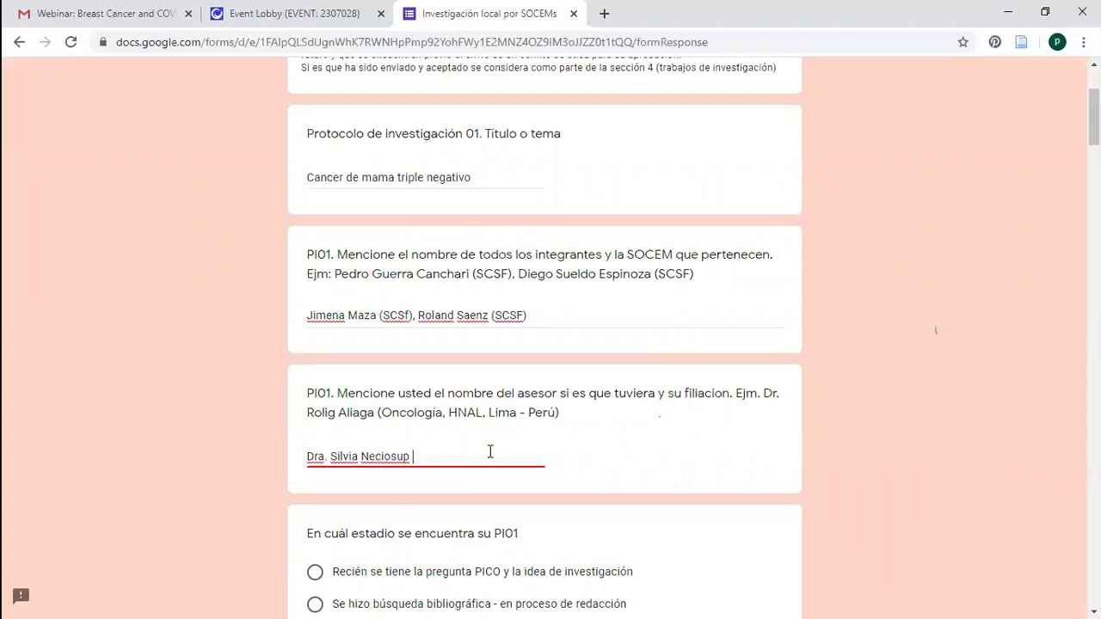
text(()
text(Oncol)
text(ogi)
text(a, )
text(INE)
text(N)
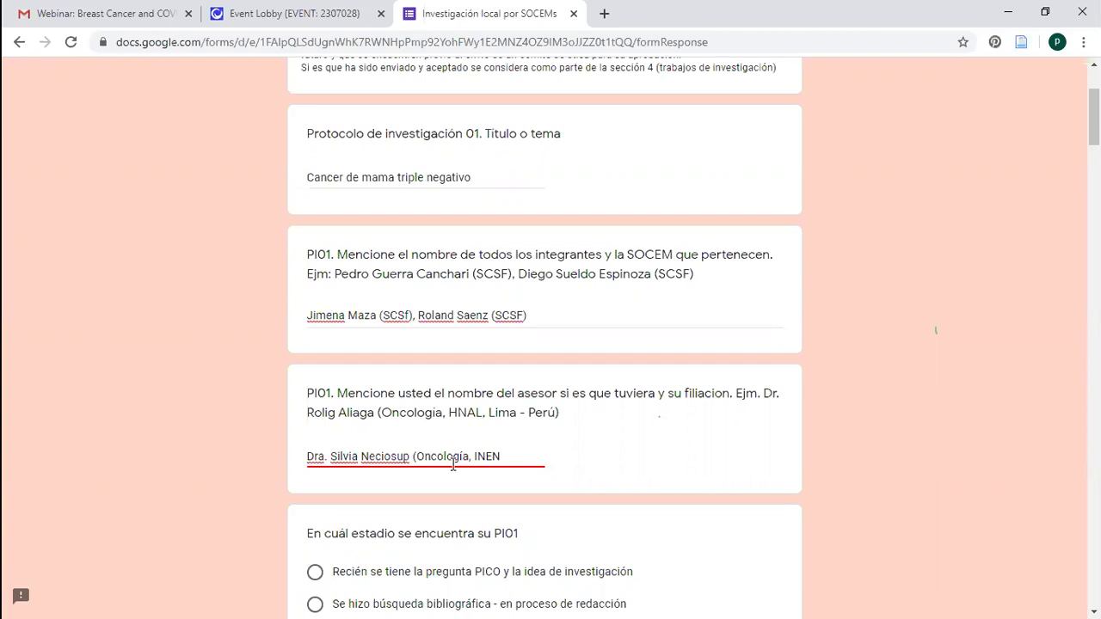
text(, Peru))
Answer the PI01 stage with 'Recién se tiene la pregunta PICO y la idea de investigación'
click(935, 330)
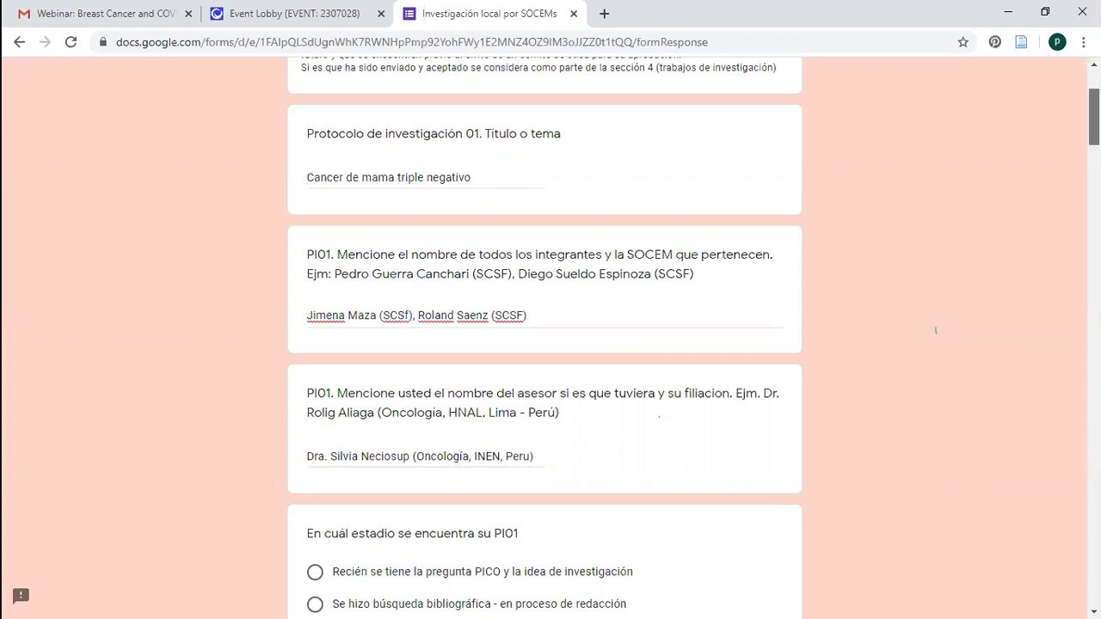
scroll(243, 201, down, 5)
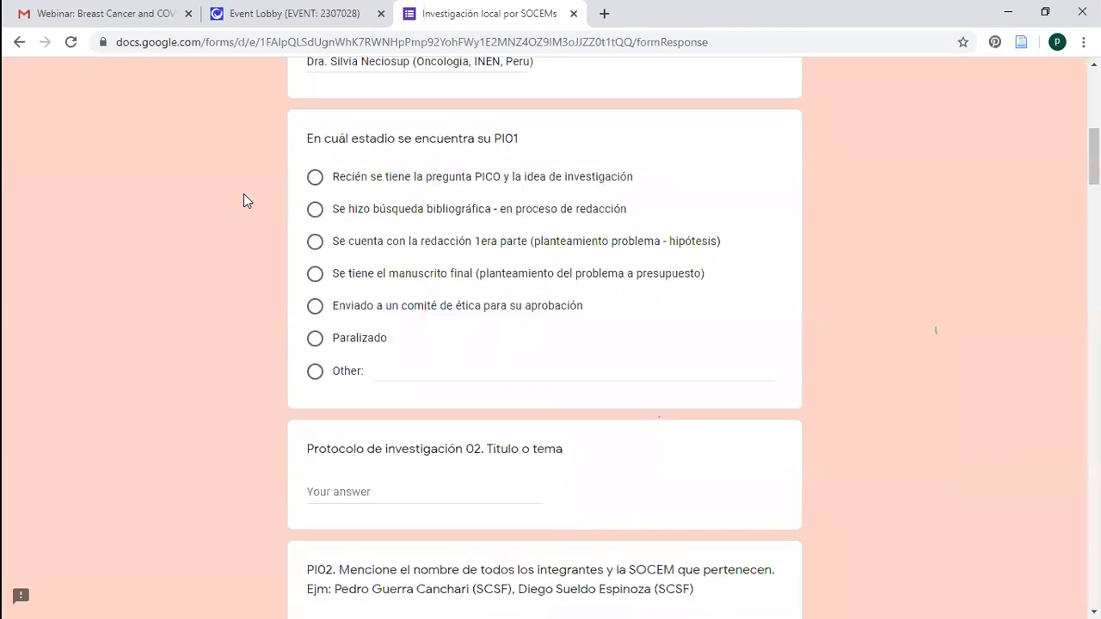
double_click(497, 182)
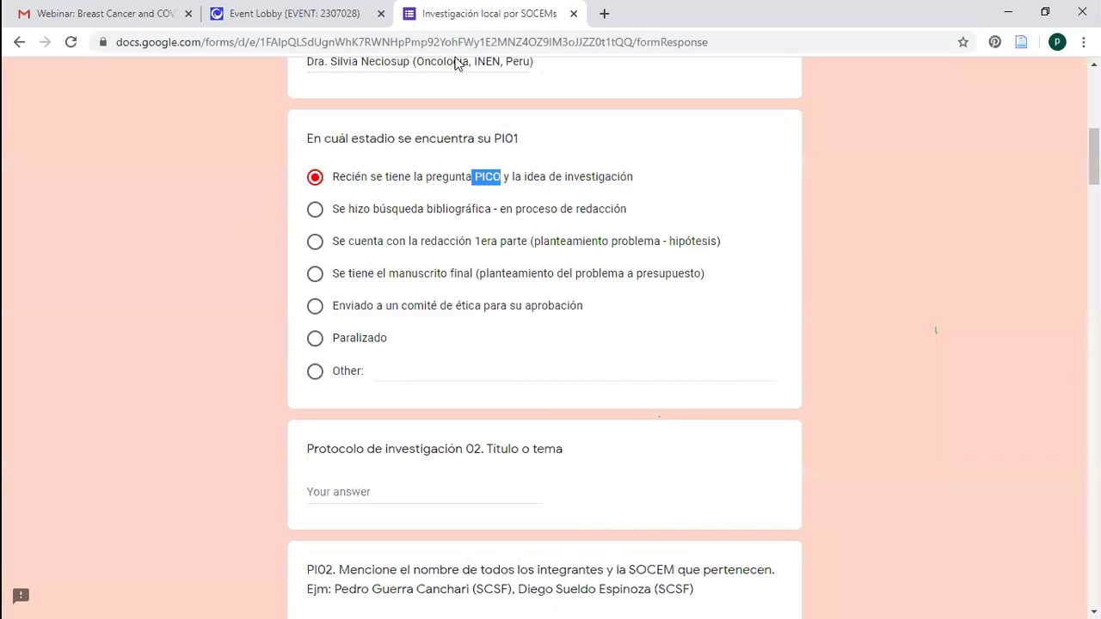
click(886, 155)
scroll(929, 258, up, 1)
scroll(300, 349, up, 4)
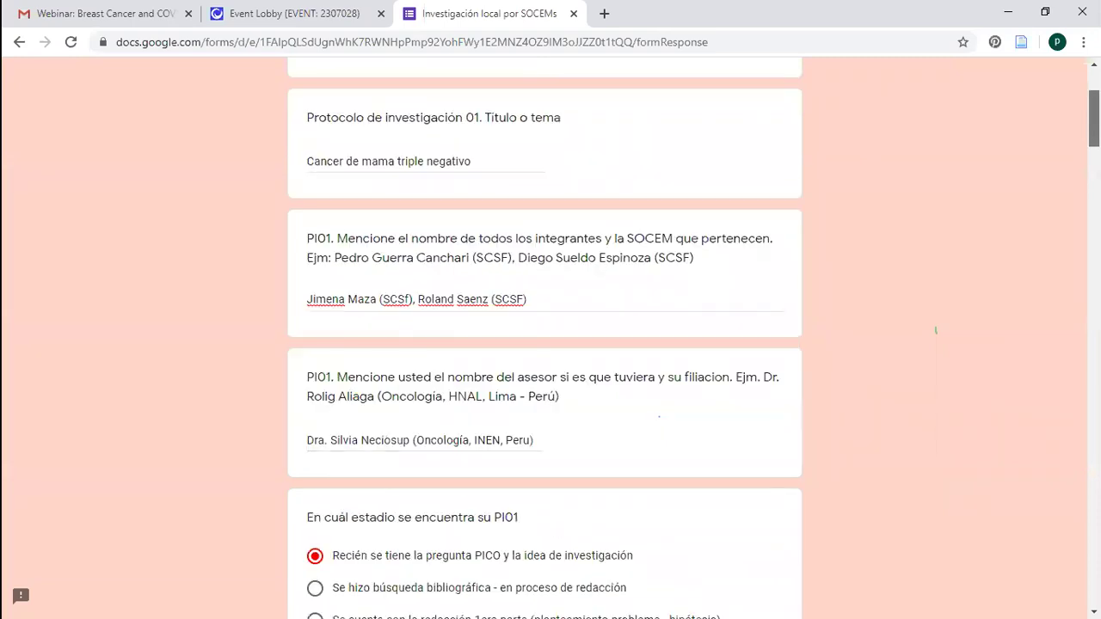
scroll(504, 287, down, 3)
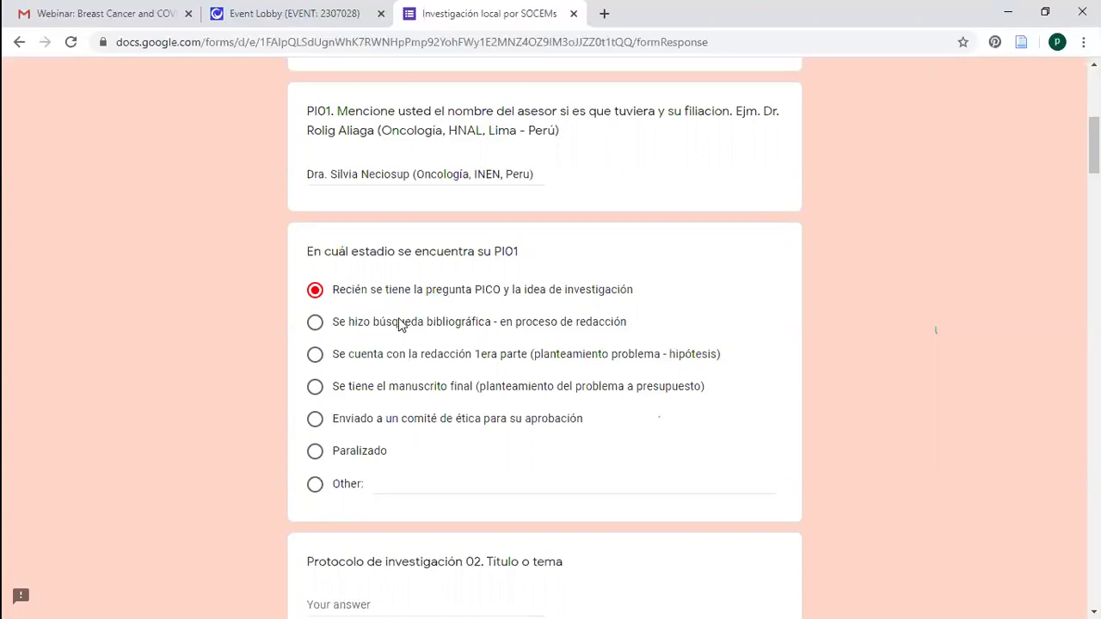
Move the PI01 stage from literature search done to 'Se cuenta con la redacción 1era parte'
click(317, 324)
triple_click(647, 325)
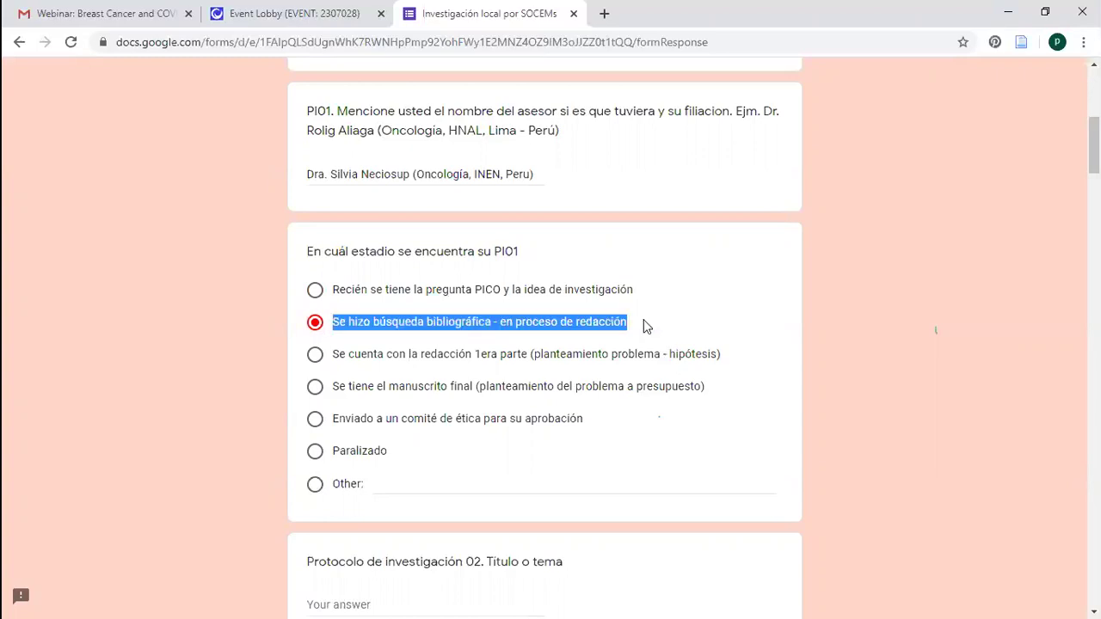
click(500, 334)
click(317, 357)
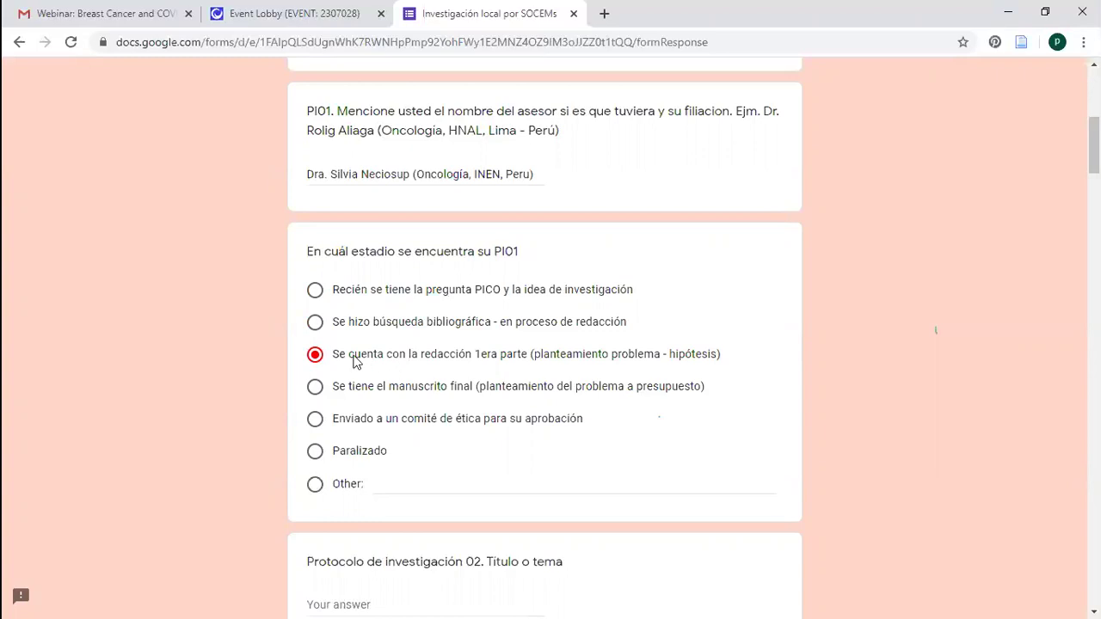
triple_click(727, 359)
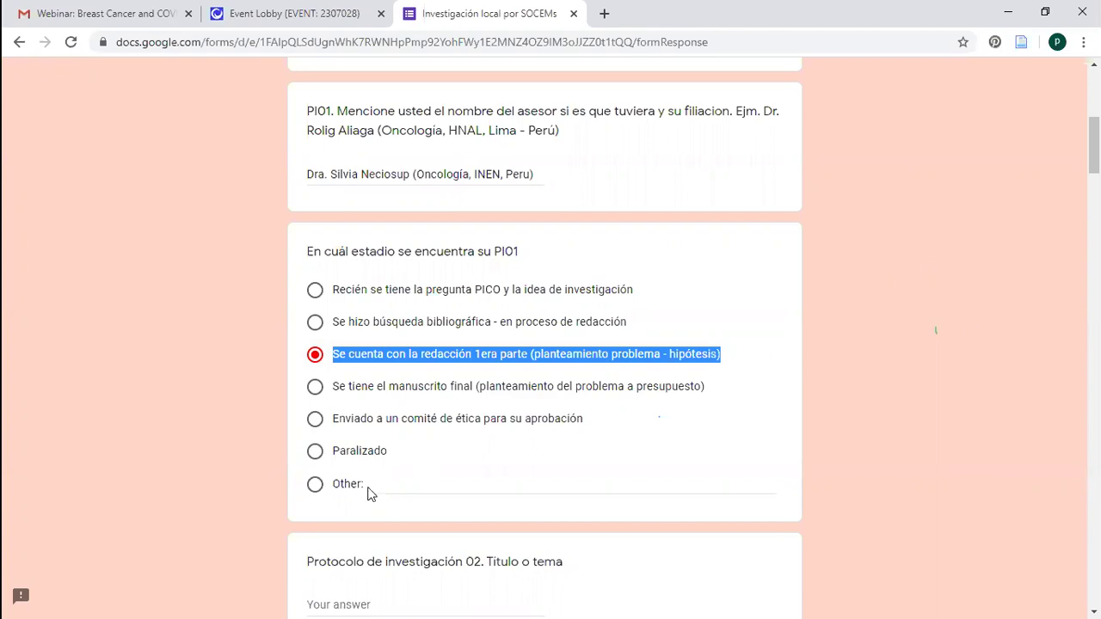
click(344, 473)
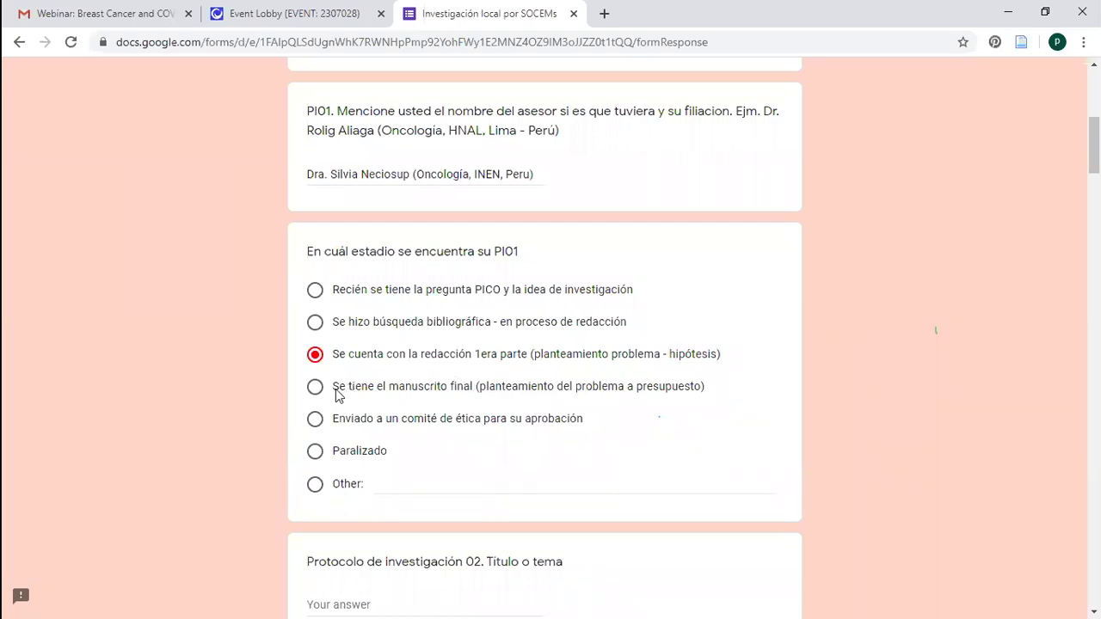
Shift the PI01 stage answer down to 'Enviado a un comité de ética para su aprobación'
key(Down)
key(Down)
scroll(544, 344, down, 1)
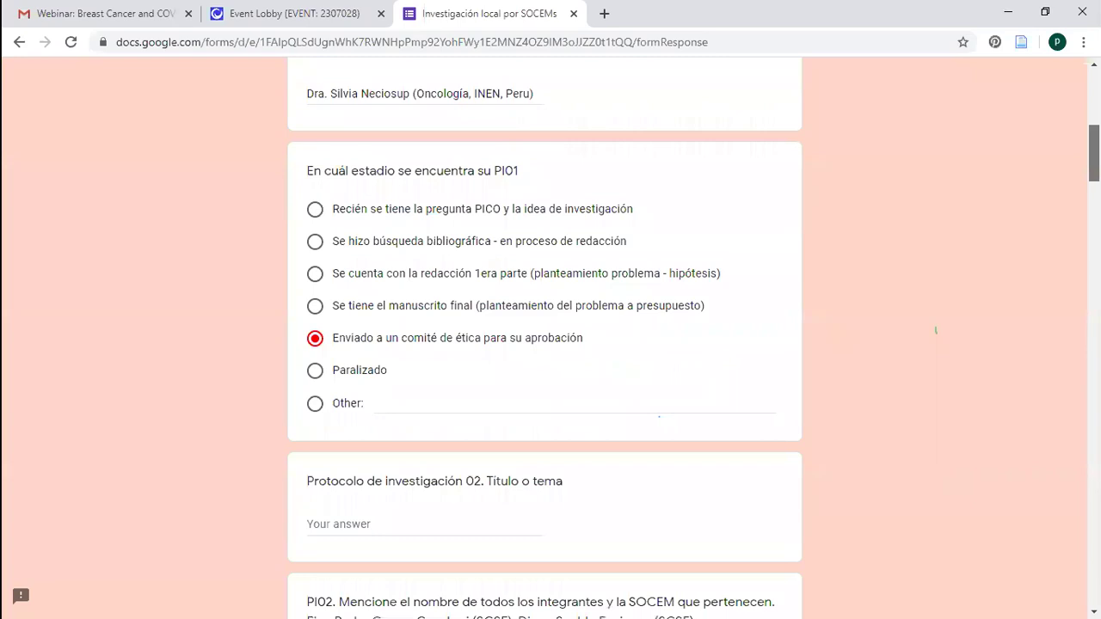
scroll(545, 344, down, 20)
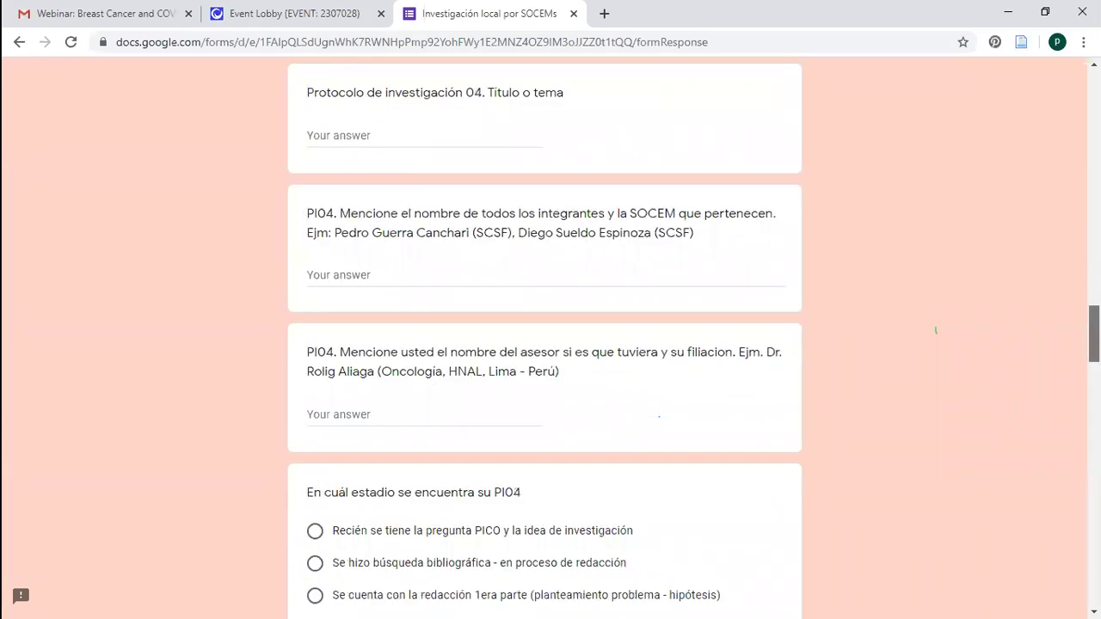
scroll(757, 216, down, 20)
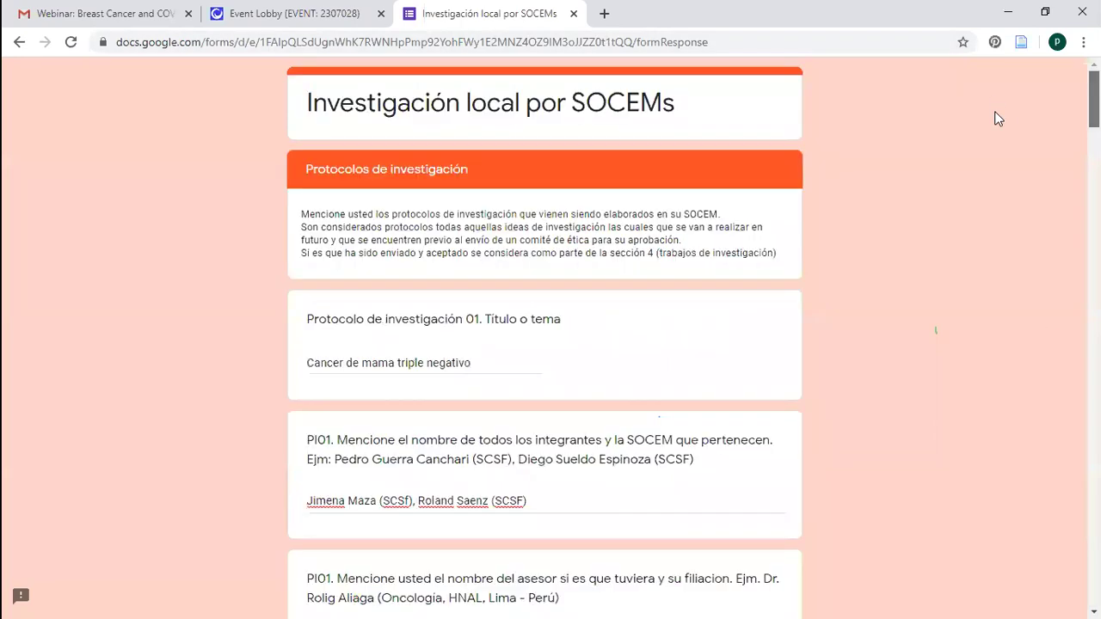
scroll(997, 117, down, 1)
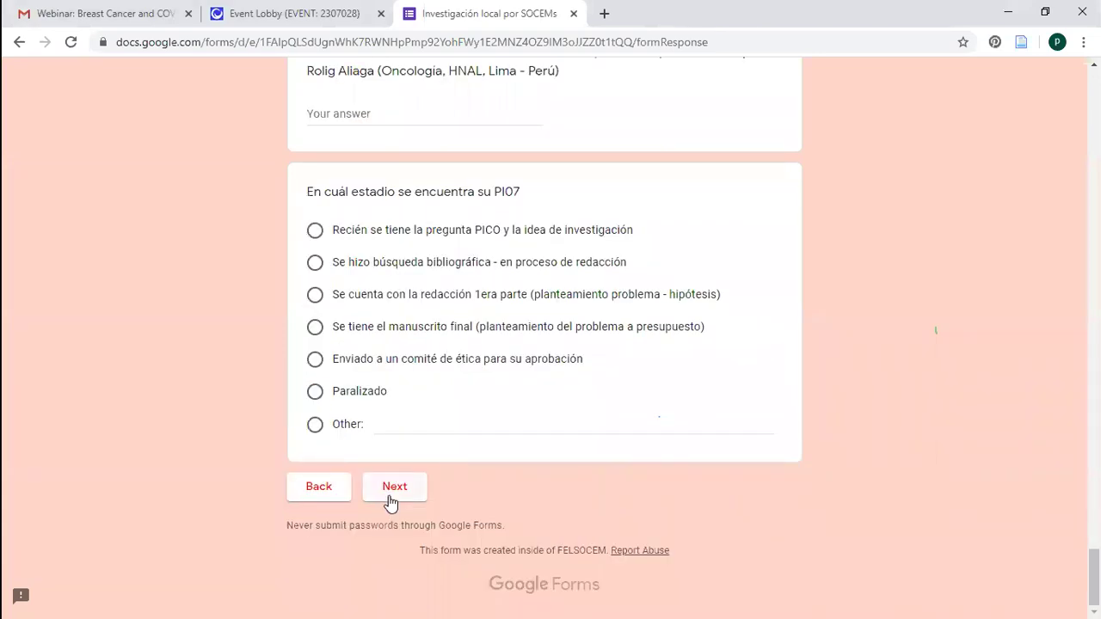
Continue past the unanswered PI07 stage question to the next form section
click(388, 496)
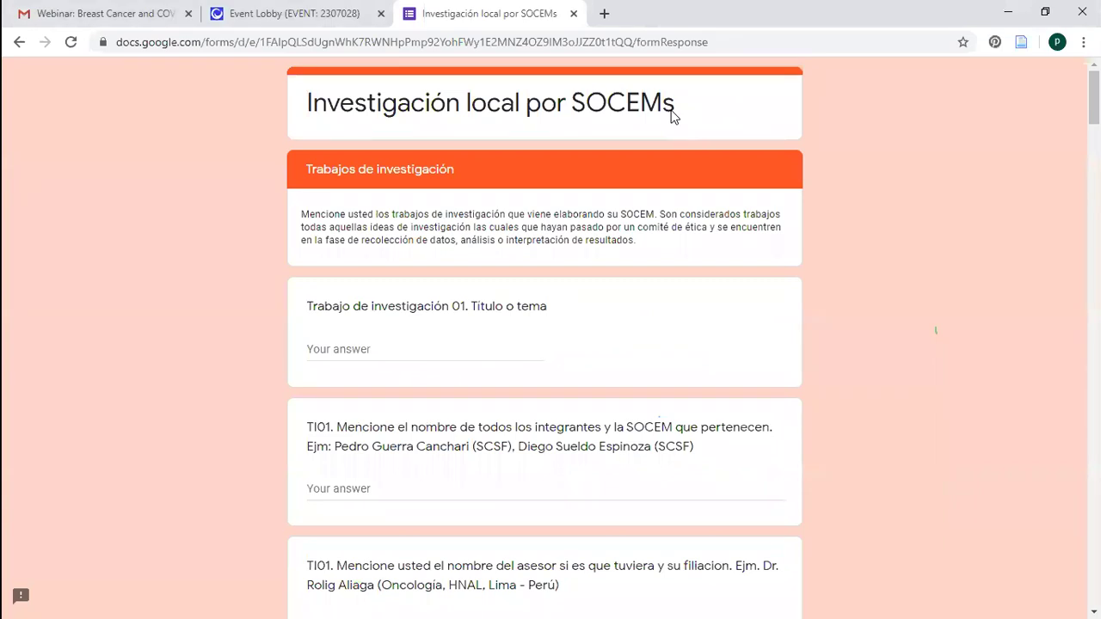
Scroll down to the first question of the Trabajos de investigación section
scroll(935, 330, down, 3)
scroll(935, 330, up, 3)
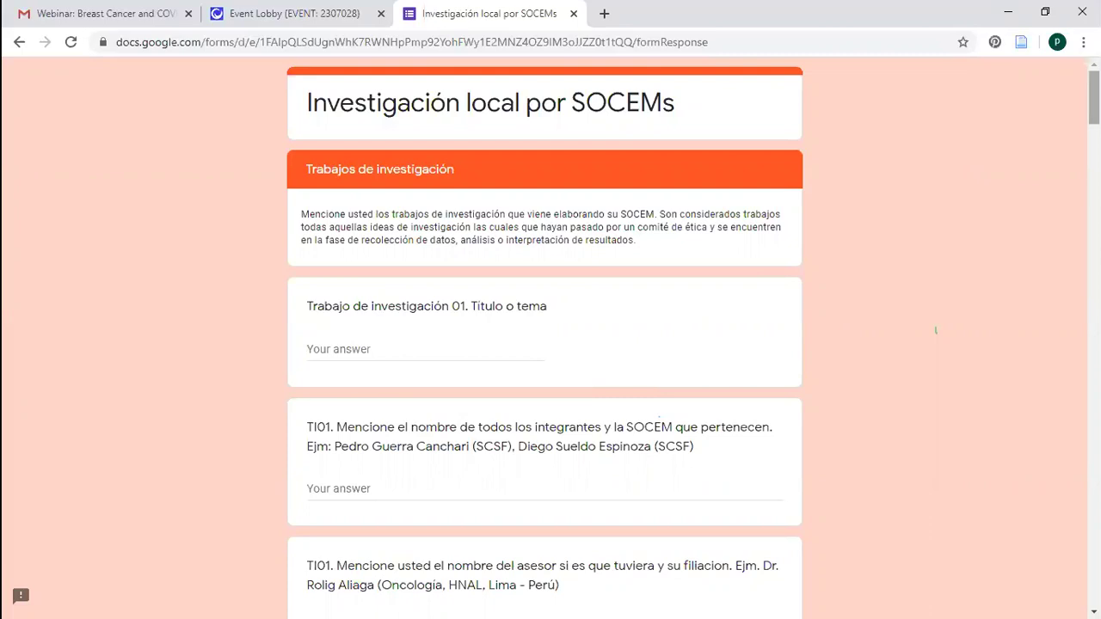
scroll(693, 330, down, 2)
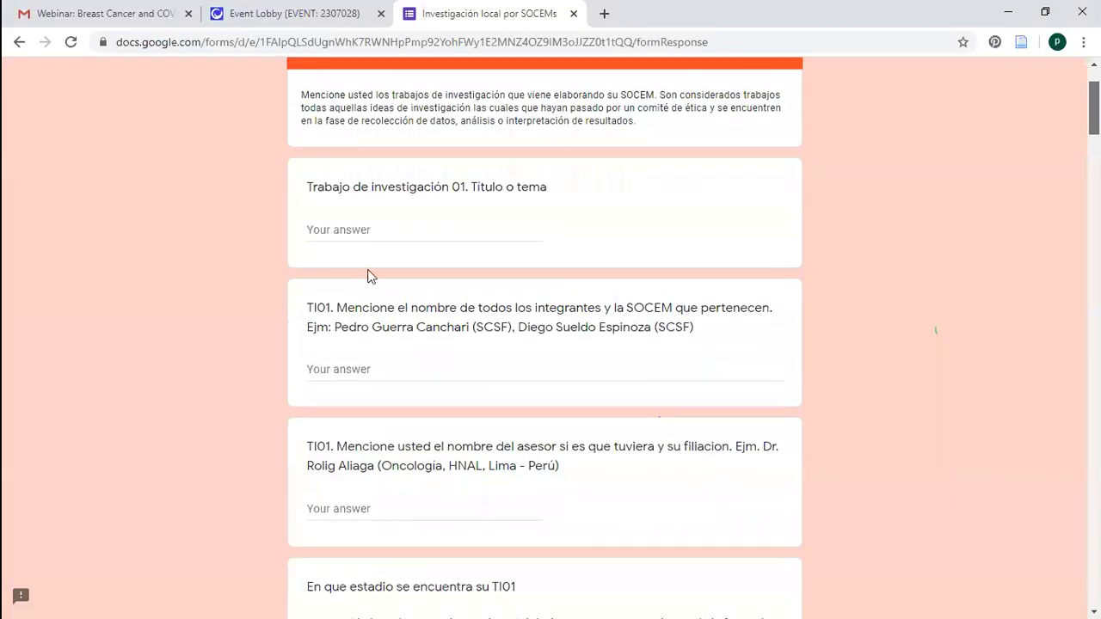
Enter 'Tumores germinales' as the TI01 title and list two members, each tagged (SCSF)
click(389, 230)
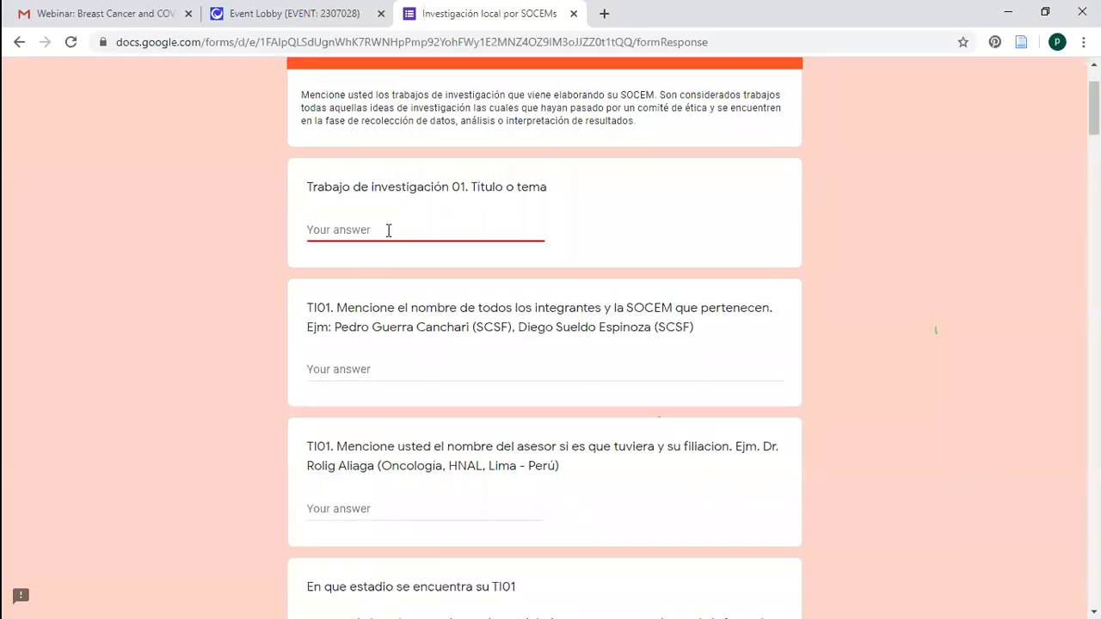
text(Tumores germinales)
click(386, 371)
click(387, 372)
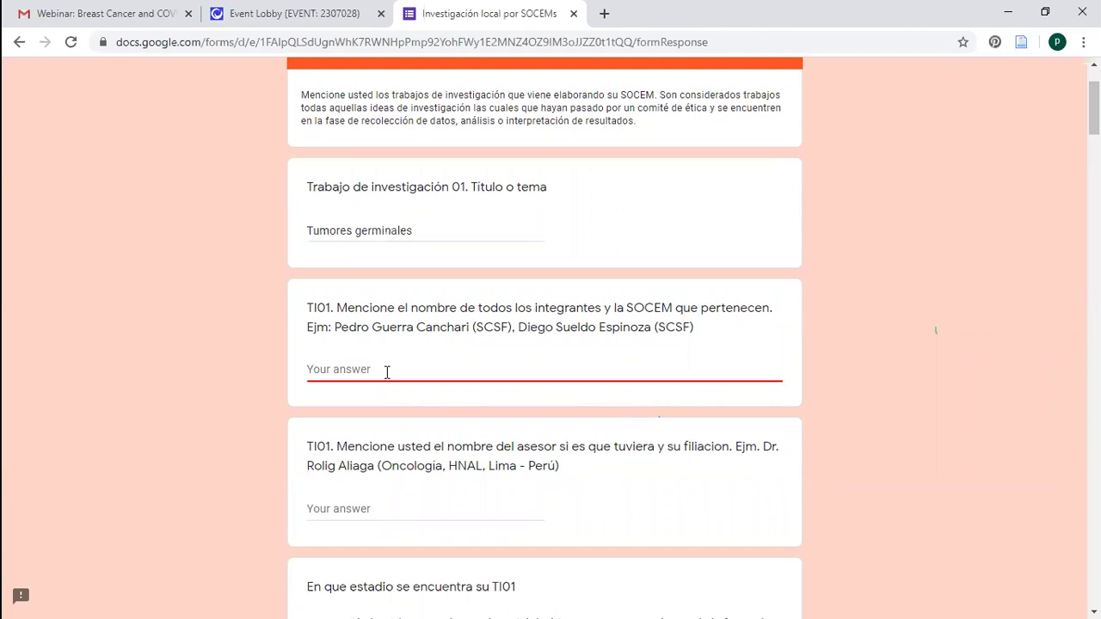
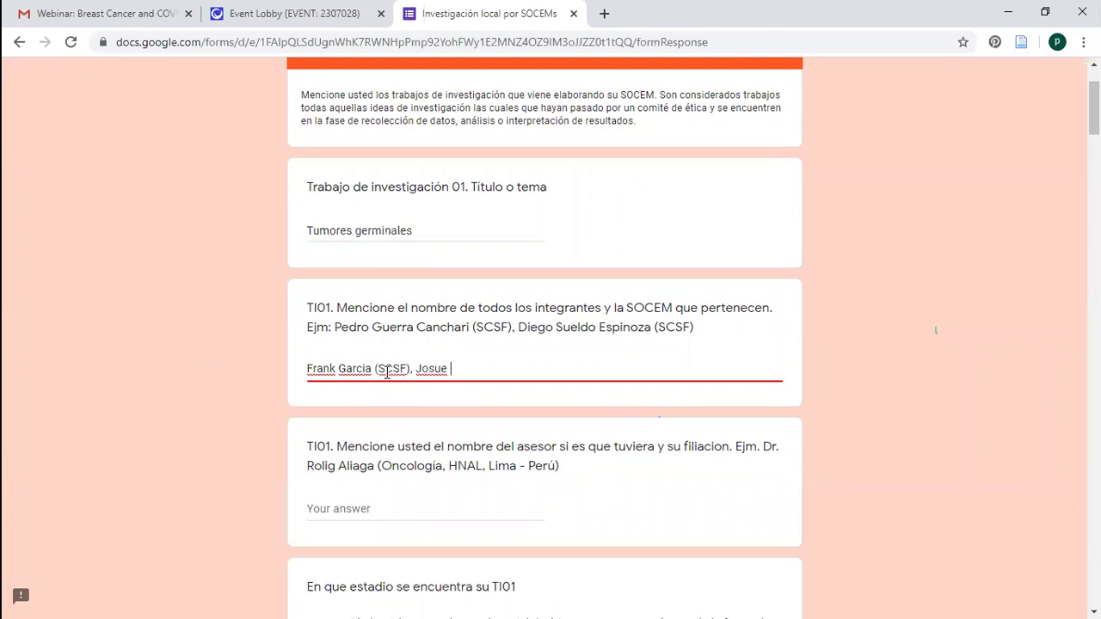
Enter the TI01 advisor's name with affiliation (Oncologia, INEN, ...)
click(459, 503)
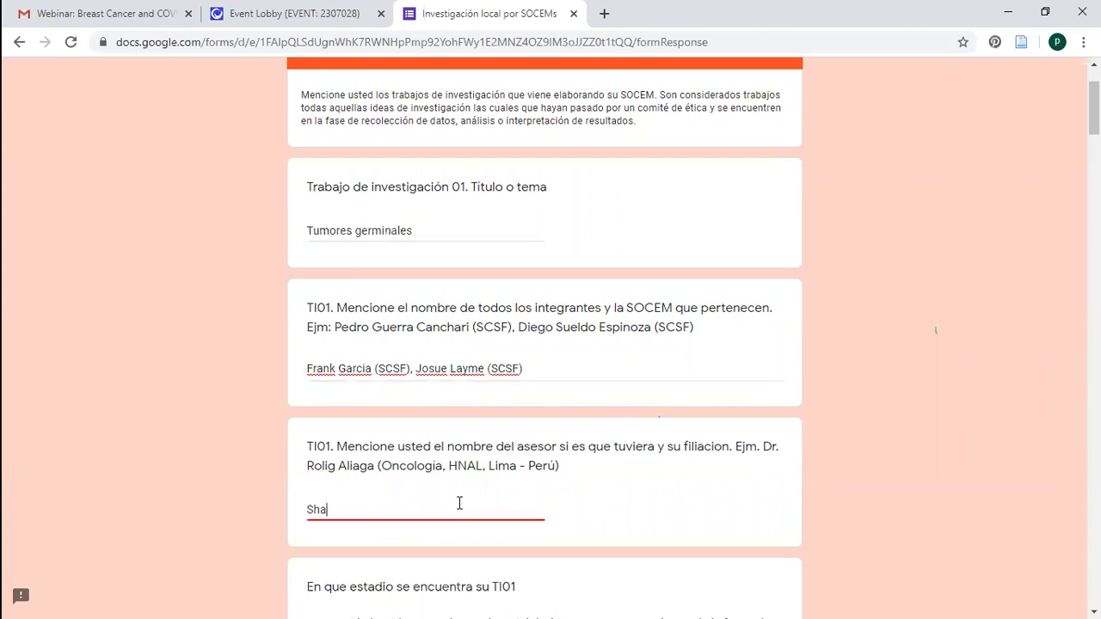
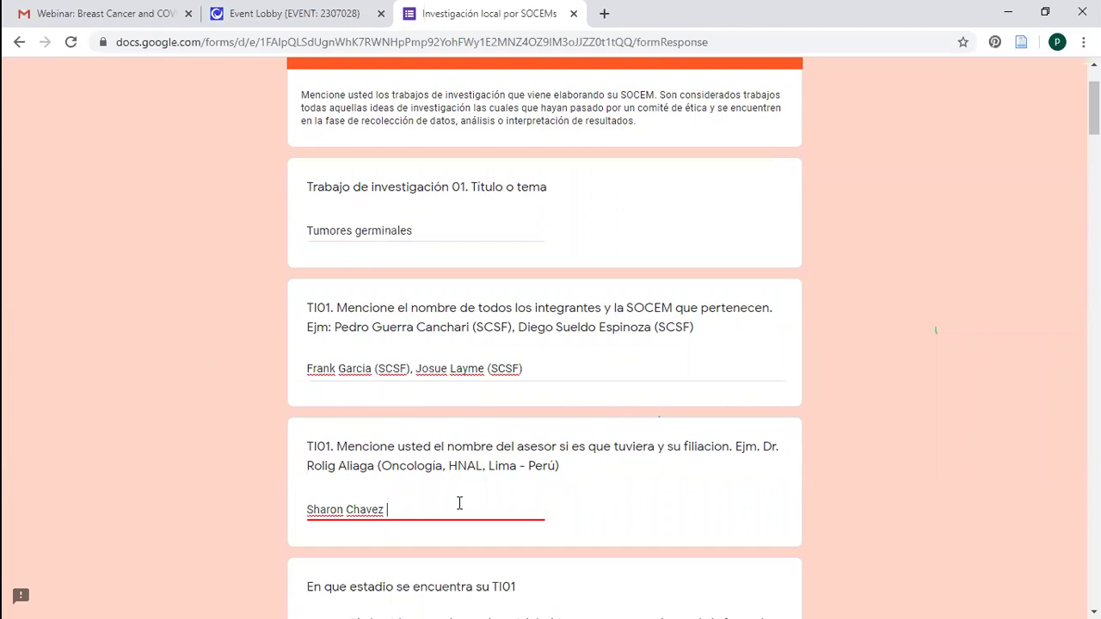
text((Oncologia, INEN, PE)
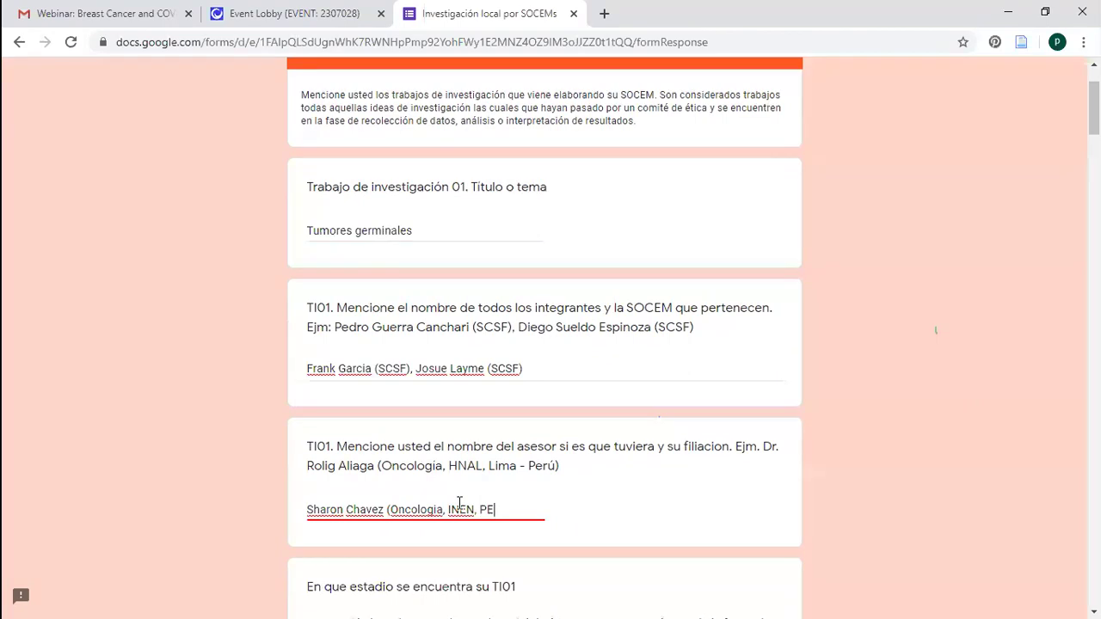
key(BackSpace)
Finish the advisor affiliation as '(Oncologia, INEN, Peru)' without the stray trailing character
text(eru)=)
key(BackSpace)
scroll(977, 131, down, 1)
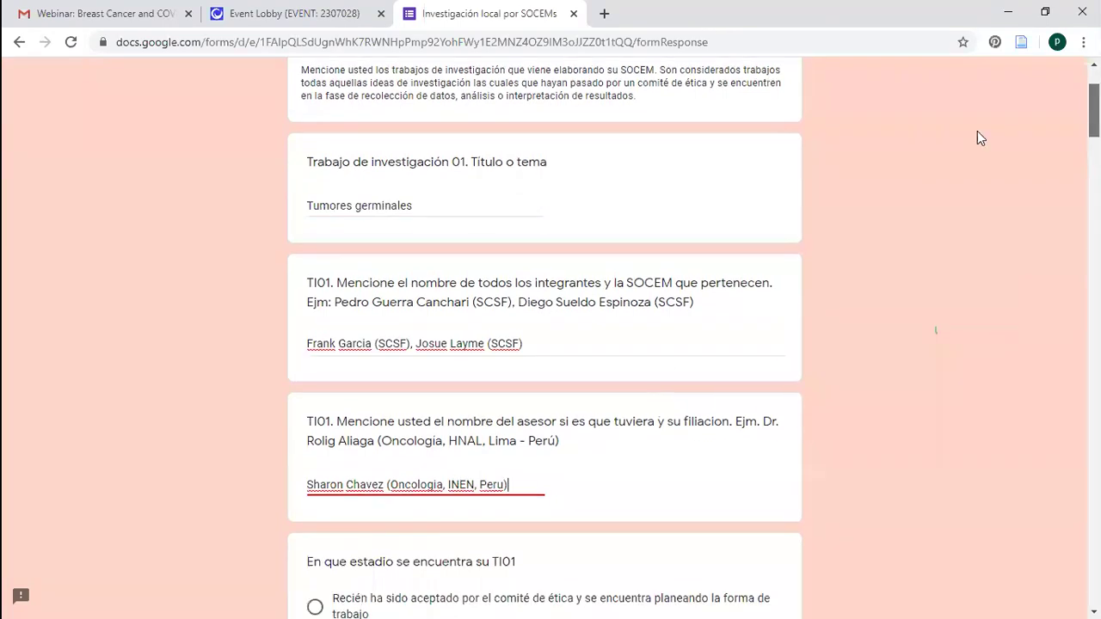
scroll(494, 265, down, 4)
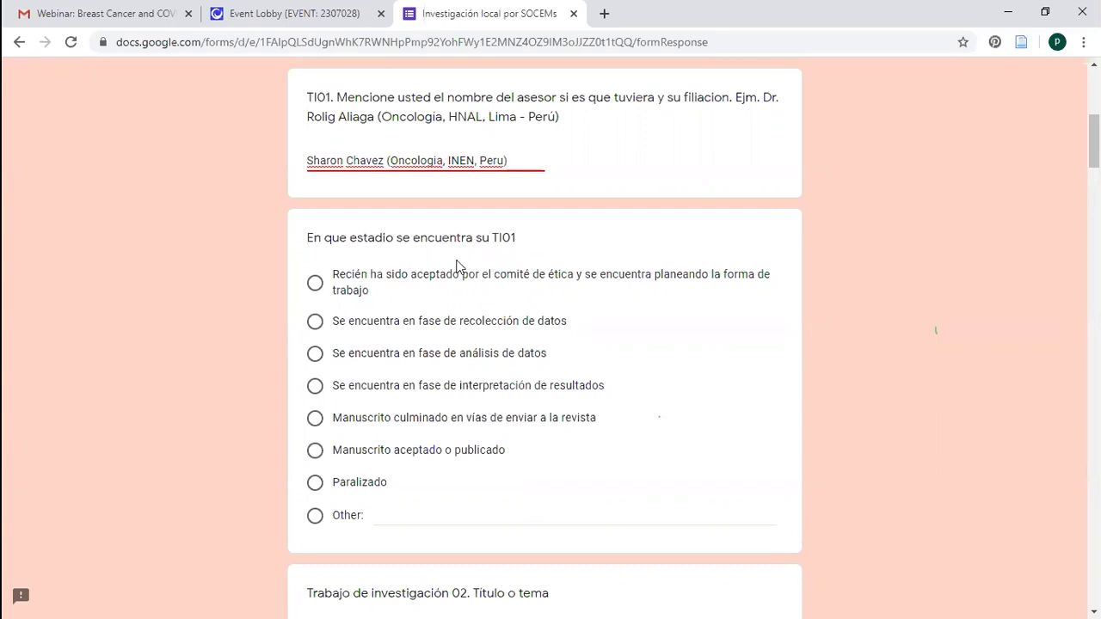
click(286, 341)
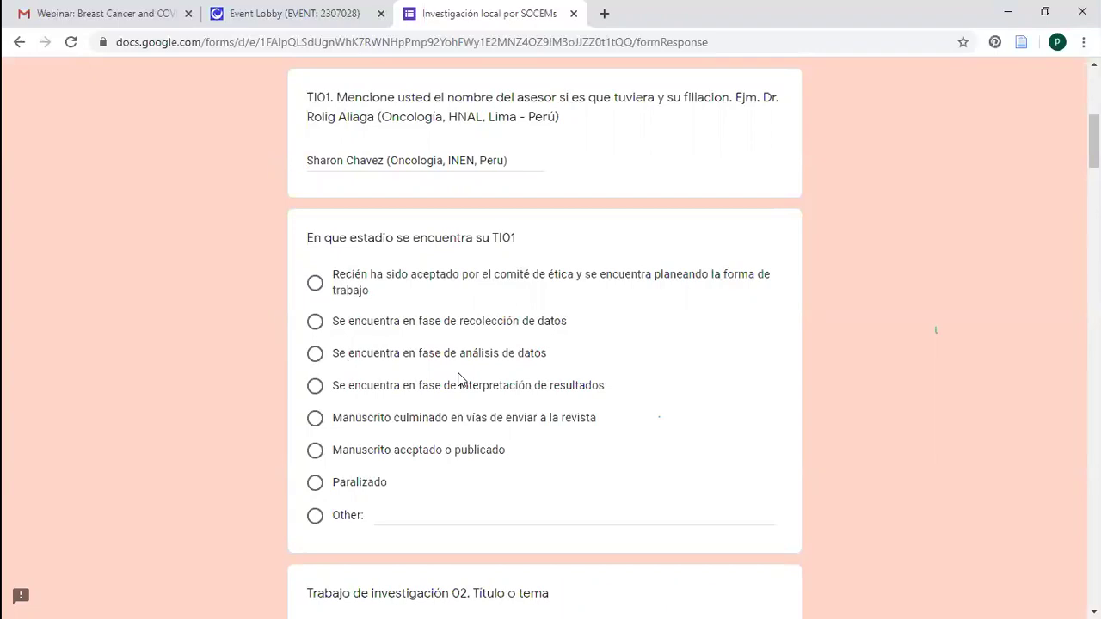
Mark TI01's stage as 'Se encuentra en fase de análisis de datos'
click(311, 357)
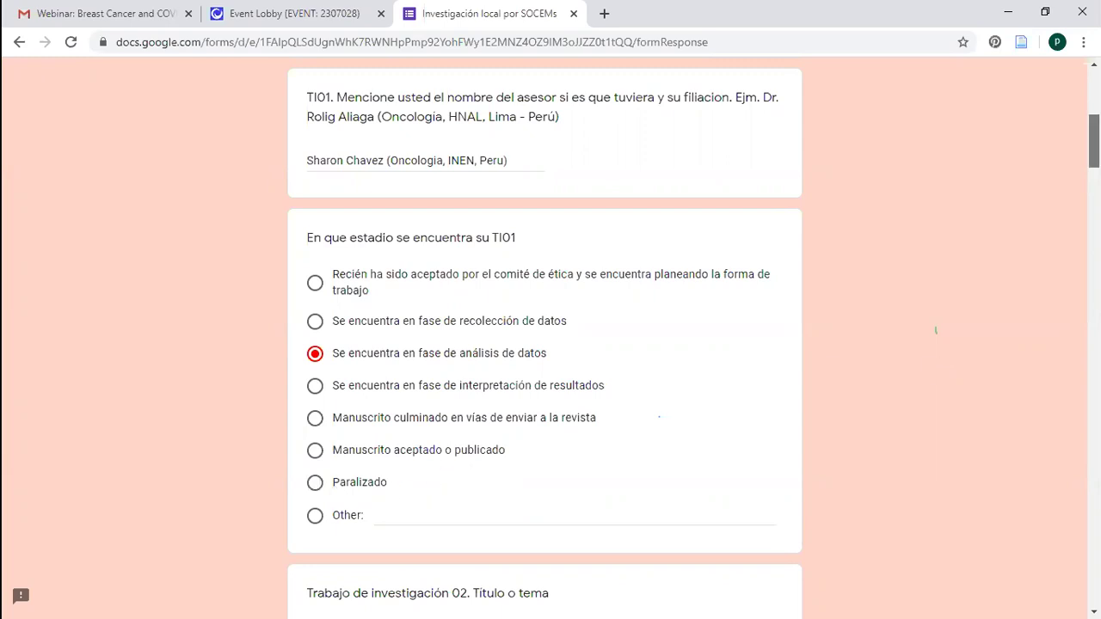
scroll(936, 330, up, 3)
scroll(848, 488, down, 4)
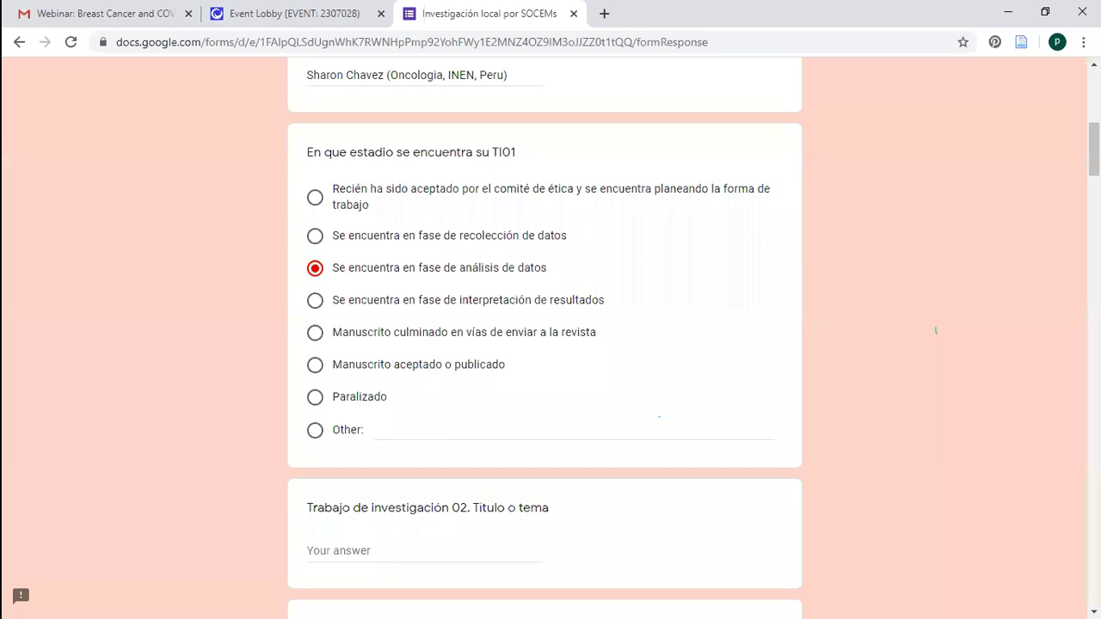
scroll(544, 343, down, 20)
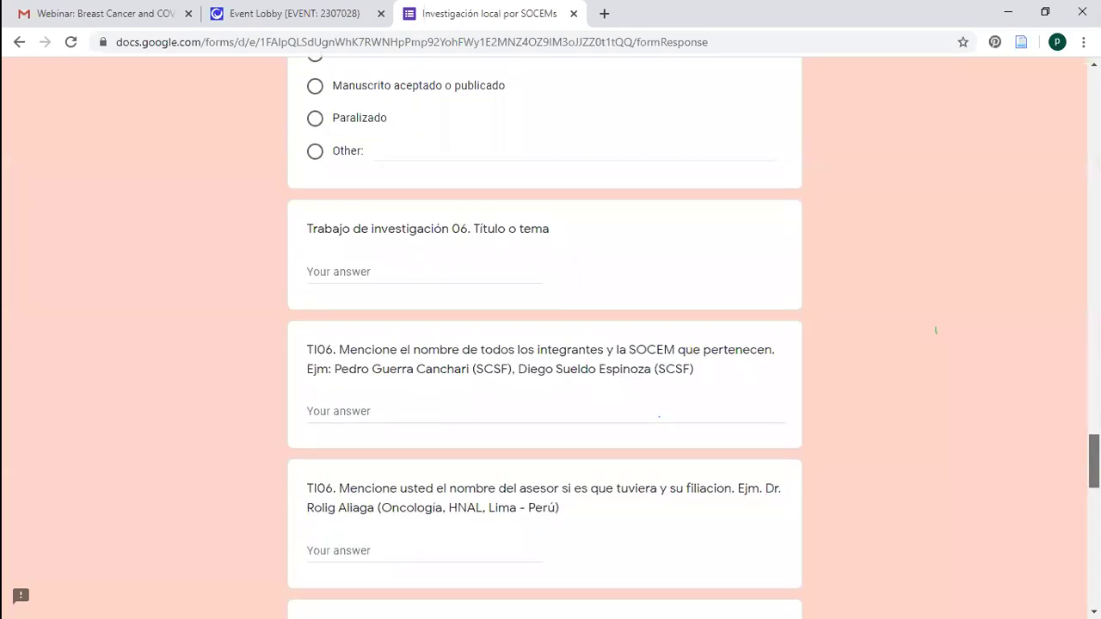
Advance the form to the 'Producción científica' section
scroll(988, 127, down, 15)
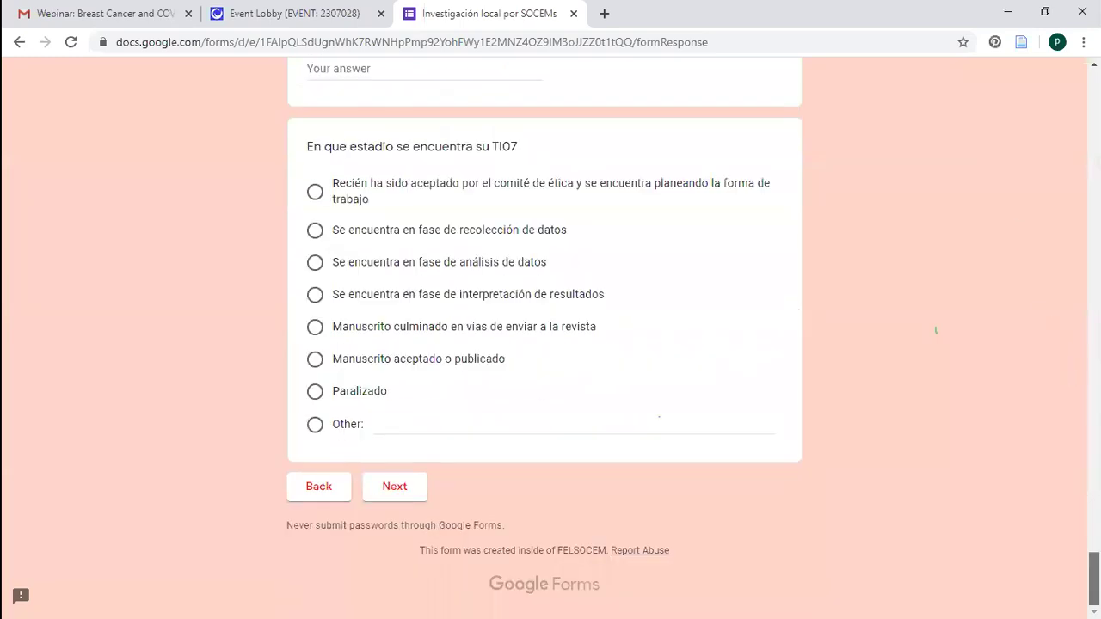
scroll(1049, 509, up, 4)
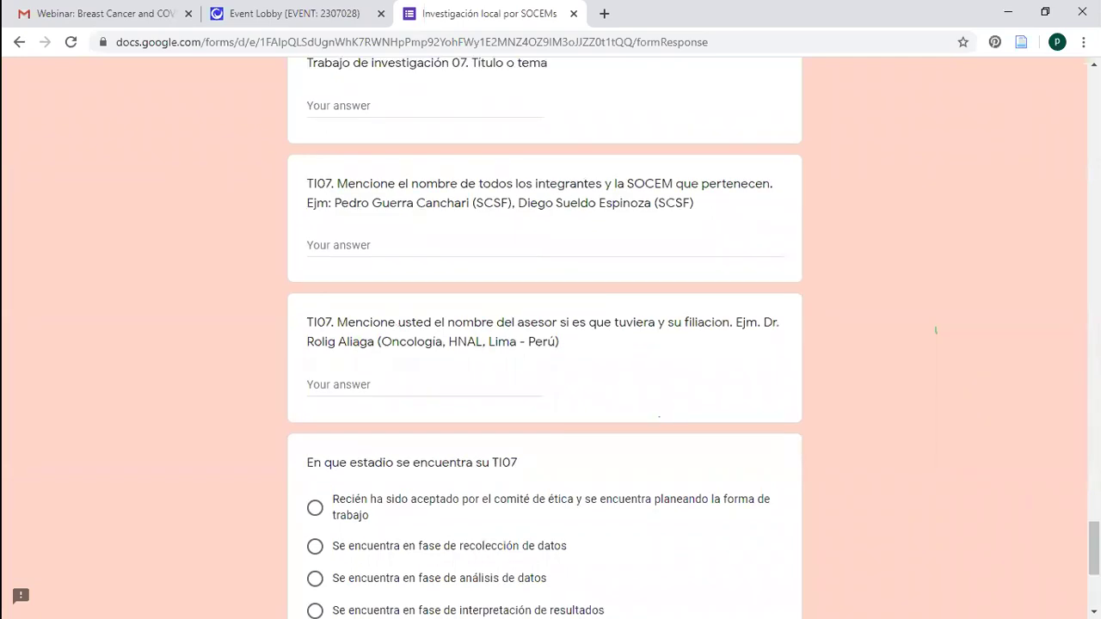
scroll(396, 557, down, 3)
click(395, 554)
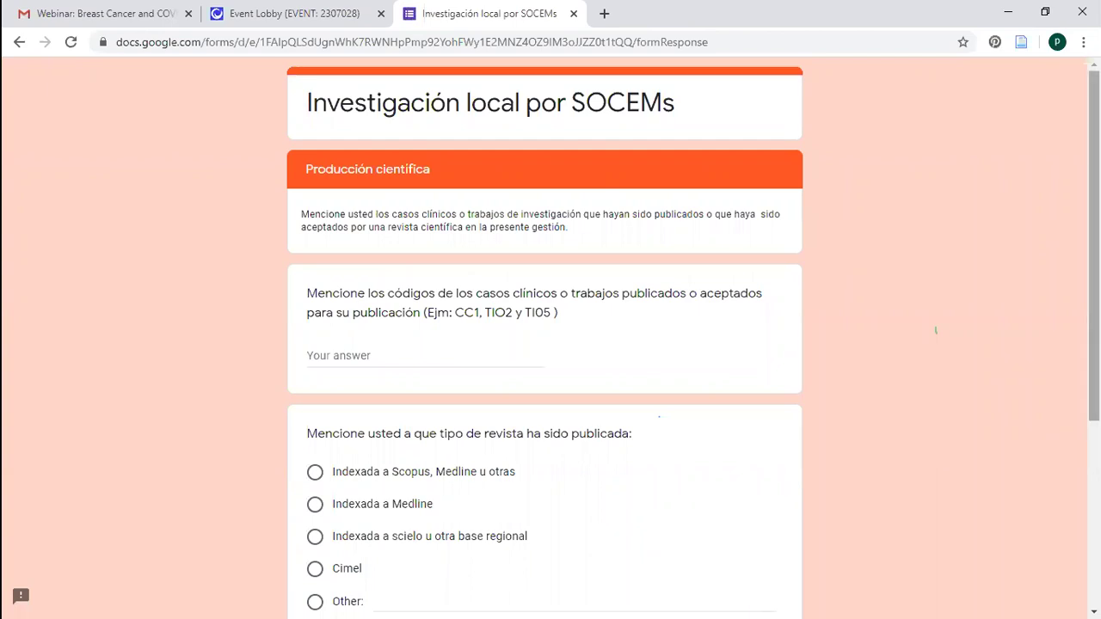
scroll(936, 330, down, 2)
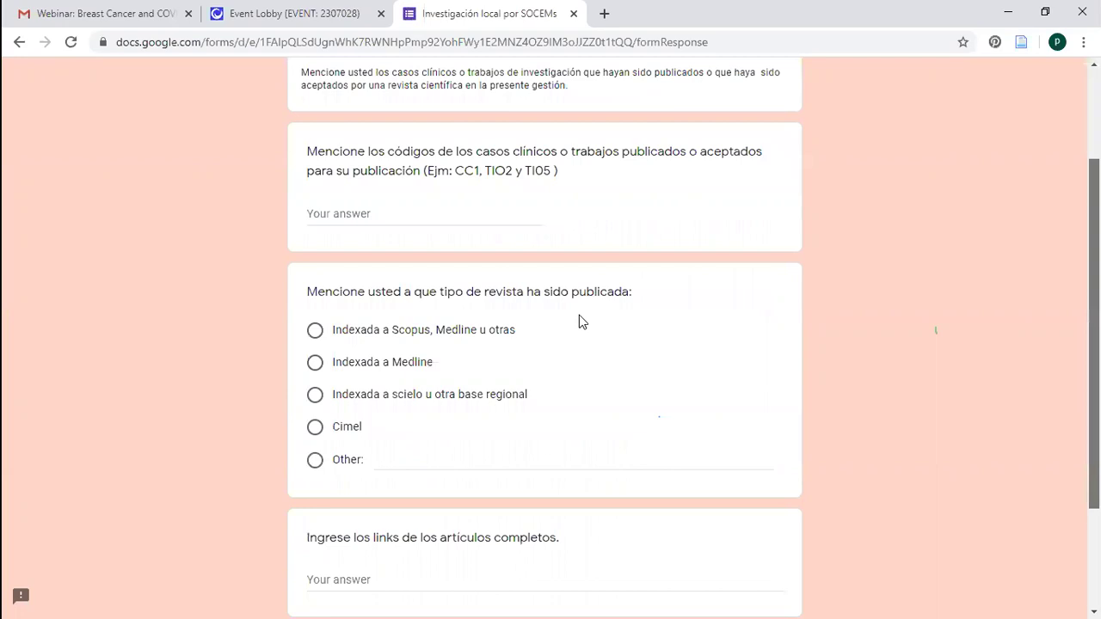
scroll(578, 314, up, 2)
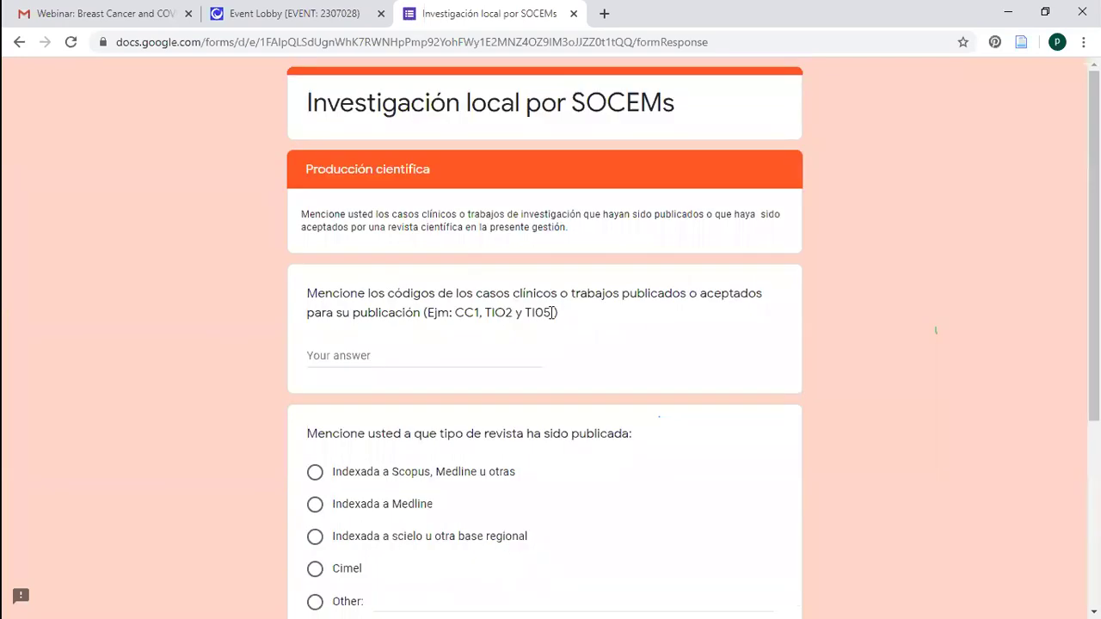
drag(552, 312, 454, 313)
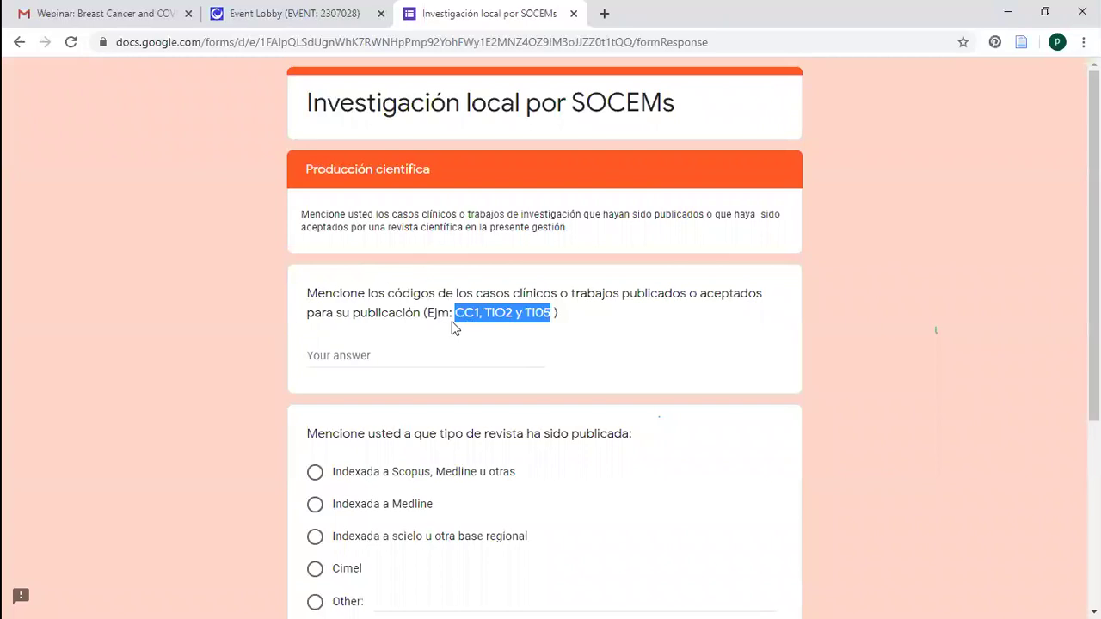
drag(452, 321, 317, 293)
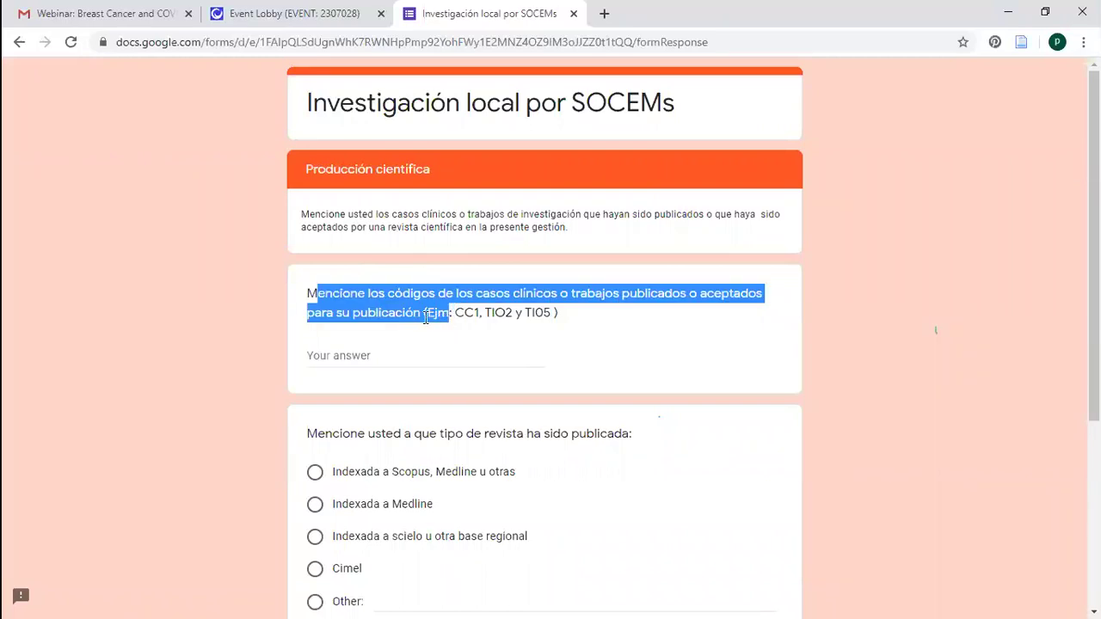
drag(425, 317, 419, 315)
click(311, 298)
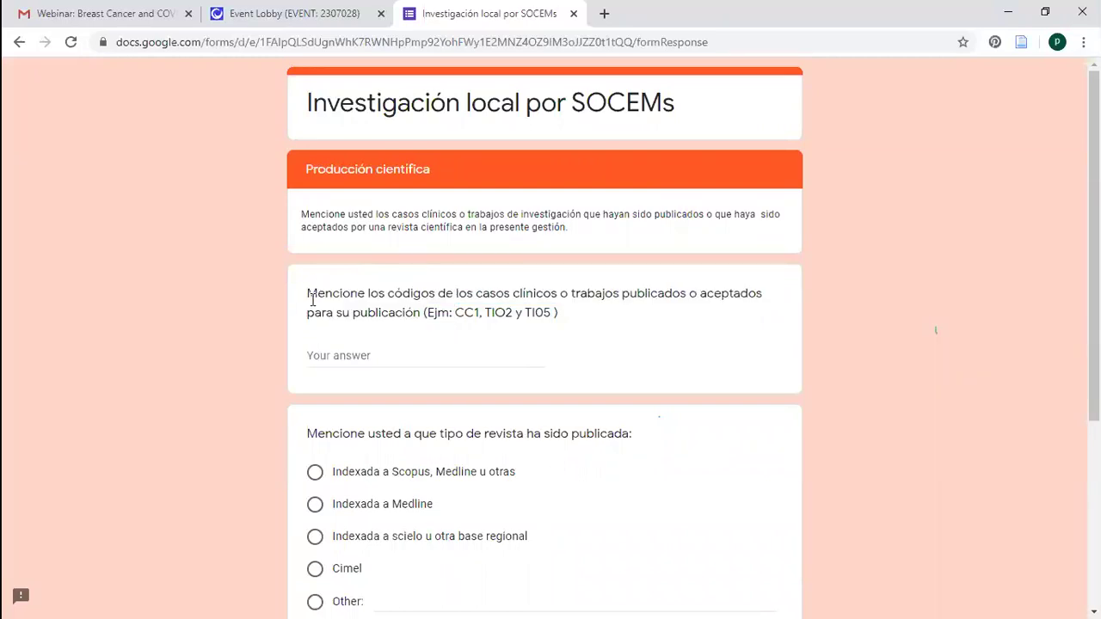
shift+click(414, 315)
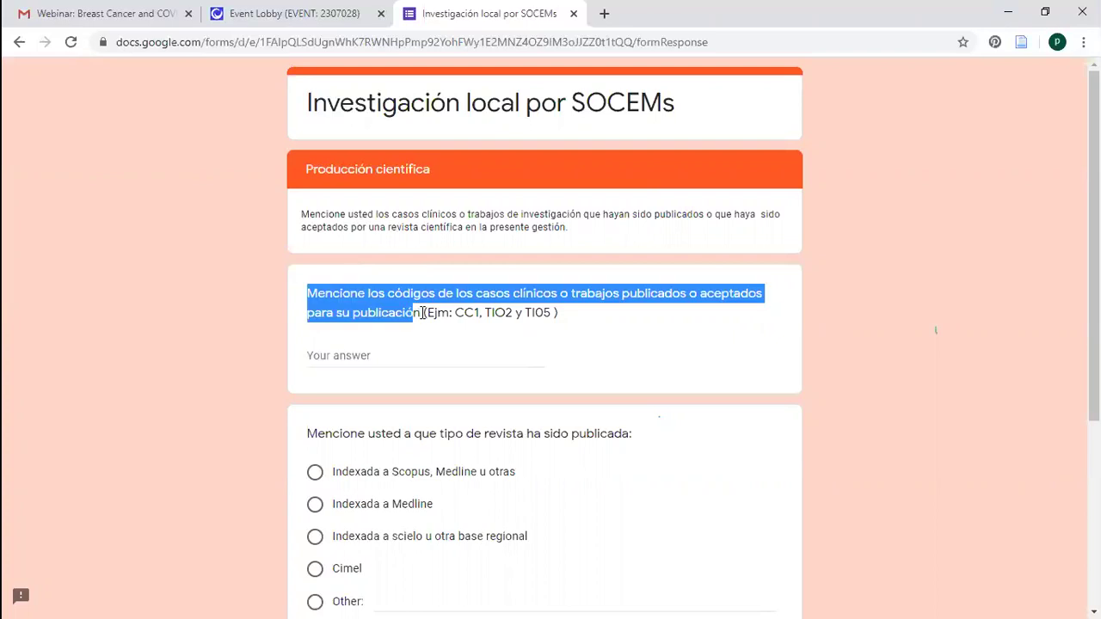
shift+click(578, 323)
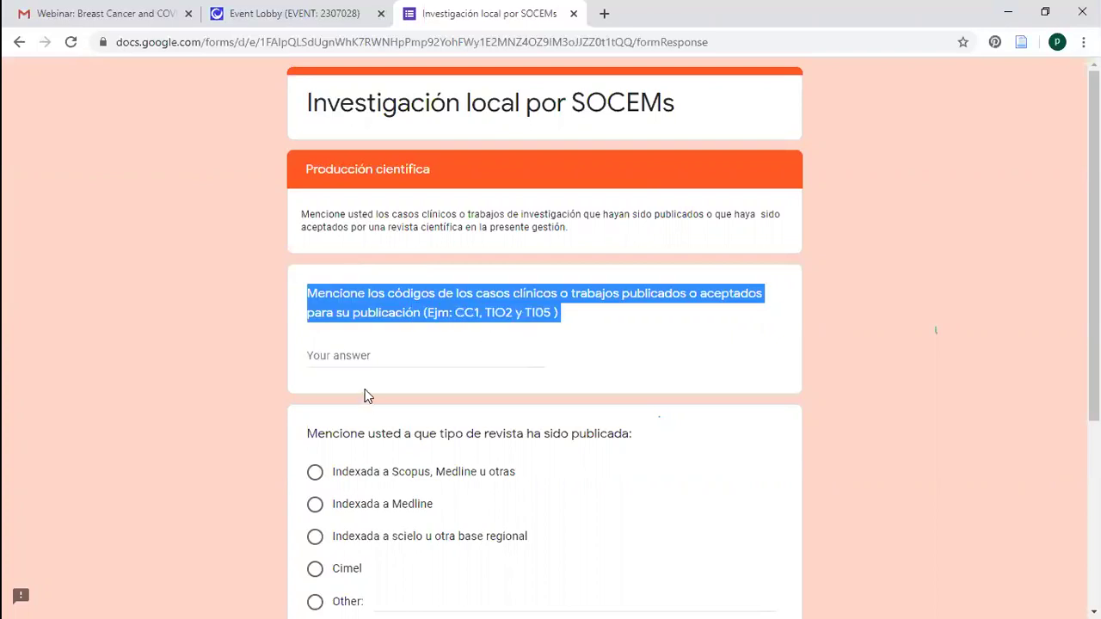
click(364, 359)
click(918, 197)
scroll(936, 330, down, 1)
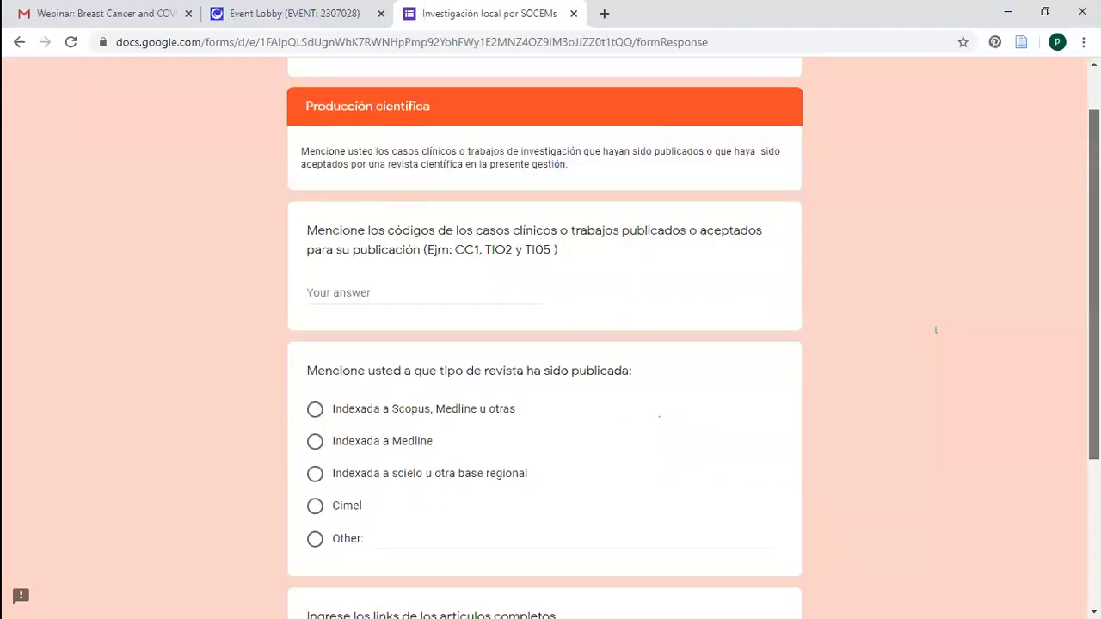
scroll(936, 330, down, 1)
scroll(936, 330, down, 2)
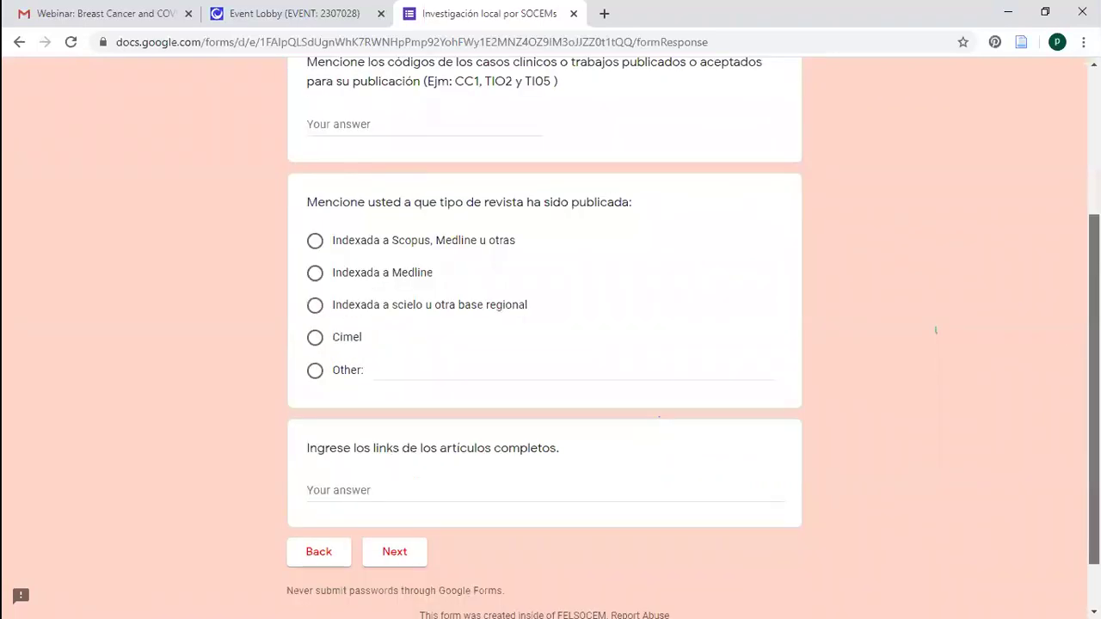
scroll(936, 330, up, 3)
scroll(935, 330, down, 2)
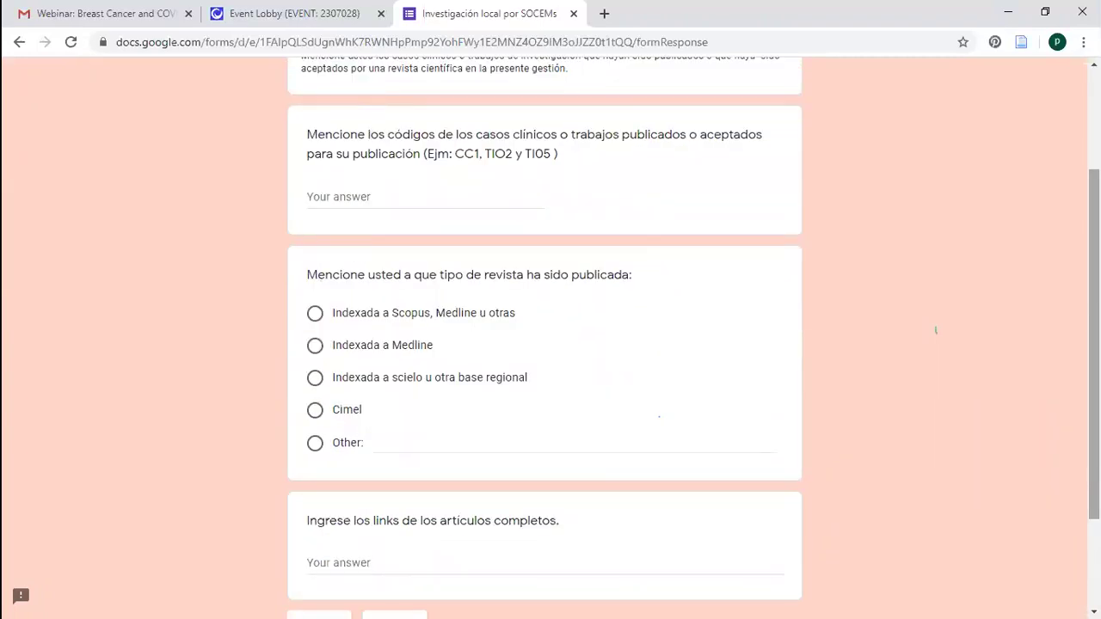
scroll(936, 330, down, 1)
scroll(936, 330, down, 1)
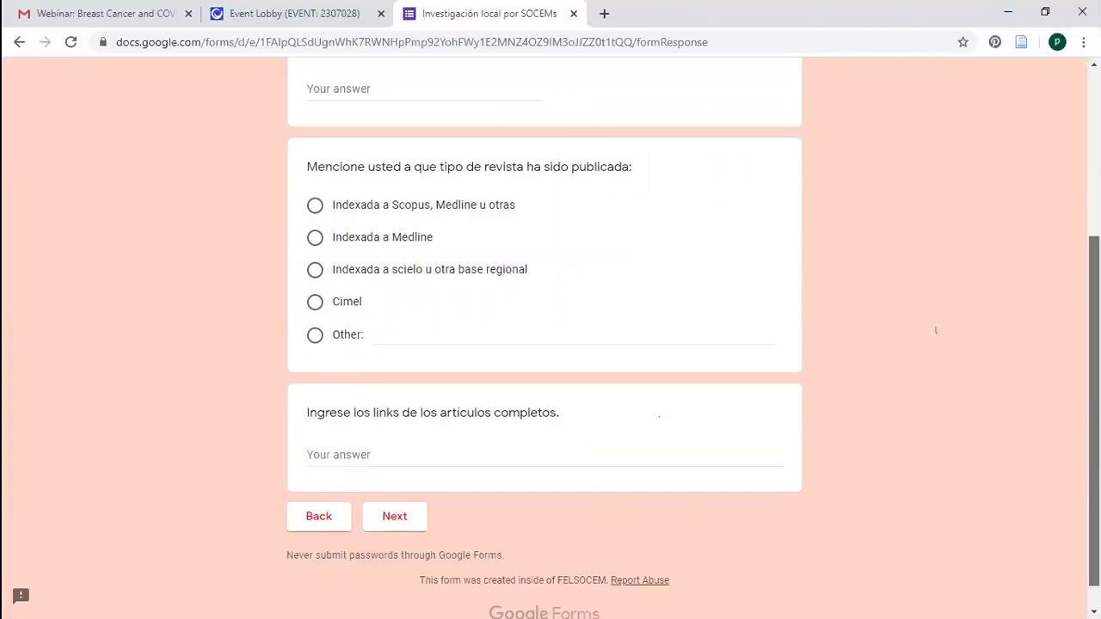
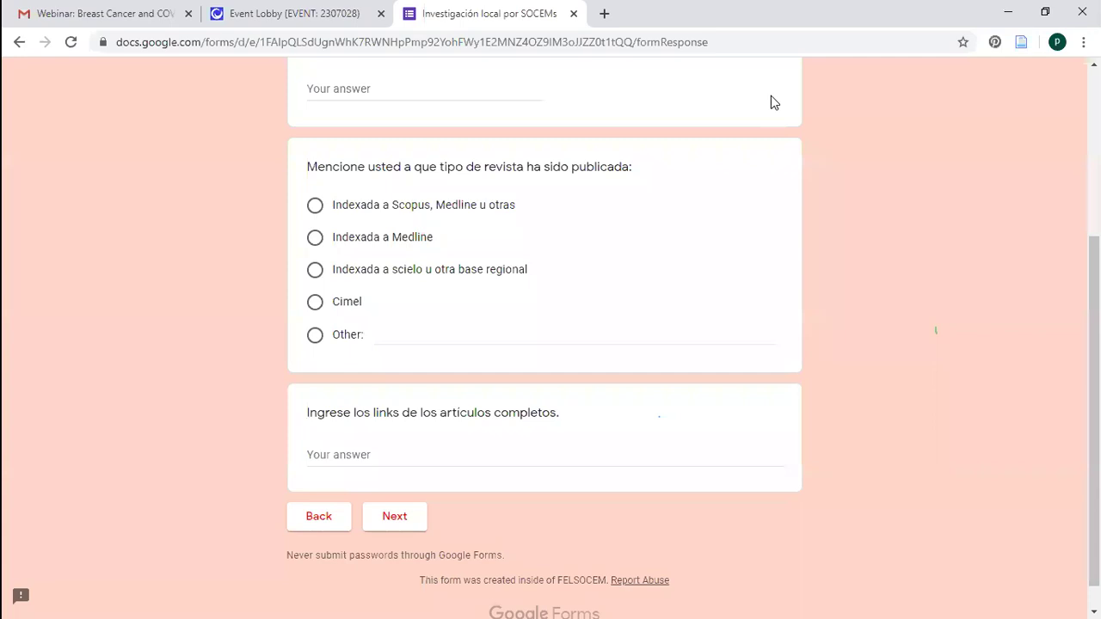
In a new tab, search 'unconventional surgical' and open the PubMed left ventricular pseudoaneurysm article
key(ctrl+t)
text(un)
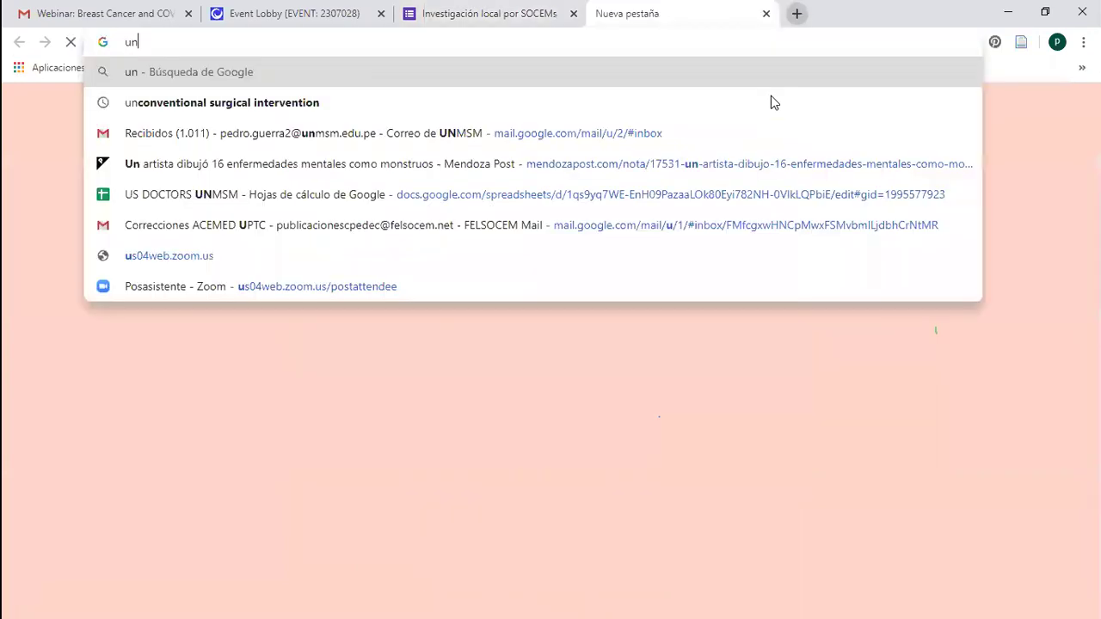
text(conventional)
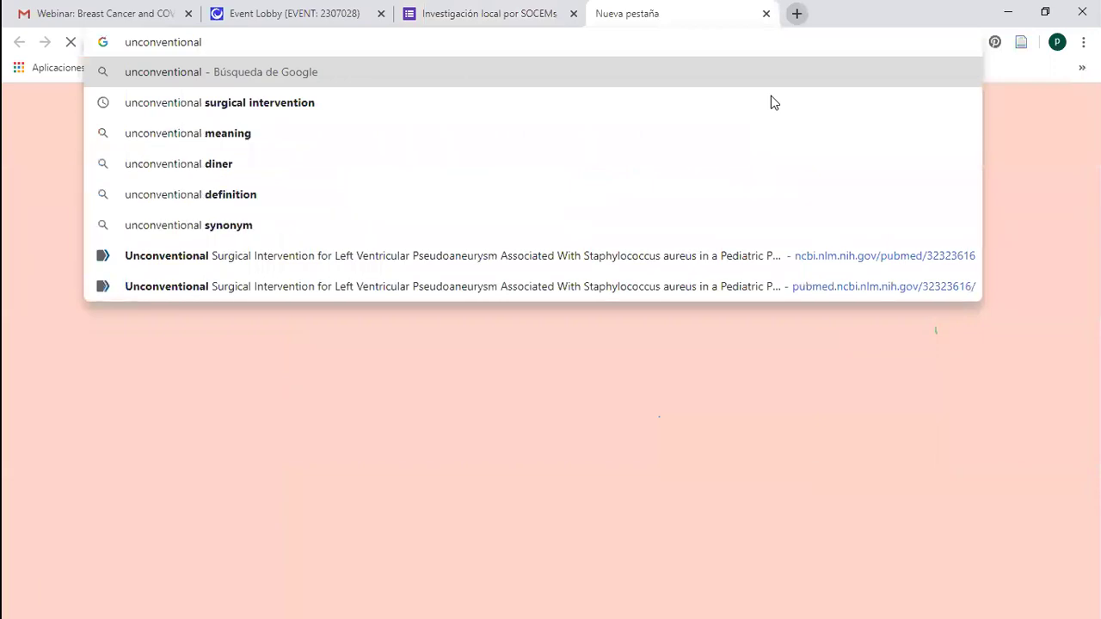
text( surgical)
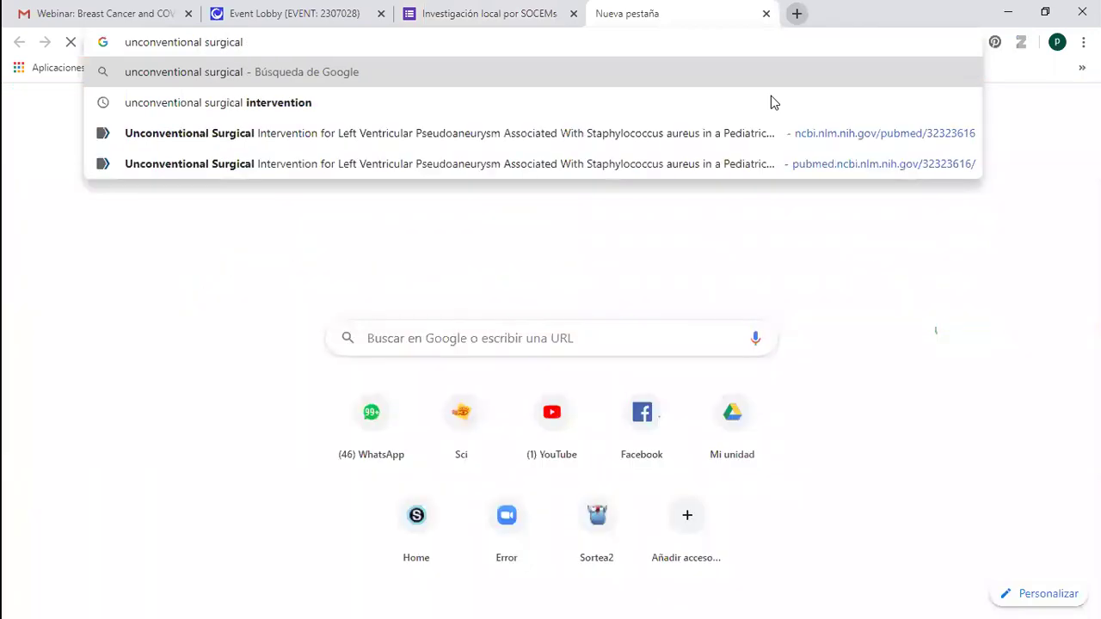
key(Down)
key(Down)
key(Return)
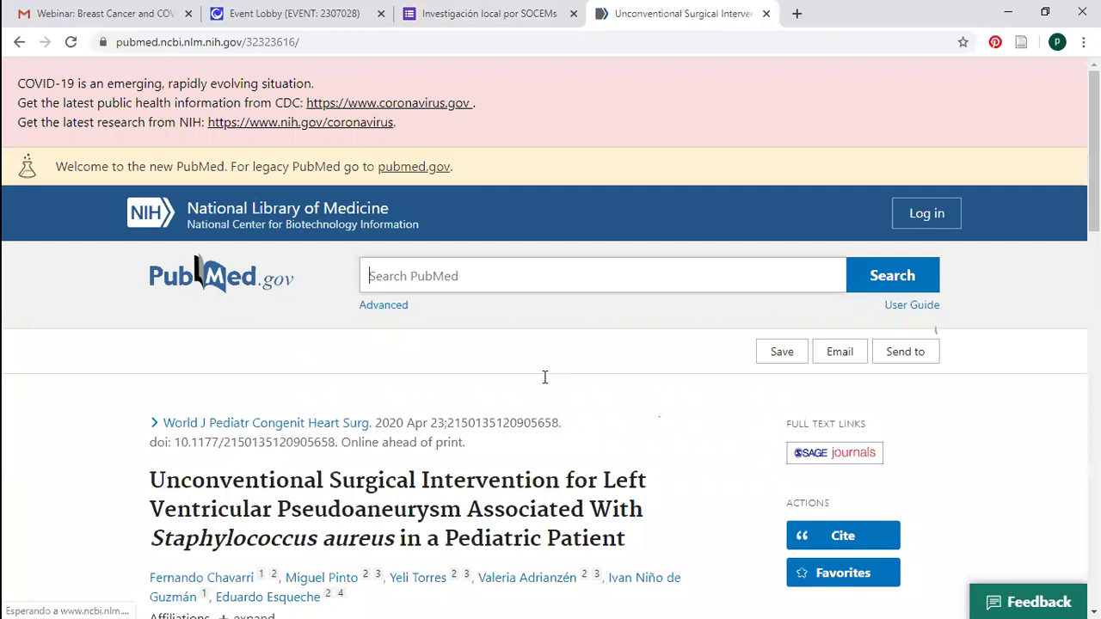
Expand the article's author affiliations on PubMed
scroll(544, 377, down, 2)
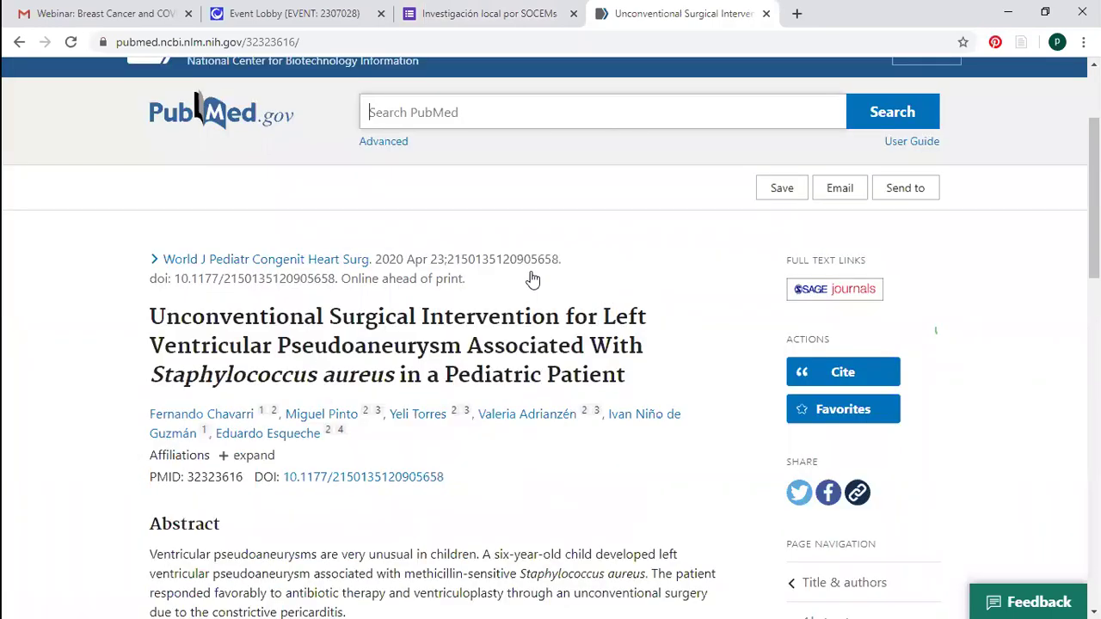
scroll(269, 320, down, 2)
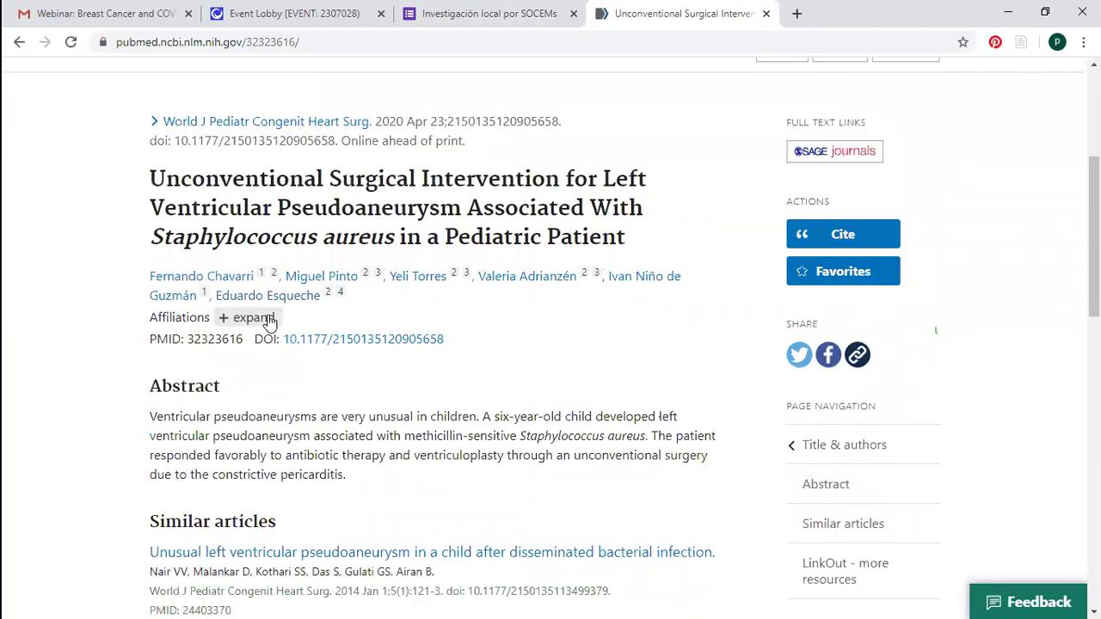
click(269, 320)
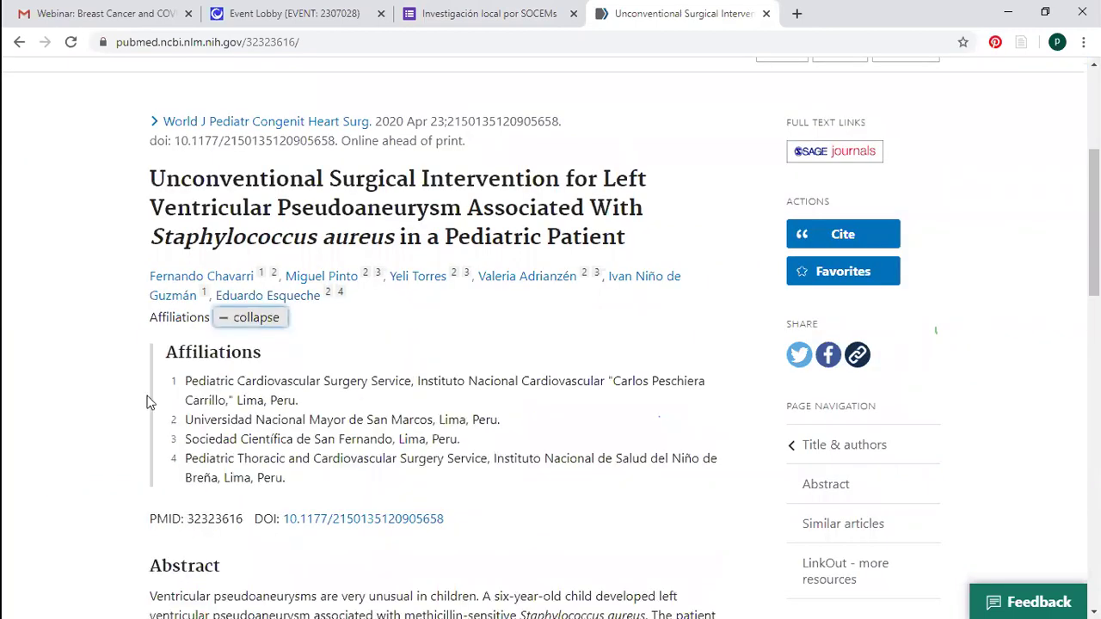
drag(402, 441, 191, 441)
click(254, 377)
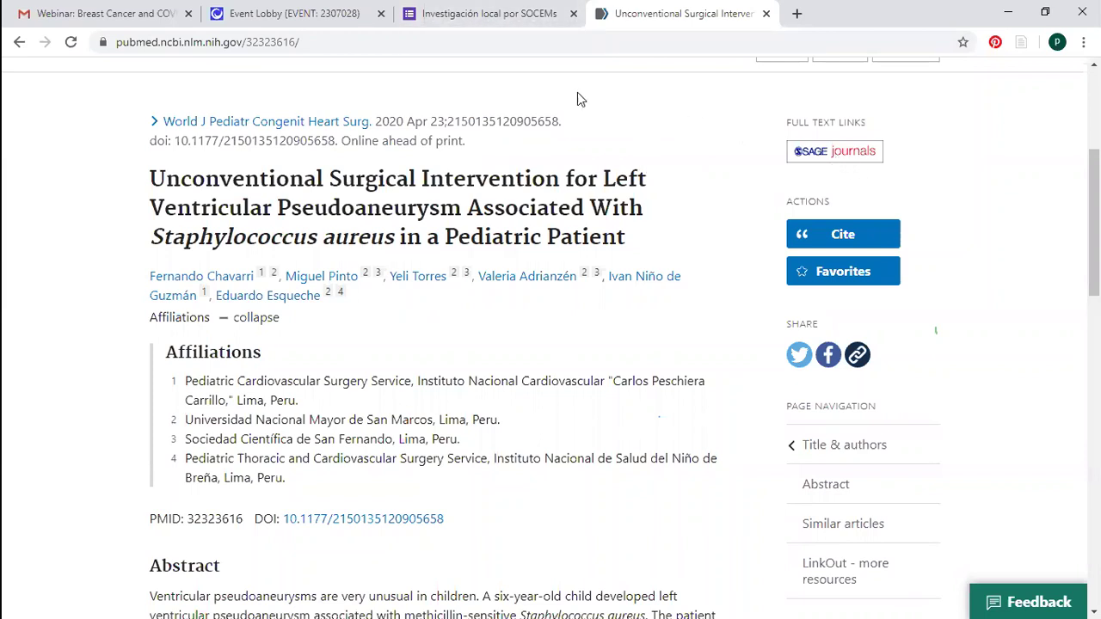
click(461, 43)
key(ctrl+c)
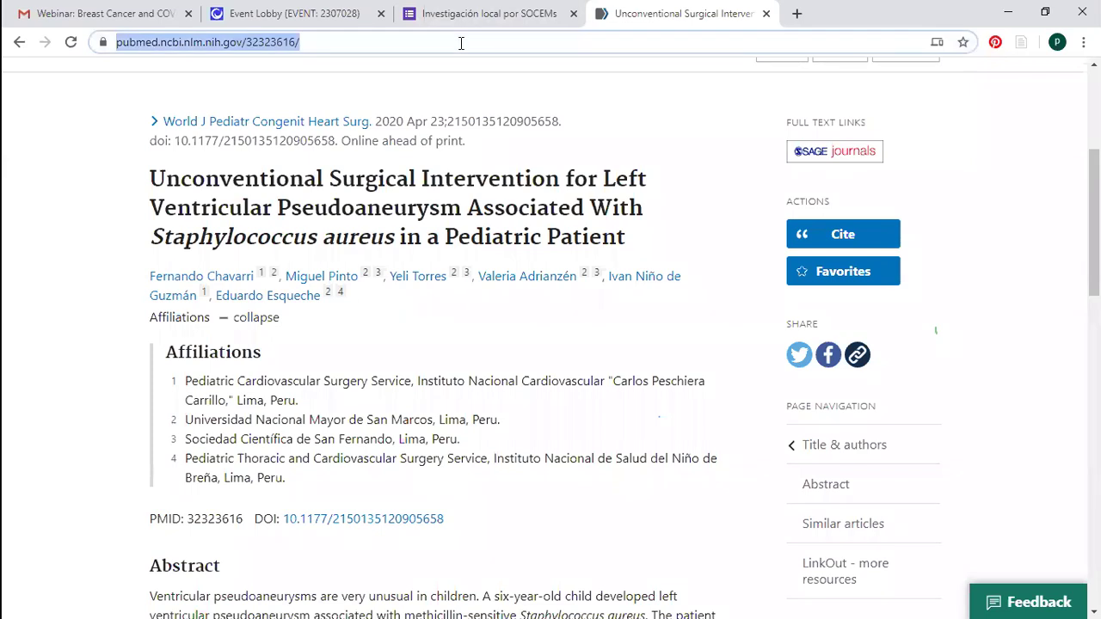
key(ctrl+shift+Tab)
click(475, 448)
key(ctrl+v)
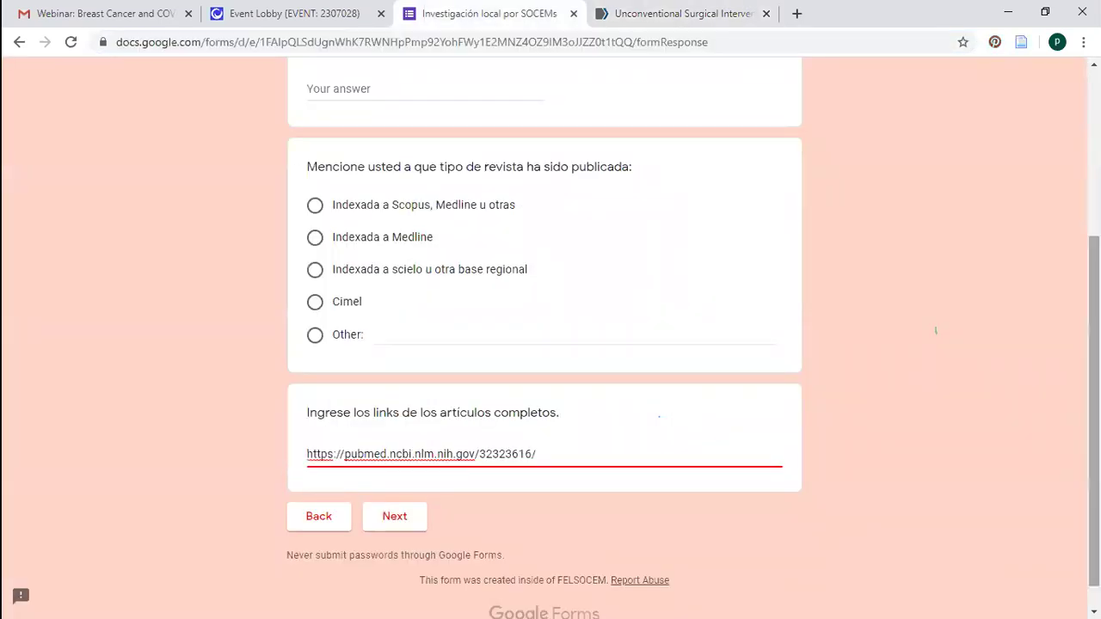
Copy the PubMed article title and enter the code TIO 07 in the form
scroll(757, 63, up, 3)
click(683, 21)
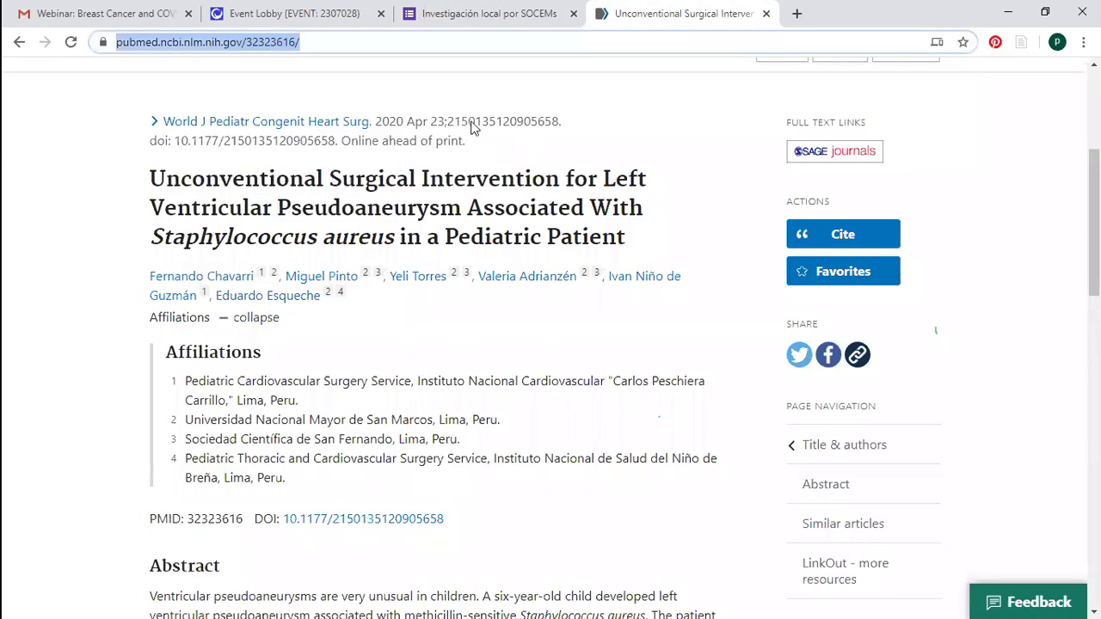
click(481, 14)
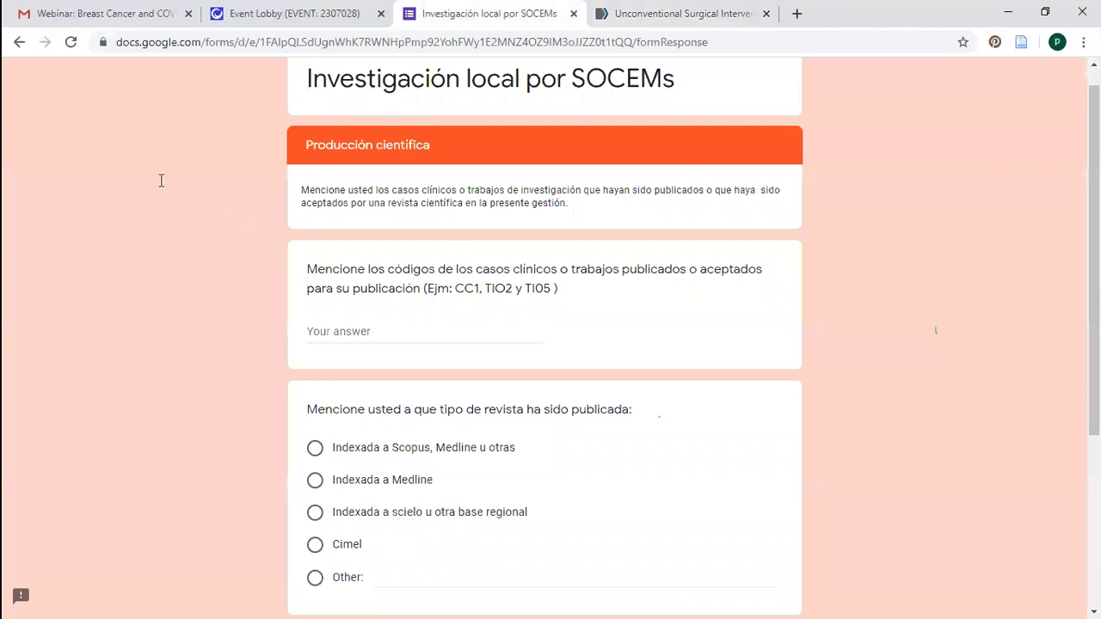
key(ctrl+Tab)
triple_click(657, 239)
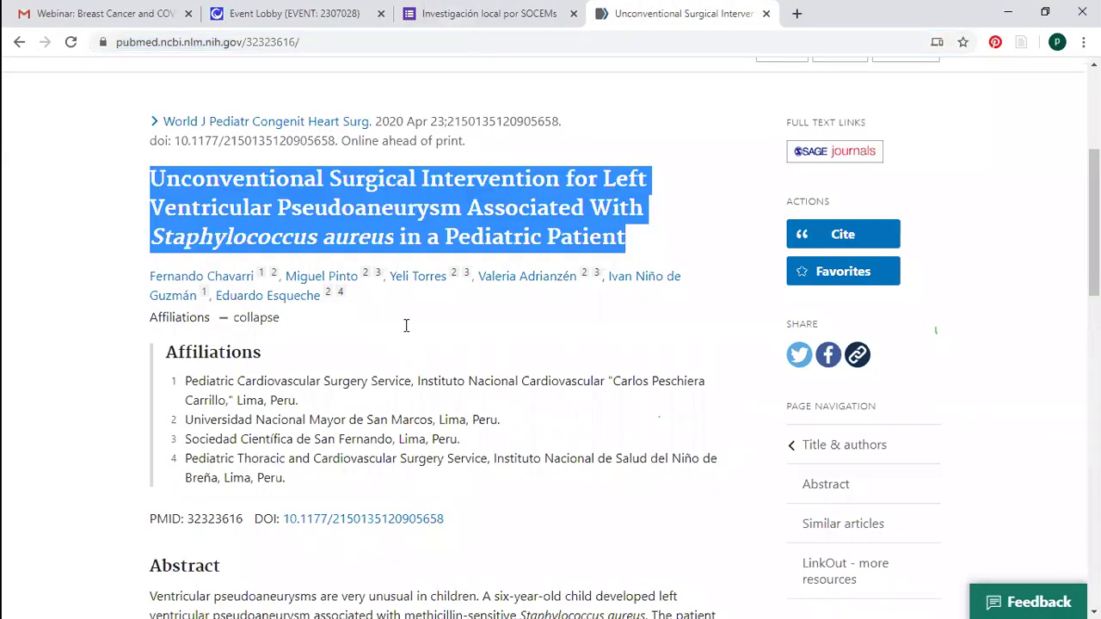
key(ctrl+shift+Tab)
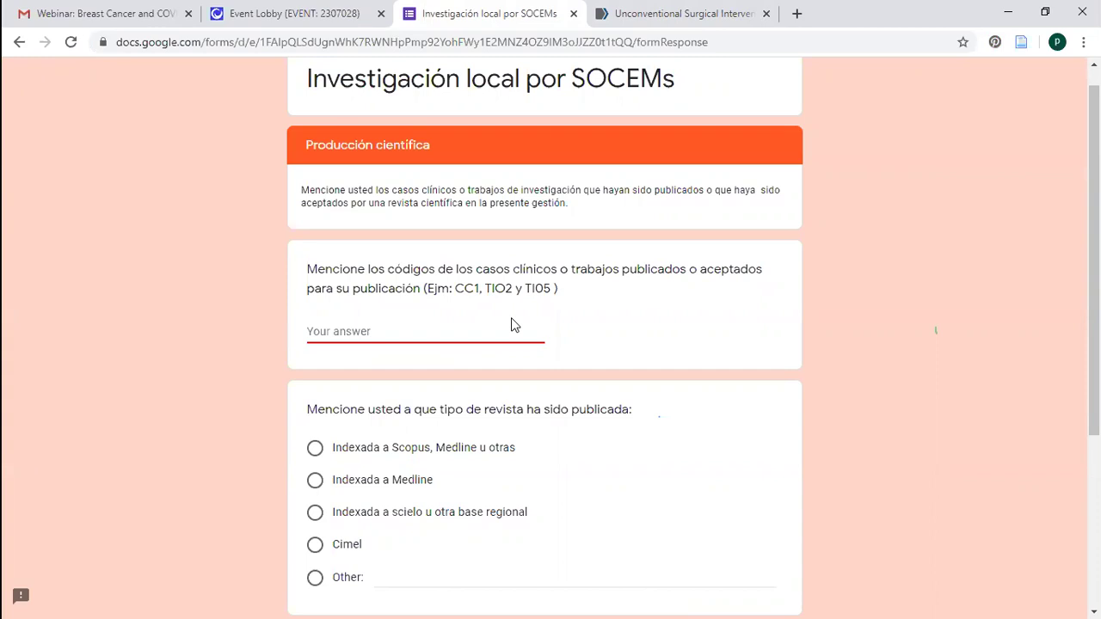
text(TIO 07)
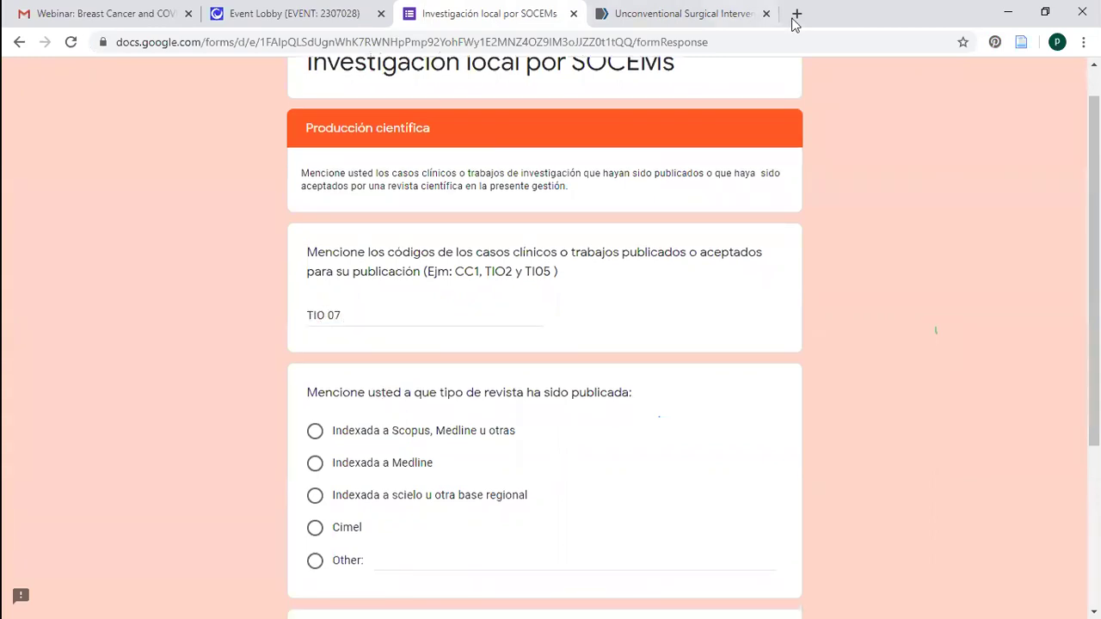
Choose 'Indexada a Scopus, Medline u otras' as the journal type and submit the section
key(ctrl+Tab)
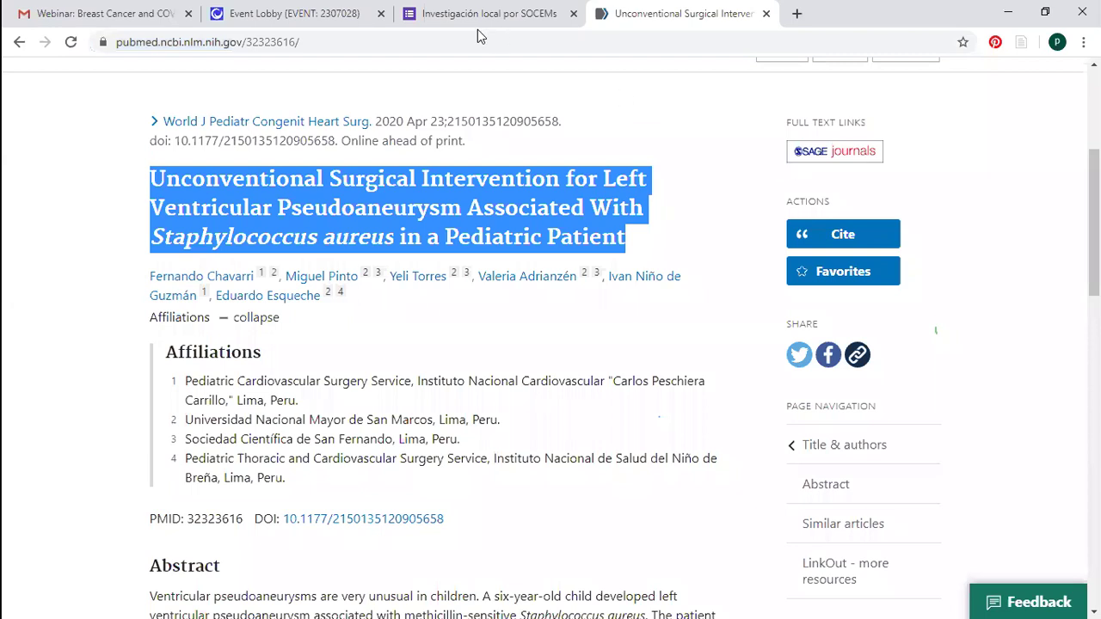
key(ctrl+shift+Tab)
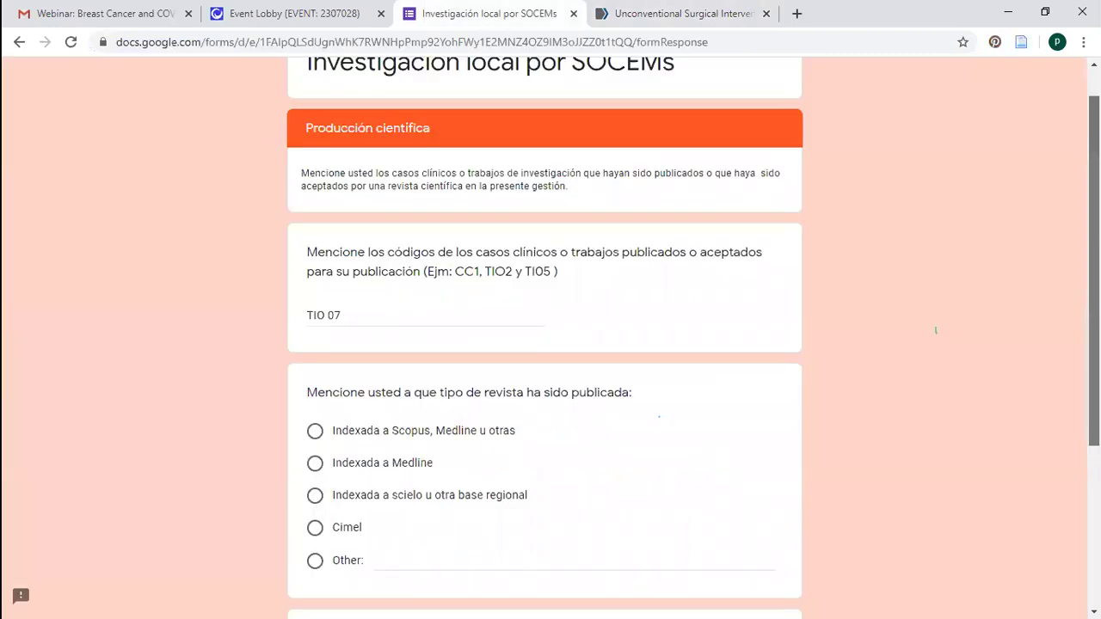
scroll(315, 249, down, 2)
click(315, 237)
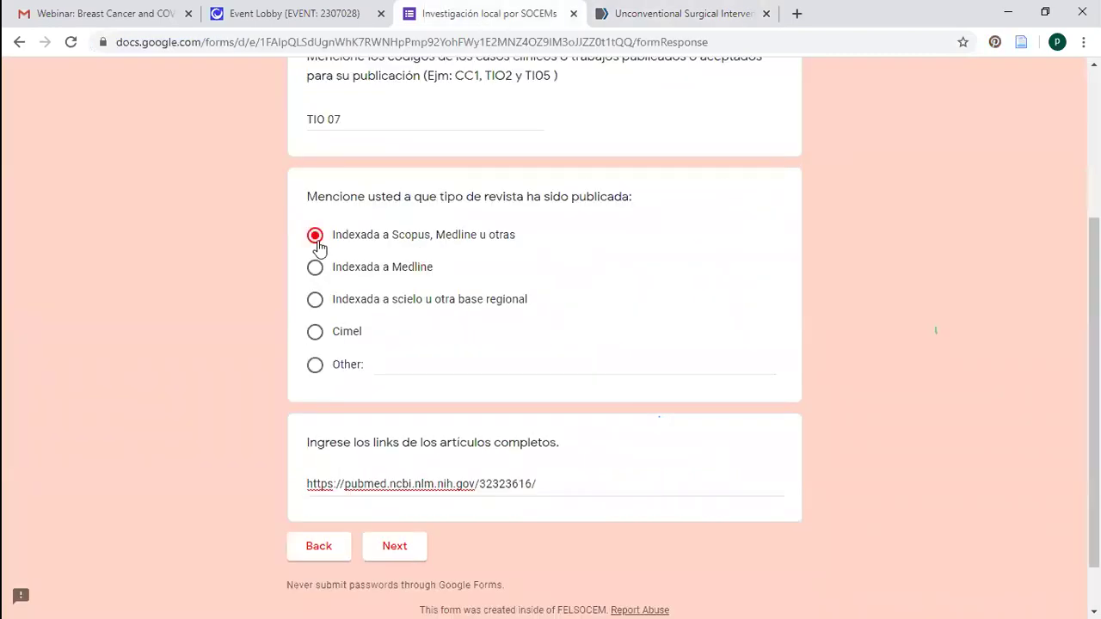
click(397, 548)
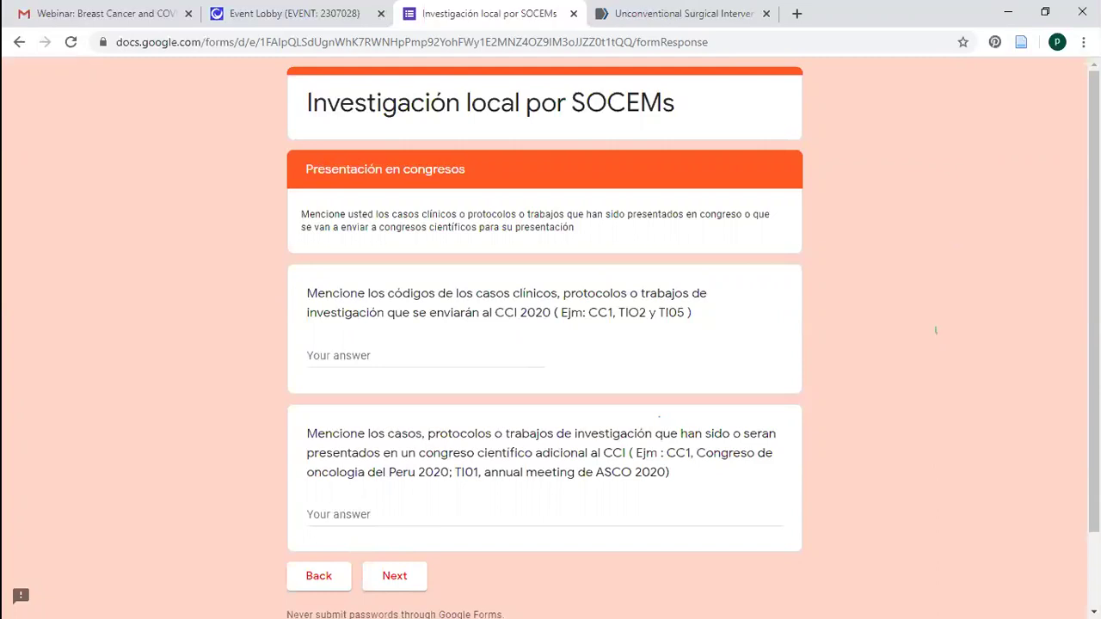
Read through the two unanswered Presentación en congresos questions
scroll(314, 322, down, 2)
scroll(491, 327, up, 2)
drag(396, 103, 503, 214)
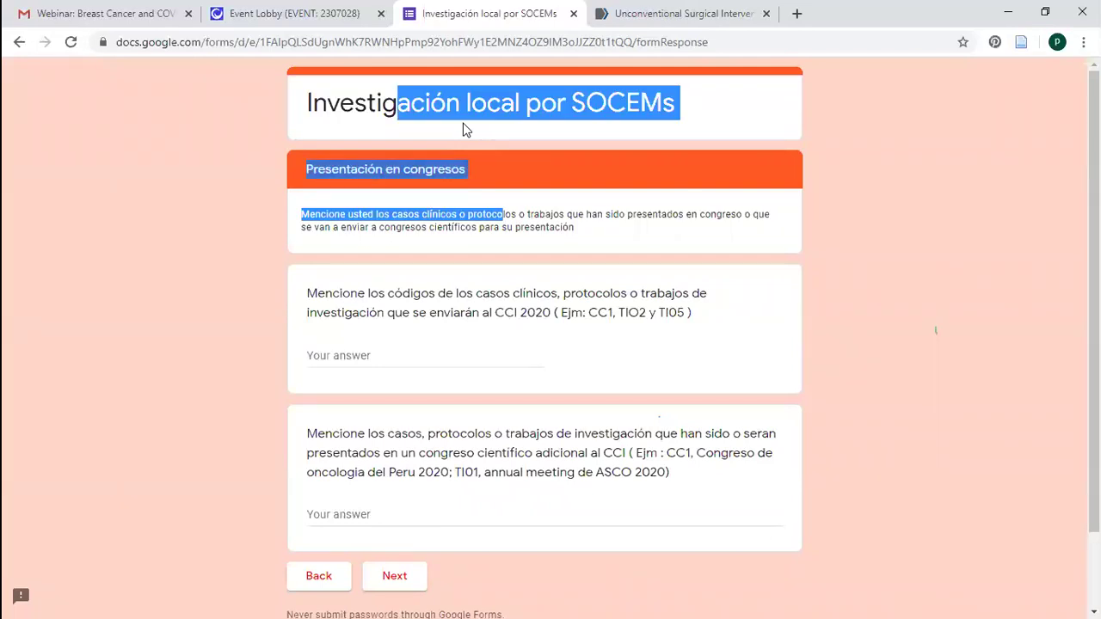
click(411, 372)
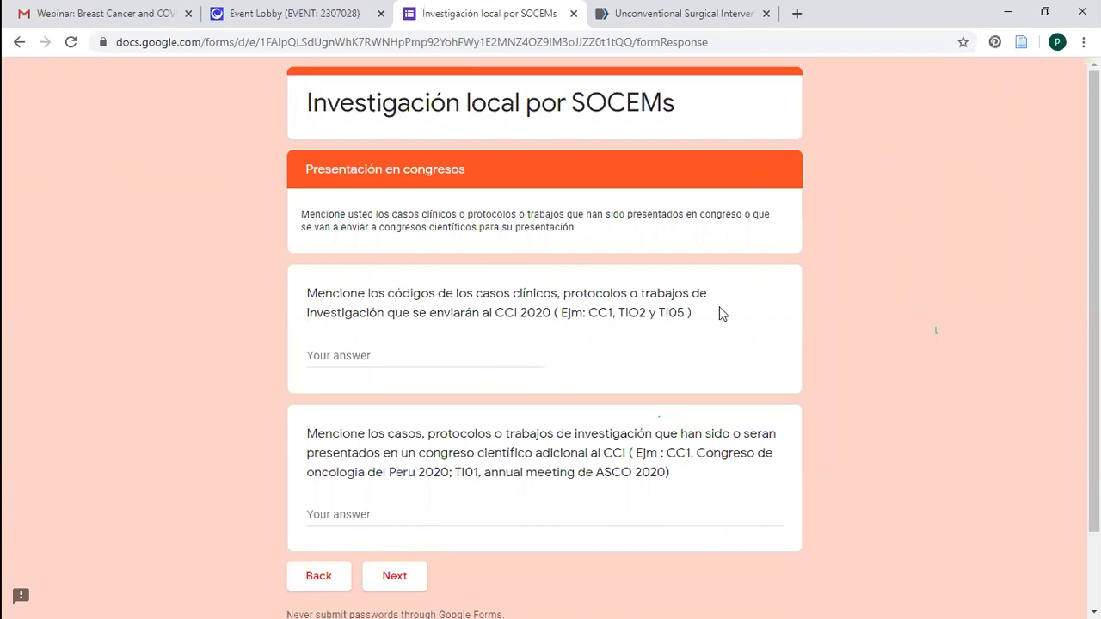
scroll(544, 343, down, 1)
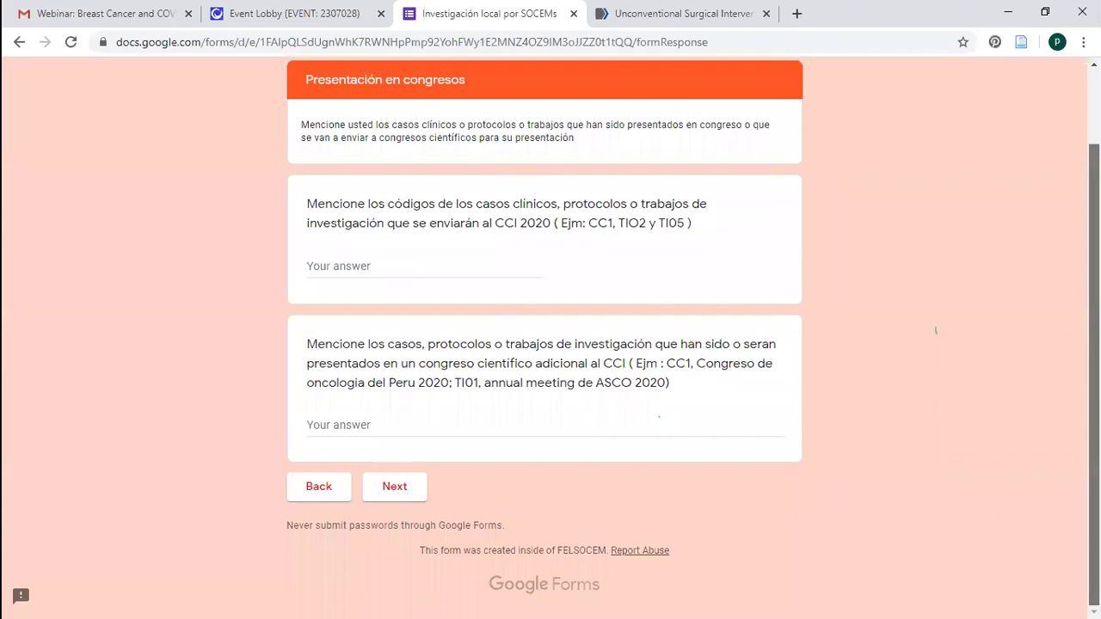
scroll(544, 344, up, 1)
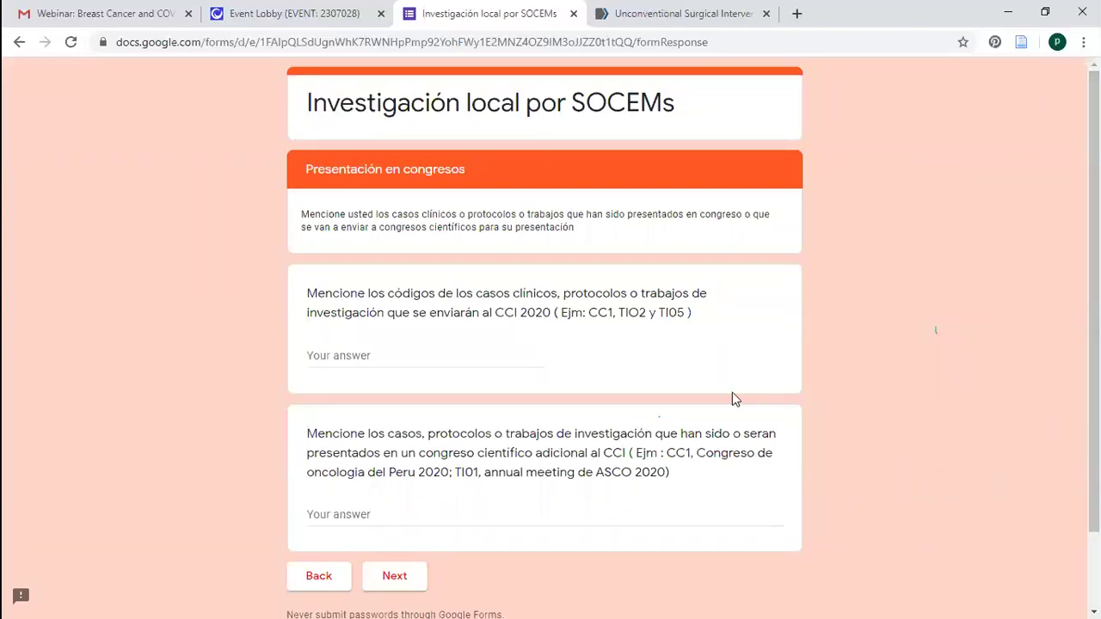
Answer the CCI 2020 codes question with TI 05
drag(513, 316, 361, 345)
click(349, 351)
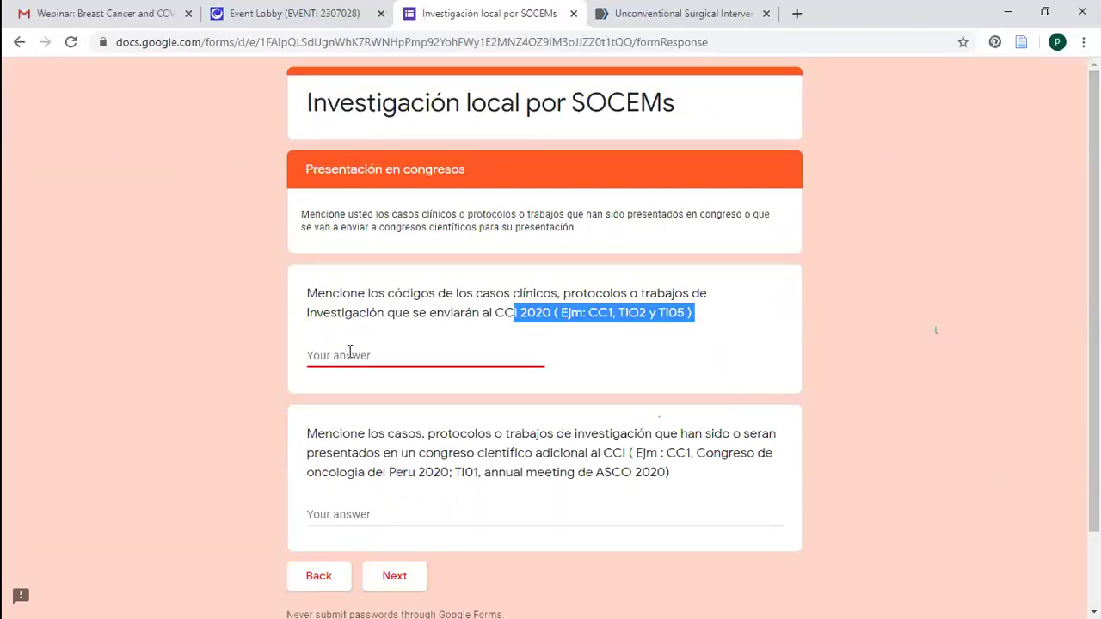
scroll(374, 266, down, 1)
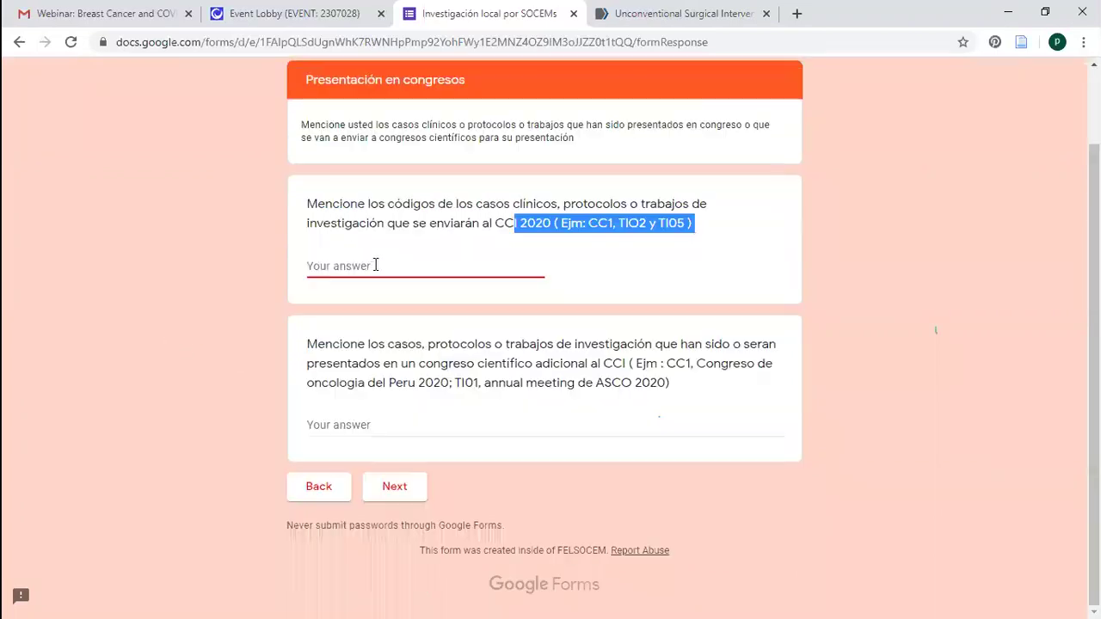
text(ti)
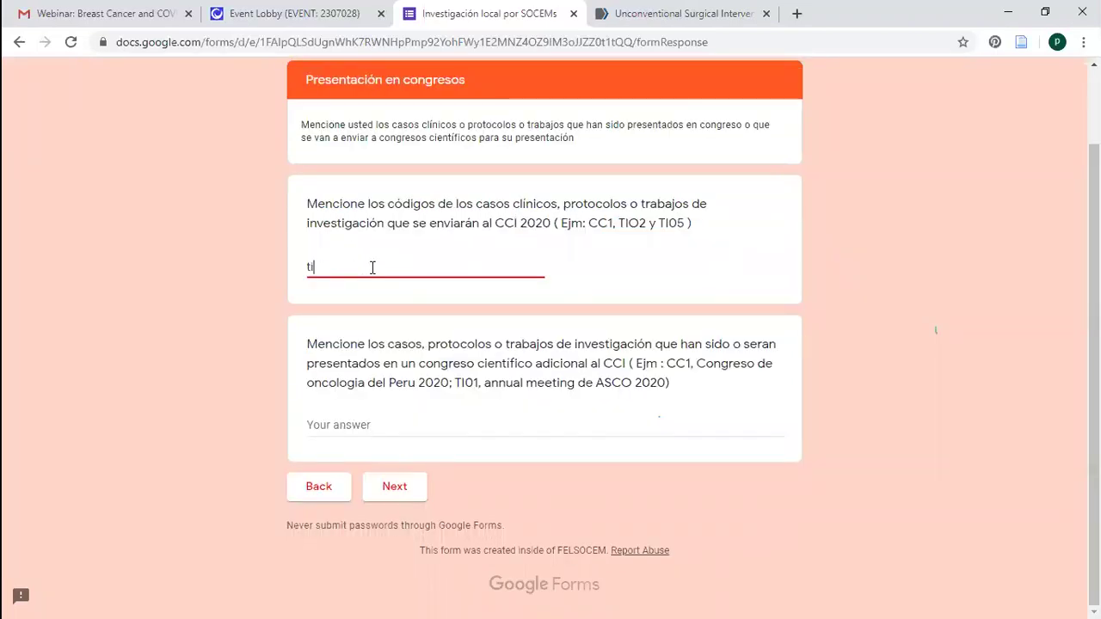
text( 05)
key(BackSpace)
key(BackSpace)
key(BackSpace)
key(BackSpace)
key(BackSpace)
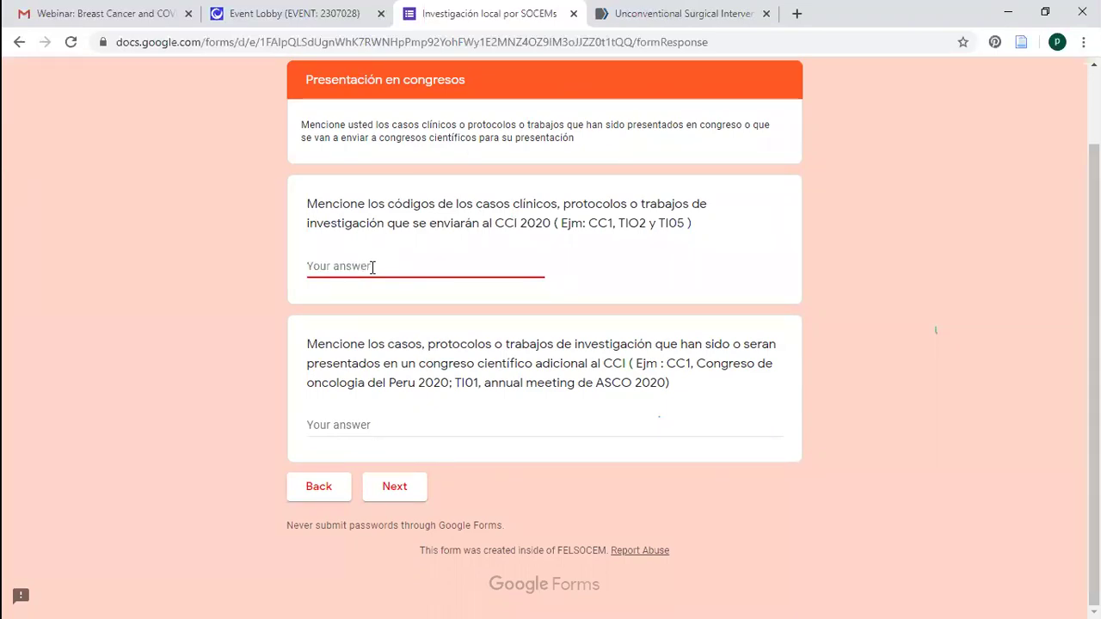
text(TI 05)
key(Tab)
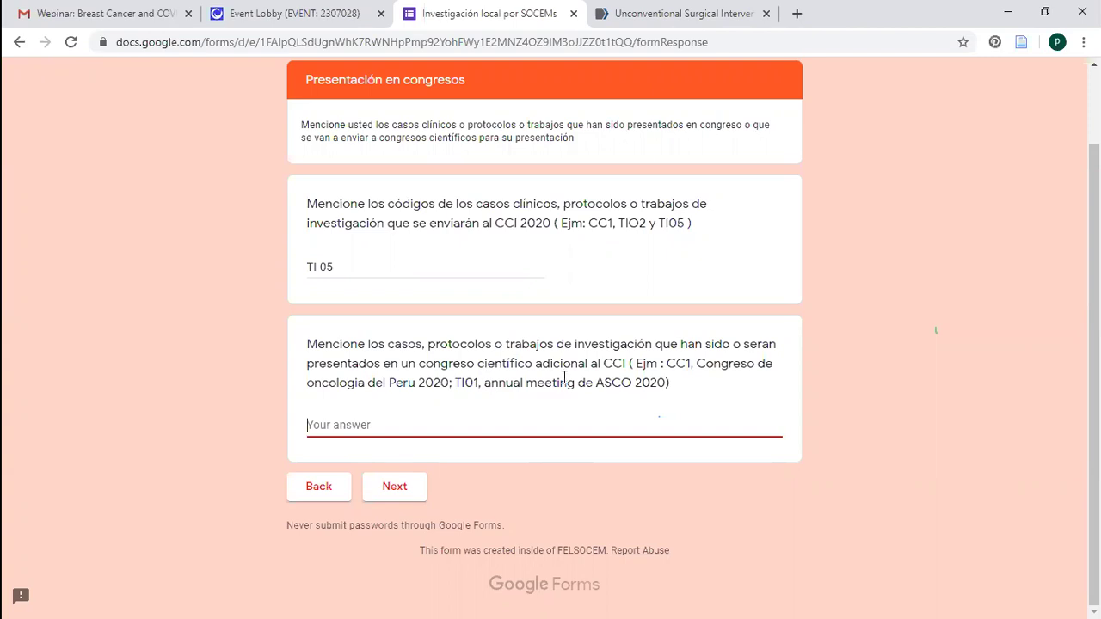
Answer the additional-congress question 'cc05 _(Congreso Psiquiatria del Peru)' and continue
click(669, 384)
shift+click(484, 384)
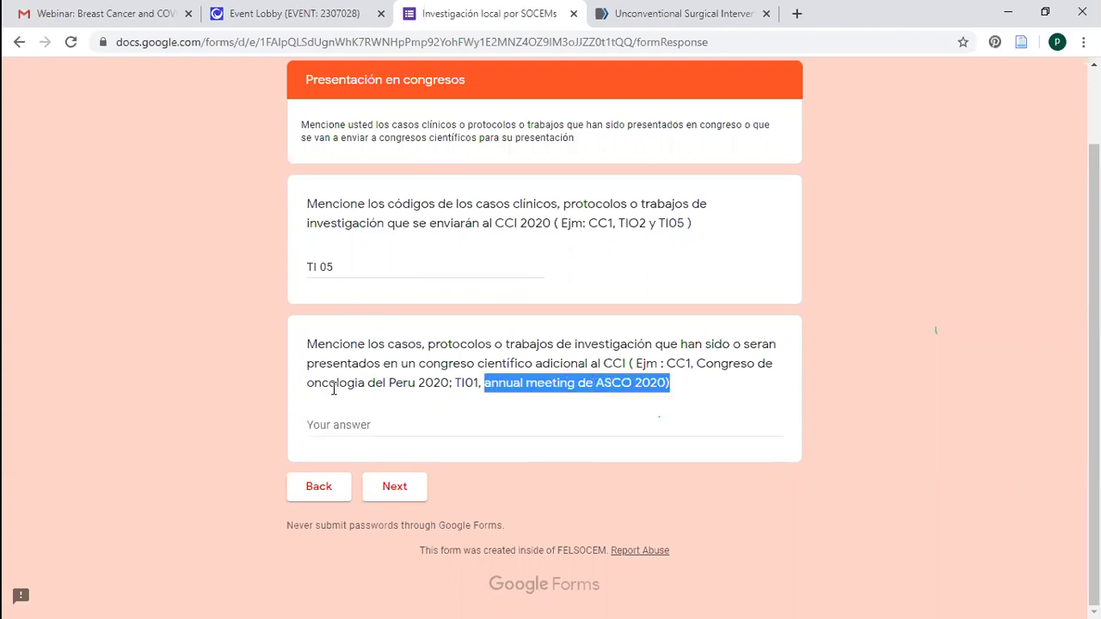
shift+click(692, 363)
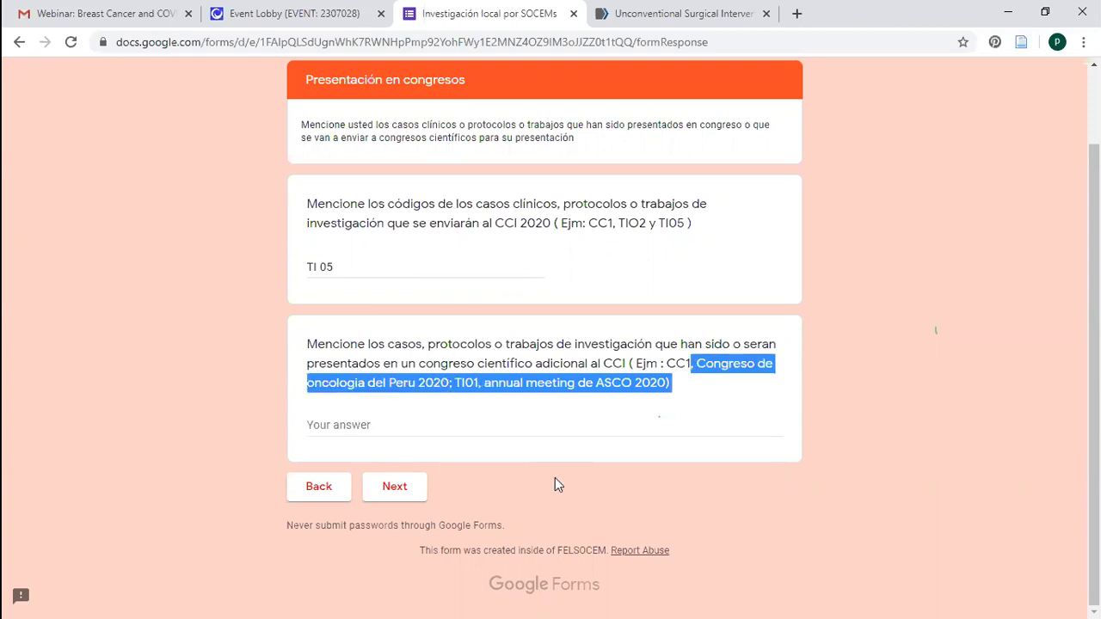
shift+click(449, 384)
click(489, 434)
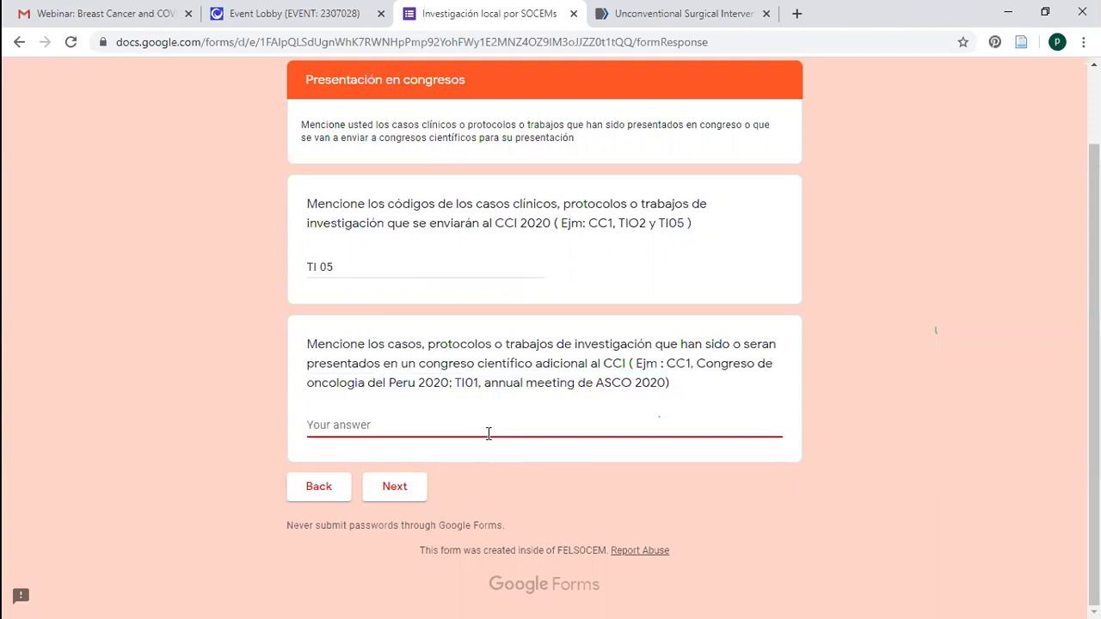
text(cc05 _(cONGRESO)
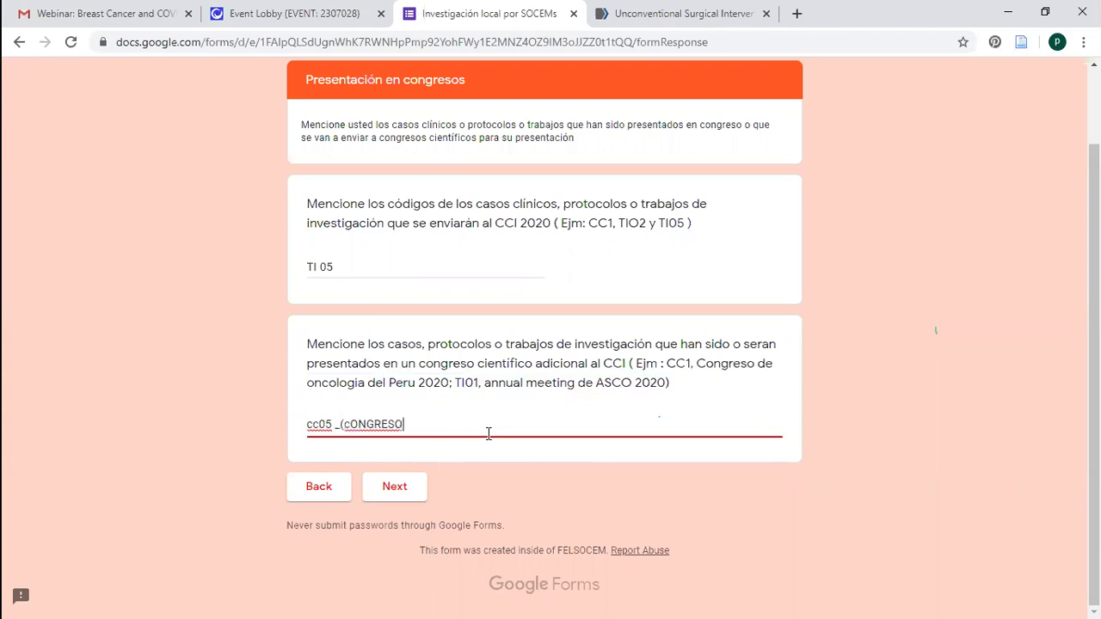
key(BackSpace)
key(BackSpace)
key(BackSpace)
key(BackSpace)
key(BackSpace)
key(BackSpace)
key(BackSpace)
key(BackSpace)
text(Congreso)
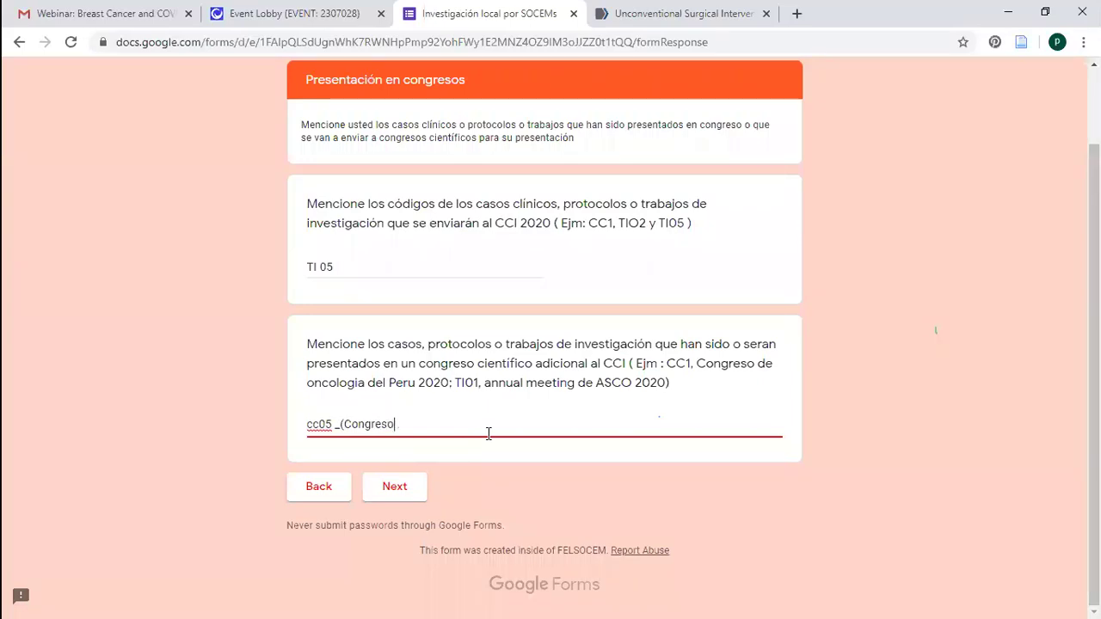
text( Psiquiatria del Peru))
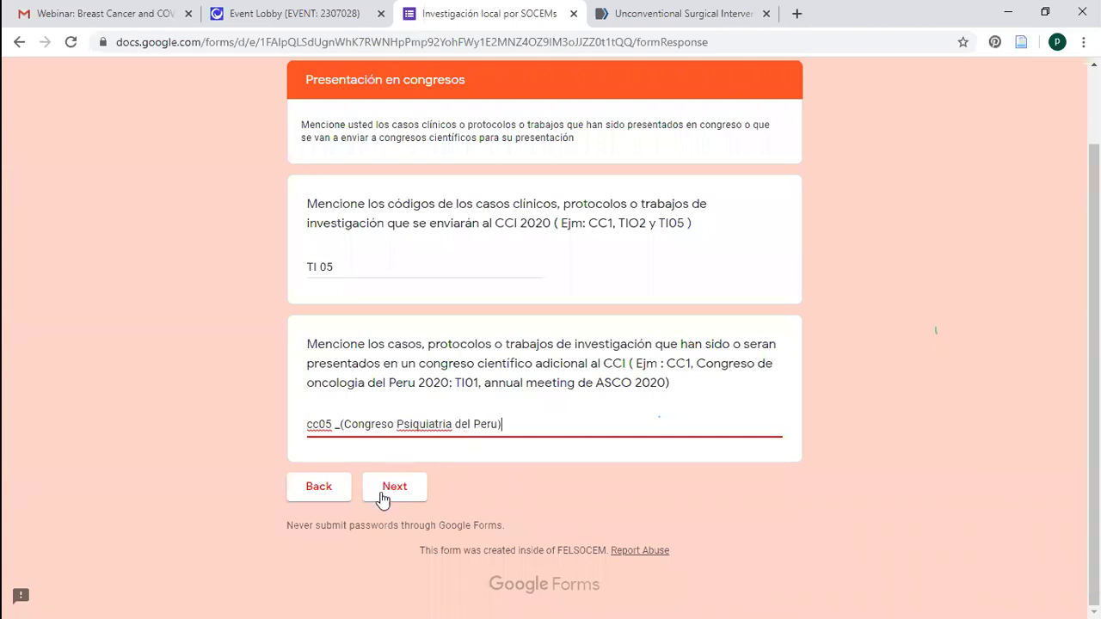
click(394, 486)
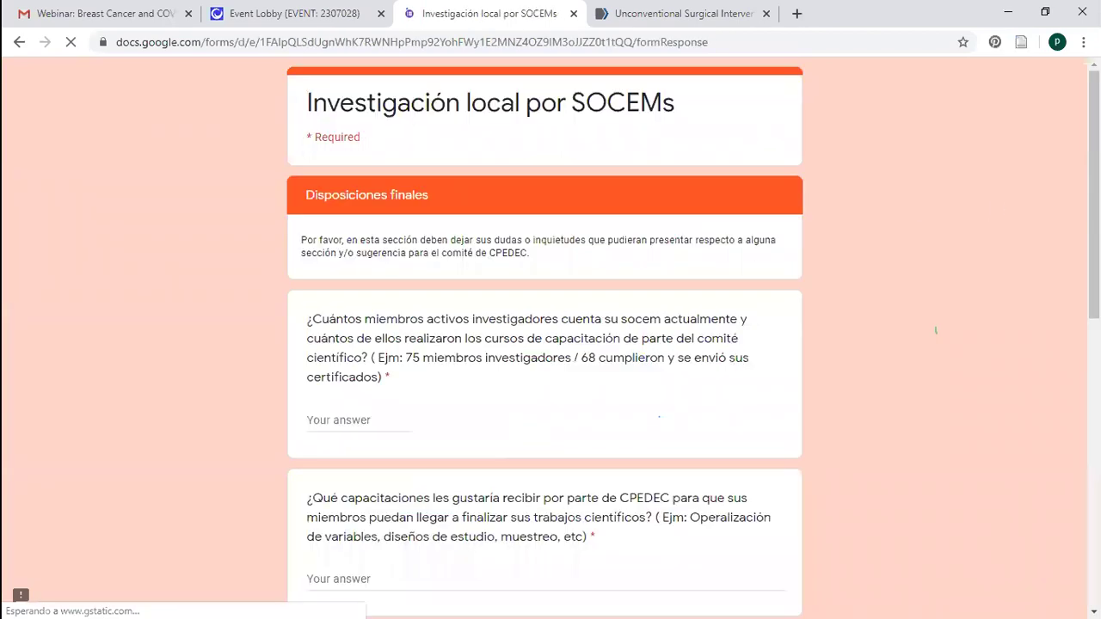
Enter 75/120 as the number of active research members
scroll(544, 344, down, 2)
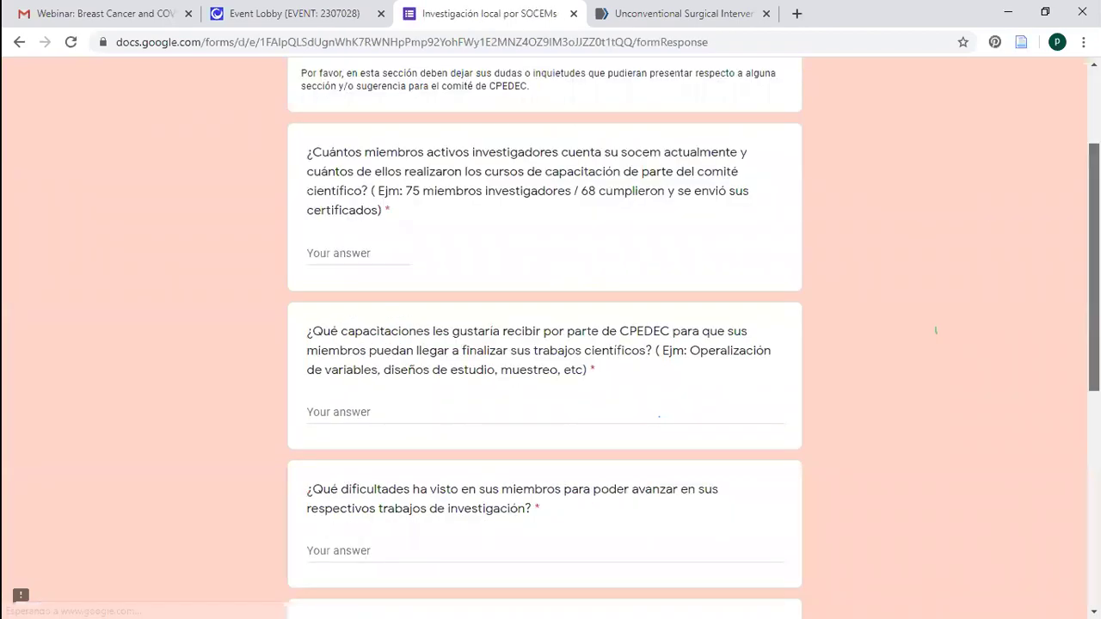
scroll(1060, 106, up, 2)
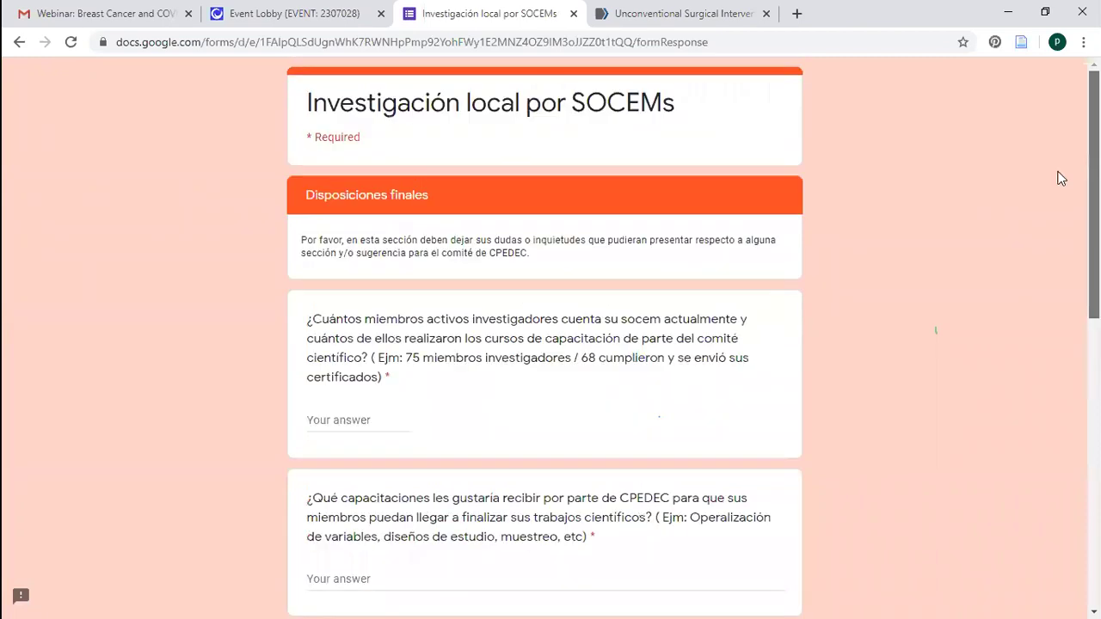
scroll(1010, 207, down, 7)
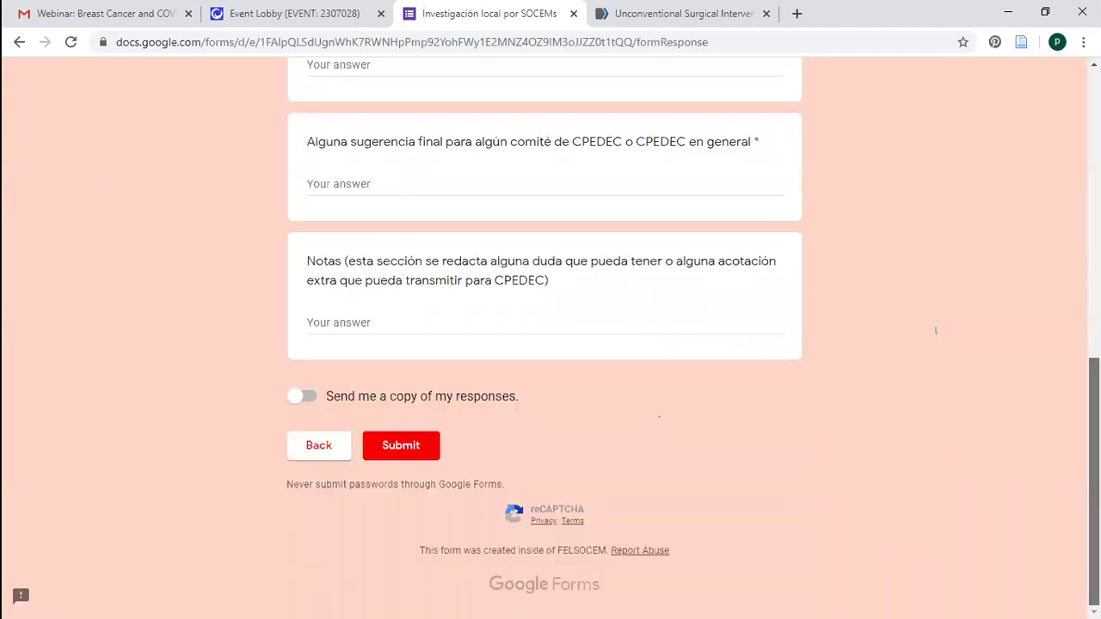
scroll(1006, 198, up, 6)
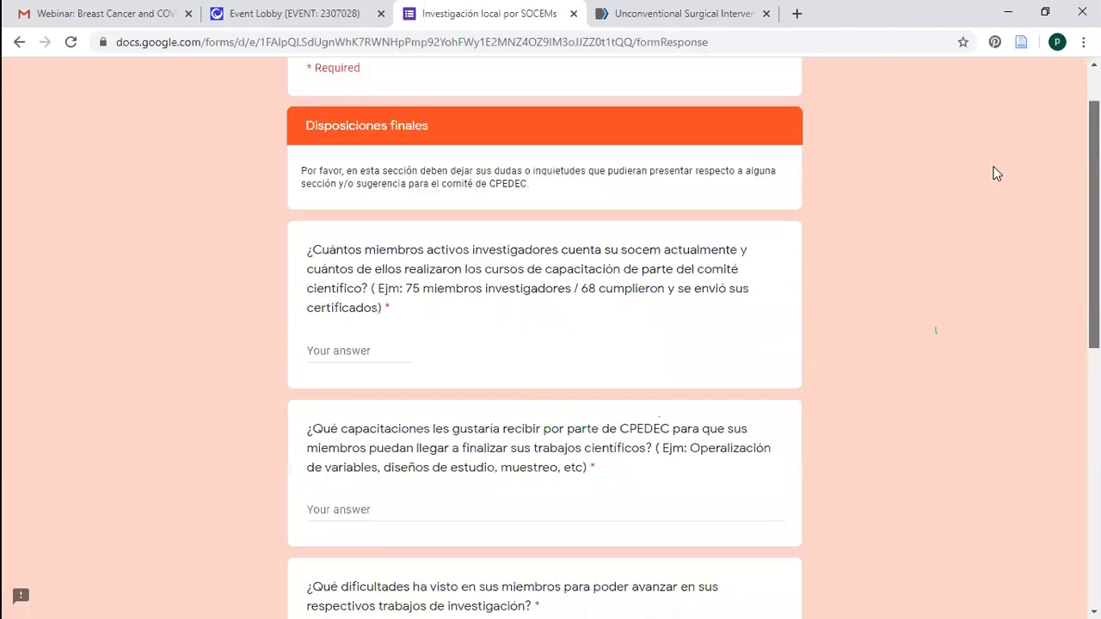
scroll(993, 171, up, 1)
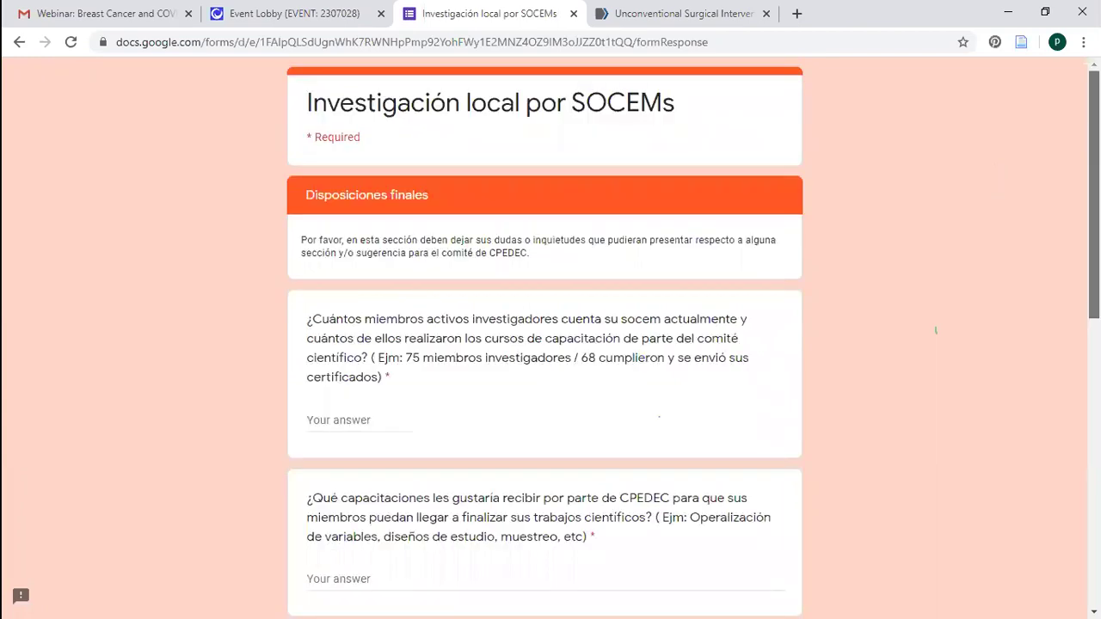
scroll(997, 155, down, 5)
scroll(1005, 172, up, 5)
scroll(1032, 180, down, 2)
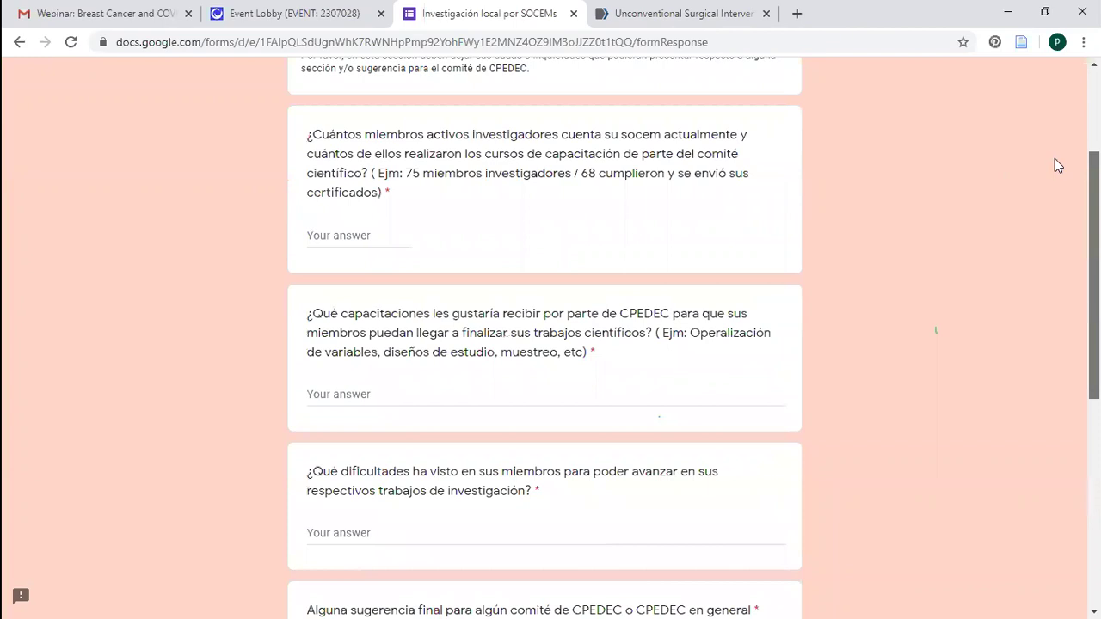
scroll(986, 181, up, 2)
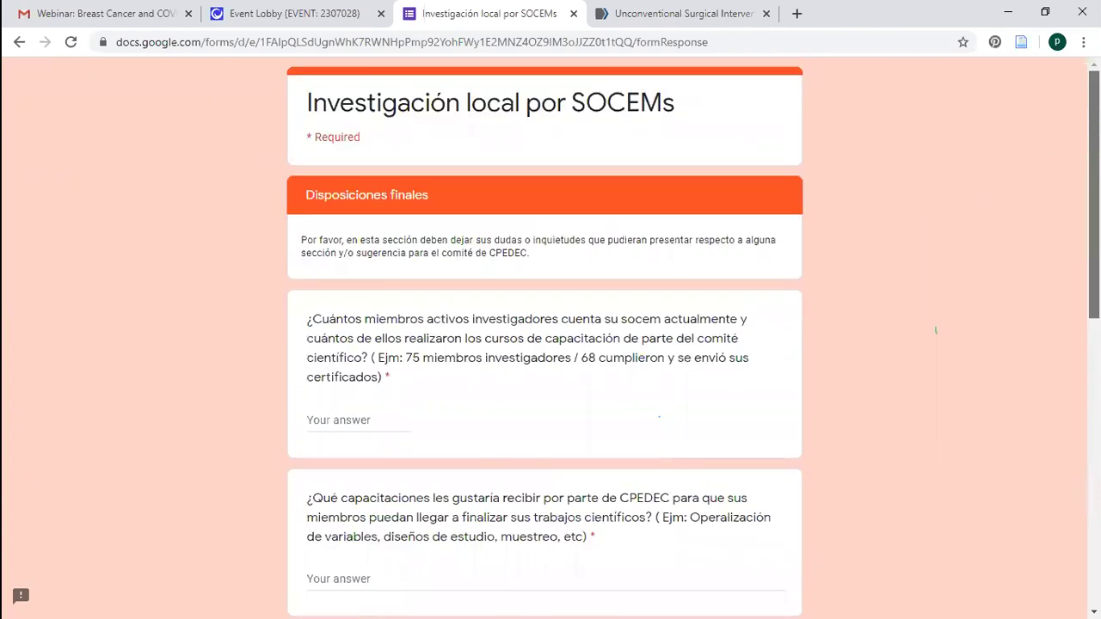
scroll(1066, 232, down, 3)
scroll(1056, 151, up, 2)
scroll(1032, 197, up, 1)
scroll(463, 251, down, 3)
click(421, 224)
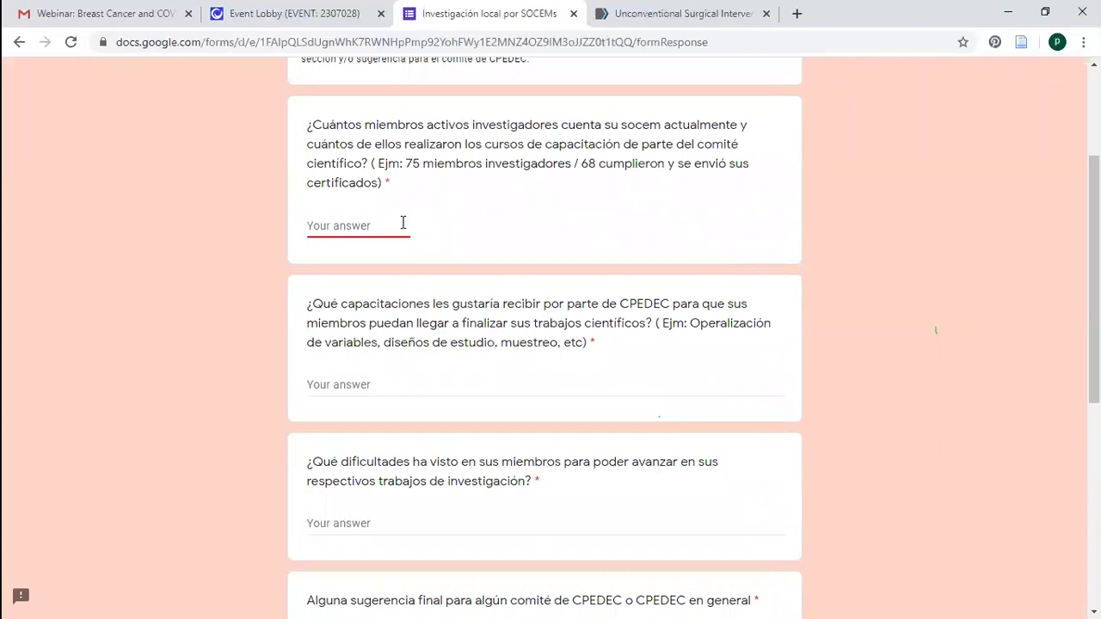
text(75/12)
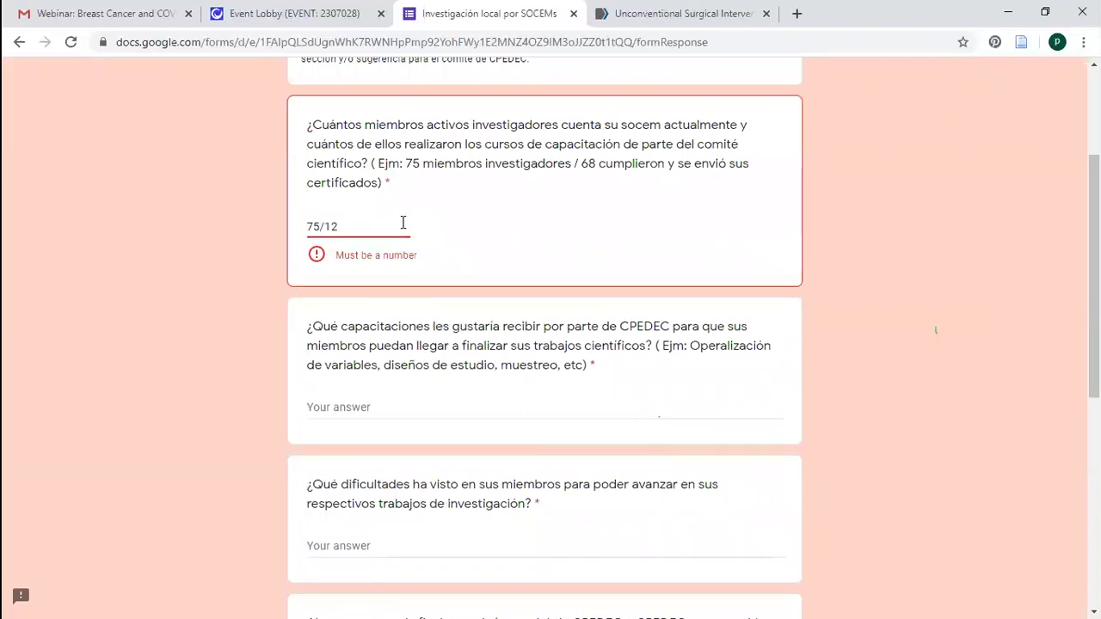
text(0)
Trim the rejected members answer down to just 75
click(310, 280)
click(360, 228)
key(BackSpace)
key(BackSpace)
key(BackSpace)
key(BackSpace)
click(1070, 216)
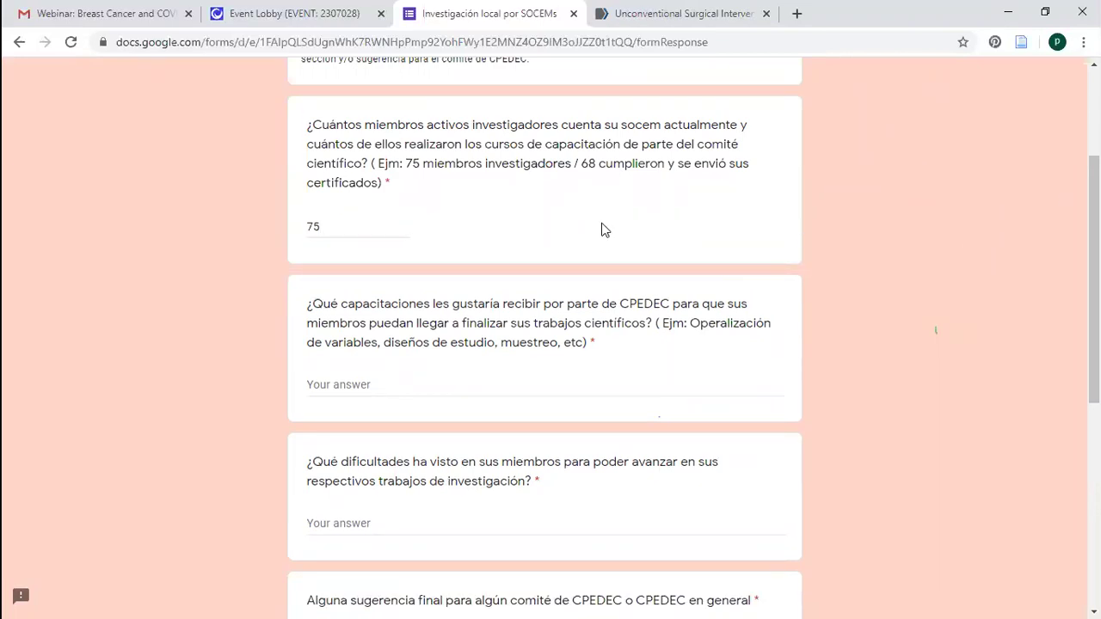
click(342, 221)
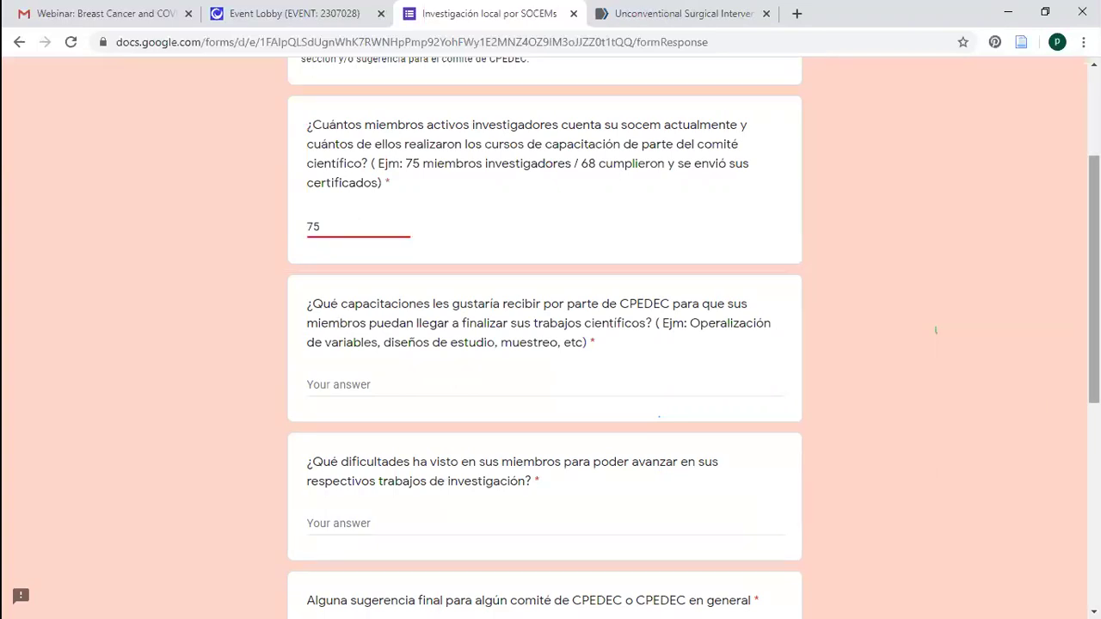
scroll(935, 330, down, 1)
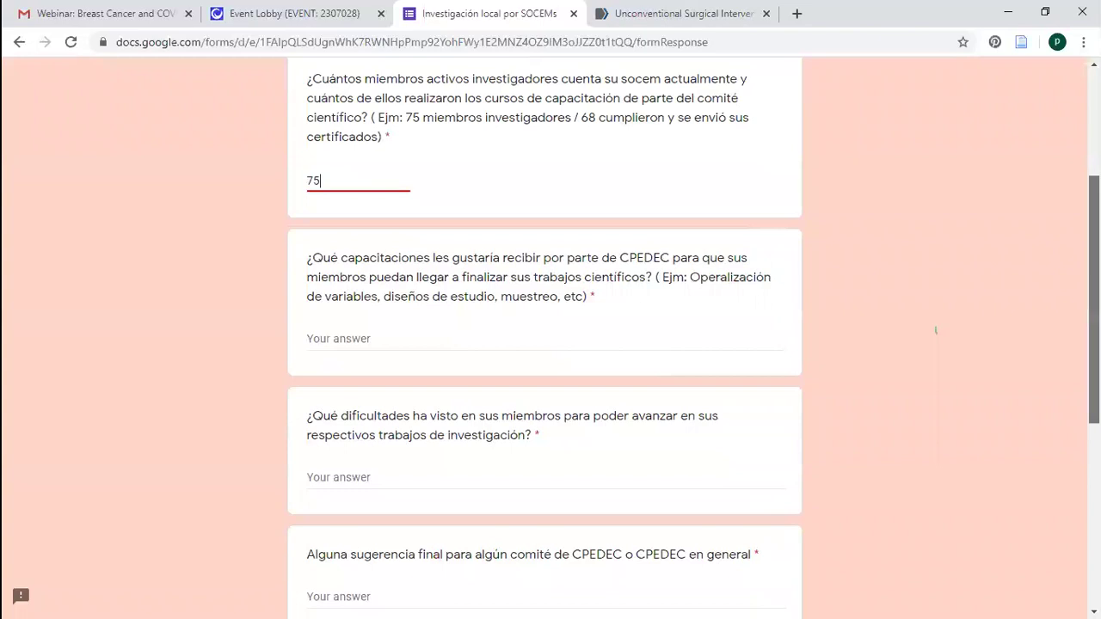
scroll(713, 224, down, 1)
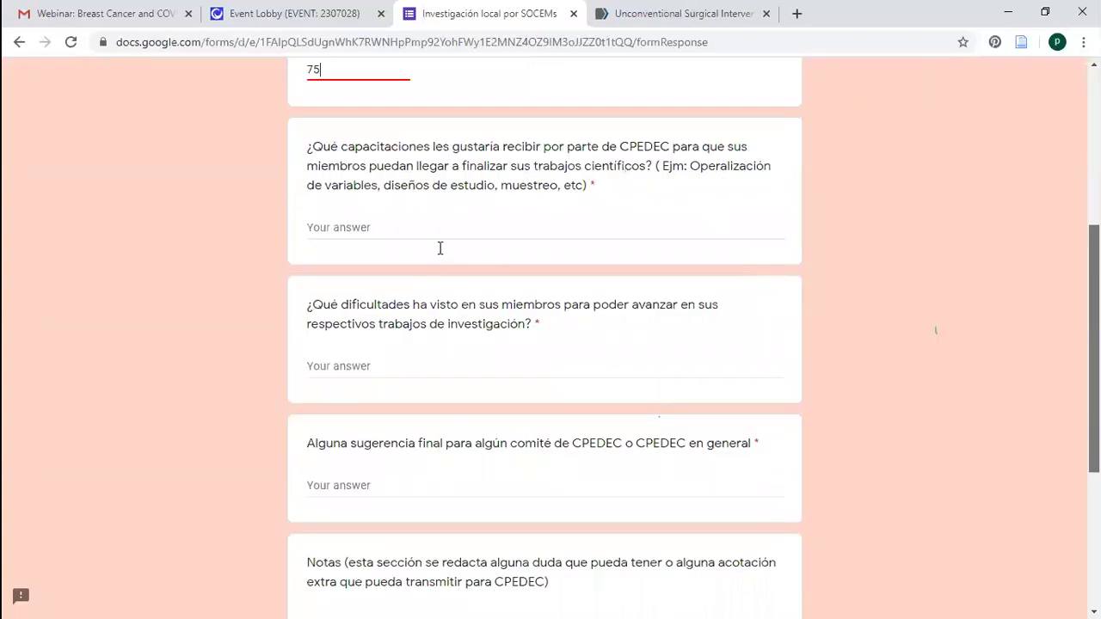
scroll(404, 224, up, 1)
drag(335, 198, 647, 228)
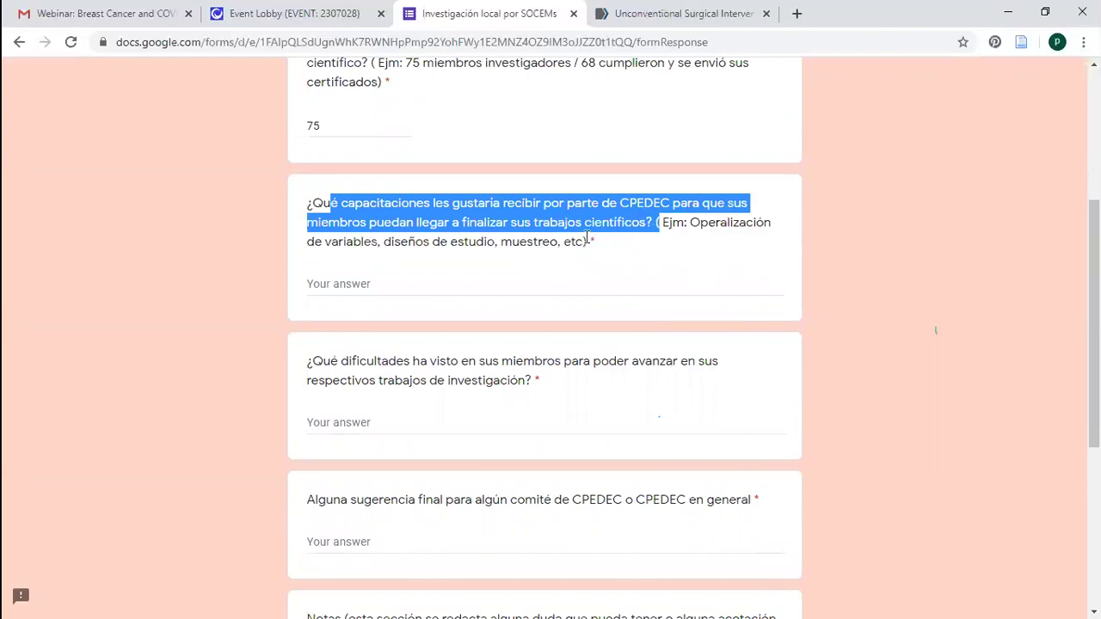
shift+click(588, 238)
shift+click(587, 238)
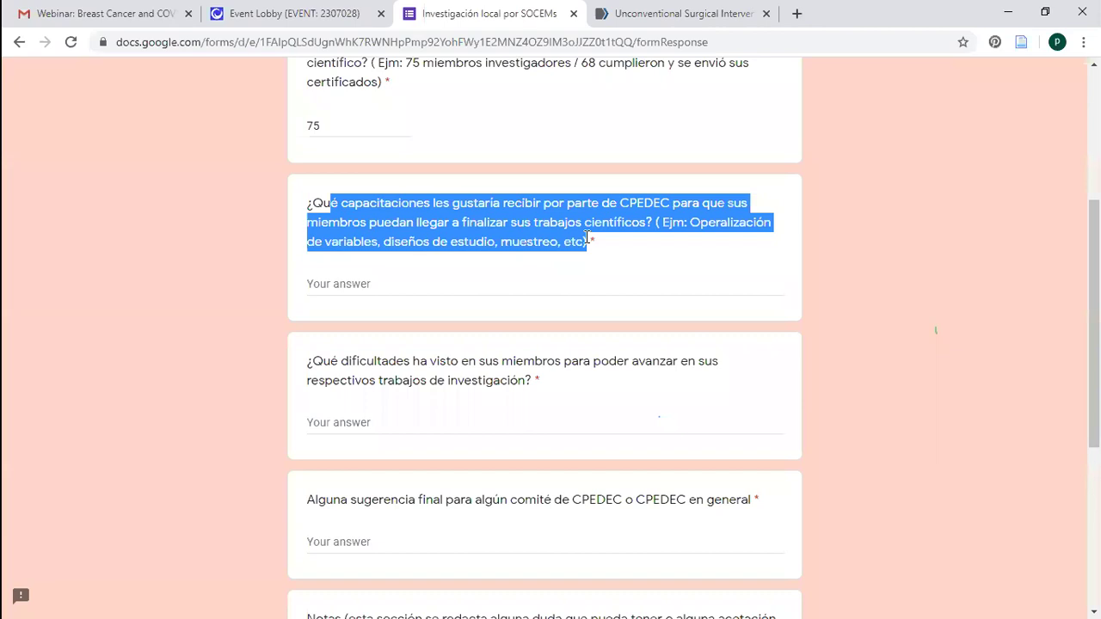
click(797, 285)
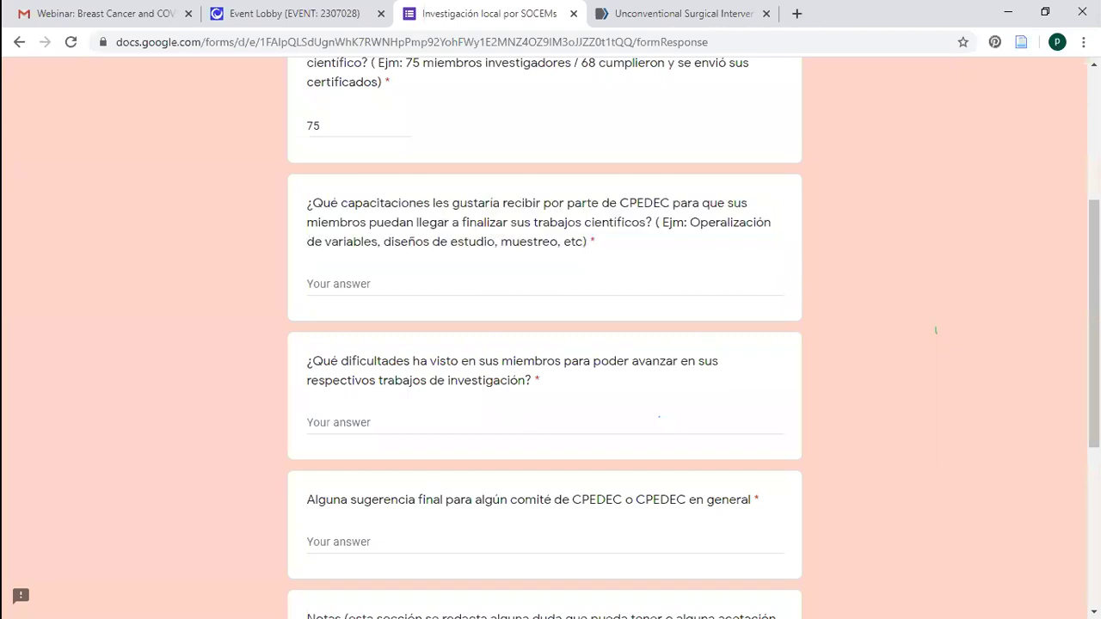
scroll(544, 344, up, 1)
scroll(935, 330, down, 1)
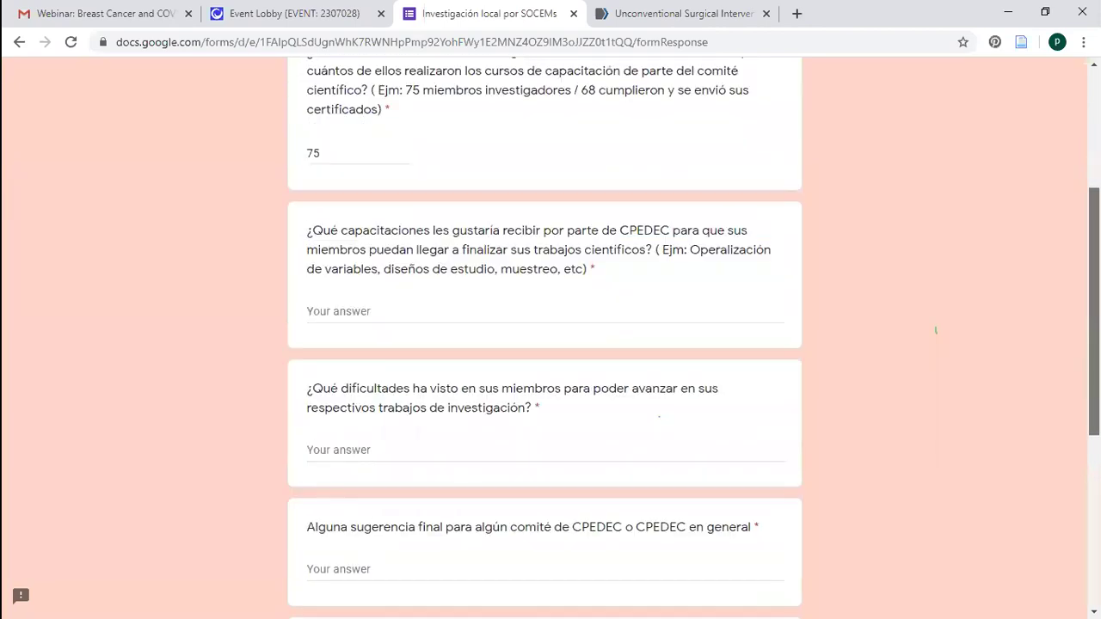
scroll(936, 330, down, 1)
scroll(935, 330, down, 1)
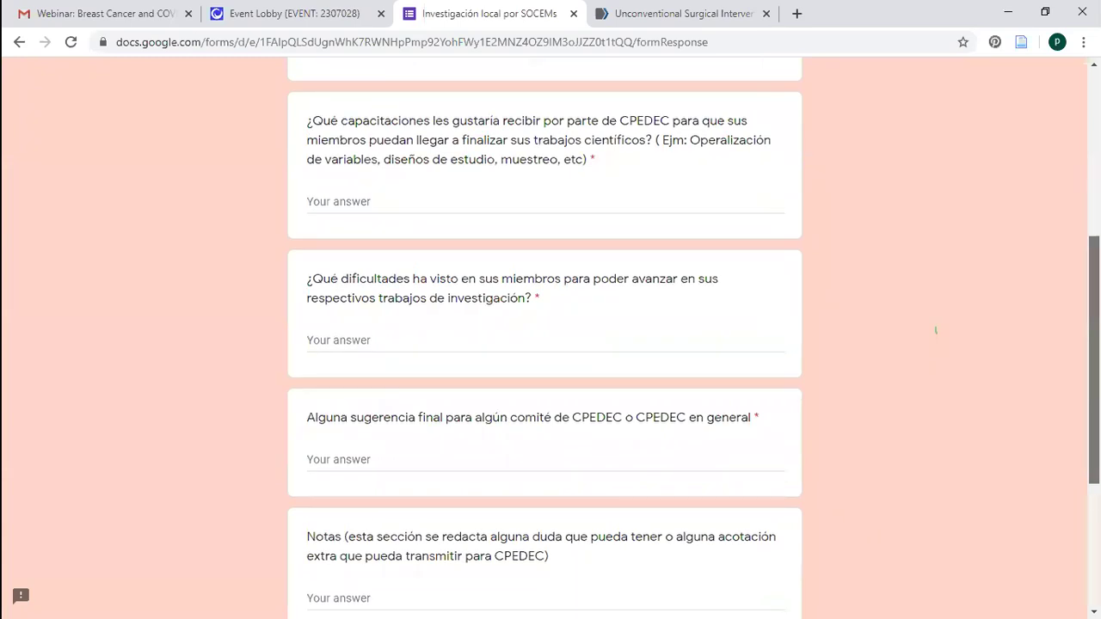
scroll(935, 331, up, 1)
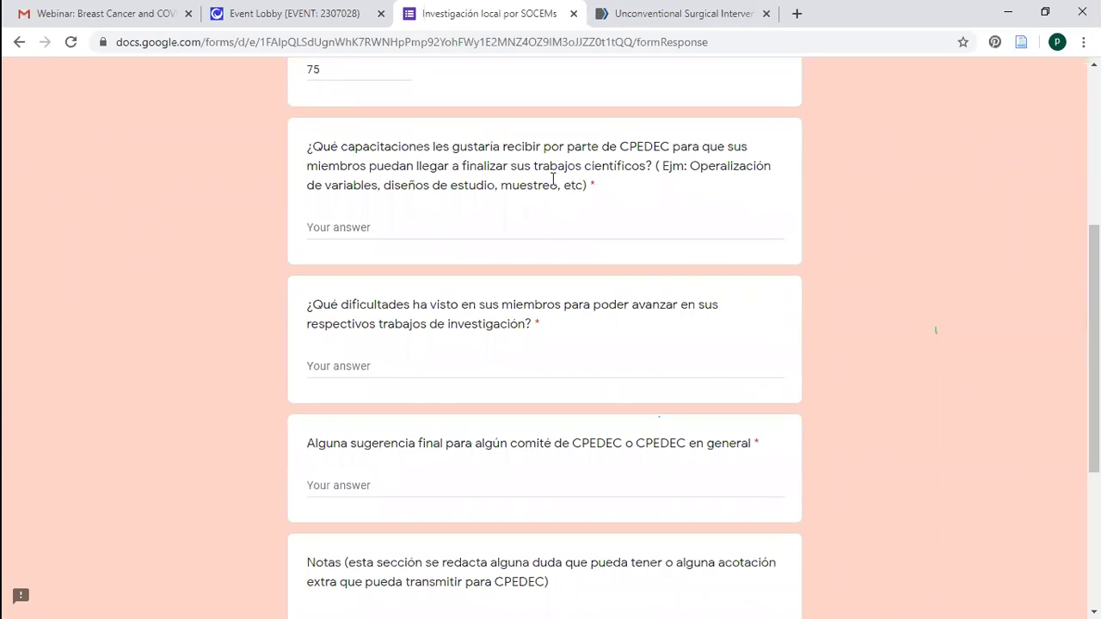
drag(309, 146, 533, 221)
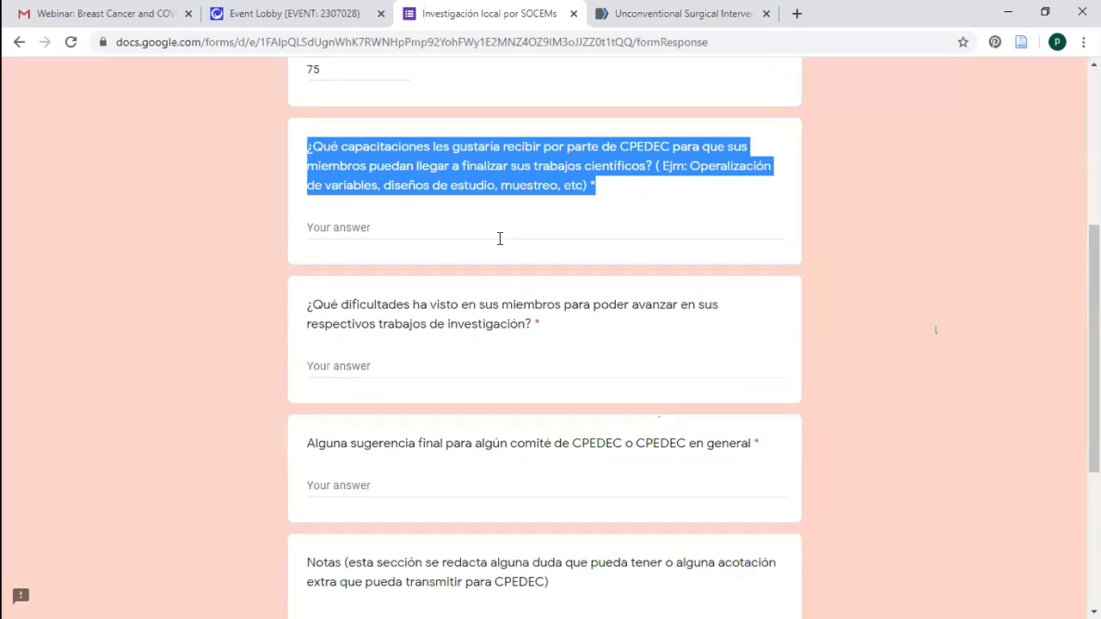
click(544, 337)
triple_click(544, 337)
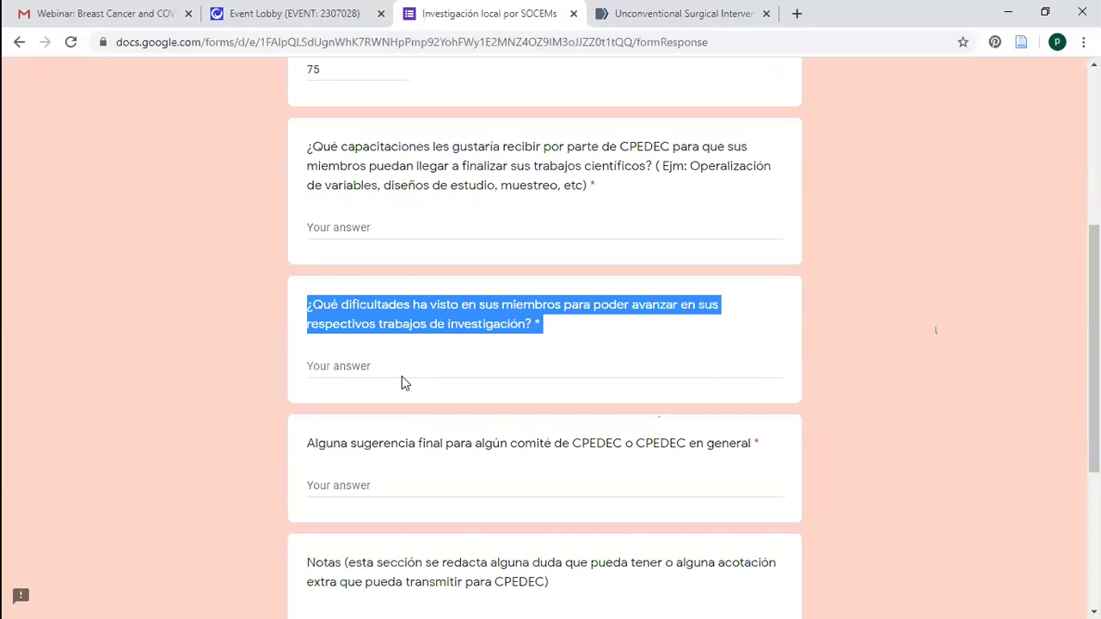
click(369, 375)
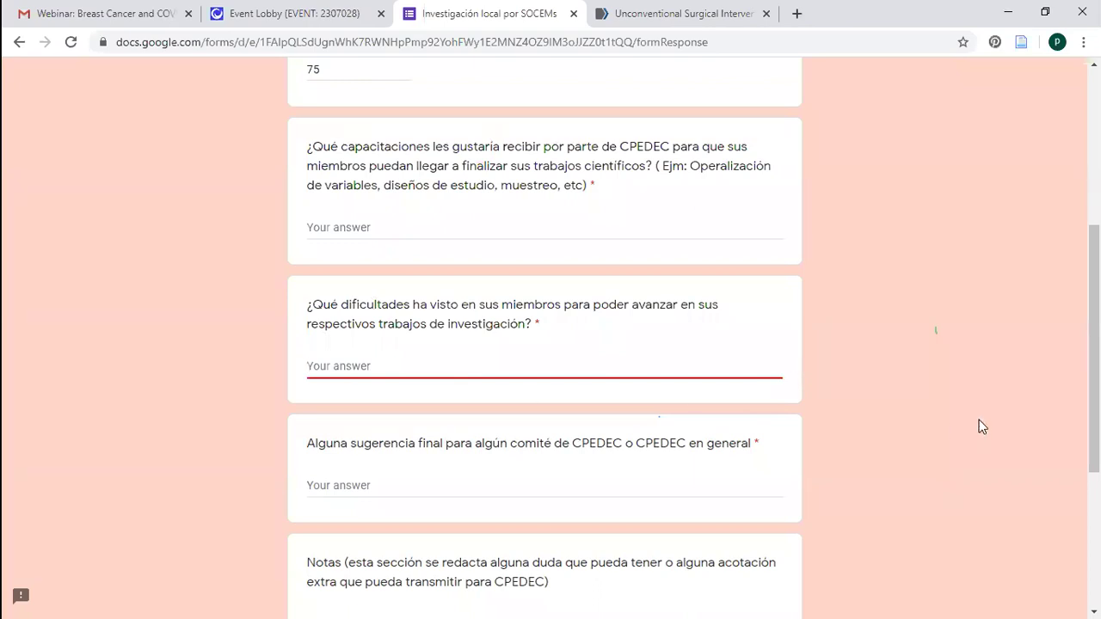
Leave the difficulties and final suggestion questions empty, triggering their required warnings
click(1061, 360)
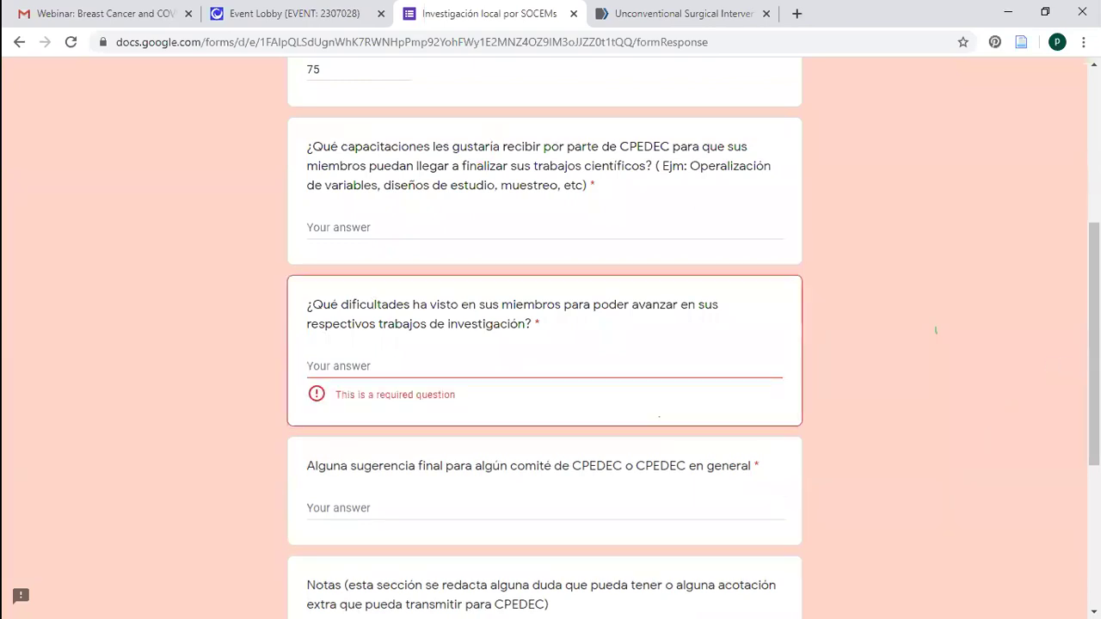
scroll(1093, 344, down, 1)
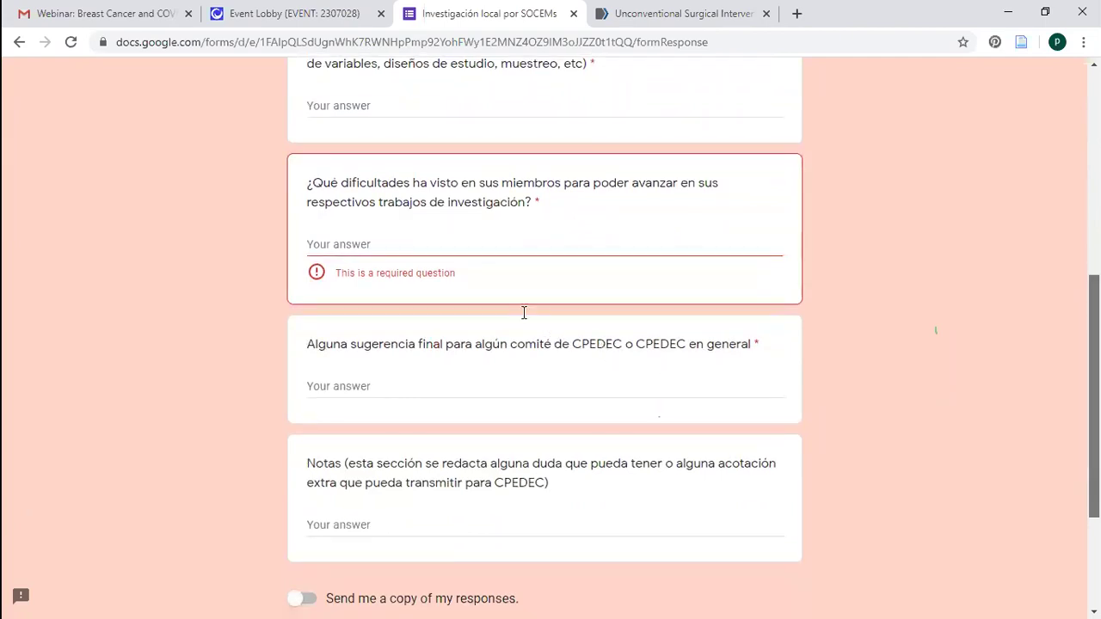
scroll(523, 312, down, 1)
click(524, 312)
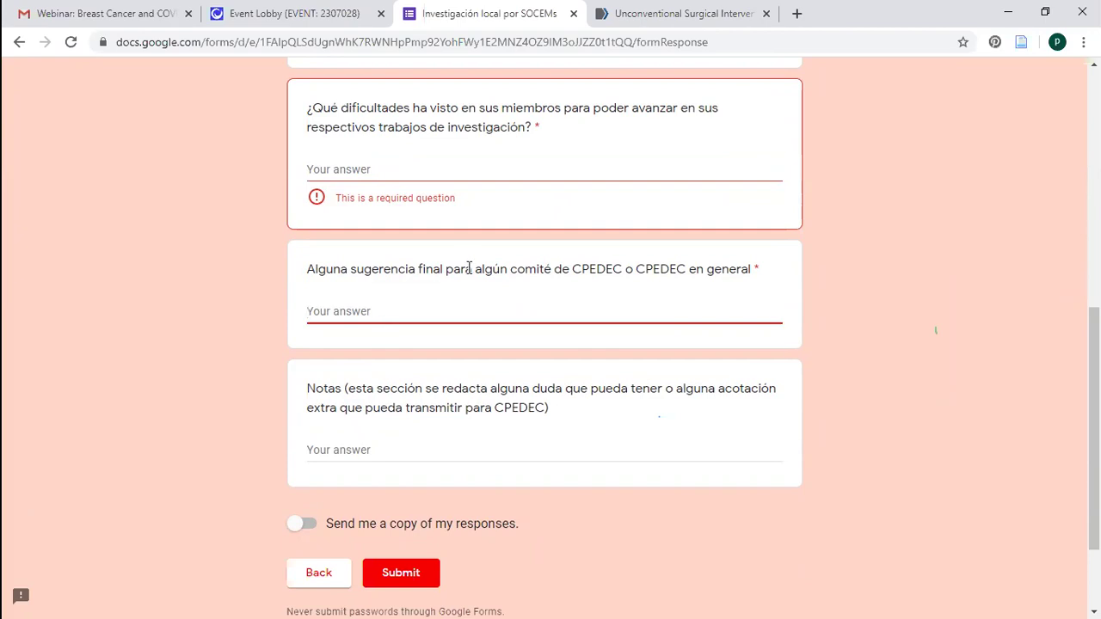
scroll(464, 468, down, 1)
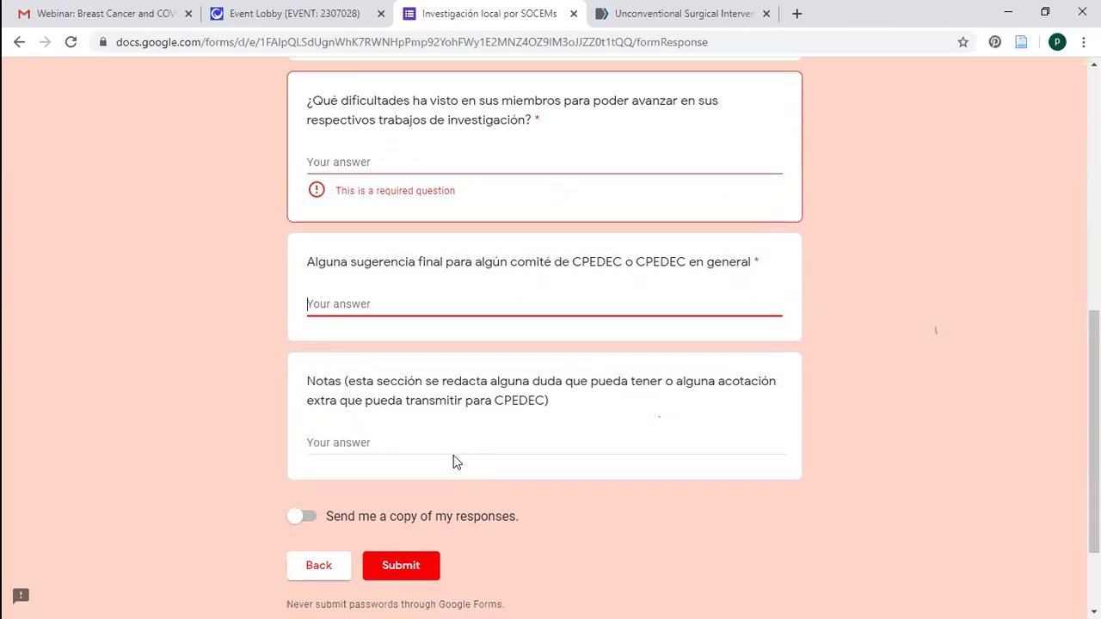
click(453, 455)
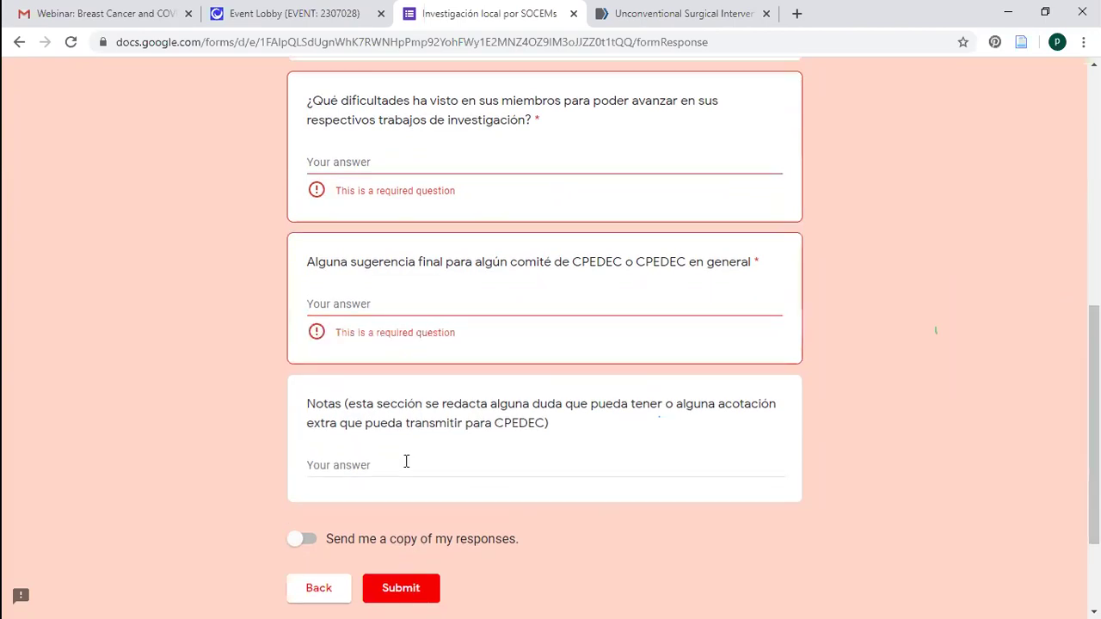
Focus the Notas answer field, then scroll back up through the Disposiciones finales section
click(406, 462)
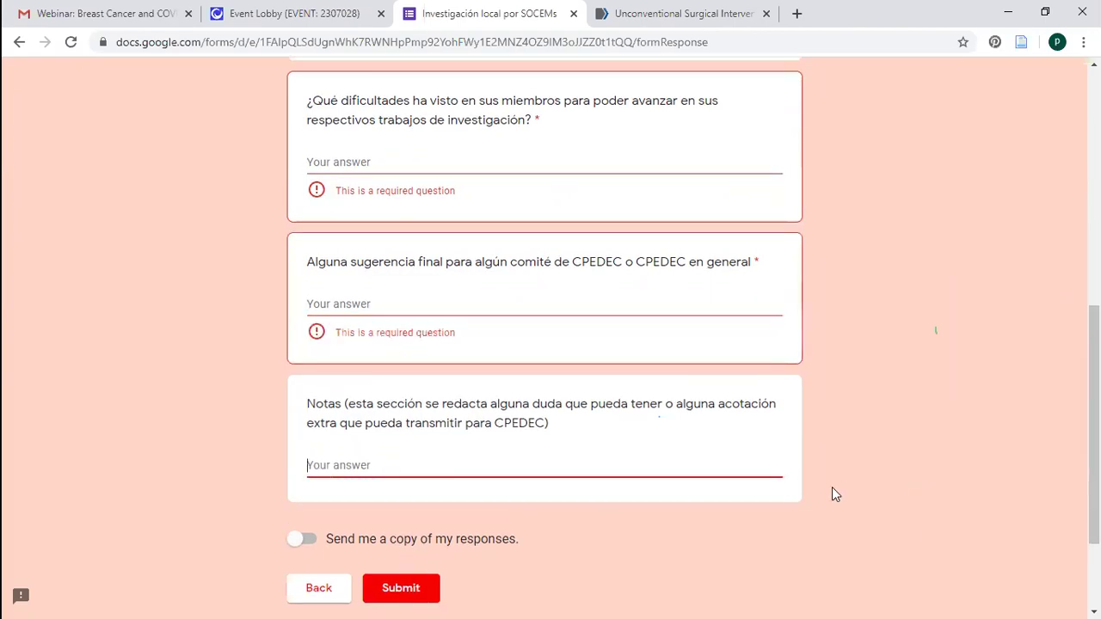
triple_click(517, 492)
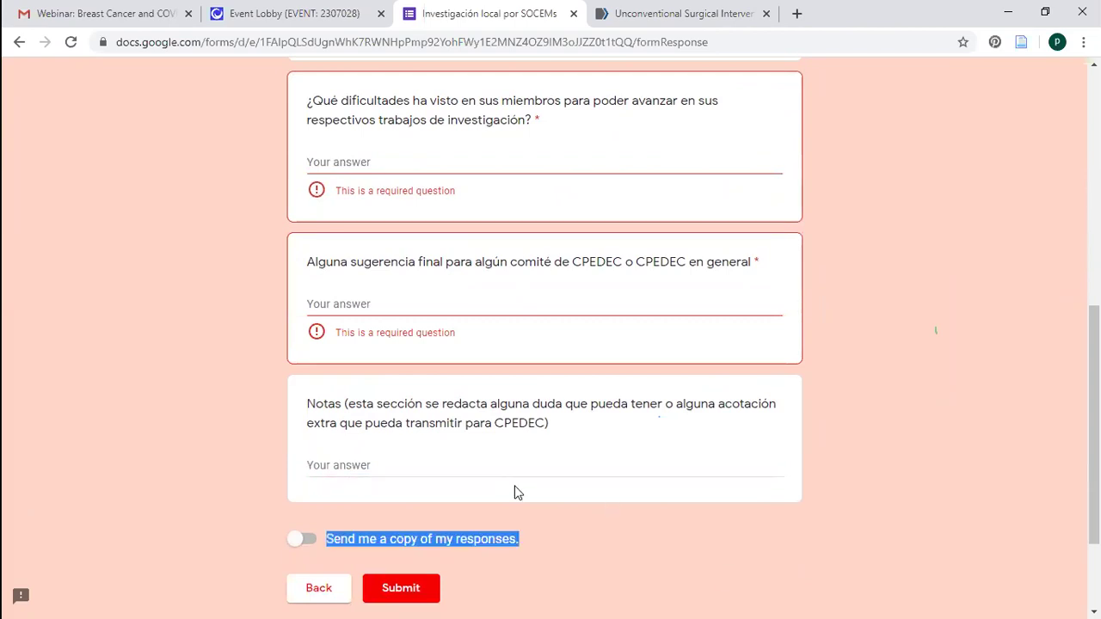
click(504, 465)
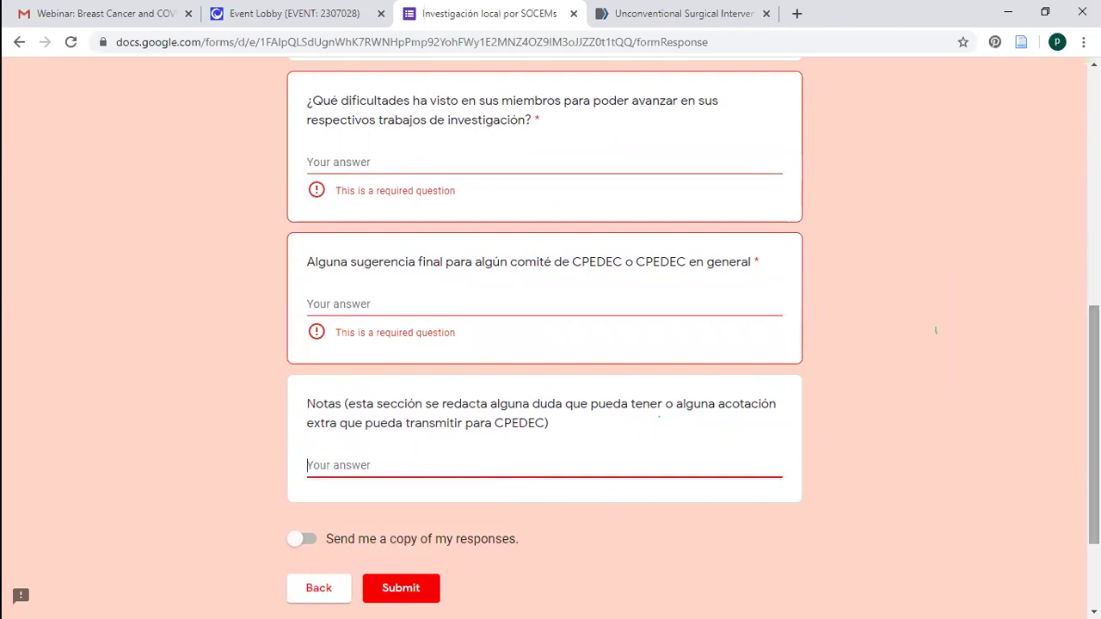
scroll(688, 344, up, 1)
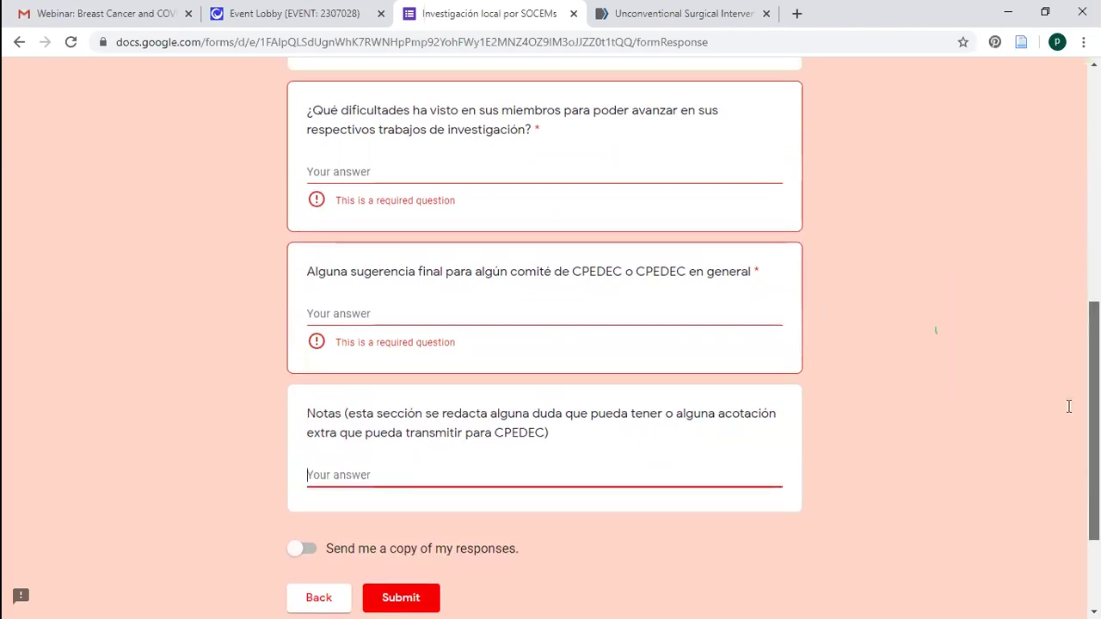
scroll(1057, 387, up, 3)
scroll(989, 215, up, 1)
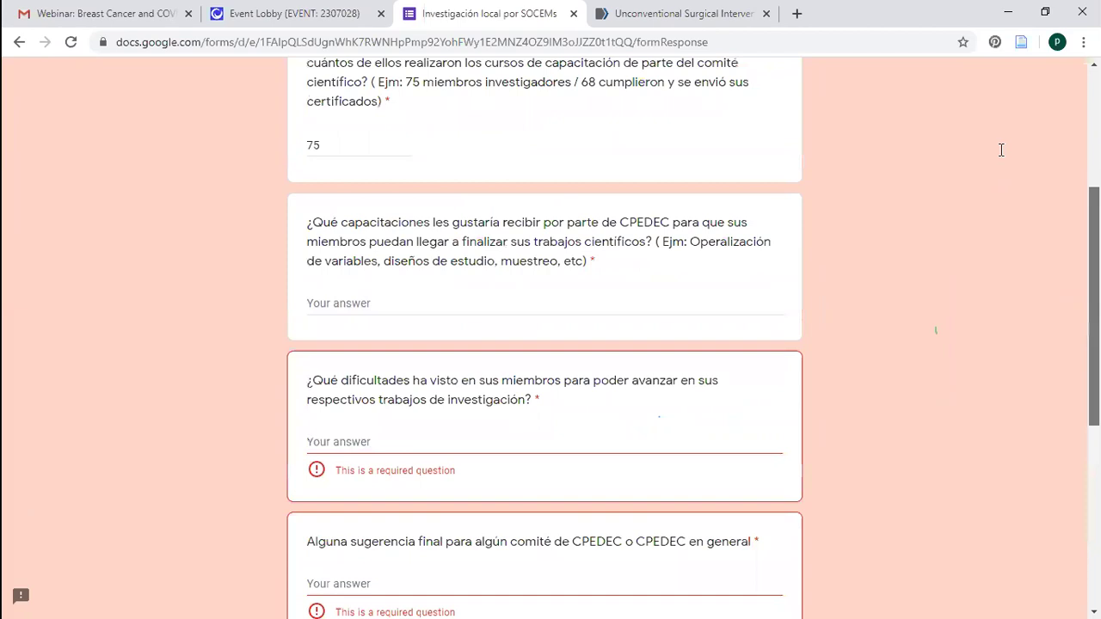
scroll(843, 152, up, 1)
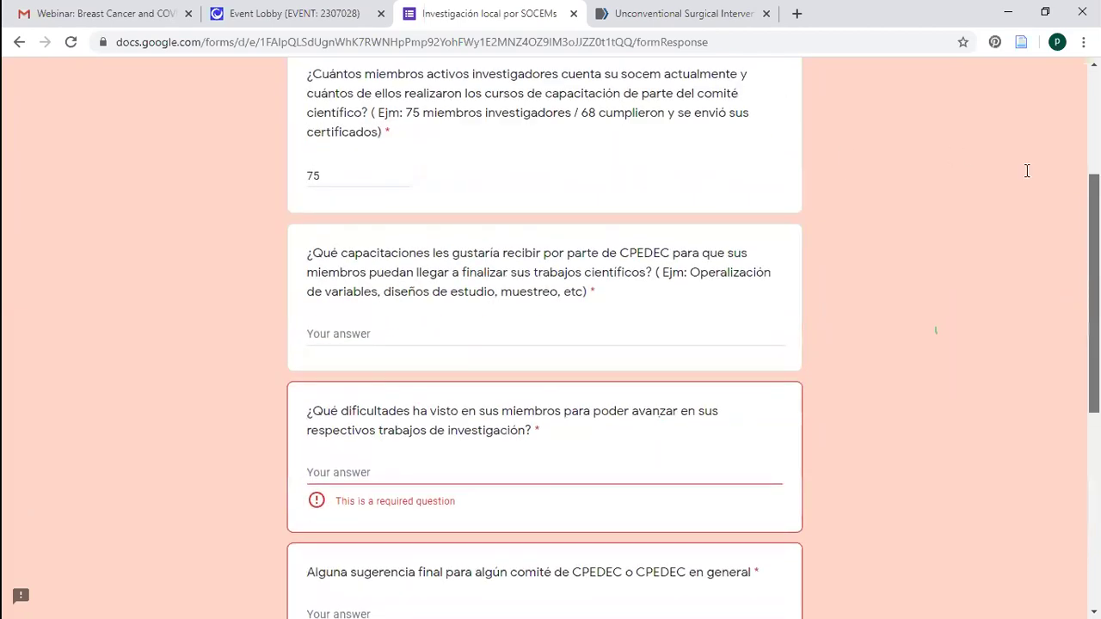
scroll(1026, 170, up, 2)
scroll(936, 330, up, 1)
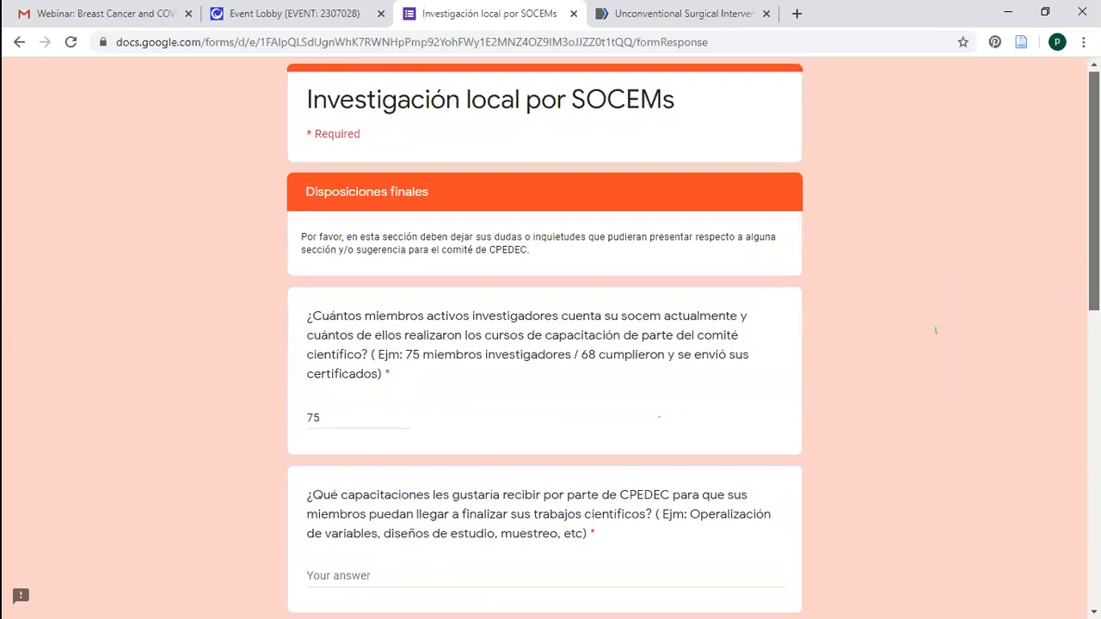
scroll(1034, 180, down, 8)
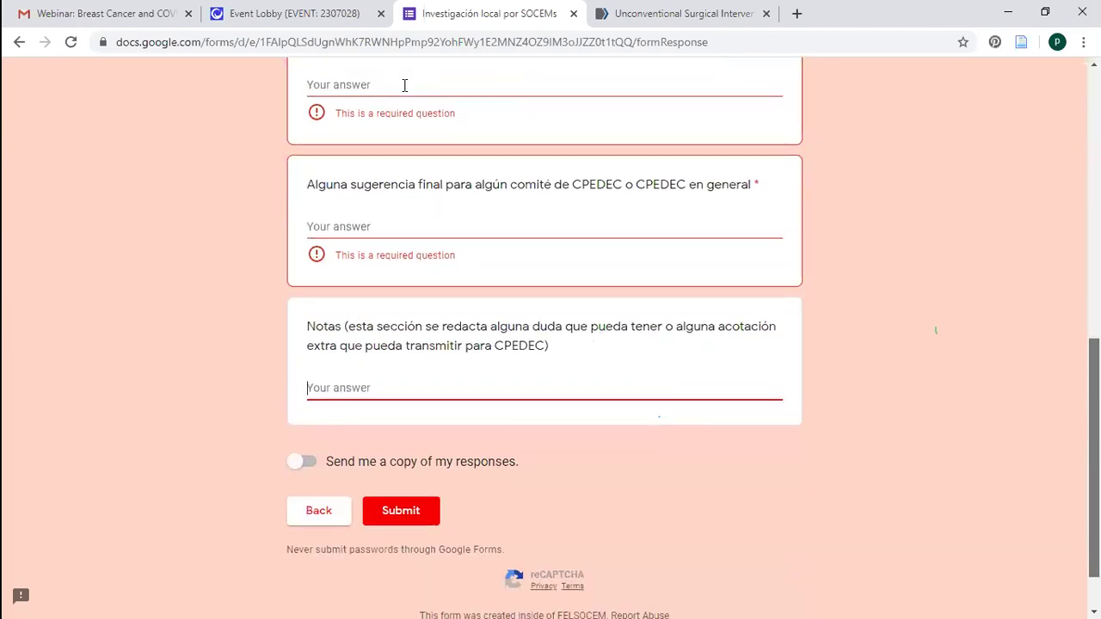
scroll(404, 85, up, 3)
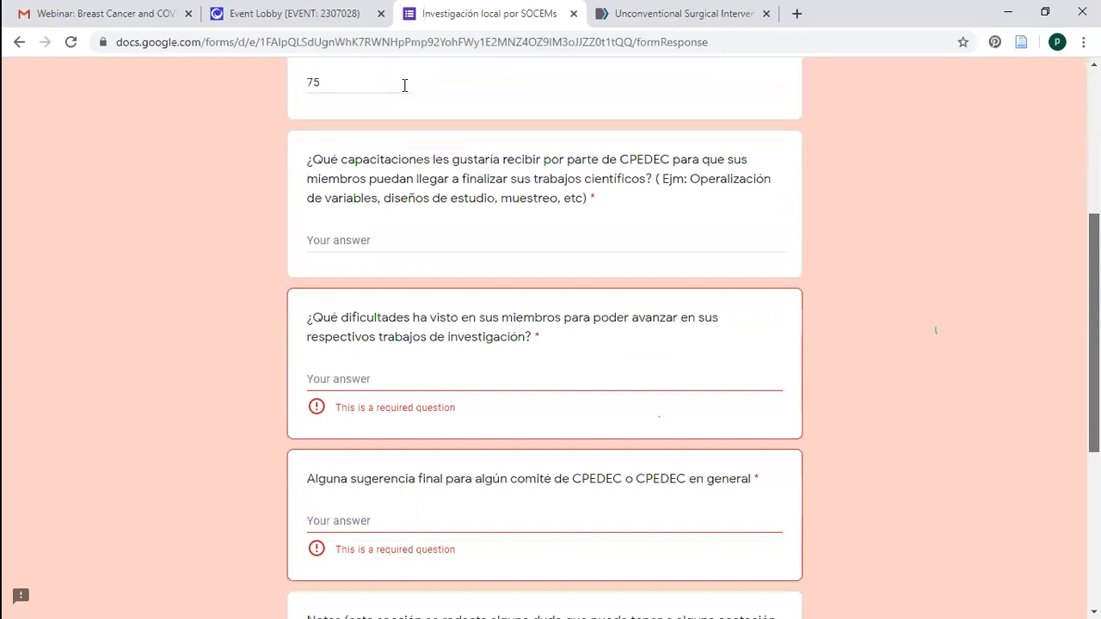
scroll(404, 85, up, 4)
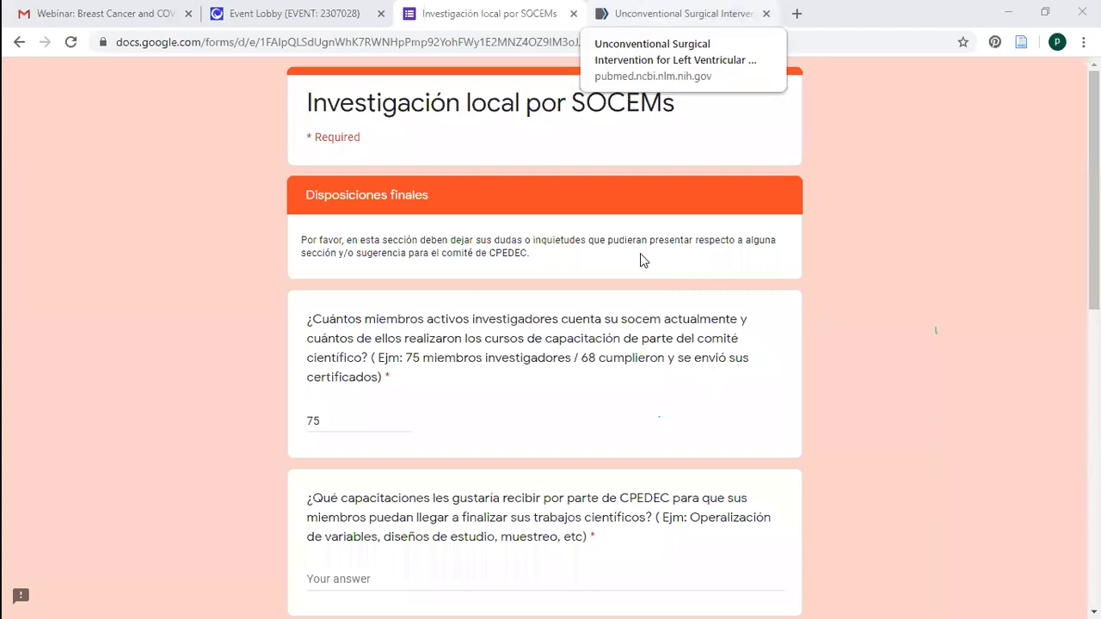
key(ctrl+Tab)
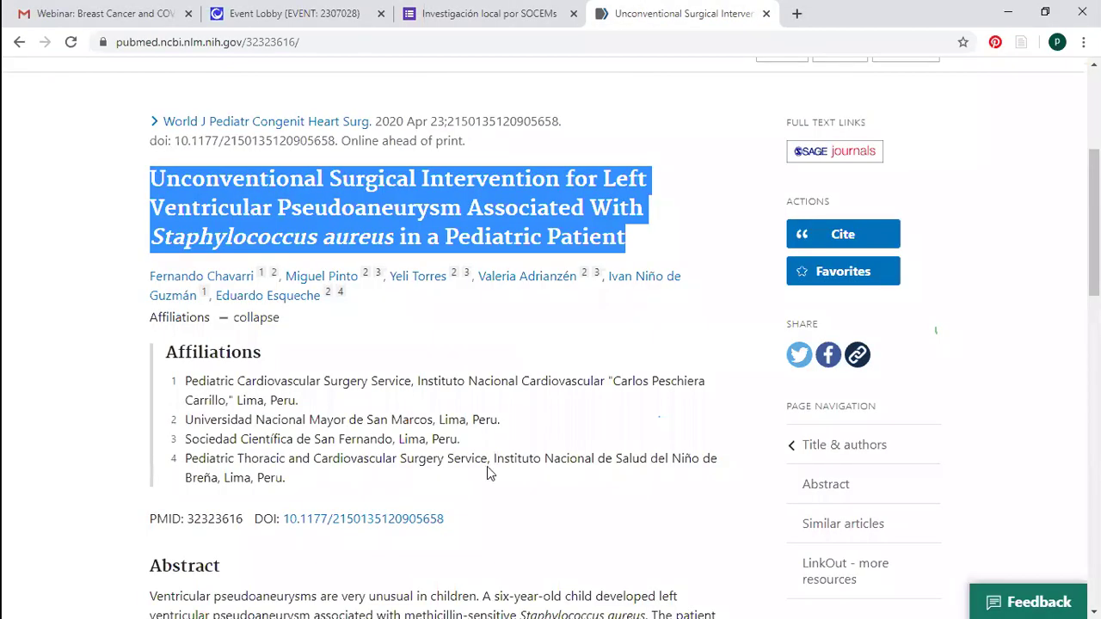
click(383, 269)
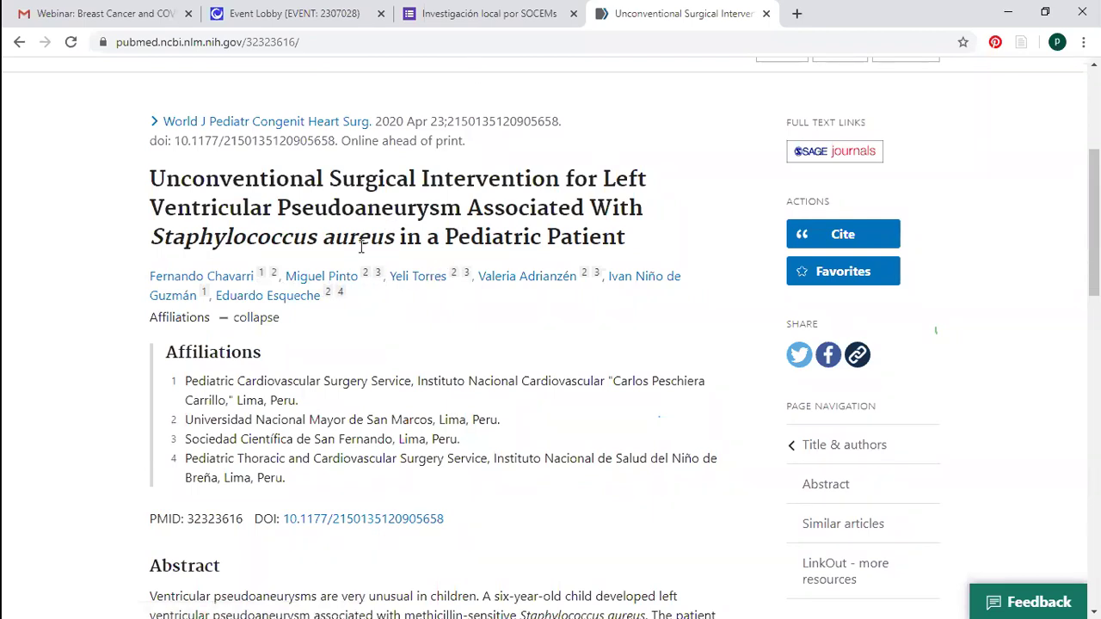
click(461, 29)
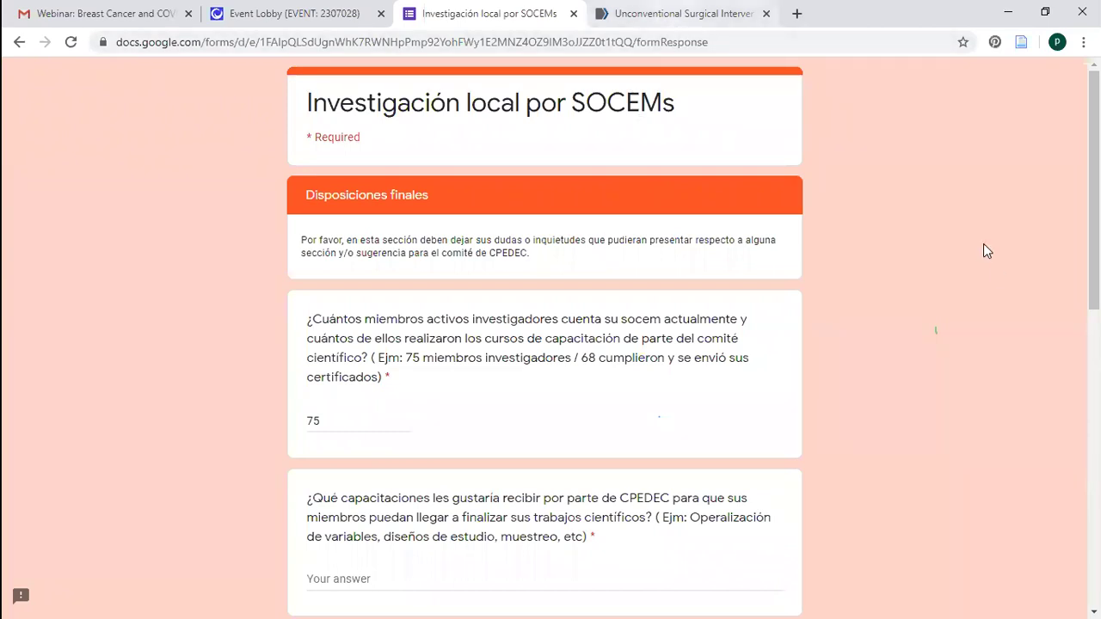
key(ctrl+Tab)
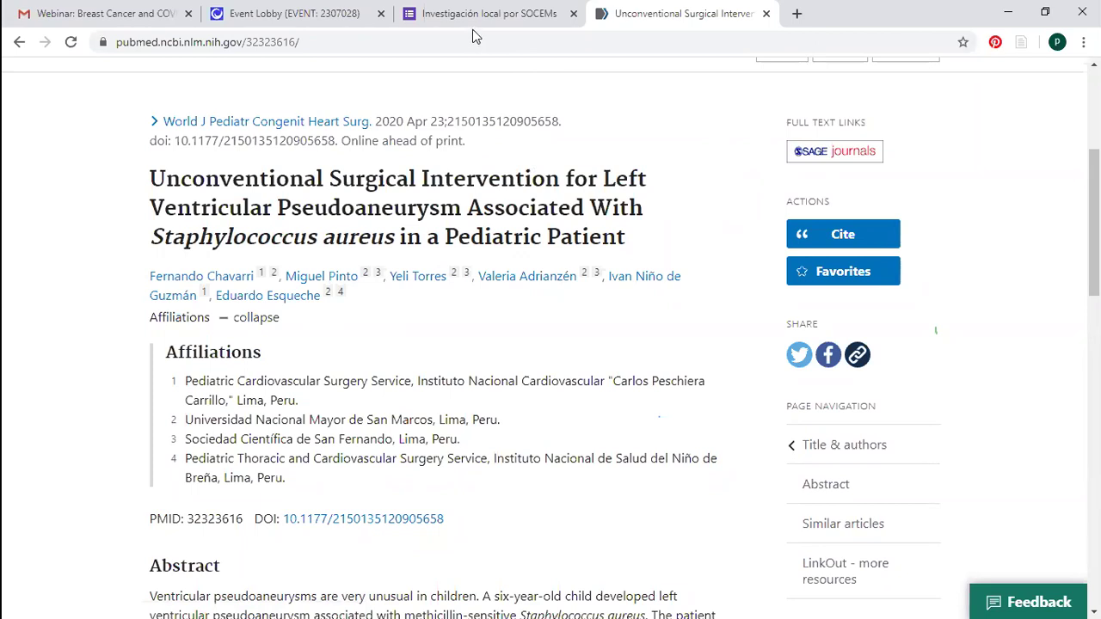
key(ctrl+shift+Tab)
scroll(544, 344, down, 3)
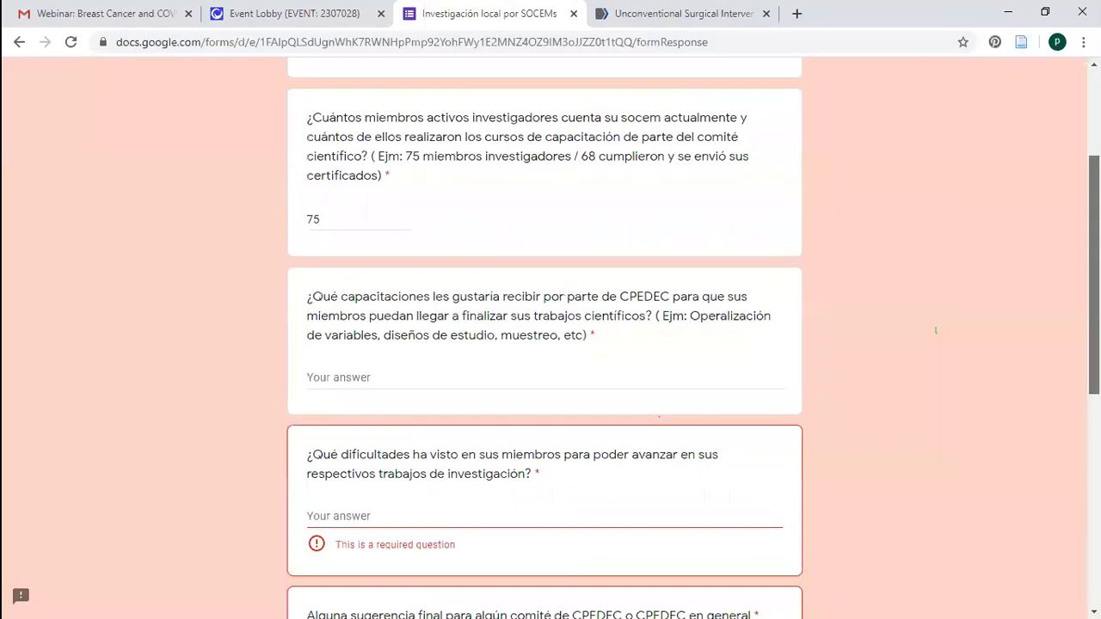
scroll(544, 344, down, 4)
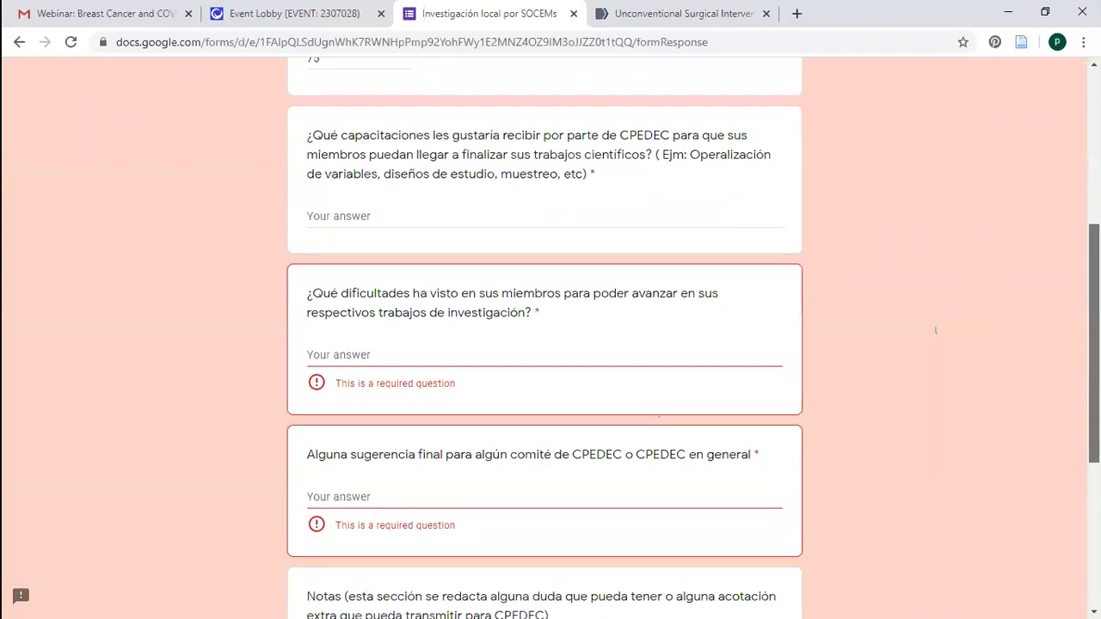
click(344, 446)
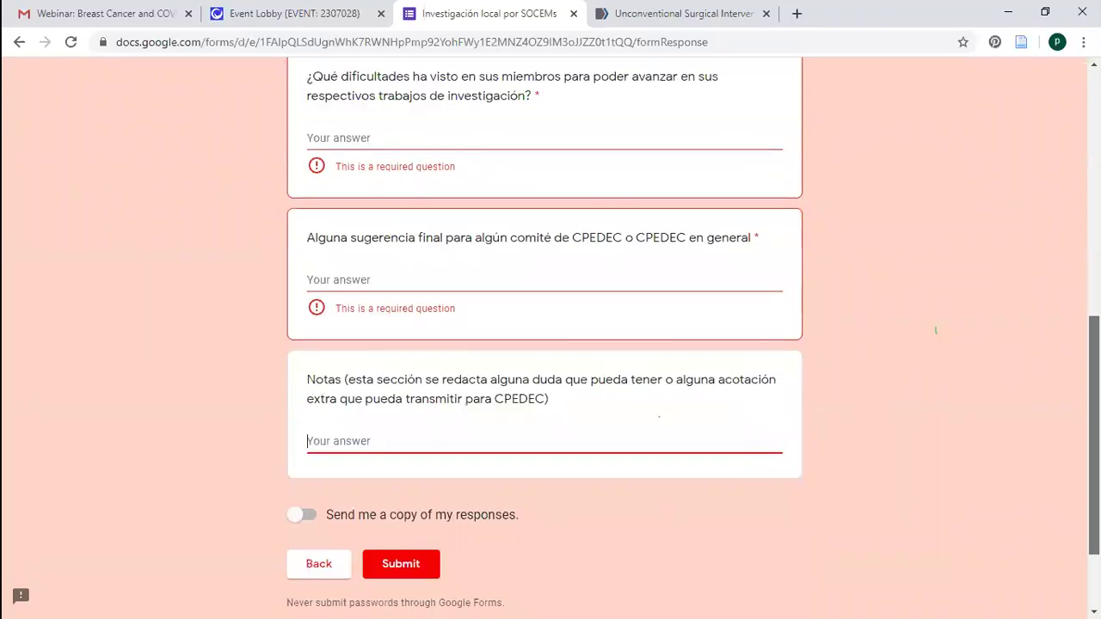
scroll(544, 344, up, 2)
scroll(544, 344, up, 2)
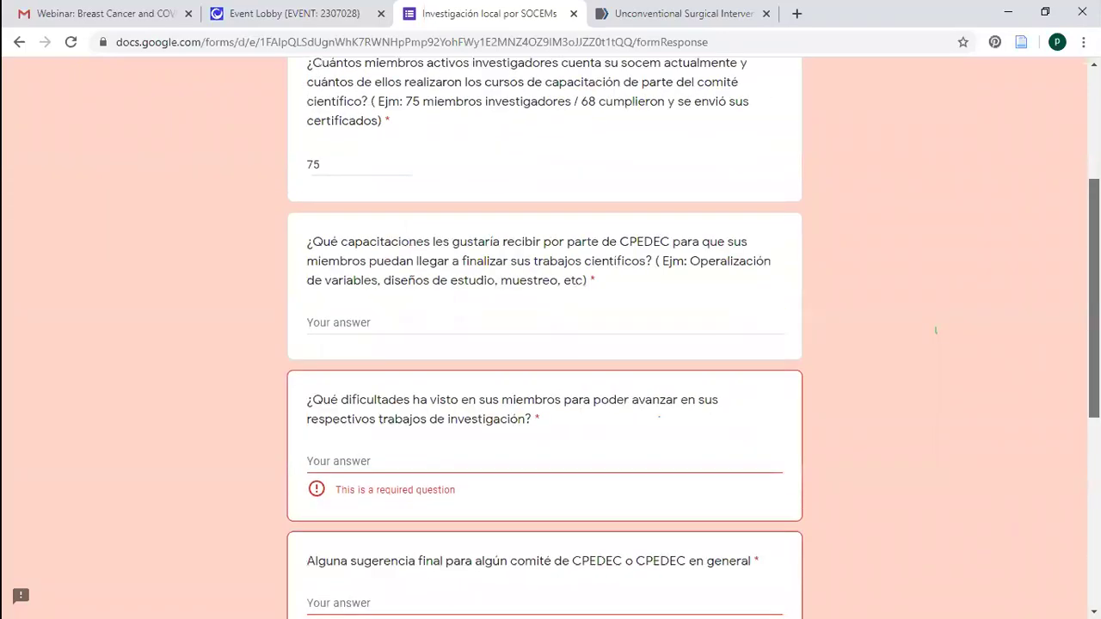
scroll(935, 329, up, 3)
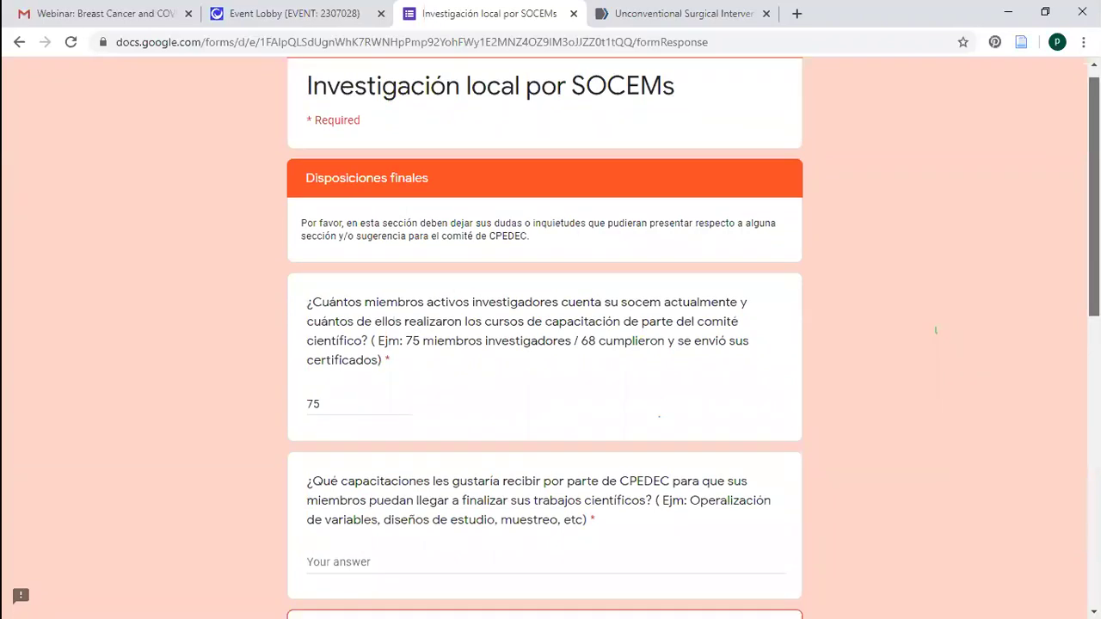
scroll(935, 330, down, 1)
scroll(934, 330, down, 3)
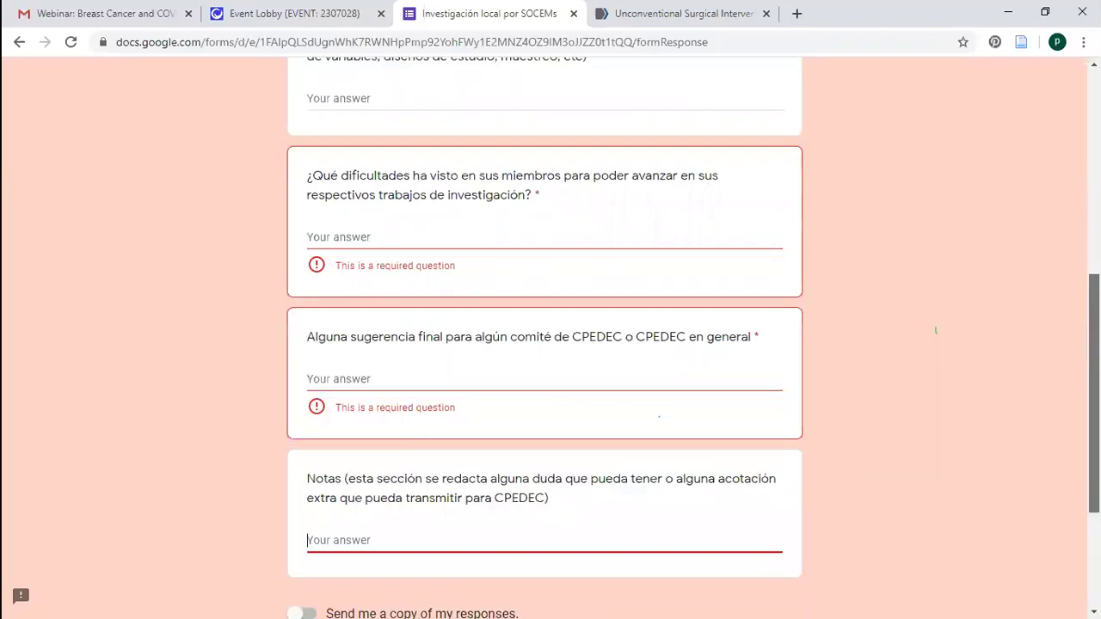
scroll(934, 330, up, 5)
scroll(935, 329, down, 2)
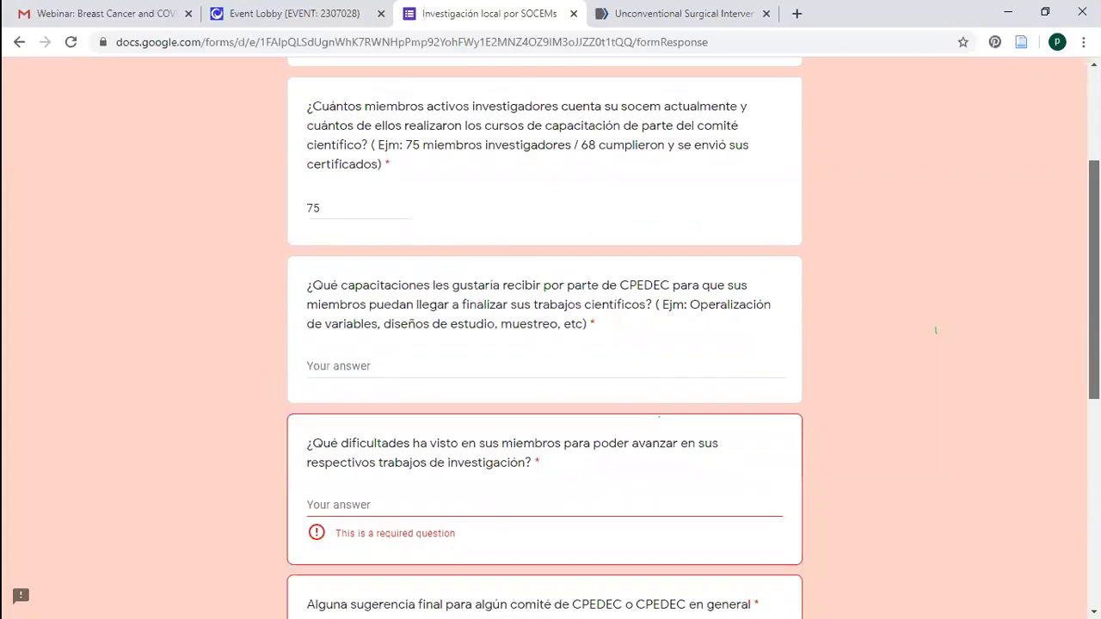
key(Tab)
scroll(1052, 242, down, 2)
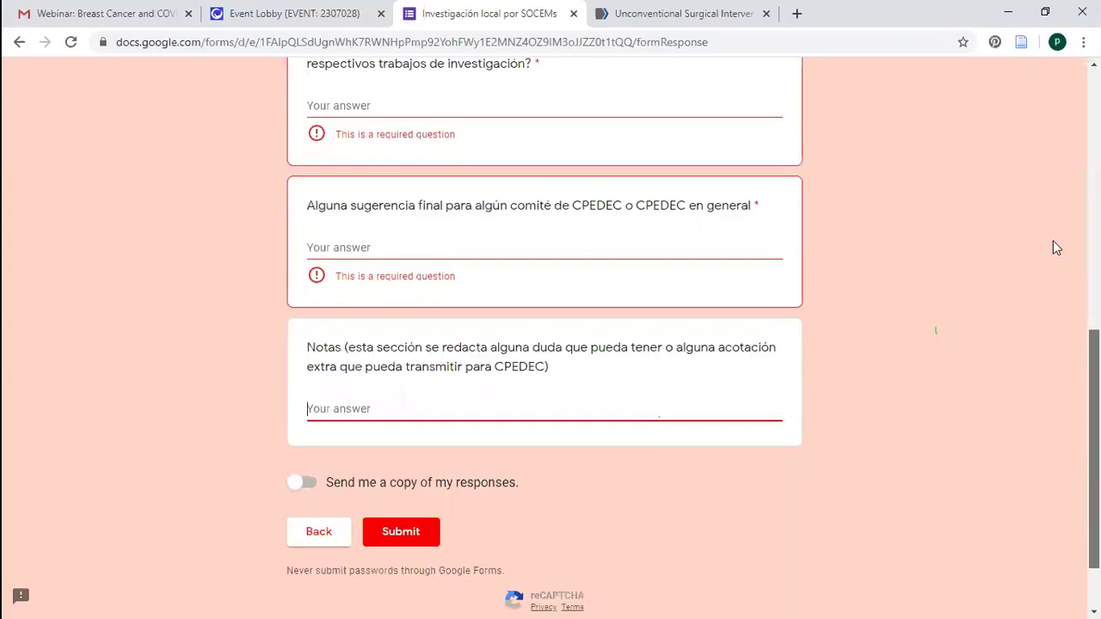
scroll(1053, 241, up, 5)
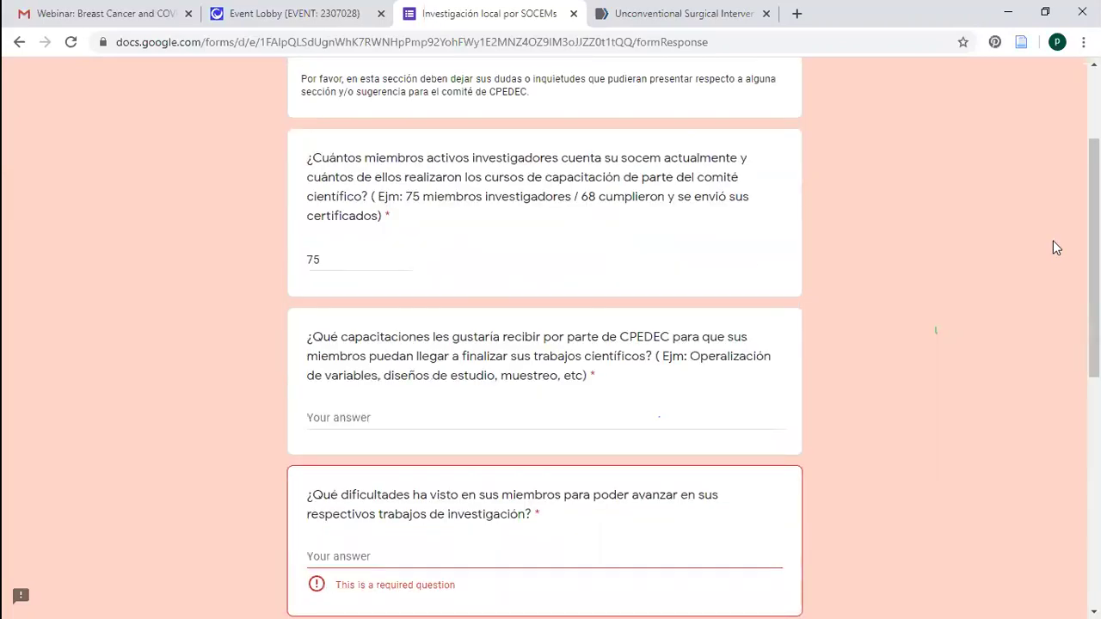
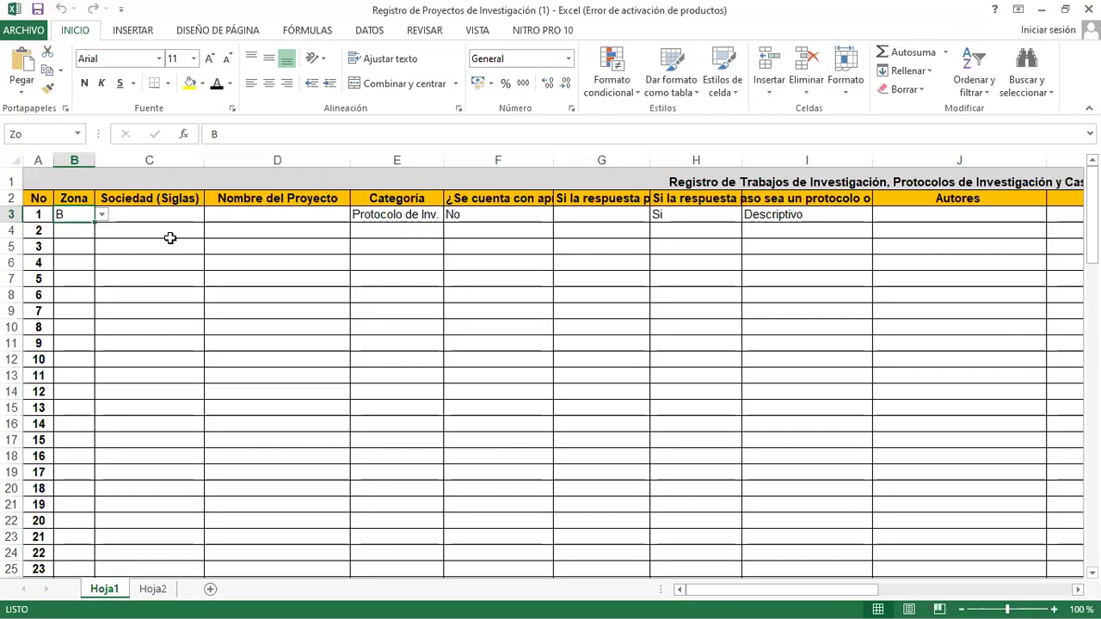
Enter SCSF as the society and Cordoma as the project name for entry 1
click(129, 214)
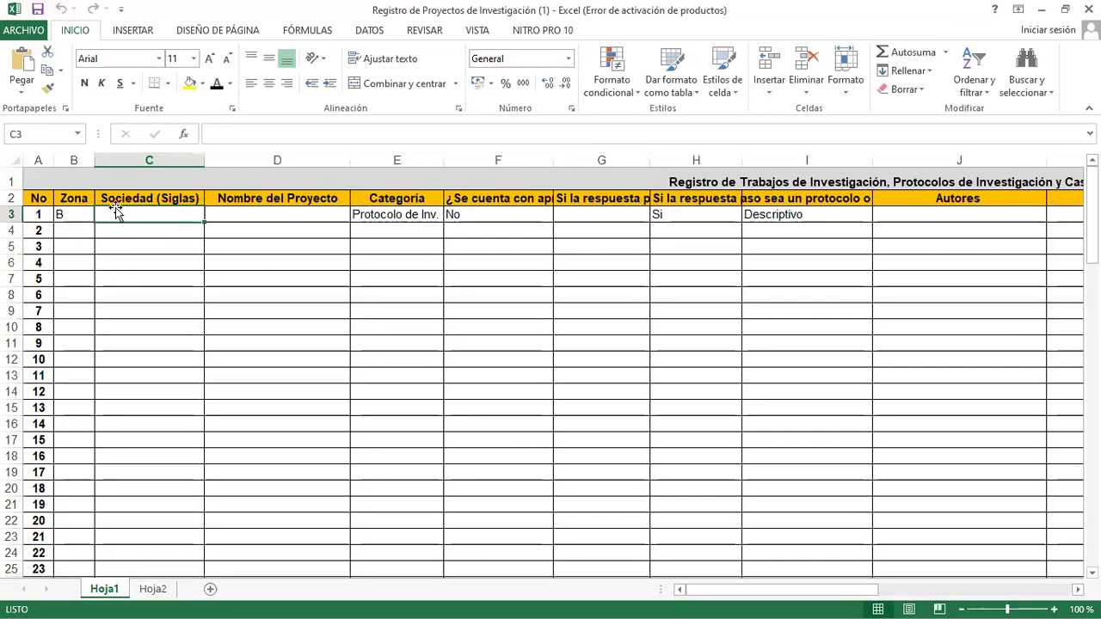
text(SCSF)
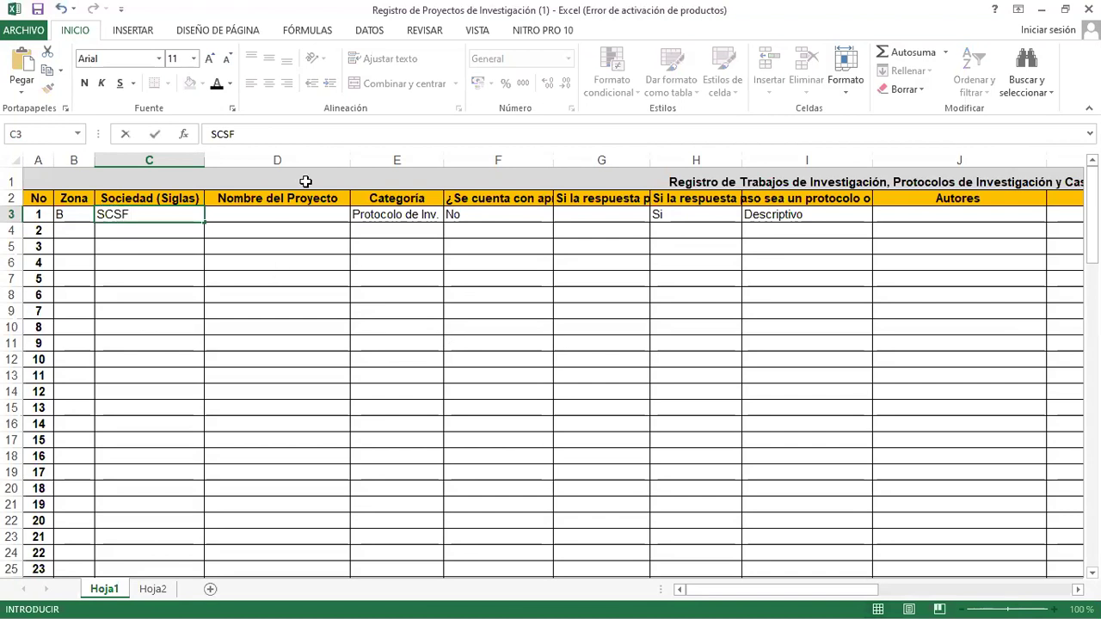
click(290, 215)
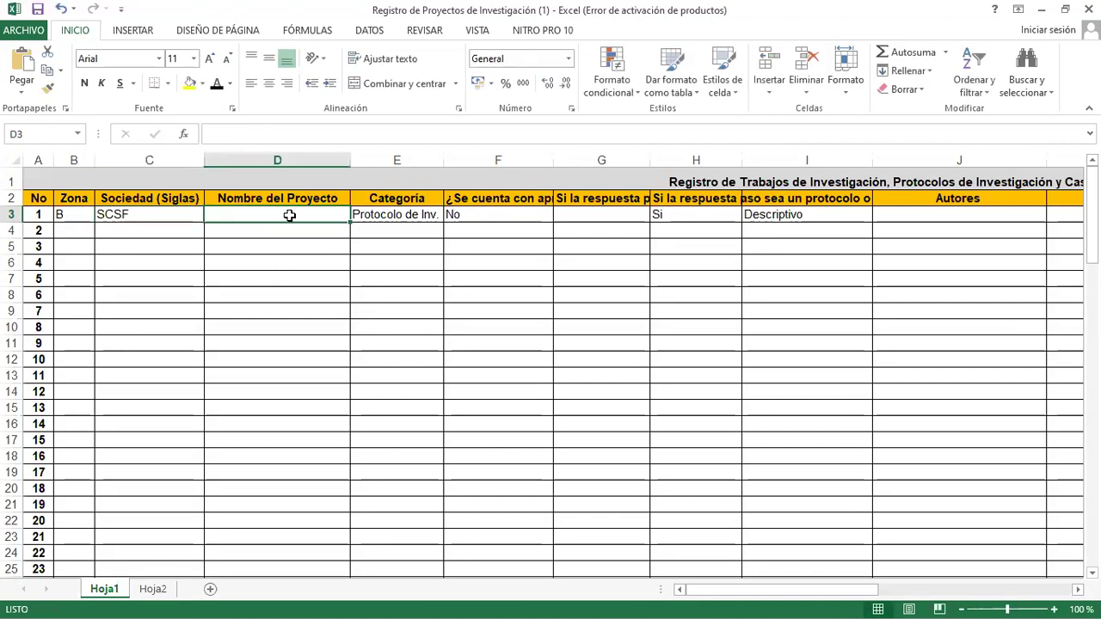
text(Cordoma)
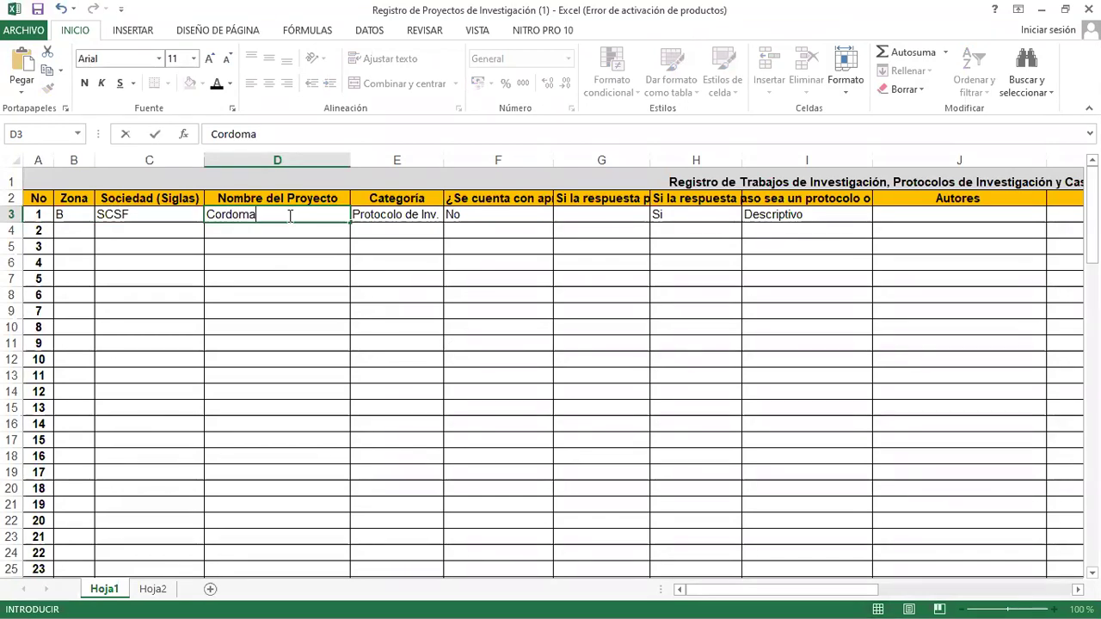
click(381, 213)
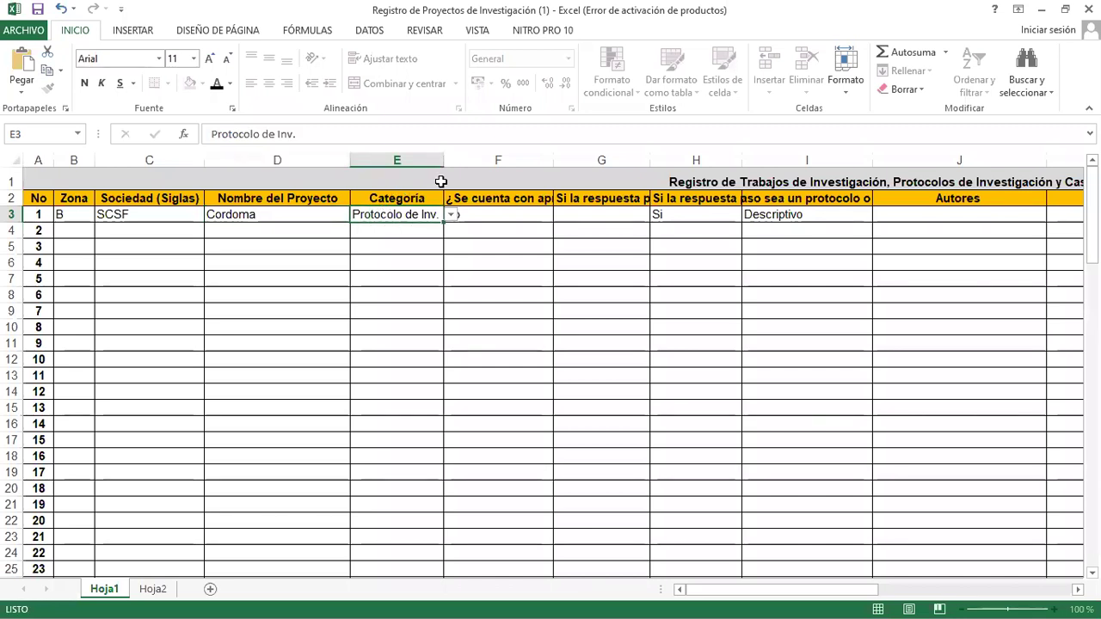
Choose Caso Clínico as the category from the dropdown
click(450, 214)
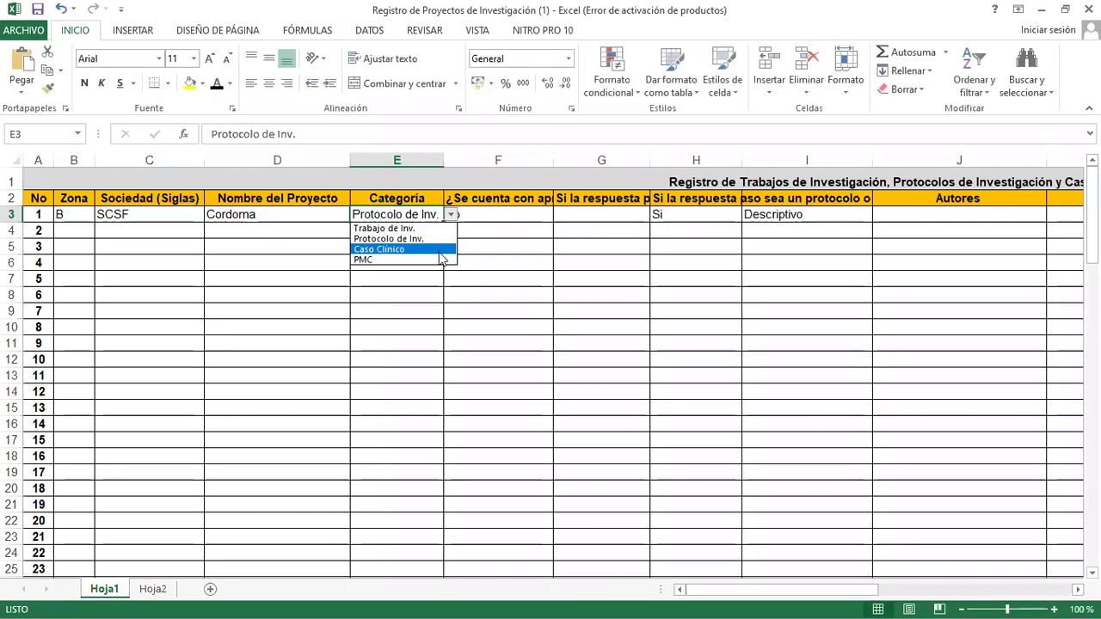
key(Return)
key(Tab)
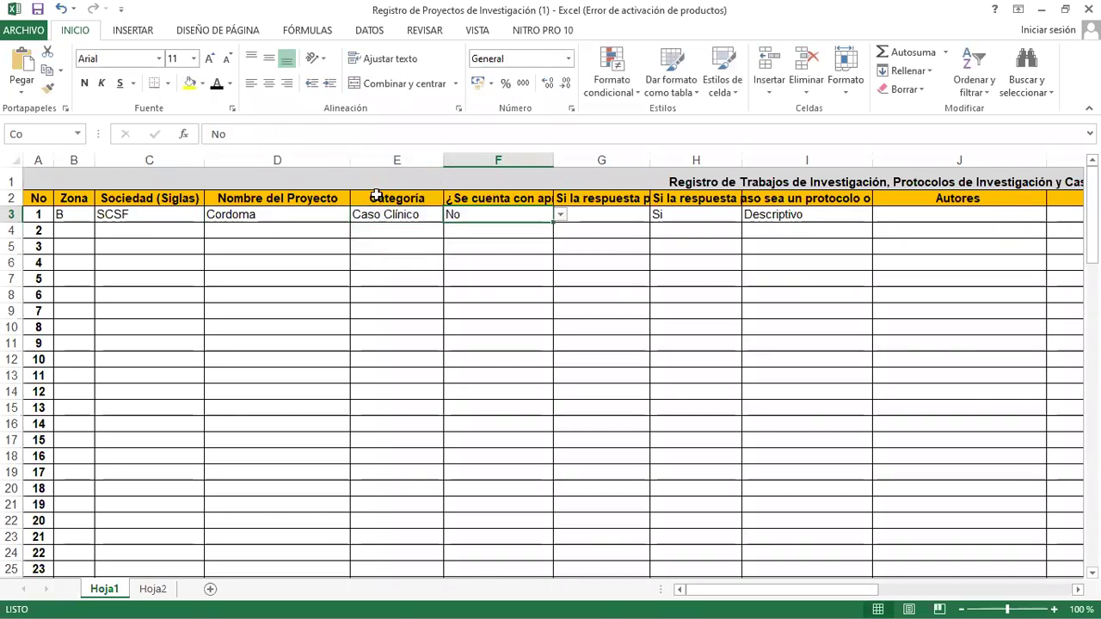
click(422, 215)
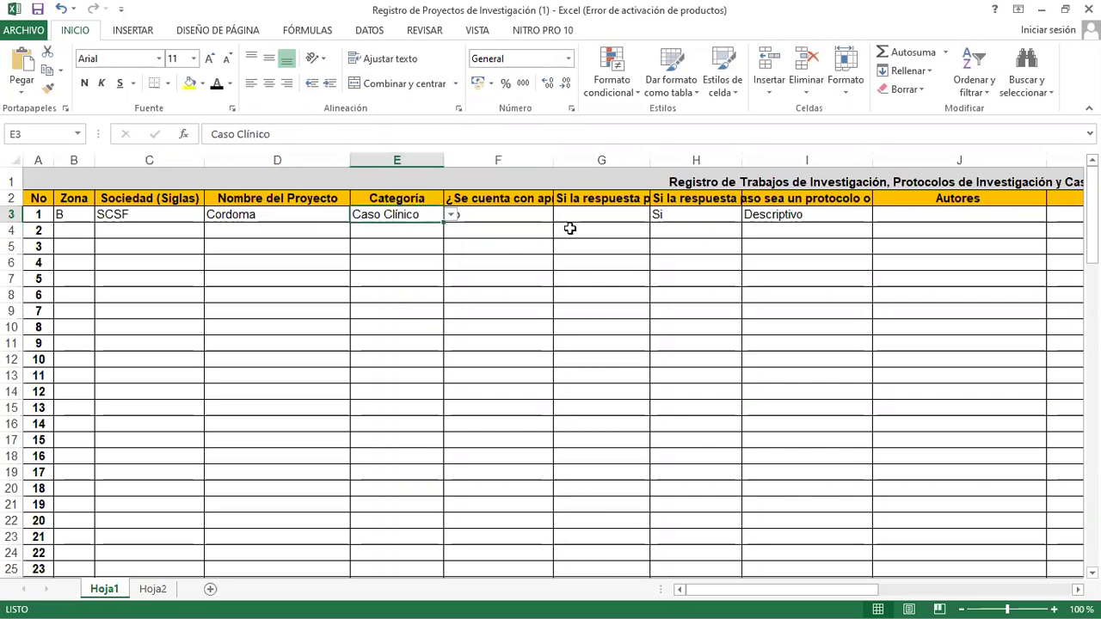
Set the ethics approval answer to Si from its dropdown
click(547, 219)
click(560, 214)
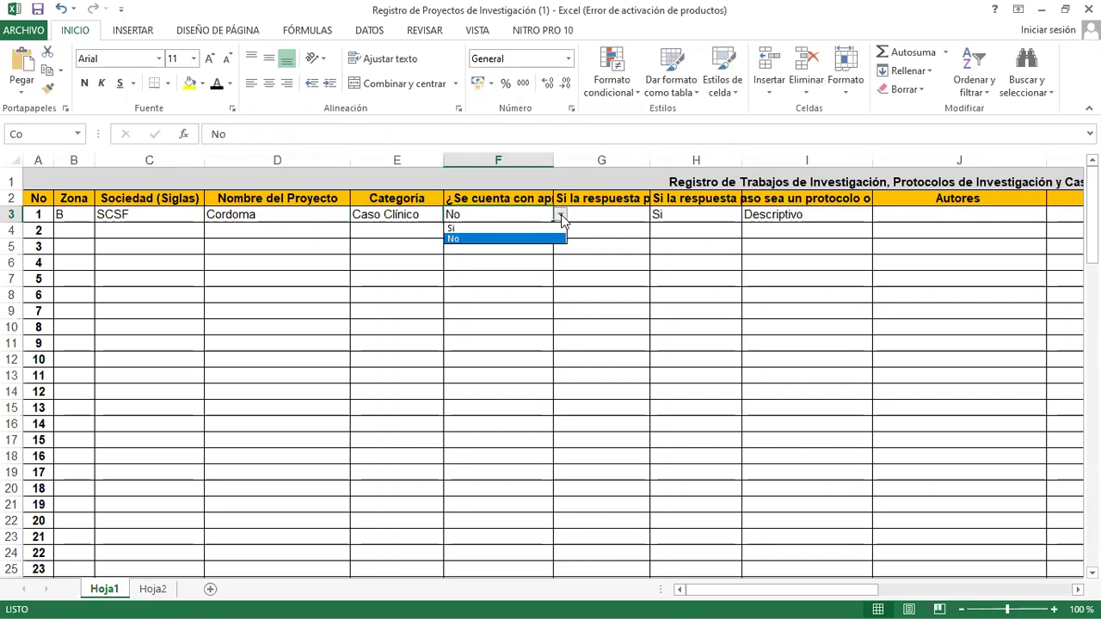
click(561, 214)
click(527, 194)
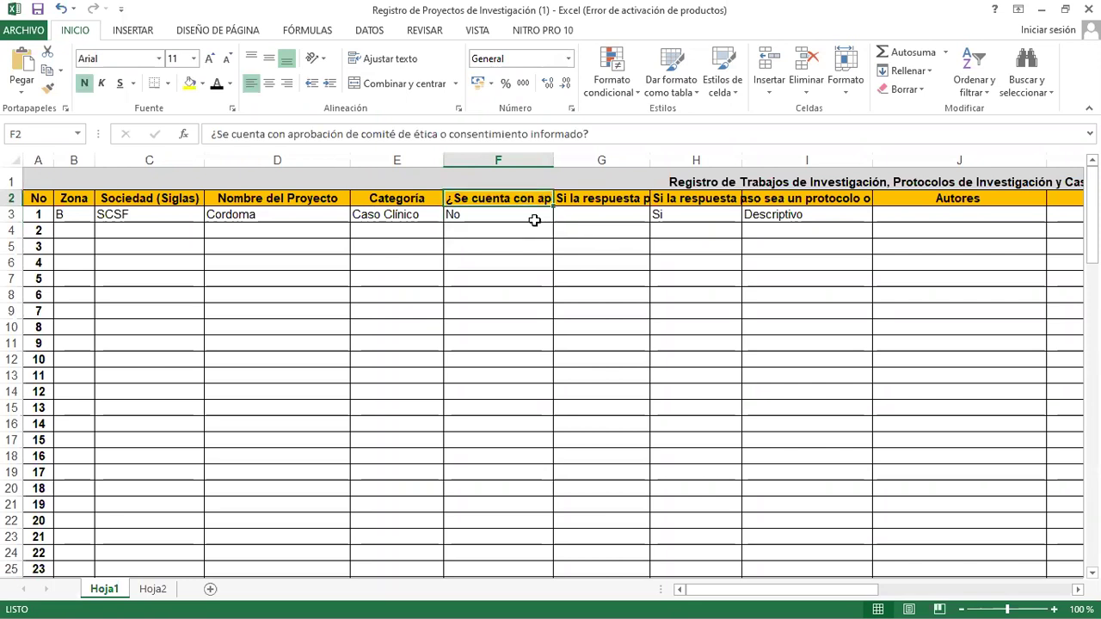
click(547, 216)
click(560, 215)
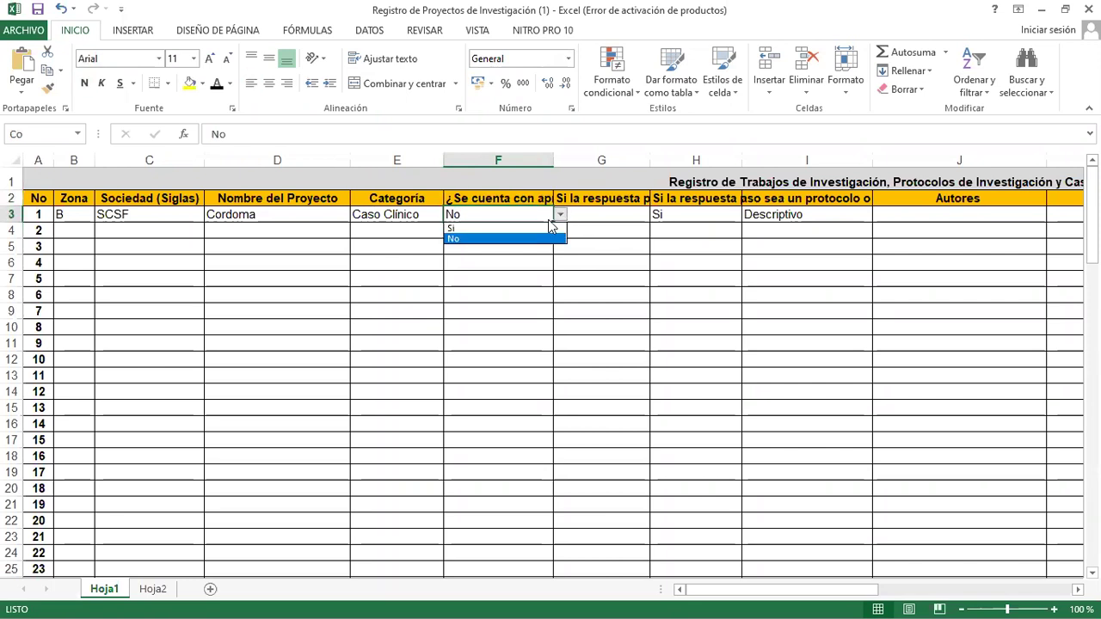
click(545, 227)
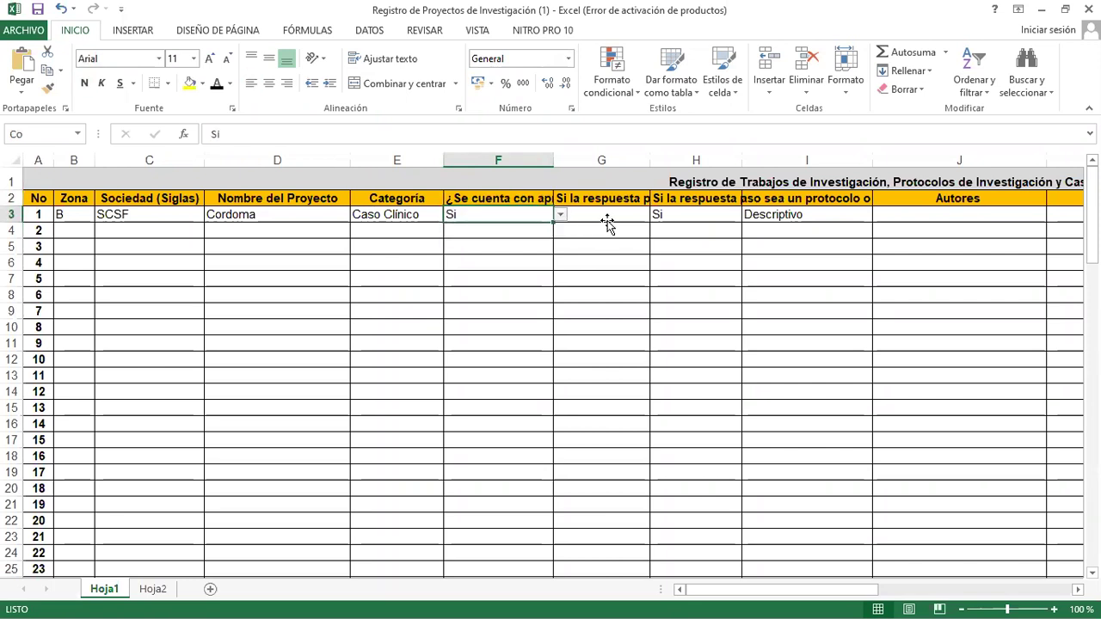
click(640, 219)
click(635, 204)
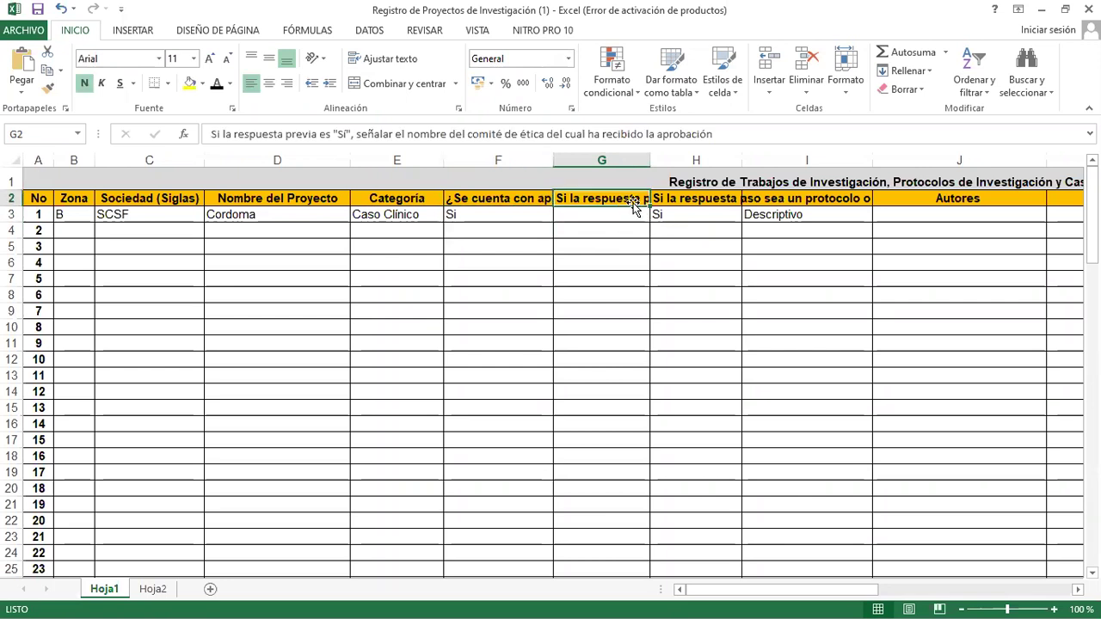
click(608, 213)
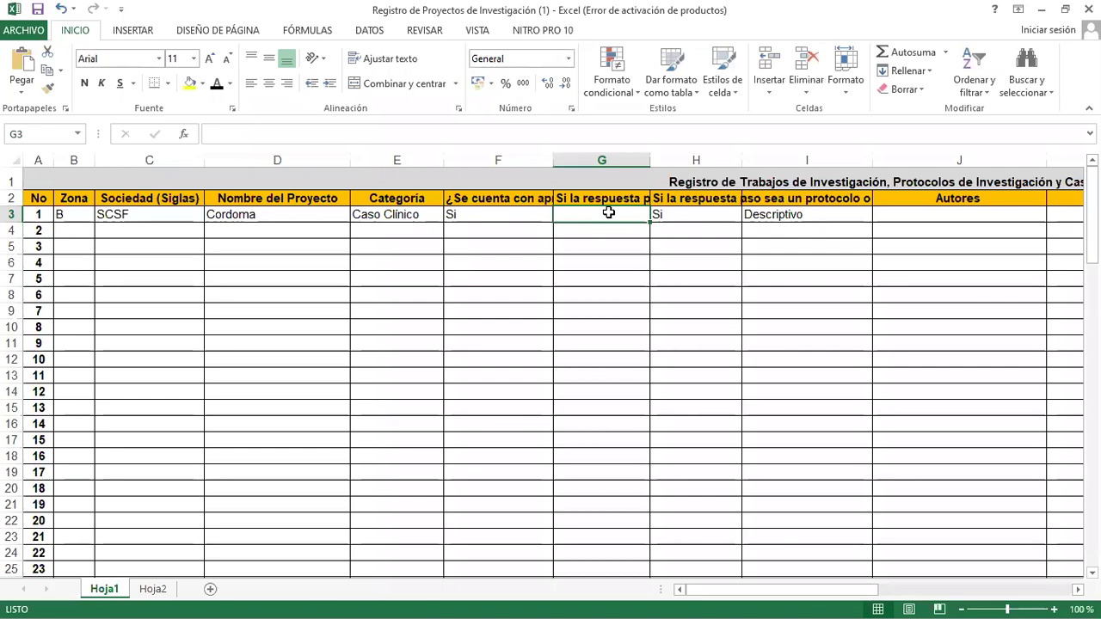
text(Consentimiento informado de la misma )
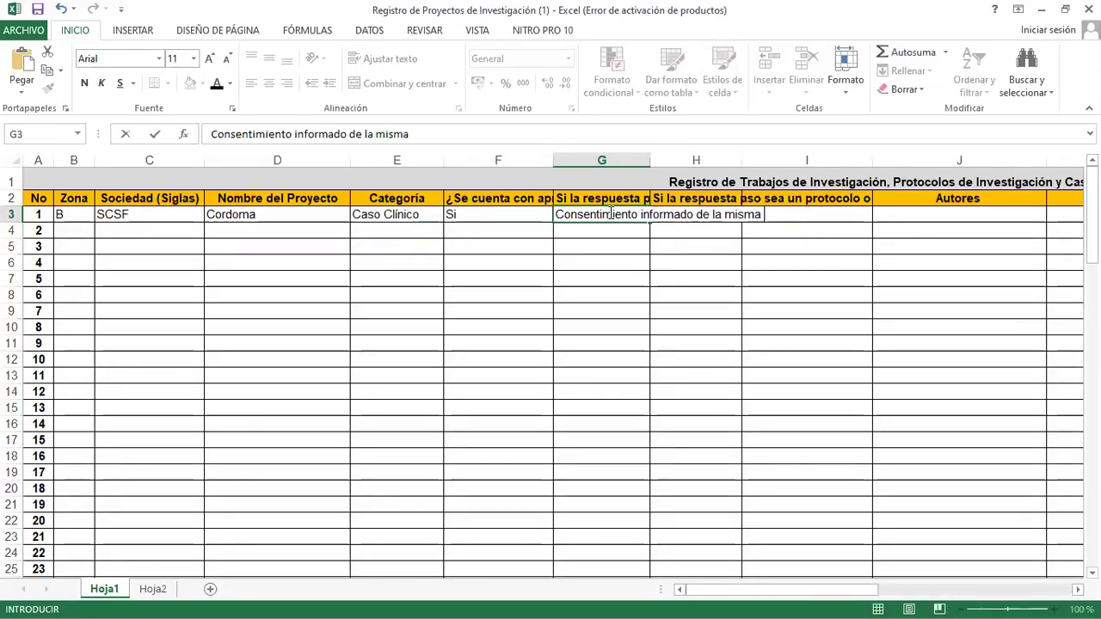
text(paciente)
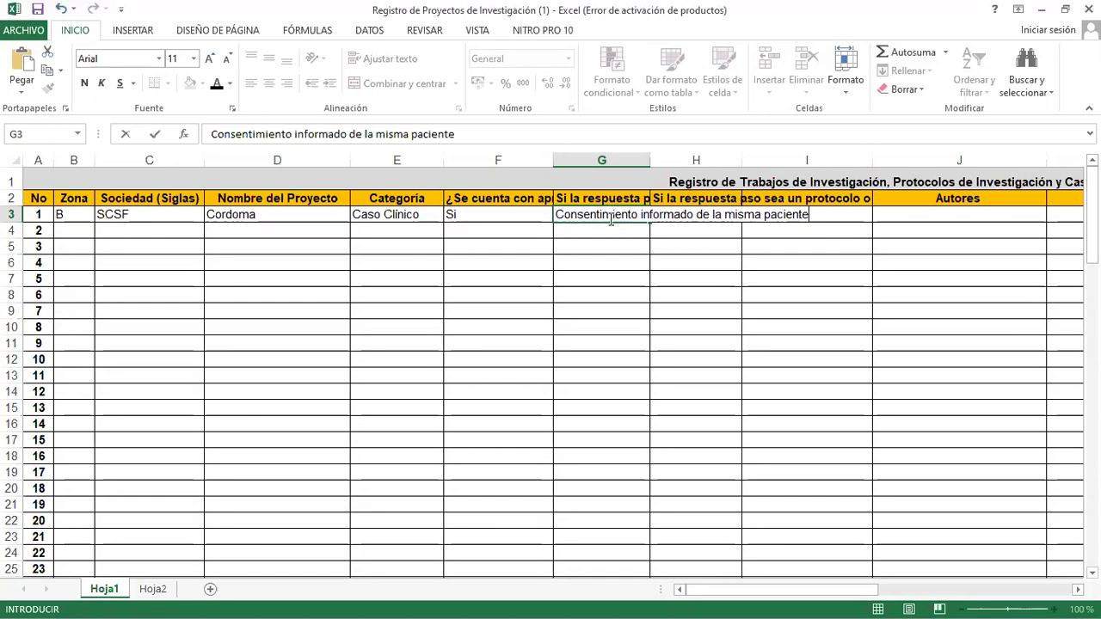
click(679, 308)
click(728, 211)
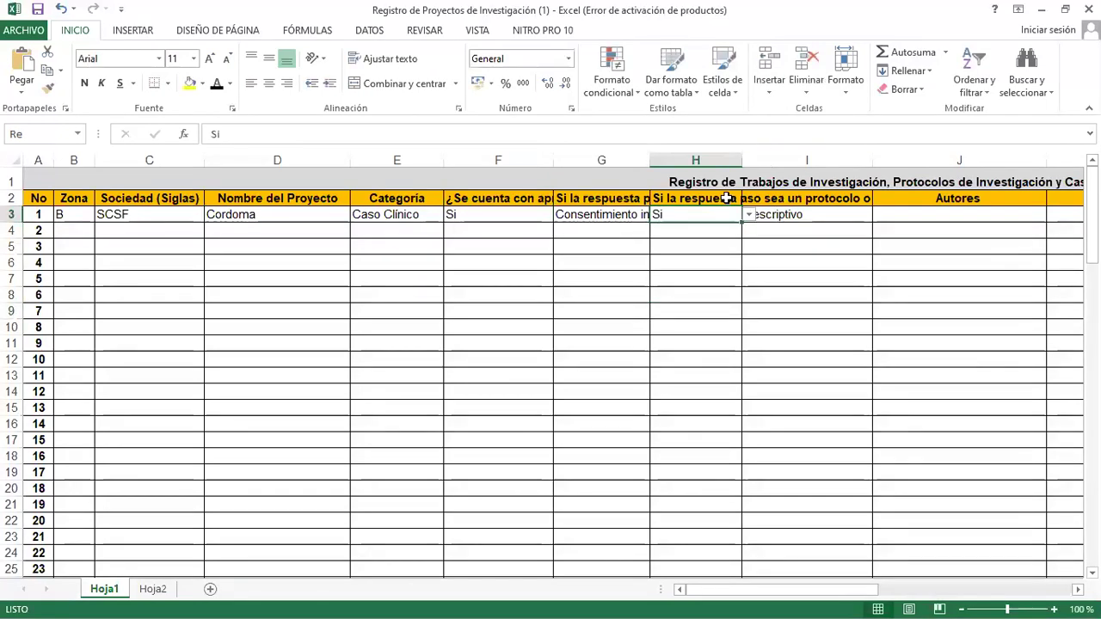
click(726, 200)
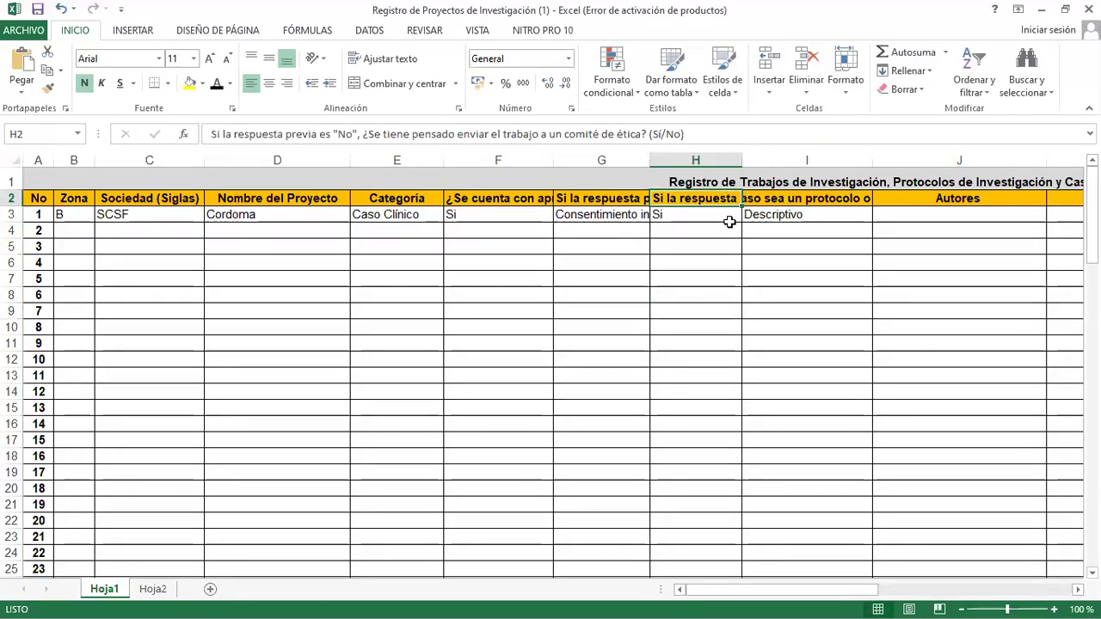
click(723, 217)
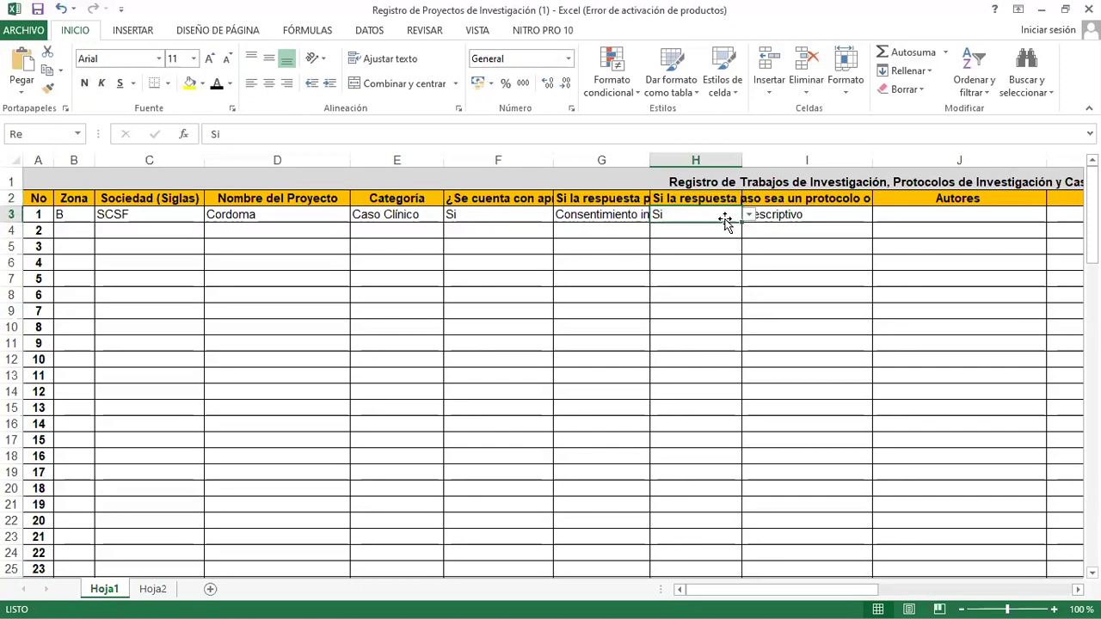
click(748, 215)
click(748, 215)
click(778, 200)
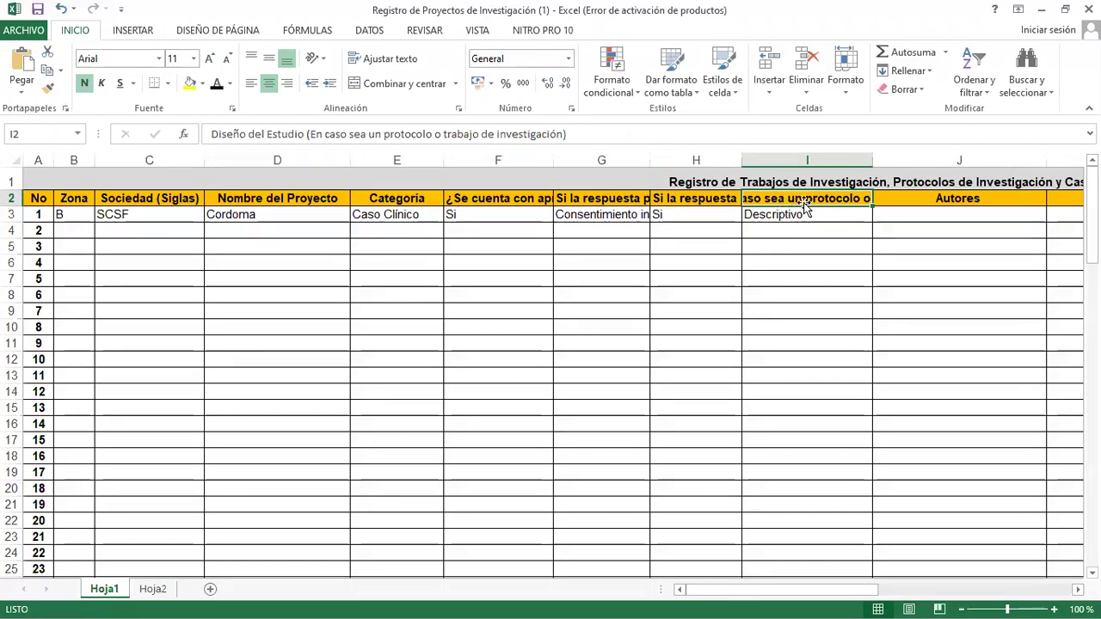
click(824, 218)
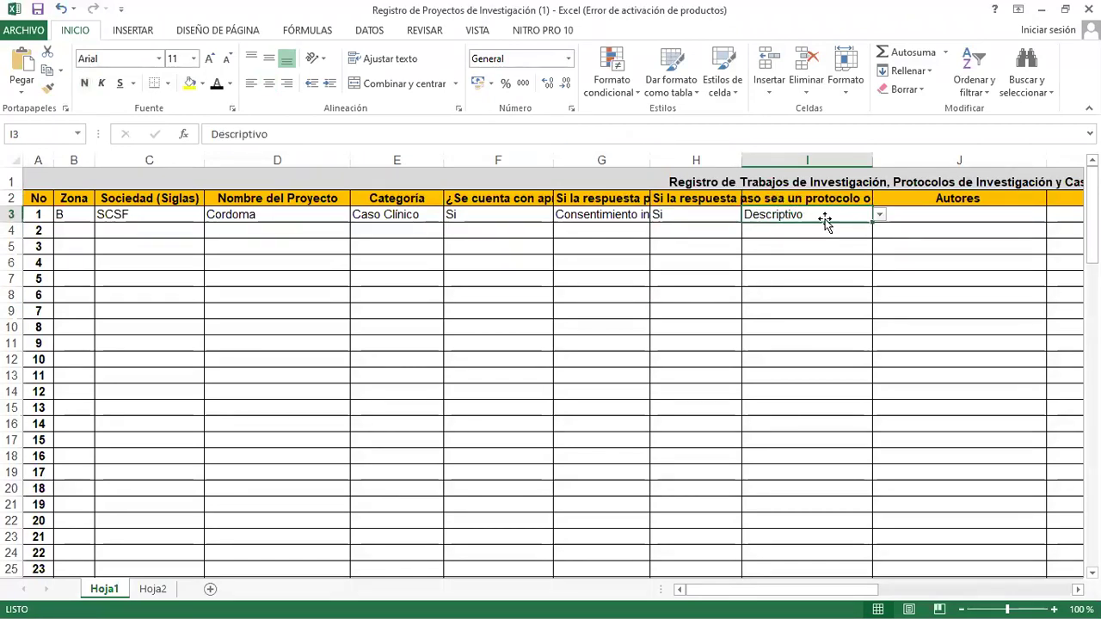
click(879, 214)
key(Escape)
click(969, 212)
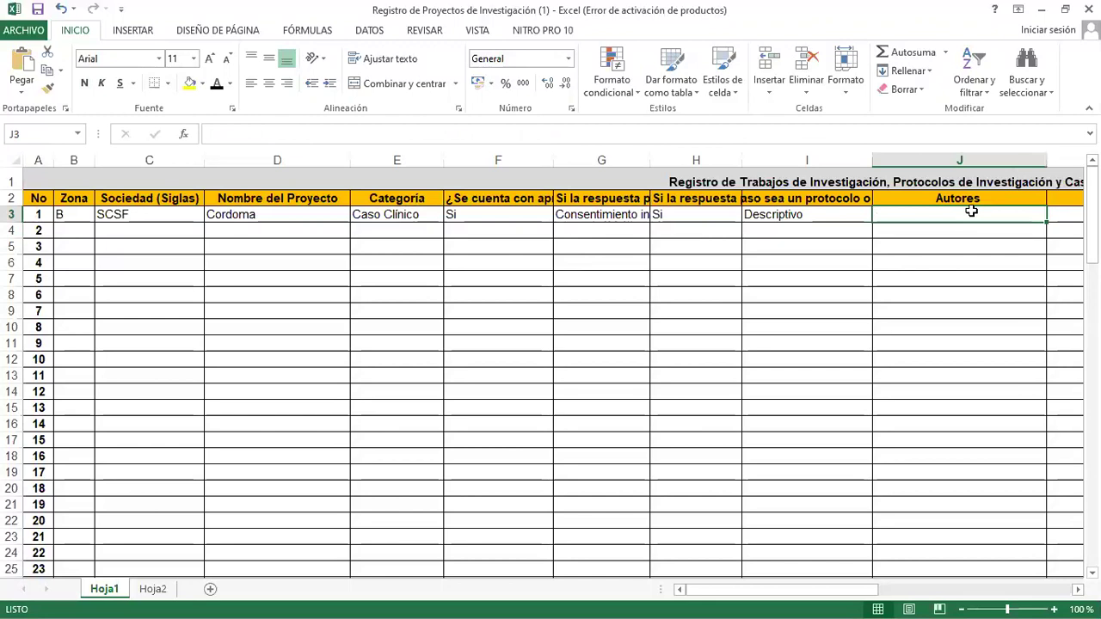
key(Tab)
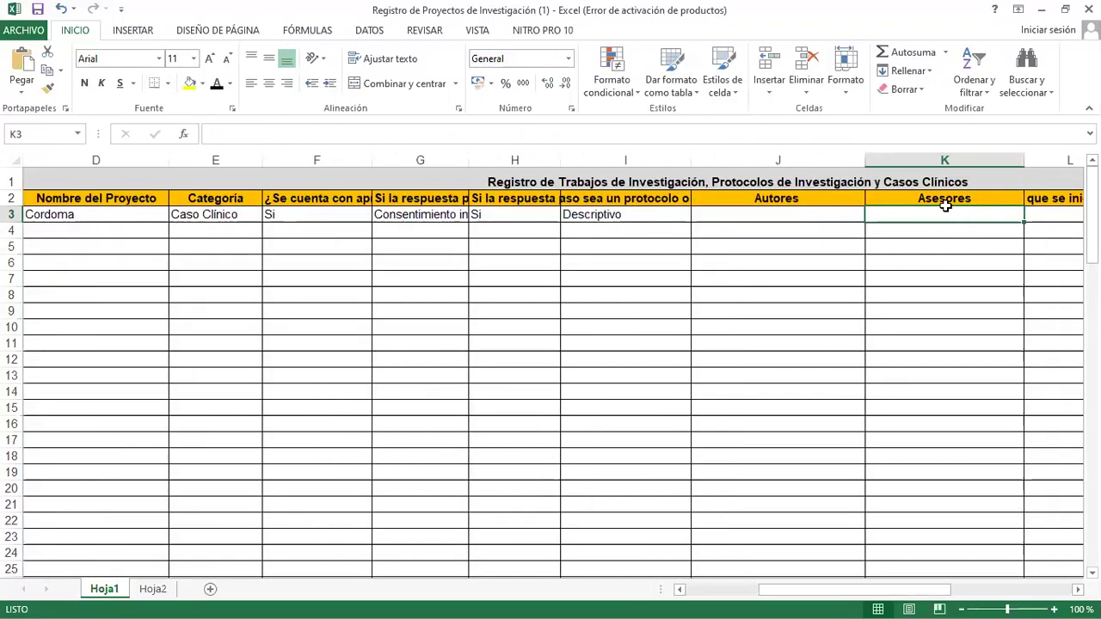
key(Tab)
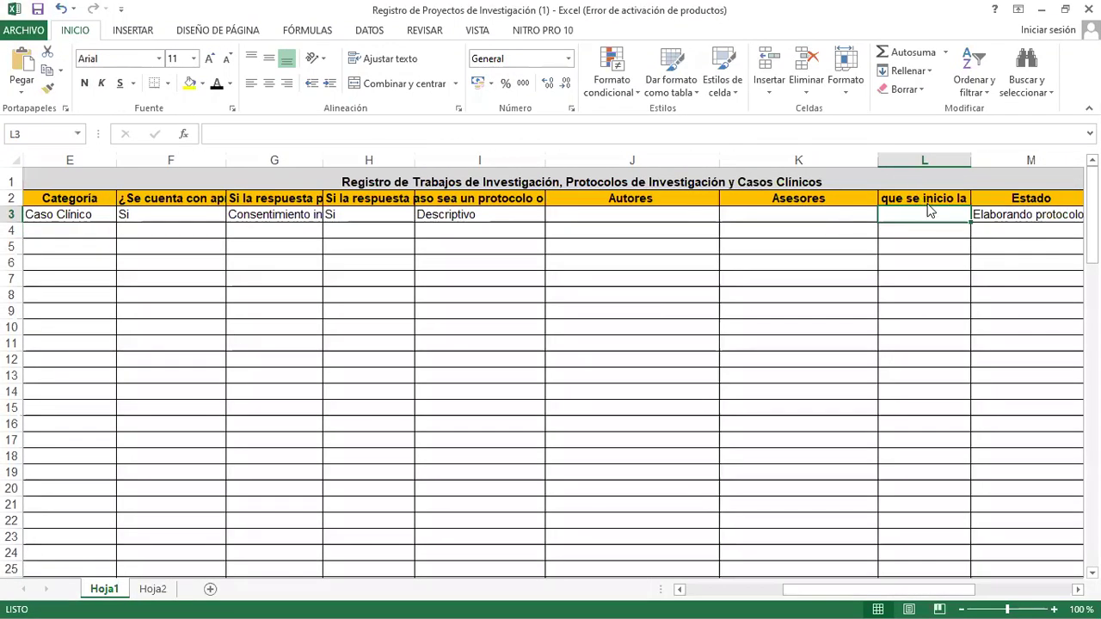
key(Up)
right_click(904, 219)
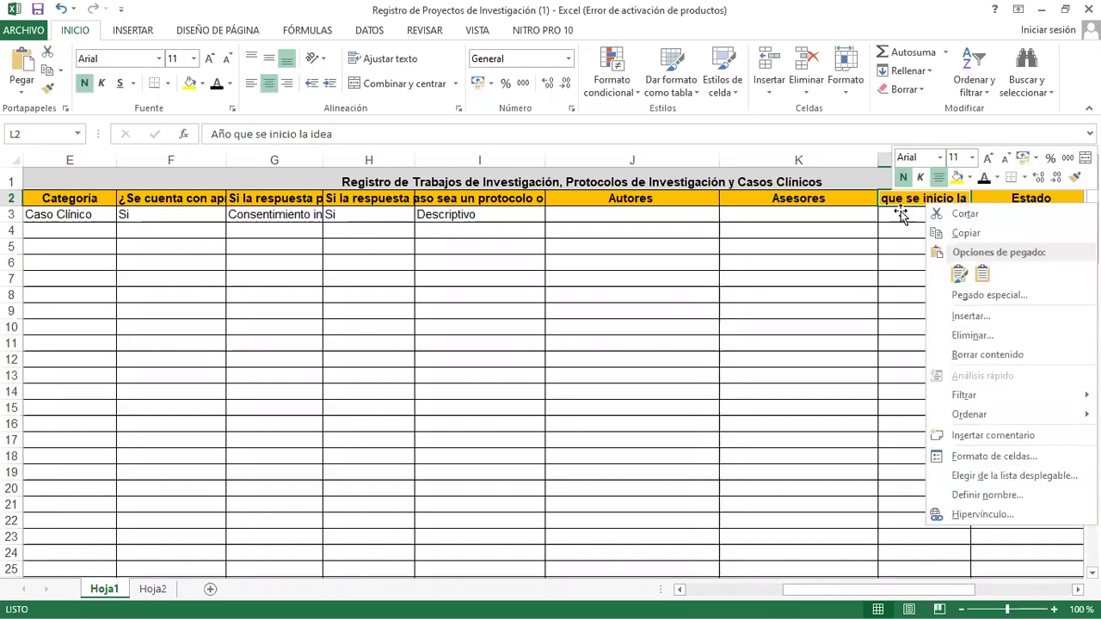
click(901, 211)
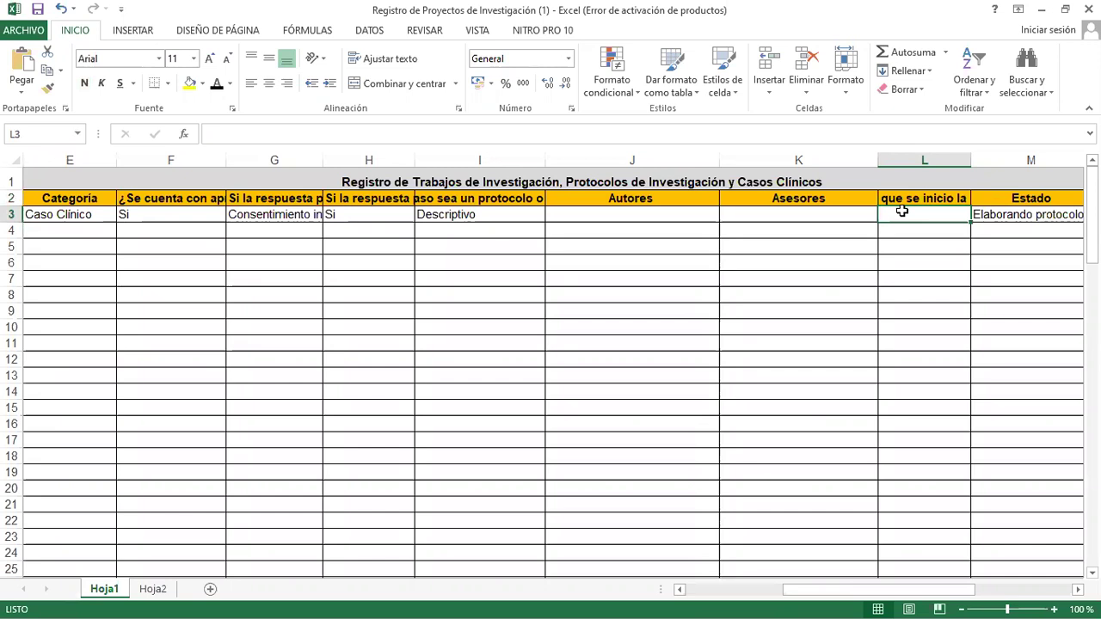
text(2019)
key(BackSpace)
key(BackSpace)
text(20)
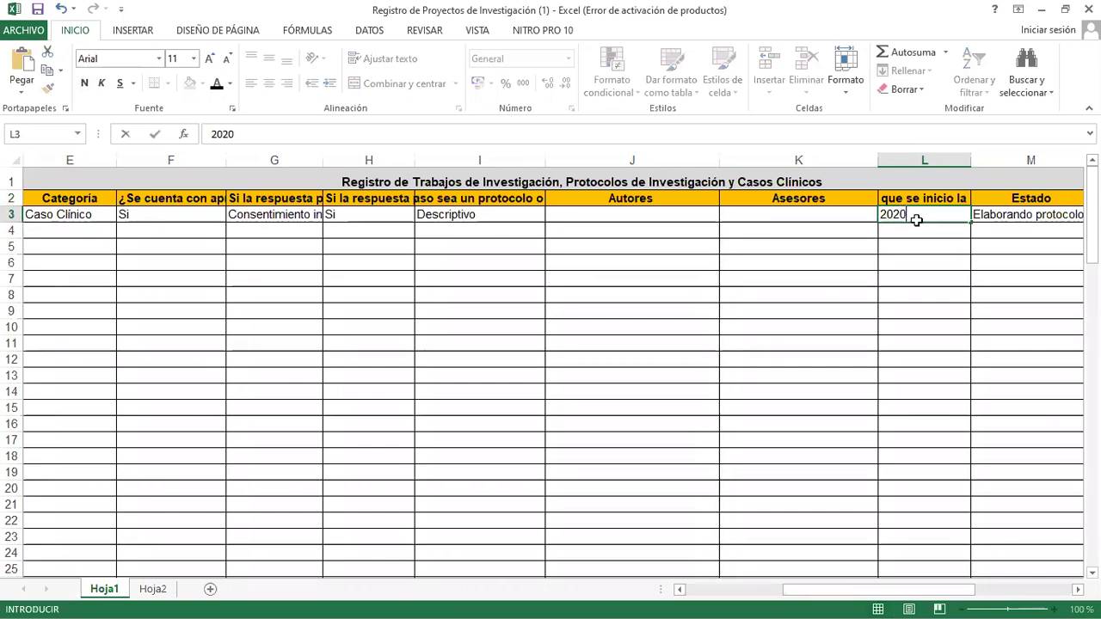
key(Return)
click(919, 208)
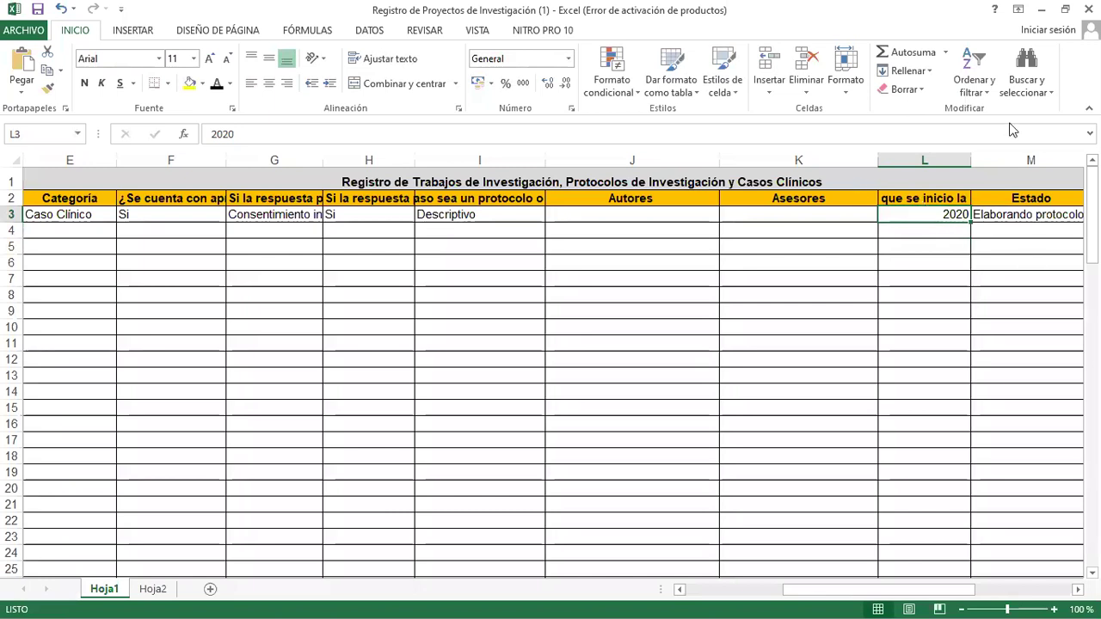
click(1004, 222)
click(1002, 216)
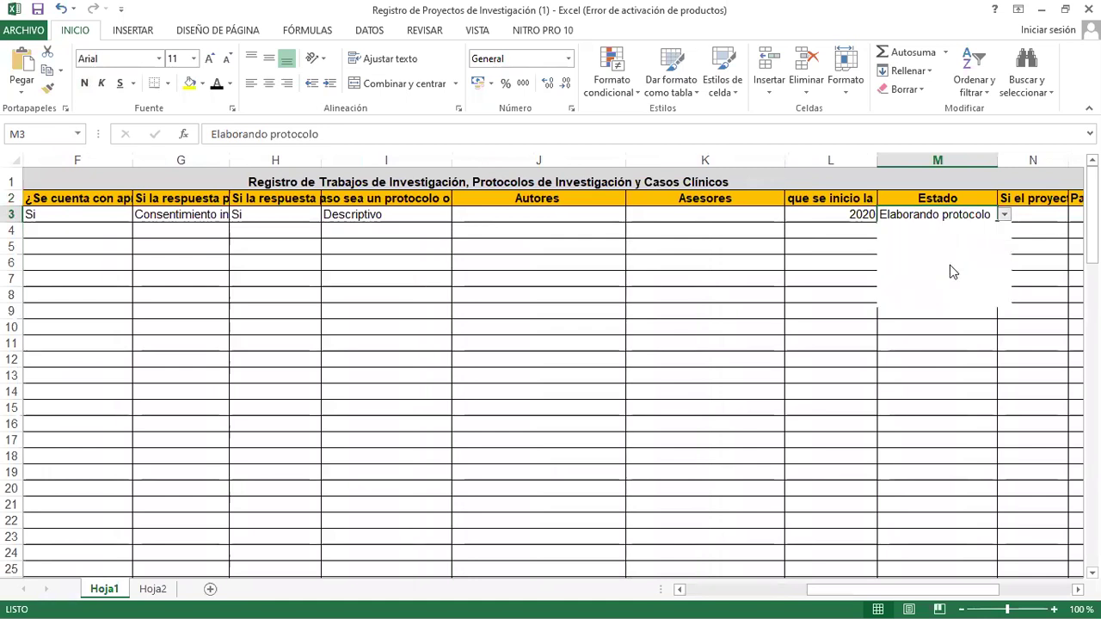
key(alt+Down)
scroll(913, 292, down, 1)
scroll(975, 361, up, 1)
key(Down)
key(End)
key(Escape)
key(Right)
key(Right)
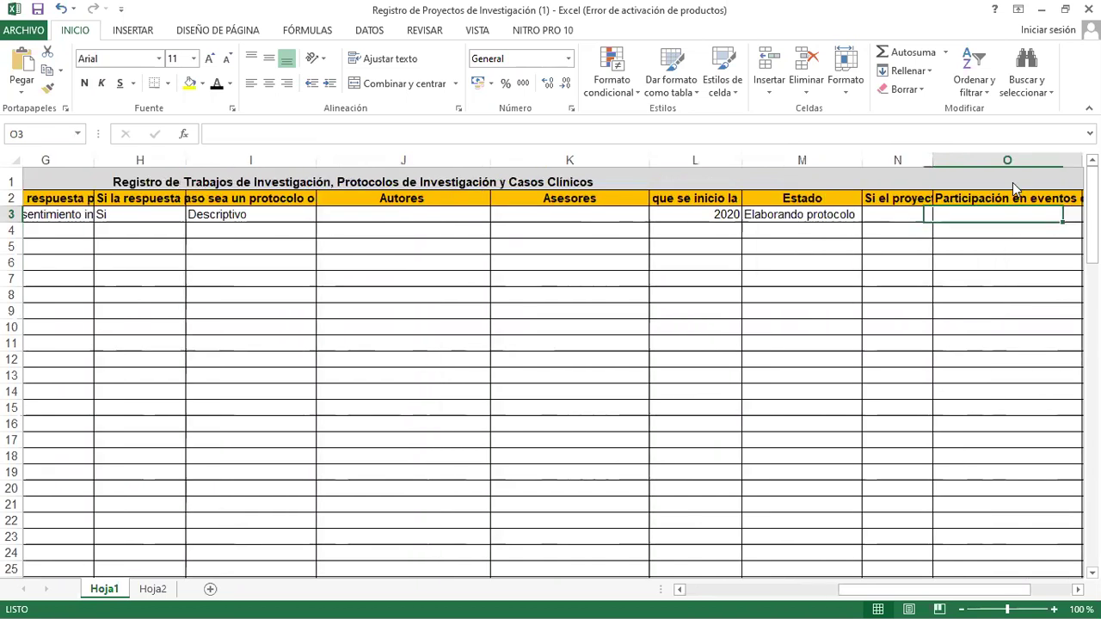
key(Right)
click(832, 211)
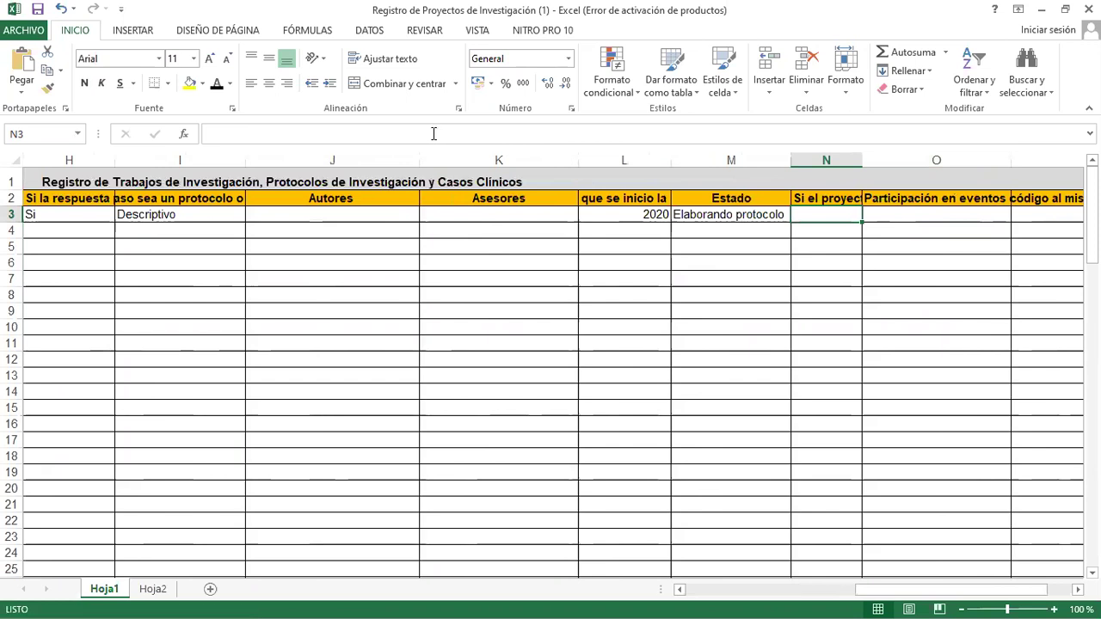
key(Up)
key(Down)
click(937, 196)
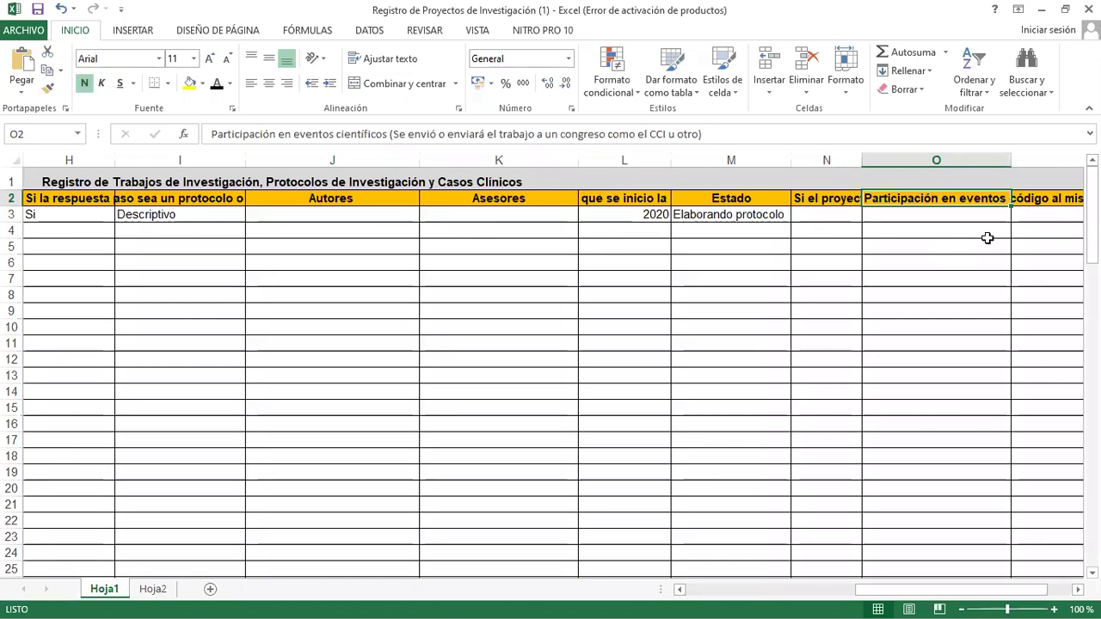
click(930, 220)
key(Tab)
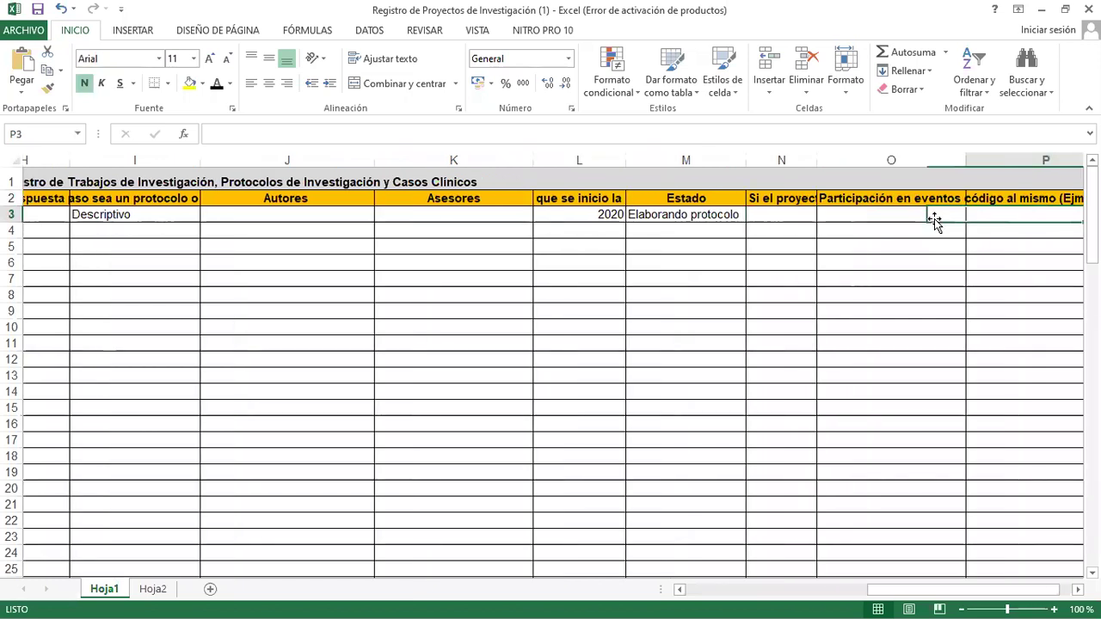
key(Up)
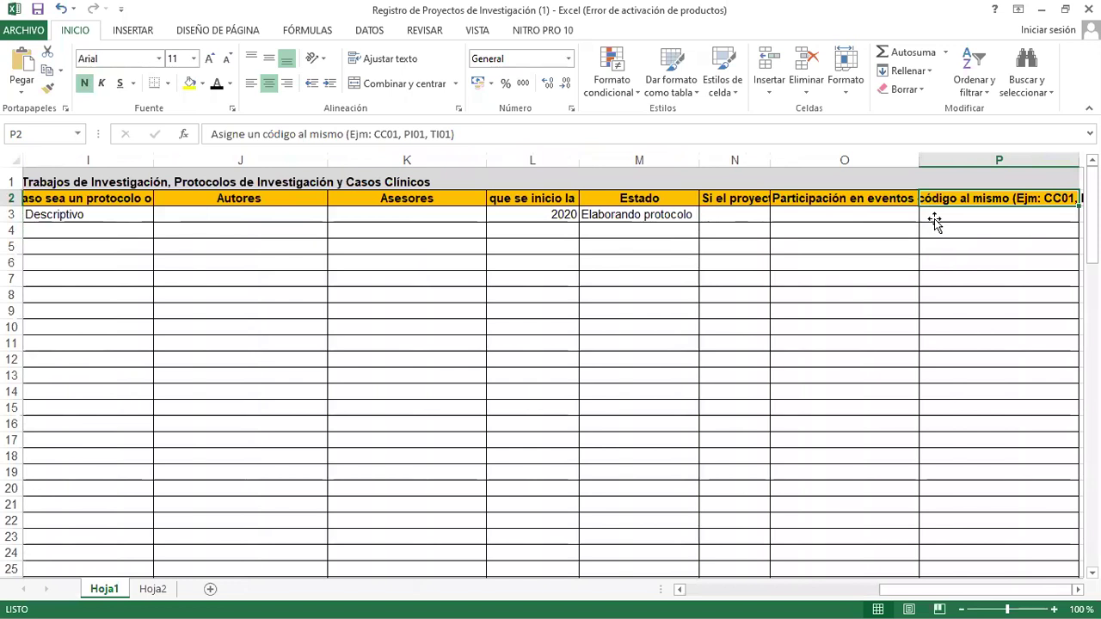
key(Down)
scroll(933, 220, right, 1)
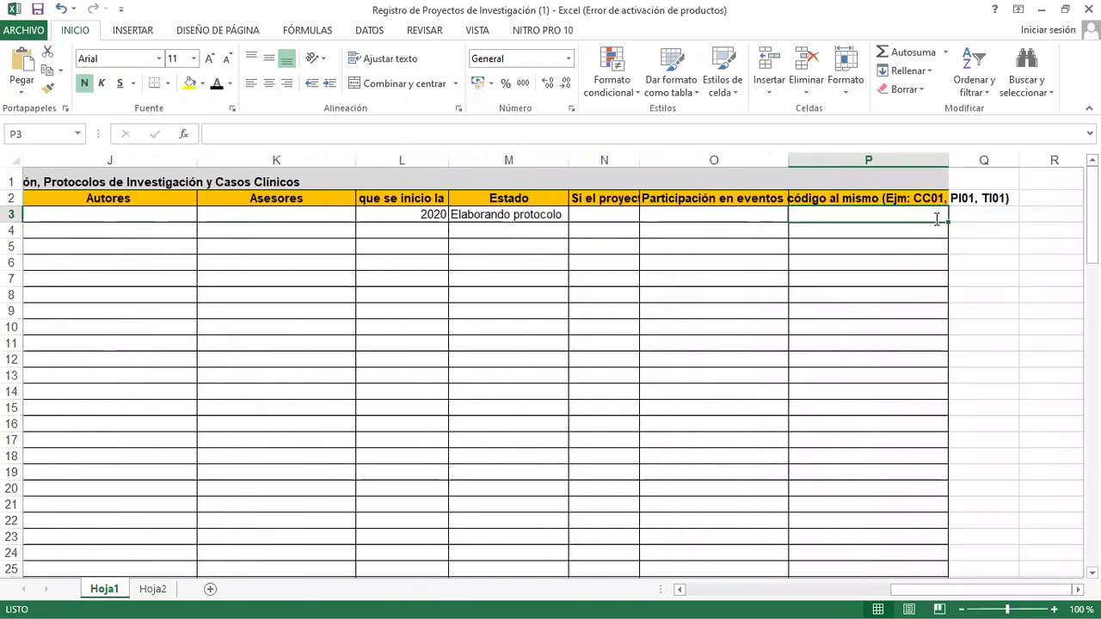
text(C)
key(BackSpace)
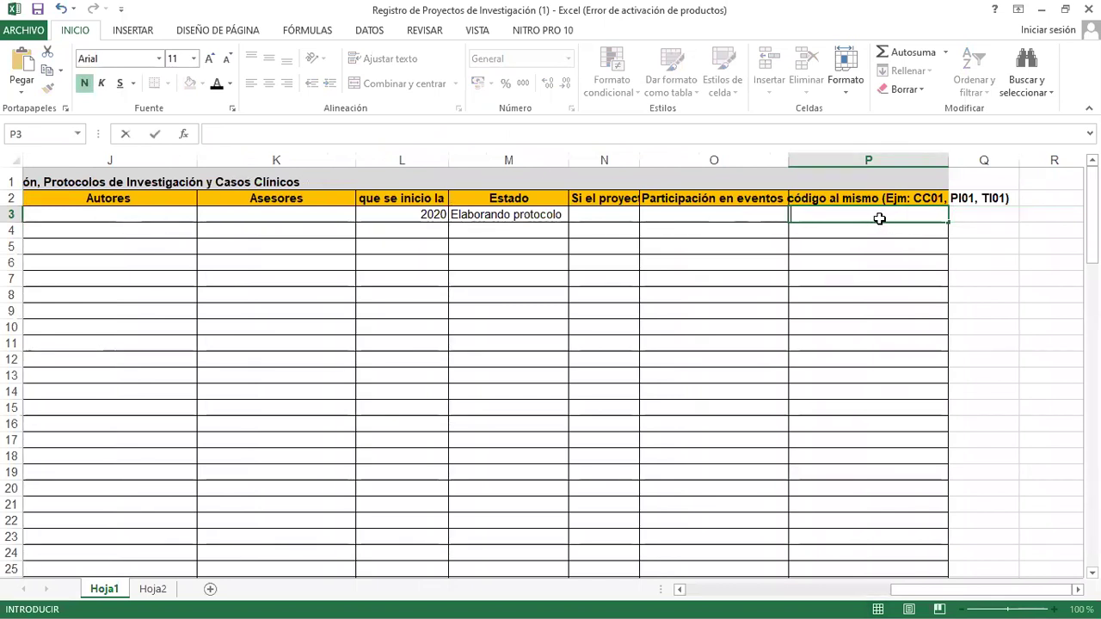
key(Return)
key(Up)
key(Left)
key(Left)
key(Left)
key(Left)
key(Left)
key(Left)
key(Left)
key(Left)
key(Left)
key(Right)
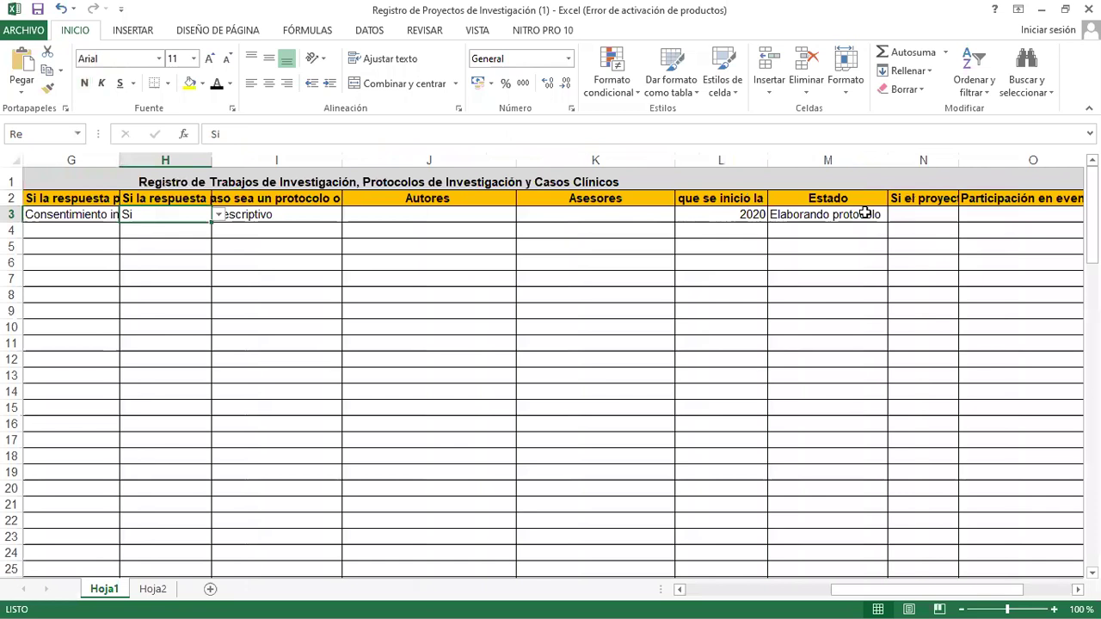
key(Right)
key(Right)
key(Right)
key(Right)
key(Right)
key(Right)
key(Right)
key(Right)
key(Right)
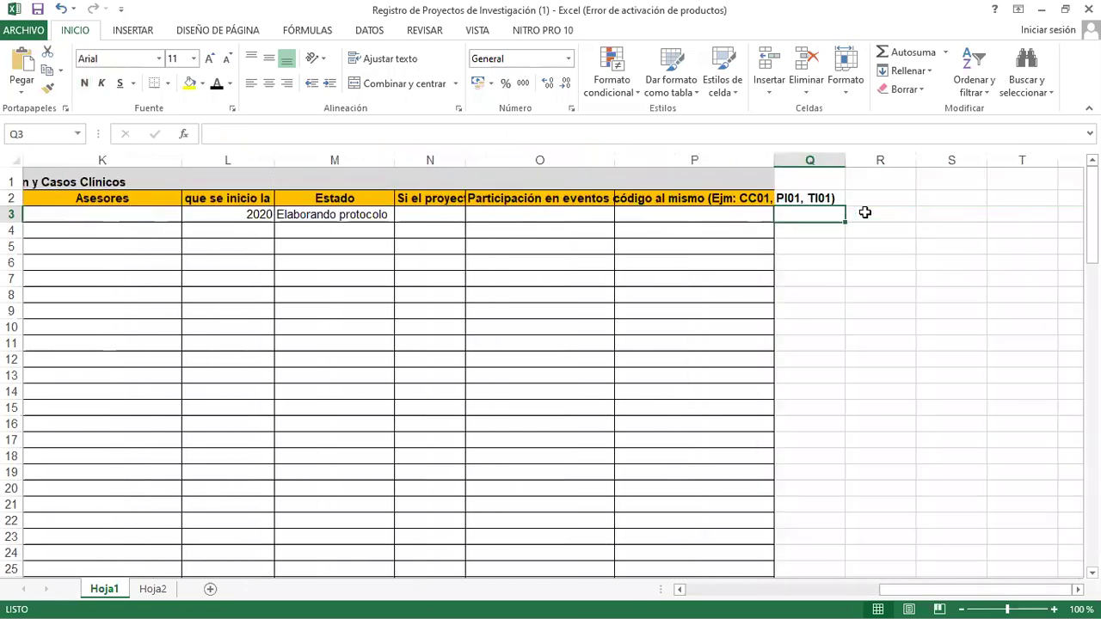
key(Left)
key(Left)
key(Left)
key(Left)
key(Left)
key(Left)
key(Left)
key(Left)
key(Left)
key(Left)
key(Left)
key(Left)
key(Left)
key(Left)
key(Left)
key(Left)
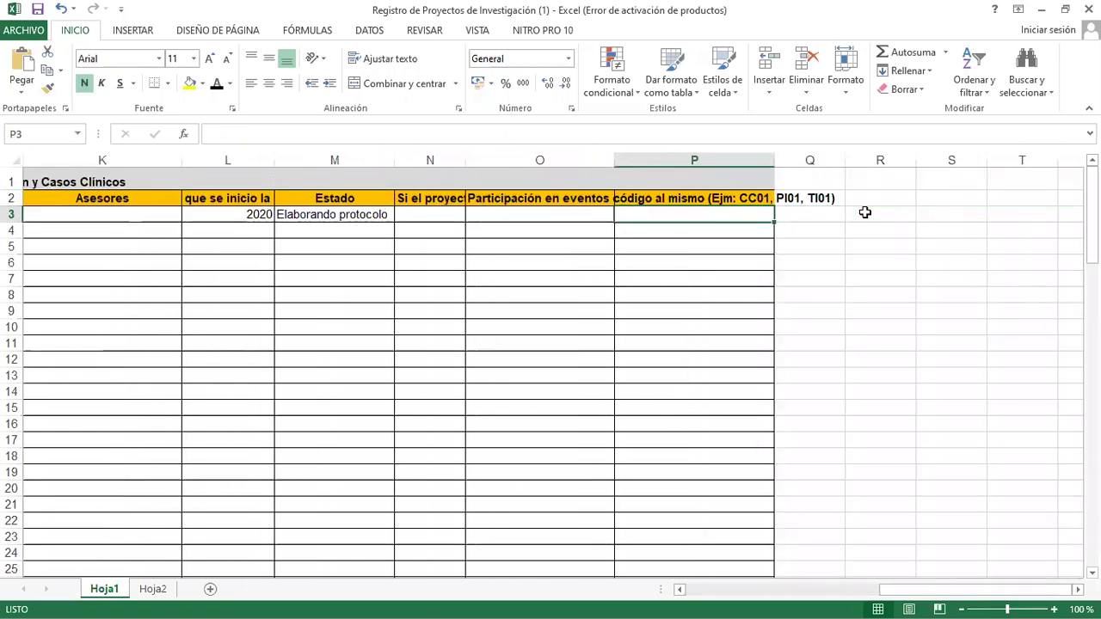
key(Right)
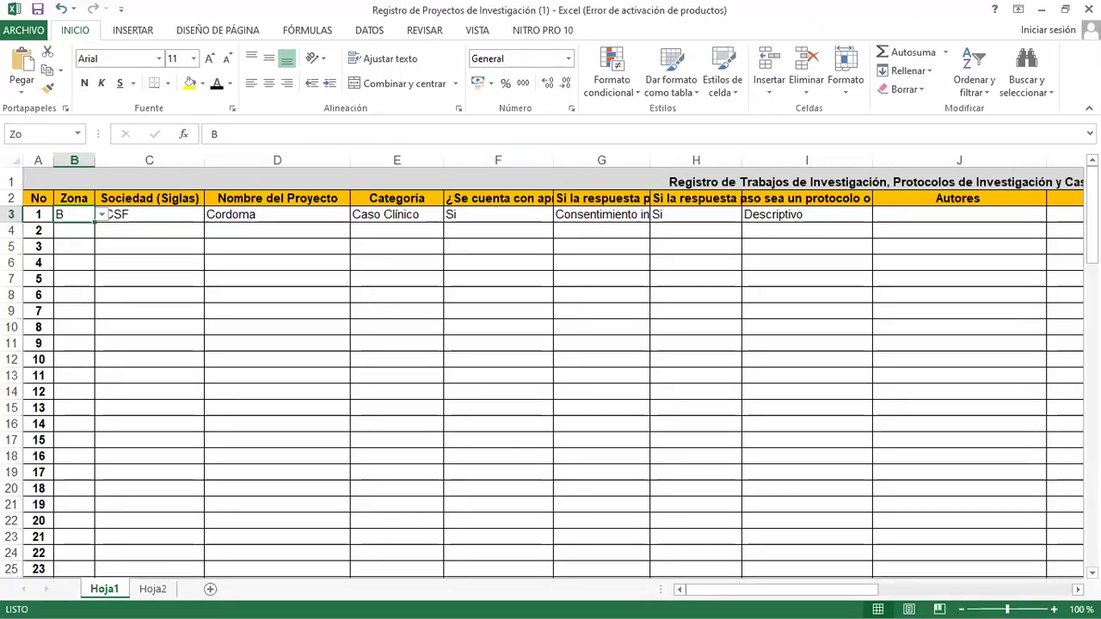
click(104, 247)
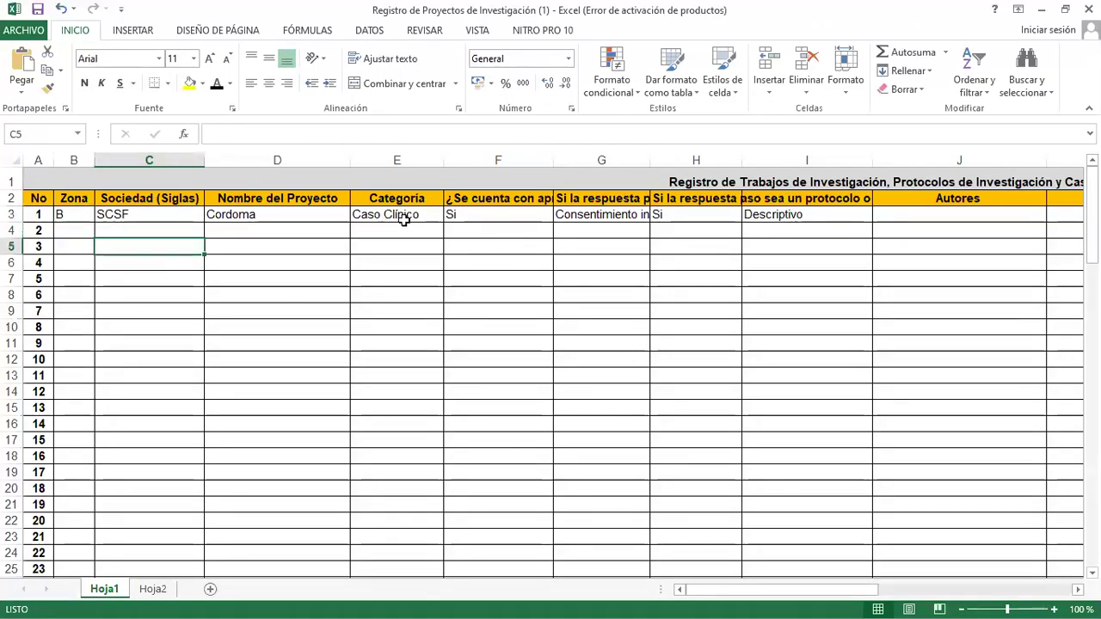
click(635, 218)
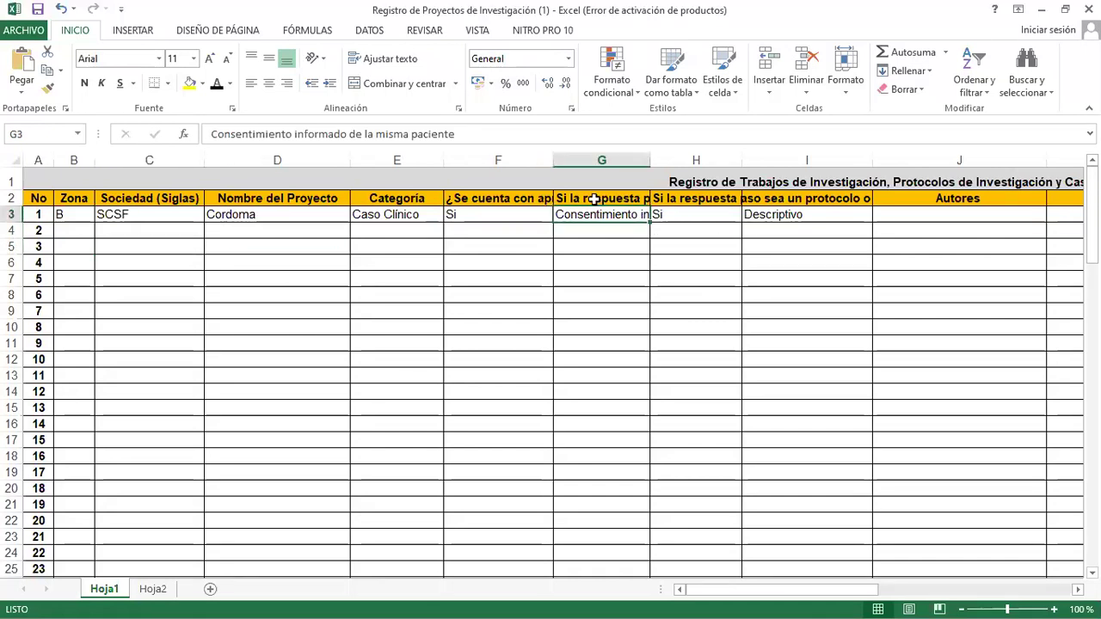
key(Tab)
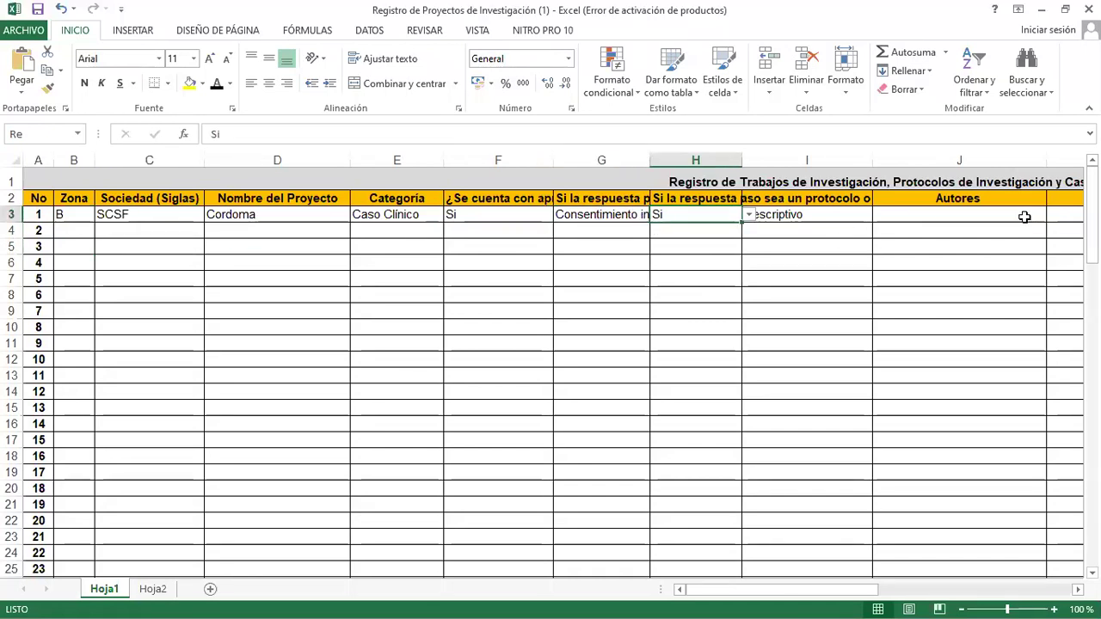
double_click(1024, 217)
click(1030, 248)
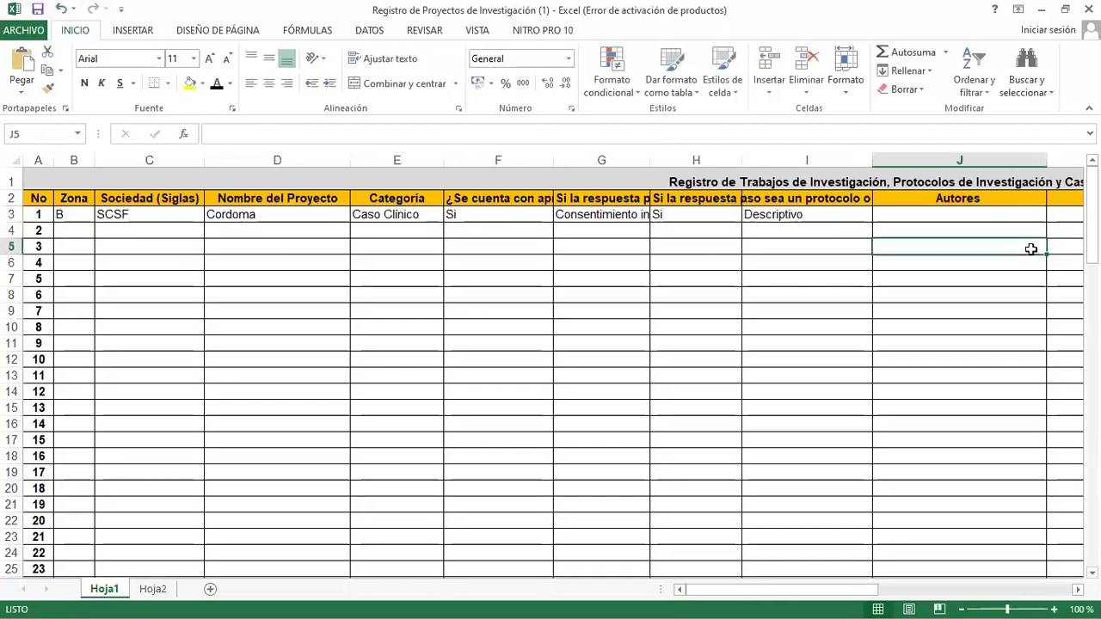
key(Tab)
key(Tab)
key(Tab)
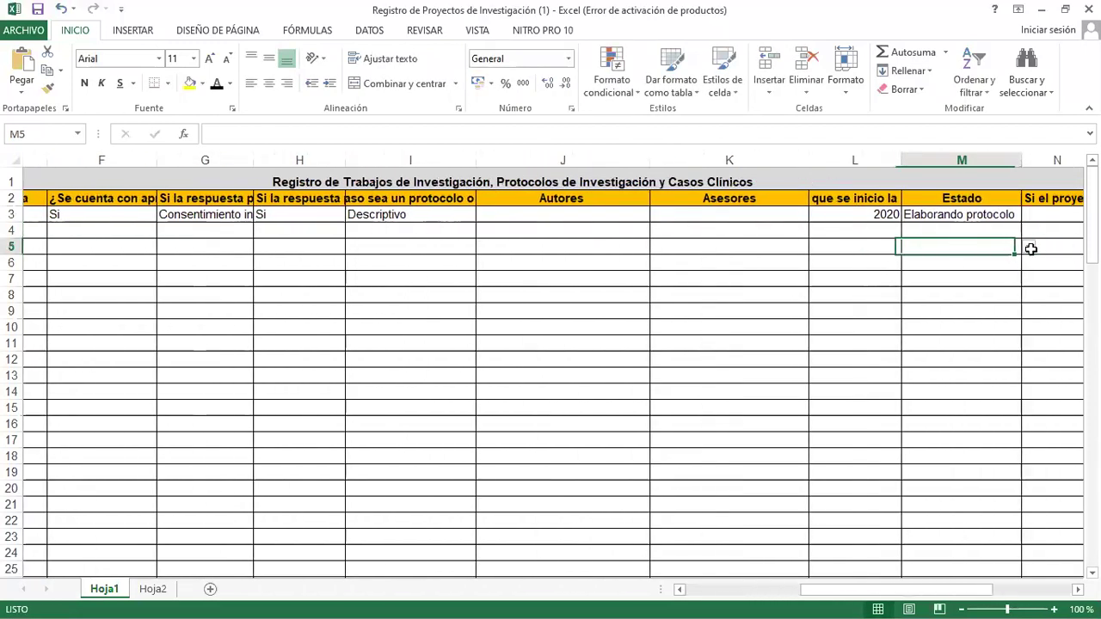
key(Up)
key(Left)
key(Up)
key(Up)
key(Down)
key(Right)
key(Left)
key(Left)
key(Left)
key(Left)
key(Left)
key(Left)
key(Left)
key(Left)
key(Left)
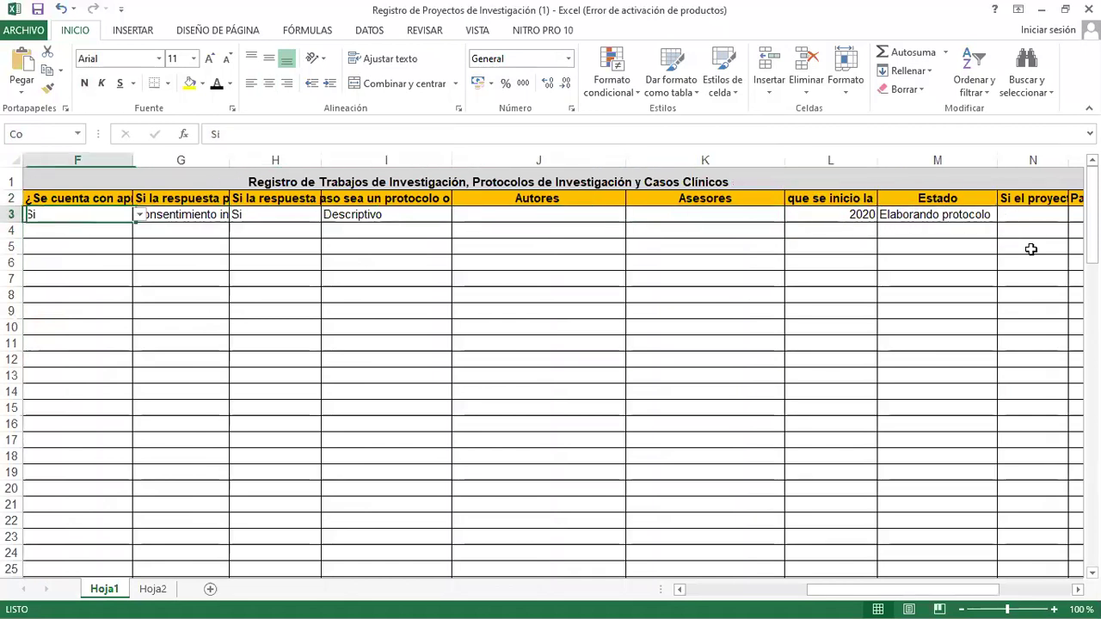
key(Left)
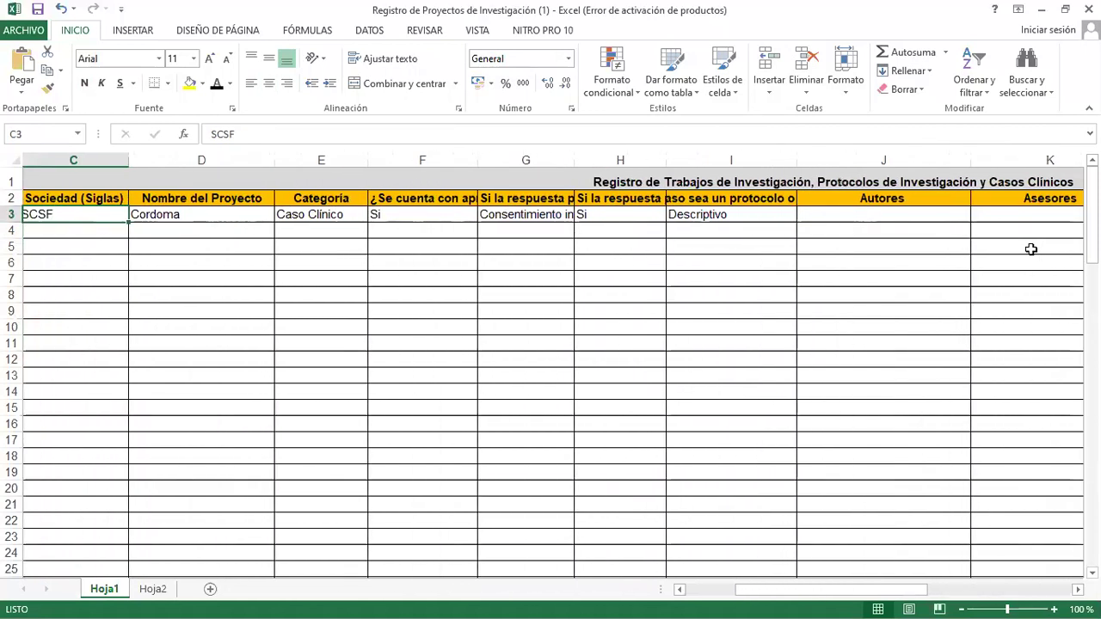
key(Left)
key(Down)
key(Left)
key(Right)
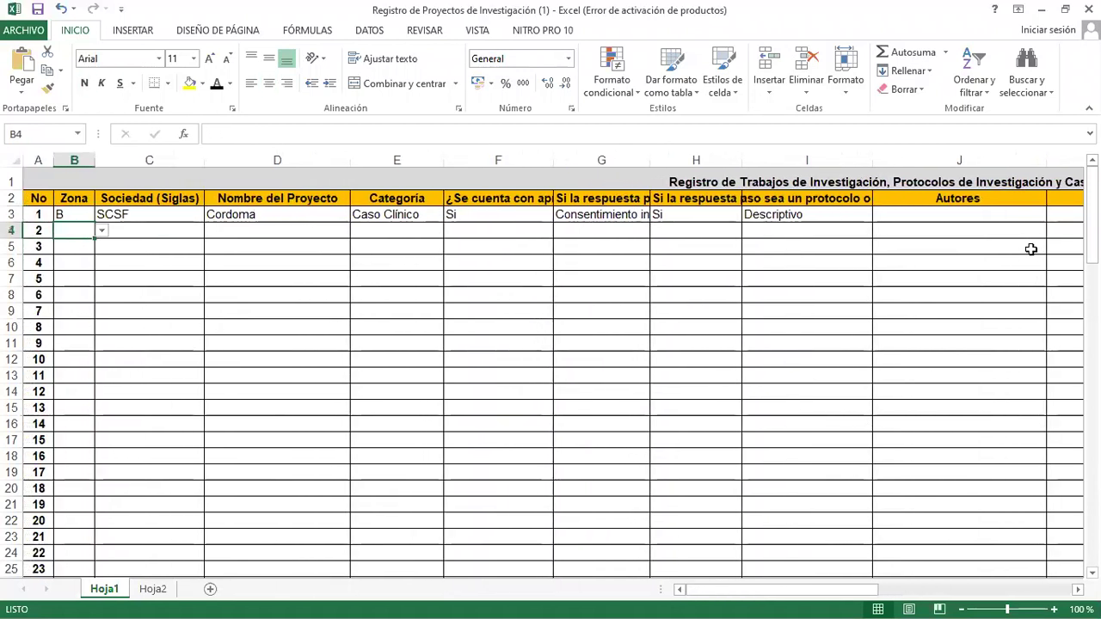
key(Down)
key(Right)
key(Right)
key(Right)
key(Right)
key(Right)
key(Left)
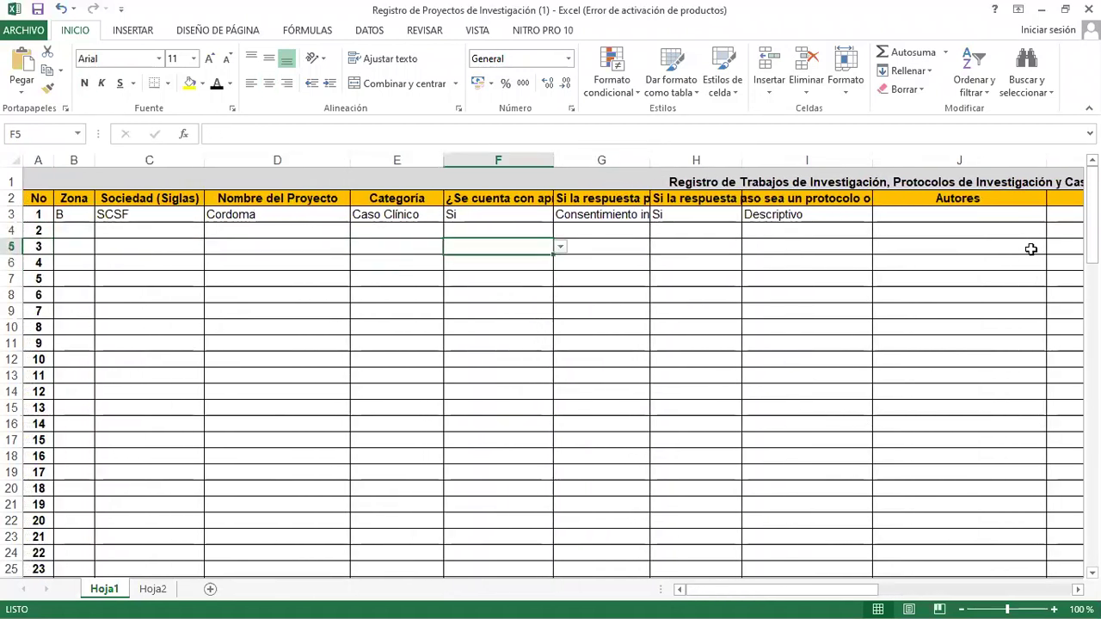
key(Left)
key(Left)
key(Left)
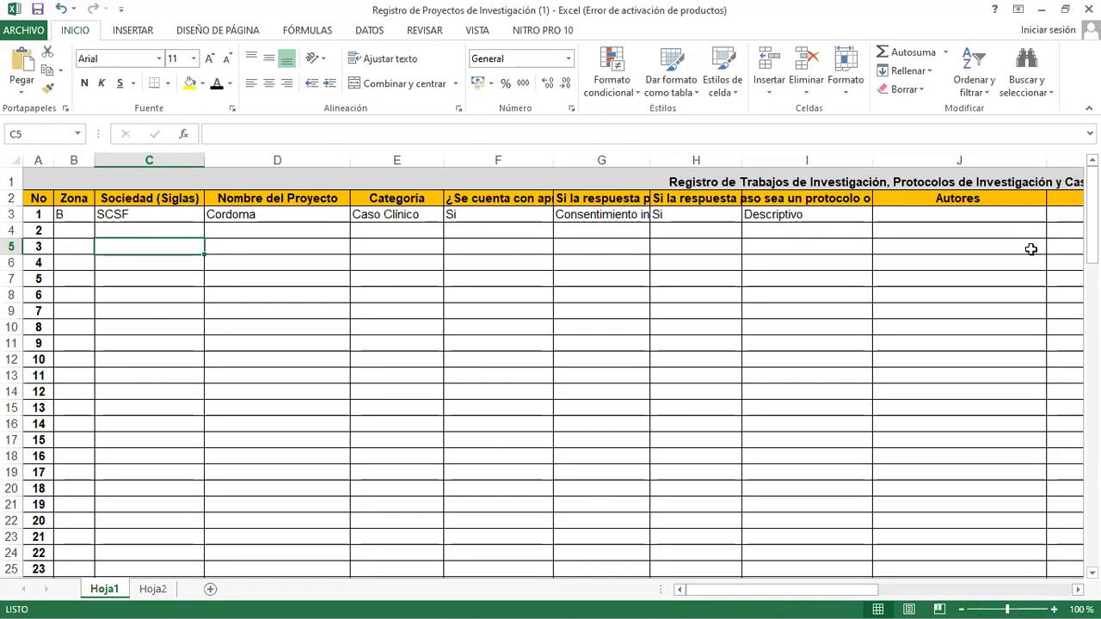
key(Right)
key(Right)
key(Right)
key(Right)
key(Right)
key(Right)
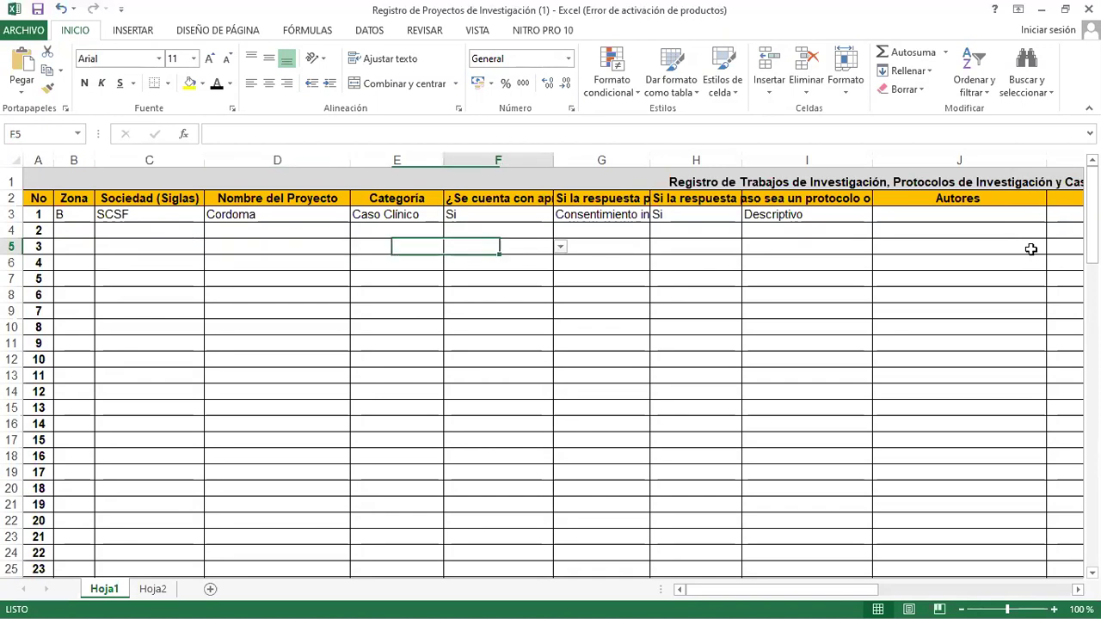
key(Right)
key(Right)
key(Right)
key(Right)
key(Right)
key(Right)
key(Right)
key(Right)
key(Right)
key(Right)
key(Right)
key(Right)
key(Right)
key(Right)
key(Right)
key(Right)
key(Right)
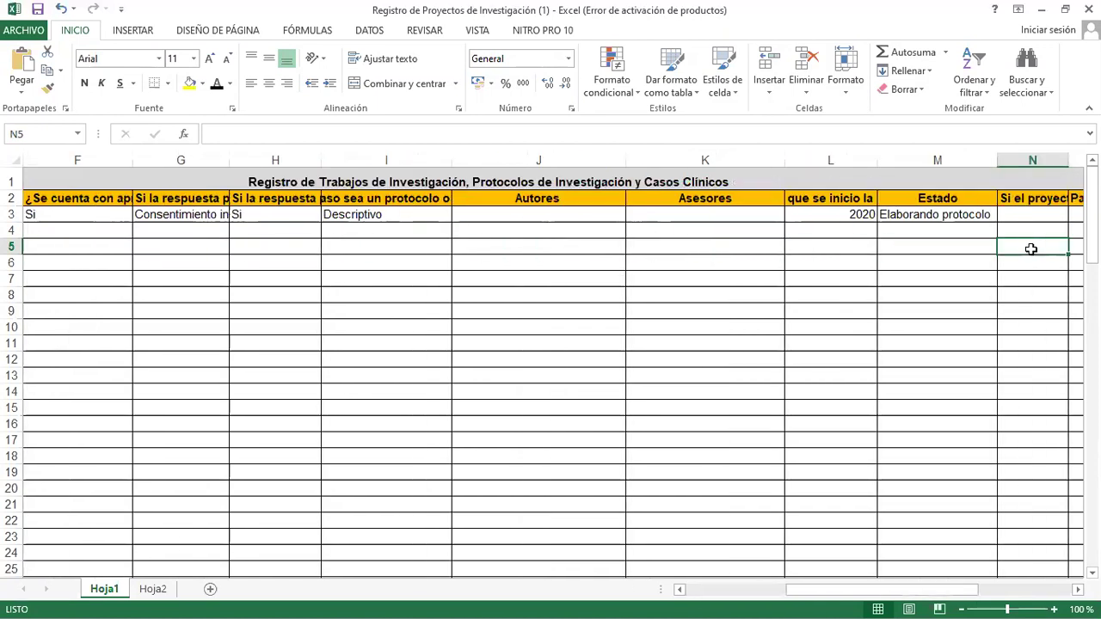
key(Left)
key(Left)
key(Left)
key(Left)
key(Left)
key(Left)
key(Left)
key(Left)
key(Left)
key(Left)
key(Left)
key(Left)
key(Left)
key(Left)
key(Left)
key(Left)
key(Left)
key(Left)
key(Left)
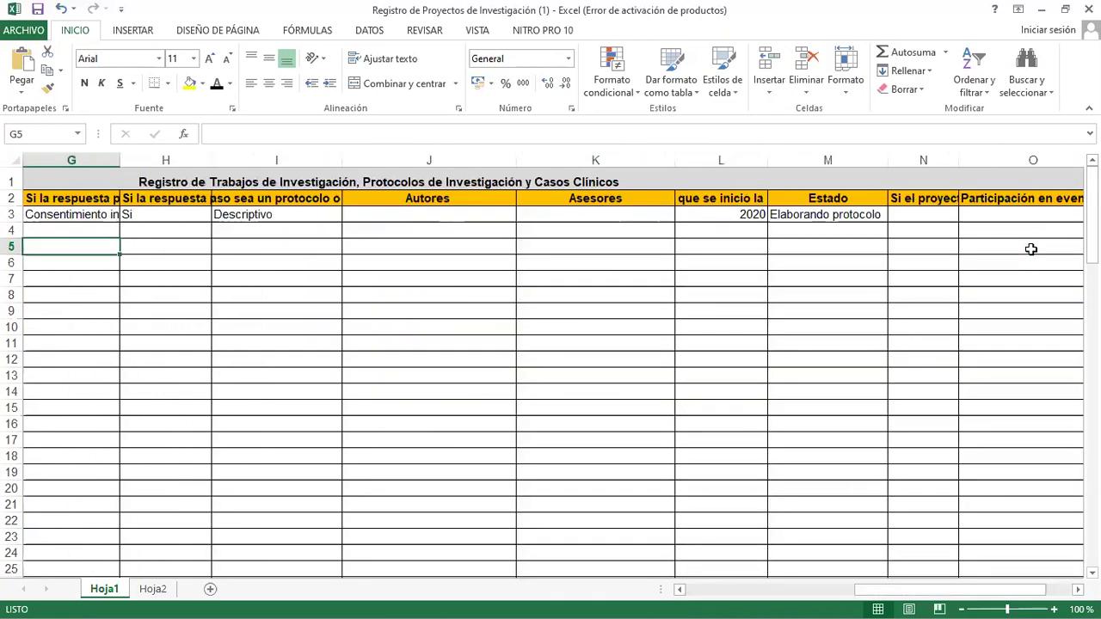
key(Left)
key(Left)
key(Left)
key(Left)
key(Left)
key(Left)
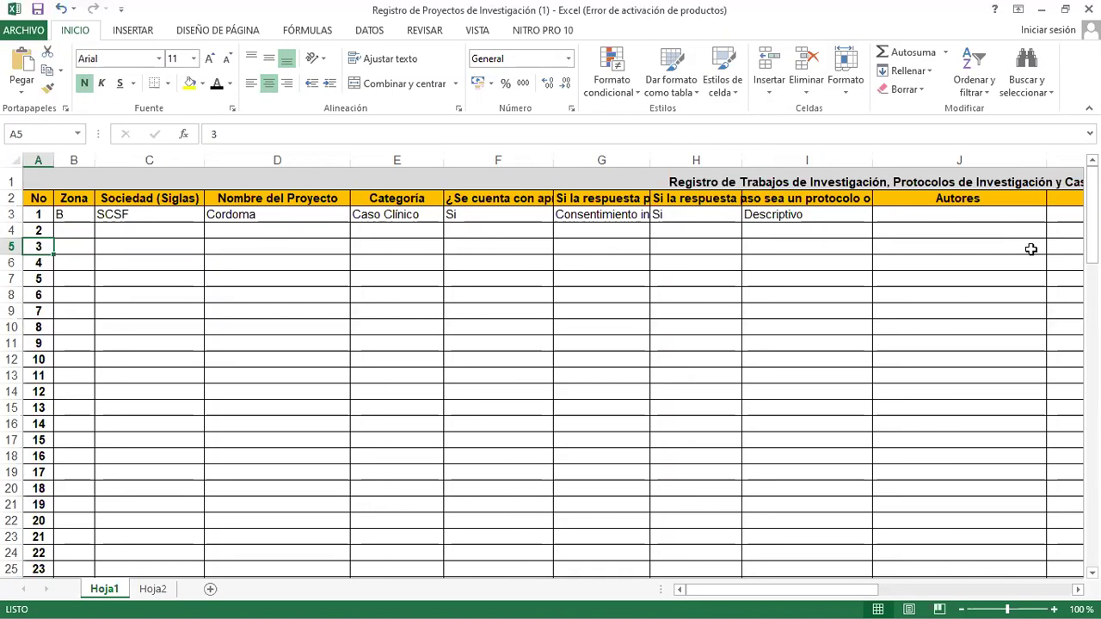